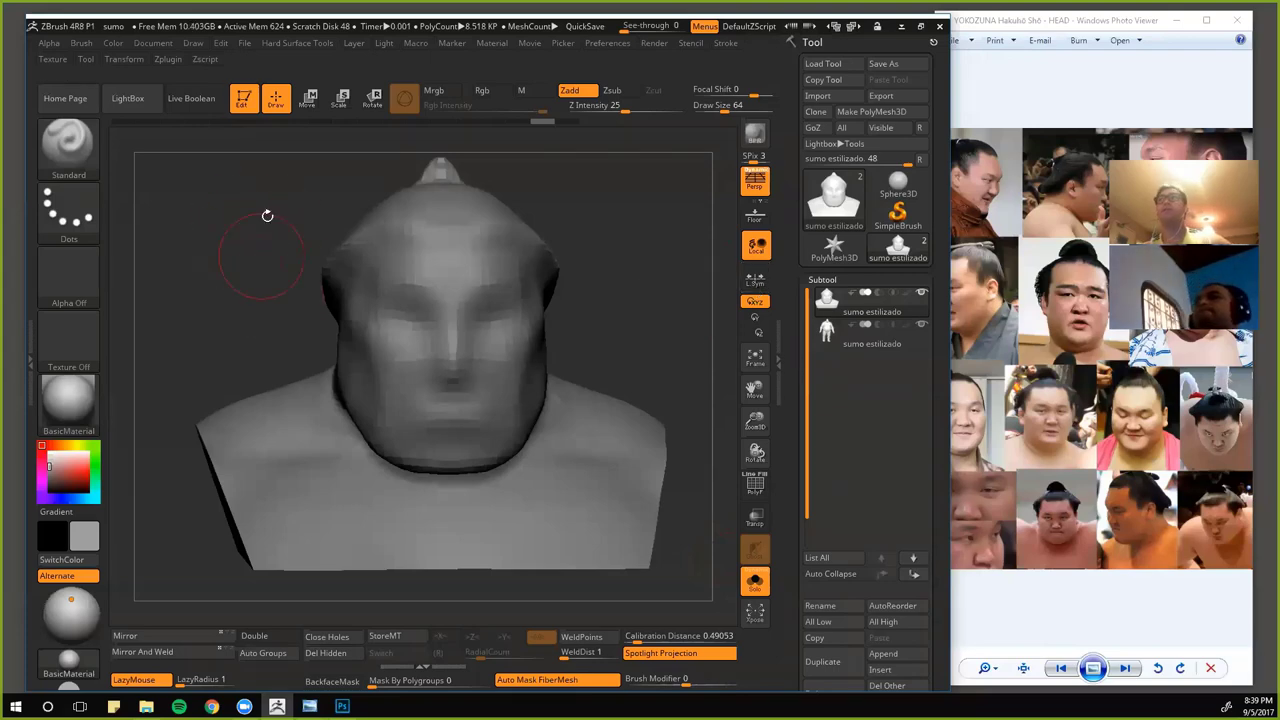
- Mask the sumo bust's head from the side with the MaskLasso brush and invert the mask to protect the shoulders
mouse_move(263, 194)
mouse_down()
mouse_move(249, 219)
mouse_move(241, 210)
mouse_move(265, 221)
mouse_move(262, 192)
mouse_move(254, 257)
mouse_up()
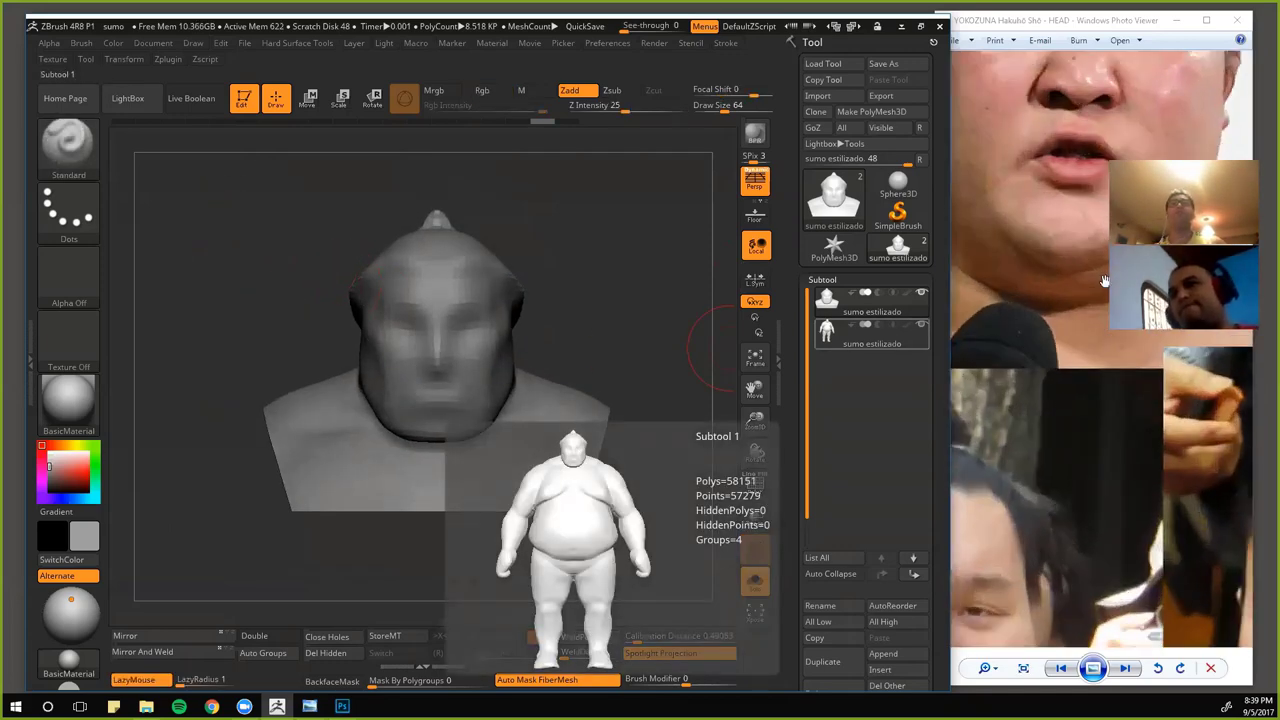
click(990, 240)
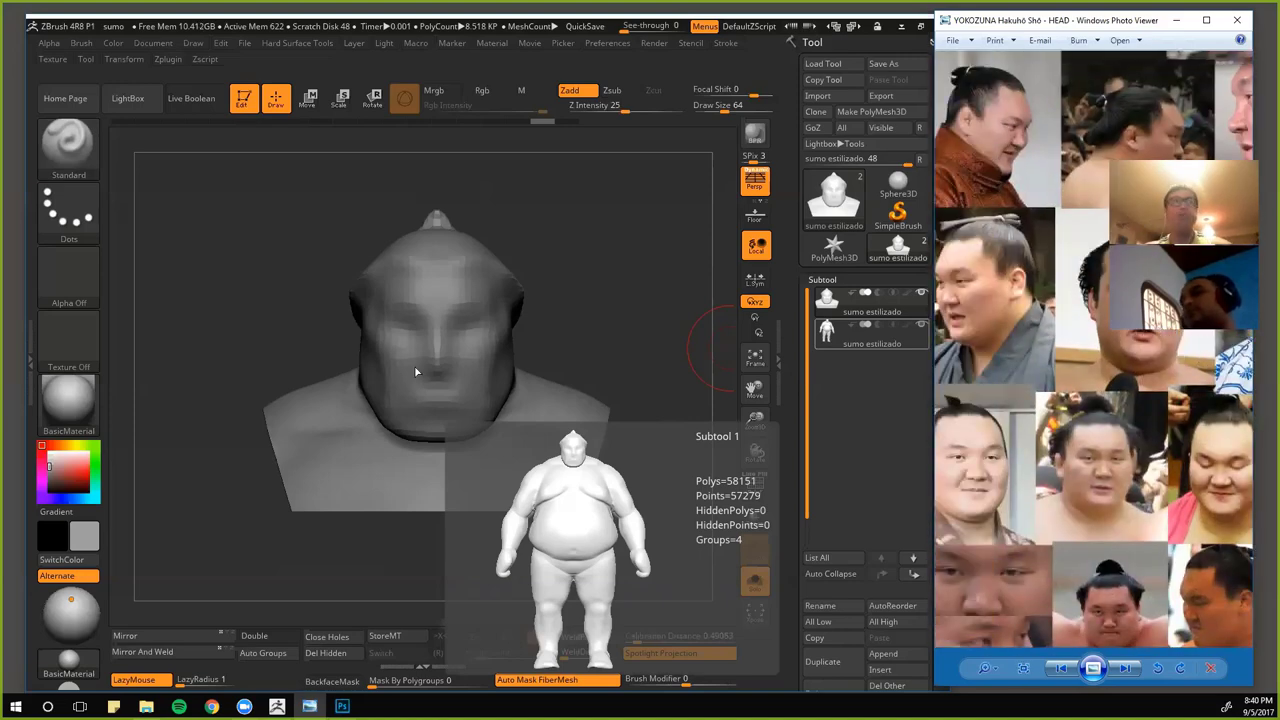
drag(260, 277, 420, 240)
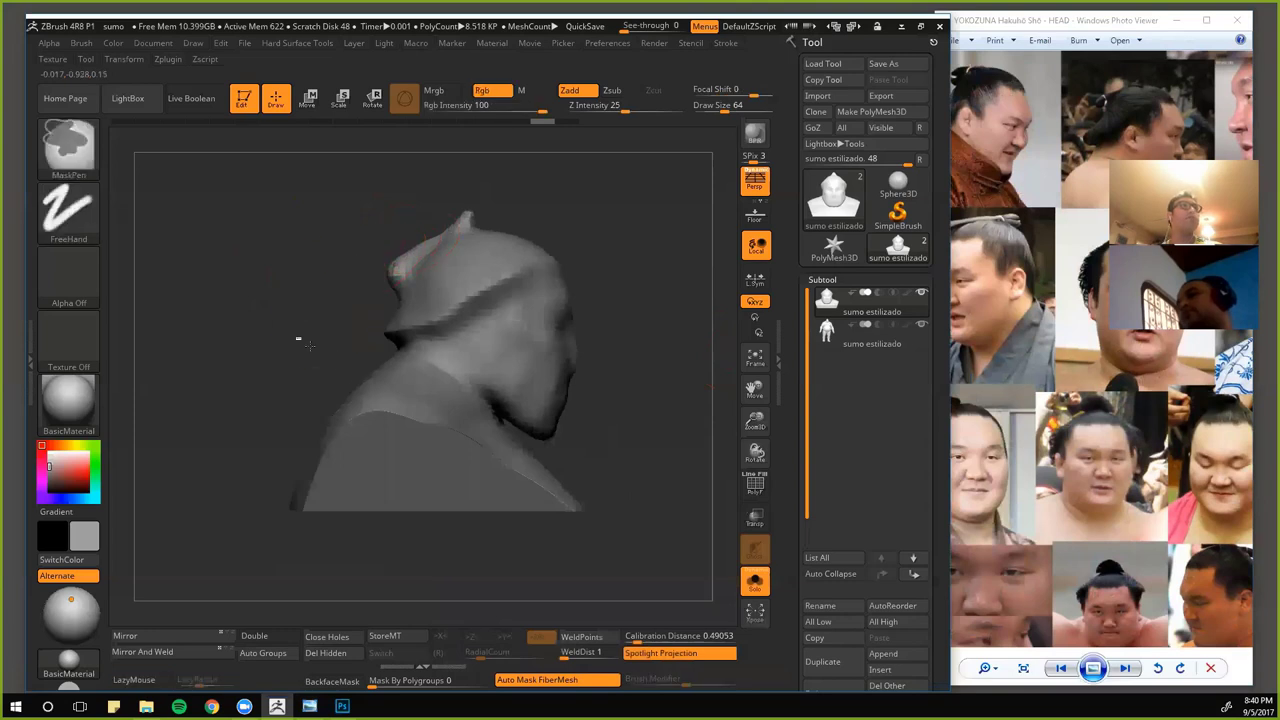
ctrl+drag(297, 338, 438, 362)
ctrl+click(75, 150)
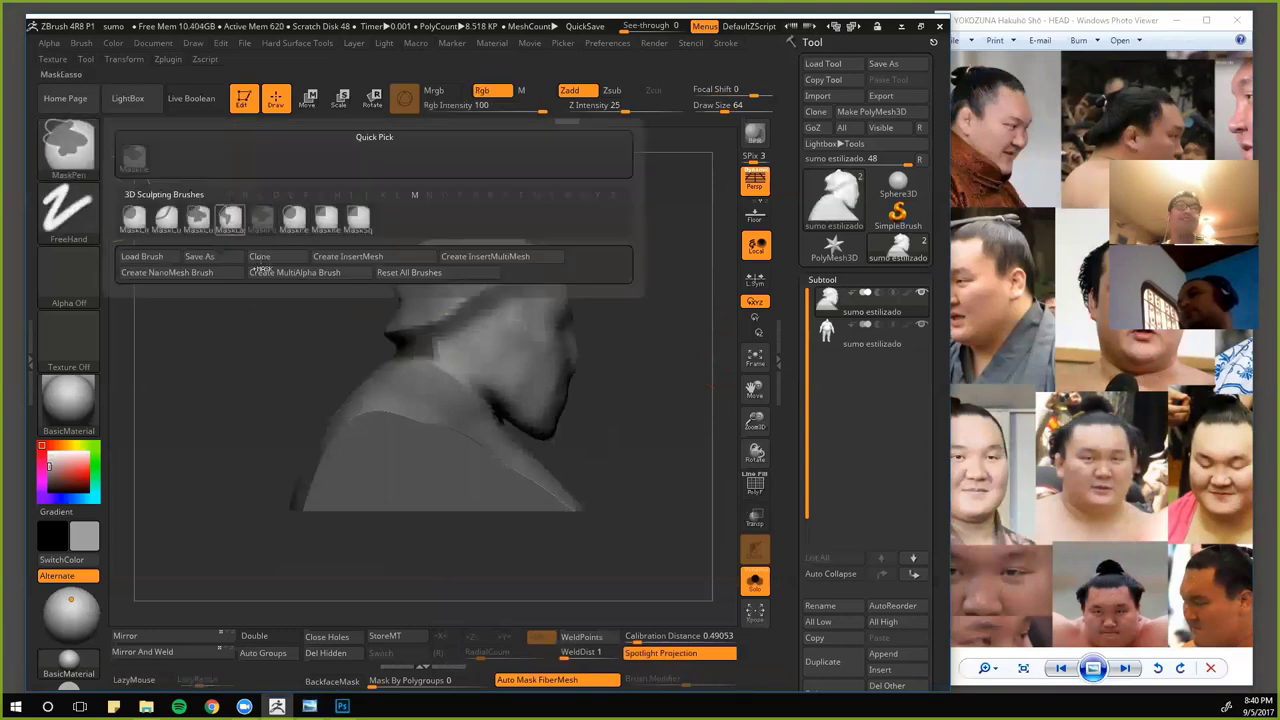
click(230, 218)
mouse_move(300, 328)
ctrl+mouse_down()
mouse_move(463, 368)
mouse_move(496, 418)
mouse_move(586, 456)
mouse_move(317, 263)
ctrl+mouse_up()
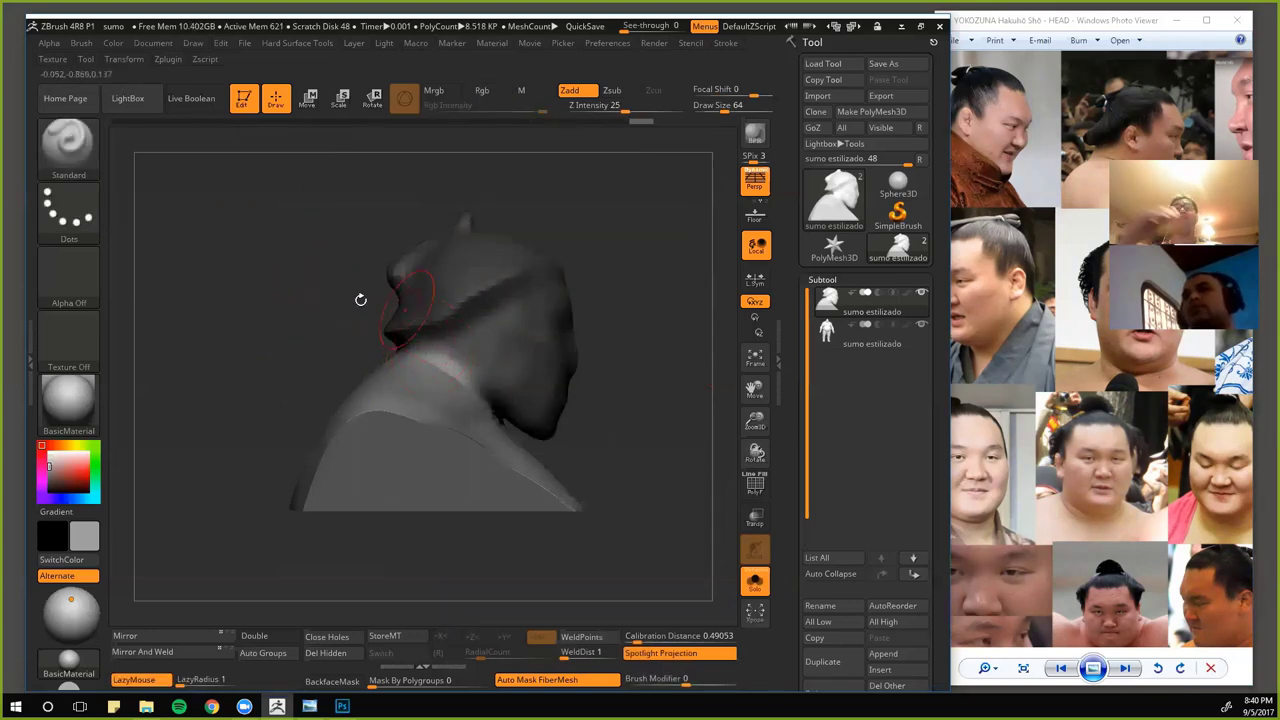
ctrl+click(317, 314)
- Raise the unmasked head with the Transpose line aligned vertically to lengthen the neck, and clear the mask
key(w)
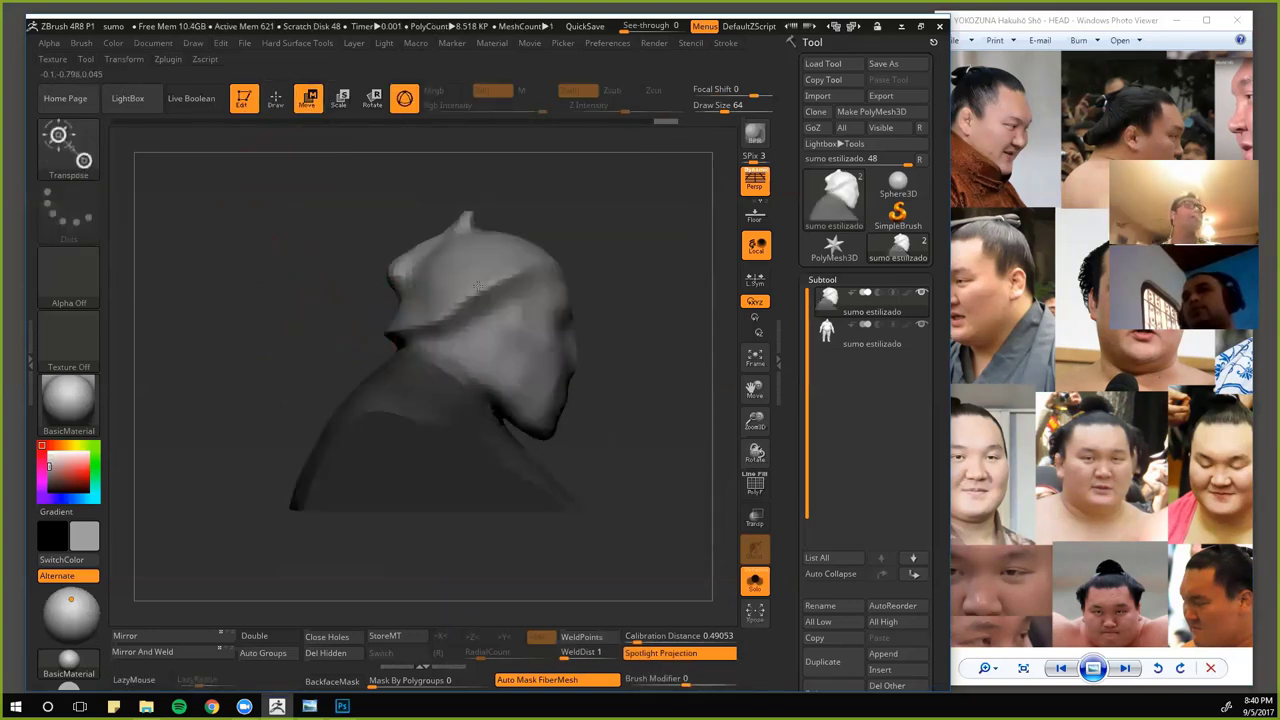
click(404, 98)
shift+drag(455, 229, 455, 219)
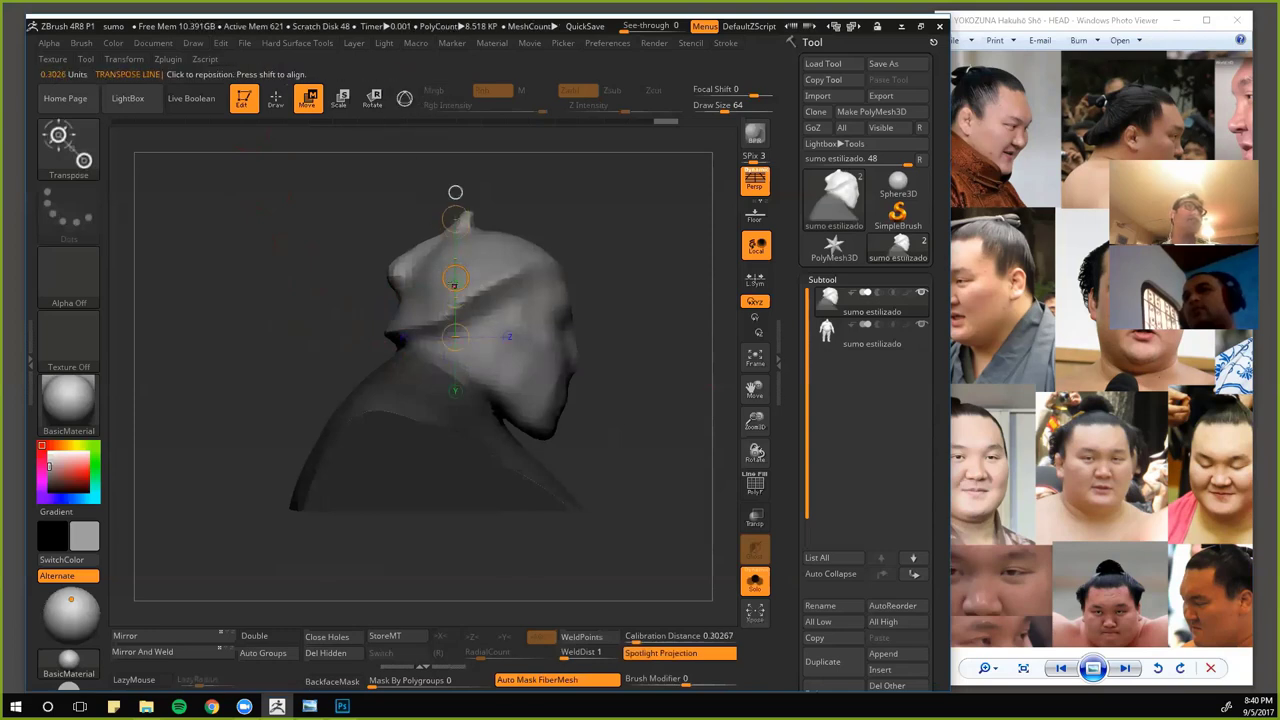
drag(455, 278, 455, 245)
drag(335, 262, 245, 270)
drag(455, 278, 455, 266)
shift+drag(285, 283, 355, 275)
ctrl+drag(243, 244, 285, 280)
- Smooth the stretched nape, the hair ridge around the back of the head and the topknot into a plain skull shape
key(q)
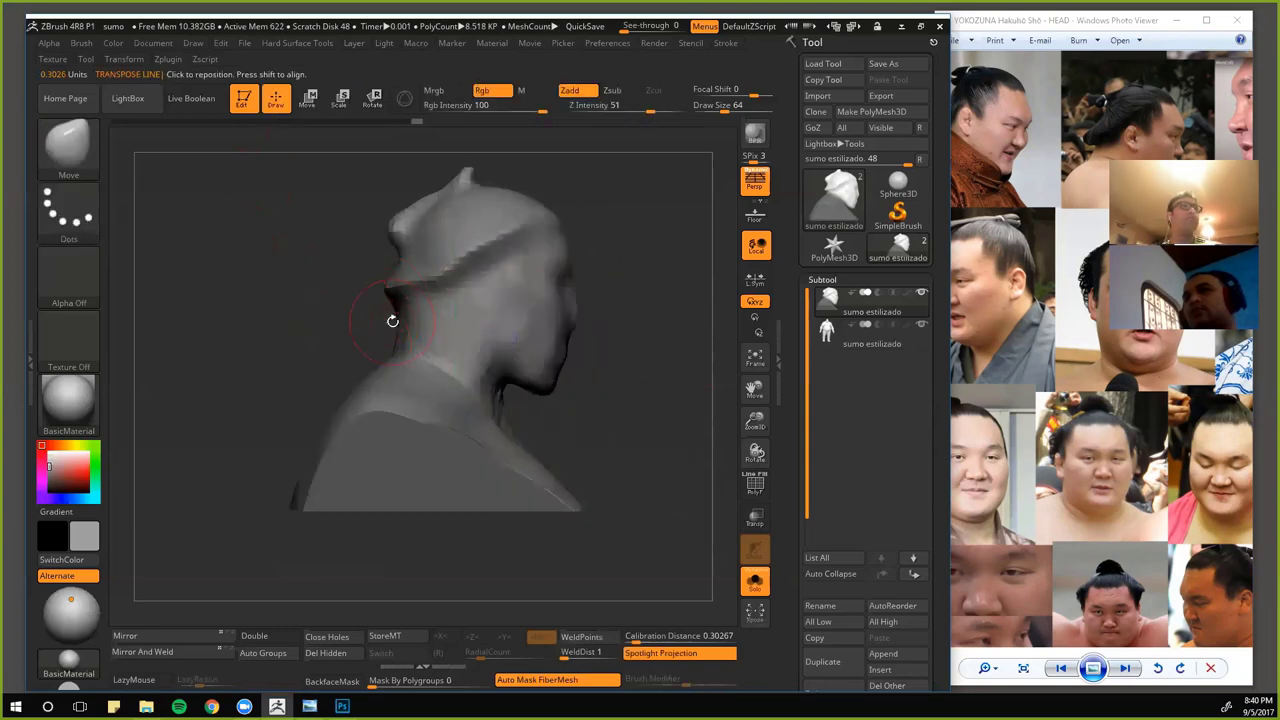
mouse_move(392, 308)
shift+mouse_down()
mouse_move(402, 264)
mouse_move(406, 289)
shift+mouse_up()
mouse_move(263, 320)
mouse_down()
mouse_move(257, 306)
mouse_move(336, 354)
mouse_up()
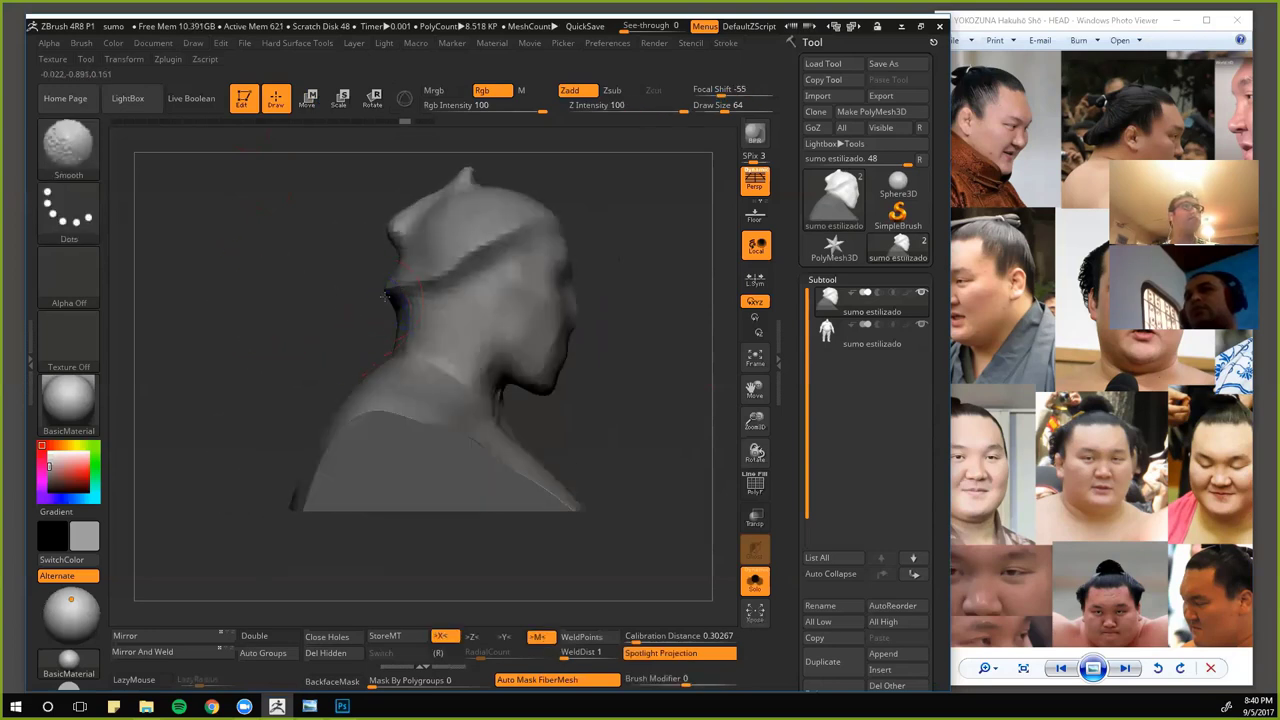
shift+drag(408, 312, 398, 284)
drag(294, 306, 205, 270)
shift+drag(348, 293, 372, 212)
drag(270, 252, 182, 256)
mouse_move(464, 262)
shift+mouse_down()
mouse_move(490, 242)
mouse_move(395, 213)
mouse_move(484, 186)
shift+mouse_up()
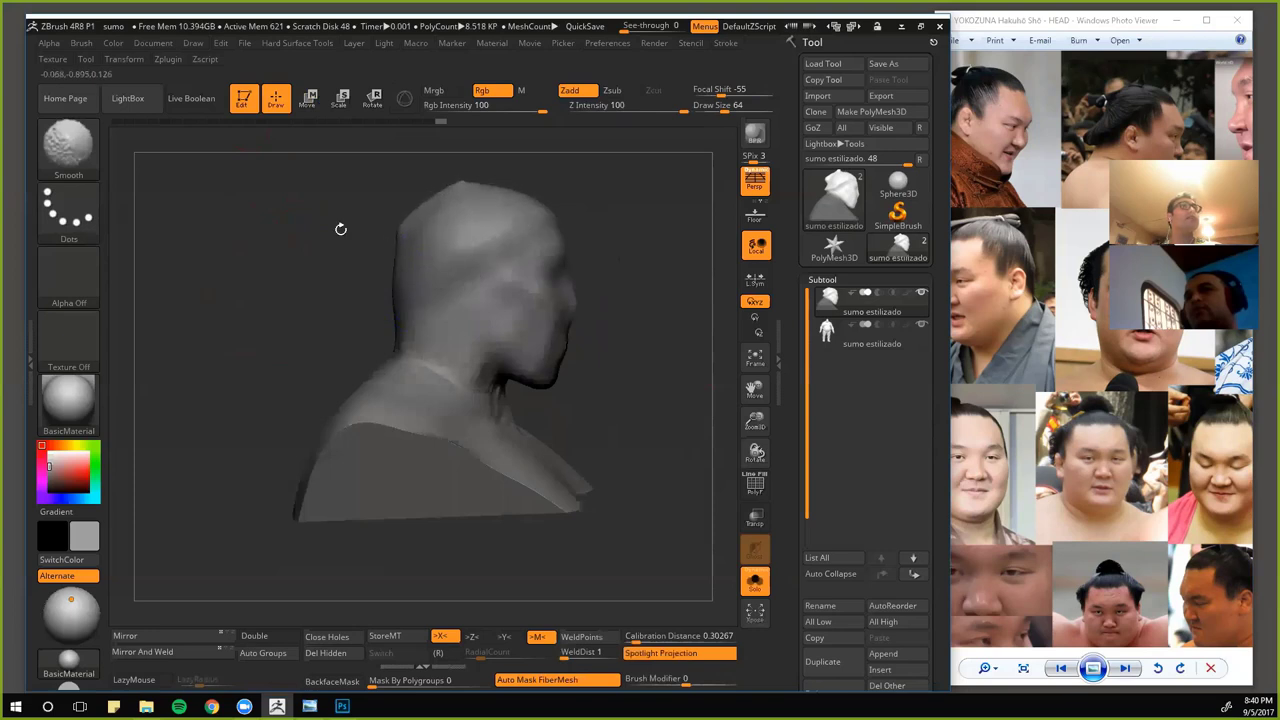
- Display the polyframe, set the DynaMesh resolution to 256 and remesh the bust
key(h)
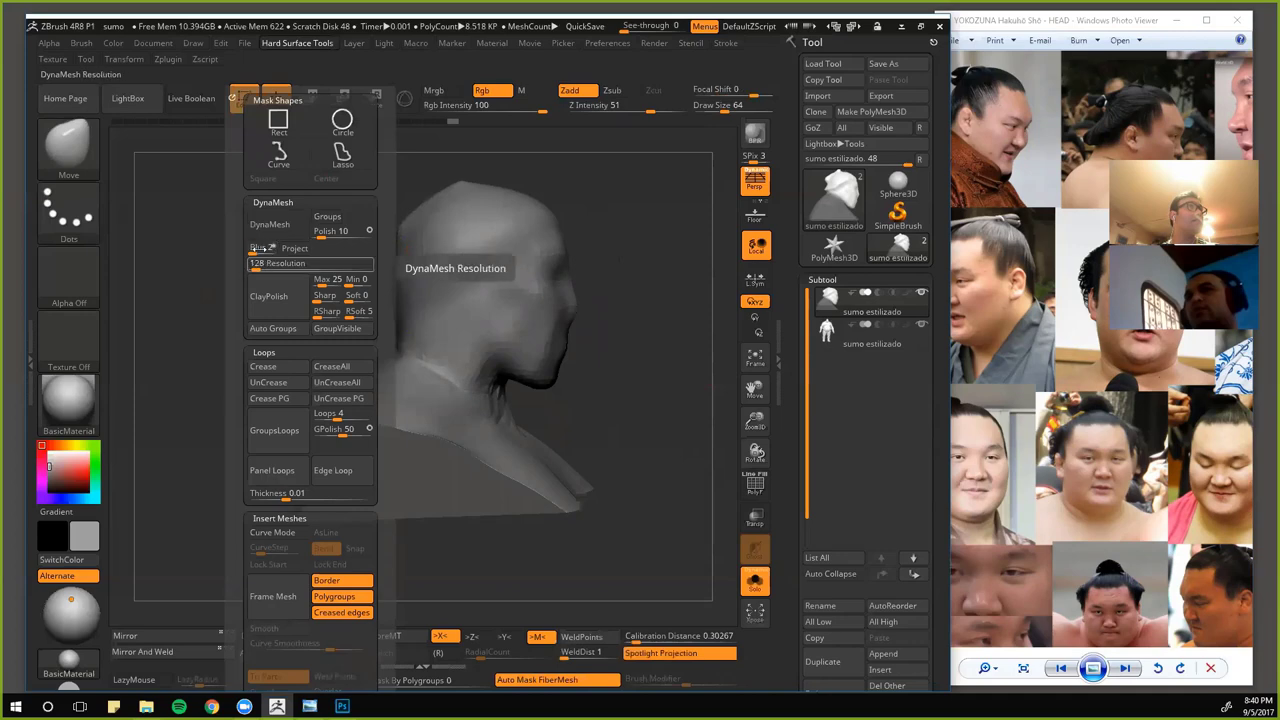
click(274, 230)
click(755, 485)
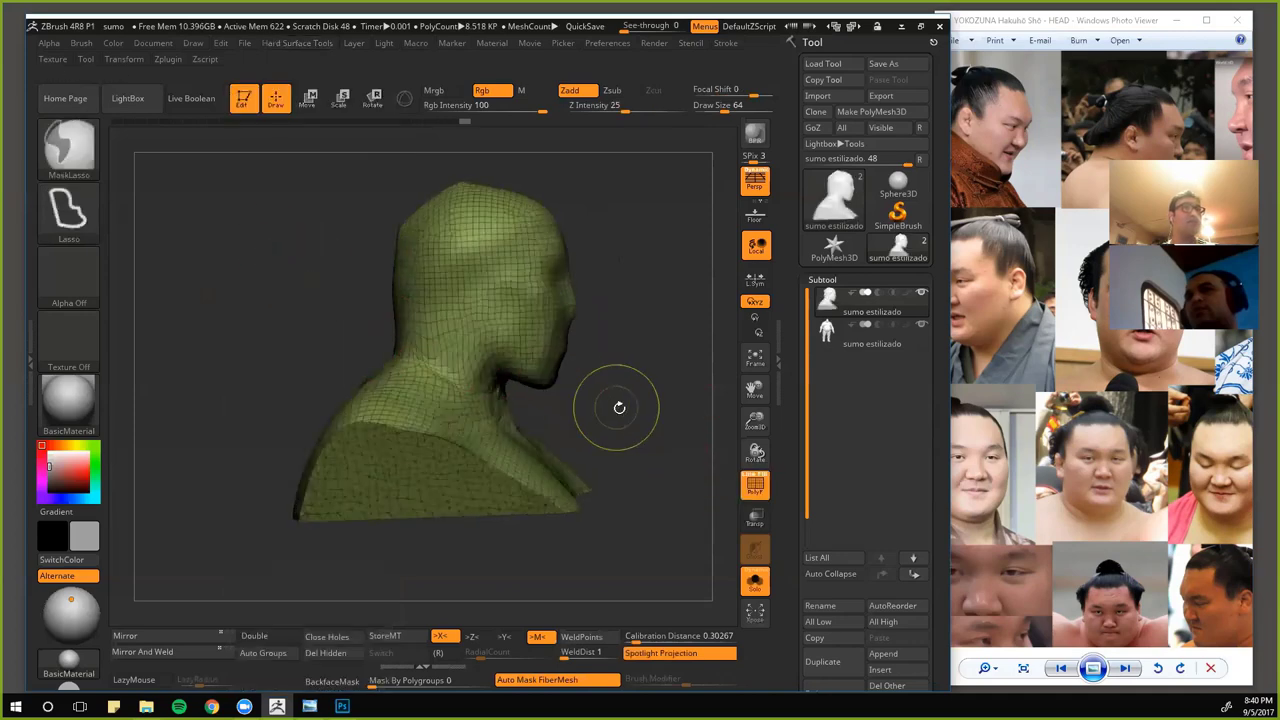
key(h)
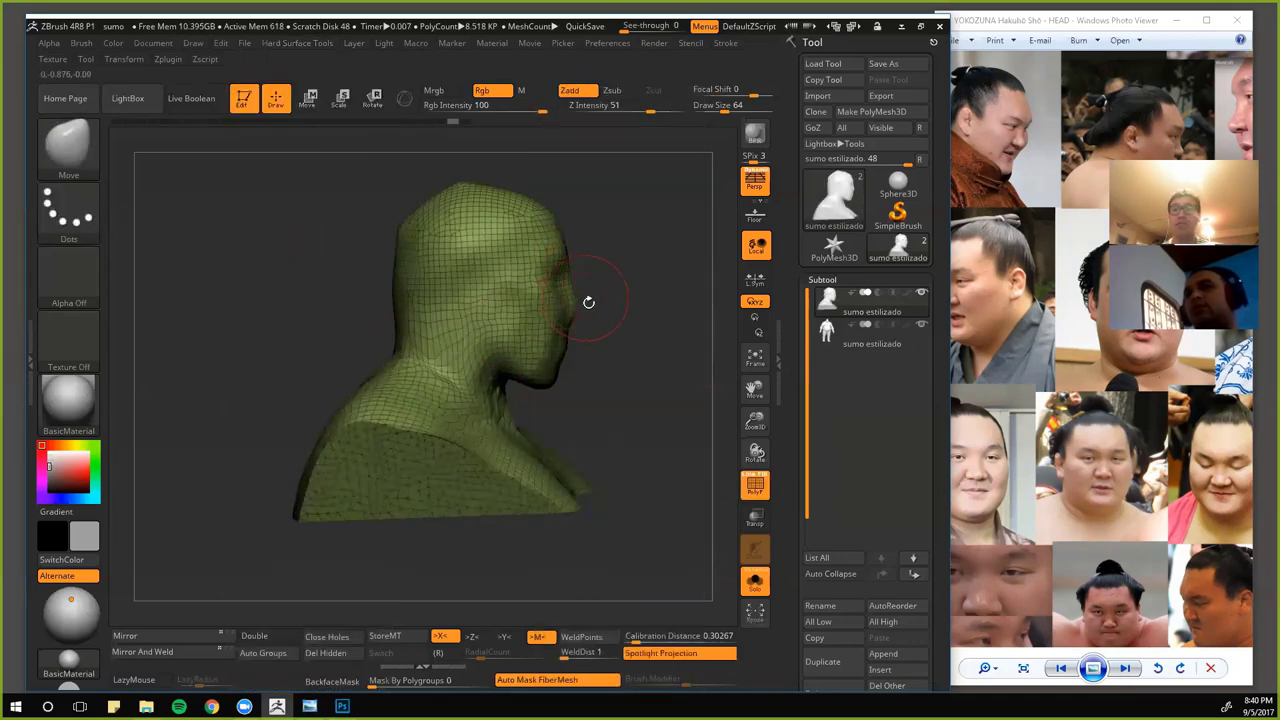
key(h)
click(541, 269)
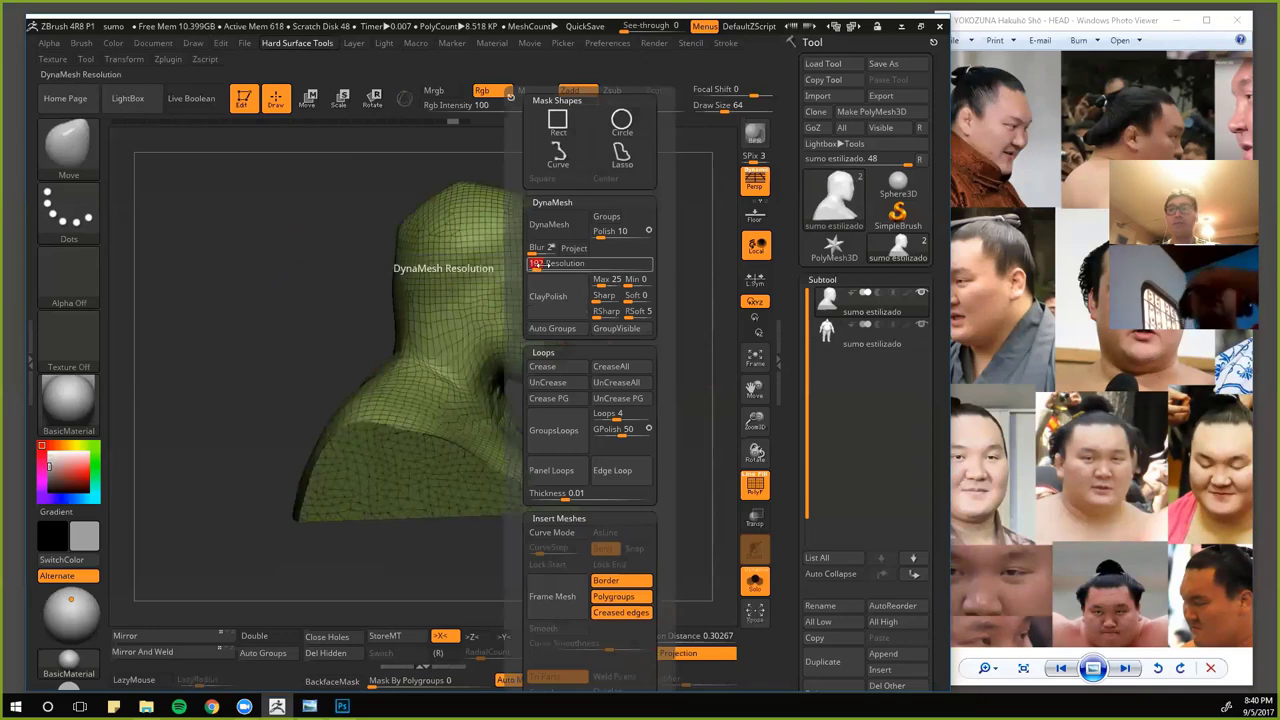
text(2)
text(00)
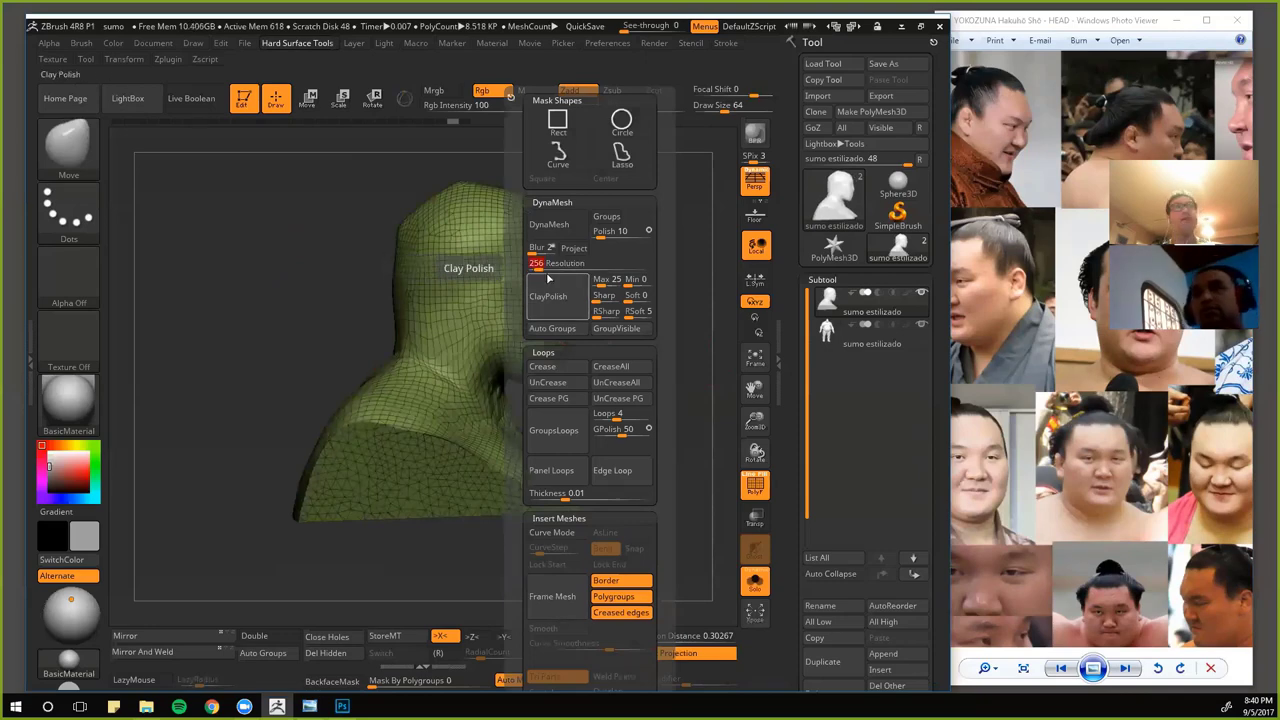
click(541, 233)
- Enlarge the Move brush to a draw size of 112 and reshape the nape and back of the head following the profile references
shift+drag(303, 240, 306, 331)
mouse_move(320, 280)
mouse_down()
mouse_move(254, 291)
mouse_move(389, 286)
mouse_up()
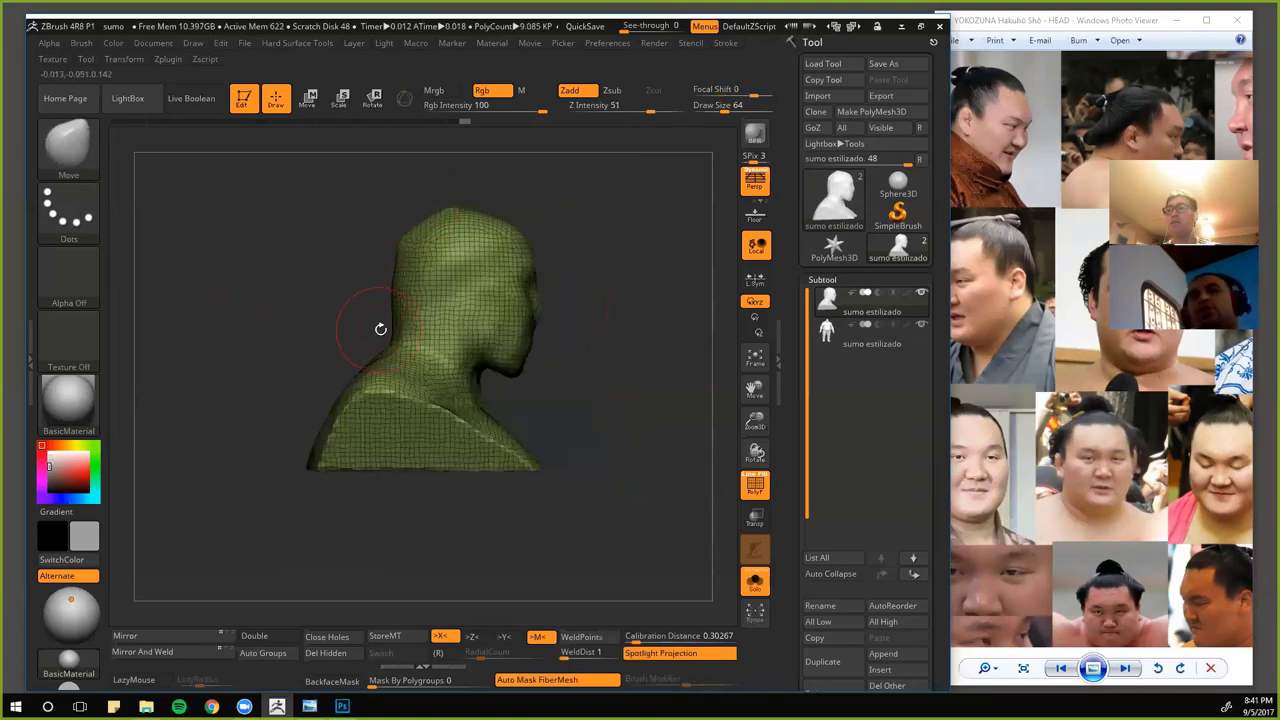
key(bracketright)
key(bracketright)
key(bracketright)
drag(389, 317, 401, 317)
click(1030, 393)
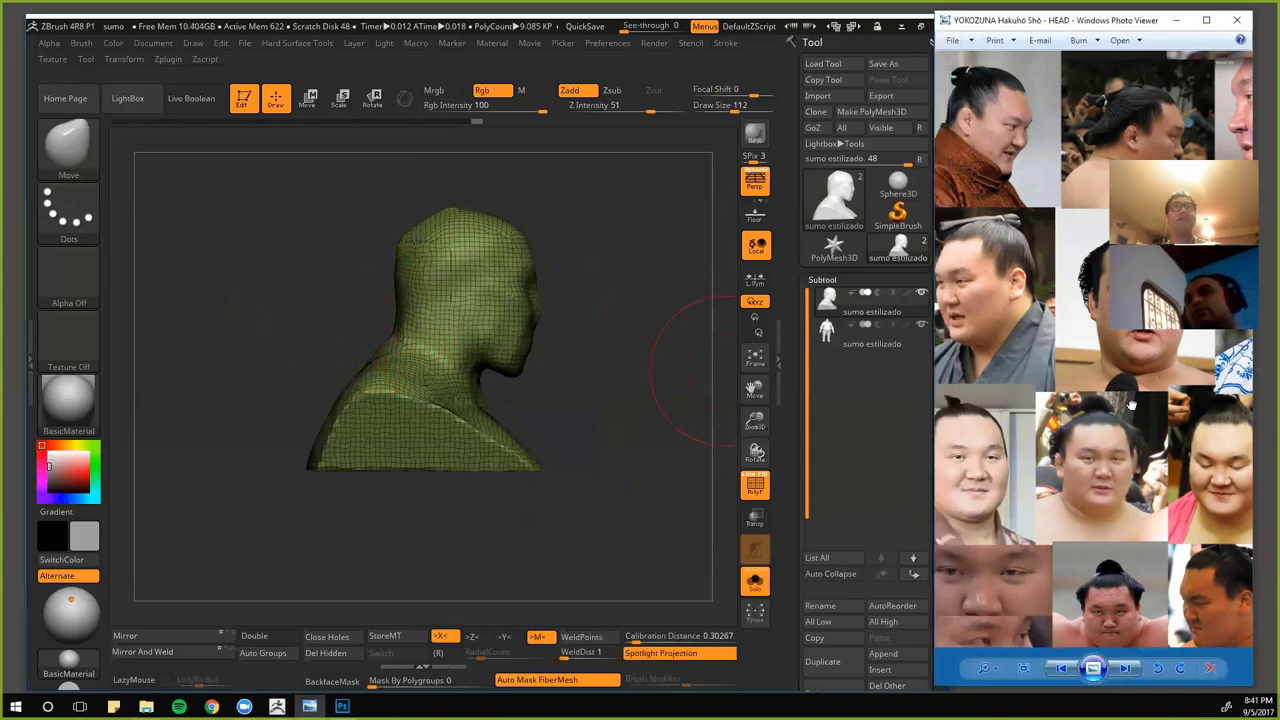
scroll(1006, 251, up, 5)
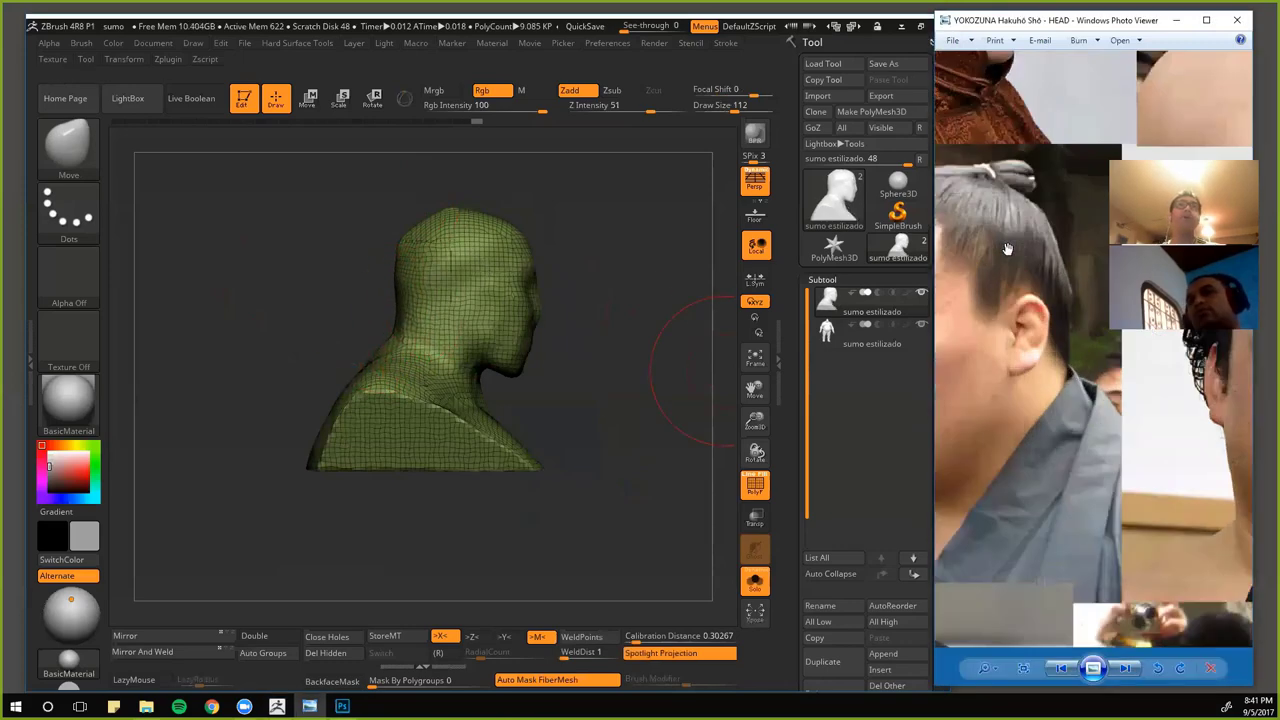
scroll(1130, 340, down, 3)
drag(1140, 345, 1144, 426)
click(312, 308)
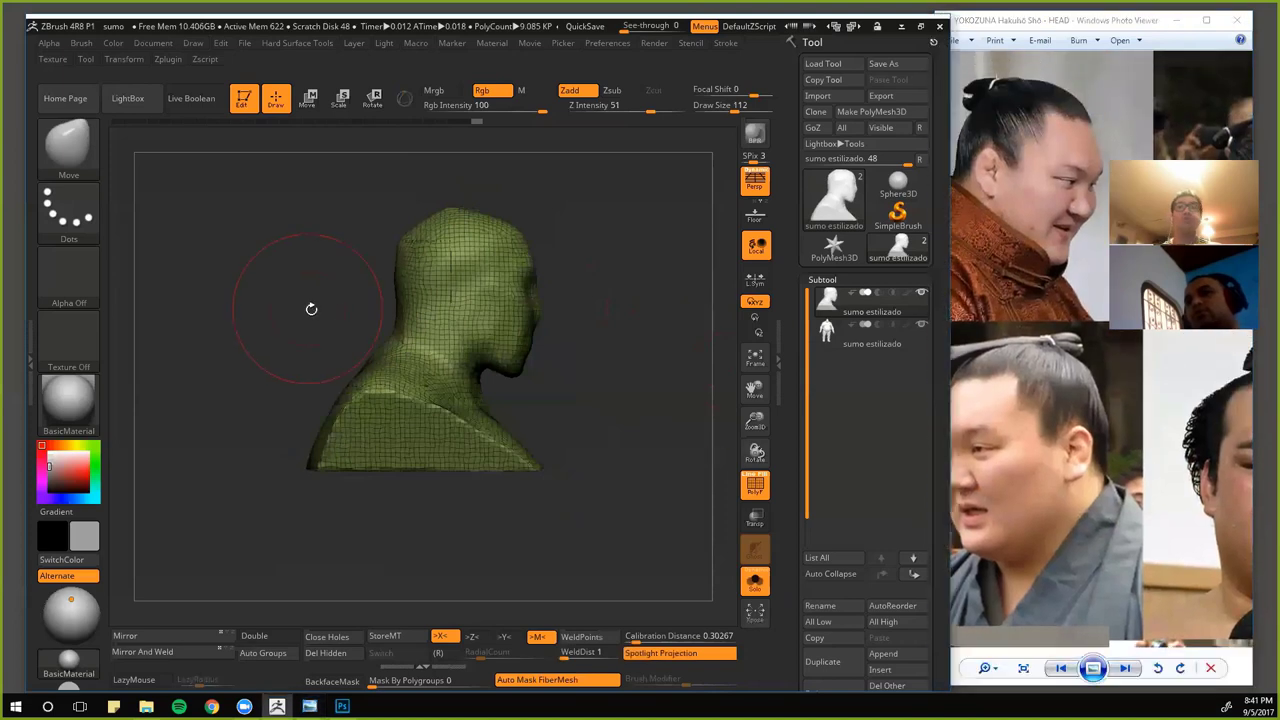
drag(394, 308, 398, 284)
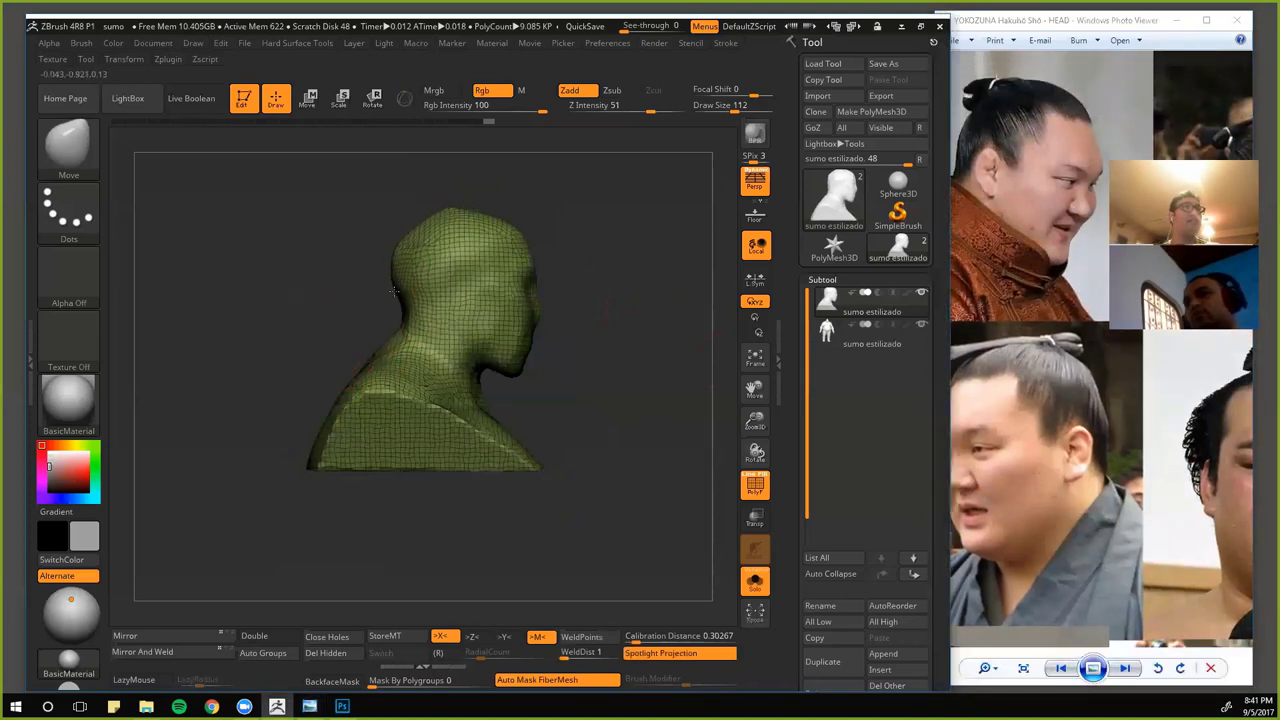
- Reshape the front of the neck beneath the chin with the Move brush in the side view
drag(334, 383, 286, 371)
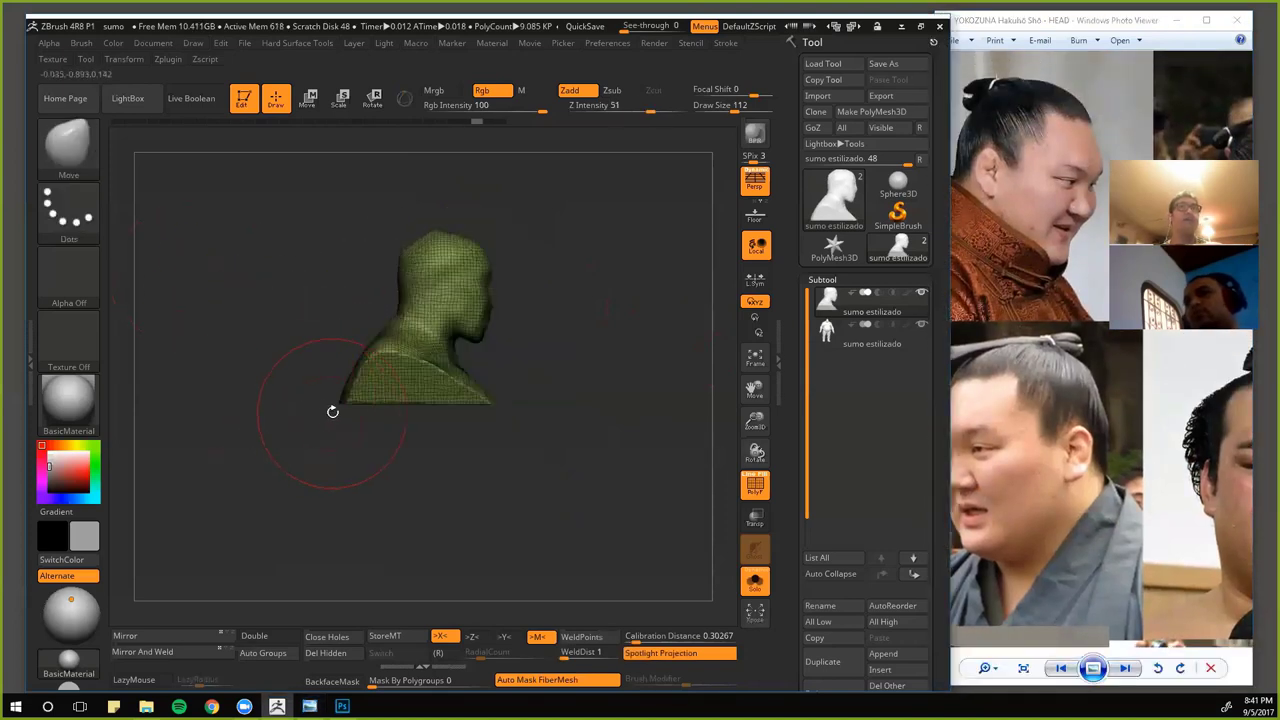
mouse_move(333, 412)
mouse_down()
mouse_move(368, 345)
mouse_move(335, 352)
mouse_up()
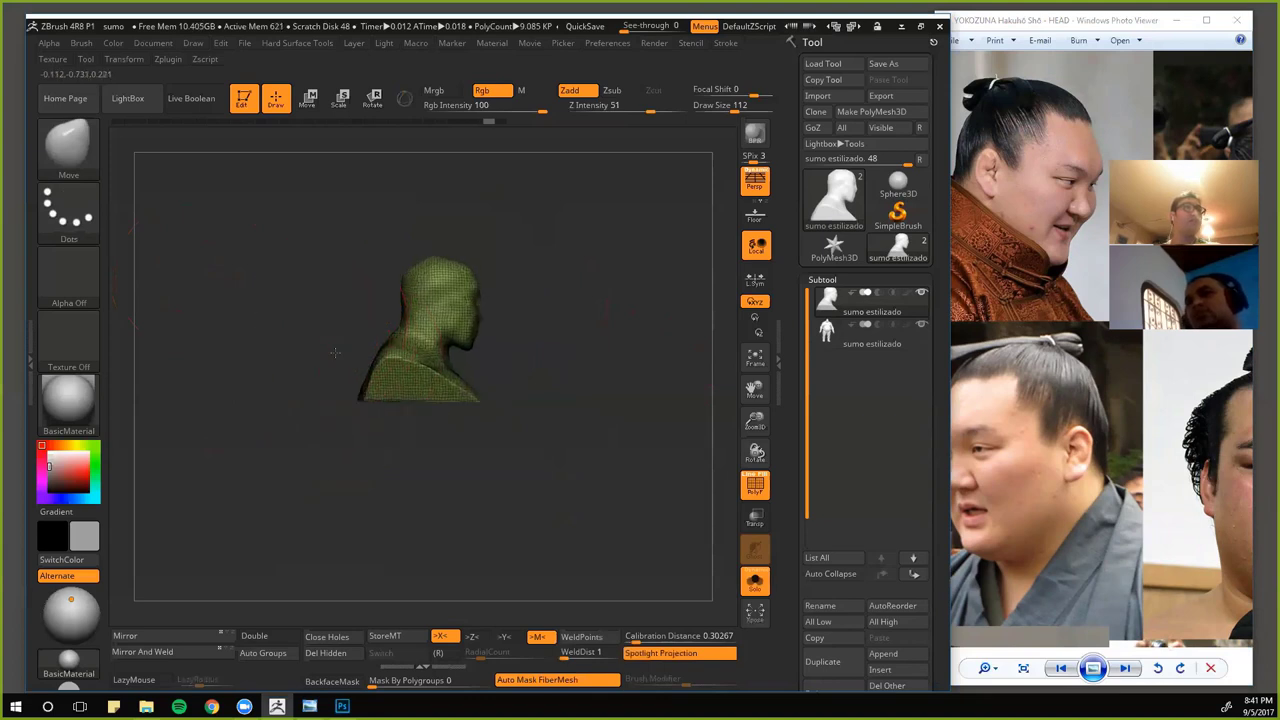
key(f)
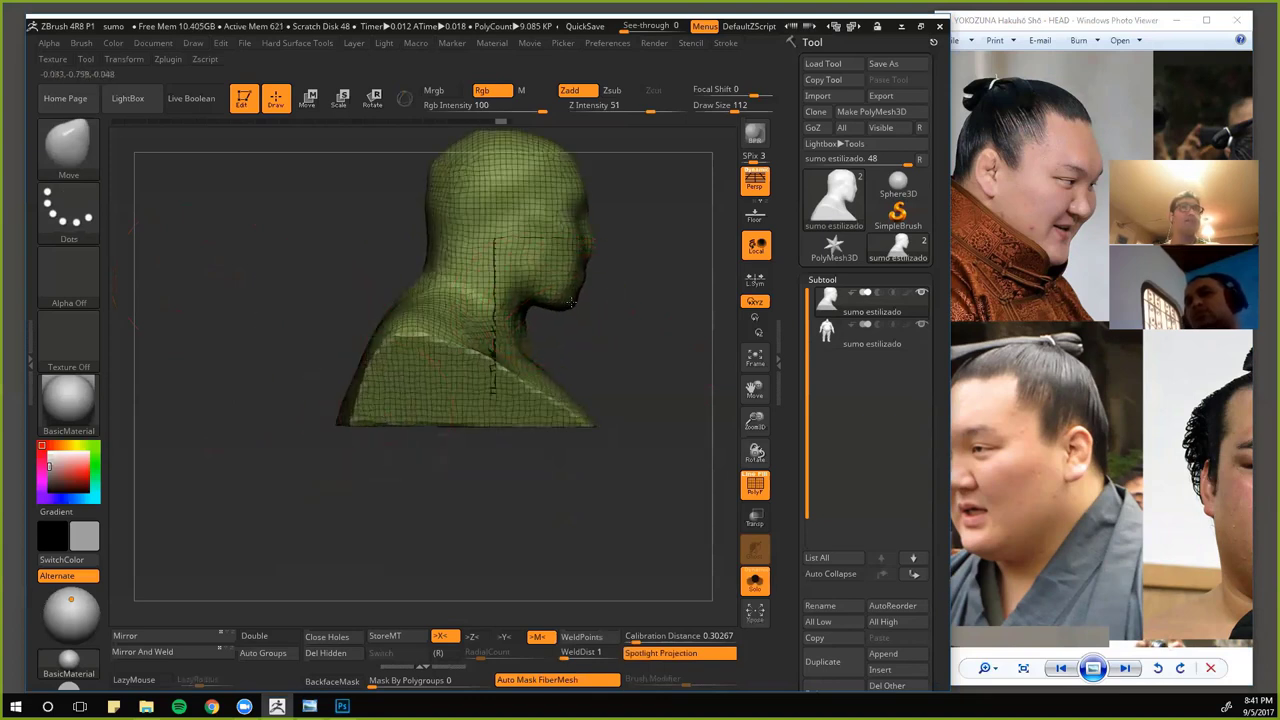
mouse_move(571, 303)
mouse_down()
mouse_move(517, 311)
mouse_move(517, 346)
mouse_up()
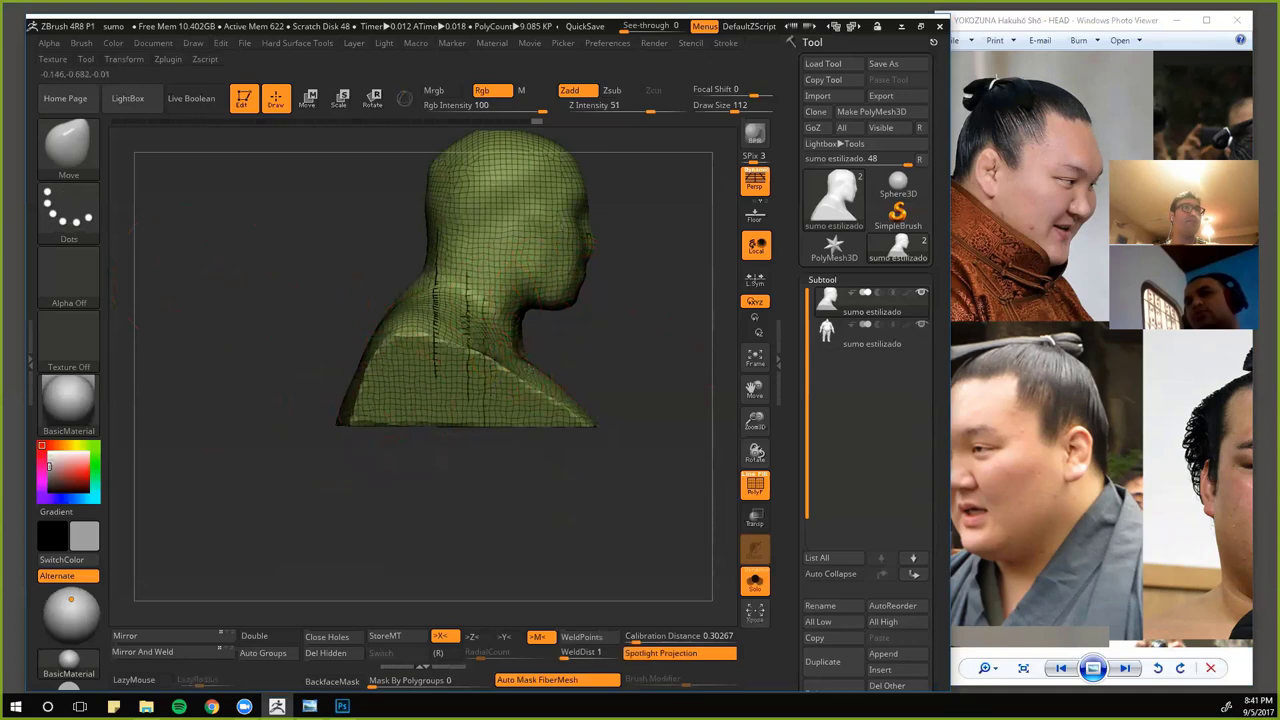
- Adjust the sides of the neck and the shoulder line with the Move brush in the front view
drag(357, 303, 246, 291)
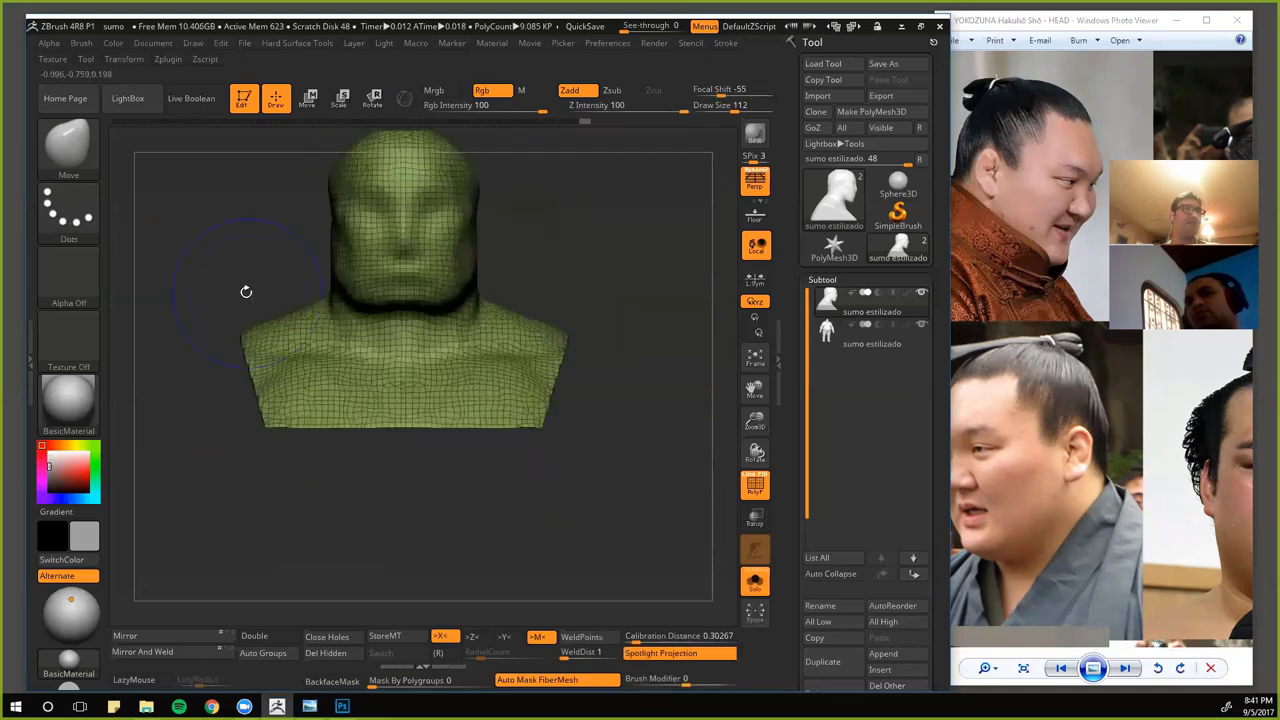
drag(344, 297, 342, 306)
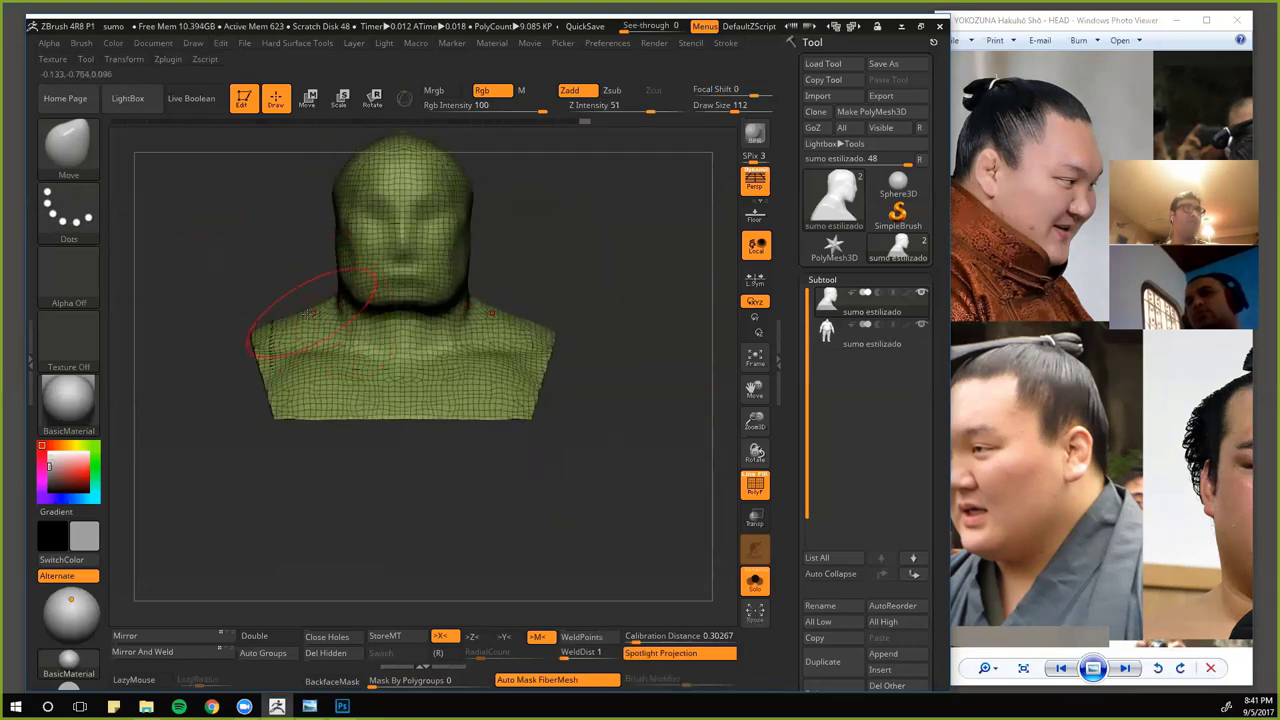
alt+drag(271, 277, 340, 345)
drag(439, 357, 431, 343)
alt+drag(346, 303, 448, 217)
- Mask off the shoulders, move the head slightly upward with the Transpose line and clear the mask
mouse_move(303, 246)
shift+mouse_down()
mouse_move(328, 256)
mouse_move(302, 283)
mouse_move(247, 235)
shift+mouse_up()
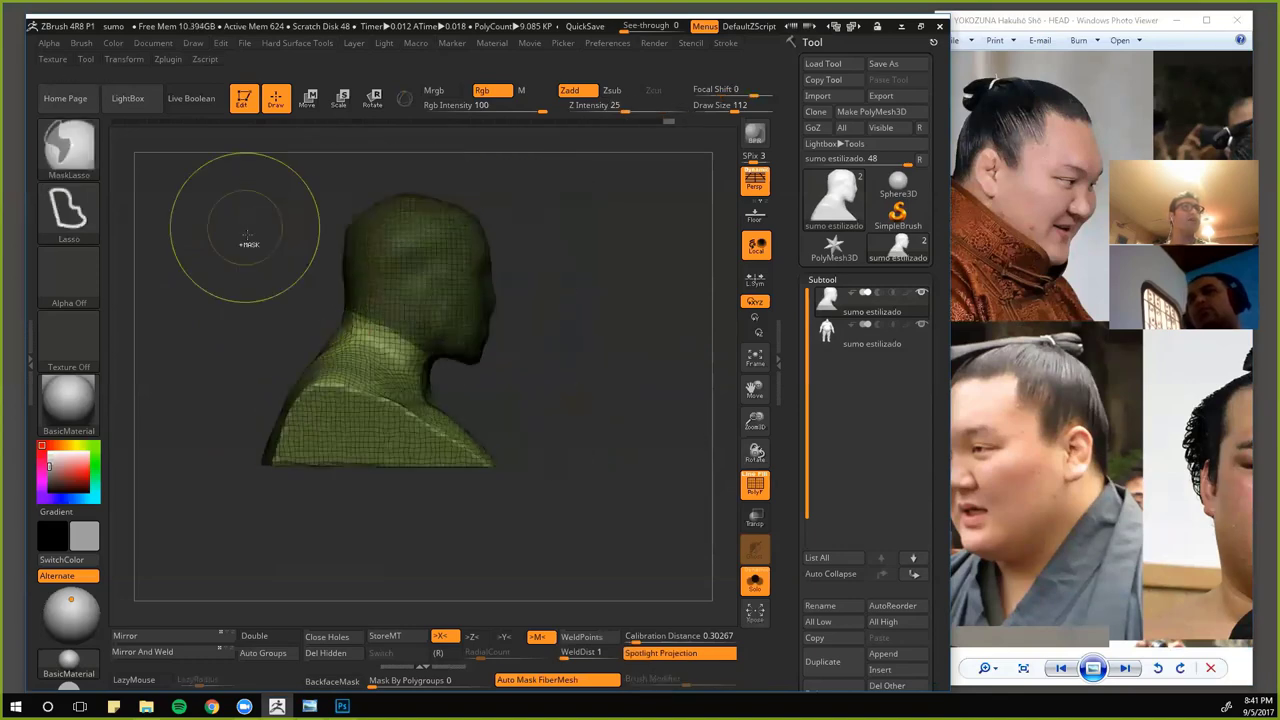
key(w)
ctrl+drag(391, 197, 391, 272)
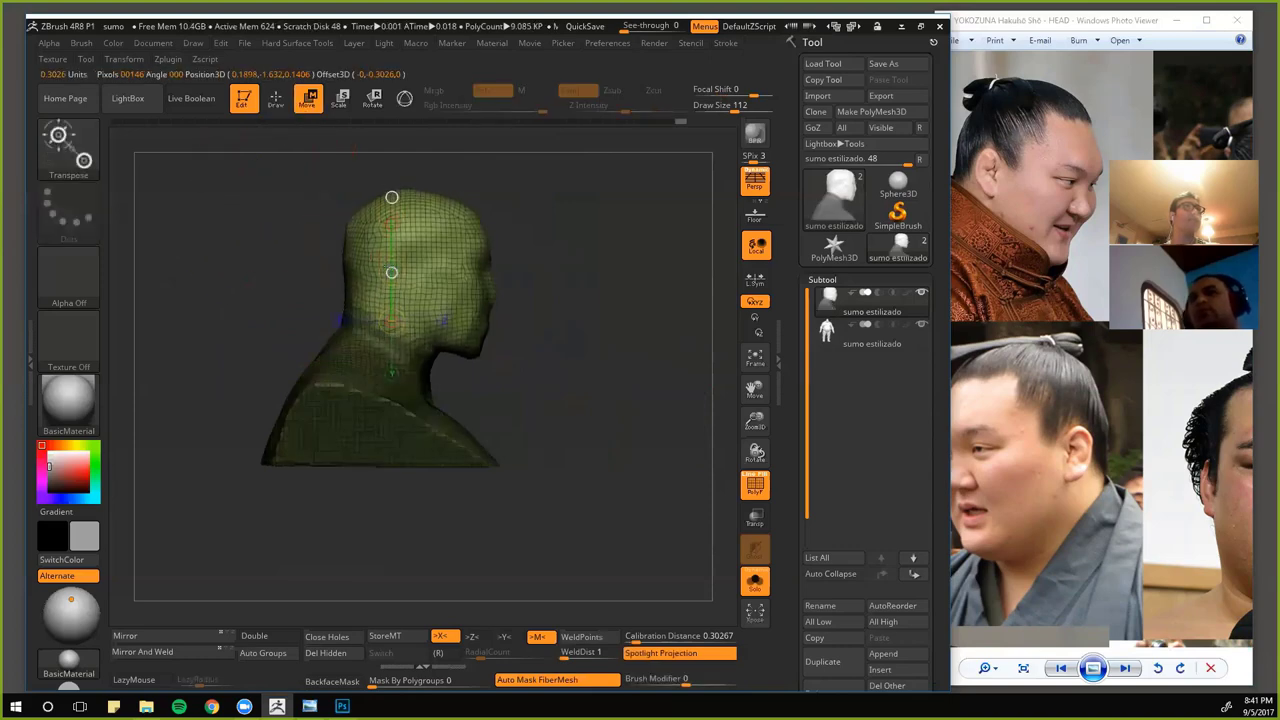
ctrl+drag(268, 268, 316, 230)
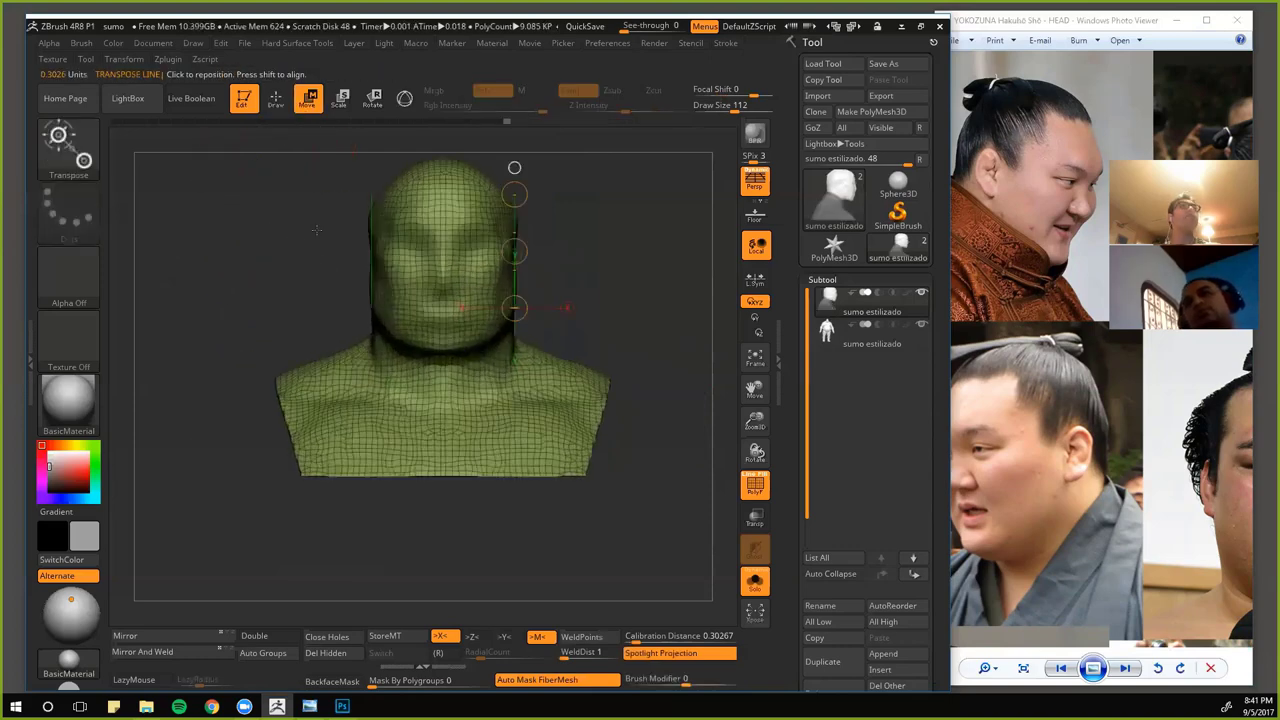
- Examine the frontal face reference, marking the area between the brows and the eyebrow and eye positions on it
click(978, 375)
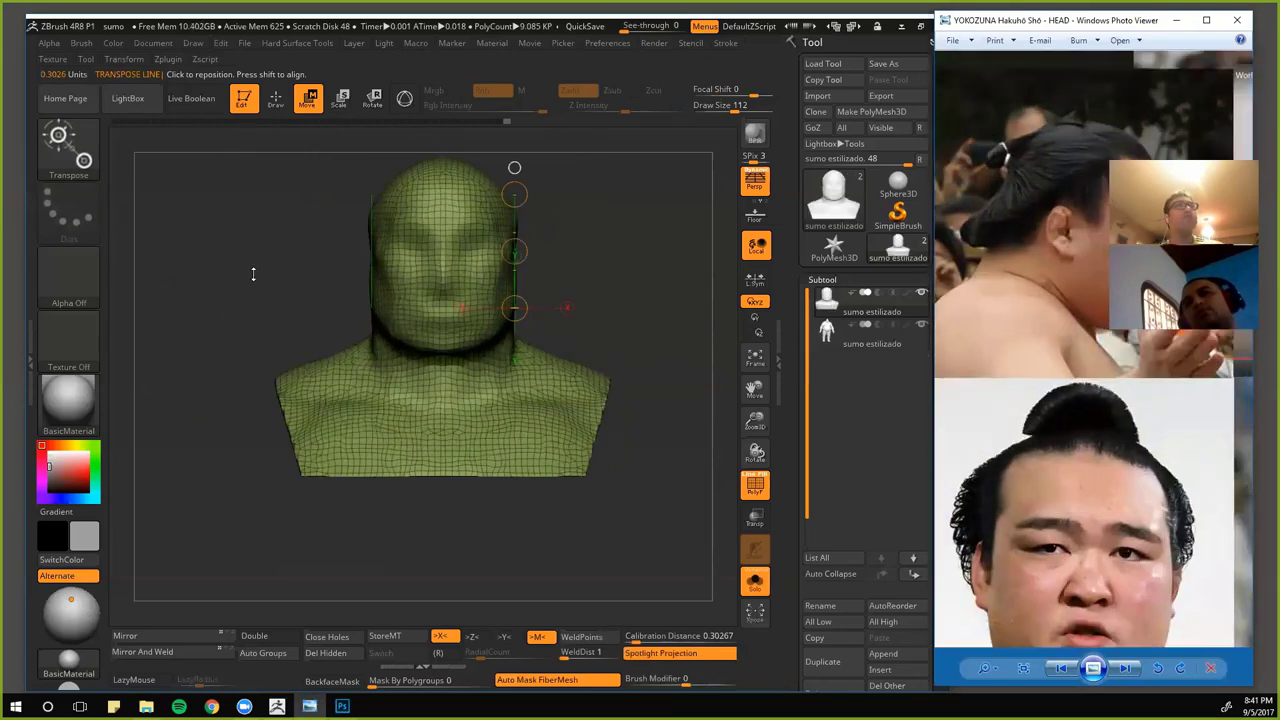
drag(257, 274, 304, 278)
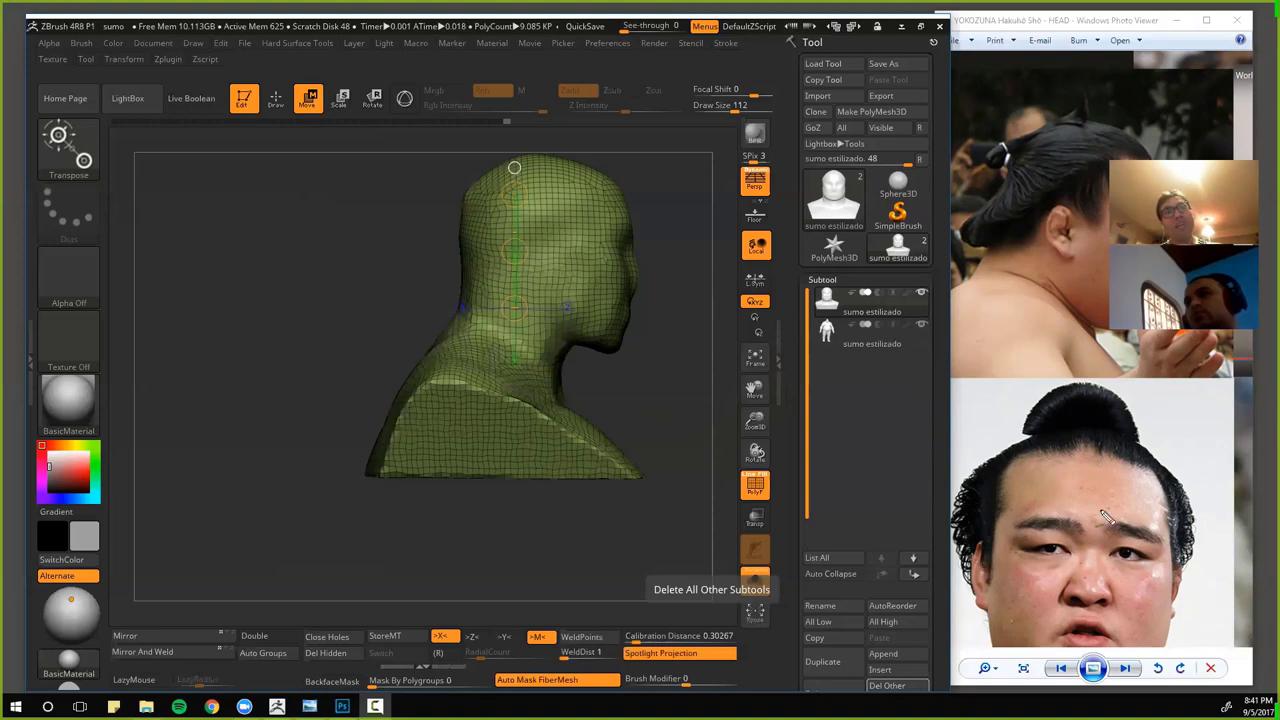
drag(1087, 524, 1074, 510)
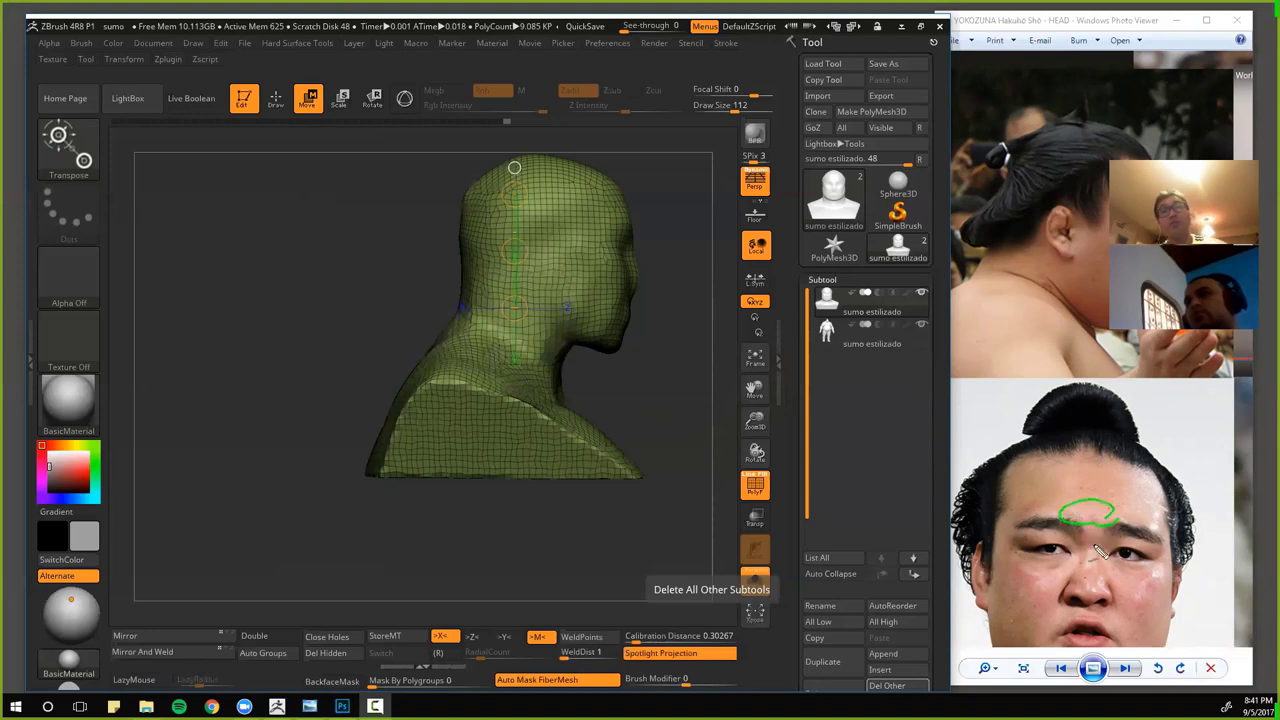
key(ctrl+z)
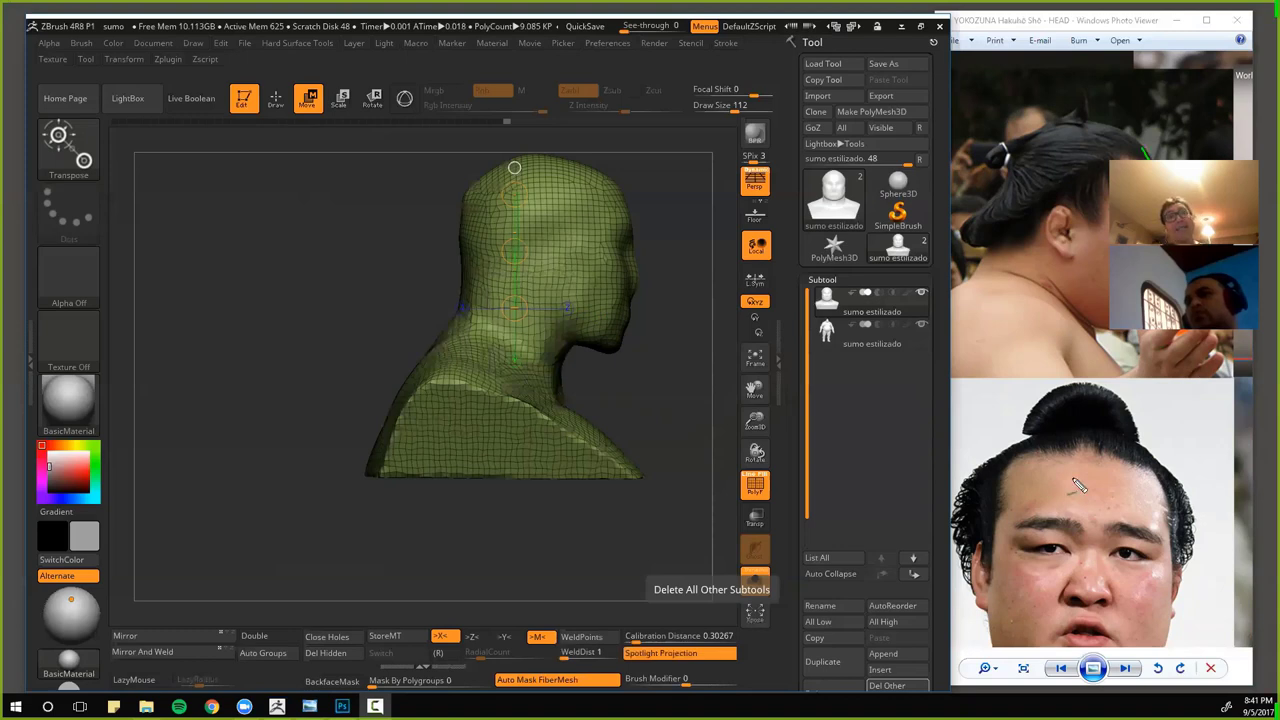
drag(1042, 524, 1046, 547)
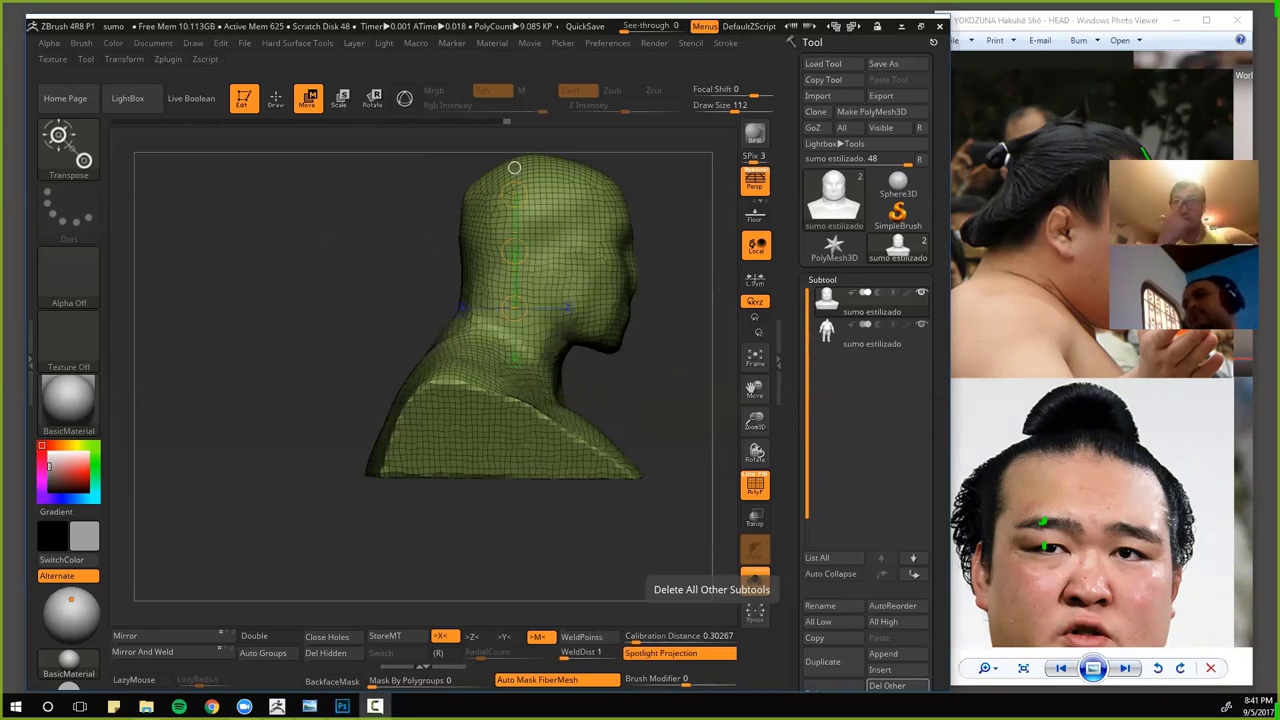
drag(1090, 520, 1089, 546)
mouse_move(1090, 545)
mouse_down()
mouse_move(1097, 520)
mouse_move(1043, 500)
mouse_move(1042, 543)
mouse_up()
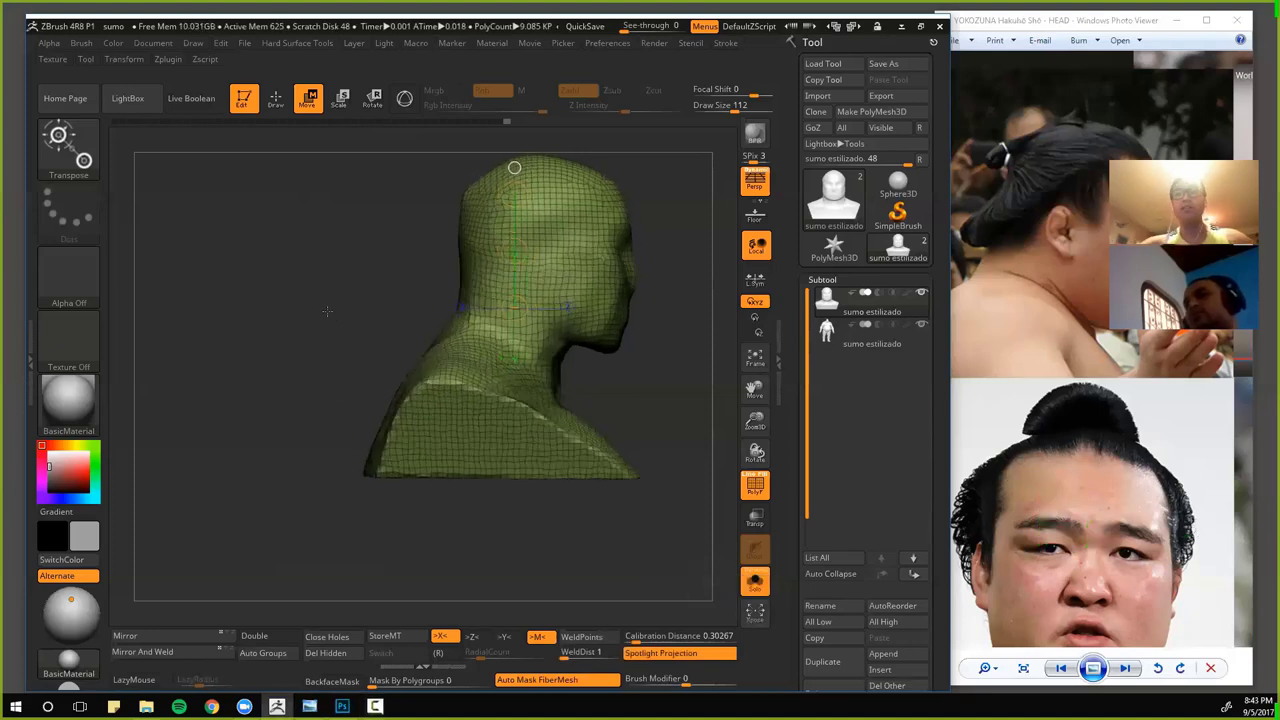
- Reshape the back of the head and the nape with the Move brush in the side view
alt+drag(351, 266, 477, 316)
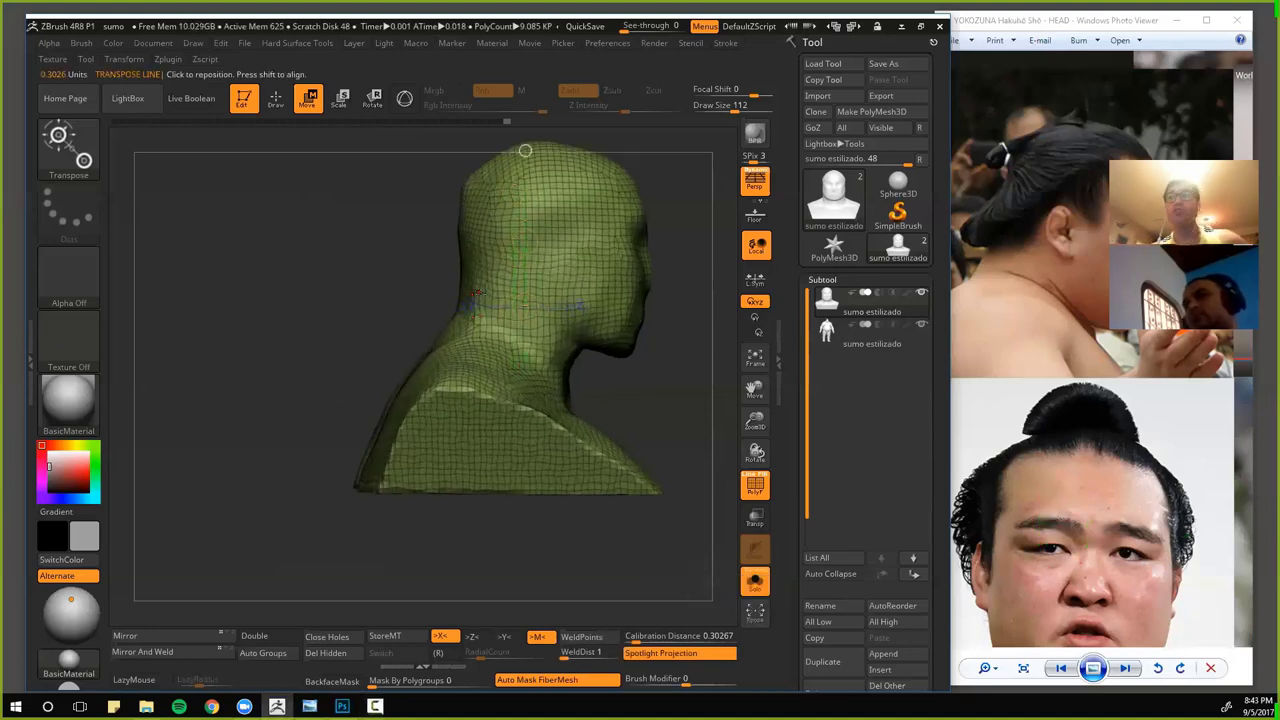
key(q)
drag(346, 277, 344, 278)
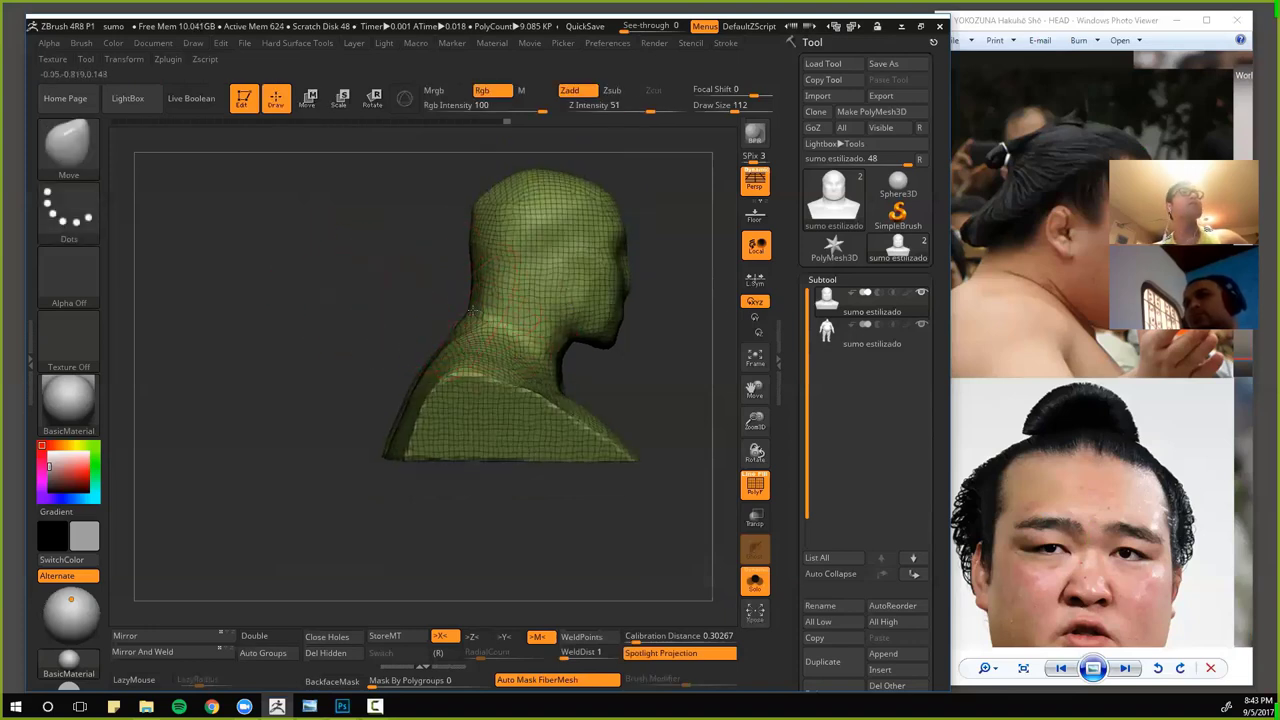
alt+drag(437, 266, 465, 226)
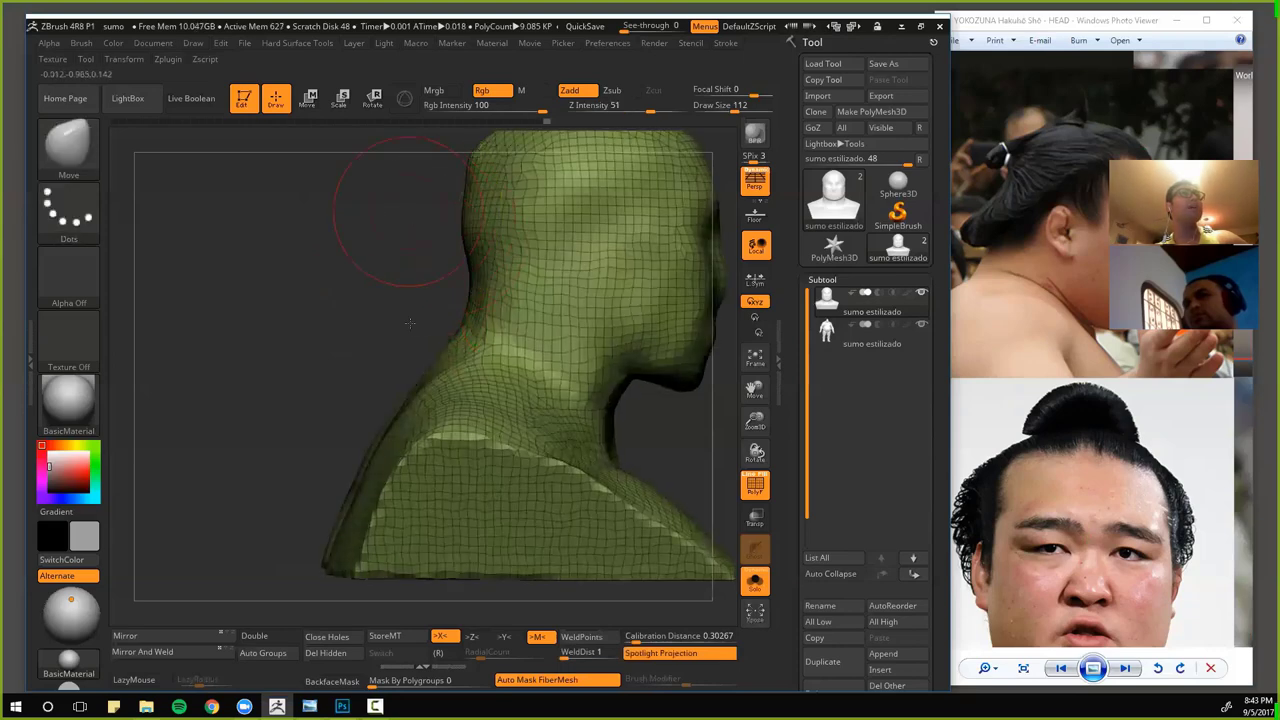
drag(409, 323, 470, 290)
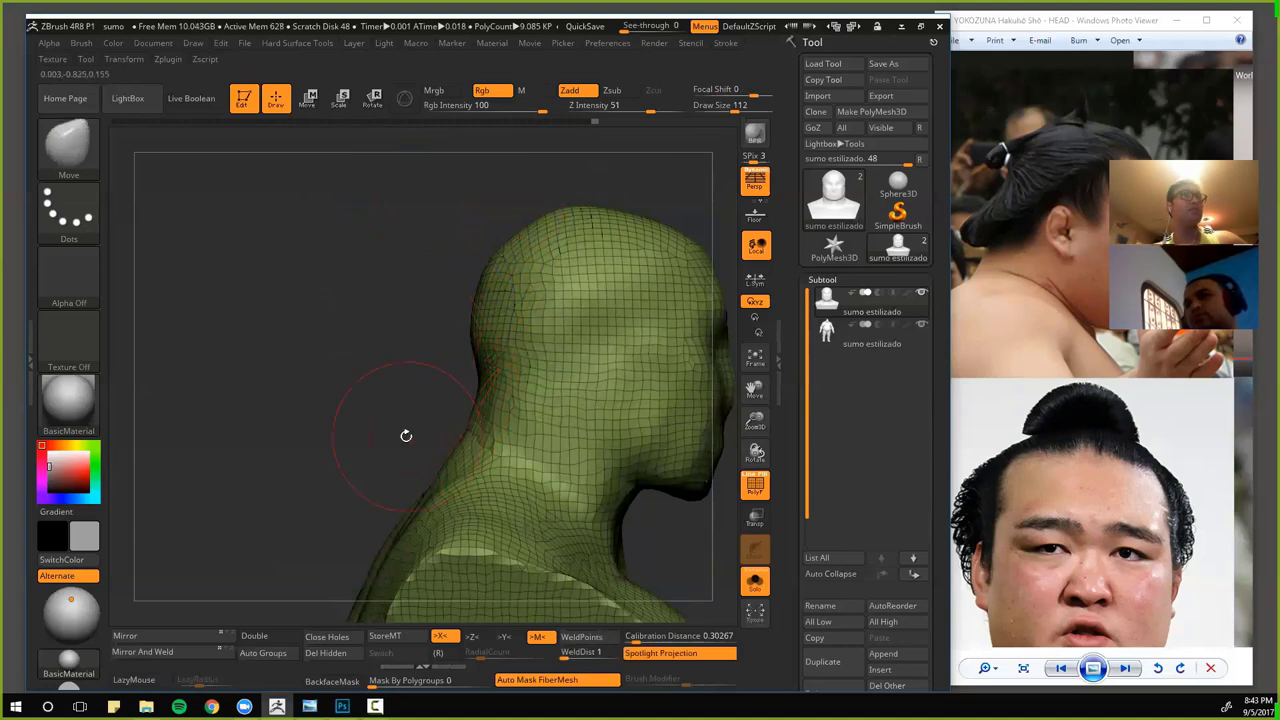
drag(406, 437, 440, 311)
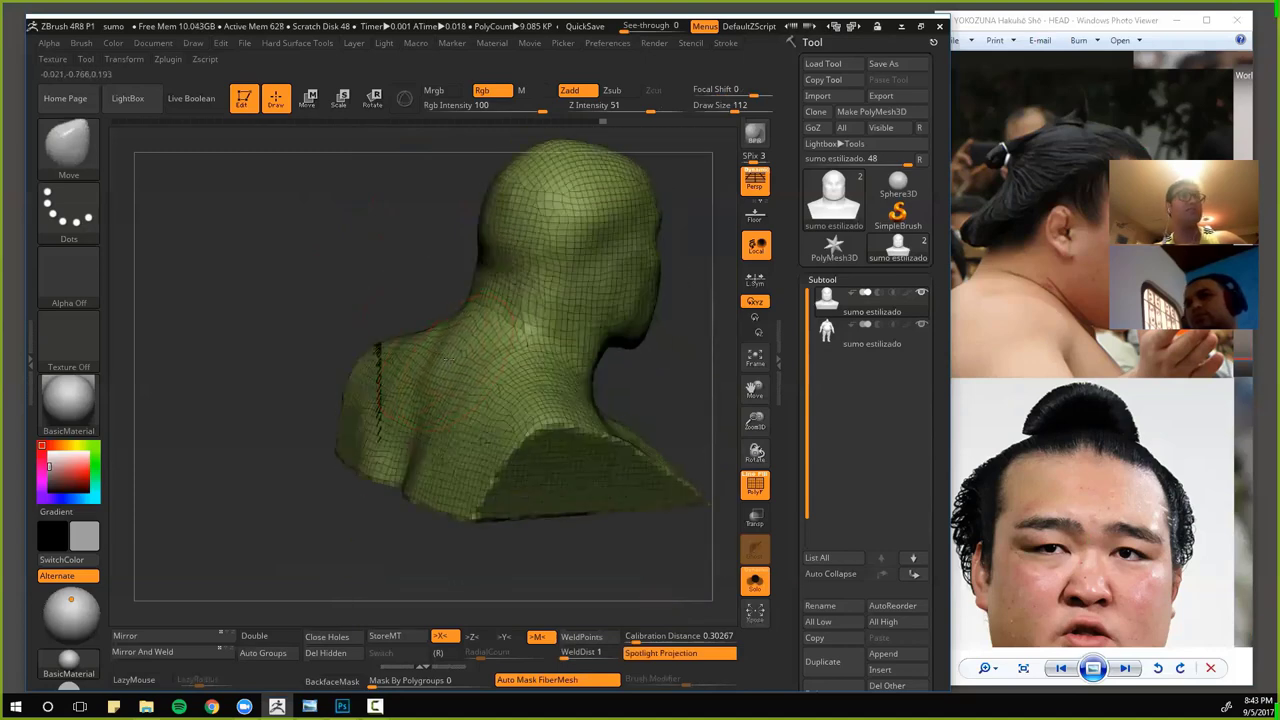
- Refine the transition from the nape to the upper back with the Move brush, working from rear and side views
drag(350, 295, 456, 367)
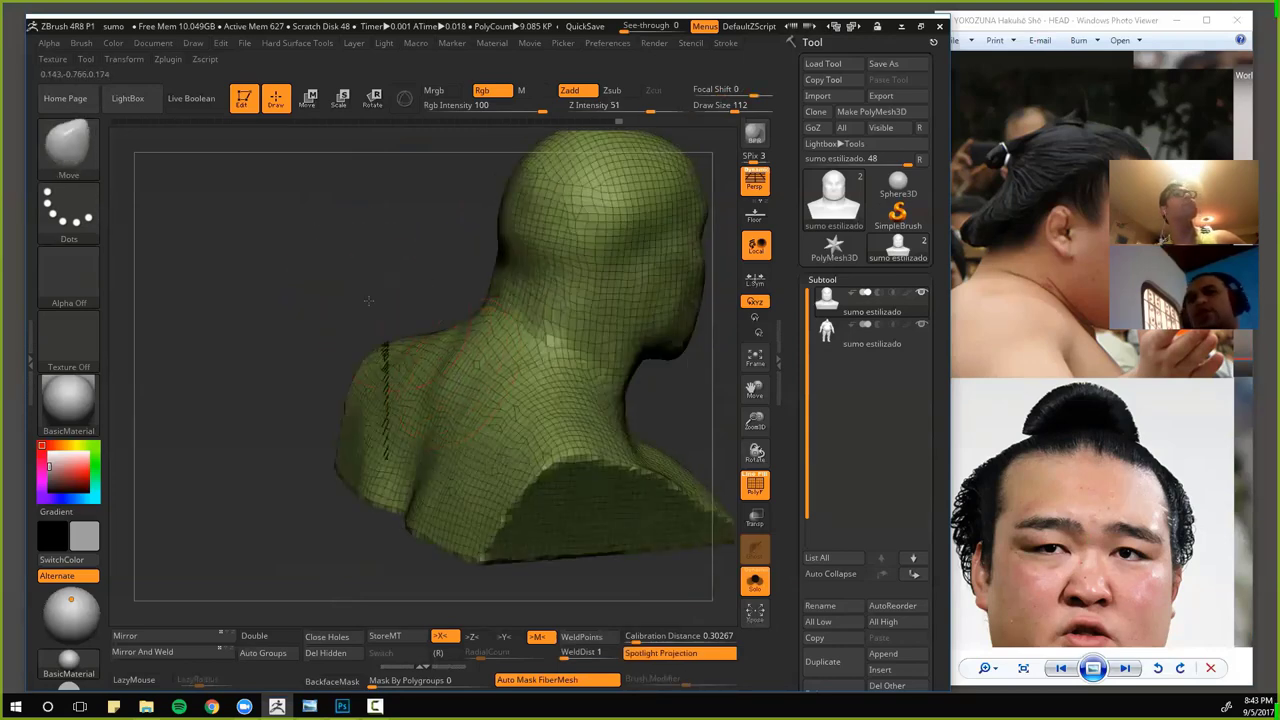
drag(410, 292, 445, 287)
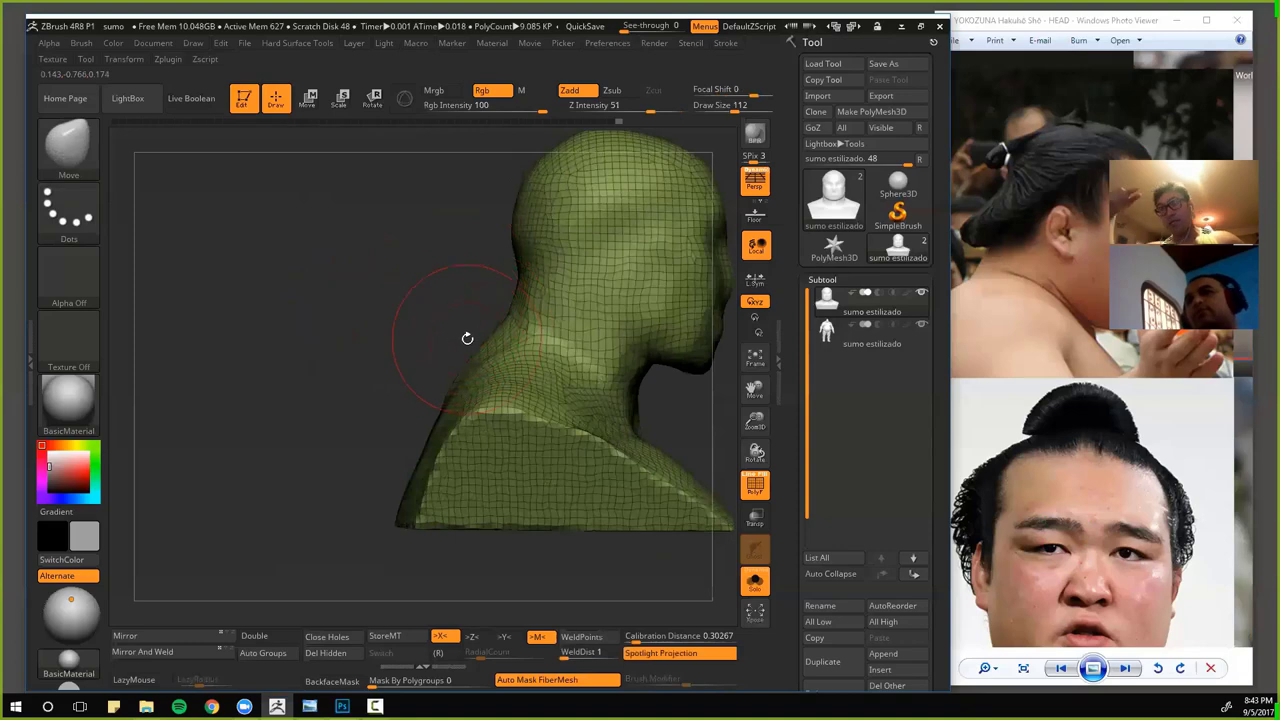
drag(320, 329, 430, 370)
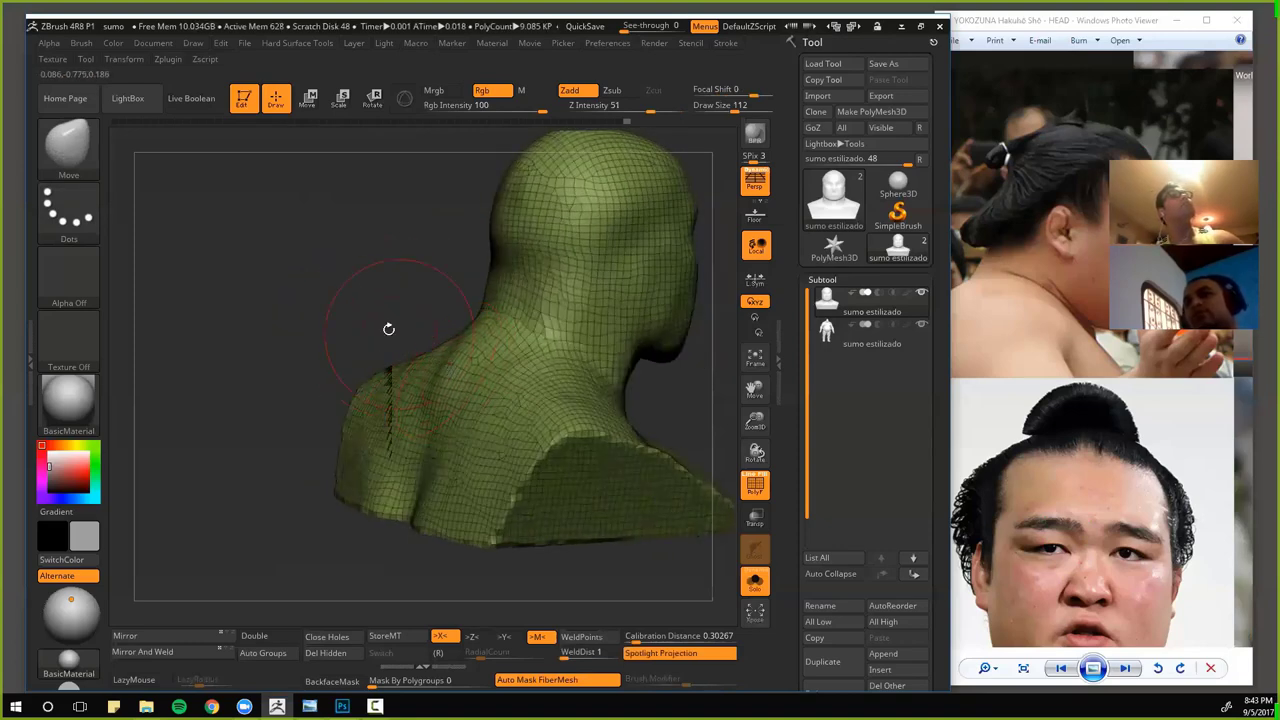
mouse_move(389, 331)
mouse_down()
mouse_move(453, 375)
mouse_move(467, 348)
mouse_up()
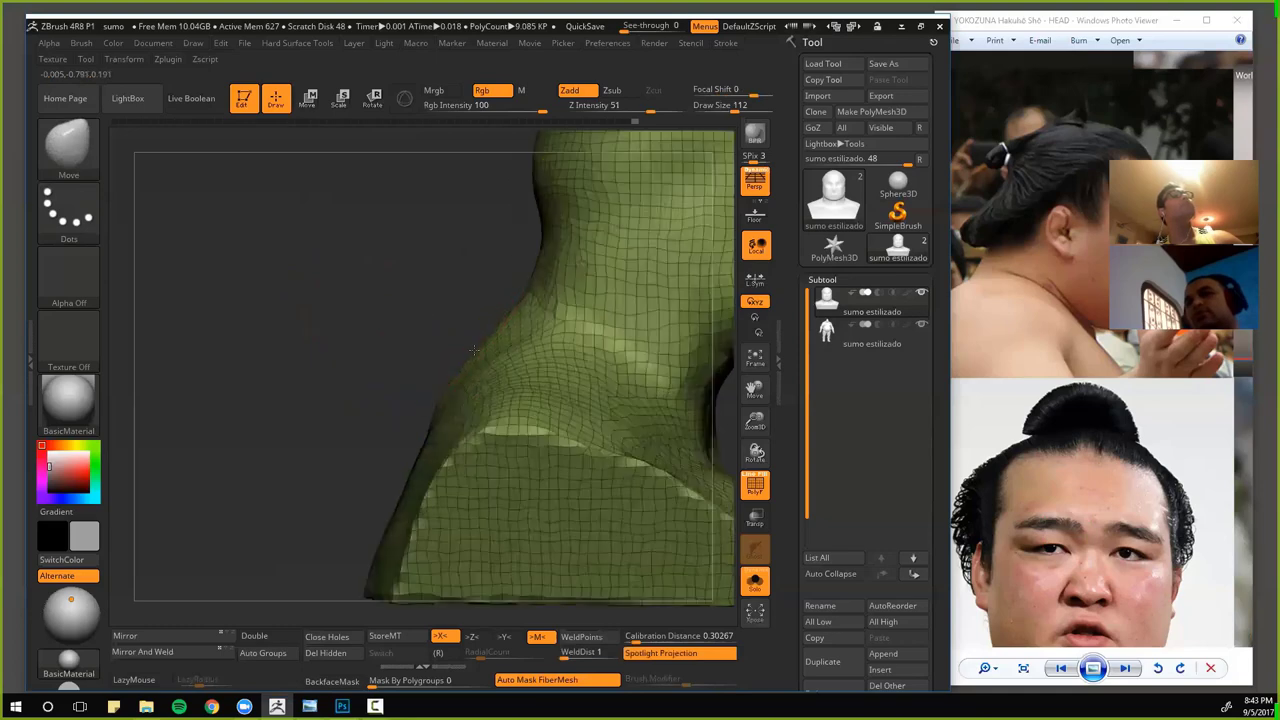
mouse_move(425, 390)
alt+mouse_down()
mouse_move(398, 398)
mouse_move(440, 396)
alt+mouse_up()
drag(357, 325, 437, 369)
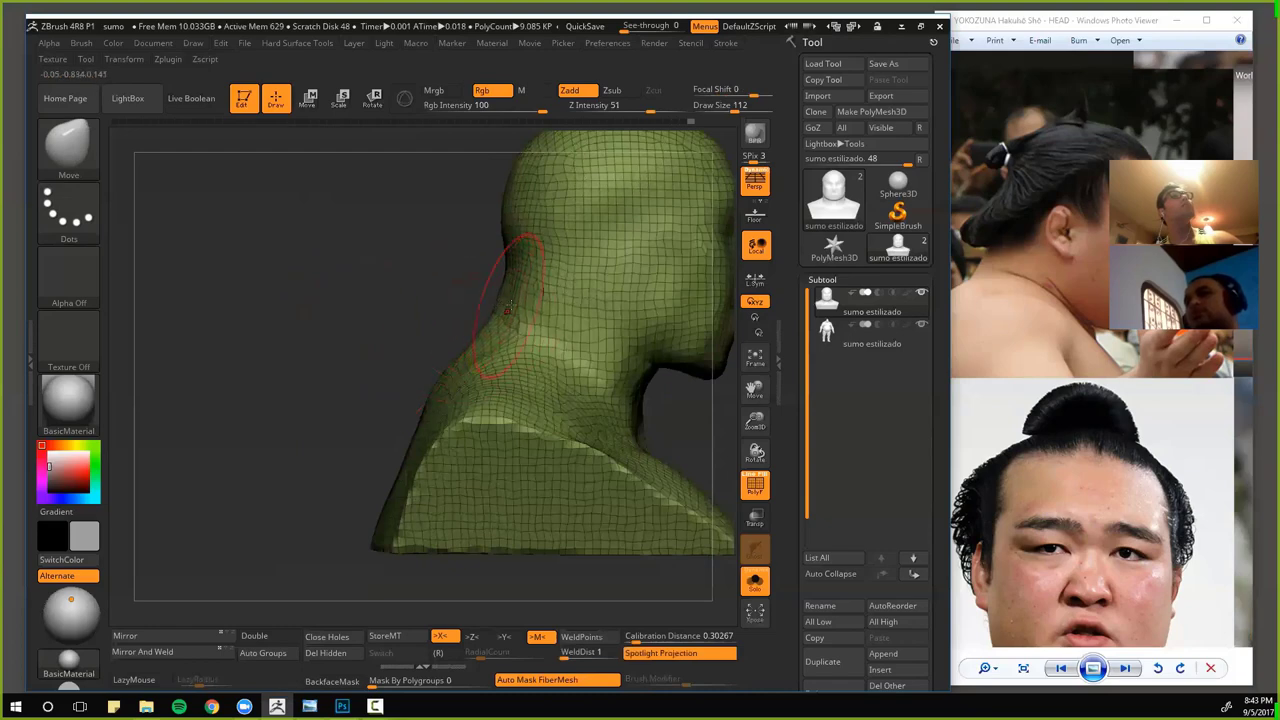
alt+drag(357, 314, 359, 291)
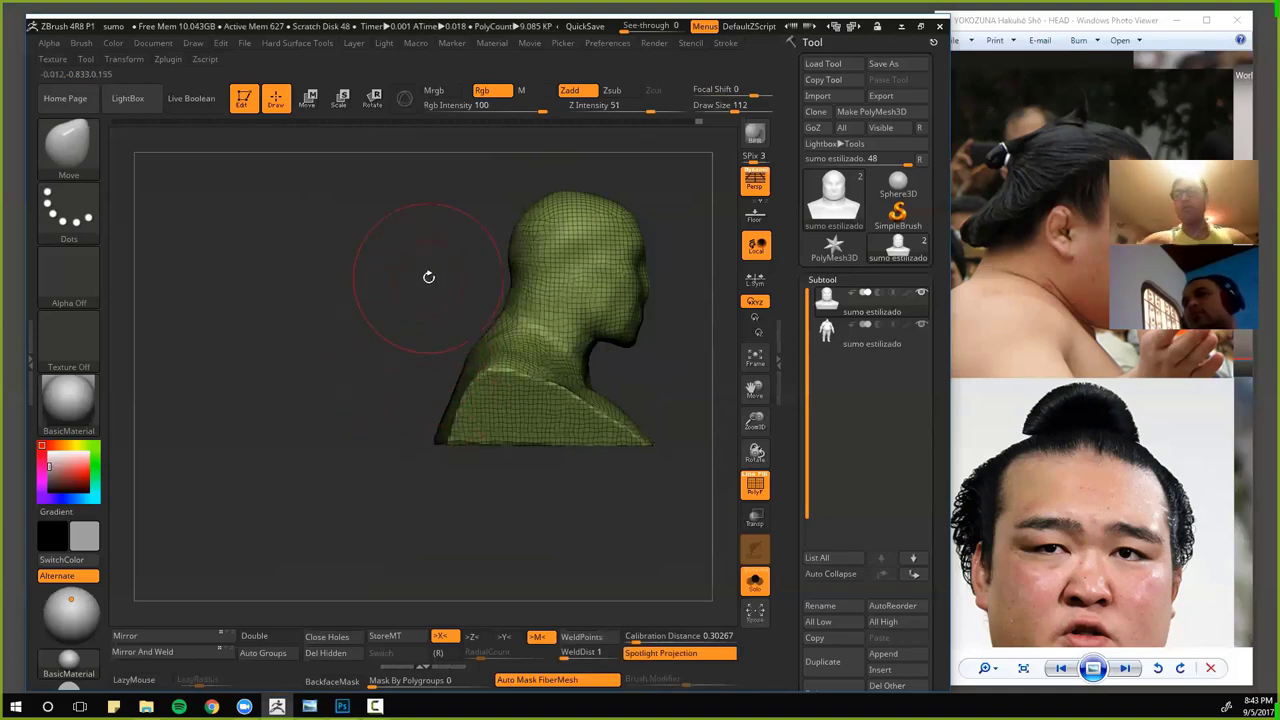
alt+drag(374, 277, 335, 325)
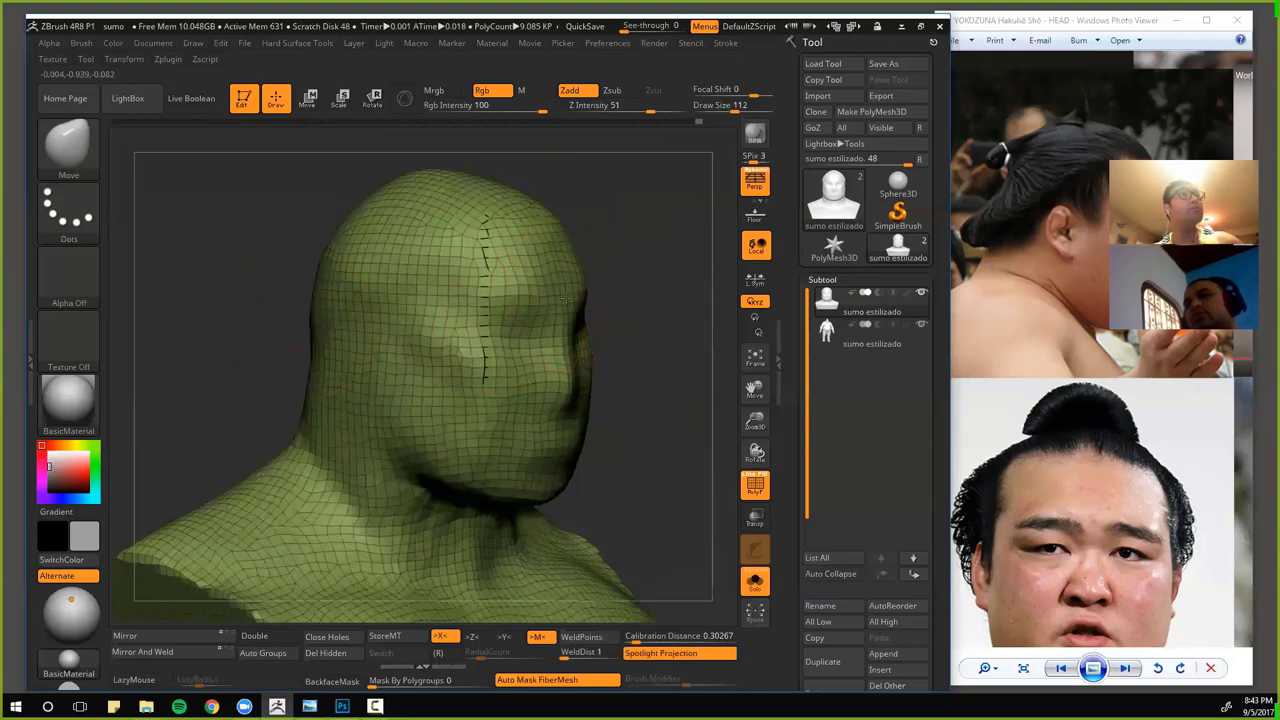
- Adjust the brow area and the lower face around the cheek and mouth with the Move brush
mouse_move(608, 321)
mouse_down()
mouse_move(620, 347)
mouse_move(580, 340)
mouse_move(583, 366)
mouse_move(555, 378)
mouse_move(587, 313)
mouse_up()
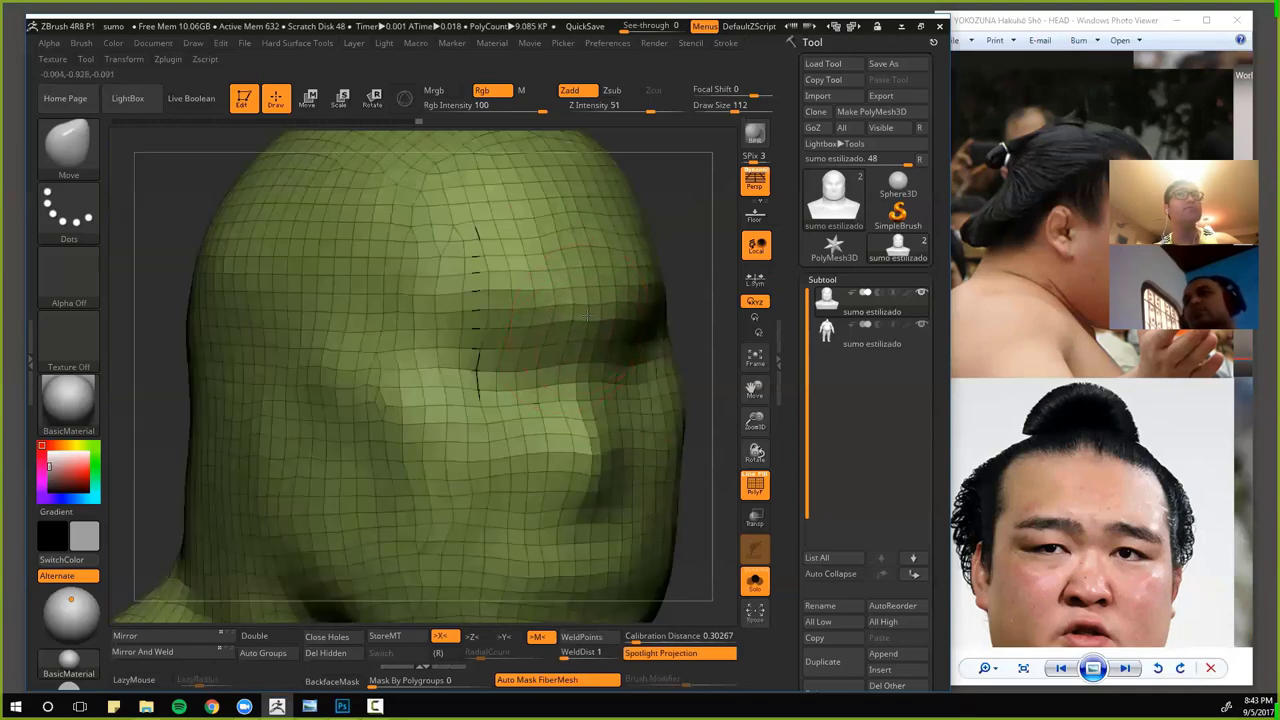
drag(177, 209, 449, 240)
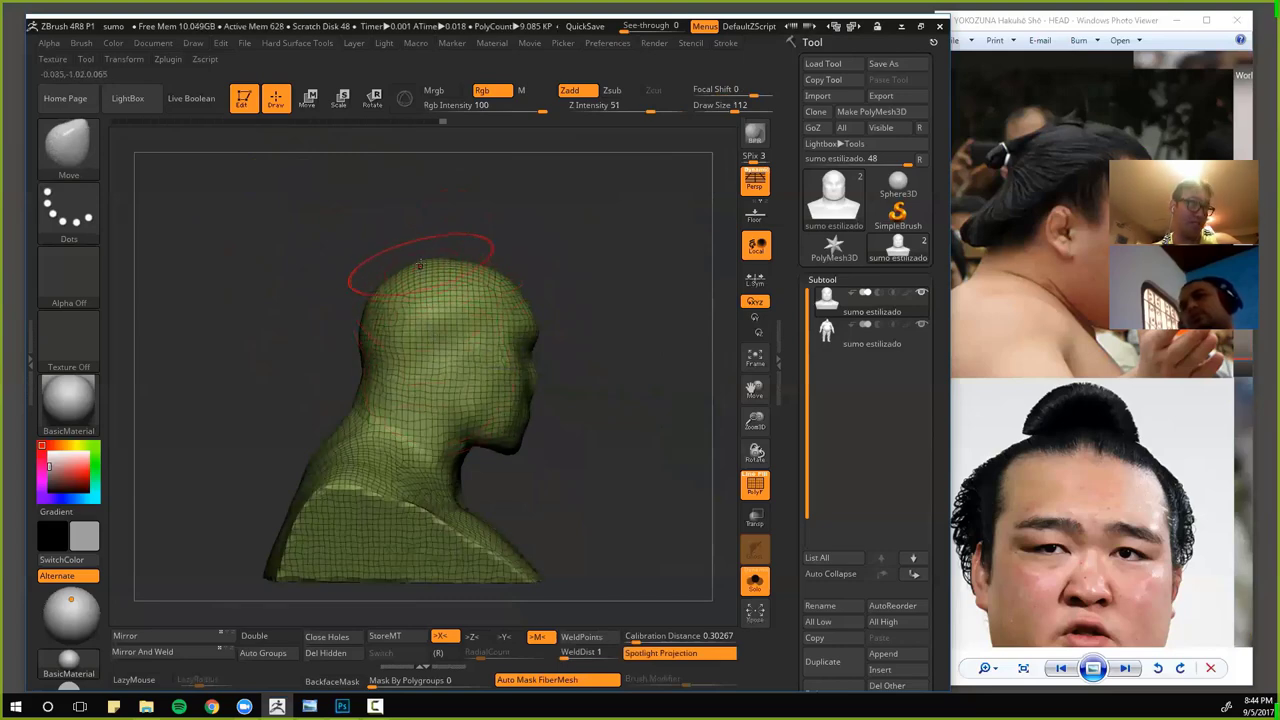
mouse_move(570, 432)
alt+mouse_down()
mouse_move(602, 403)
mouse_move(589, 426)
alt+mouse_up()
drag(602, 477, 583, 495)
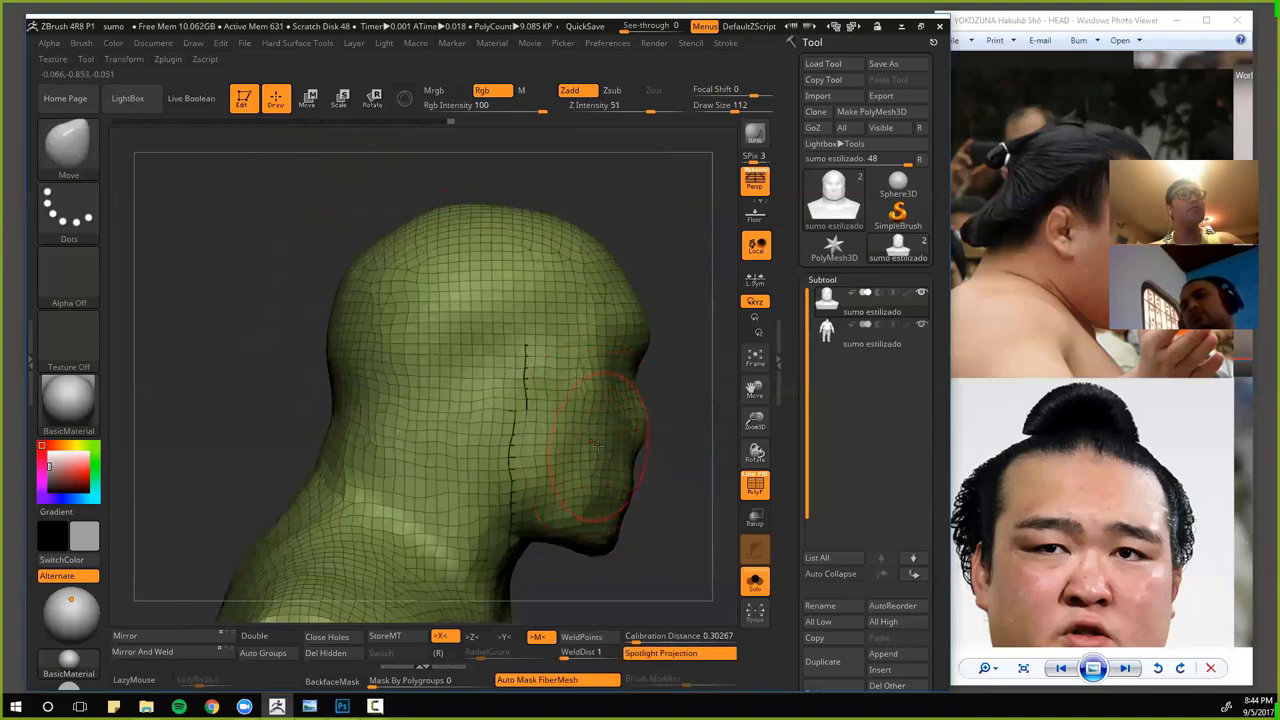
drag(596, 444, 574, 474)
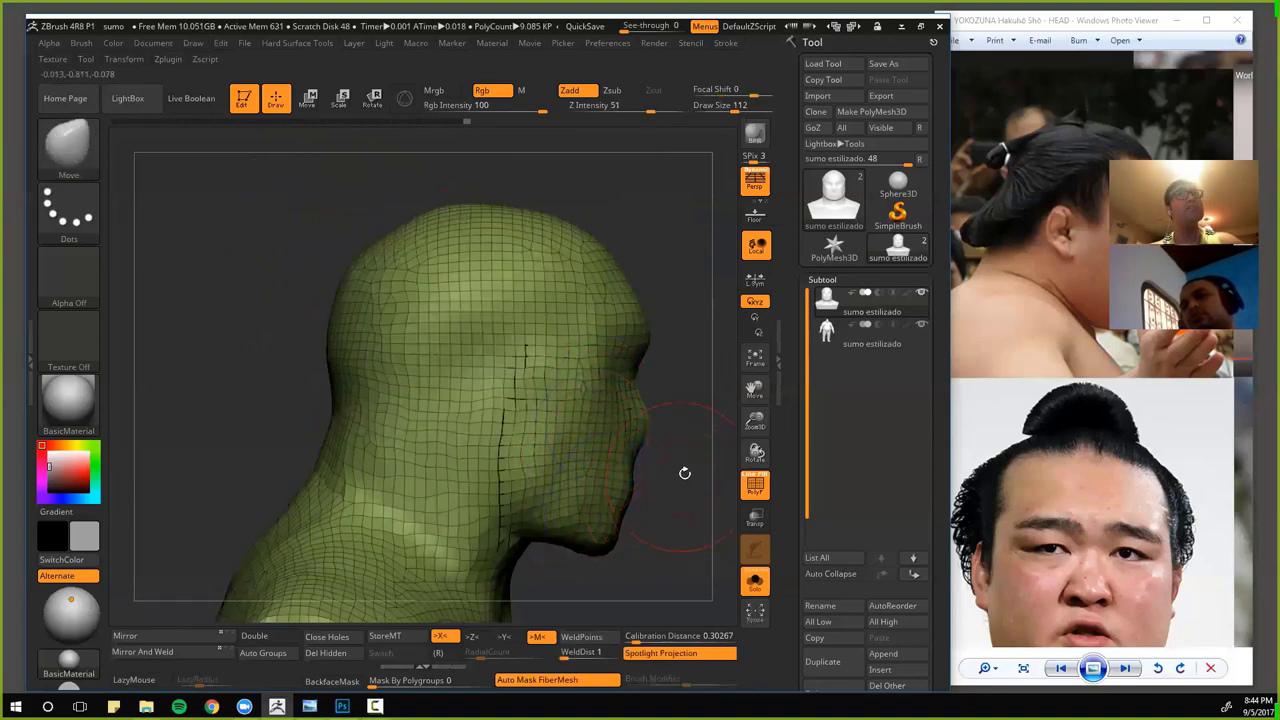
drag(684, 473, 512, 393)
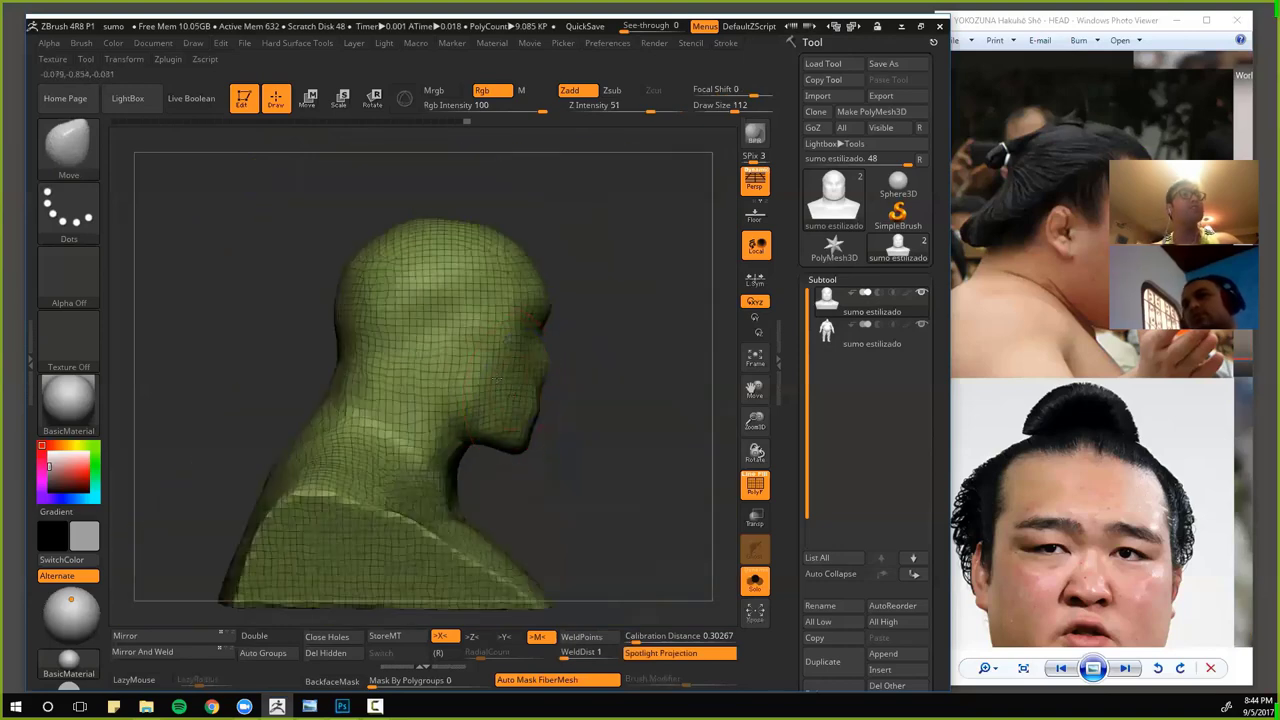
- Compare the jaw and cheek with the frontal face reference, marking a line down the cheek beside the nose
drag(634, 466, 516, 364)
mouse_move(603, 446)
alt+mouse_down()
mouse_move(592, 353)
mouse_move(500, 415)
alt+mouse_up()
key(ctrl+z)
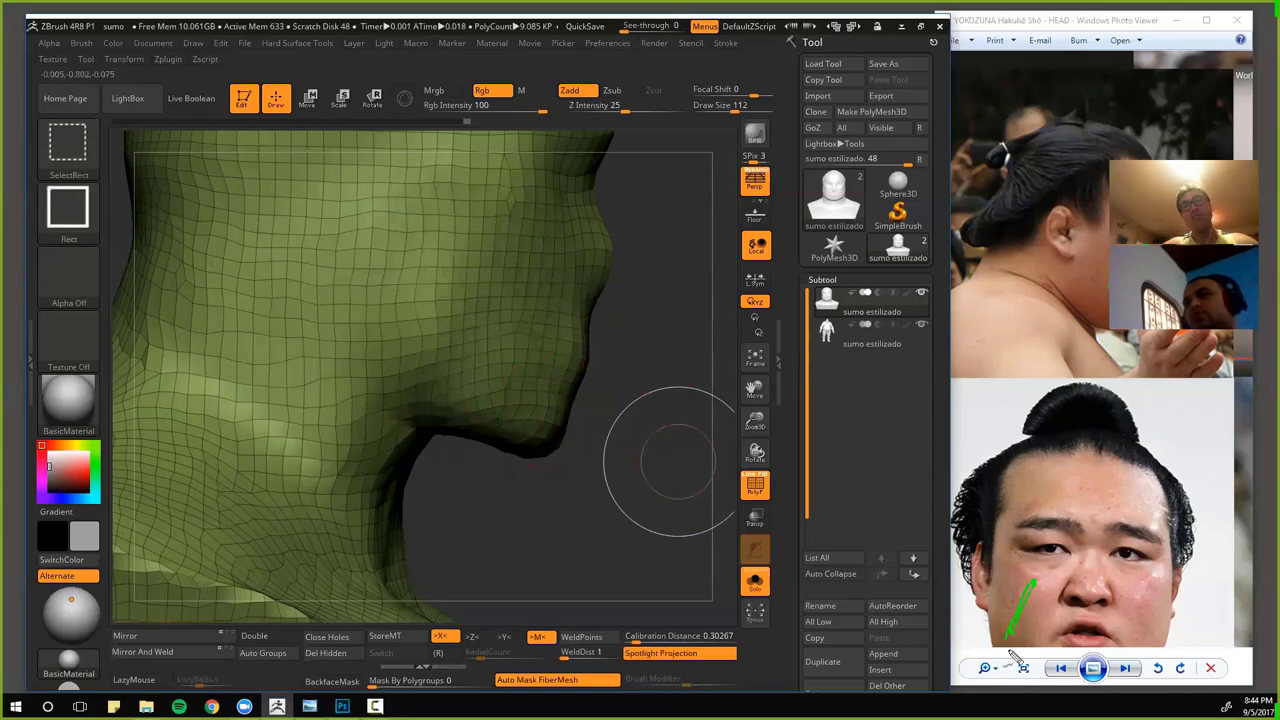
key(Escape)
- Push the side of the cheek back slightly with the Move brush in the side view
mouse_move(678, 460)
mouse_down()
mouse_move(637, 474)
mouse_move(578, 366)
mouse_up()
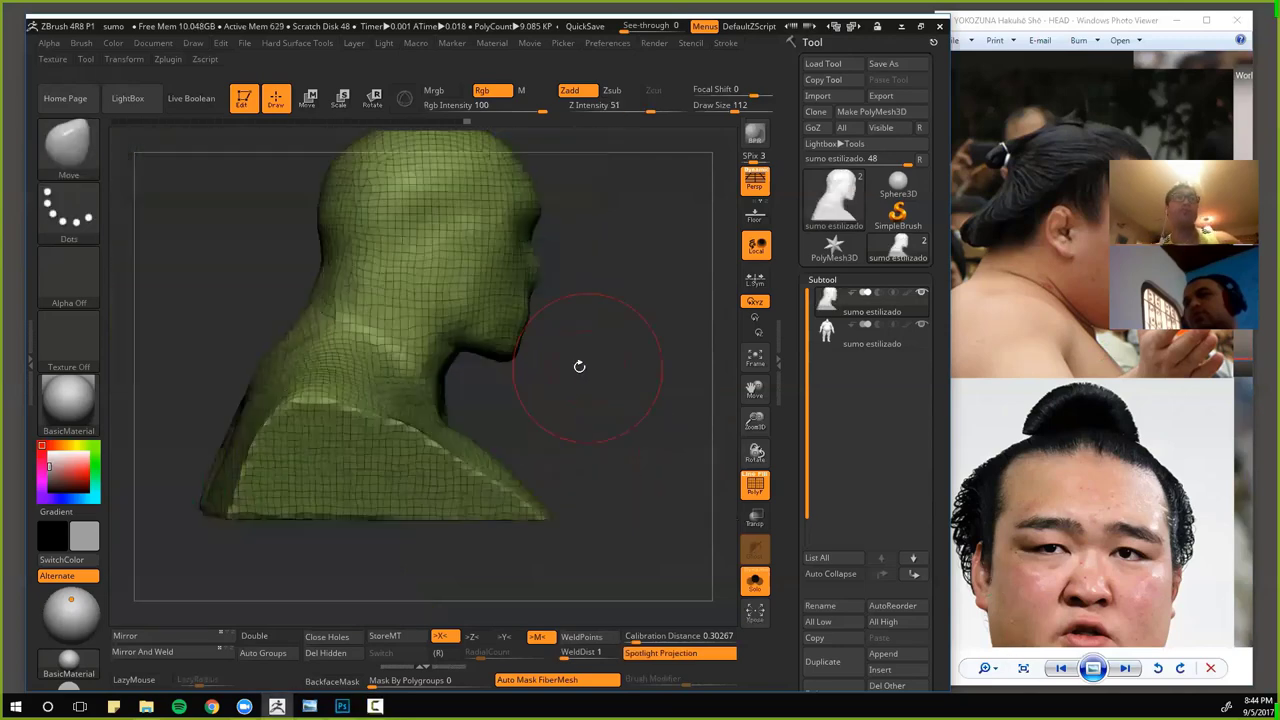
drag(481, 275, 464, 275)
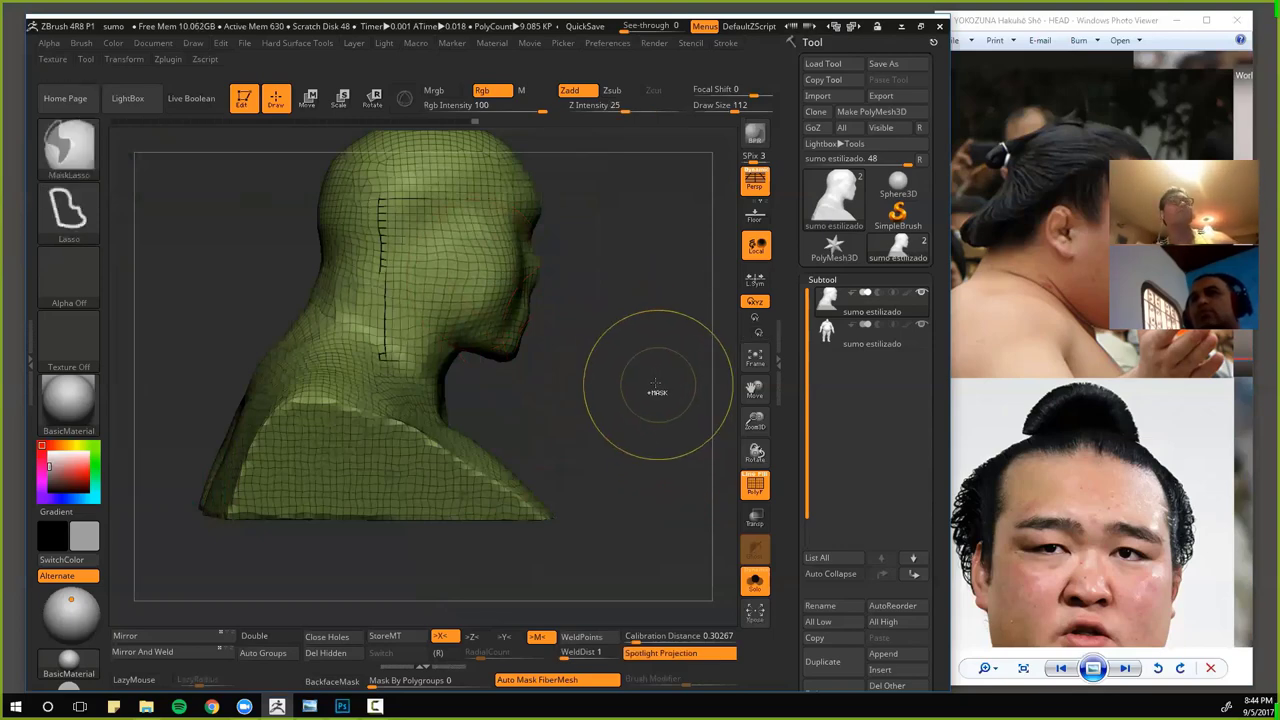
mouse_move(651, 386)
mouse_down()
mouse_move(608, 390)
mouse_move(403, 329)
mouse_move(590, 360)
mouse_move(389, 303)
mouse_move(354, 306)
mouse_move(587, 367)
mouse_move(693, 455)
mouse_move(700, 425)
mouse_move(677, 389)
mouse_up()
- Carve the jawline from under the chin up toward the ear using the ClayBuildup brush at draw size 72
key(b)
key(c)
key(b)
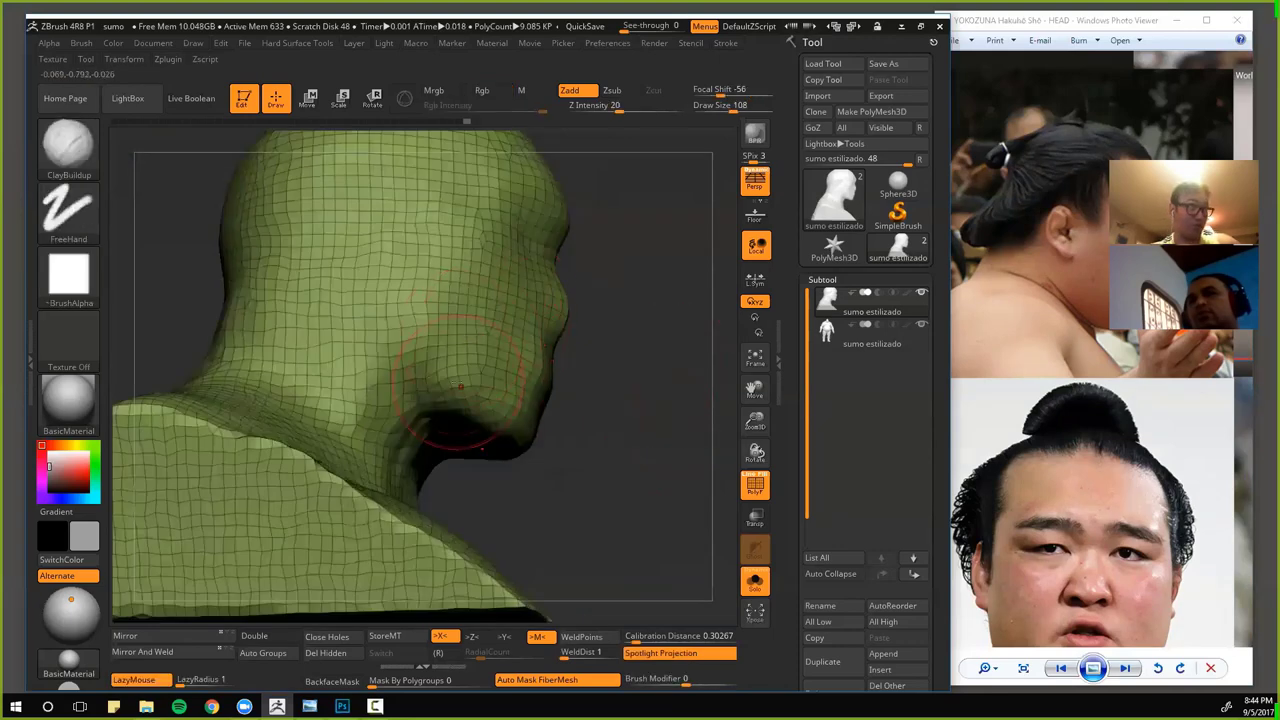
key(bracketleft)
drag(592, 472, 556, 542)
mouse_move(395, 380)
alt+mouse_down()
mouse_move(362, 348)
mouse_move(358, 370)
mouse_move(318, 265)
alt+mouse_up()
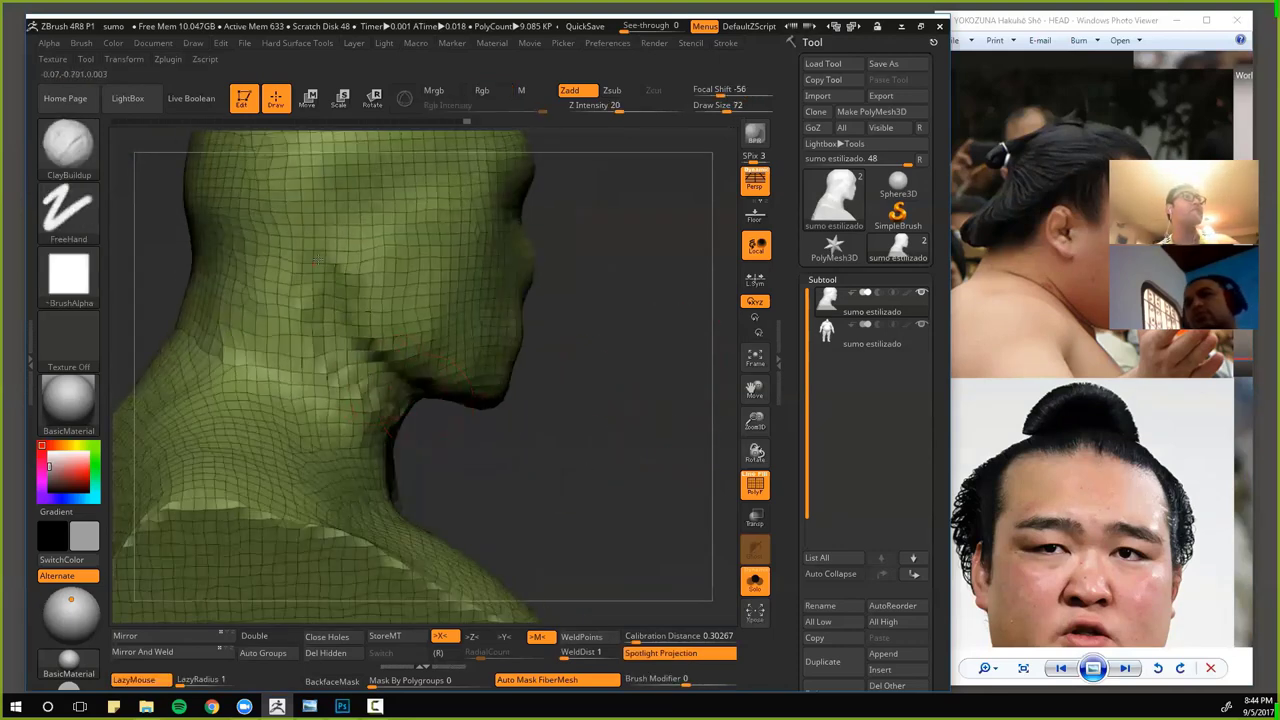
- Build up the side of the neck behind the jaw with ClayBuildup and smooth the area below the jawline
drag(556, 459, 505, 457)
shift+drag(375, 409, 318, 310)
drag(600, 450, 648, 450)
drag(290, 272, 340, 375)
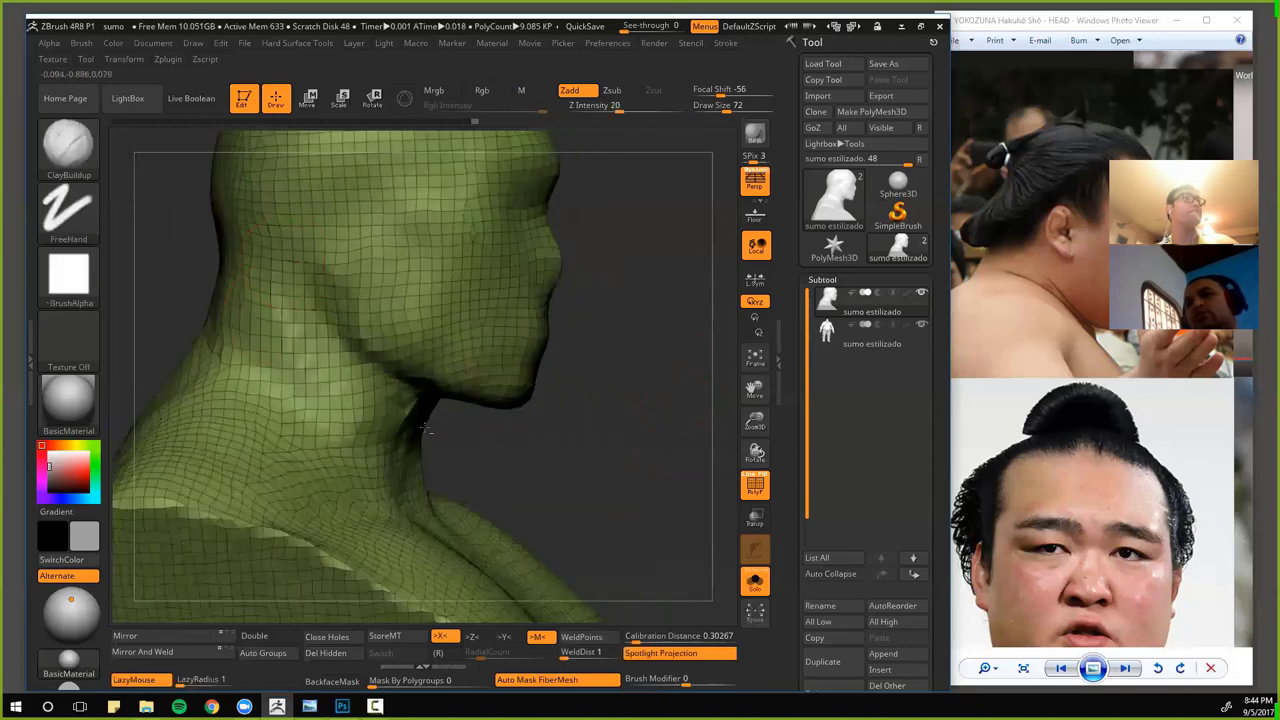
drag(545, 460, 558, 442)
shift+drag(345, 350, 322, 385)
- Add volume to the throat under the jaw with ClayBuildup and smooth it into the side of the neck
drag(460, 443, 478, 372)
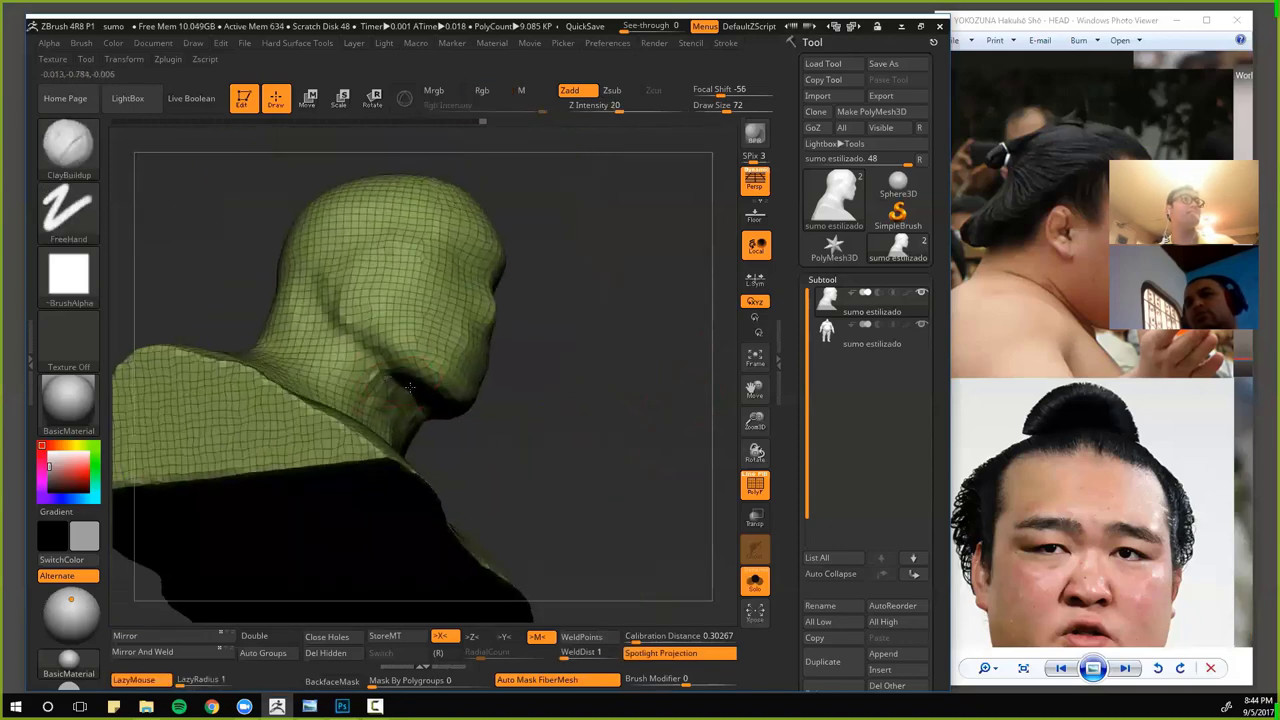
drag(414, 406, 375, 394)
shift+drag(506, 450, 500, 465)
shift+drag(317, 354, 330, 340)
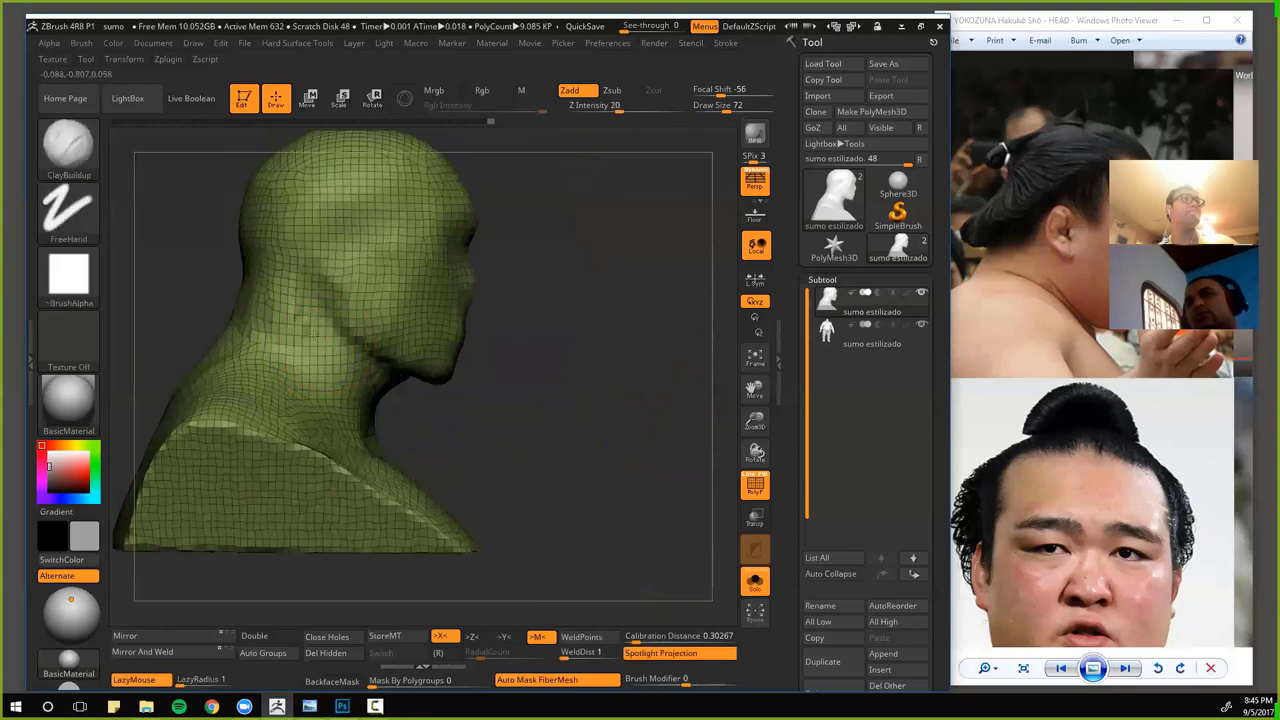
drag(553, 468, 607, 478)
- Briefly show the bust together with the body, isolate the bust again and turn off its wireframe display
click(755, 581)
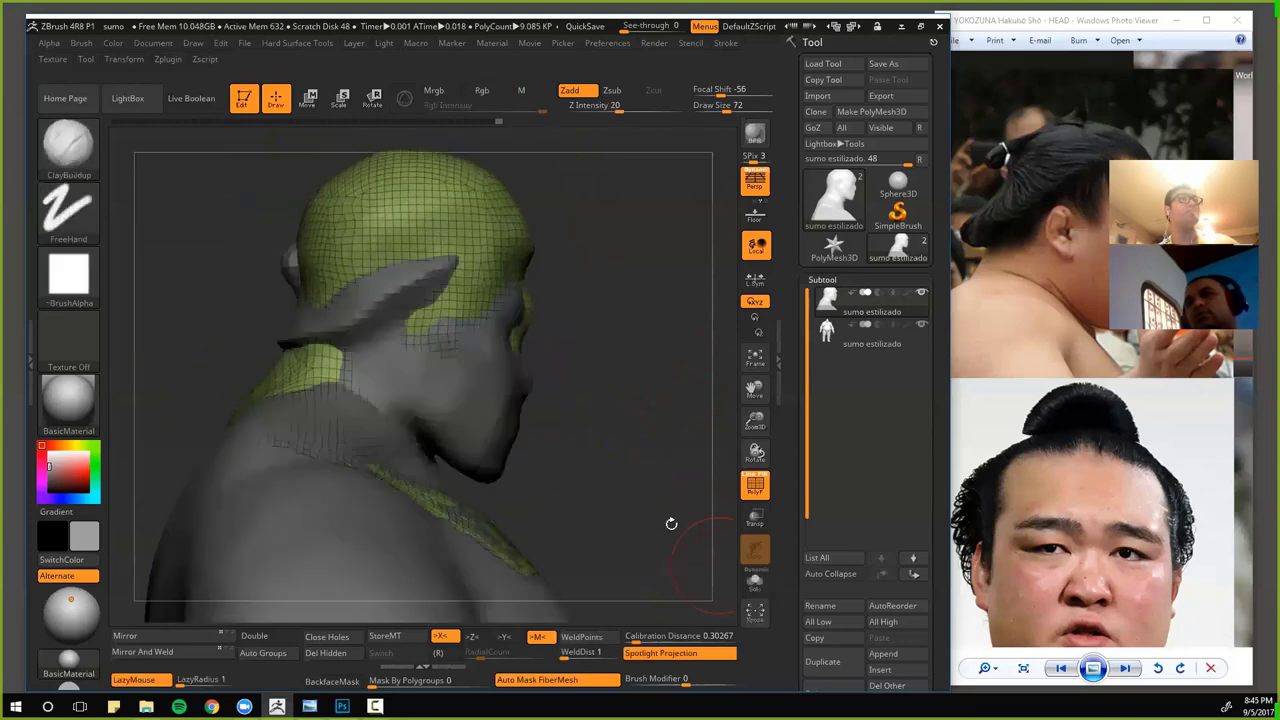
click(755, 581)
click(755, 485)
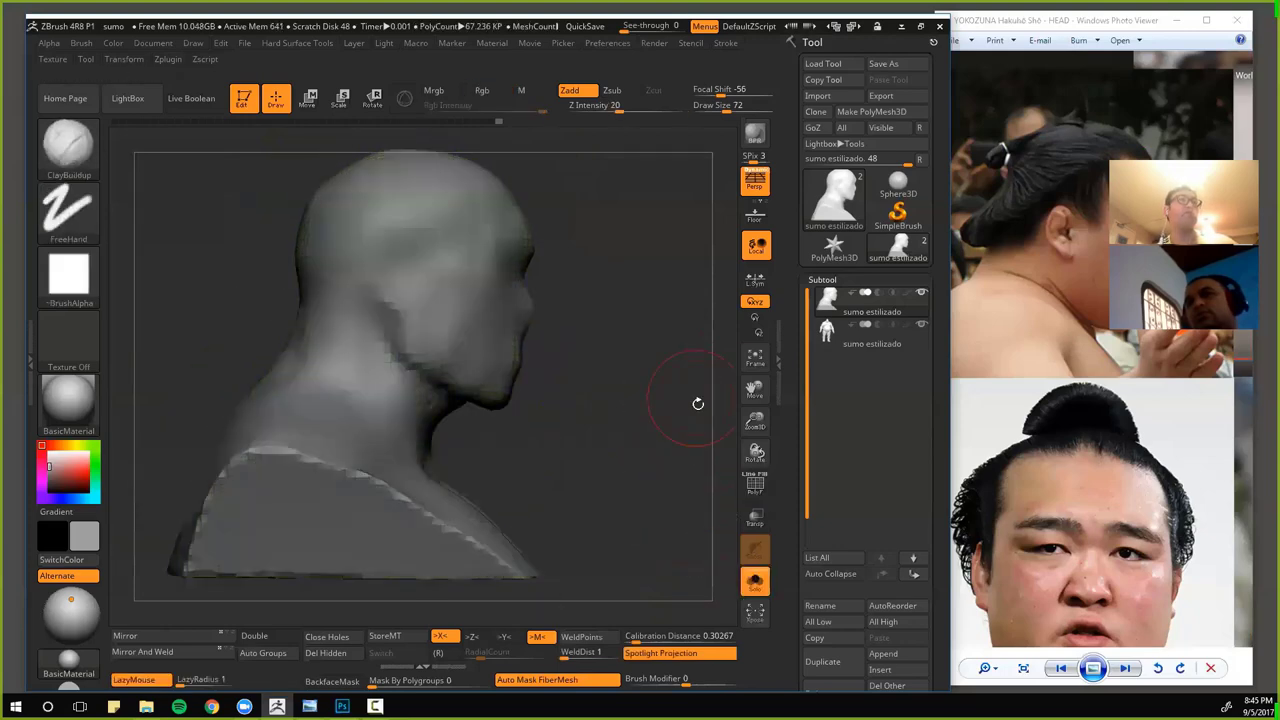
drag(644, 404, 637, 423)
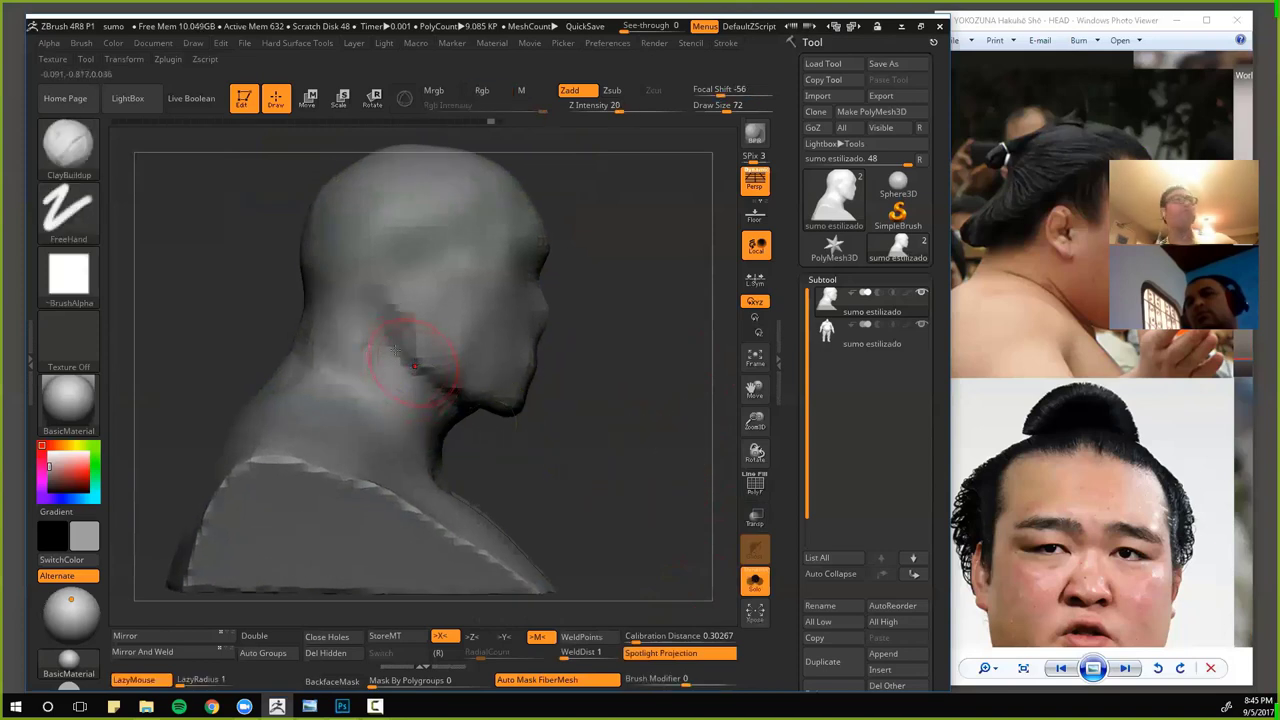
- Define the angle of the jaw and the area below the ear with ClayBuildup strokes, undoing one unwanted stroke
drag(395, 350, 388, 306)
drag(566, 483, 553, 470)
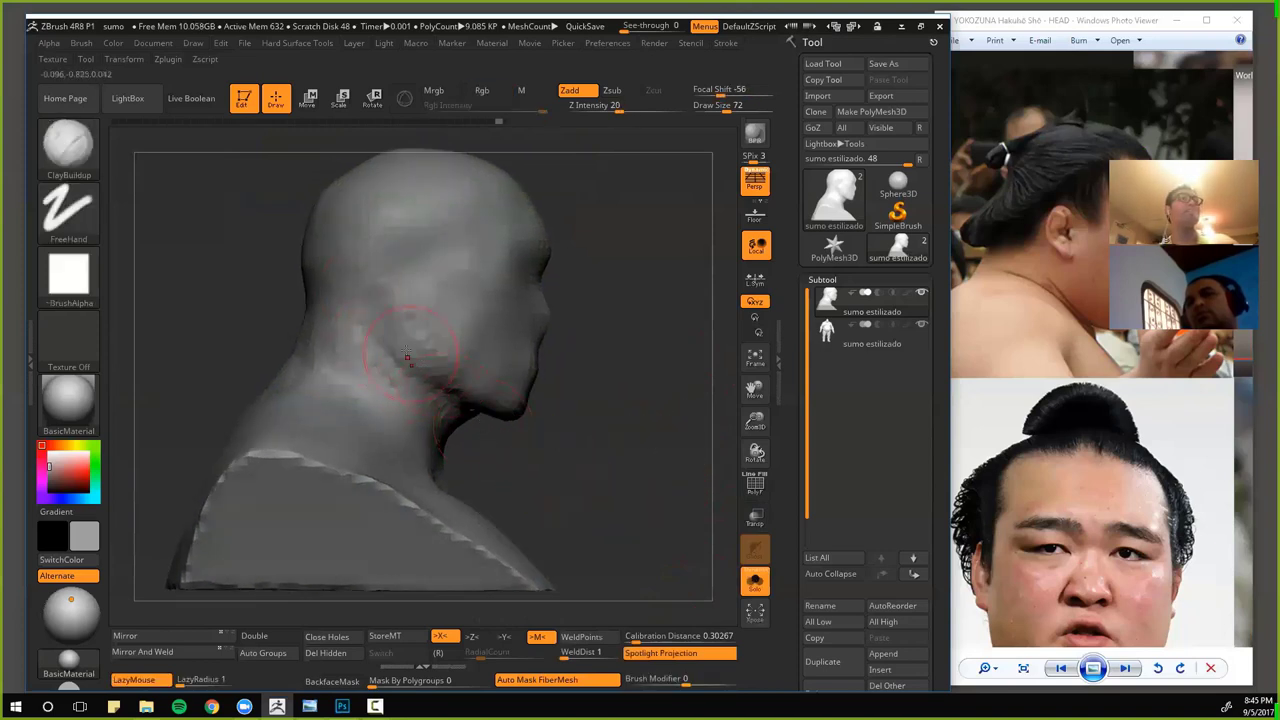
drag(407, 357, 450, 400)
key(ctrl+z)
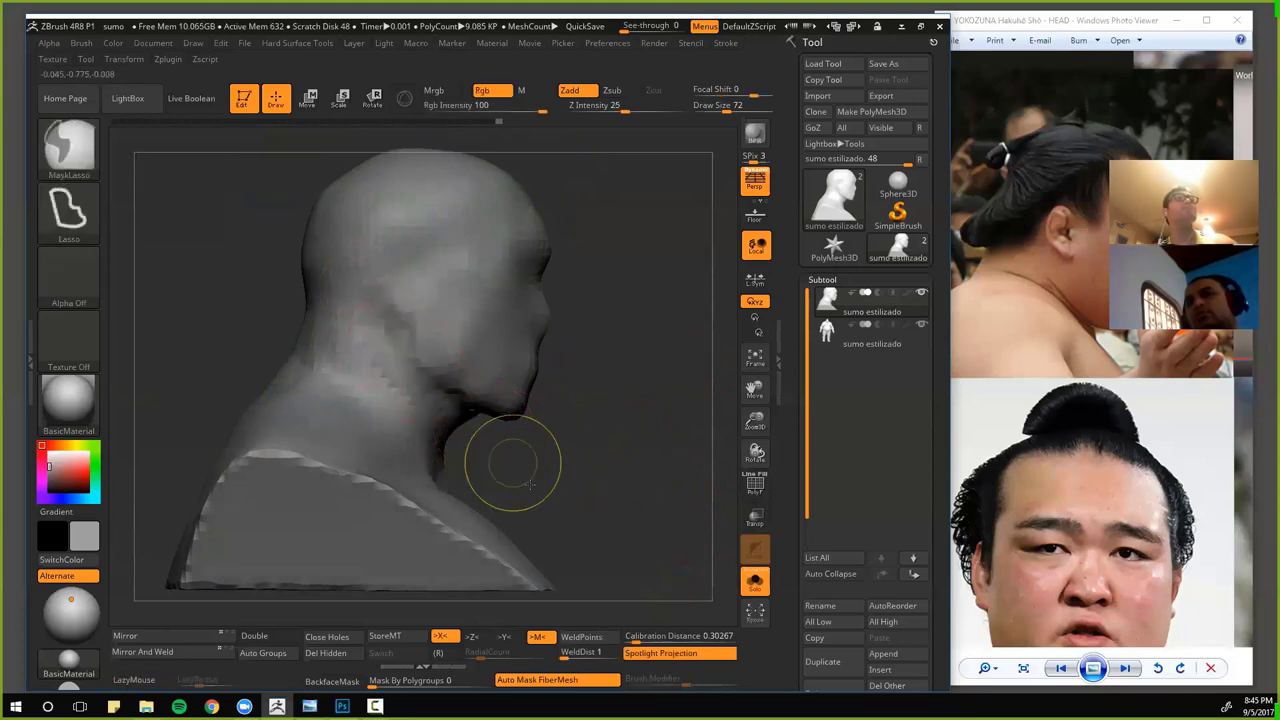
drag(514, 462, 502, 446)
drag(438, 304, 350, 292)
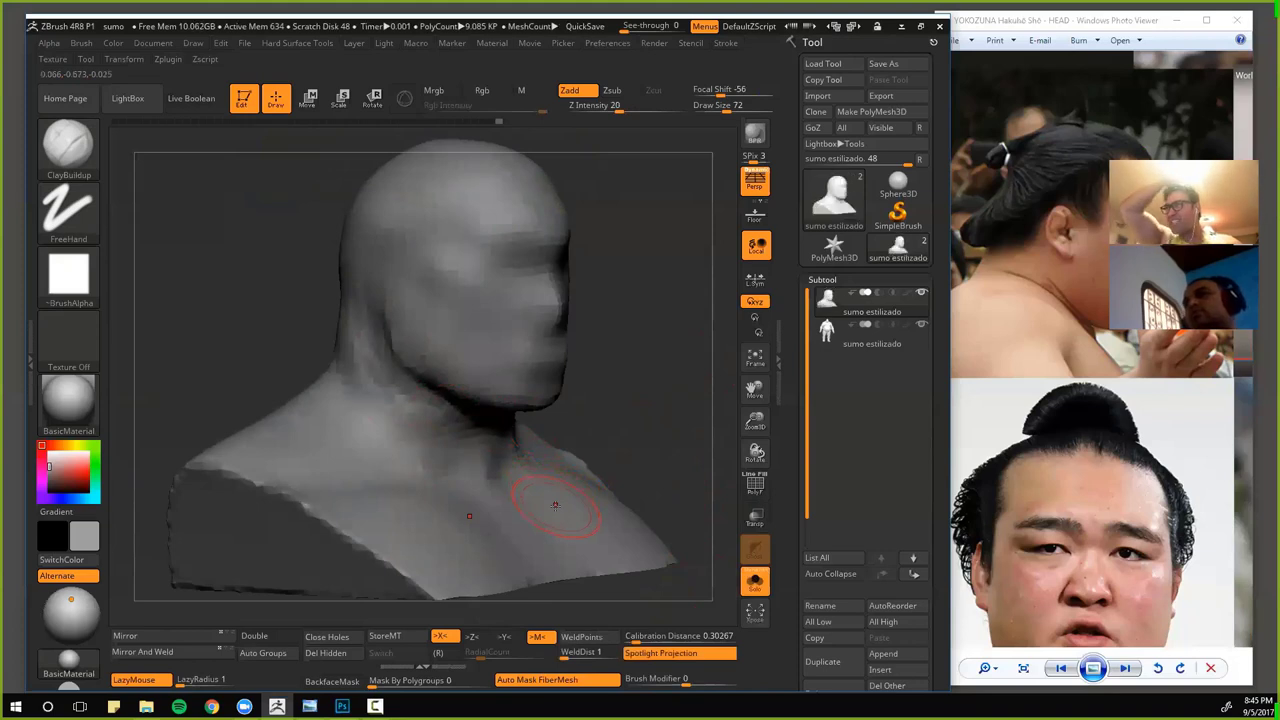
- Rework the jaw angle and the side of the neck with ClayBuildup strokes, undoing two unwanted strokes
drag(490, 412, 458, 428)
drag(600, 415, 690, 411)
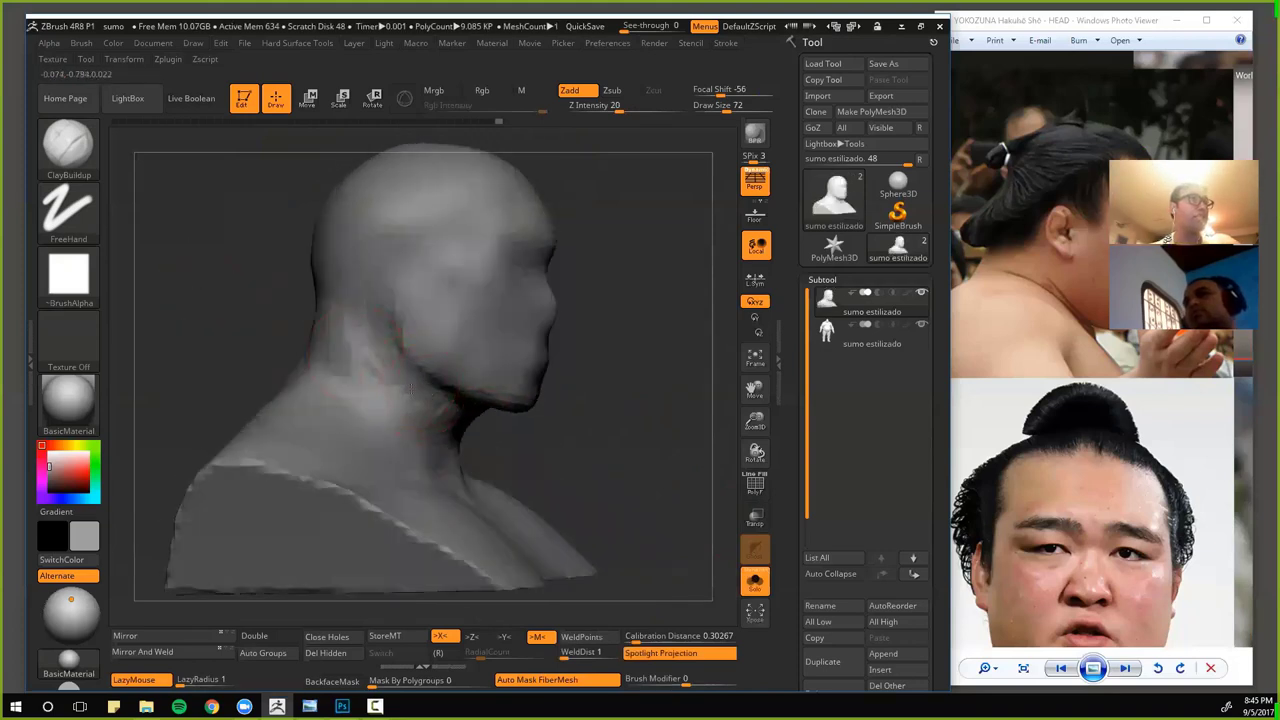
drag(408, 366, 384, 292)
key(ctrl+z)
key(ctrl+z)
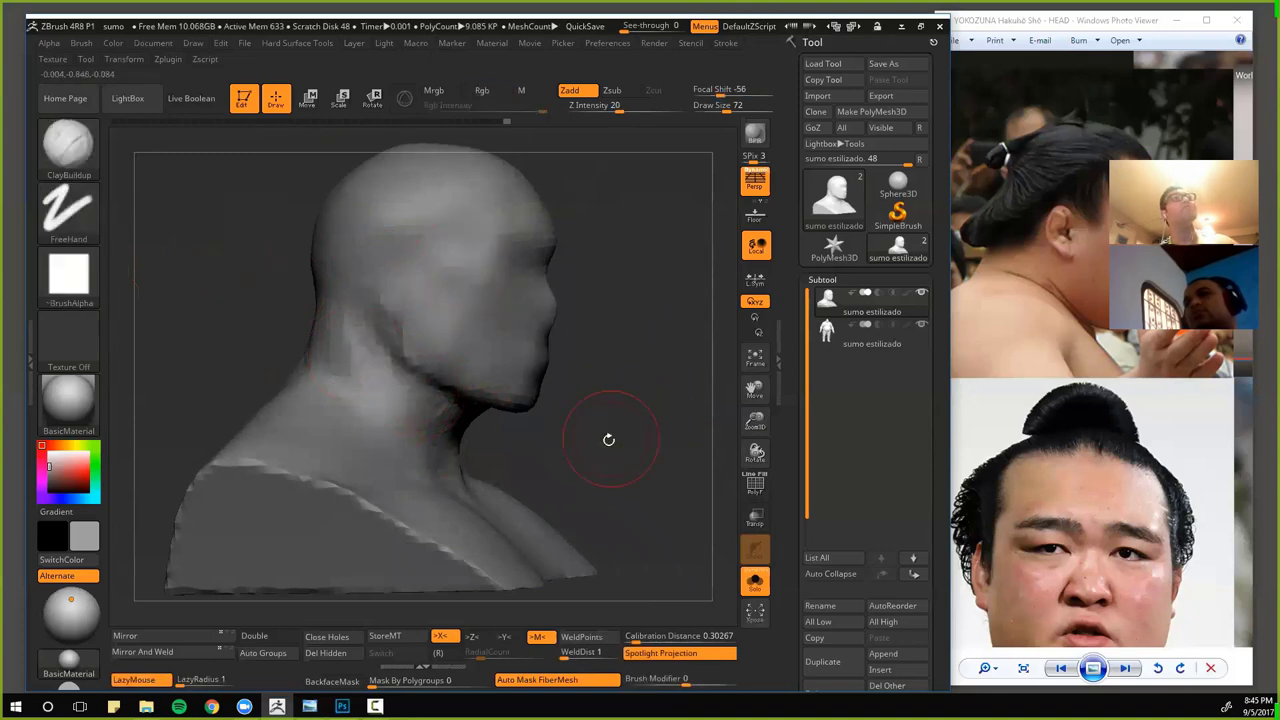
drag(609, 440, 590, 399)
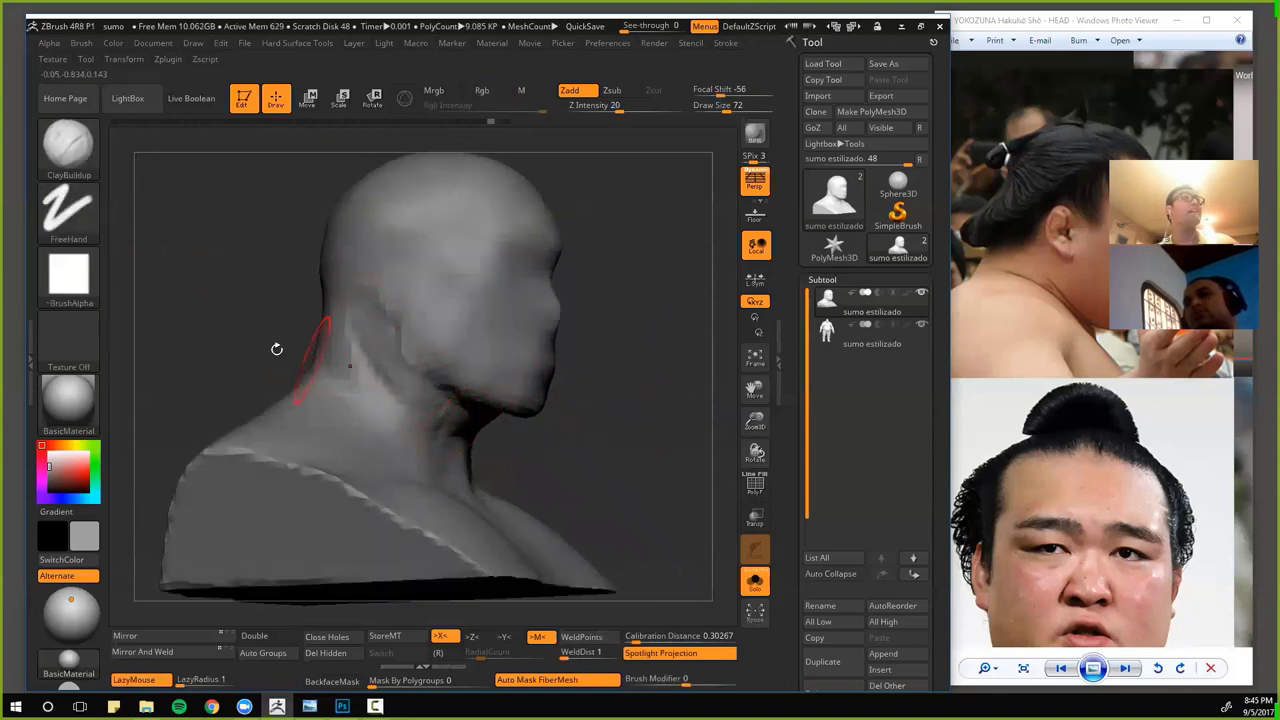
mouse_move(277, 349)
mouse_down()
mouse_move(255, 300)
mouse_move(225, 345)
mouse_move(325, 325)
mouse_up()
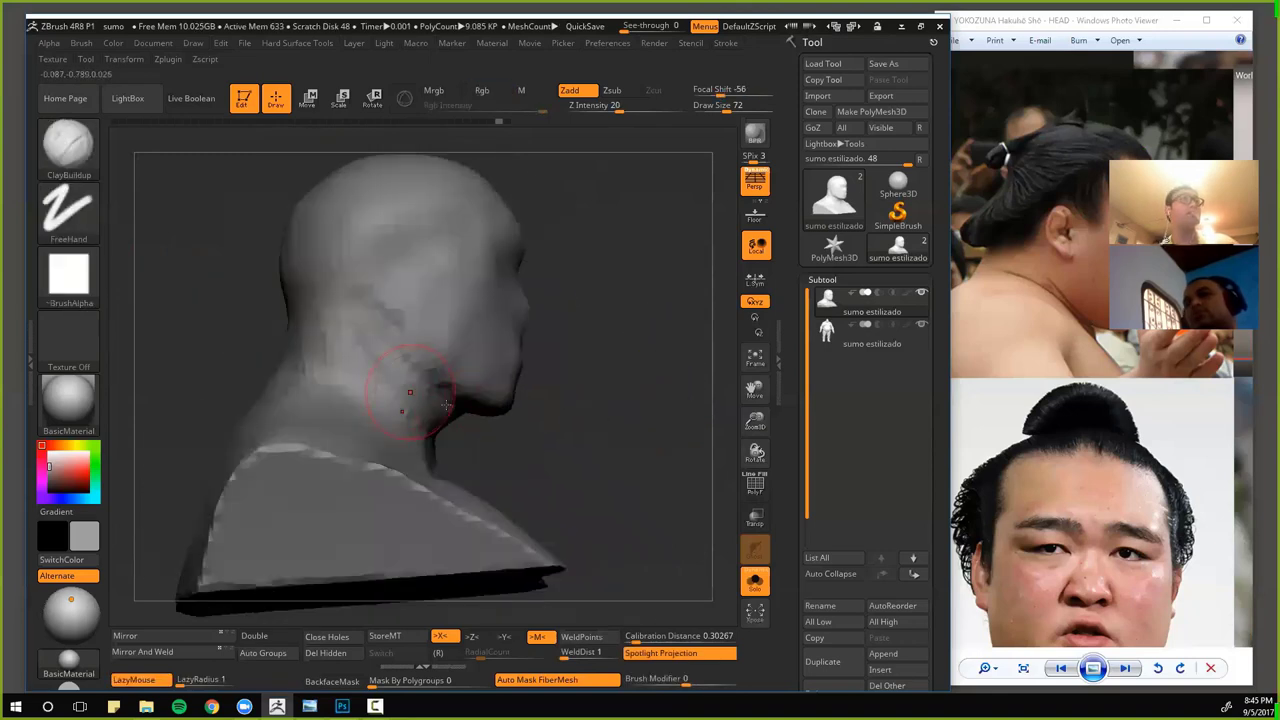
mouse_move(560, 465)
mouse_down()
mouse_move(524, 408)
mouse_move(494, 424)
mouse_move(490, 448)
mouse_move(450, 425)
mouse_move(490, 472)
mouse_move(499, 440)
mouse_move(440, 402)
mouse_move(450, 430)
mouse_move(629, 503)
mouse_up()
- Bring the front-facing reference portrait into view and add ClayBuildup volume beneath the chin
drag(1108, 437, 1121, 232)
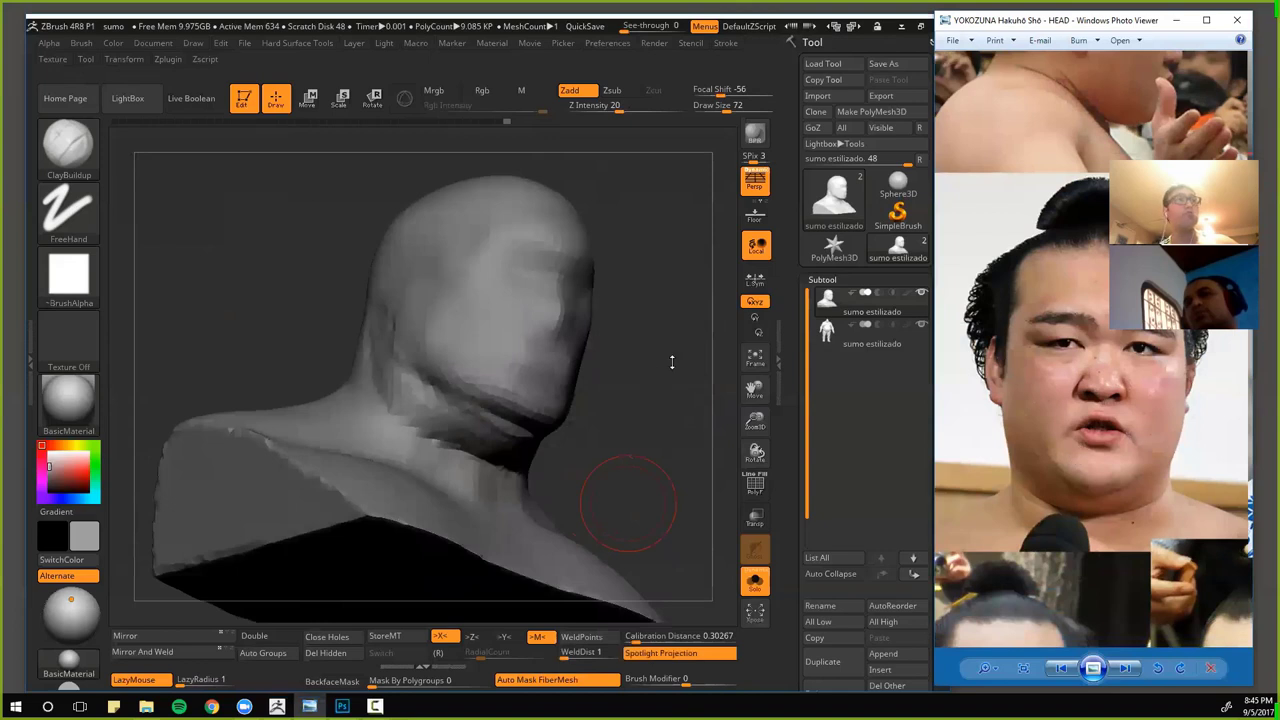
click(636, 393)
drag(634, 394, 668, 376)
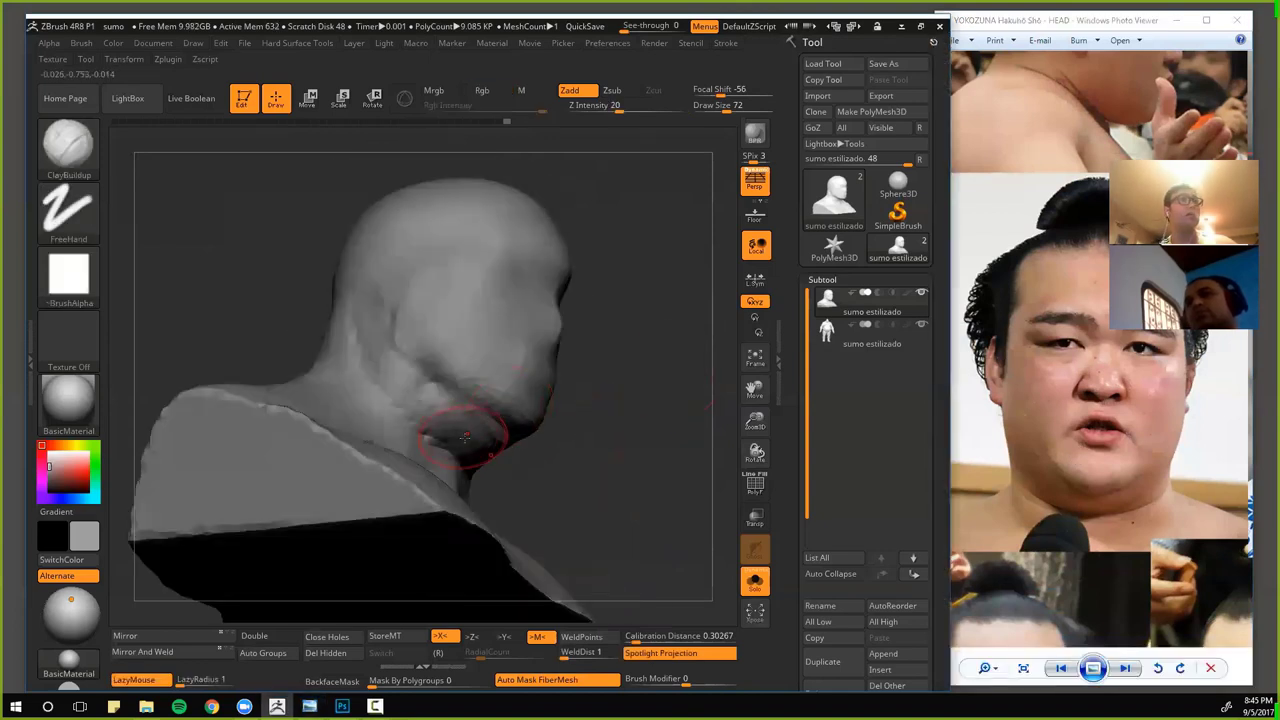
drag(465, 437, 567, 526)
drag(458, 455, 421, 451)
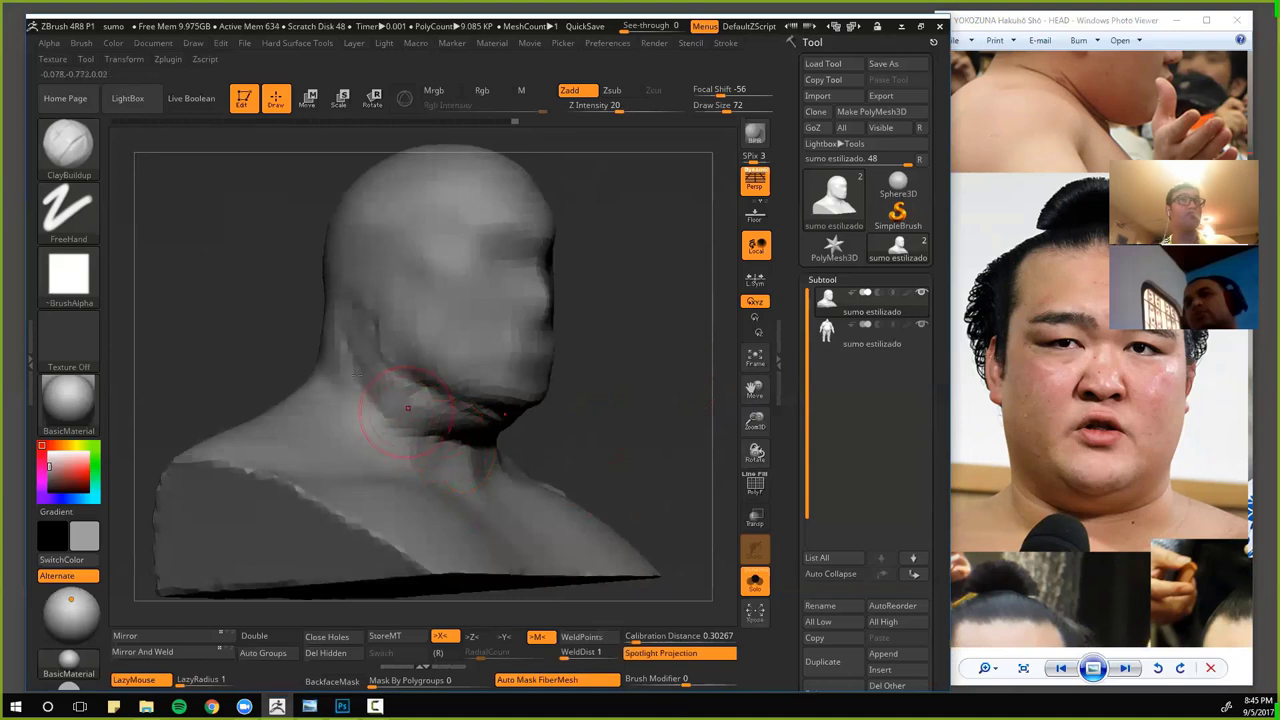
- Build up the fleshy transition between the rear of the jaw and the side of the neck with ClayBuildup
drag(408, 408, 368, 394)
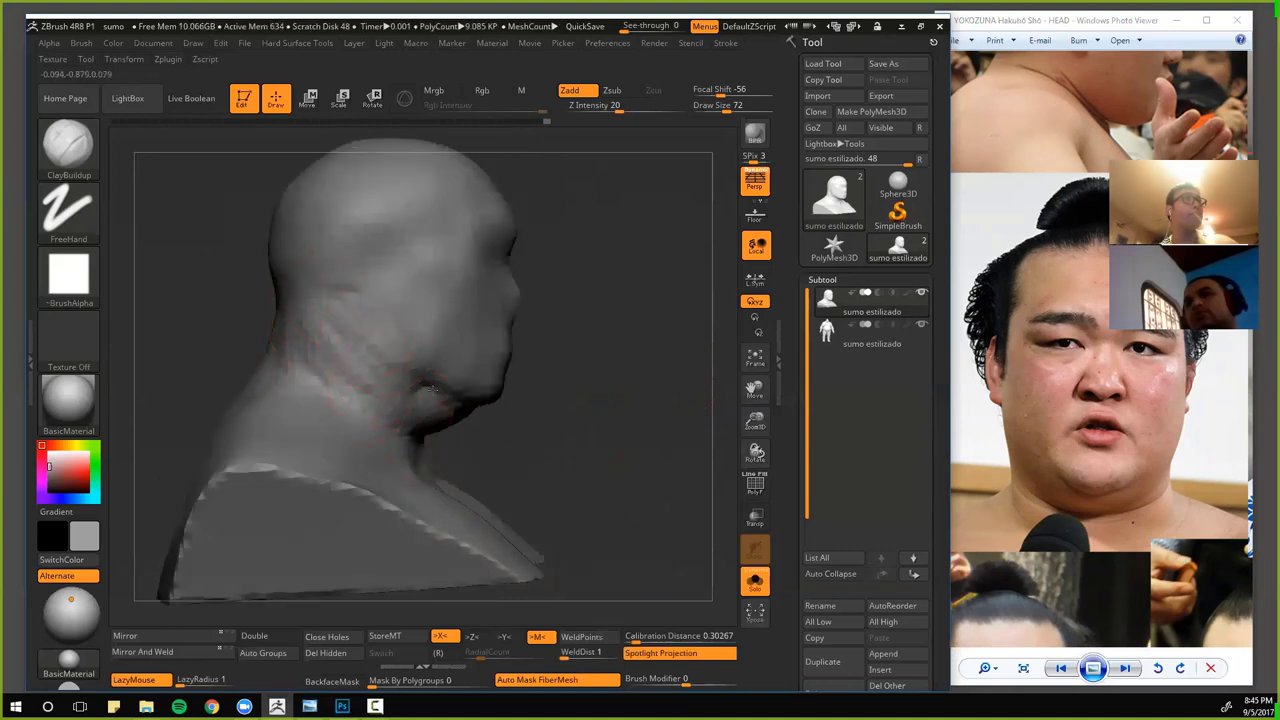
drag(586, 457, 360, 370)
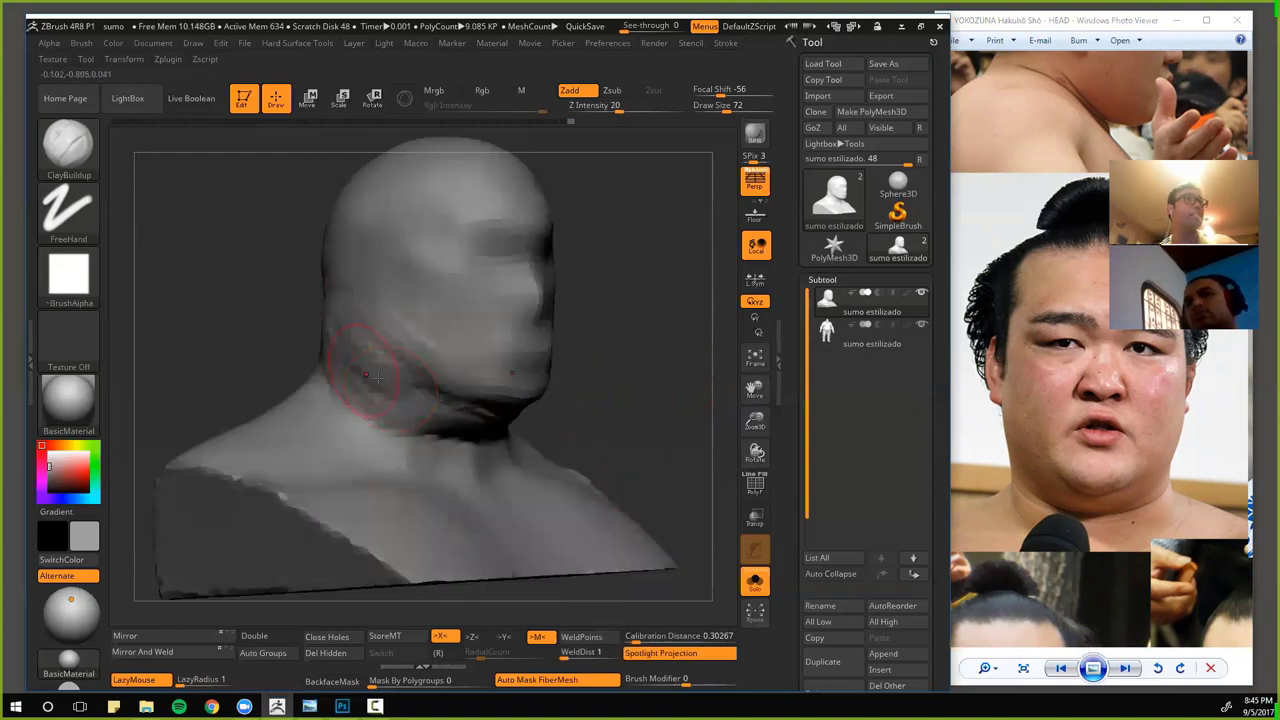
mouse_move(250, 343)
mouse_down()
mouse_move(234, 326)
mouse_move(255, 375)
mouse_up()
drag(256, 346, 392, 391)
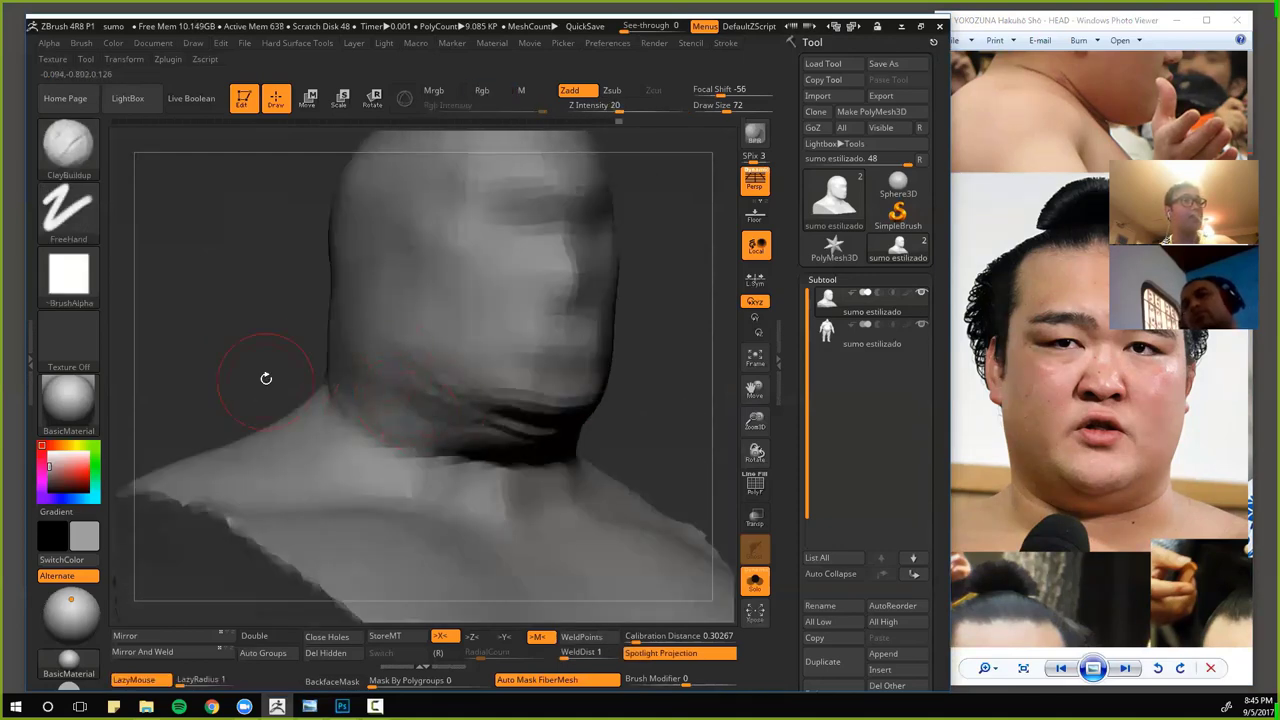
drag(266, 378, 303, 363)
- Mark the chin crease, neck line and cheek outline with temporary freehand annotations and clear them
key(ctrl+shift)
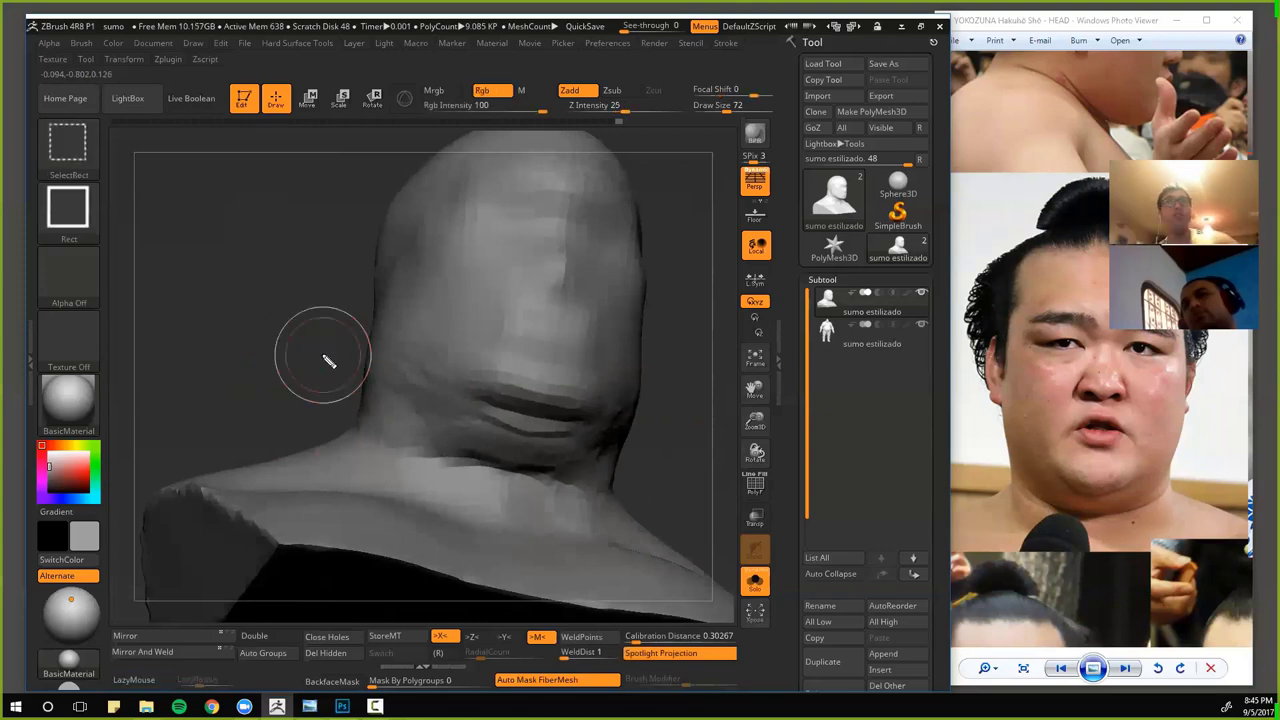
drag(485, 390, 570, 414)
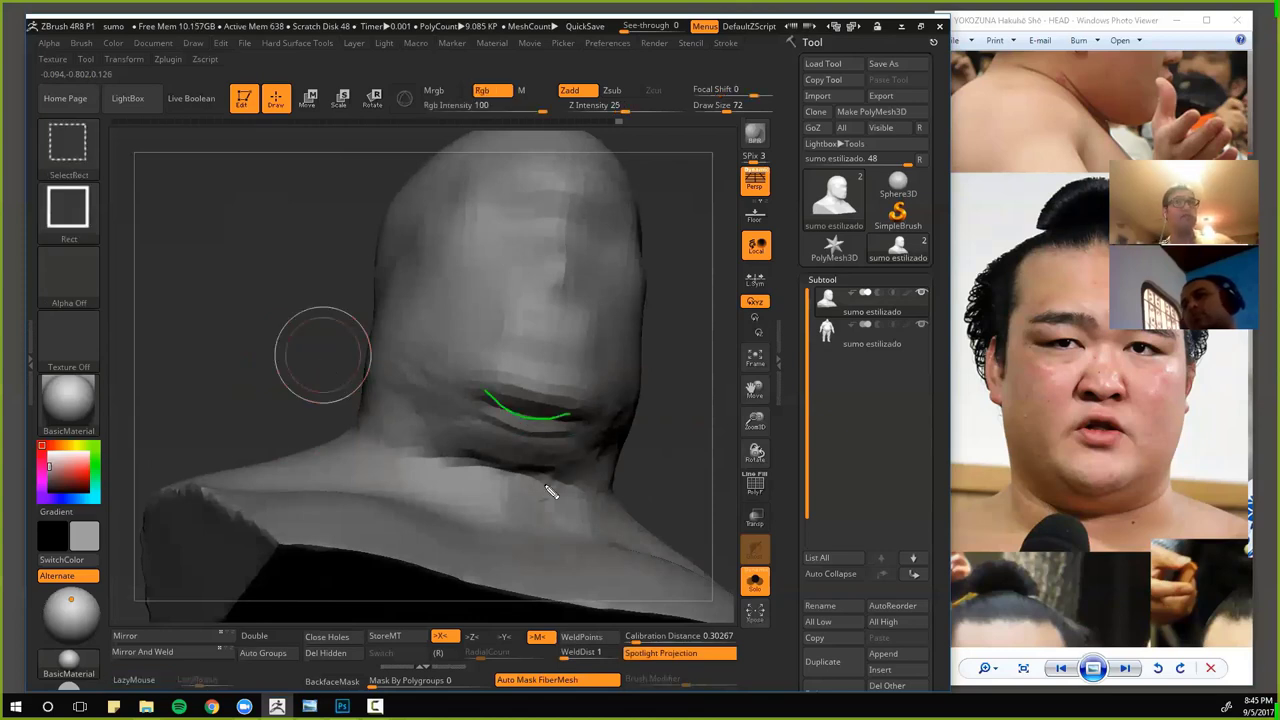
mouse_move(464, 470)
ctrl+shift+mouse_down()
mouse_move(400, 448)
mouse_move(356, 465)
mouse_move(355, 360)
mouse_move(368, 305)
mouse_move(395, 272)
ctrl+shift+mouse_up()
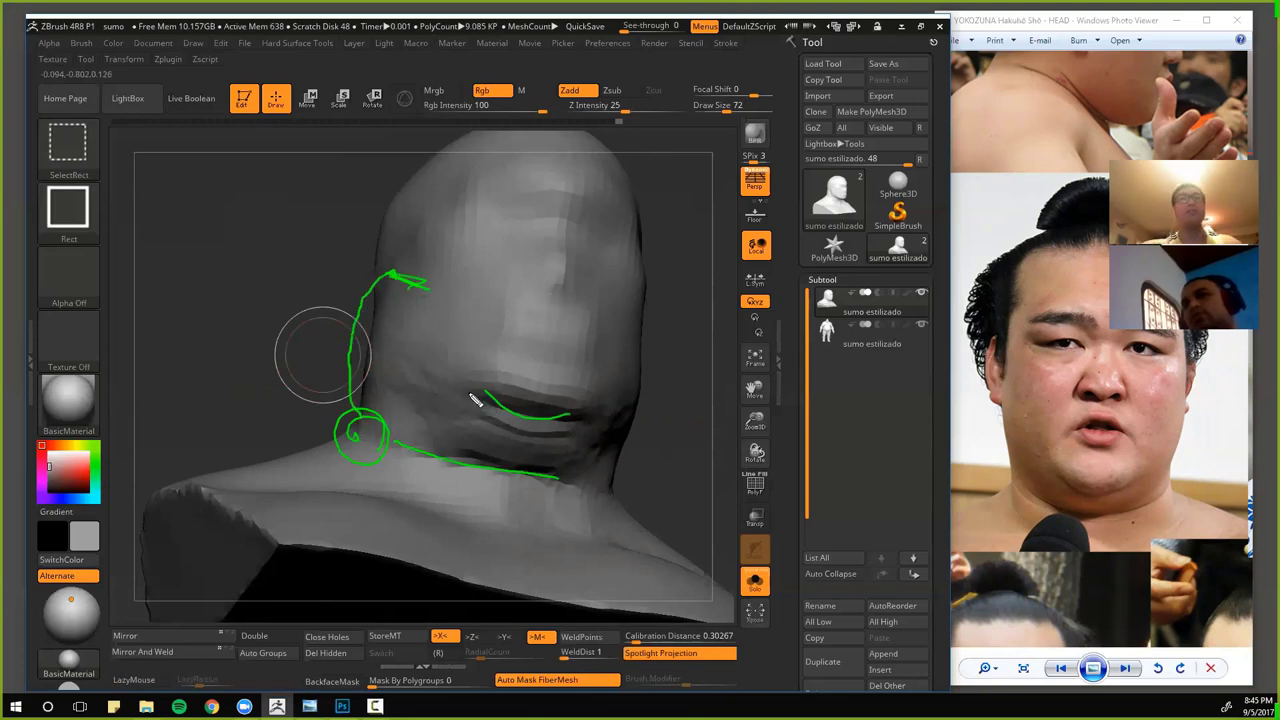
key(Escape)
- Thicken the front and sides of the throat below the chin with ClayBuildup and smooth the added volume
mouse_move(257, 291)
mouse_down()
mouse_move(240, 263)
mouse_move(298, 306)
mouse_up()
mouse_move(606, 398)
alt+mouse_down()
mouse_move(620, 431)
mouse_move(609, 460)
mouse_move(663, 400)
mouse_move(659, 429)
mouse_move(354, 331)
mouse_move(220, 343)
mouse_move(530, 430)
alt+mouse_up()
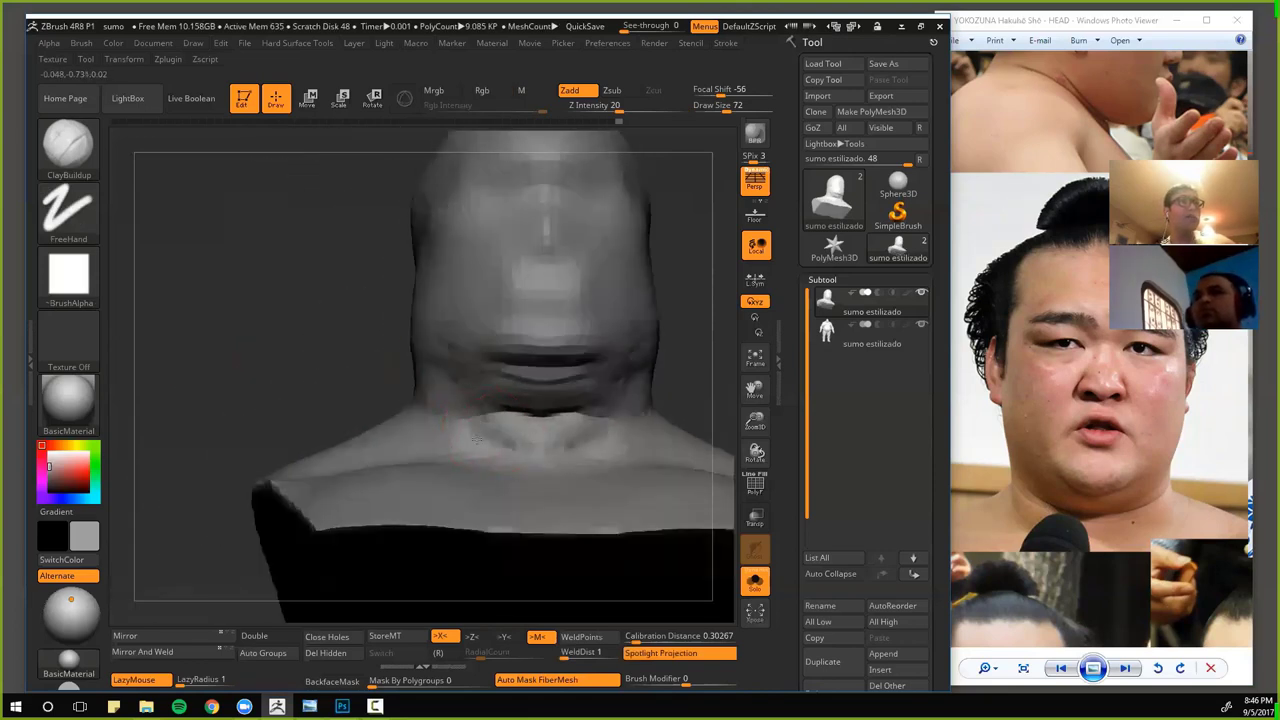
drag(499, 441, 488, 454)
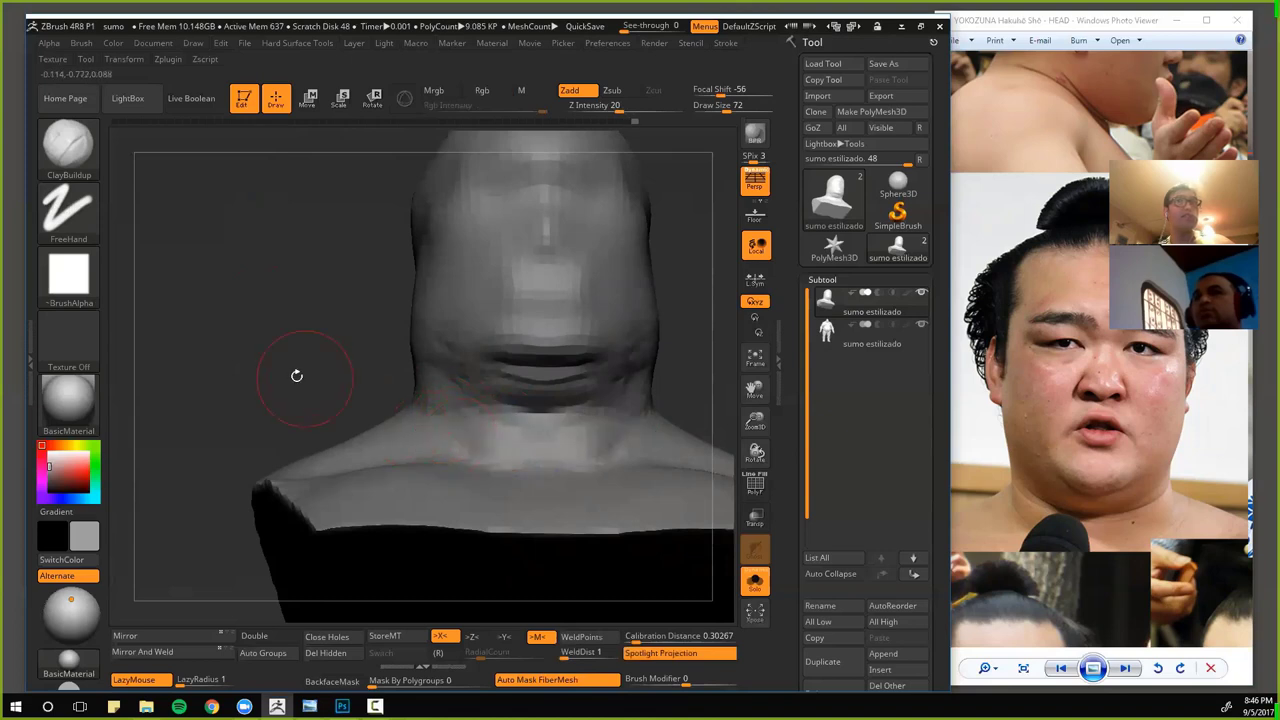
drag(297, 374, 491, 443)
drag(416, 407, 486, 446)
drag(300, 340, 520, 447)
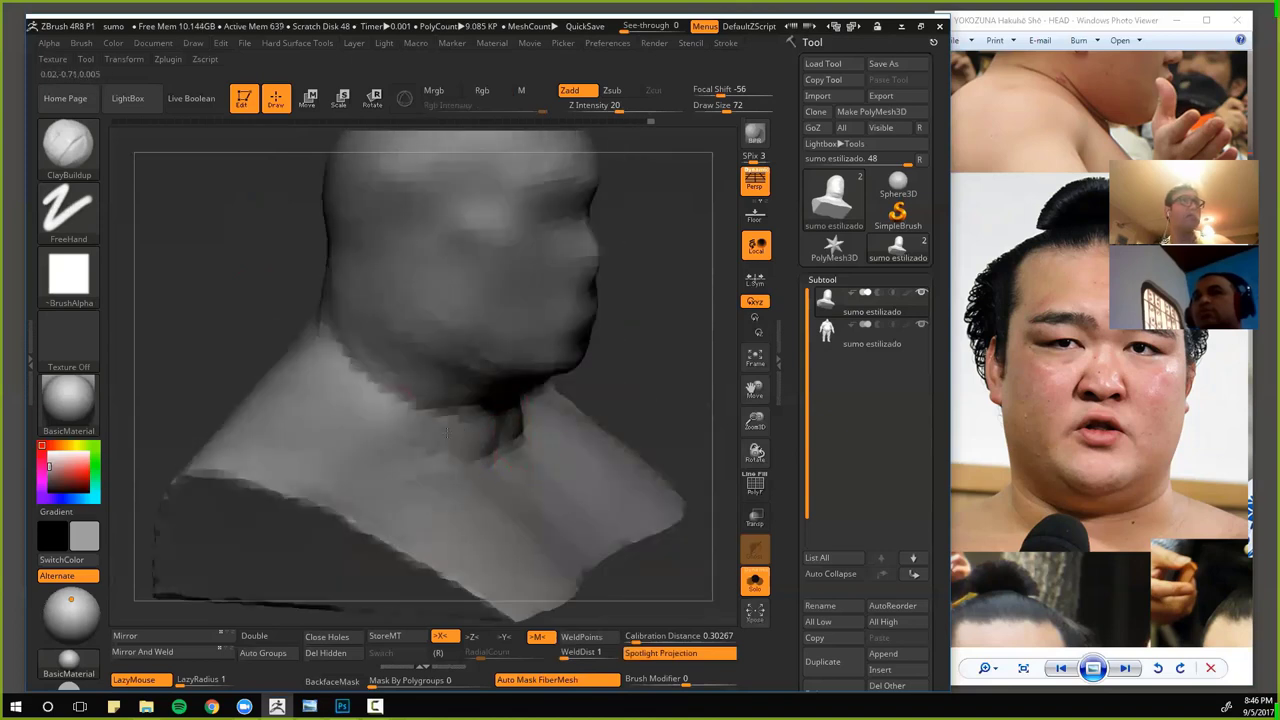
drag(286, 370, 543, 443)
mouse_move(432, 449)
shift+mouse_down()
mouse_move(450, 458)
mouse_move(380, 447)
shift+mouse_up()
mouse_move(234, 357)
mouse_down()
mouse_move(265, 358)
mouse_move(257, 271)
mouse_move(257, 354)
mouse_move(296, 420)
mouse_up()
- Reshape the area where the throat meets the jaw with the Move brush and smooth it
key(b)
key(m)
key(v)
drag(438, 444, 430, 422)
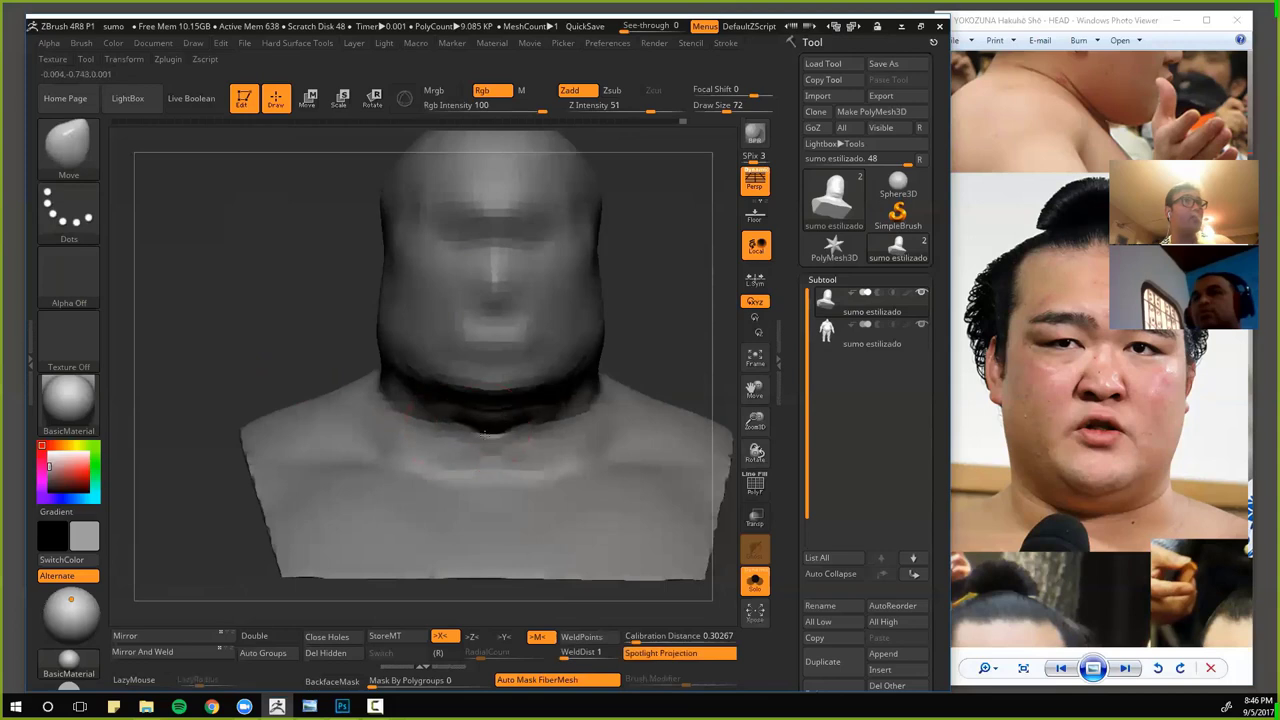
shift+drag(414, 429, 386, 432)
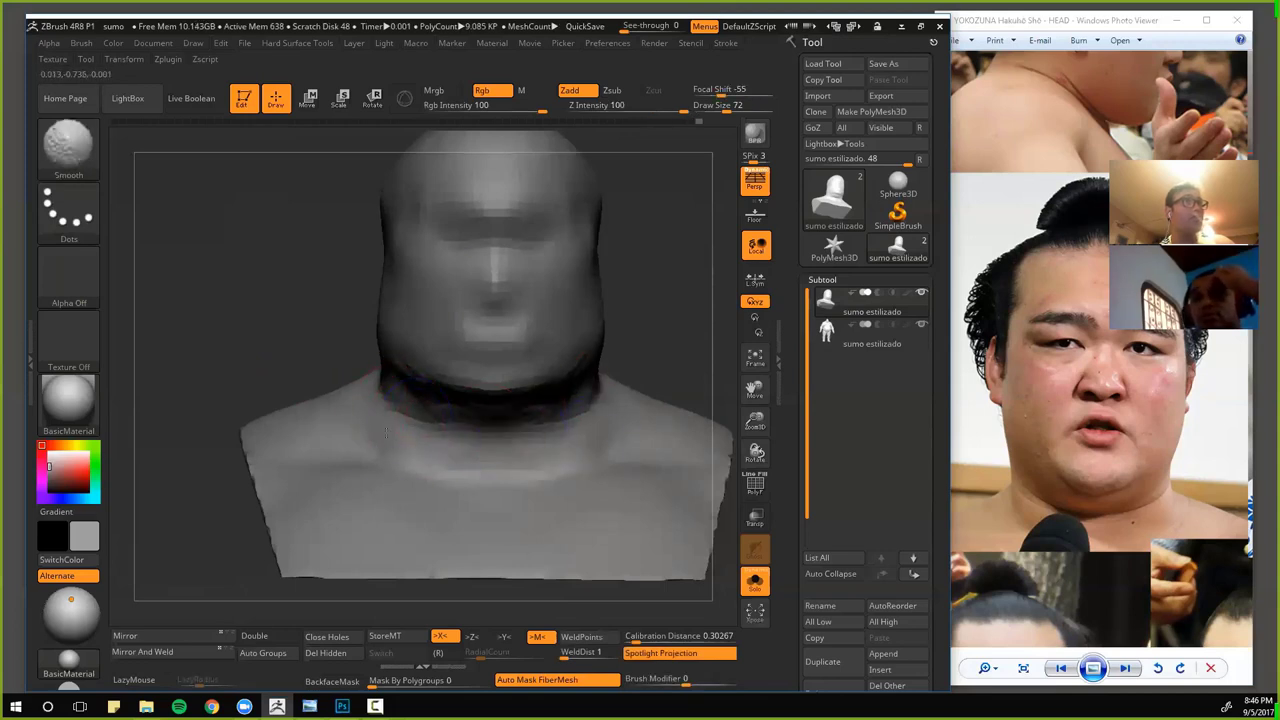
- Lasso-mask the front of the neck, shape the double-chin fold above it with Move and Inflate, and clear the mask
key(ctrl)
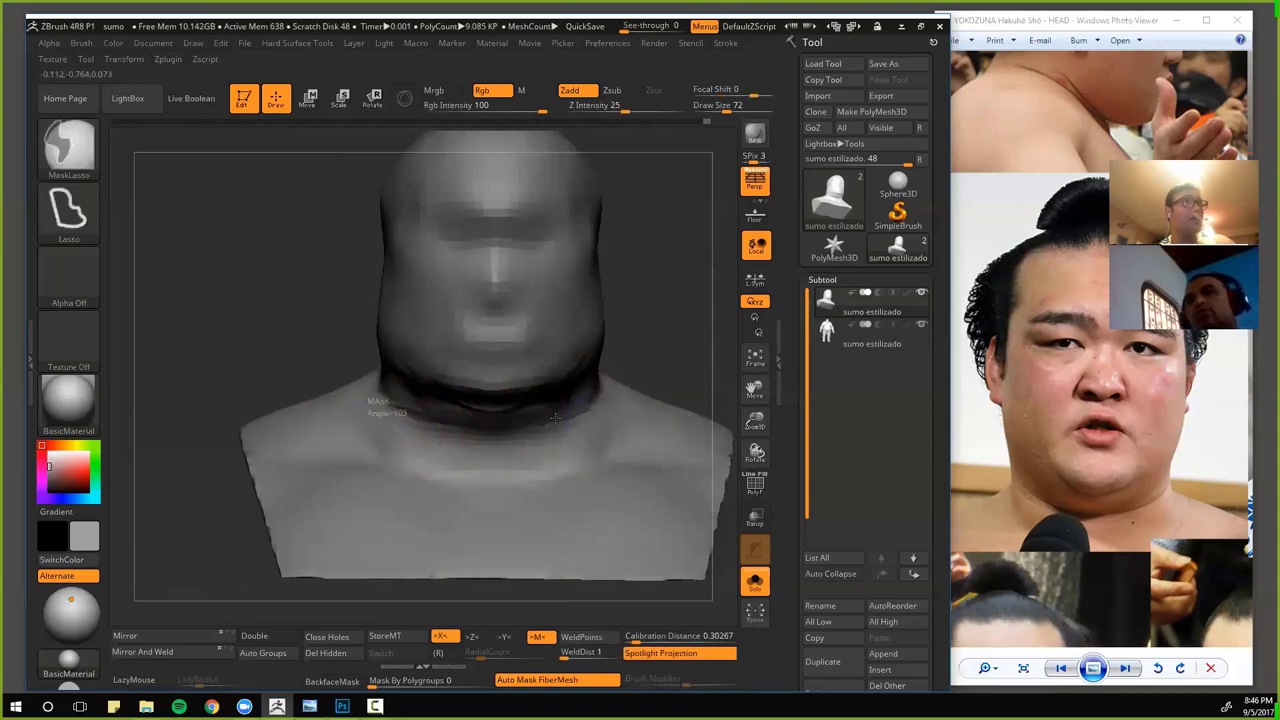
ctrl+drag(555, 418, 432, 508)
drag(414, 429, 421, 400)
drag(486, 428, 490, 412)
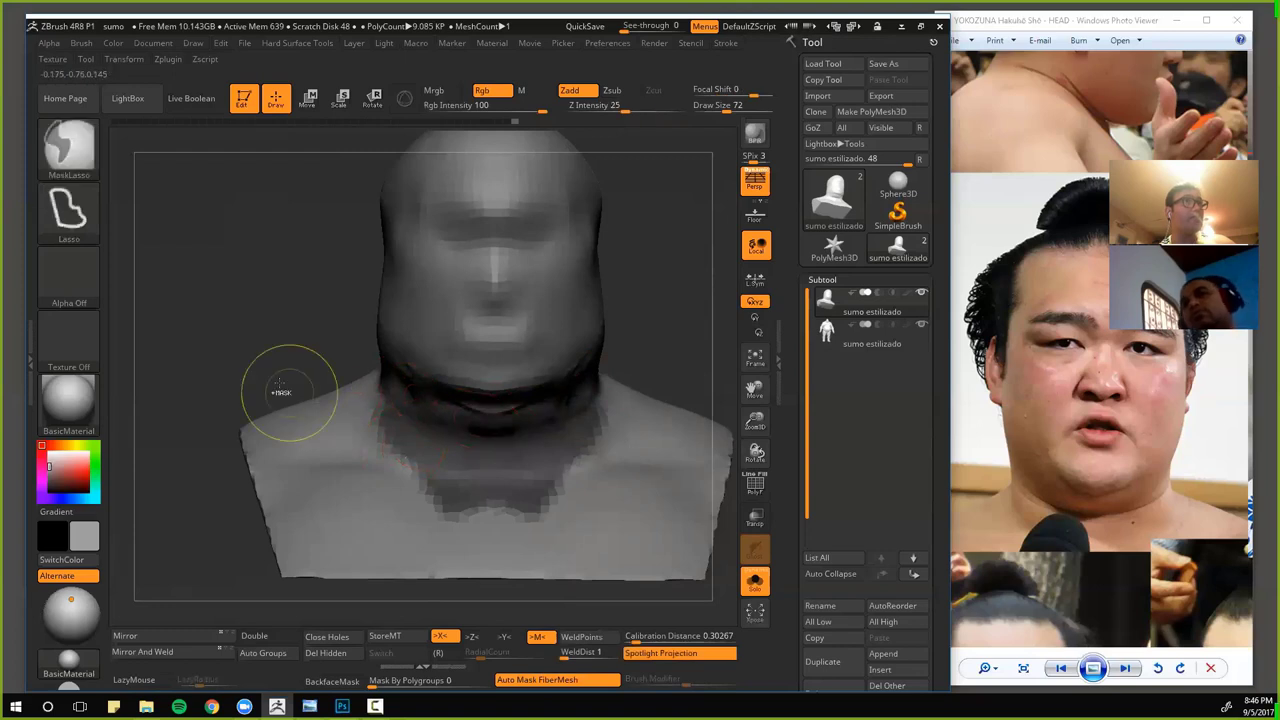
drag(280, 392, 405, 405)
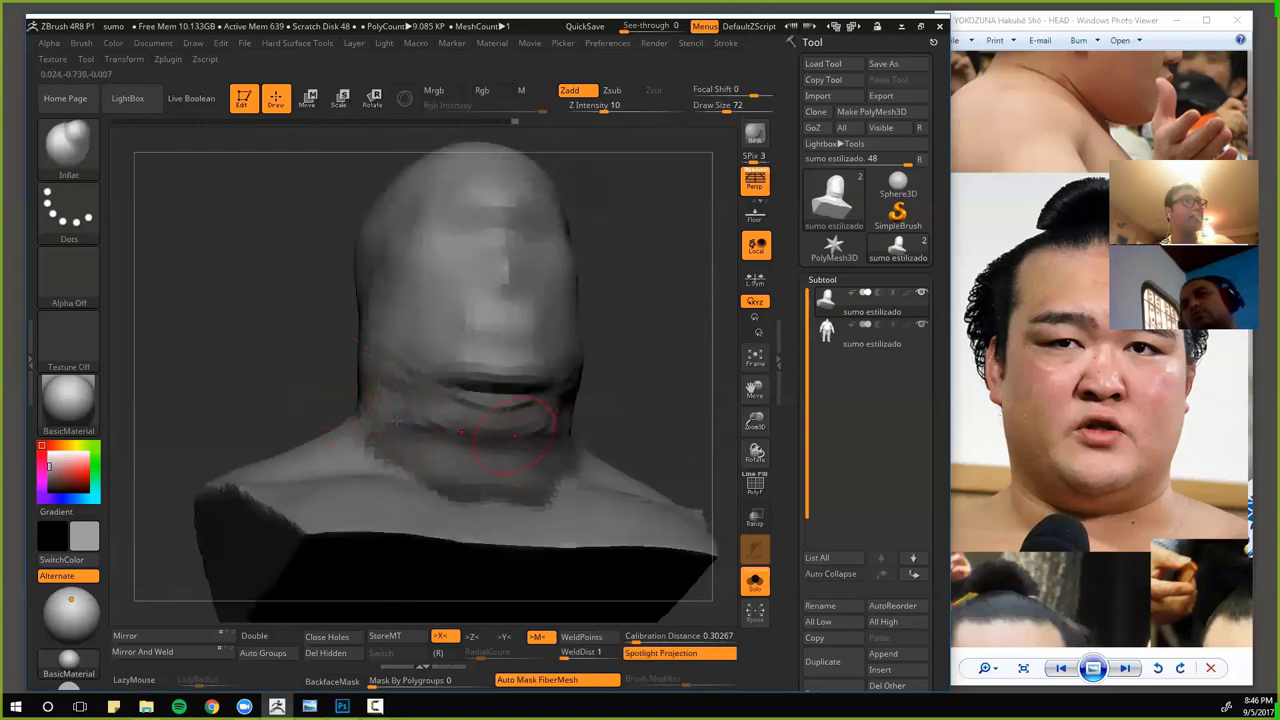
drag(283, 398, 325, 428)
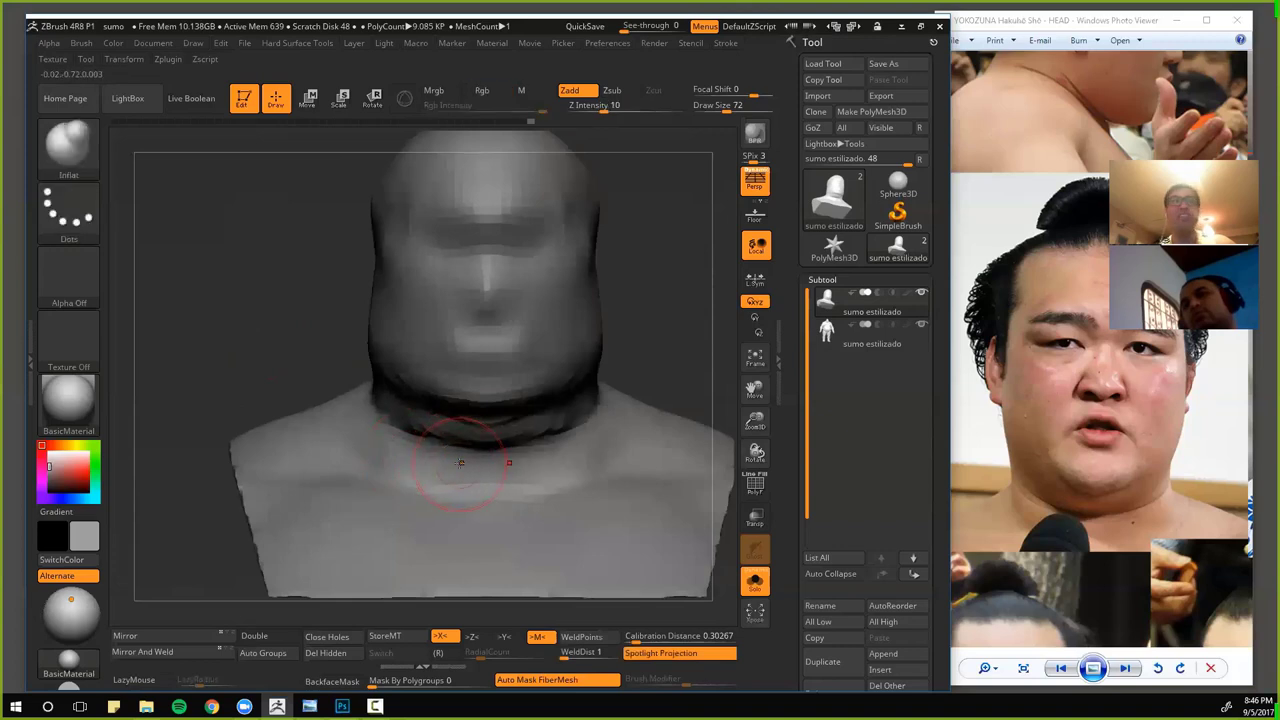
- Adjust the neck fold with the Move brush and smooth the surface beneath the double chin
key(b)
key(m)
key(v)
key(shift)
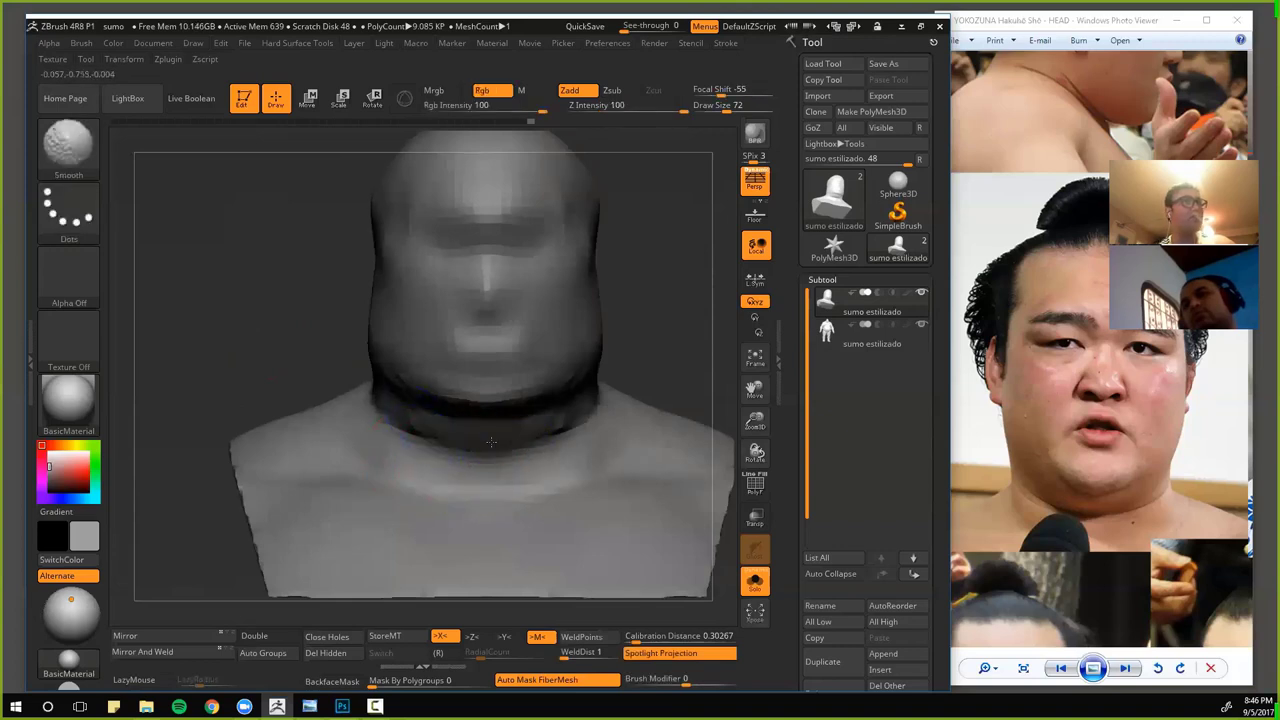
drag(243, 377, 220, 325)
drag(220, 325, 320, 310)
- Swell the double-chin fold along the underside of the jaw with the Inflate brush
key(b)
key(i)
key(n)
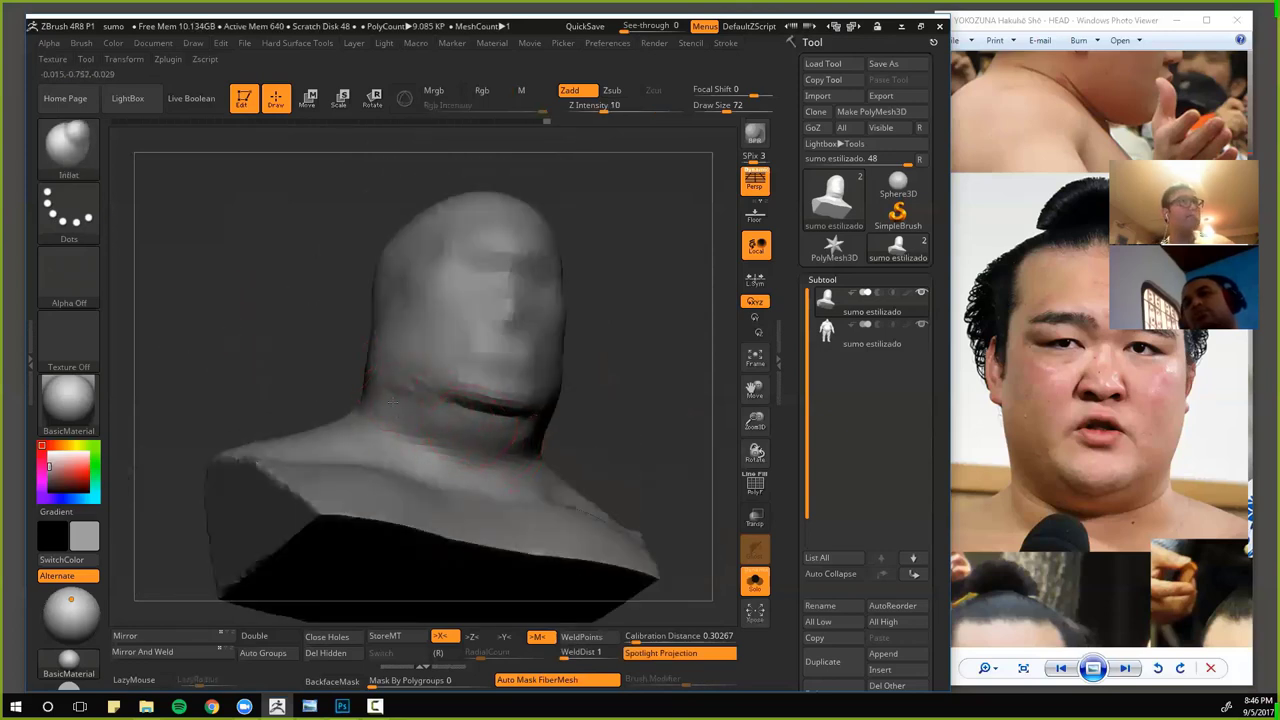
drag(278, 388, 305, 373)
- Tighten the crease between the chin and the double chin using the Pinch brush with Brush Modifier at 100
key(b)
key(p)
key(i)
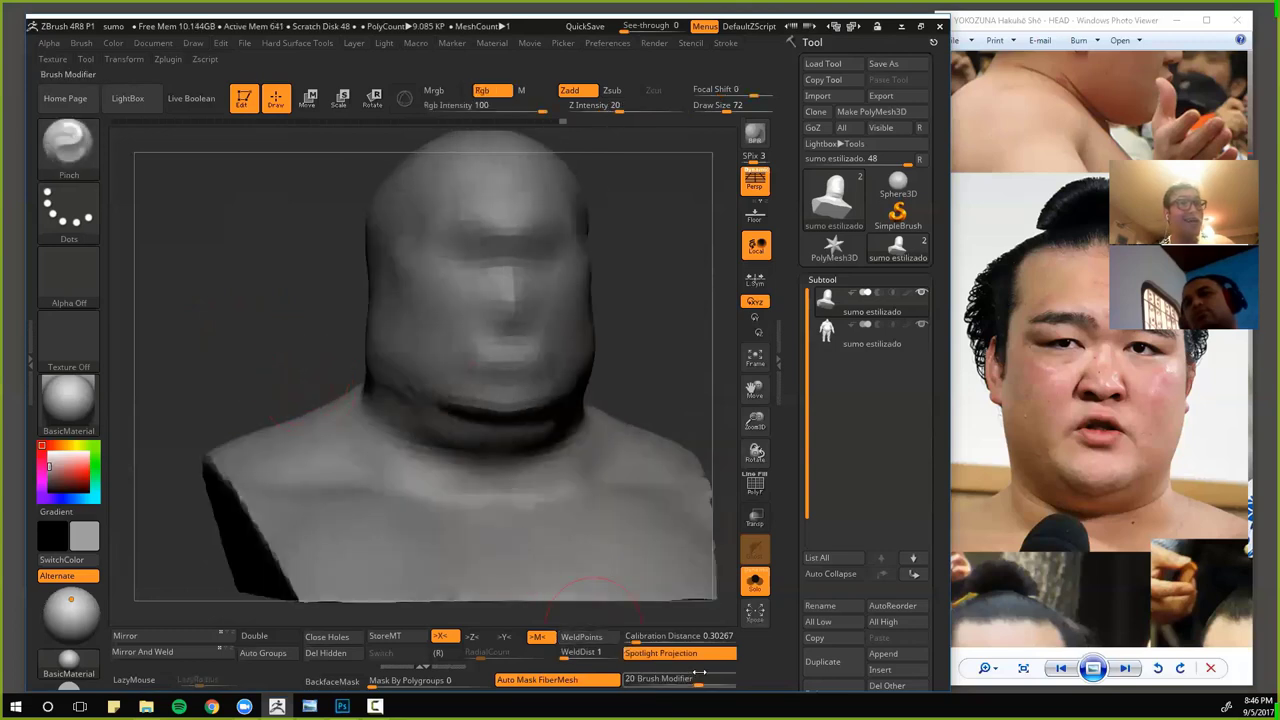
drag(708, 680, 737, 681)
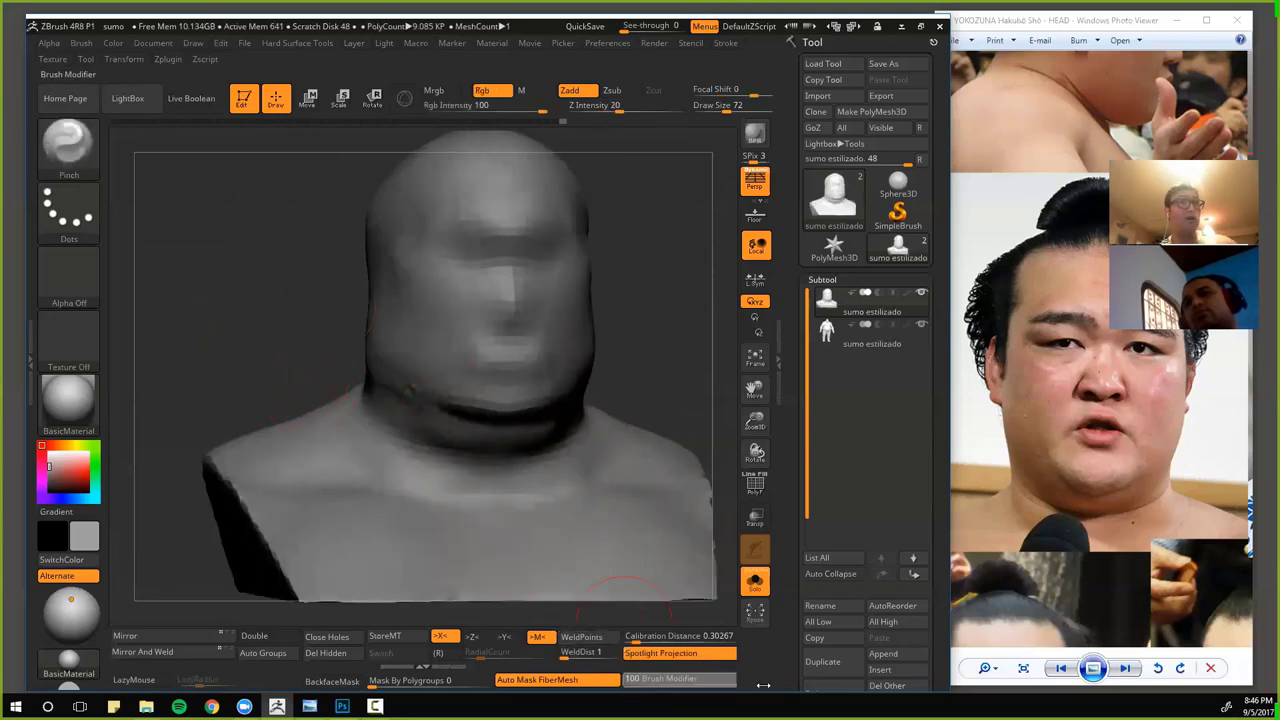
mouse_move(262, 317)
alt+mouse_down()
mouse_move(234, 301)
mouse_move(443, 457)
alt+mouse_up()
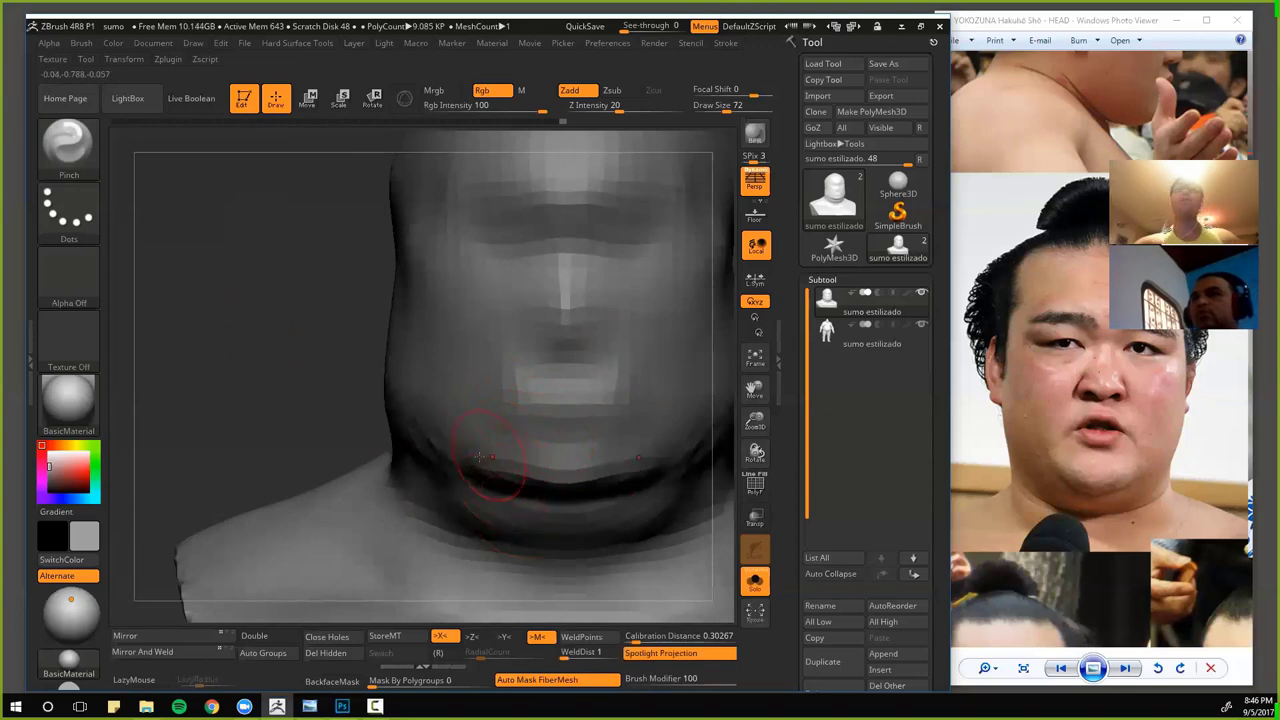
mouse_move(286, 360)
mouse_down()
mouse_move(307, 378)
mouse_move(272, 372)
mouse_up()
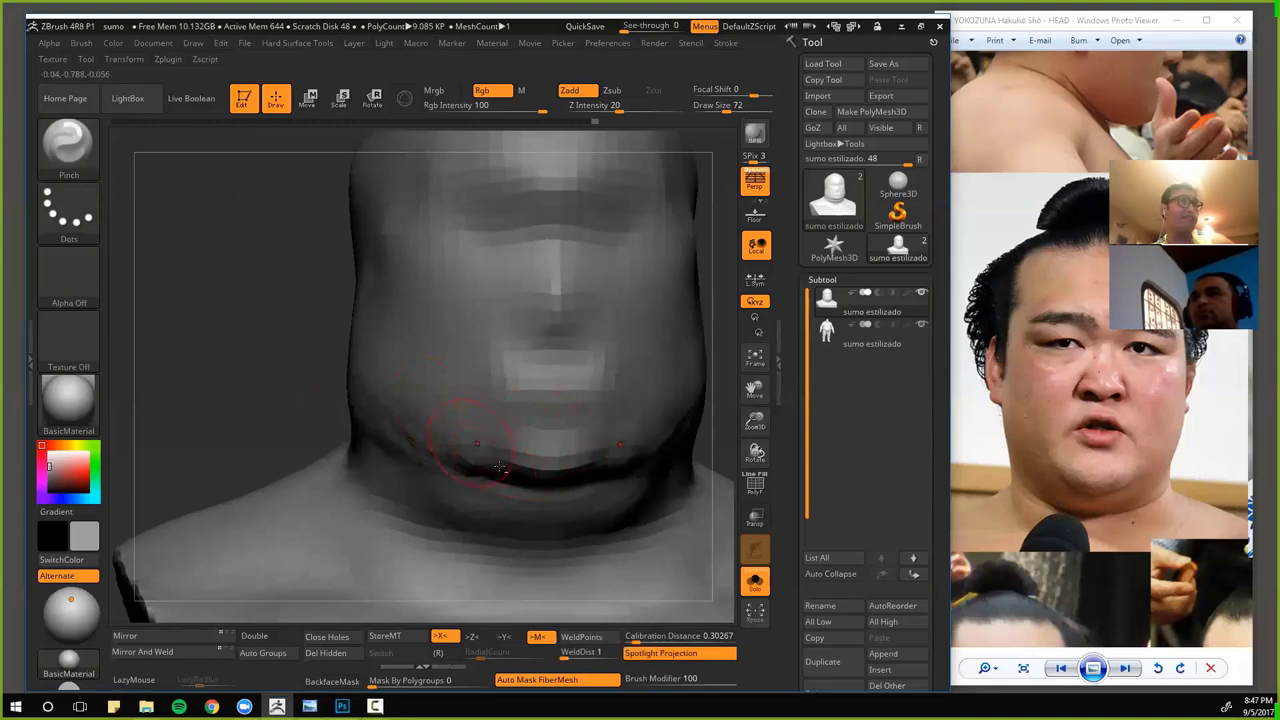
- Fill out the lower cheek beside the chin crease with the Clay brush and smooth the strokes
key(b)
key(c)
key(l)
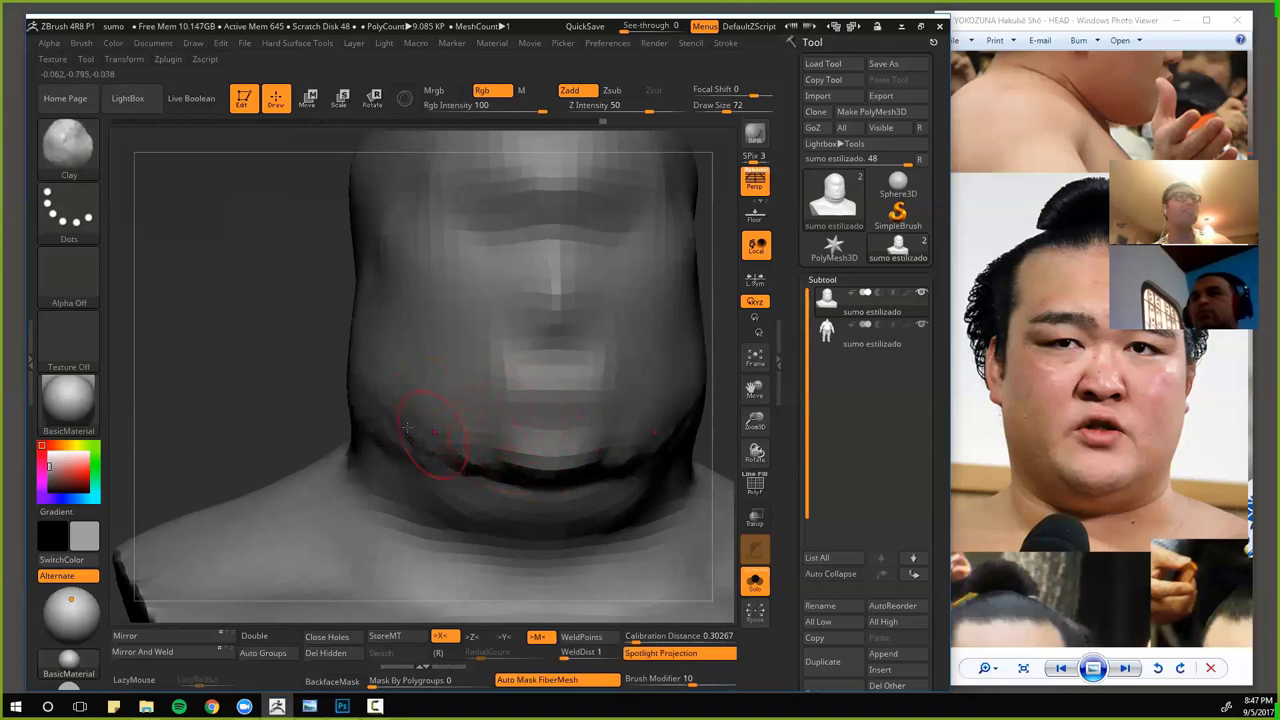
shift+drag(286, 381, 287, 377)
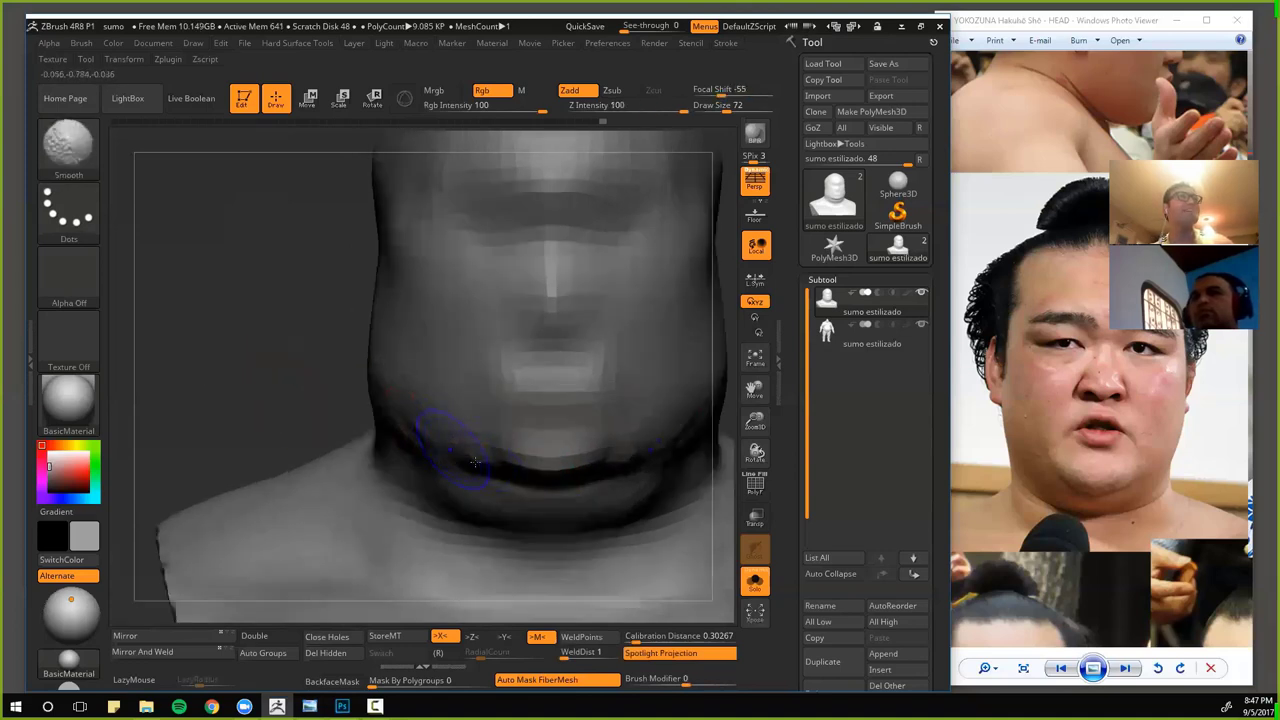
- Adjust the contour of the chin crease with the Move brush
key(b)
key(m)
key(v)
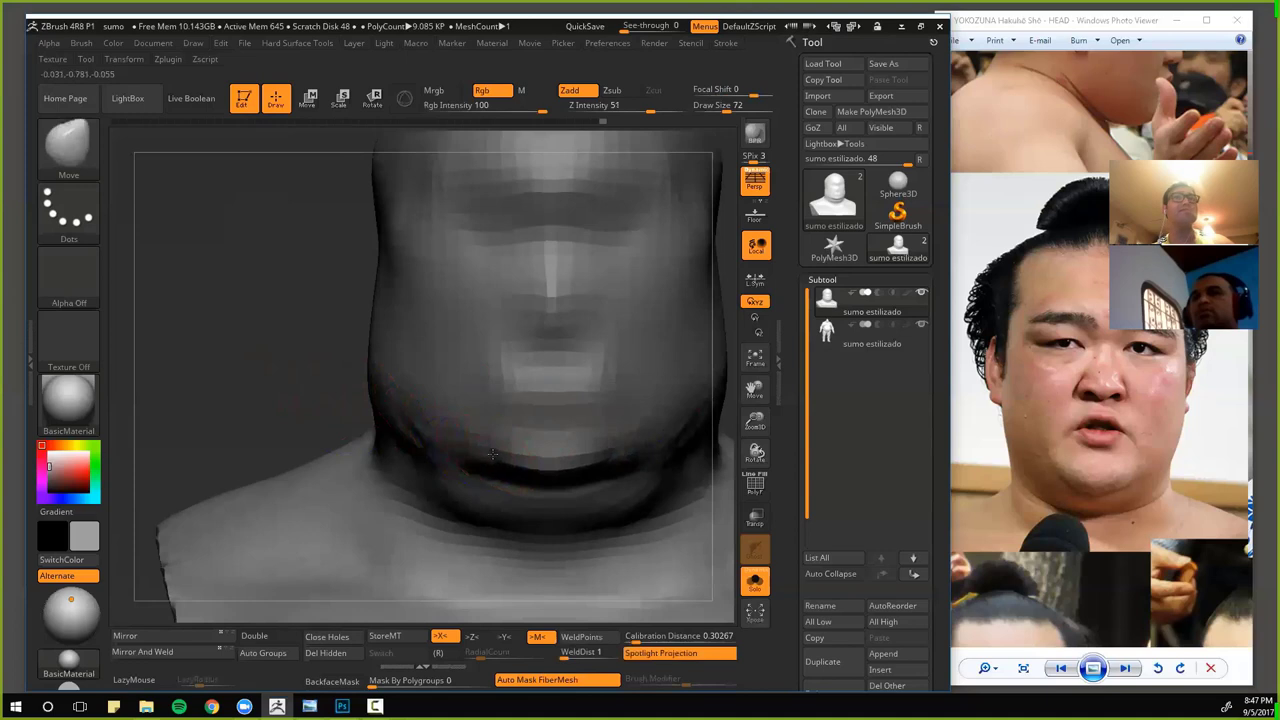
mouse_move(292, 500)
mouse_down()
mouse_move(306, 411)
mouse_move(335, 382)
mouse_up()
- Build up the underside of the chin around the crease with ClayBuildup and return to a front view of the bust
key(b)
key(c)
key(b)
drag(513, 487, 548, 488)
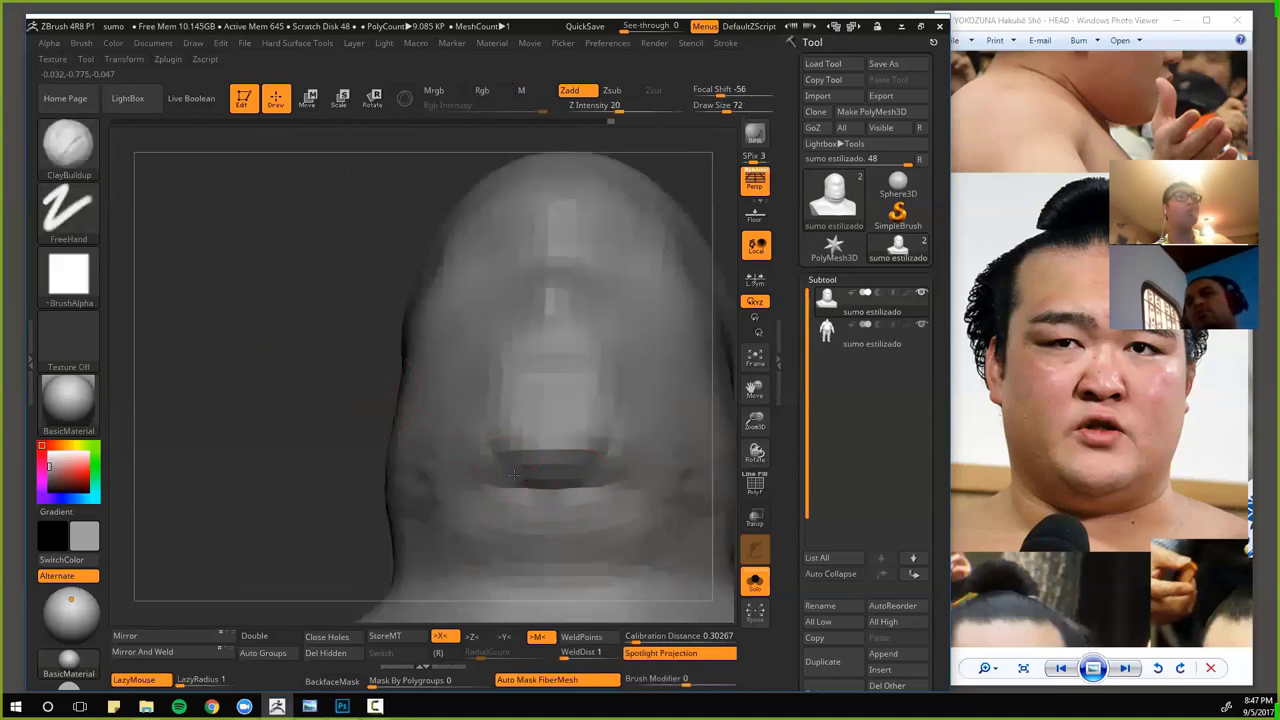
shift+drag(240, 410, 228, 382)
alt+drag(228, 382, 231, 267)
mouse_move(342, 381)
alt+mouse_down()
mouse_move(275, 359)
mouse_move(314, 406)
mouse_move(289, 414)
mouse_move(335, 384)
alt+mouse_up()
shift+drag(271, 360, 222, 364)
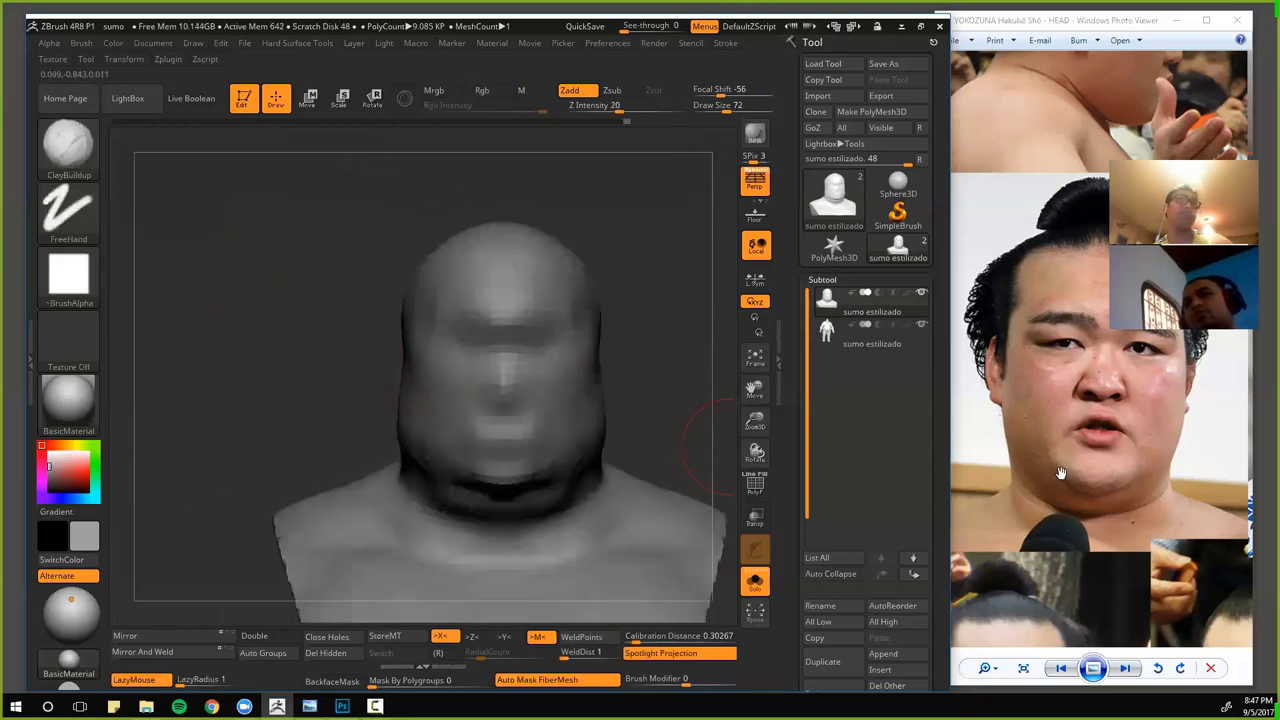
- Examine the jaw, double chin and neck of the wrestlers in further reference photos
drag(1060, 474, 1066, 470)
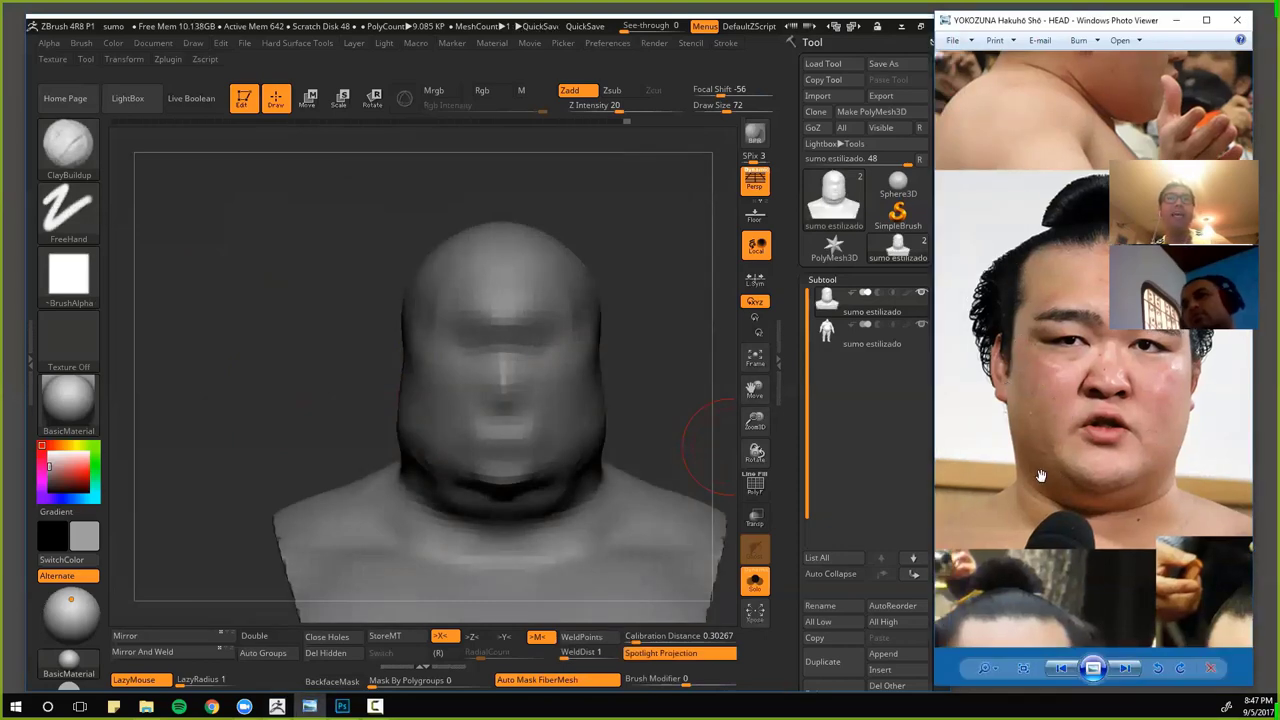
drag(1040, 481, 1086, 201)
drag(1100, 400, 820, 384)
scroll(1043, 341, down, 5)
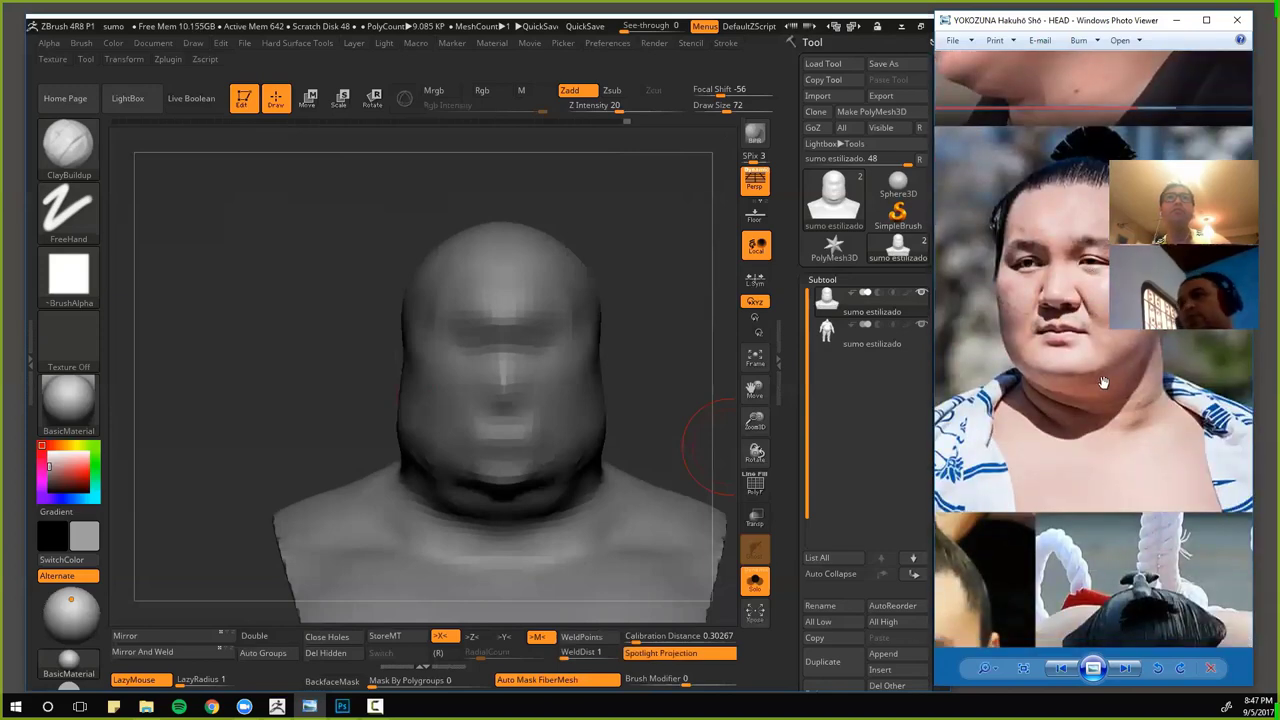
- Build up the cheekbones below the eyes with ClayBuildup, working from side and front views, and smooth the strokes
scroll(1094, 306, down, 1)
click(684, 347)
drag(684, 347, 579, 360)
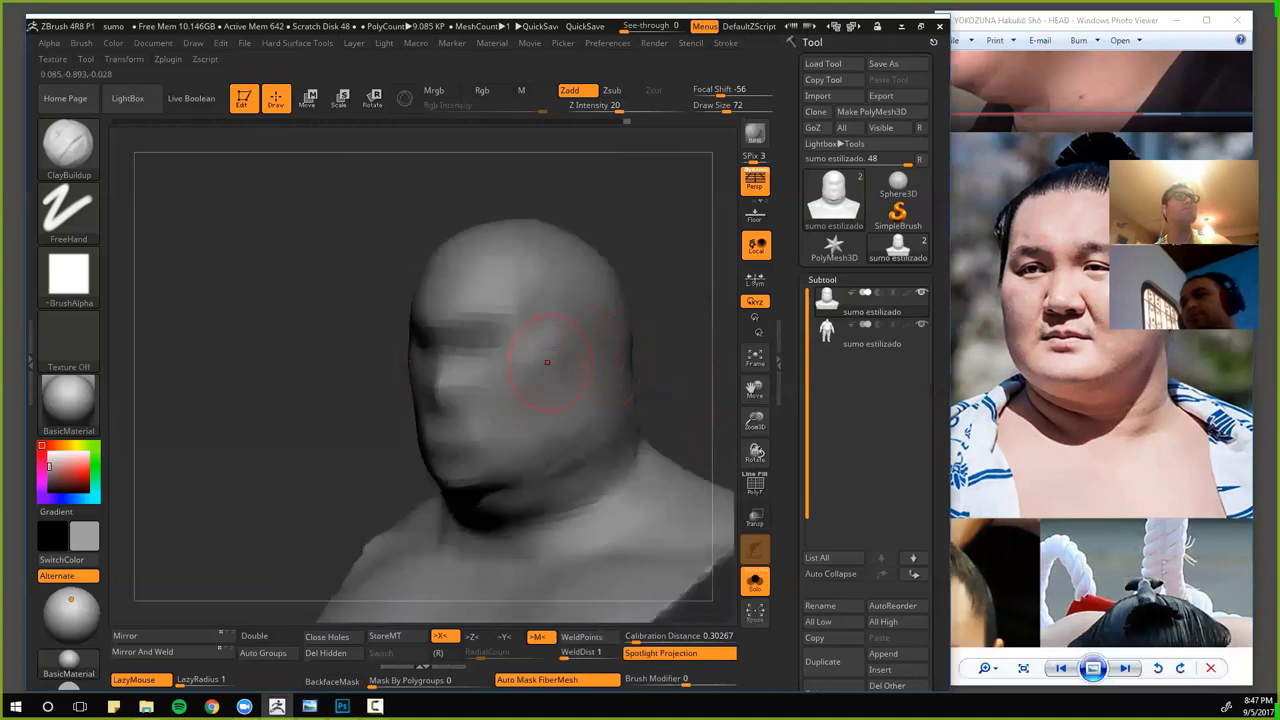
mouse_move(378, 384)
mouse_down()
mouse_move(286, 371)
mouse_move(291, 343)
mouse_move(260, 343)
mouse_move(413, 375)
mouse_move(391, 347)
mouse_up()
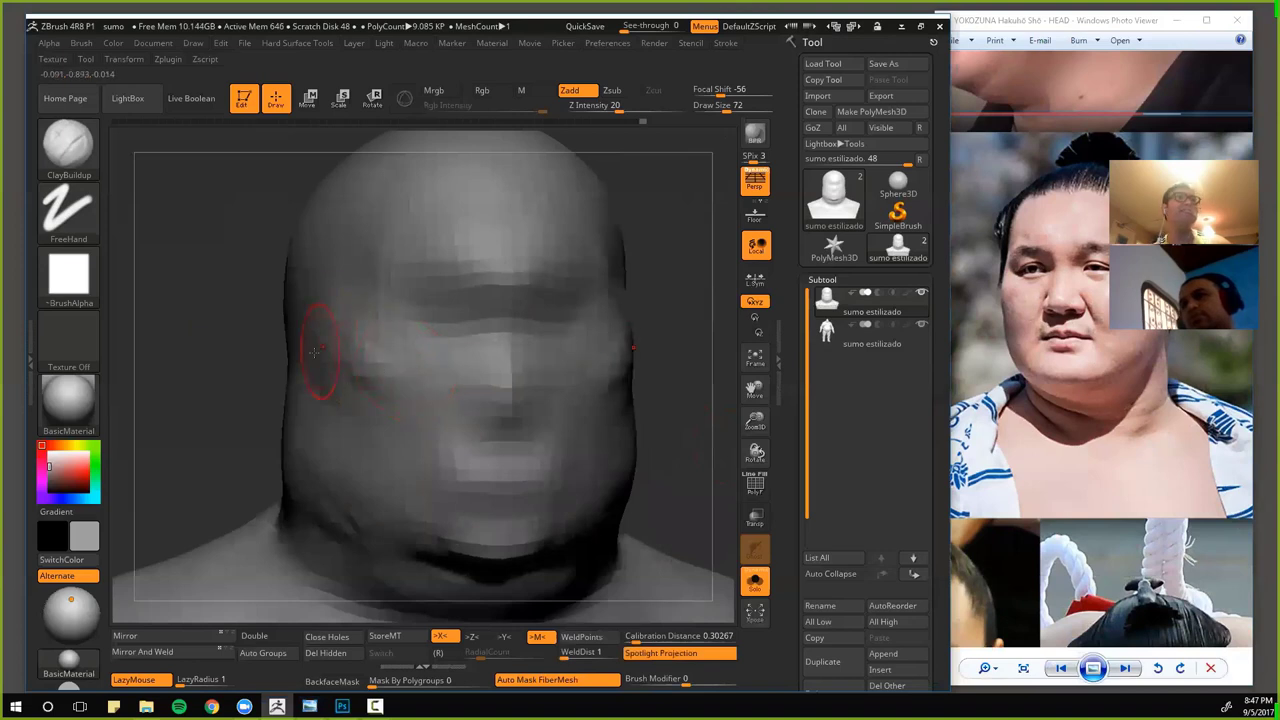
drag(233, 347, 294, 346)
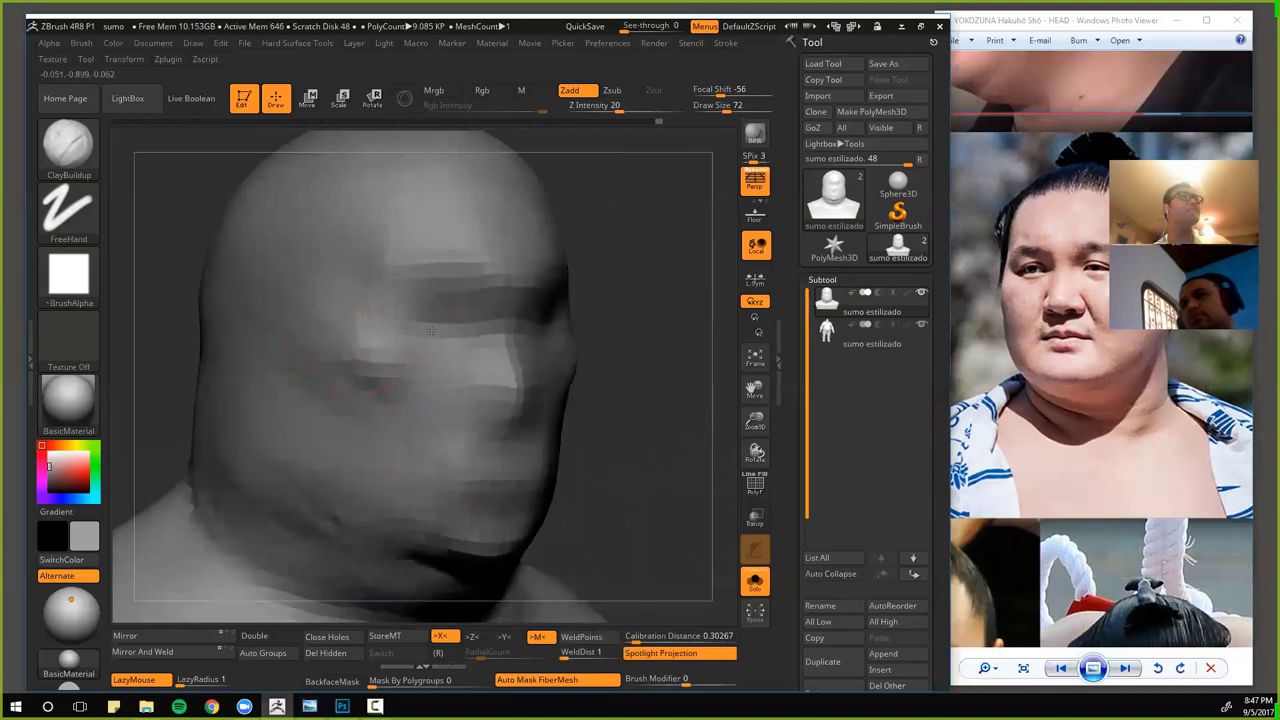
mouse_move(430, 331)
mouse_down()
mouse_move(651, 380)
mouse_move(500, 357)
mouse_up()
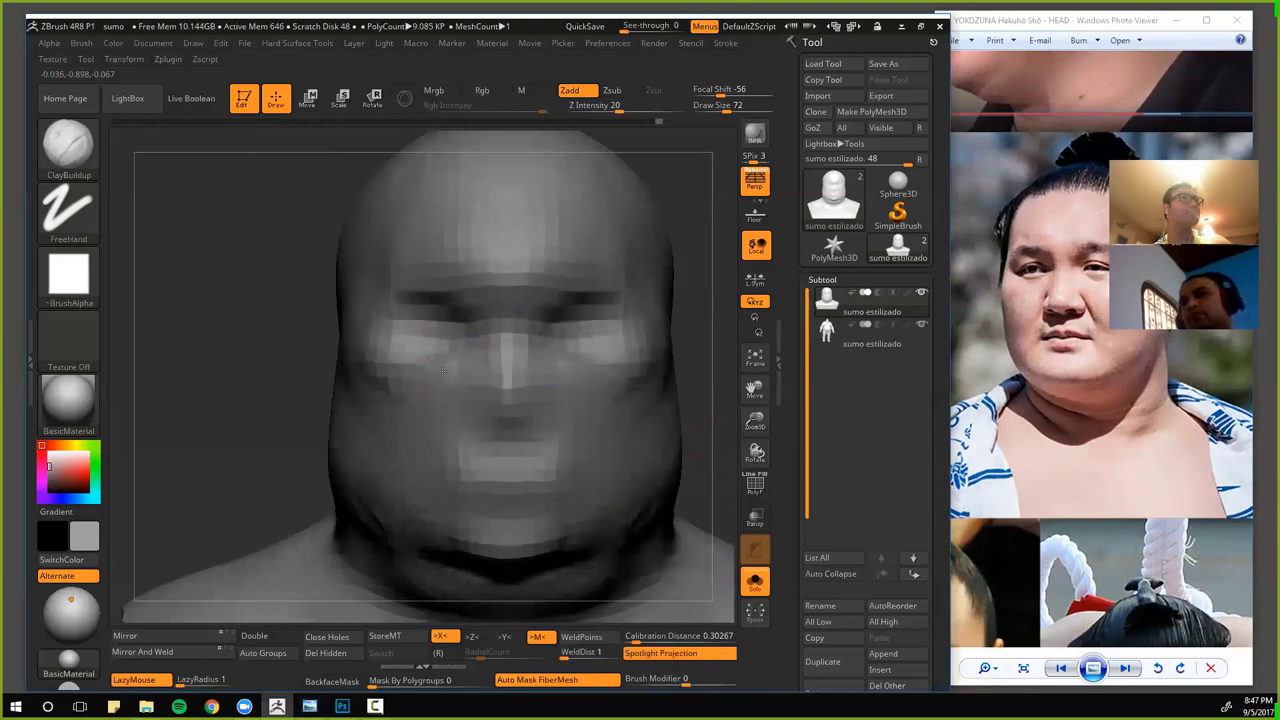
drag(442, 370, 404, 366)
mouse_move(440, 322)
shift+mouse_down()
mouse_move(404, 328)
mouse_move(463, 346)
shift+mouse_up()
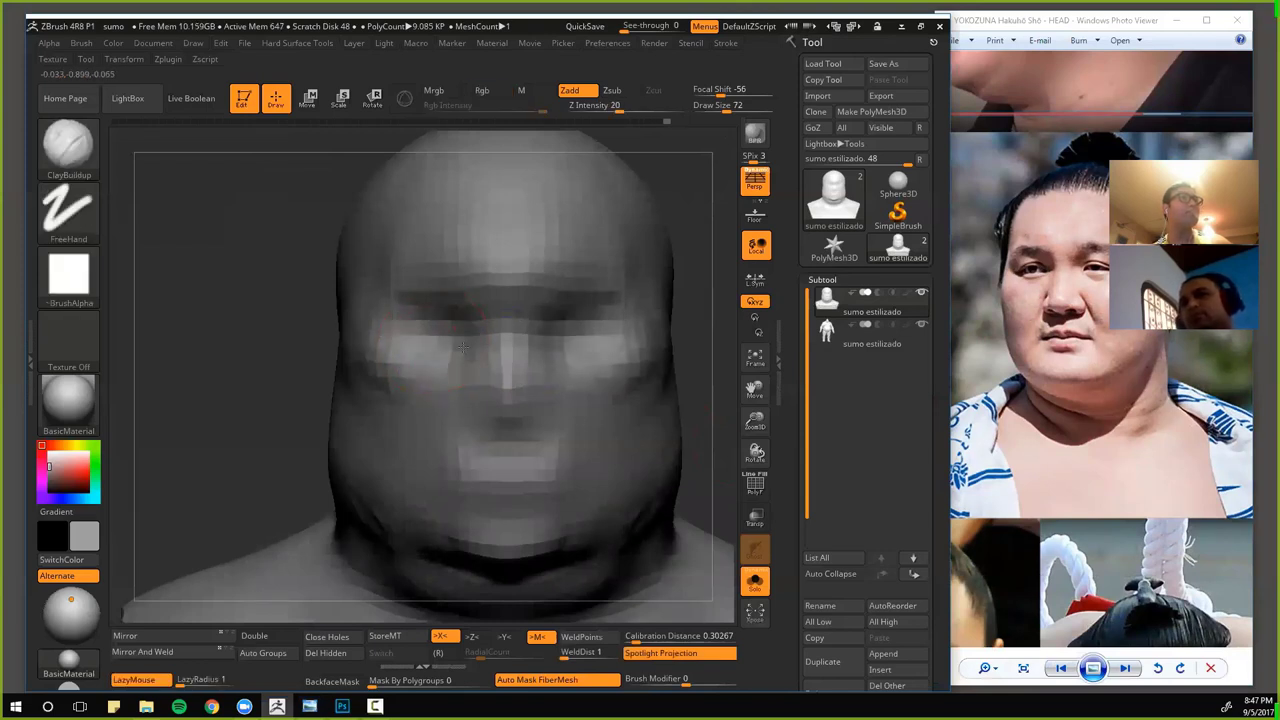
- Refine the side of the cheekbone towards the ear with ClayBuildup, undoing an unwanted stroke and smoothing the transition
mouse_move(289, 340)
mouse_down()
mouse_move(249, 346)
mouse_move(354, 340)
mouse_move(313, 318)
mouse_up()
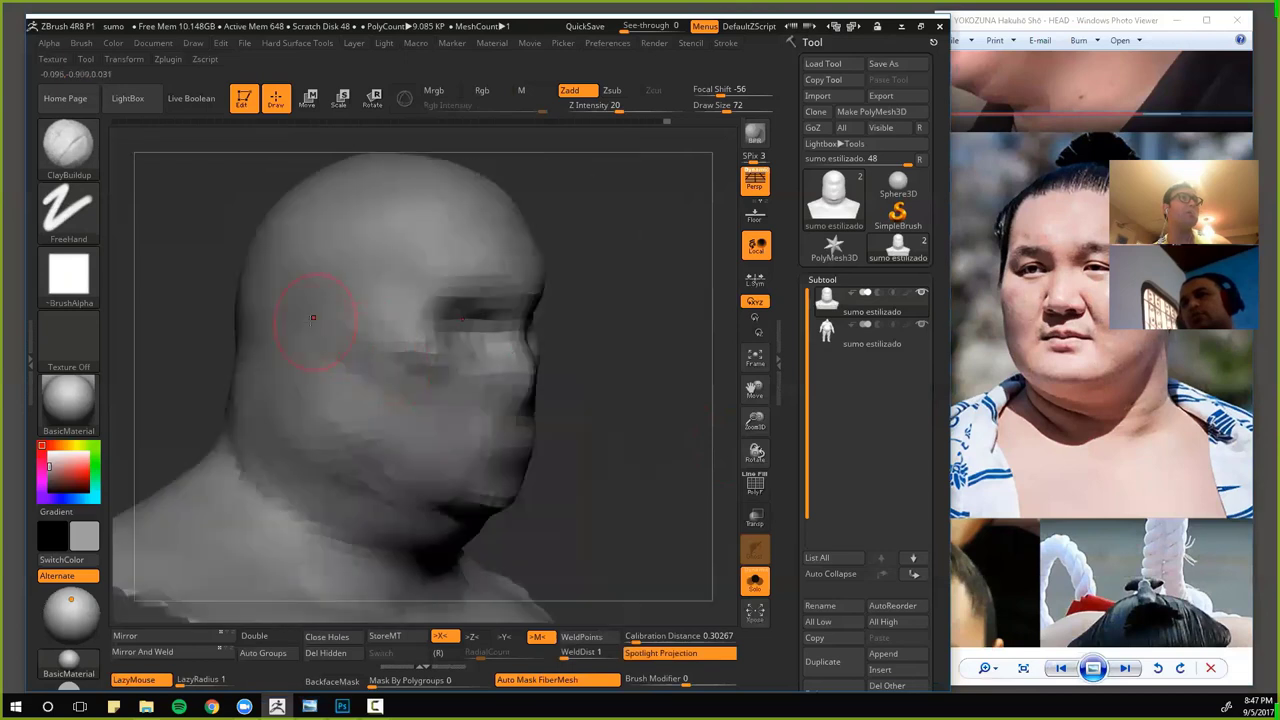
mouse_move(606, 425)
mouse_down()
mouse_move(663, 423)
mouse_move(521, 349)
mouse_move(543, 346)
mouse_up()
key(ctrl+z)
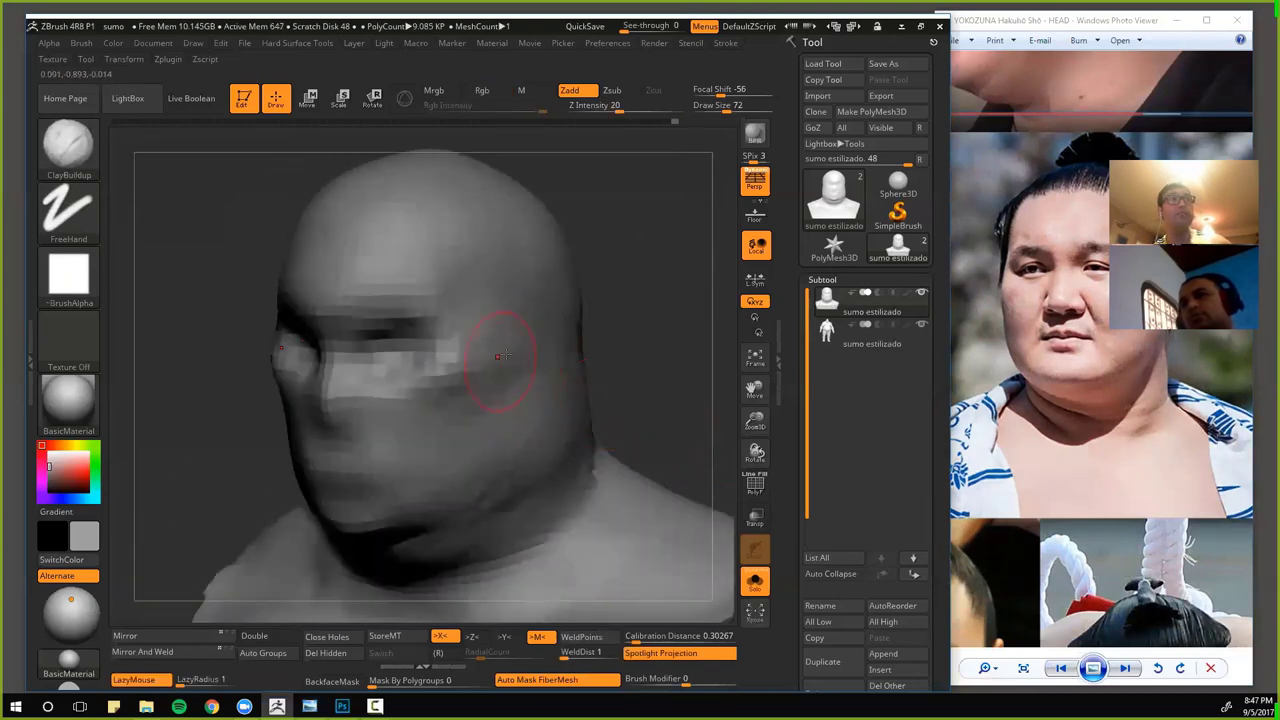
drag(650, 357, 521, 353)
drag(274, 406, 638, 412)
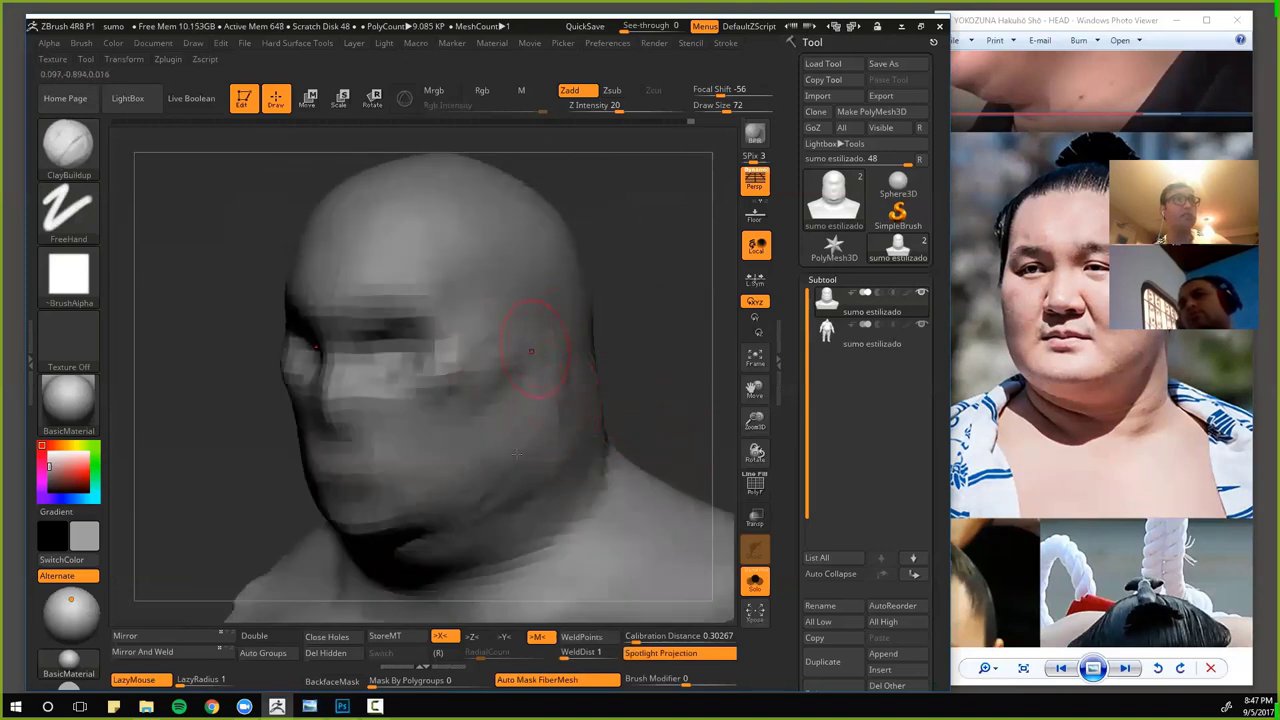
key(shift)
drag(638, 361, 704, 362)
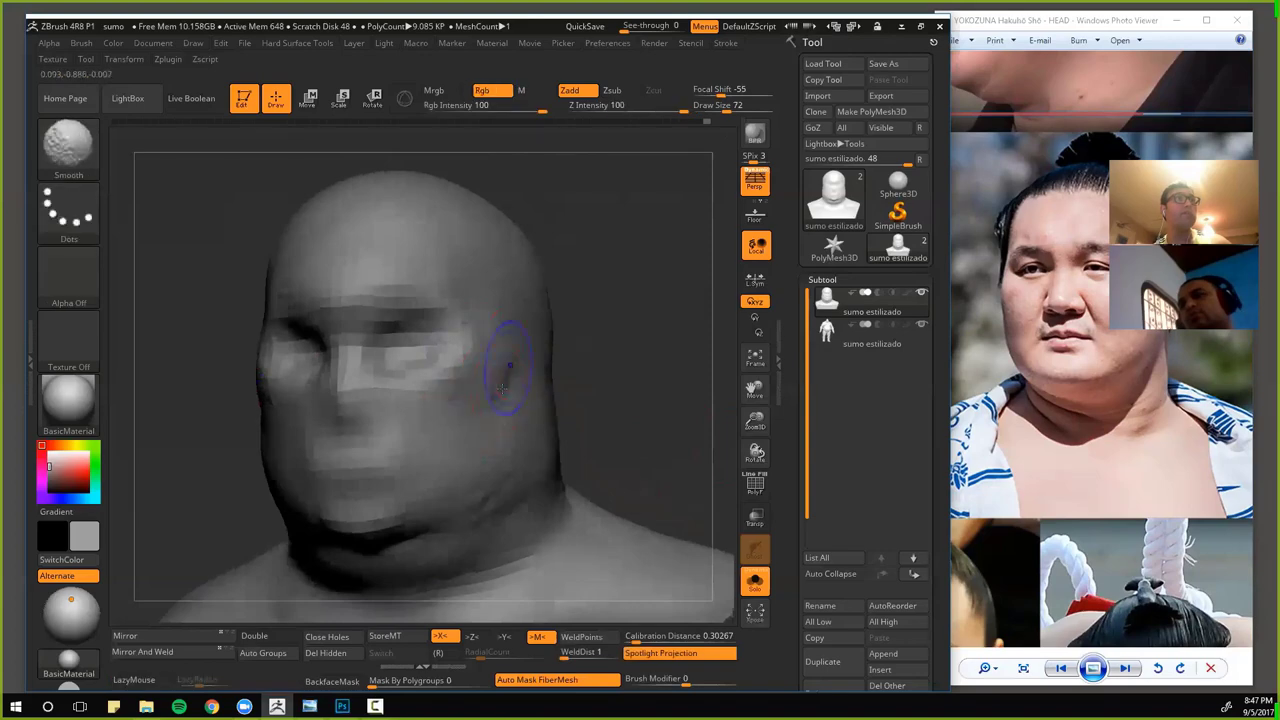
mouse_move(567, 366)
mouse_down()
mouse_move(620, 394)
mouse_move(631, 366)
mouse_move(535, 381)
mouse_up()
mouse_move(158, 373)
alt+mouse_down()
mouse_move(290, 340)
mouse_move(298, 317)
mouse_move(569, 345)
alt+mouse_up()
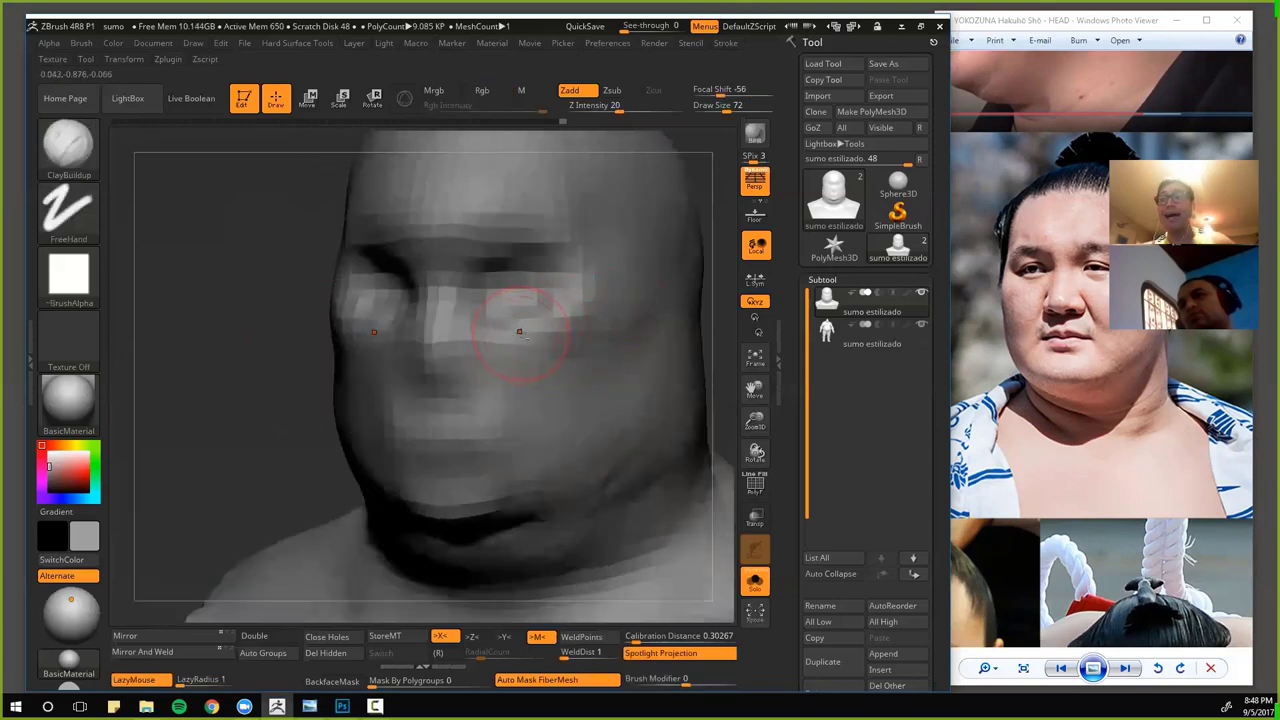
- Set the DynaMesh resolution to 512 and remesh the bust
key(h)
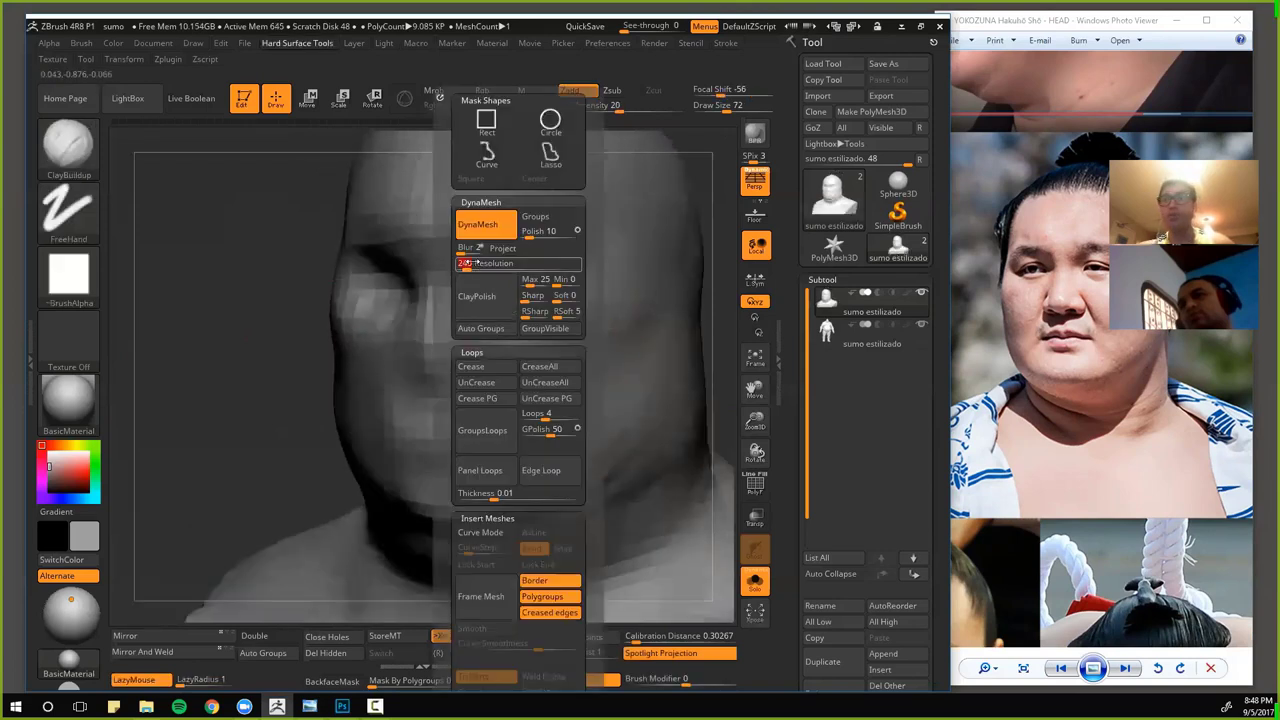
text(512 Resolution)
key(Return)
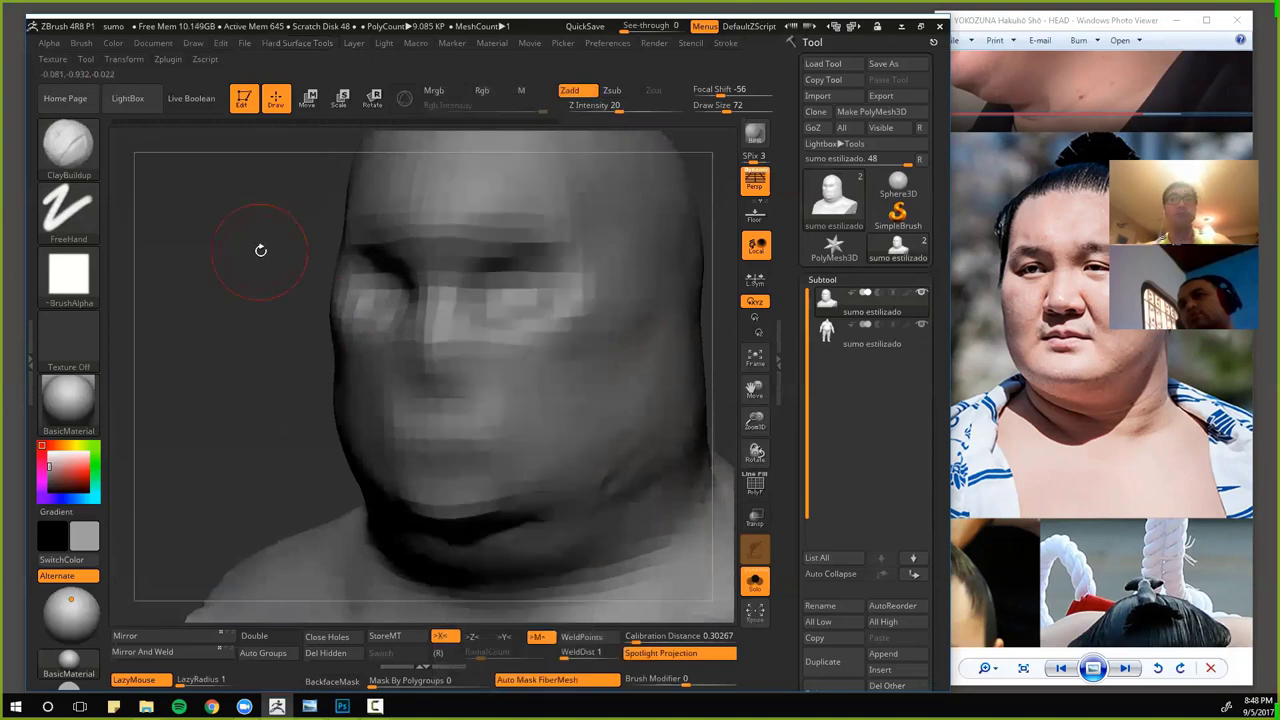
mouse_move(276, 229)
ctrl+mouse_down()
mouse_move(264, 270)
mouse_move(308, 317)
ctrl+mouse_up()
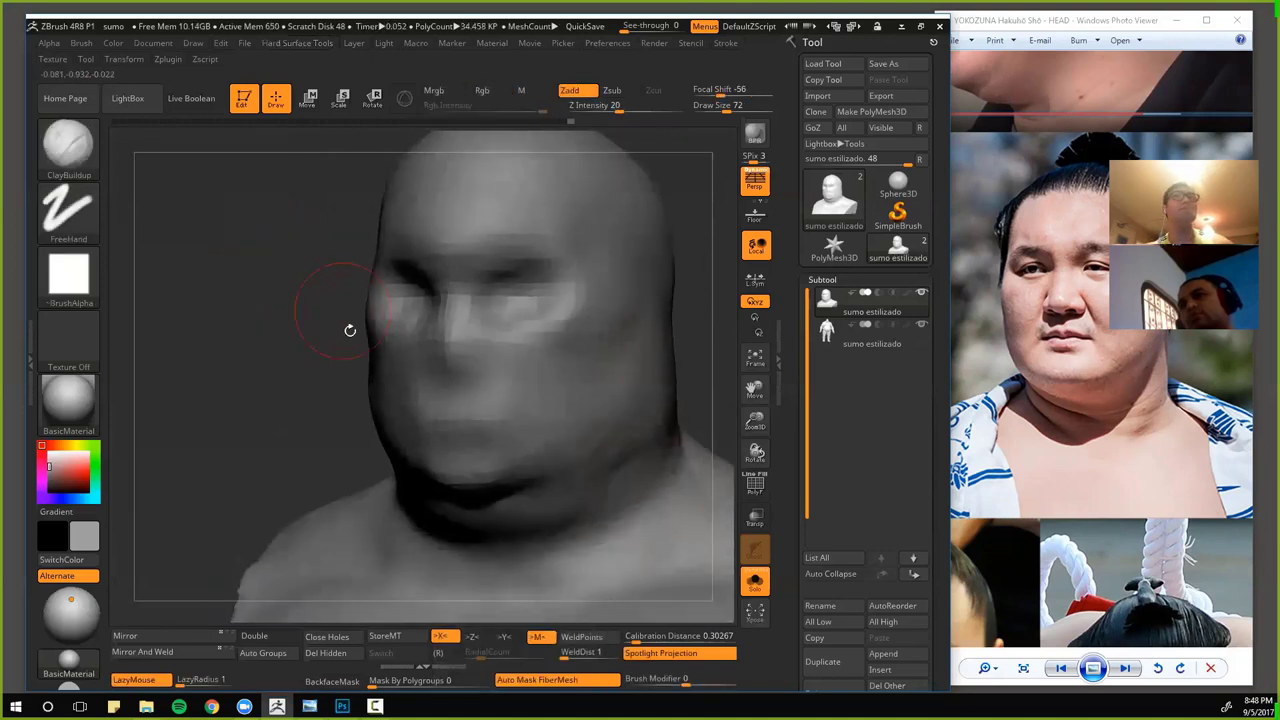
mouse_move(552, 322)
mouse_down()
mouse_move(592, 314)
mouse_move(588, 304)
mouse_up()
drag(503, 338, 568, 394)
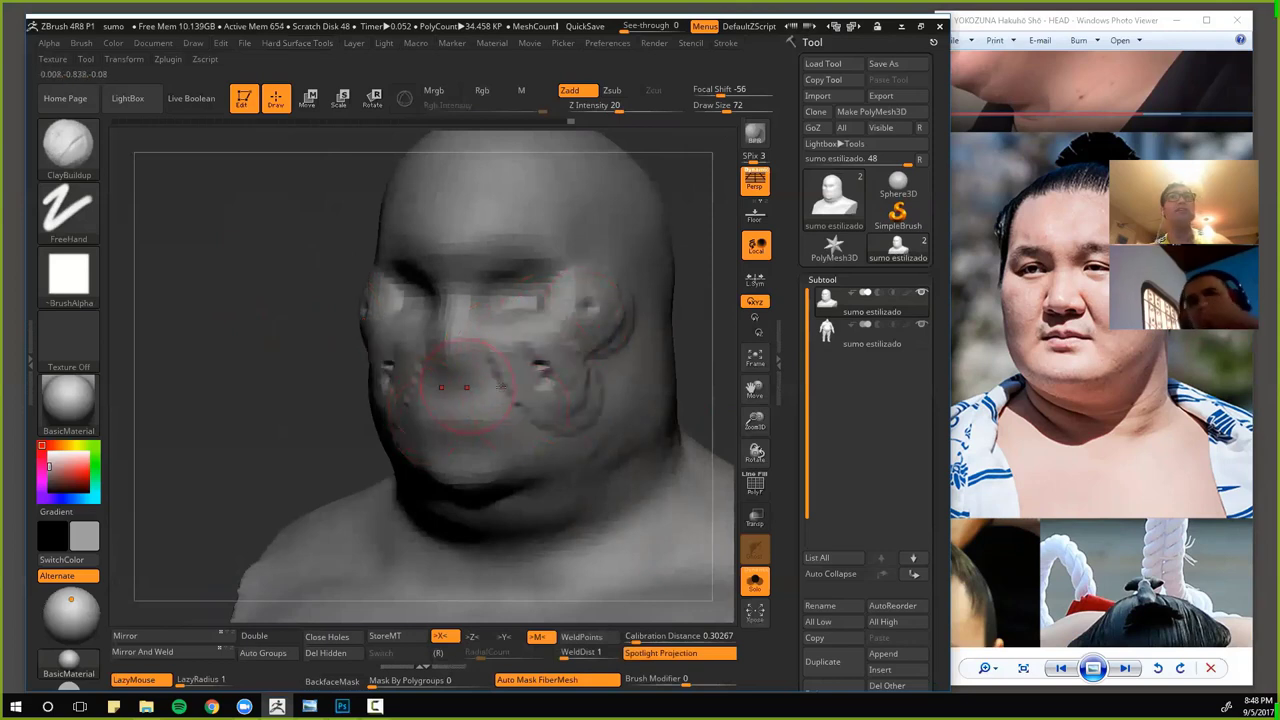
key(ctrl+z)
key(ctrl+z)
mouse_move(613, 326)
mouse_down()
mouse_move(596, 345)
mouse_move(510, 365)
mouse_move(560, 294)
mouse_move(618, 338)
mouse_up()
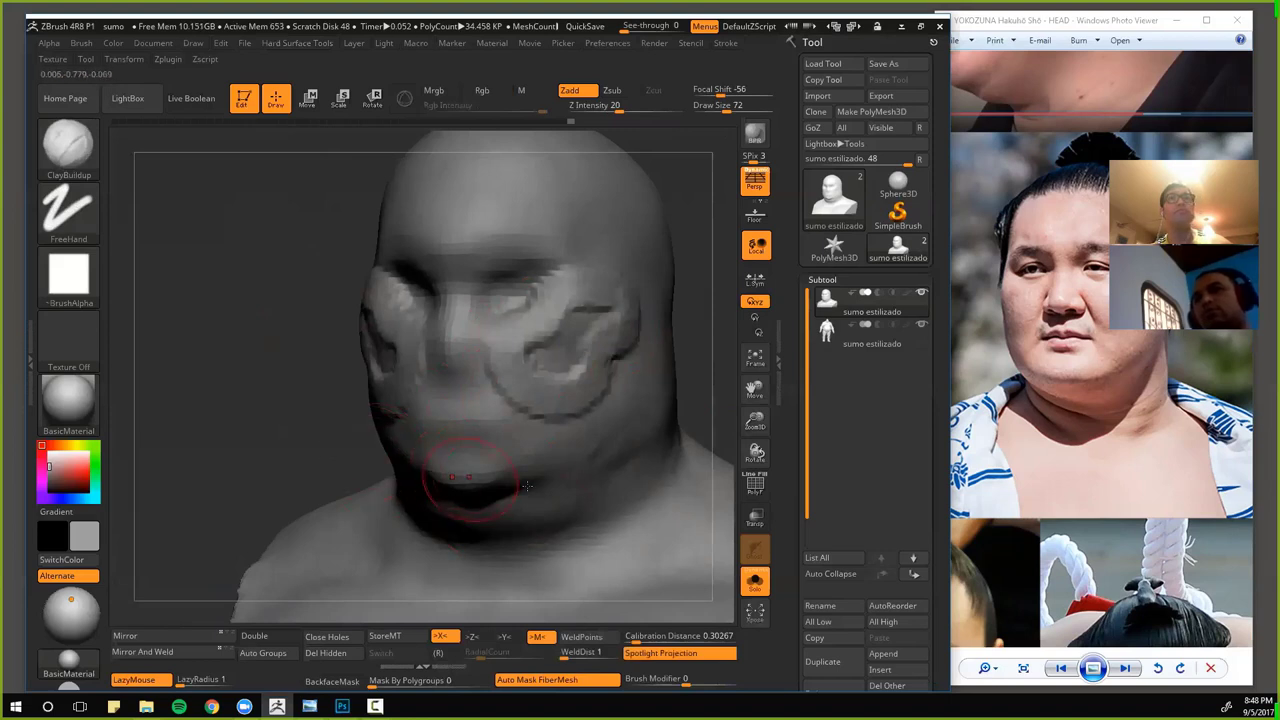
key(ctrl+z)
key(ctrl+z)
key(ctrl+shift)
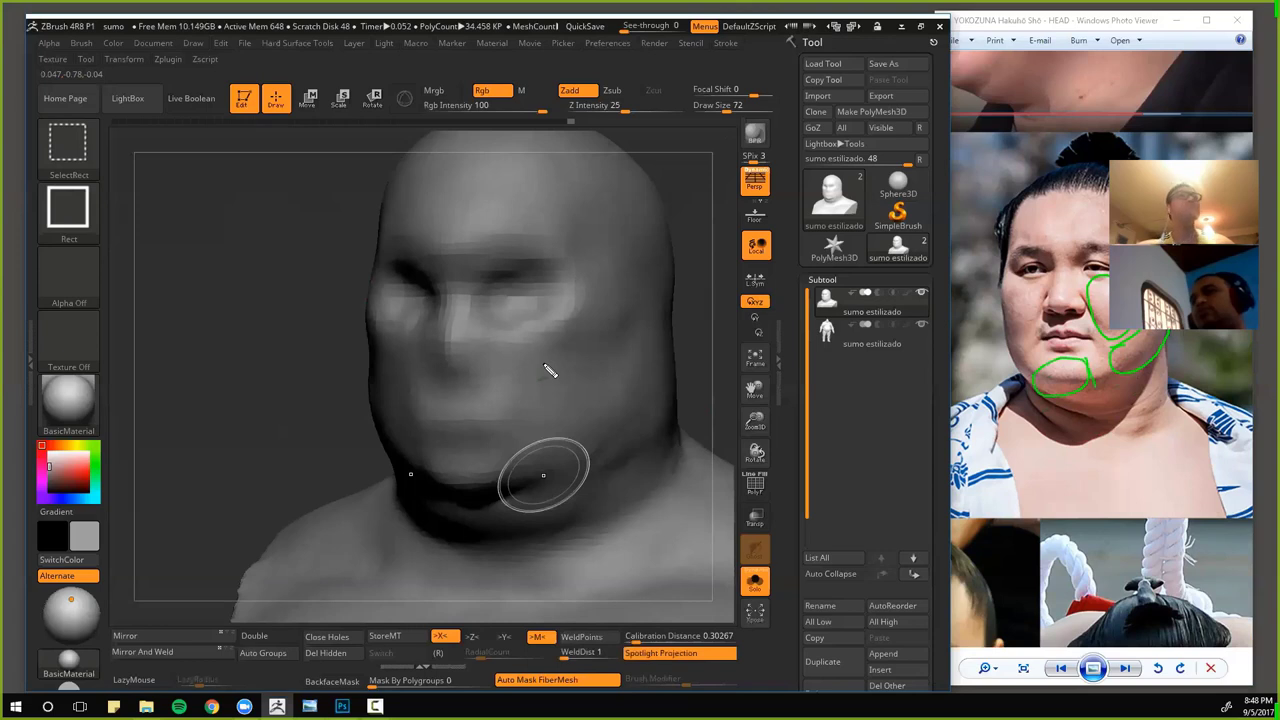
key(Escape)
- Carve the fold from the nose to the mouth and the outer cheek crease with ClayBuildup, and smooth them
mouse_move(341, 318)
mouse_down()
mouse_move(280, 314)
mouse_move(341, 340)
mouse_up()
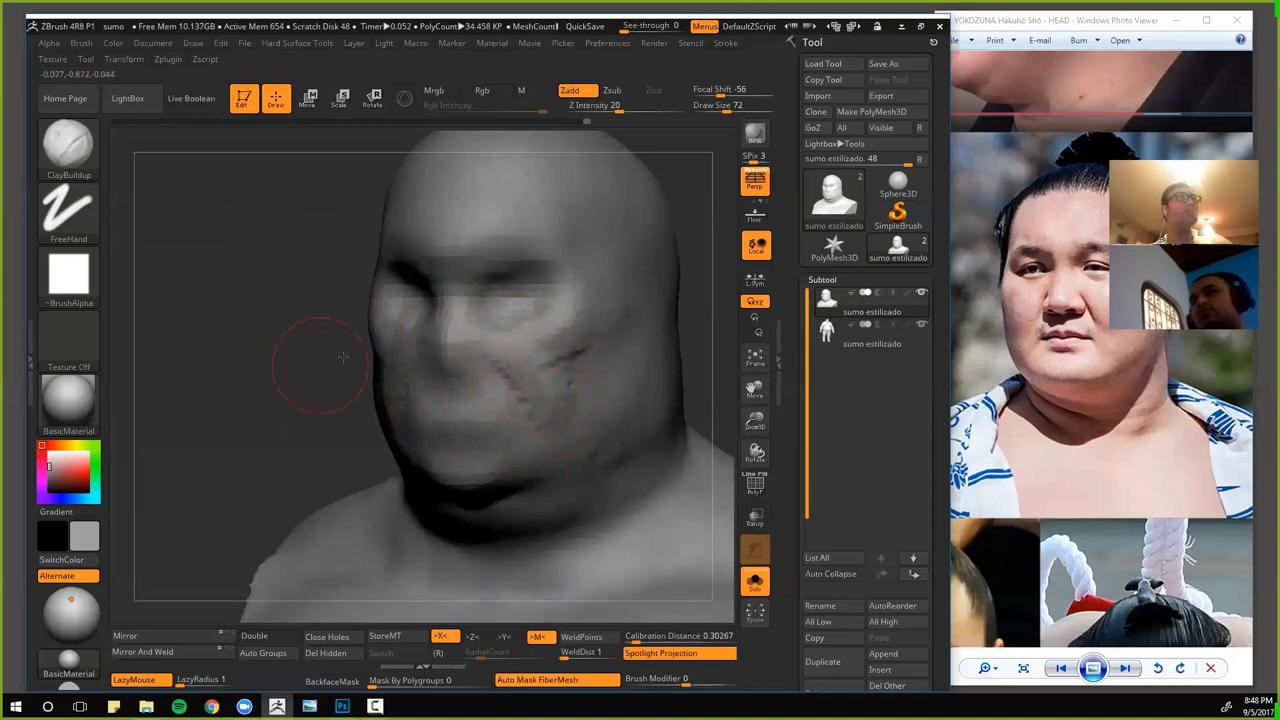
drag(343, 357, 396, 358)
mouse_move(258, 358)
mouse_down()
mouse_move(386, 391)
mouse_move(362, 380)
mouse_up()
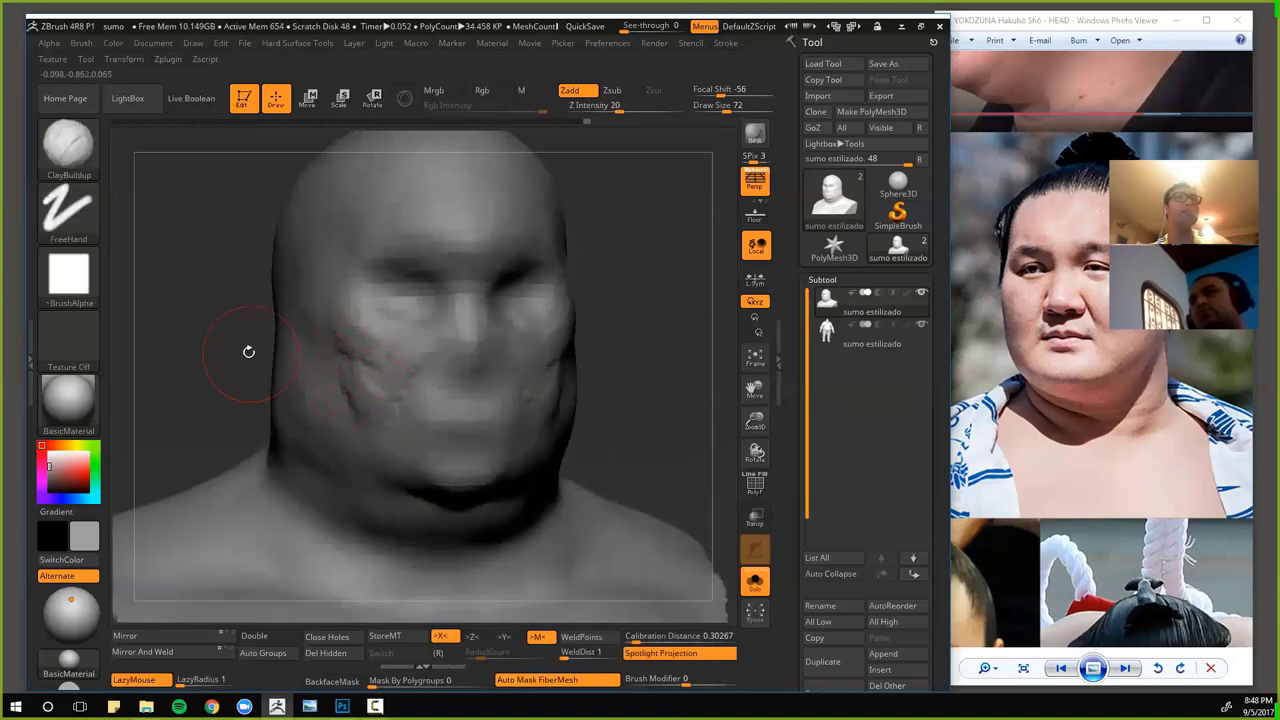
right_drag(249, 352, 549, 390)
key(shift)
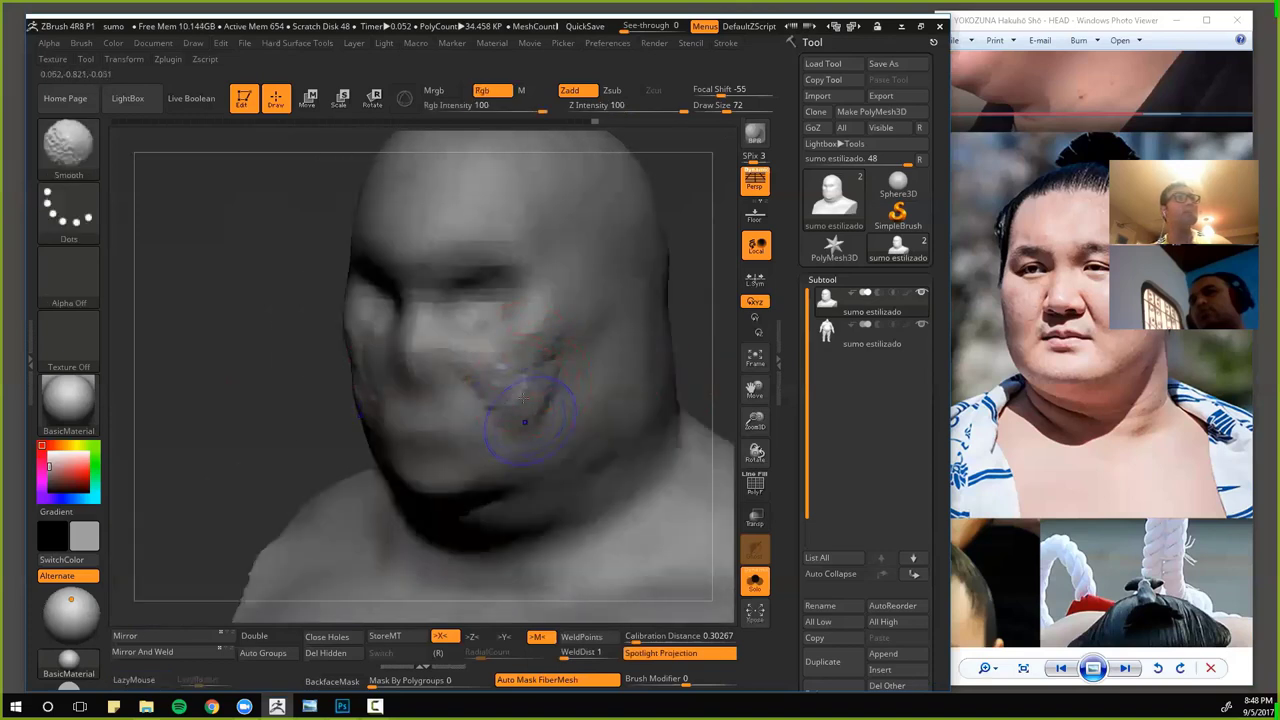
mouse_move(486, 384)
shift+mouse_down()
mouse_move(484, 349)
mouse_move(566, 314)
shift+mouse_up()
- Deepen the cheek folds beside the mouth, checking their shape from the side and front
right_drag(345, 360, 454, 353)
mouse_move(591, 416)
right_down()
mouse_move(660, 342)
mouse_move(572, 335)
right_up()
key(shift)
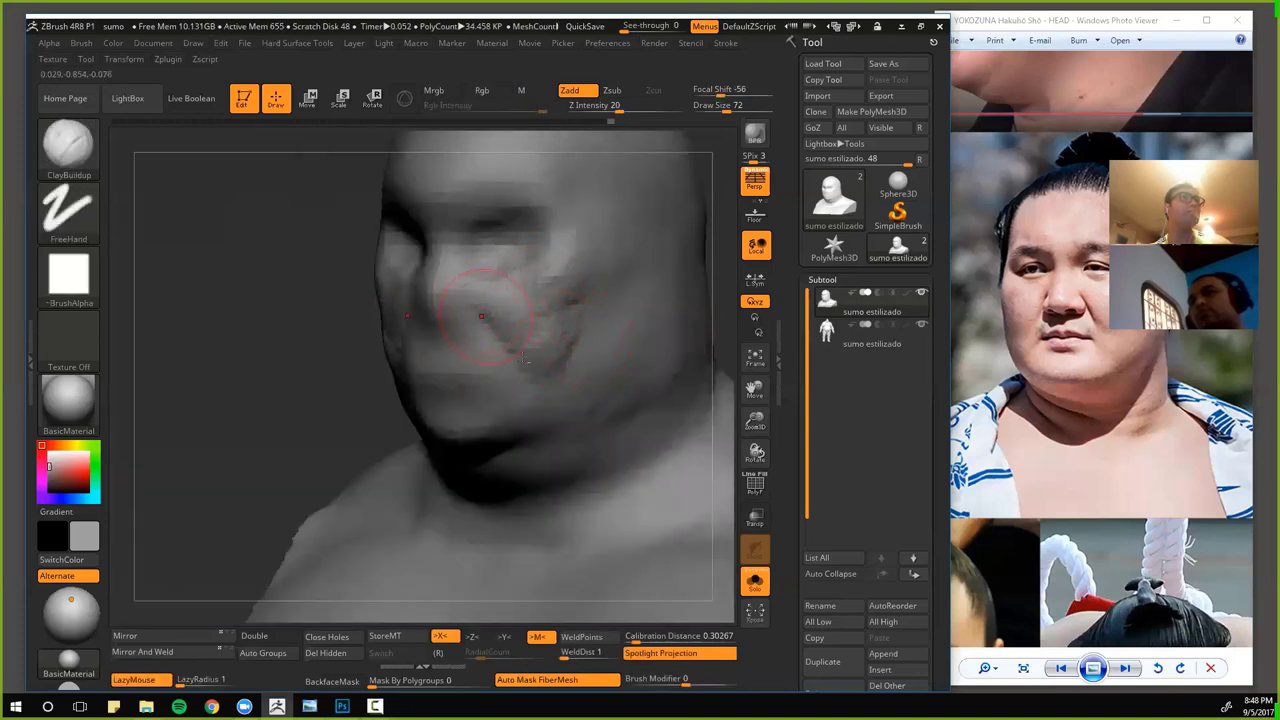
drag(291, 342, 400, 348)
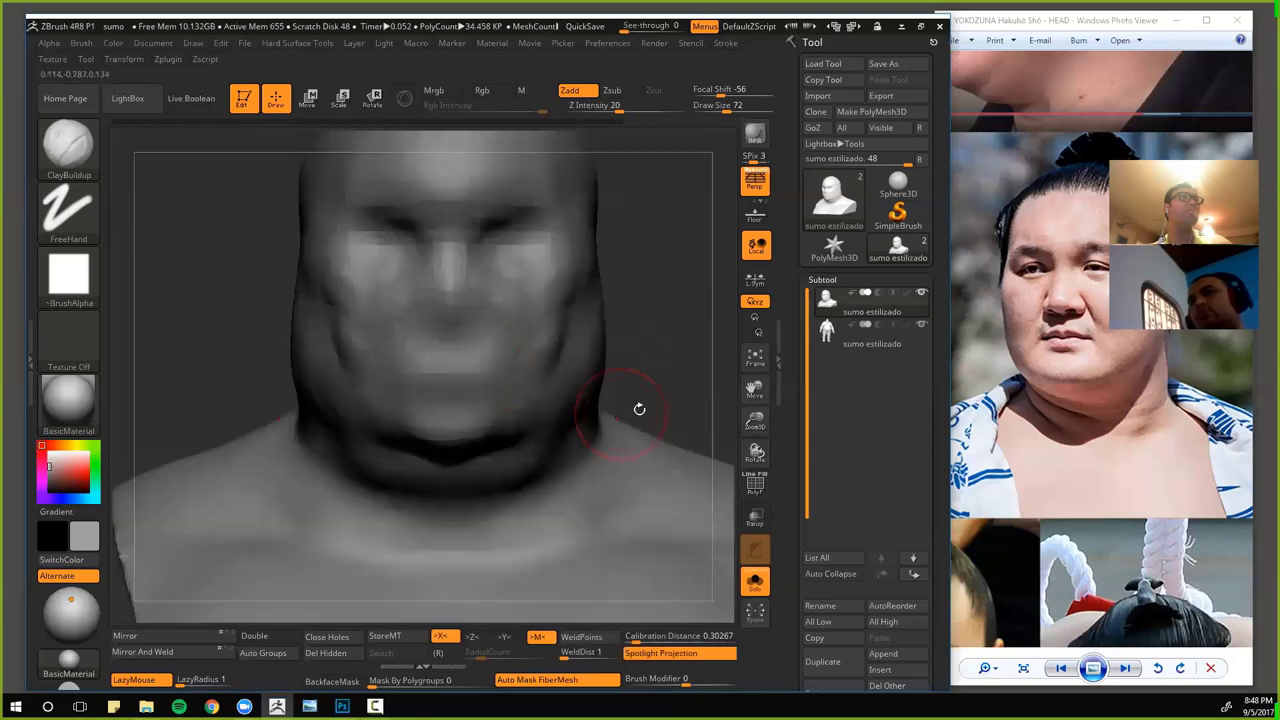
mouse_move(637, 408)
alt+mouse_down()
mouse_move(657, 366)
mouse_move(560, 378)
alt+mouse_up()
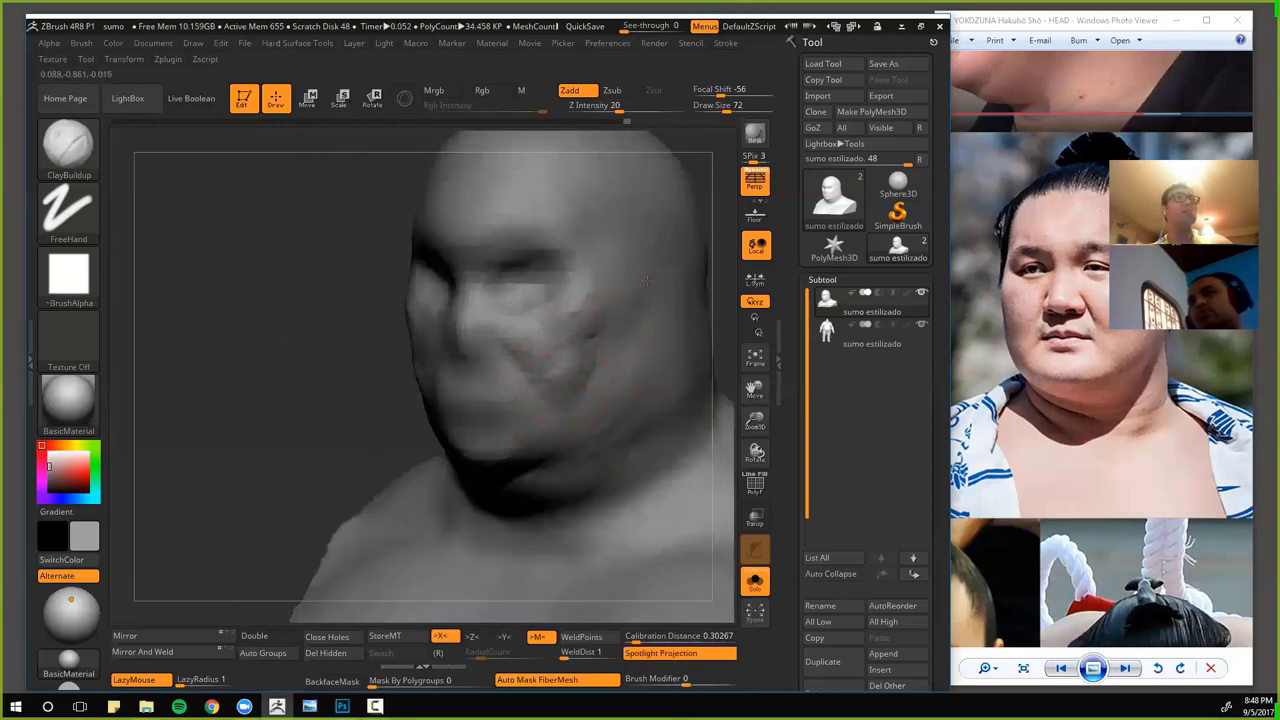
- Shape the fat pads of the lower cheek and jaw with ClayBuildup and smooth the folds on both sides
mouse_move(647, 281)
right_down()
mouse_move(300, 386)
mouse_move(538, 370)
right_up()
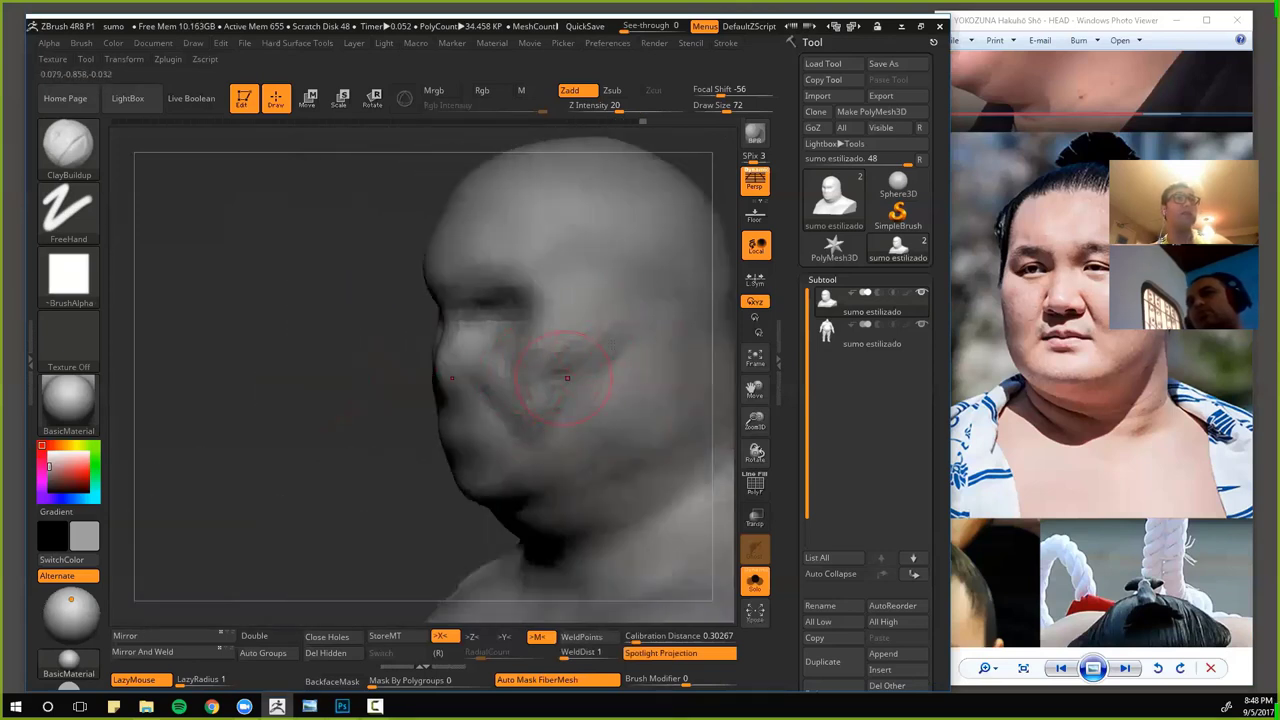
mouse_move(654, 341)
right_down()
mouse_move(240, 343)
mouse_move(301, 318)
mouse_move(294, 347)
mouse_move(660, 390)
right_up()
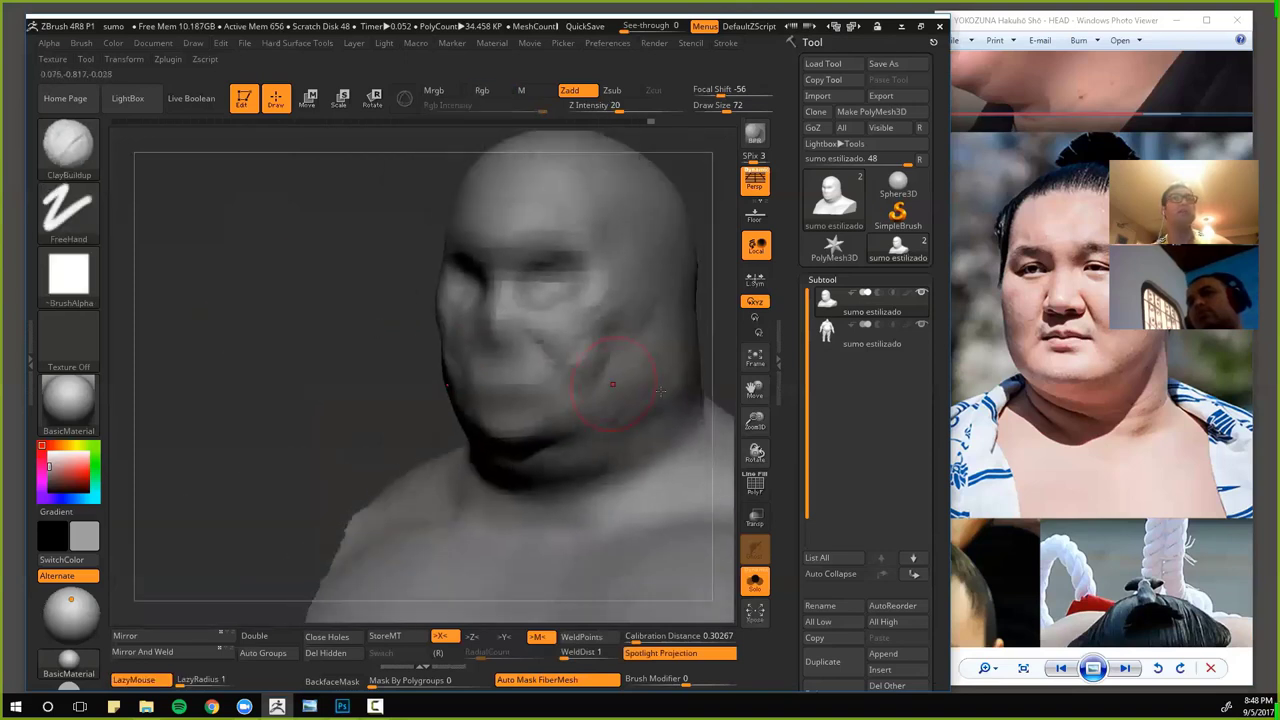
right_drag(387, 399, 505, 410)
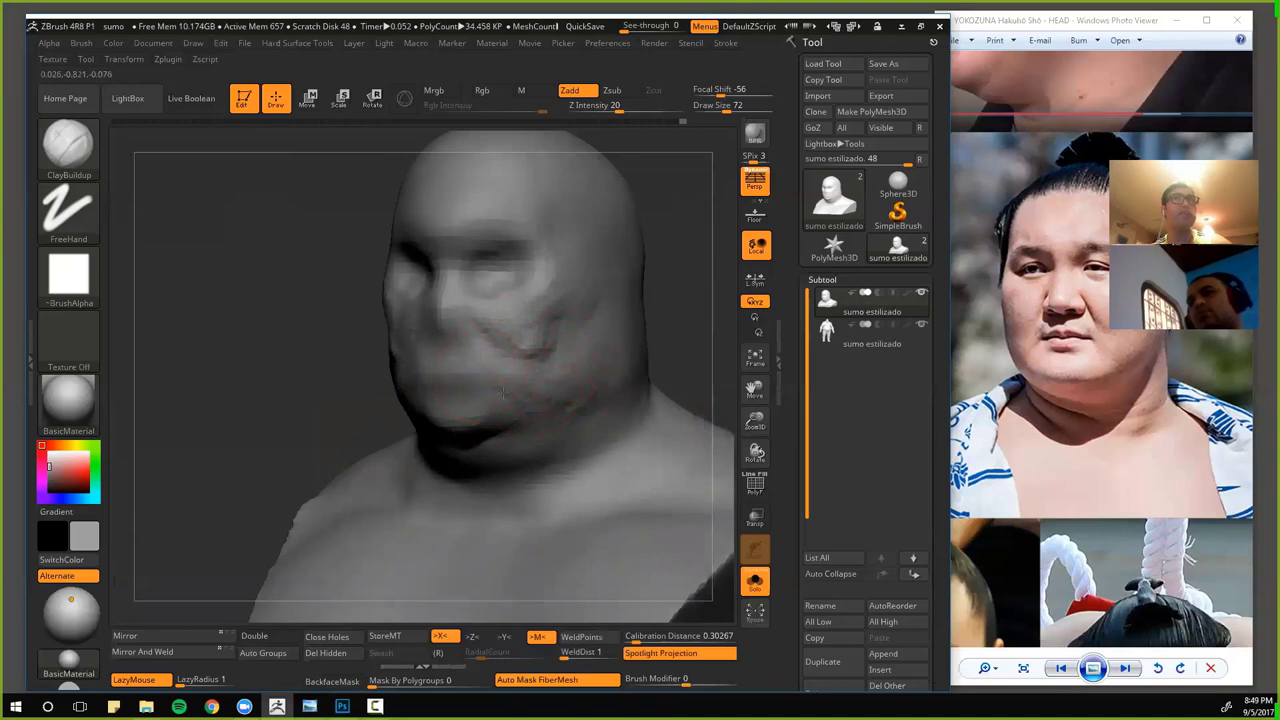
shift+drag(311, 391, 358, 389)
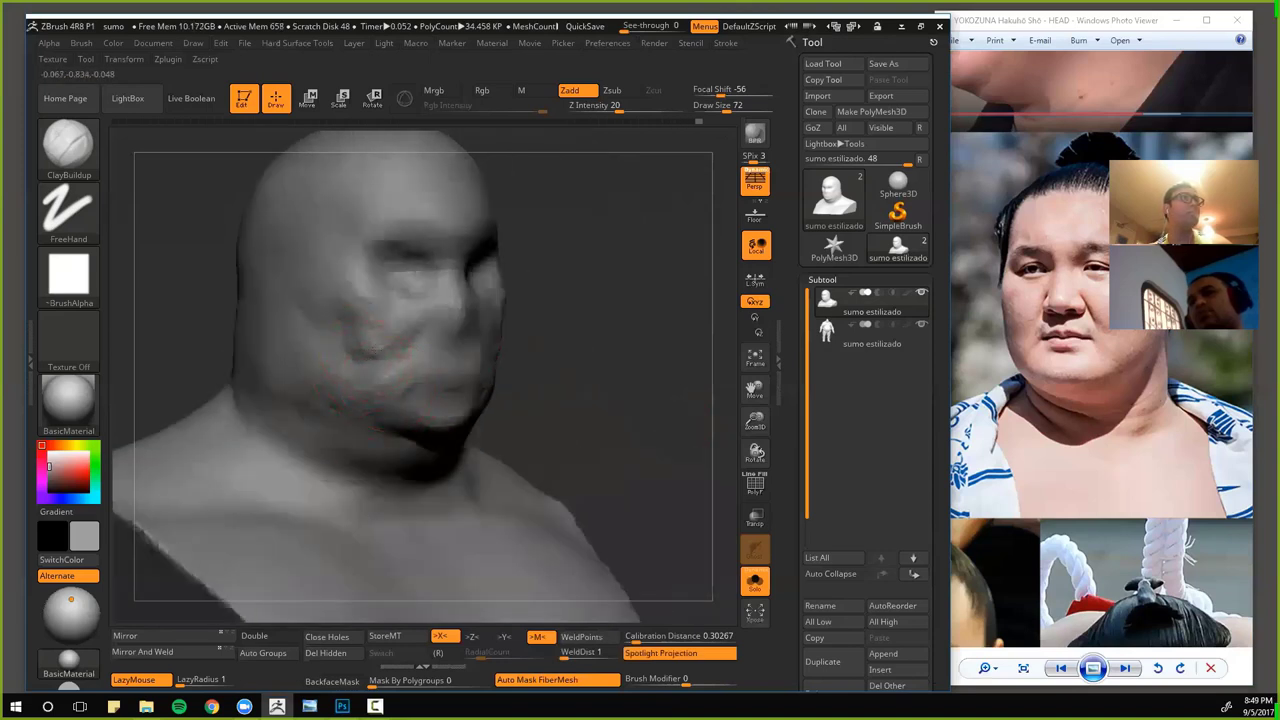
key(shift)
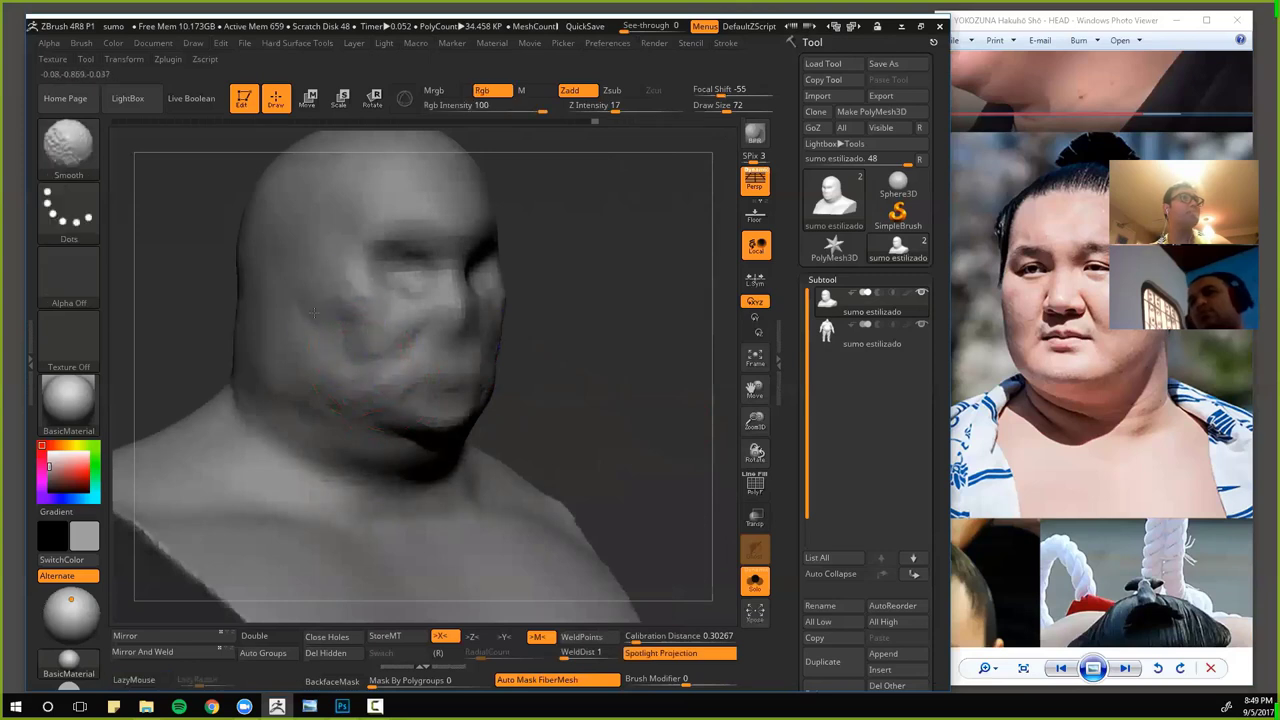
shift+drag(567, 394, 553, 394)
mouse_move(248, 314)
alt+mouse_down()
mouse_move(240, 300)
mouse_move(300, 282)
mouse_move(346, 316)
alt+mouse_up()
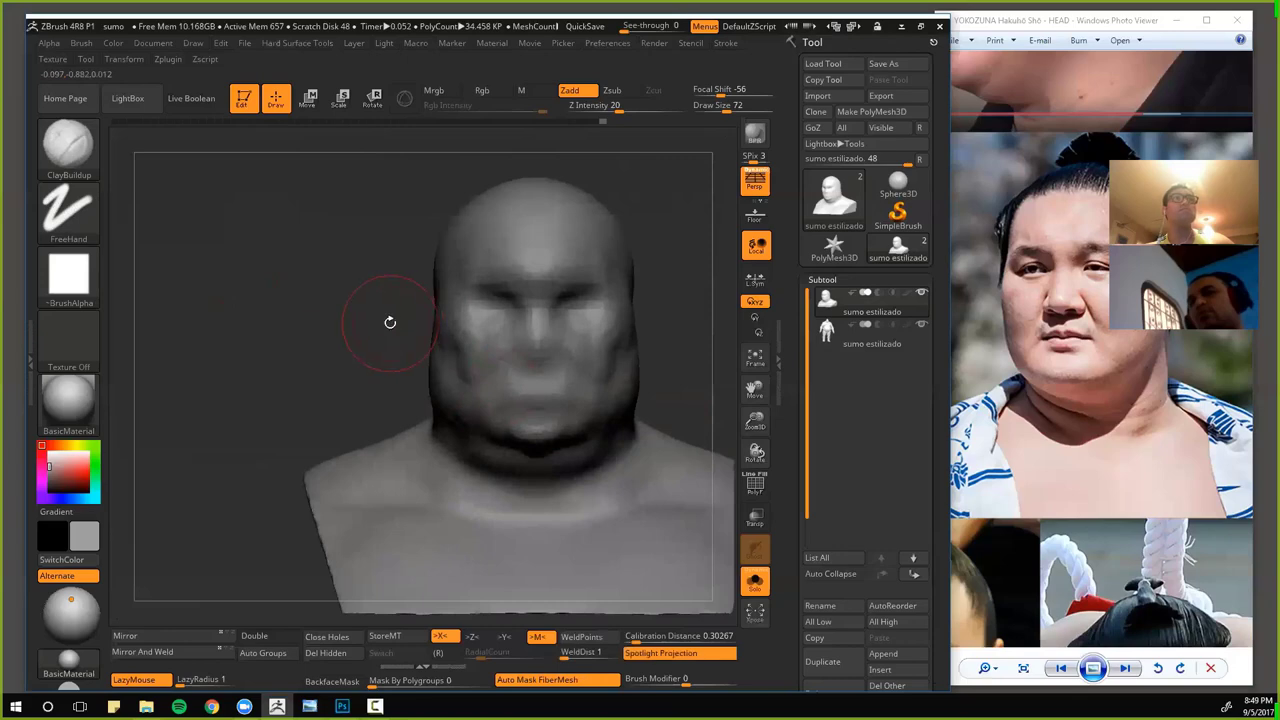
- Bring other wrestlers' face photos into view and adjust the sides of the head and jaw with the Move brush at size 140
drag(1082, 345, 1198, 613)
scroll(1083, 402, down, 3)
drag(1083, 402, 1160, 310)
click(176, 234)
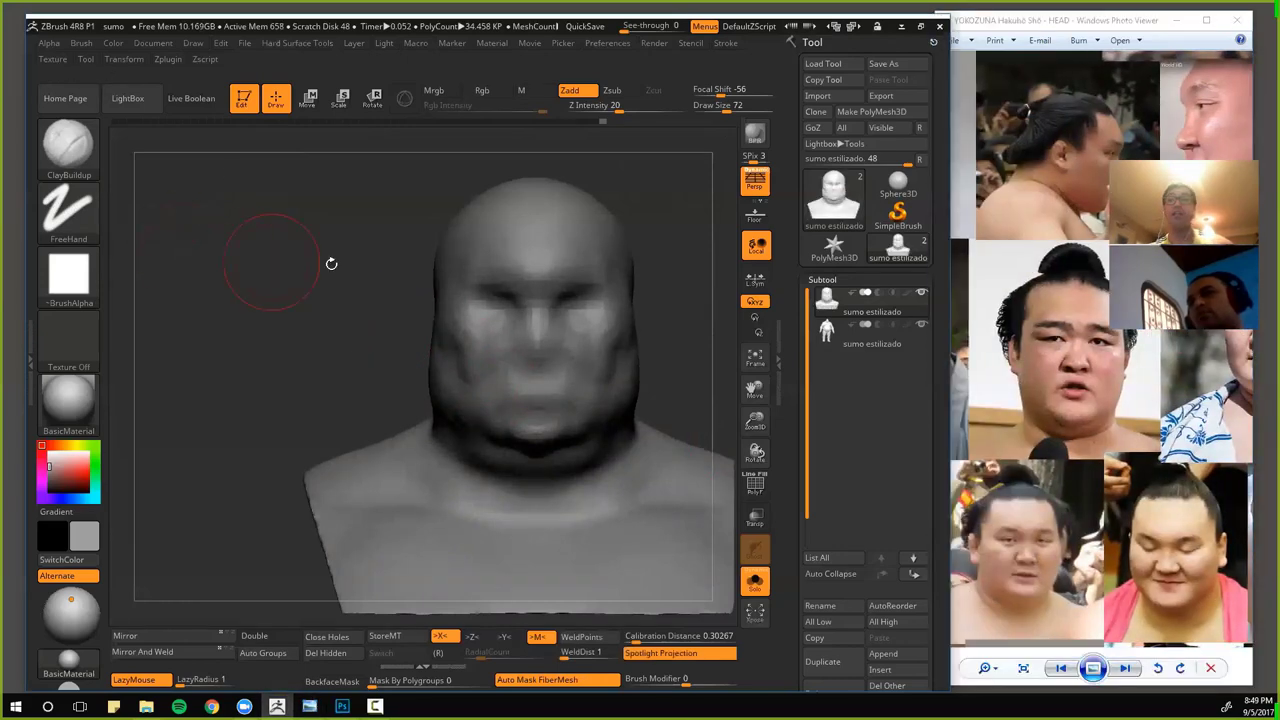
key(b)
key(m)
key(v)
key(bracketright)
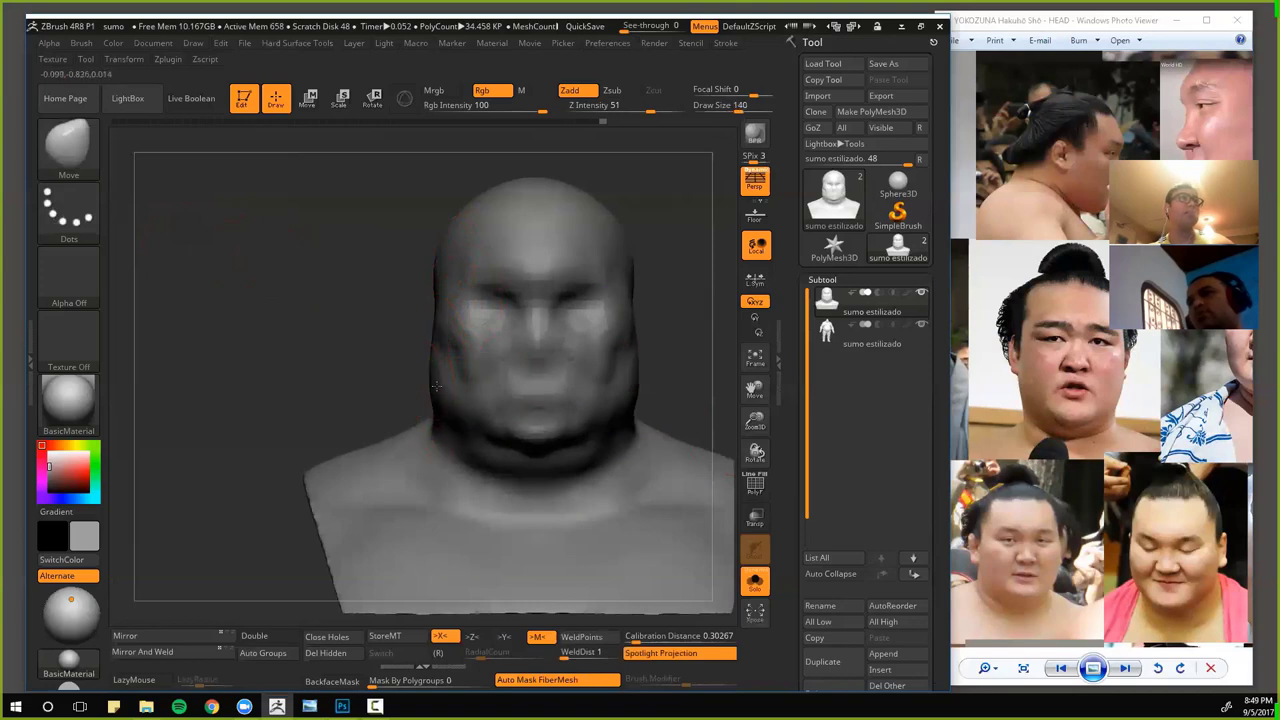
alt+drag(375, 351, 394, 384)
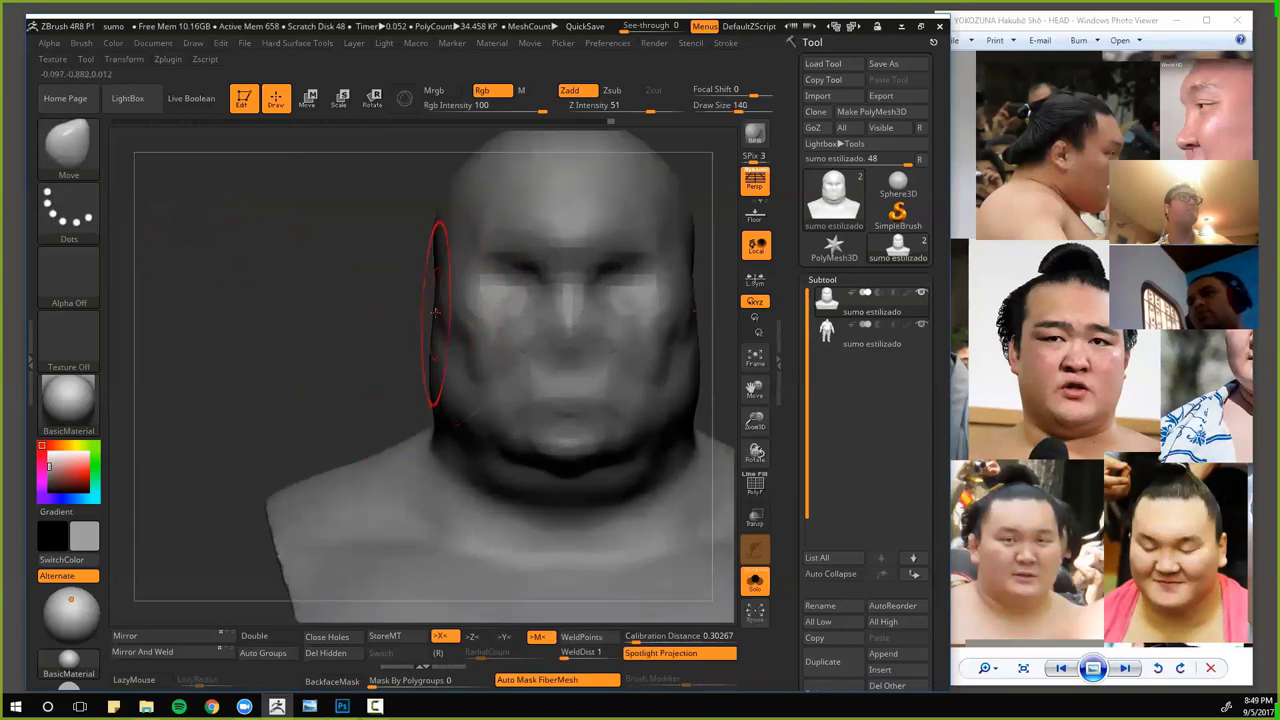
drag(400, 323, 428, 295)
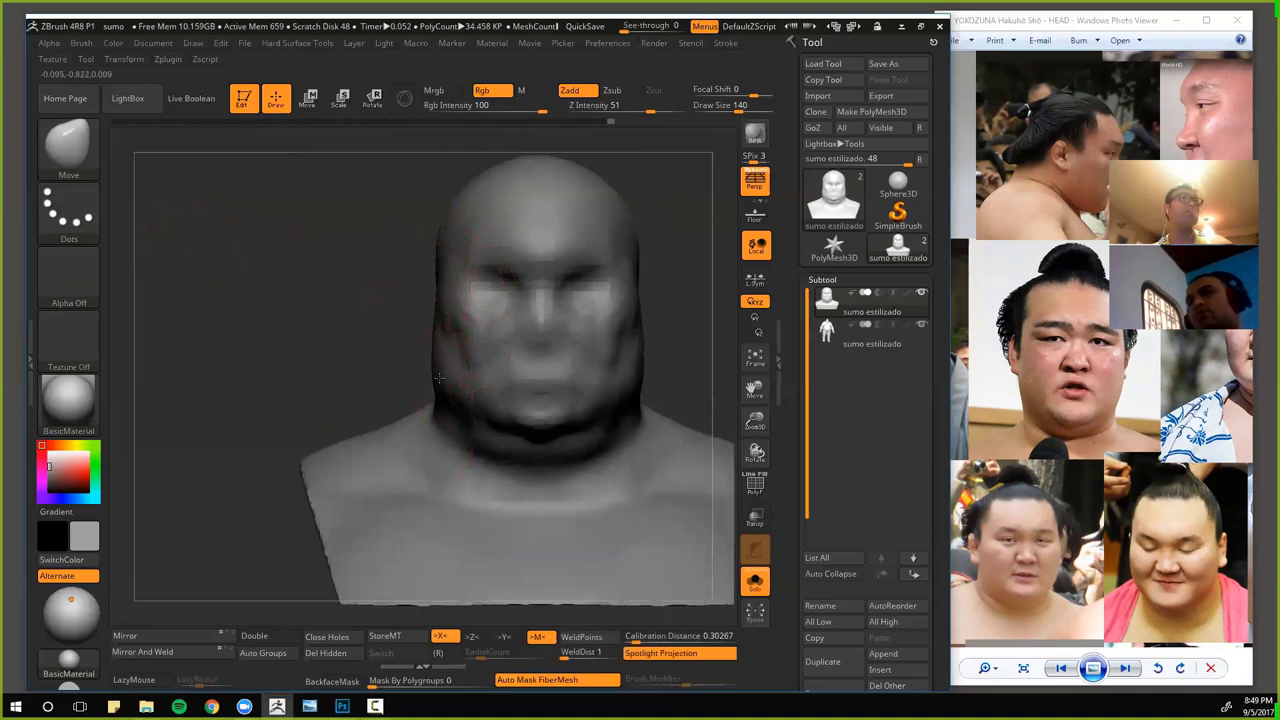
mouse_move(356, 374)
mouse_down()
mouse_move(400, 306)
mouse_move(379, 330)
mouse_move(385, 272)
mouse_up()
- Mask an ear shape on the side of the head, invert the mask and pull the ears outward with Transpose
key(ctrl)
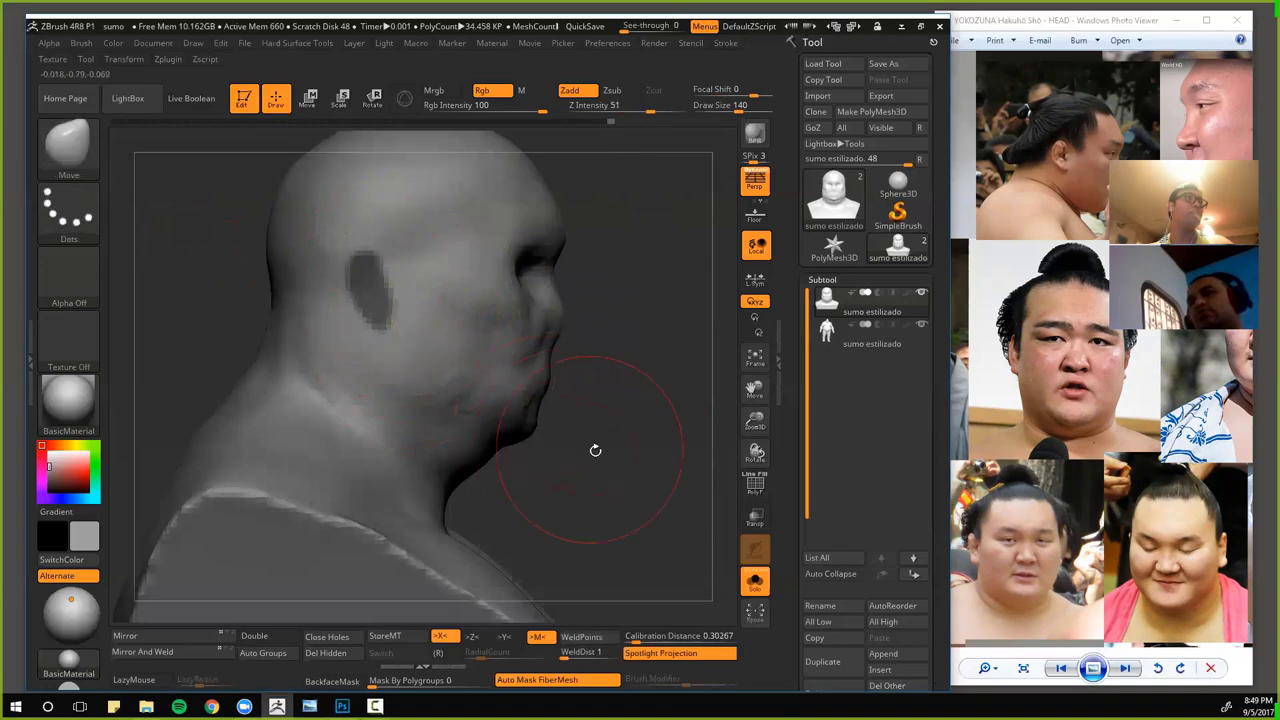
drag(594, 450, 500, 427)
ctrl+click(263, 280)
drag(259, 278, 342, 254)
click(371, 99)
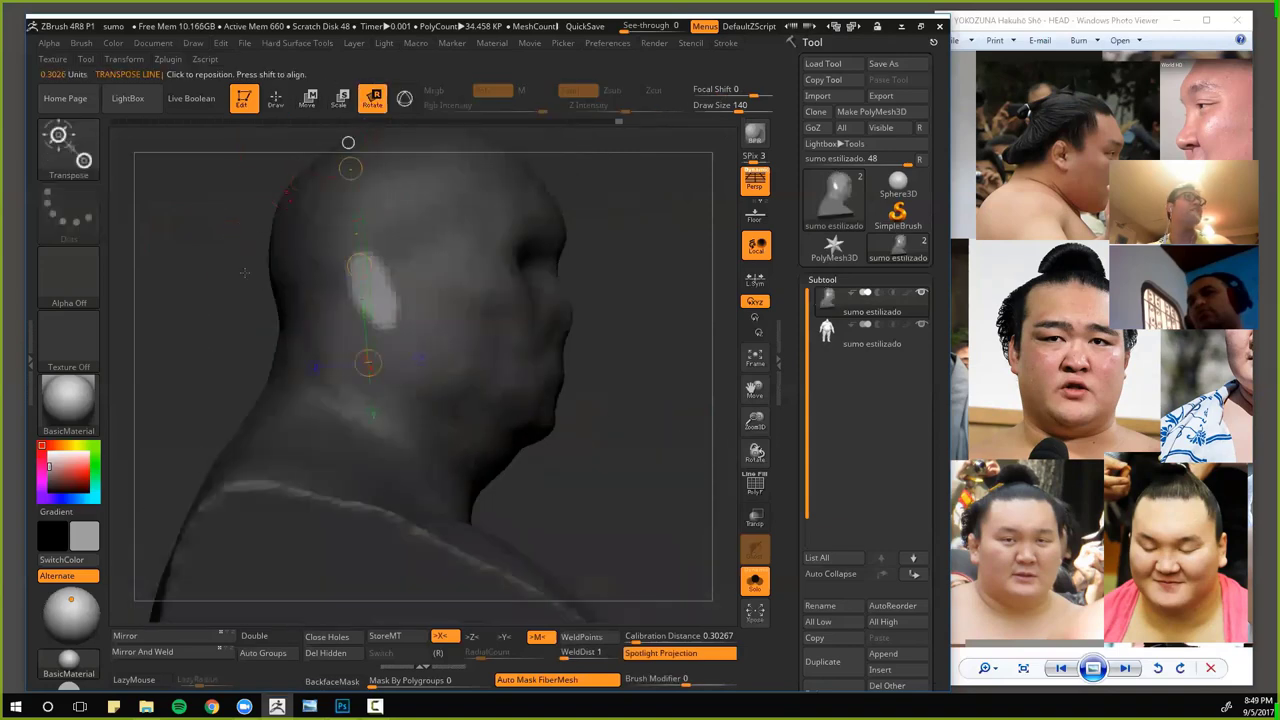
mouse_move(402, 316)
mouse_down()
mouse_move(388, 256)
mouse_move(510, 310)
mouse_move(618, 333)
mouse_move(540, 330)
mouse_up()
key(q)
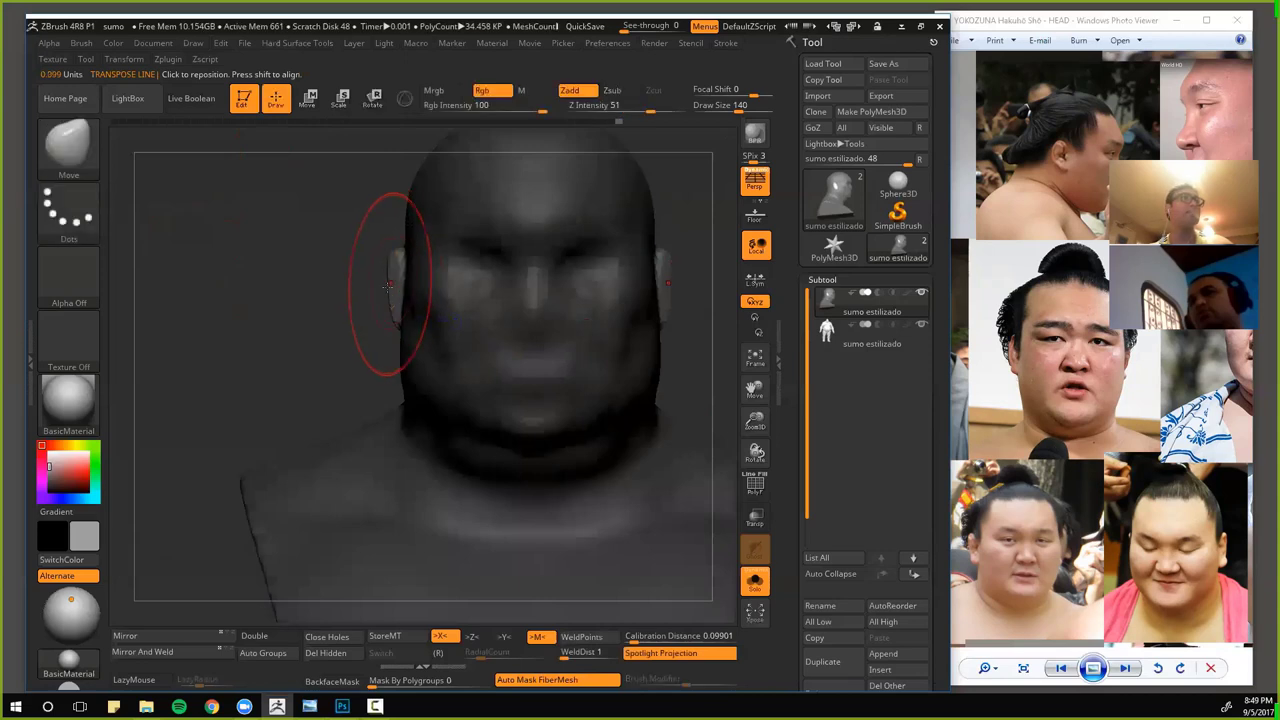
- Reshape the ears' outer contour from the front with the Move brush, using draw sizes 56 and 76
mouse_move(331, 294)
mouse_down()
mouse_move(357, 277)
mouse_move(315, 281)
mouse_up()
key(space)
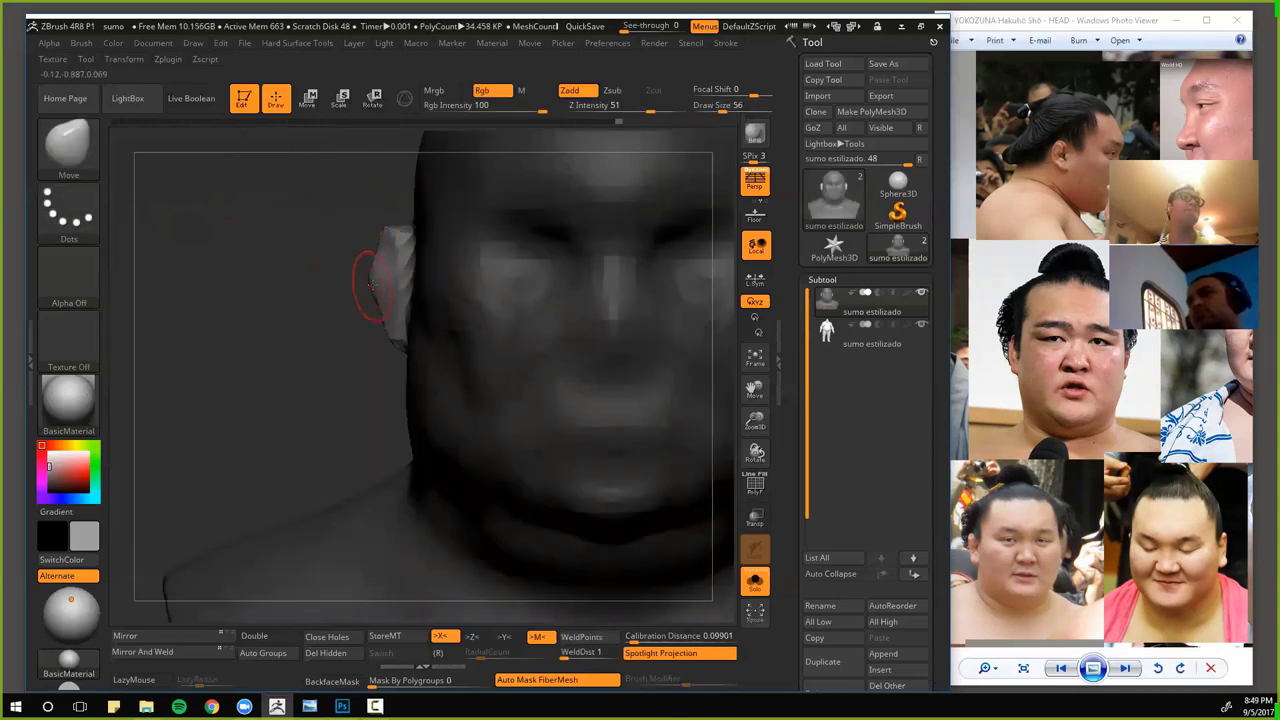
mouse_move(335, 366)
mouse_down()
mouse_move(414, 283)
mouse_move(382, 302)
mouse_up()
key(bracketright)
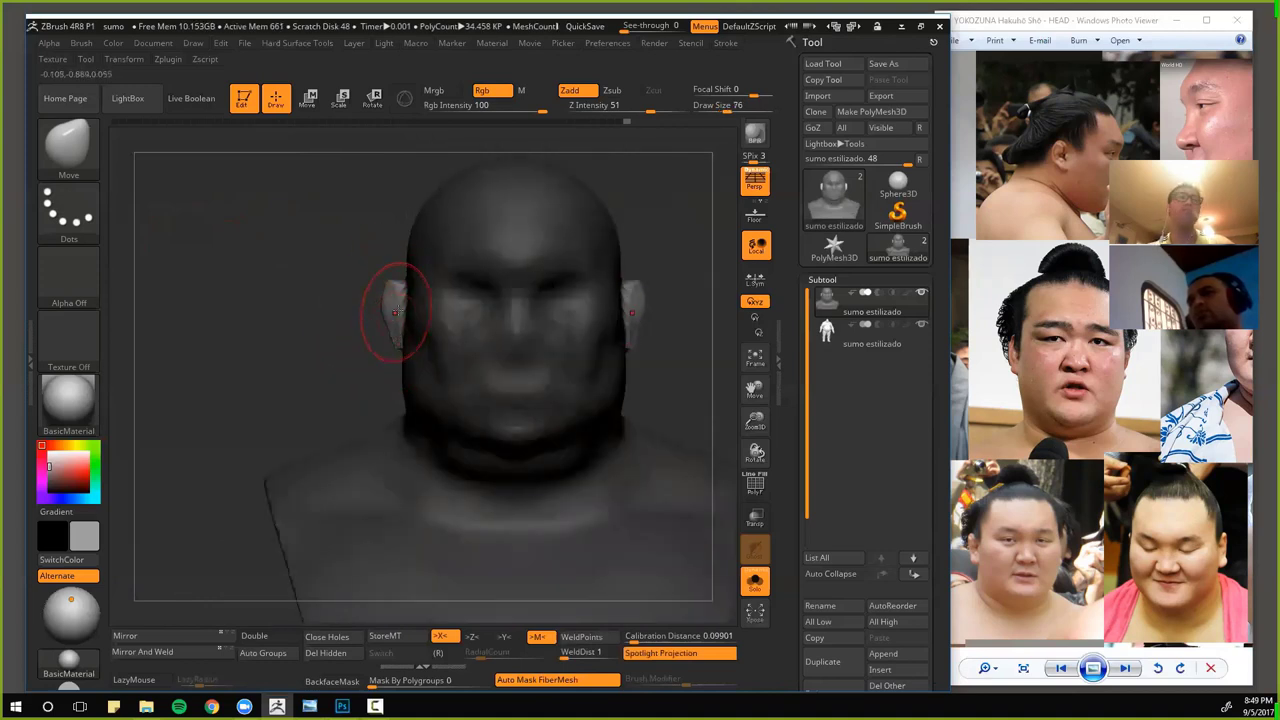
drag(385, 305, 386, 283)
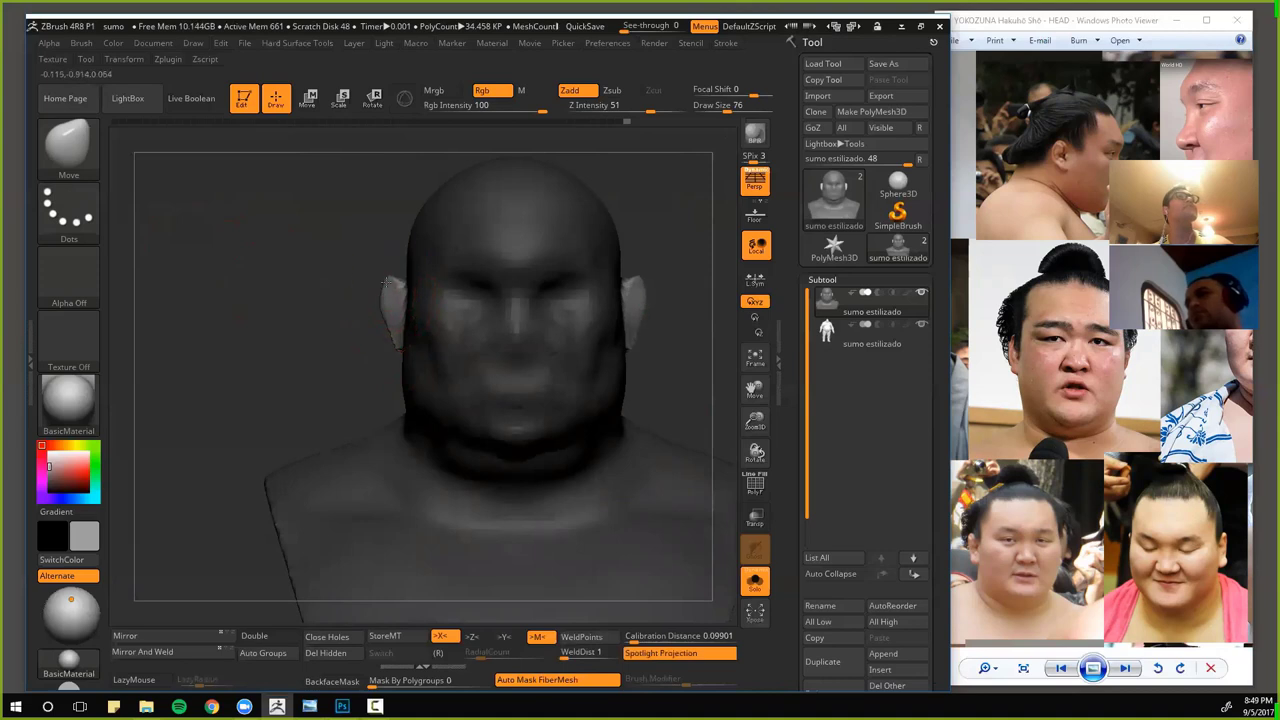
alt+drag(314, 347, 318, 390)
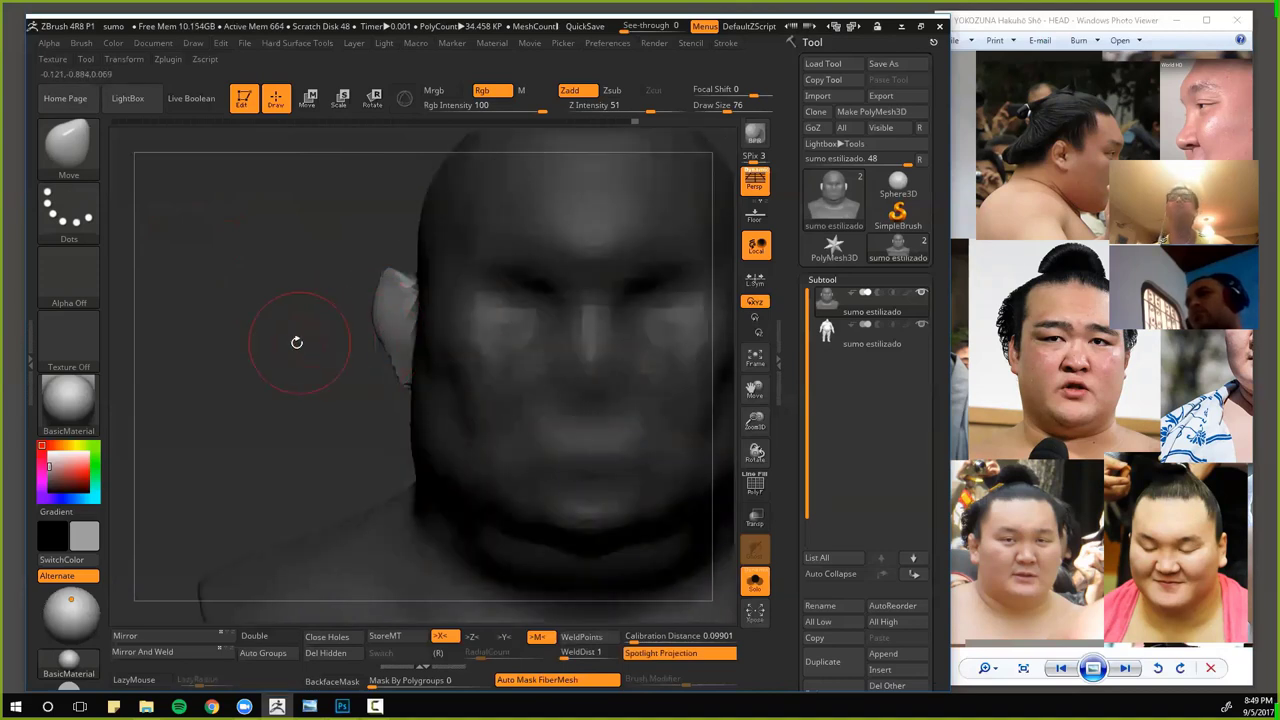
- Build up the ear's inner relief with ClayBuildup at draw size 76
key(b)
key(c)
key(b)
mouse_move(232, 336)
mouse_down()
mouse_move(300, 338)
mouse_move(268, 378)
mouse_move(366, 350)
mouse_up()
mouse_move(420, 290)
mouse_down()
mouse_move(438, 345)
mouse_move(428, 372)
mouse_up()
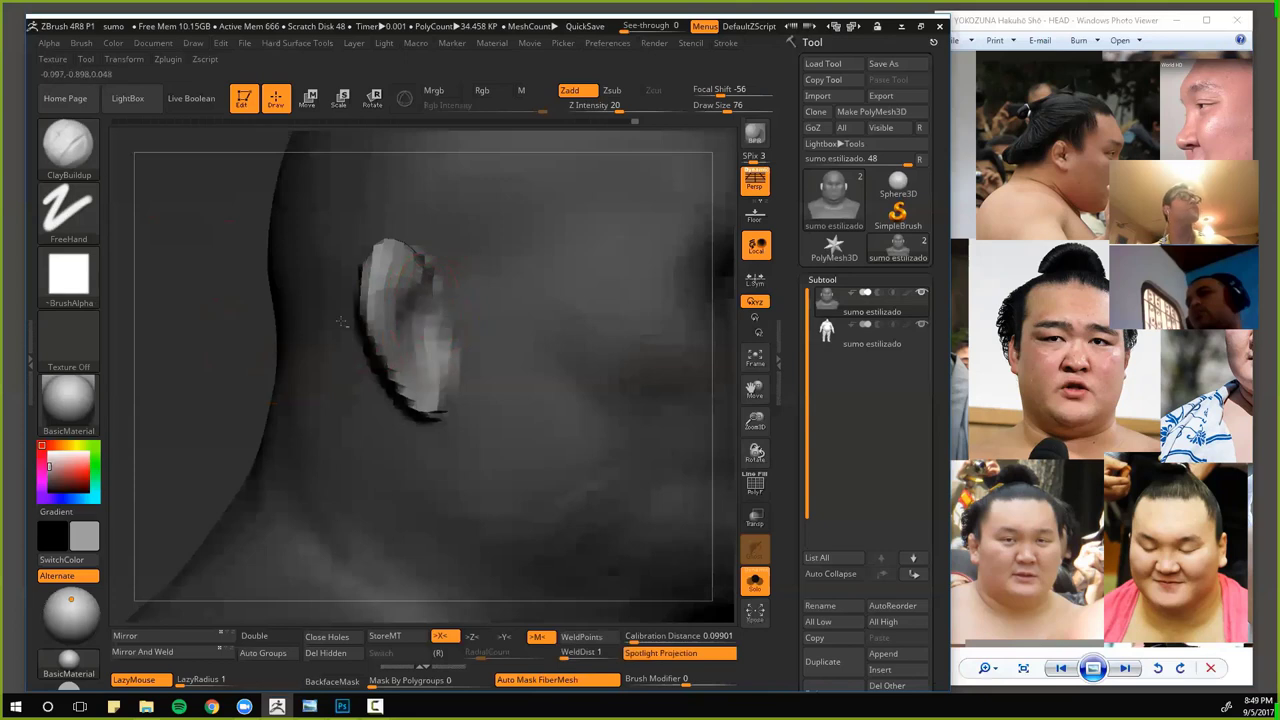
right_drag(450, 330, 361, 320)
drag(337, 330, 381, 326)
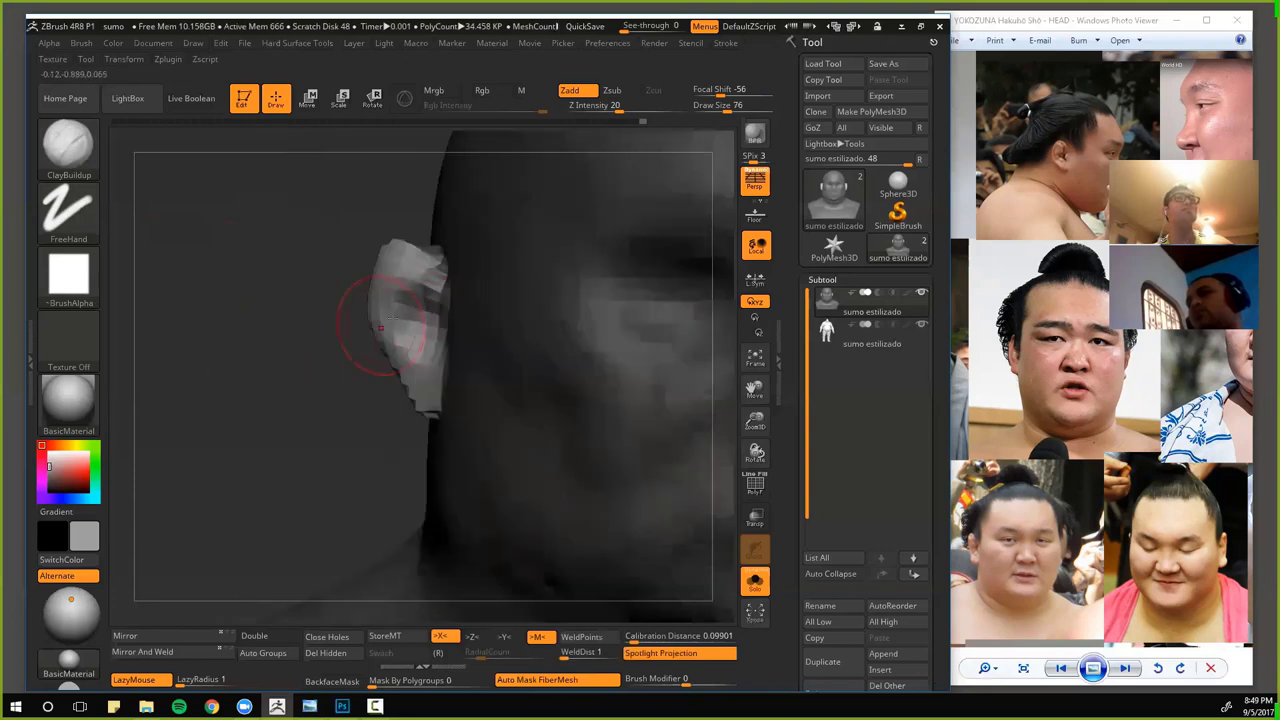
- Refine the upper rim and lobe of the ears with the Move brush at size 76
key(b)
key(m)
key(v)
drag(421, 264, 412, 252)
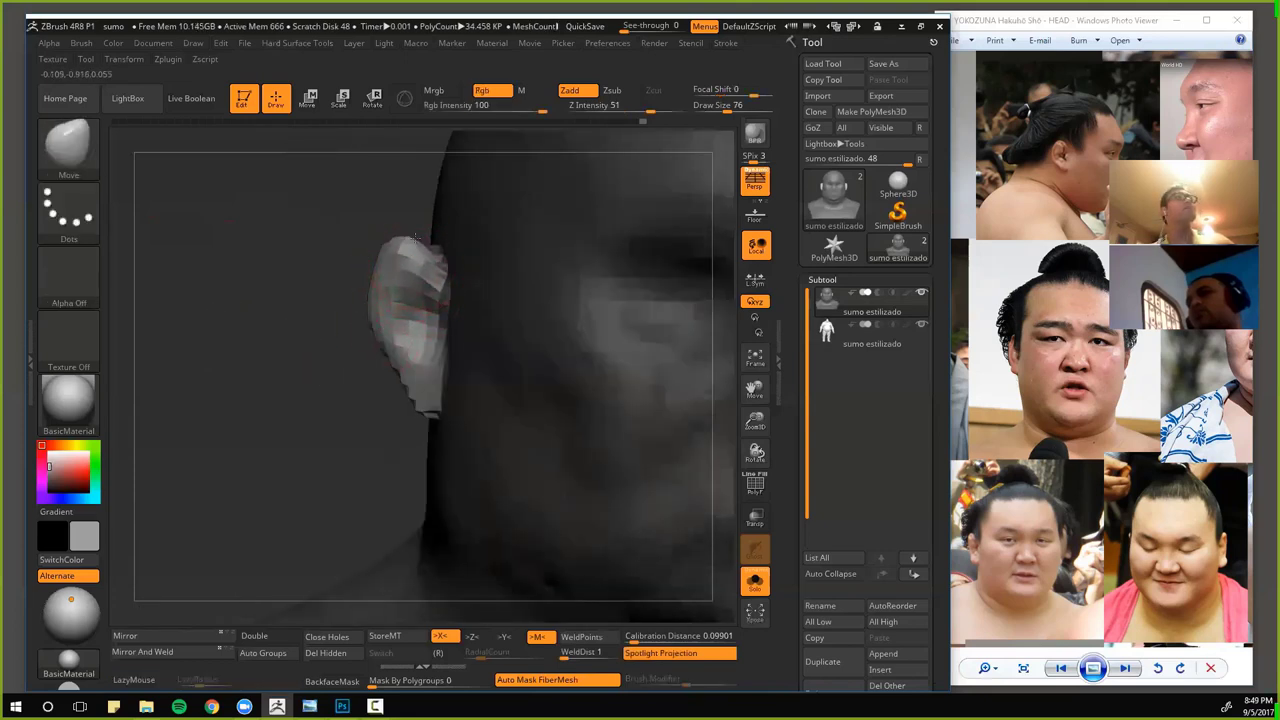
drag(418, 386, 369, 391)
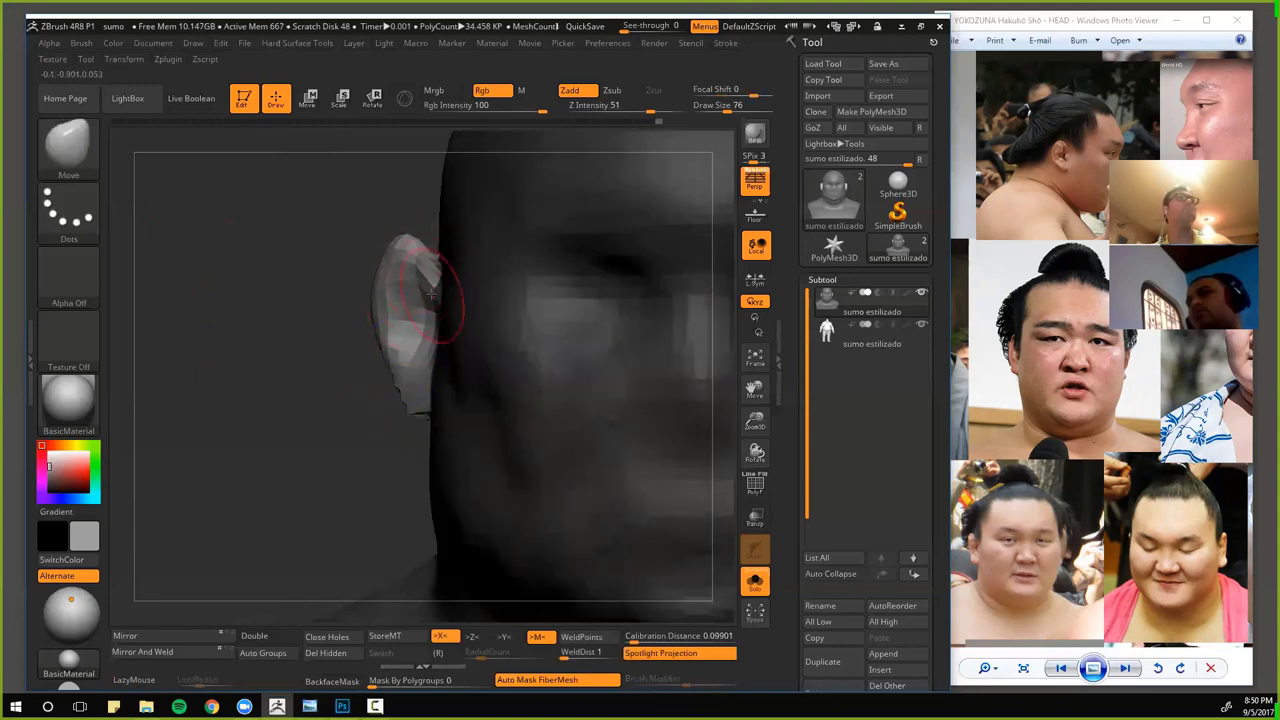
drag(307, 357, 404, 348)
drag(230, 333, 181, 346)
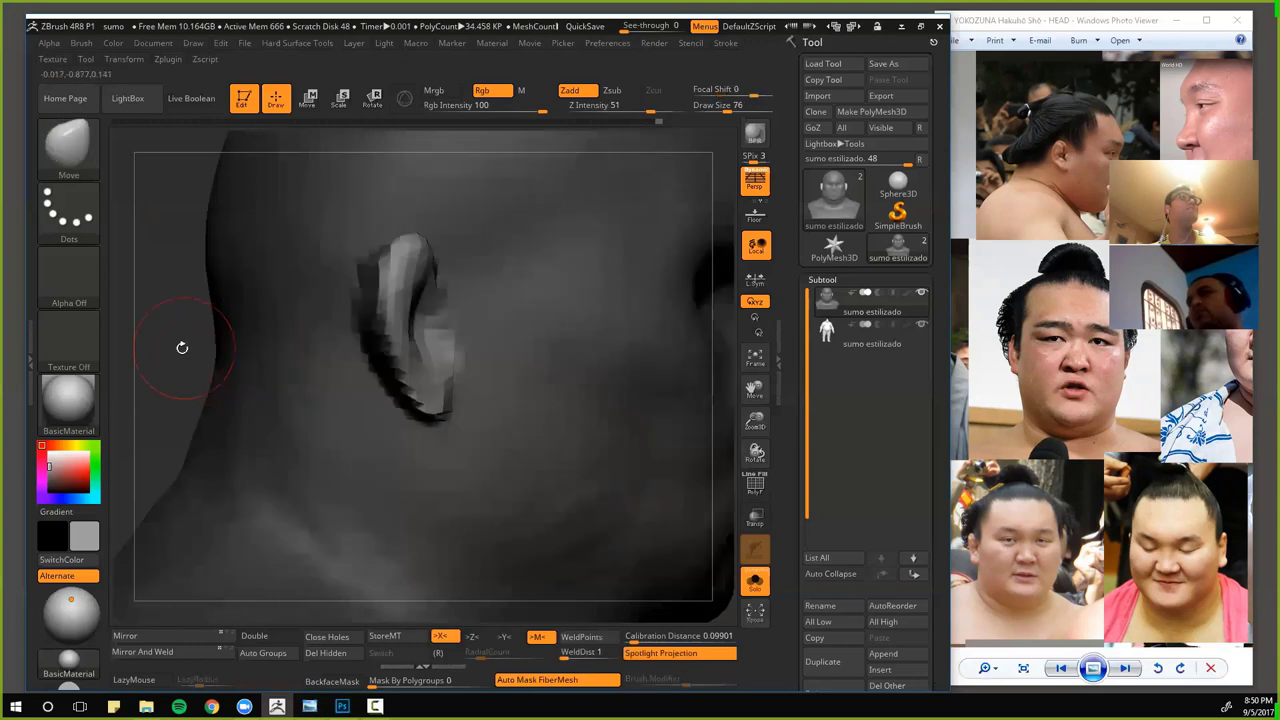
- Widen and reposition the ear in profile with the Move brush at size 96, comparing it with the whole head
alt+drag(247, 249, 295, 273)
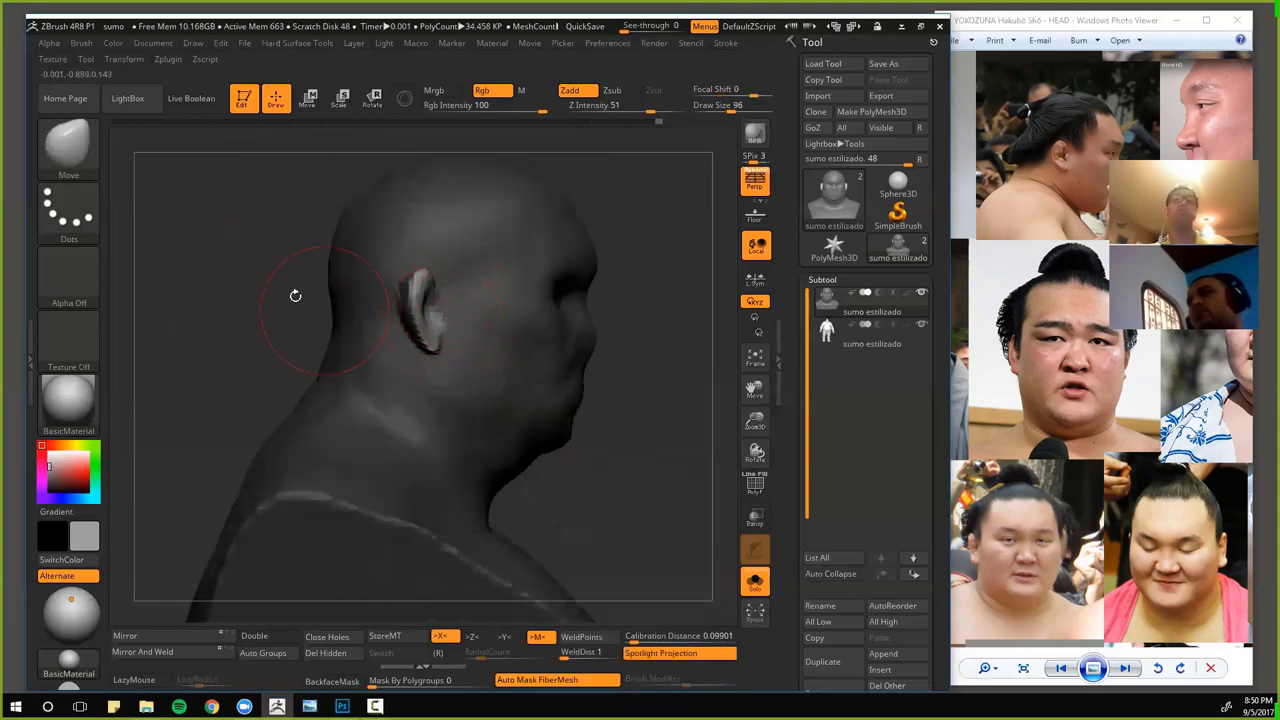
ctrl+click(265, 260)
ctrl+click(290, 305)
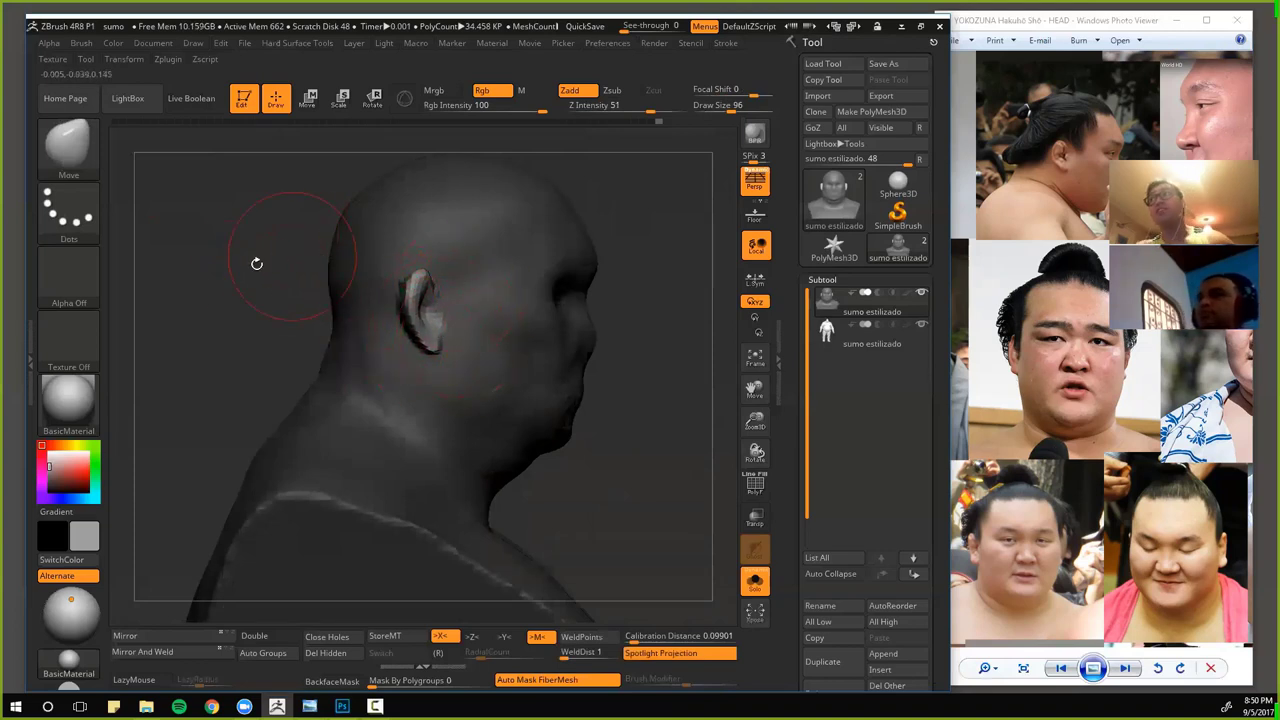
drag(263, 268, 311, 297)
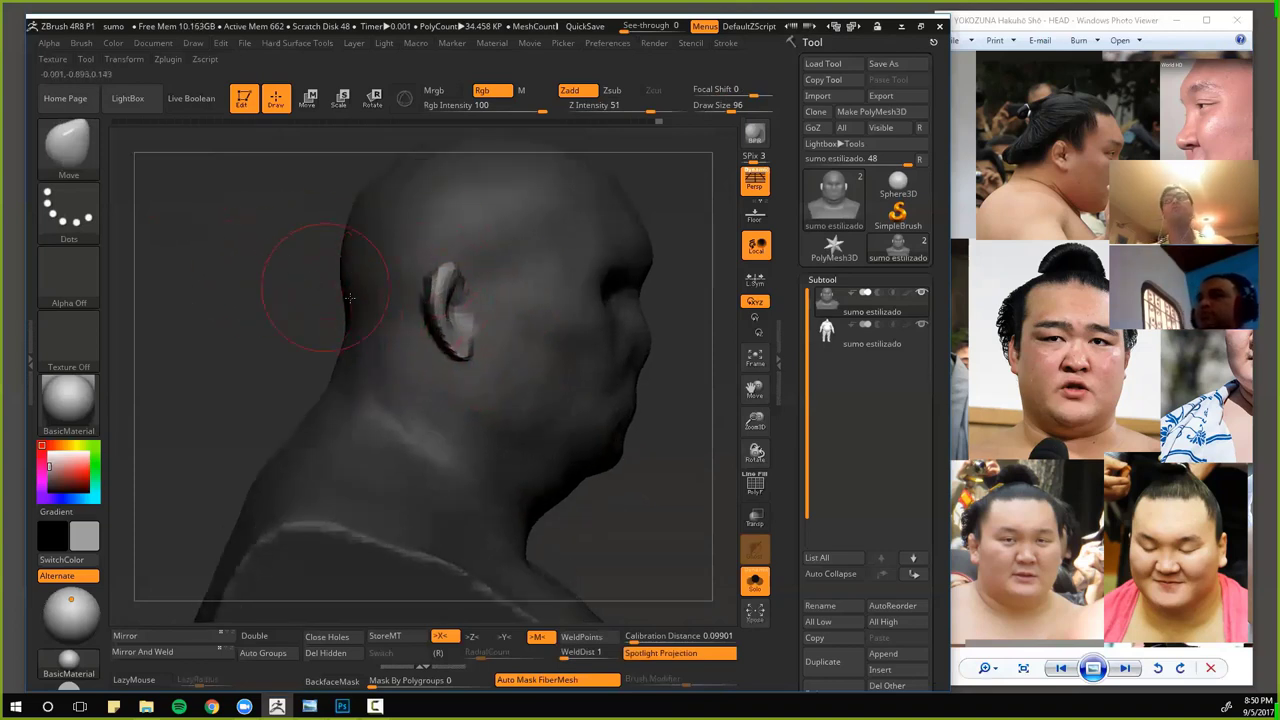
ctrl+click(276, 288)
key(ctrl+z)
drag(436, 312, 426, 314)
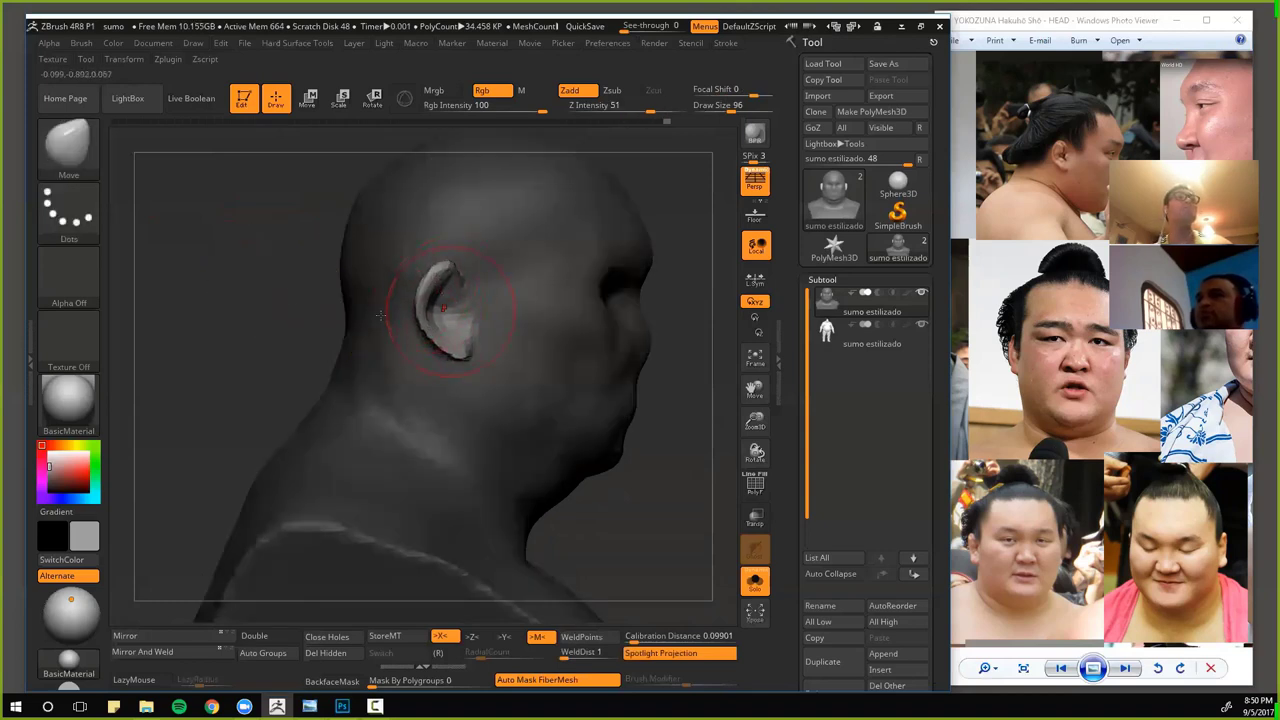
shift+drag(328, 314, 255, 312)
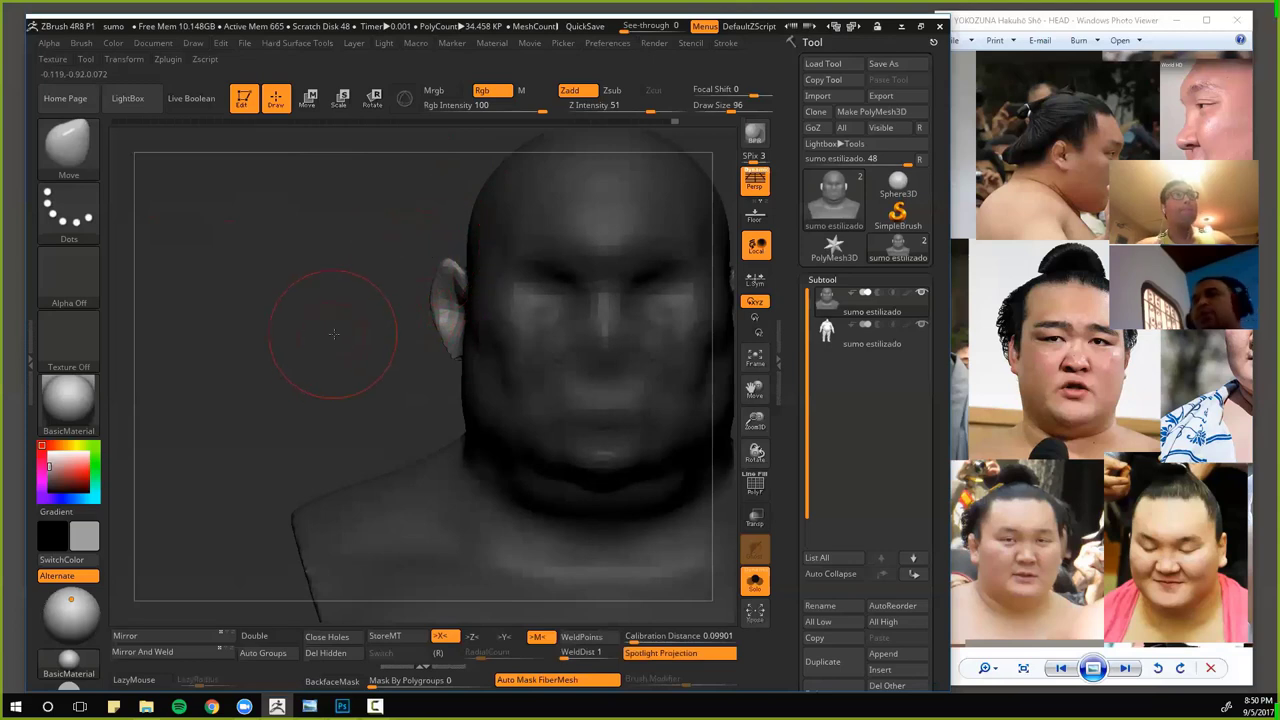
- Refine the ears' upper rim and outer edge from the front with the Move brush at size 65
mouse_move(331, 334)
alt+mouse_down()
mouse_move(393, 326)
mouse_move(377, 354)
mouse_move(447, 372)
alt+mouse_up()
key(space)
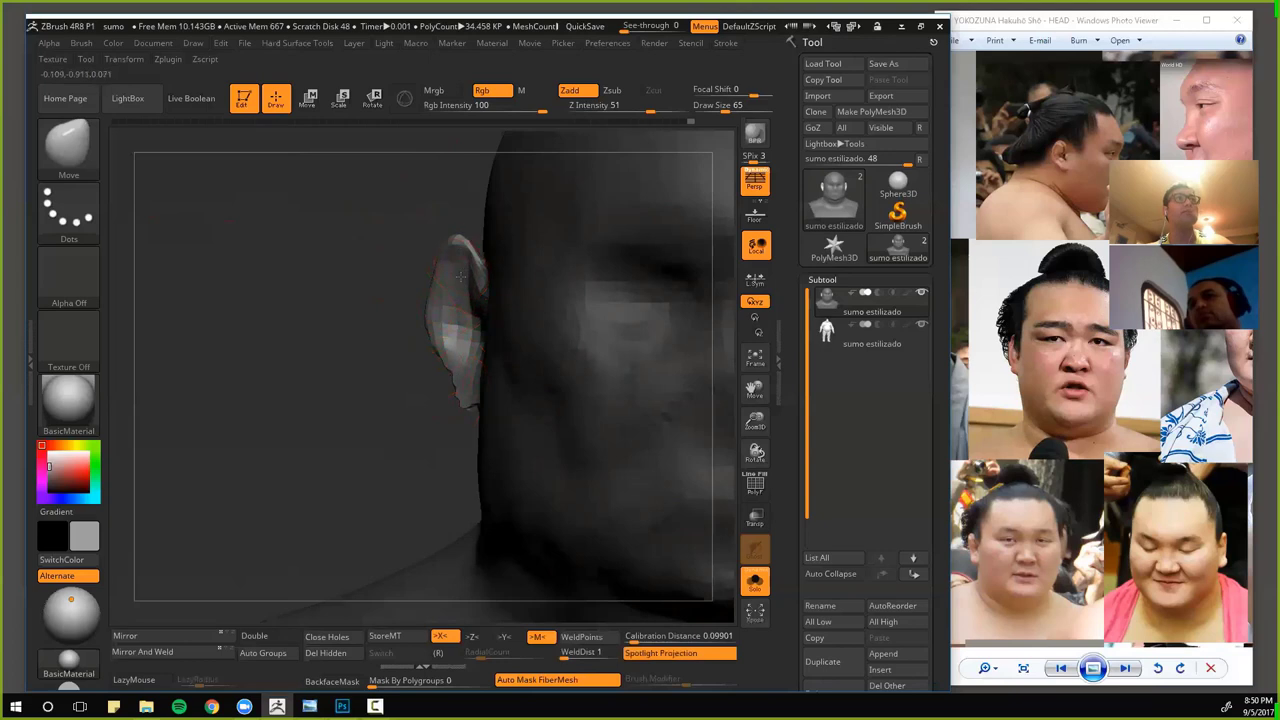
drag(403, 297, 351, 306)
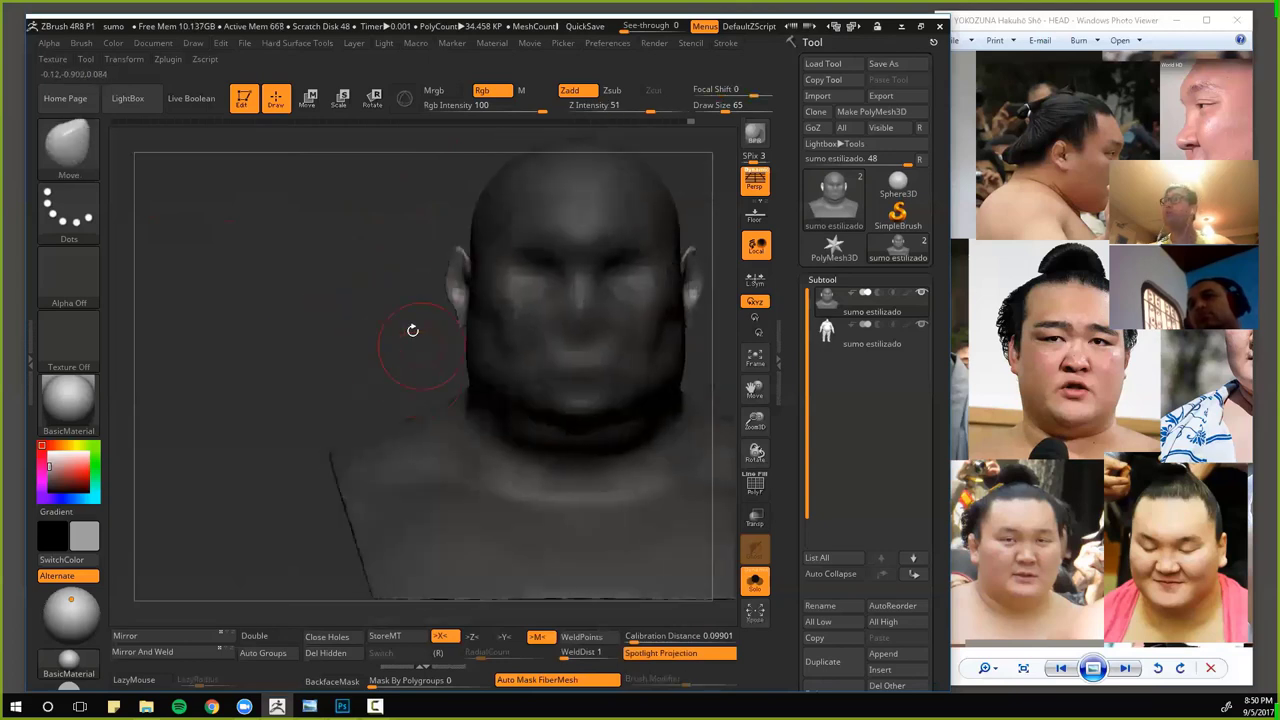
- Clear the mask and adjust the ears and the sides of the jaw with the Move brush at size 133
mouse_move(422, 330)
mouse_down()
mouse_move(337, 363)
mouse_move(337, 329)
mouse_move(428, 367)
mouse_move(434, 336)
mouse_up()
mouse_move(329, 335)
alt+mouse_down()
mouse_move(309, 289)
mouse_move(354, 364)
alt+mouse_up()
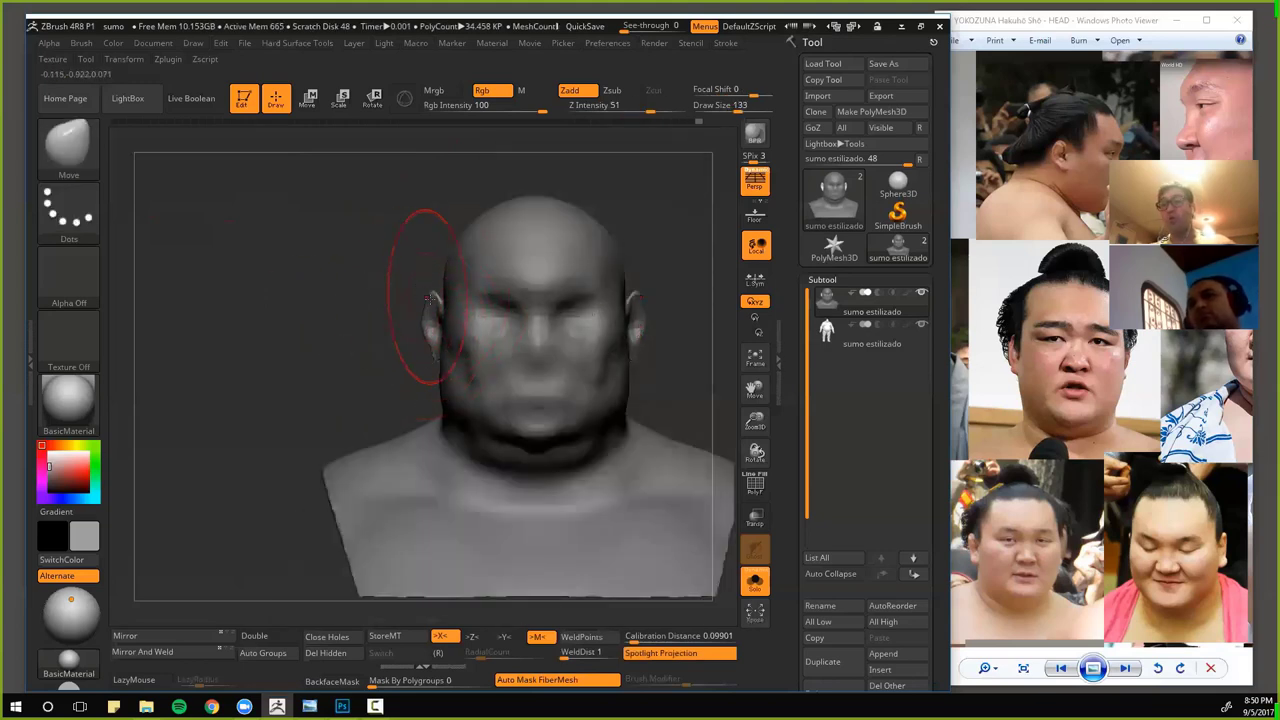
drag(430, 335, 436, 336)
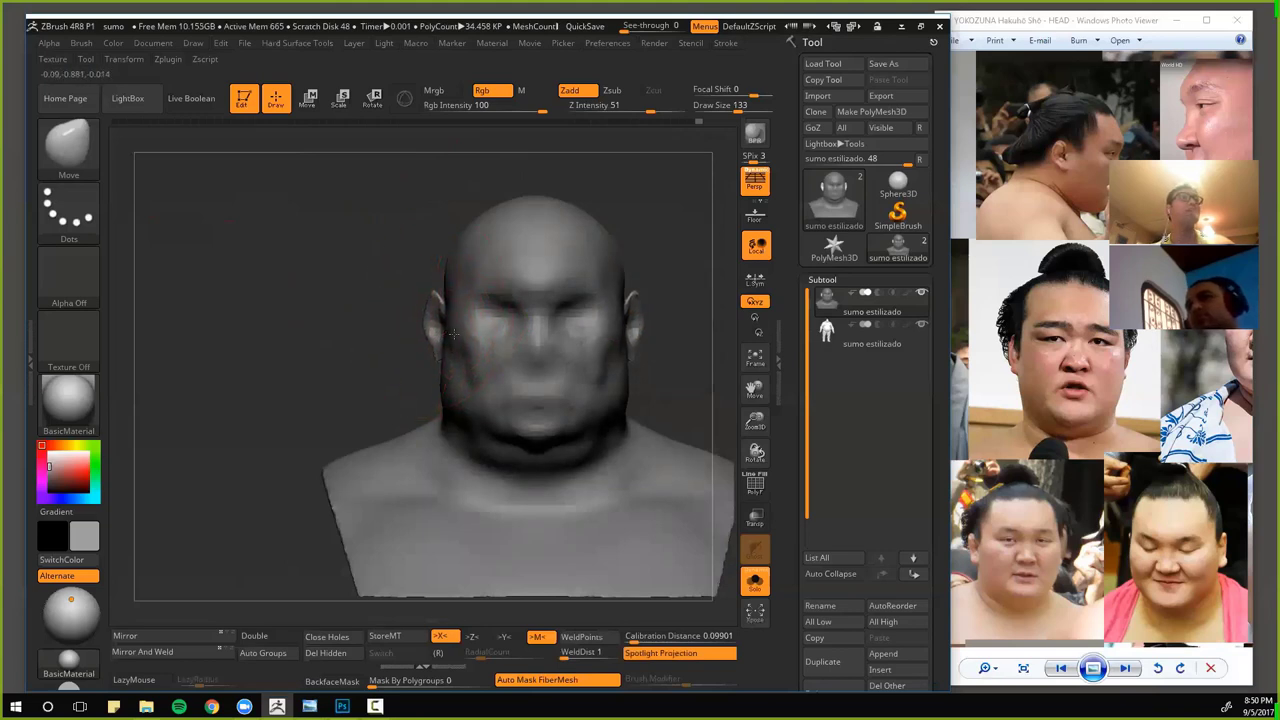
ctrl+right_drag(453, 334, 450, 426)
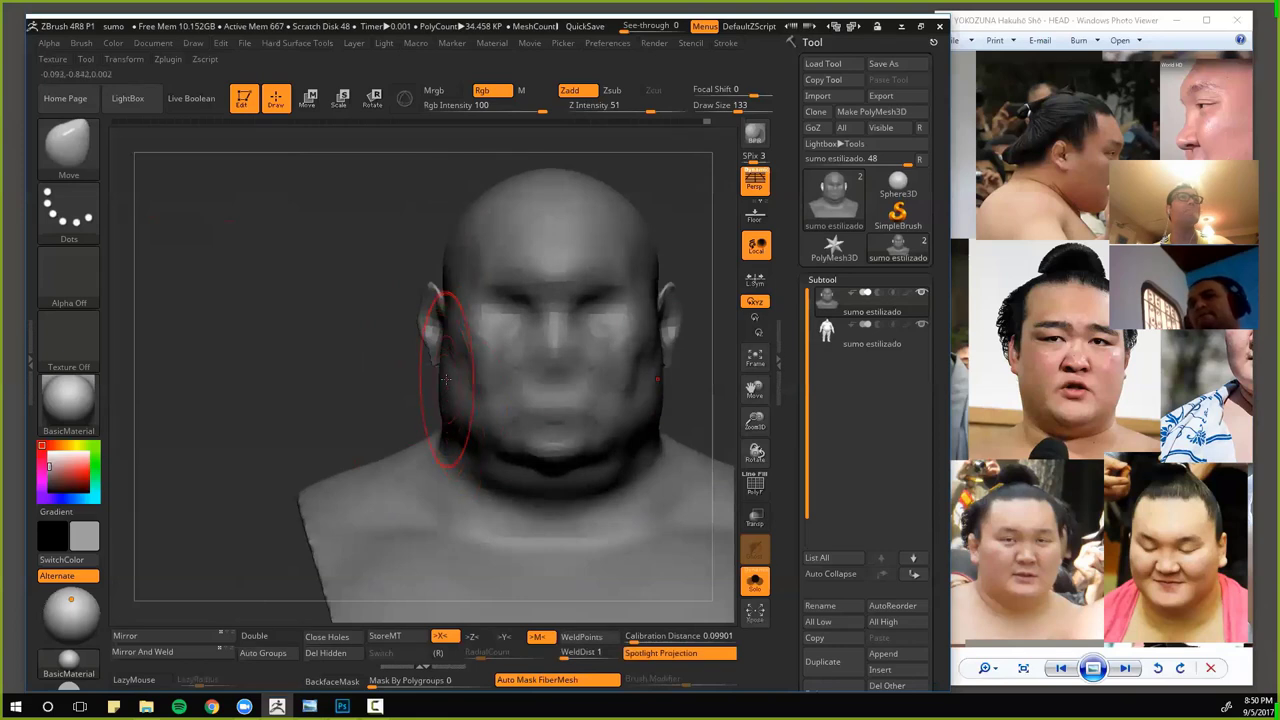
mouse_move(397, 411)
mouse_down()
mouse_move(422, 447)
mouse_move(514, 457)
mouse_up()
- Mask the head, lower the unmasked shoulders with Transpose to lengthen the neck, and clear the mask
mouse_move(636, 482)
ctrl+mouse_down()
mouse_move(412, 390)
mouse_move(681, 363)
mouse_move(646, 431)
mouse_move(477, 434)
ctrl+mouse_up()
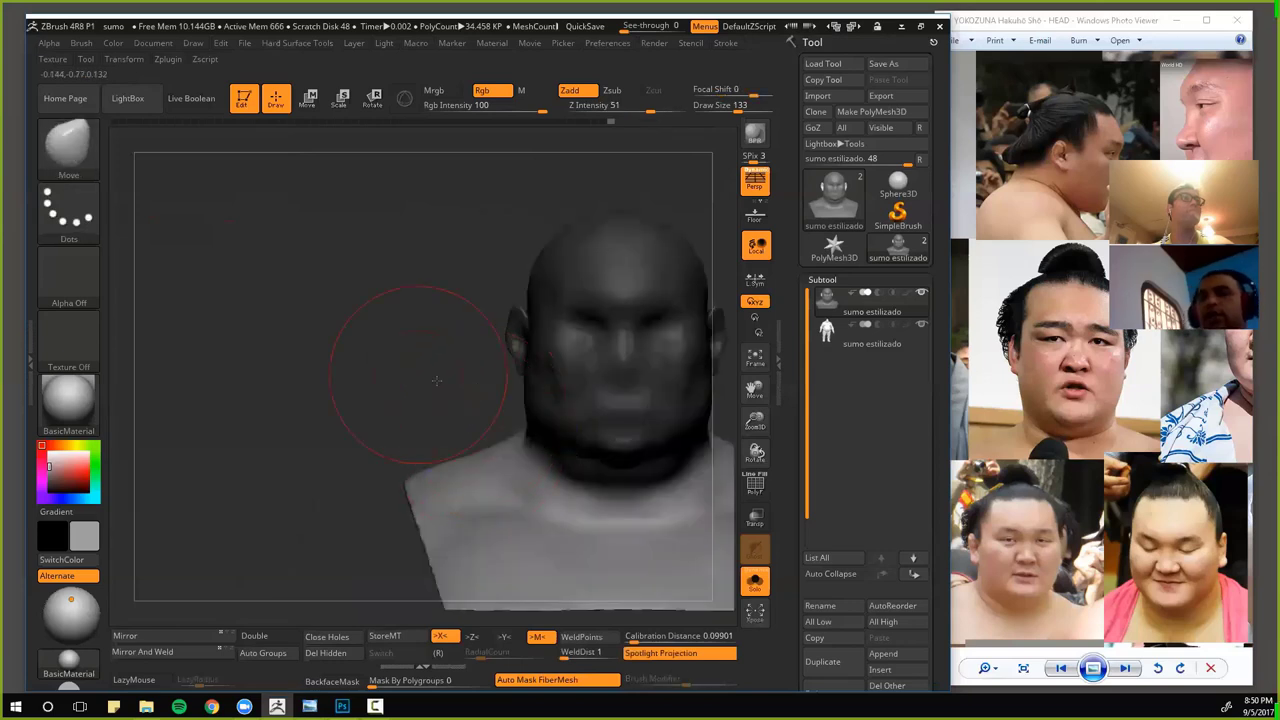
mouse_move(371, 366)
mouse_down()
mouse_move(637, 462)
mouse_move(525, 463)
mouse_move(440, 150)
mouse_move(645, 410)
mouse_move(377, 358)
mouse_move(354, 306)
mouse_up()
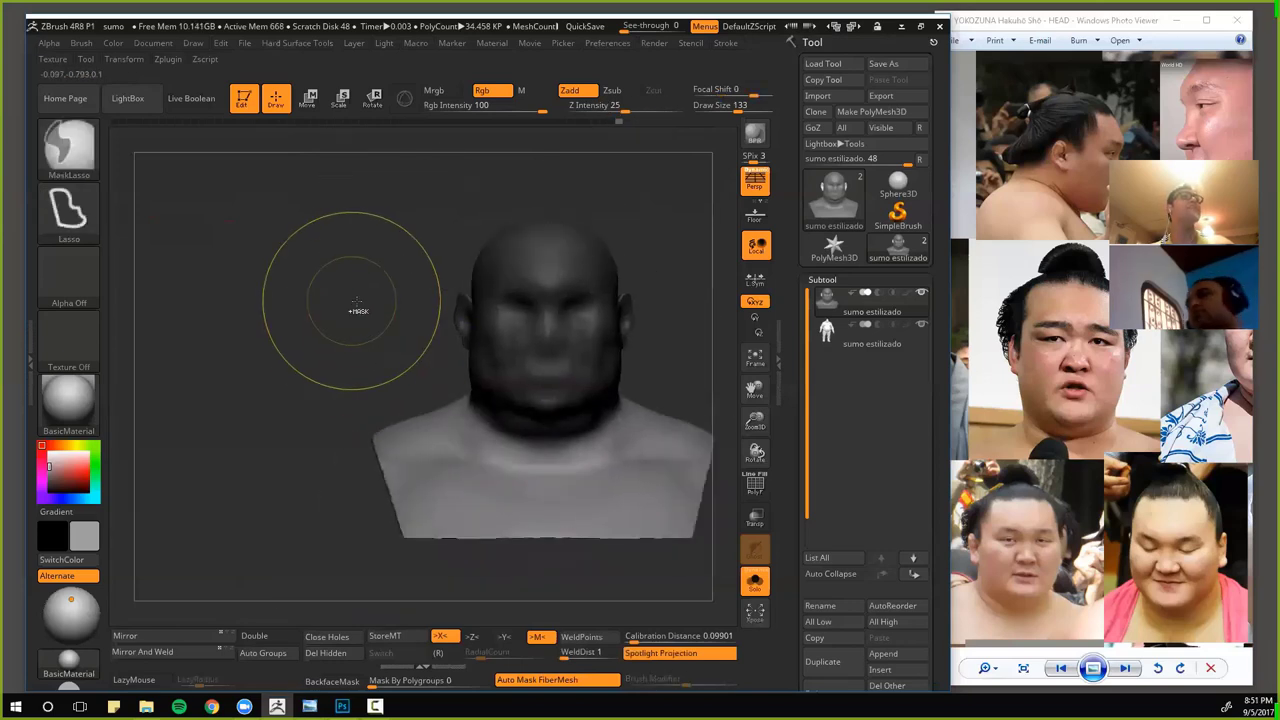
ctrl+click(353, 303)
ctrl+click(340, 234)
click(307, 98)
shift+drag(507, 405, 507, 275)
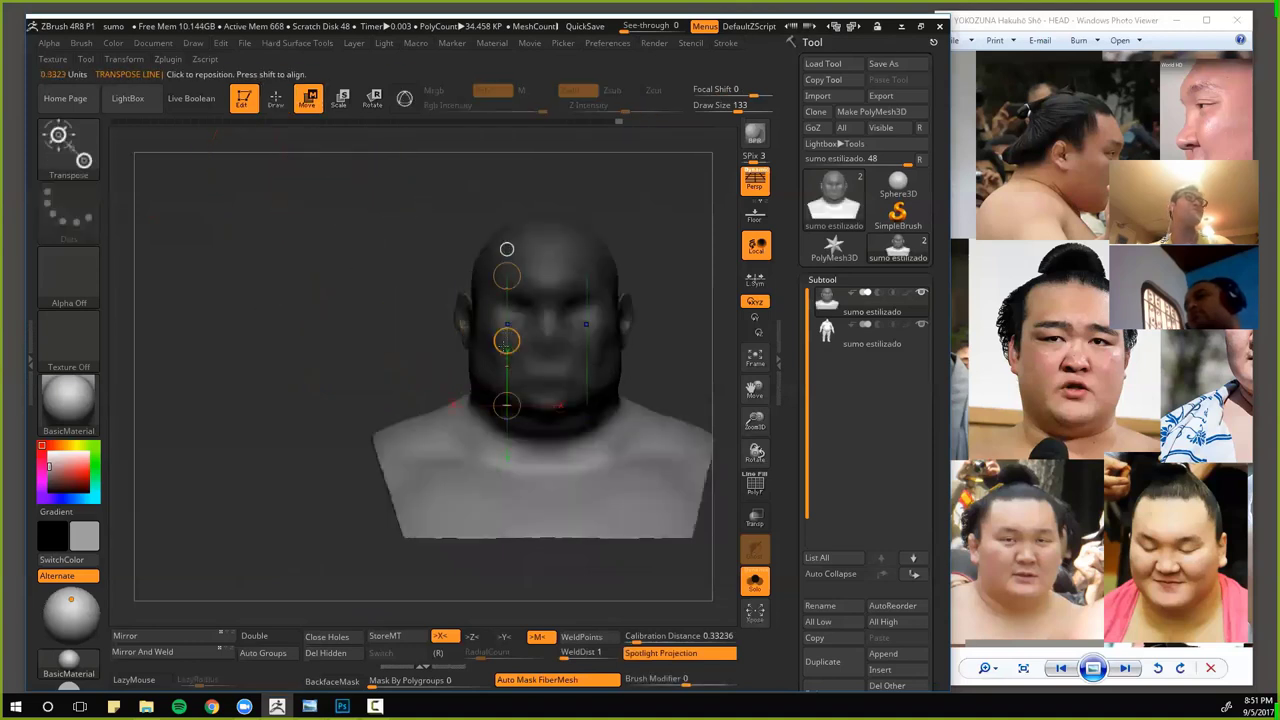
mouse_move(507, 342)
mouse_down()
mouse_move(507, 354)
mouse_move(507, 343)
mouse_up()
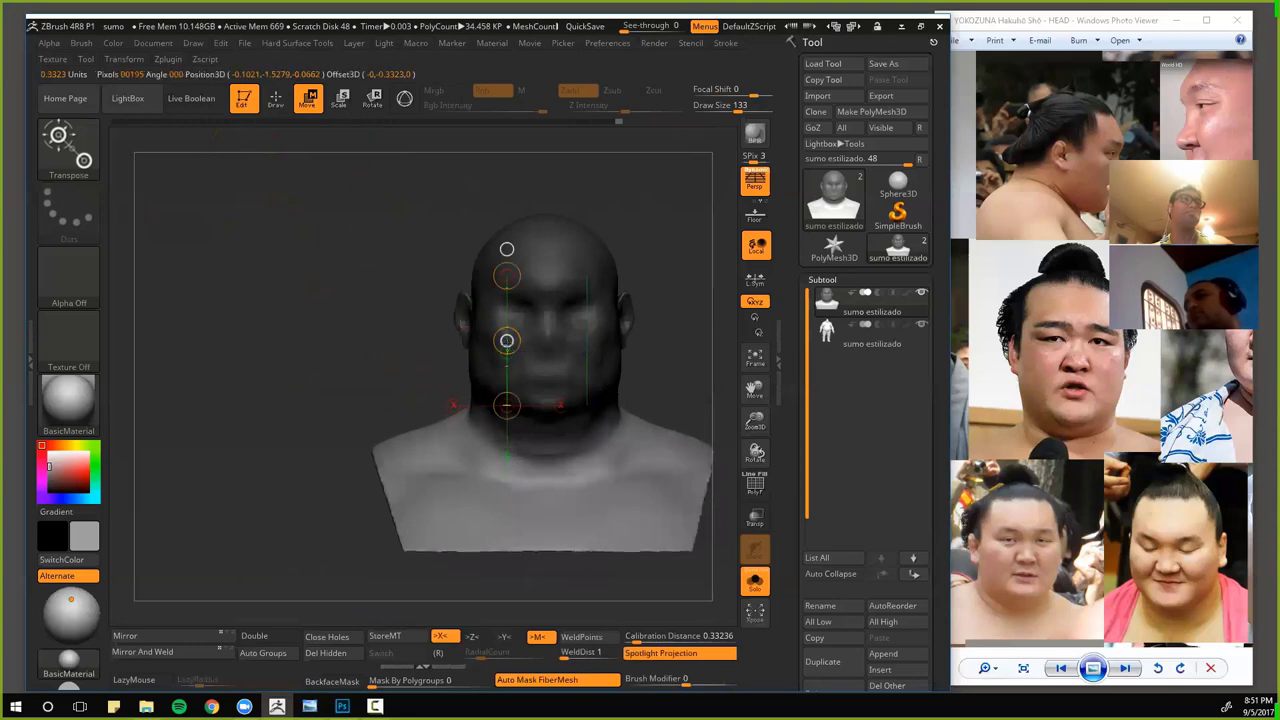
ctrl+drag(394, 257, 412, 280)
key(q)
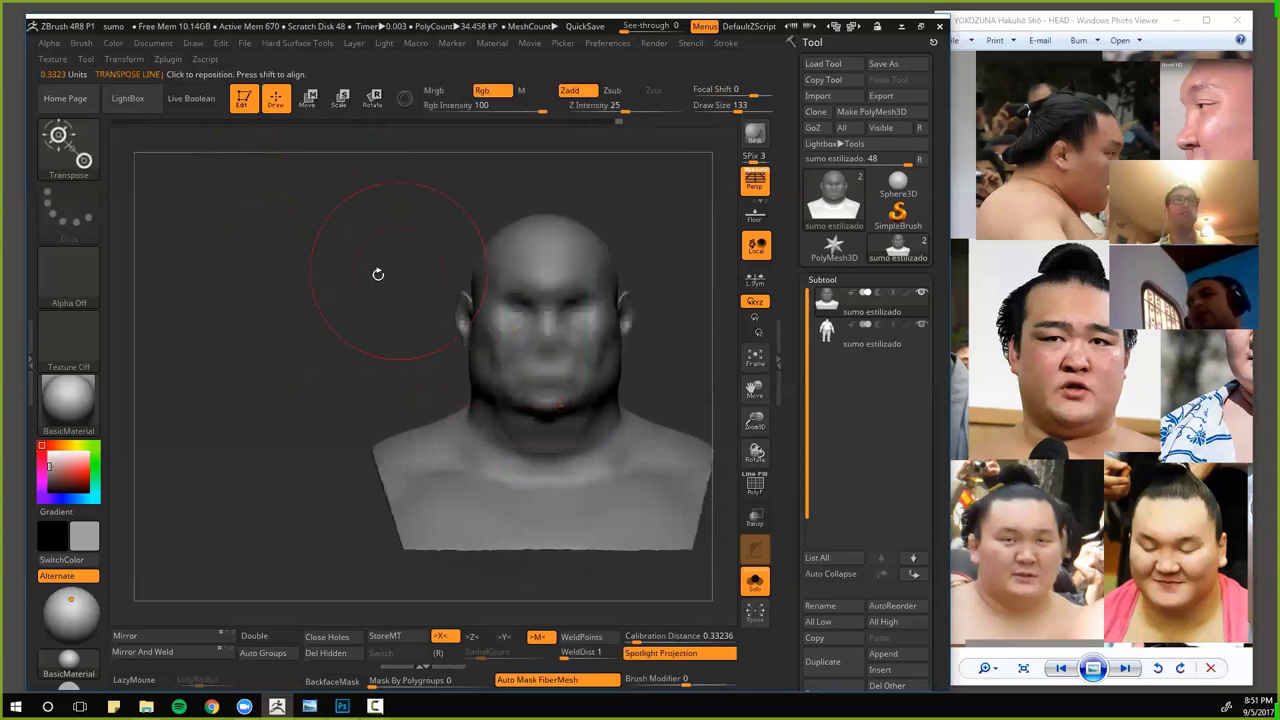
- Build up the fat roll under the jaw and around the neck with ClayBuildup at size 133
mouse_move(260, 287)
mouse_down()
mouse_move(304, 290)
mouse_move(286, 329)
mouse_move(263, 320)
mouse_move(306, 298)
mouse_up()
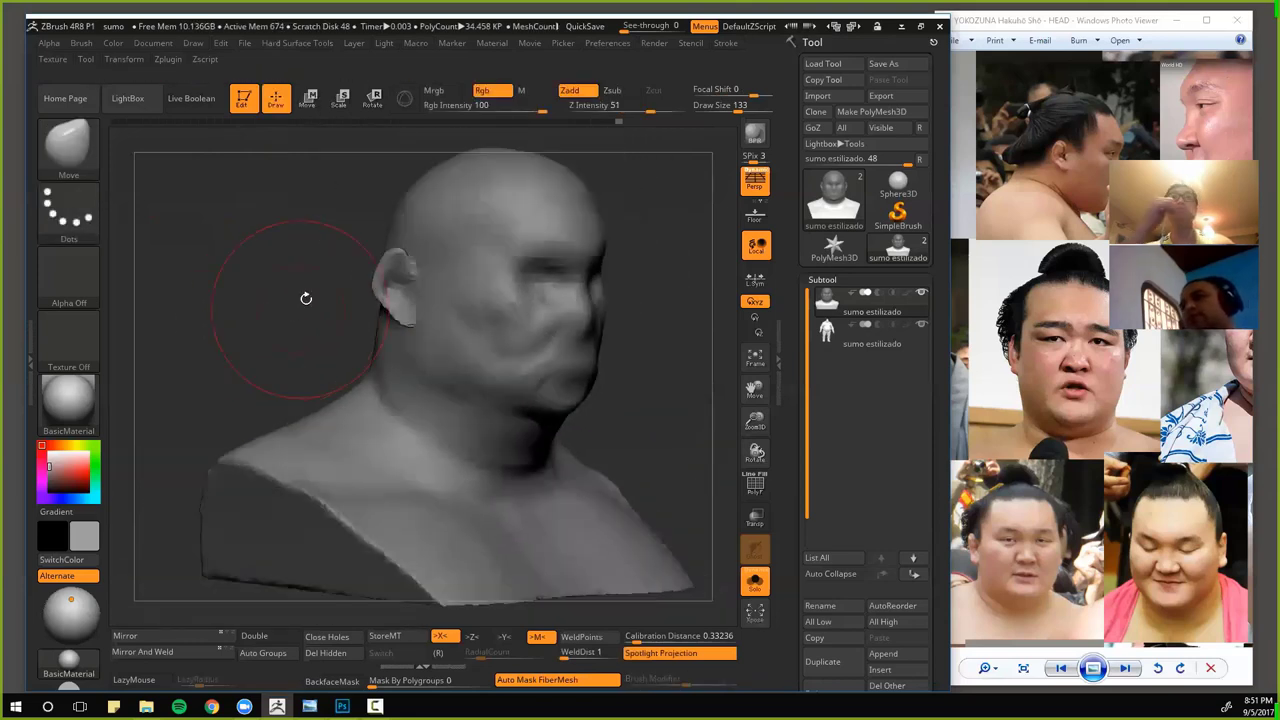
key(b)
key(c)
key(b)
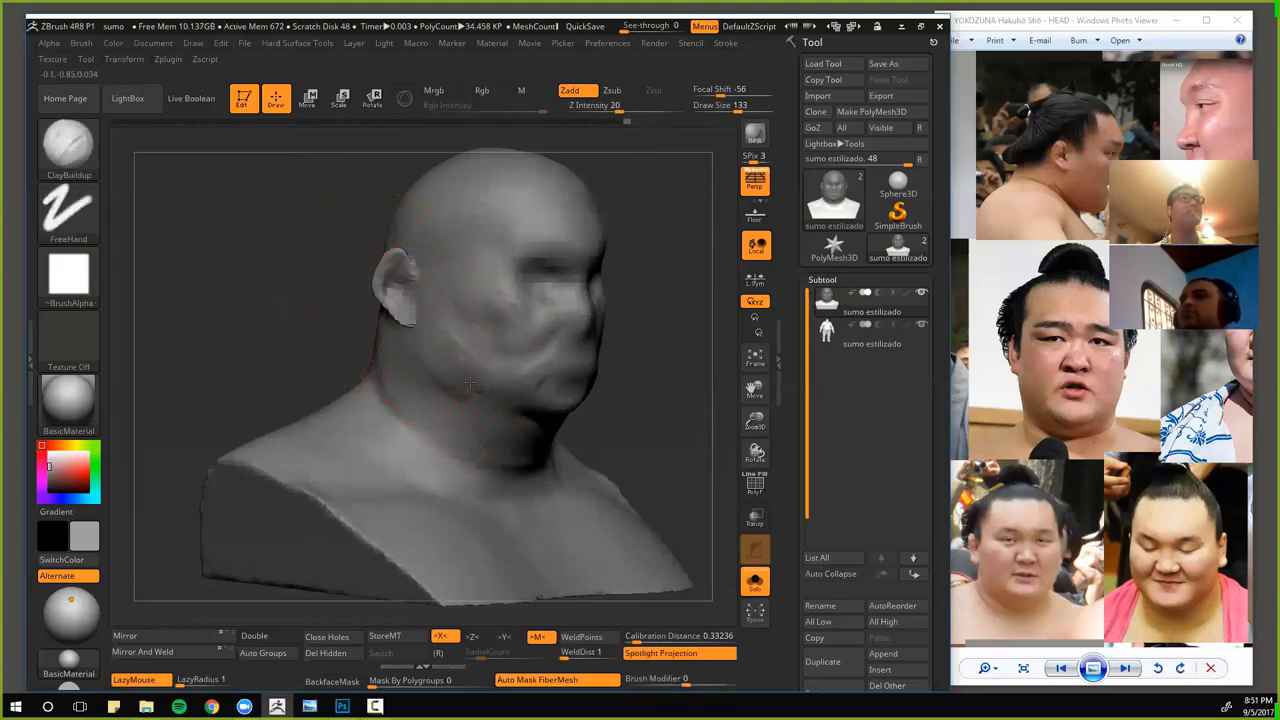
mouse_move(443, 362)
mouse_down()
mouse_move(458, 404)
mouse_move(450, 430)
mouse_up()
mouse_move(316, 335)
shift+mouse_down()
mouse_move(286, 344)
mouse_move(329, 342)
mouse_move(366, 380)
mouse_move(391, 373)
mouse_move(300, 359)
mouse_move(428, 421)
shift+mouse_up()
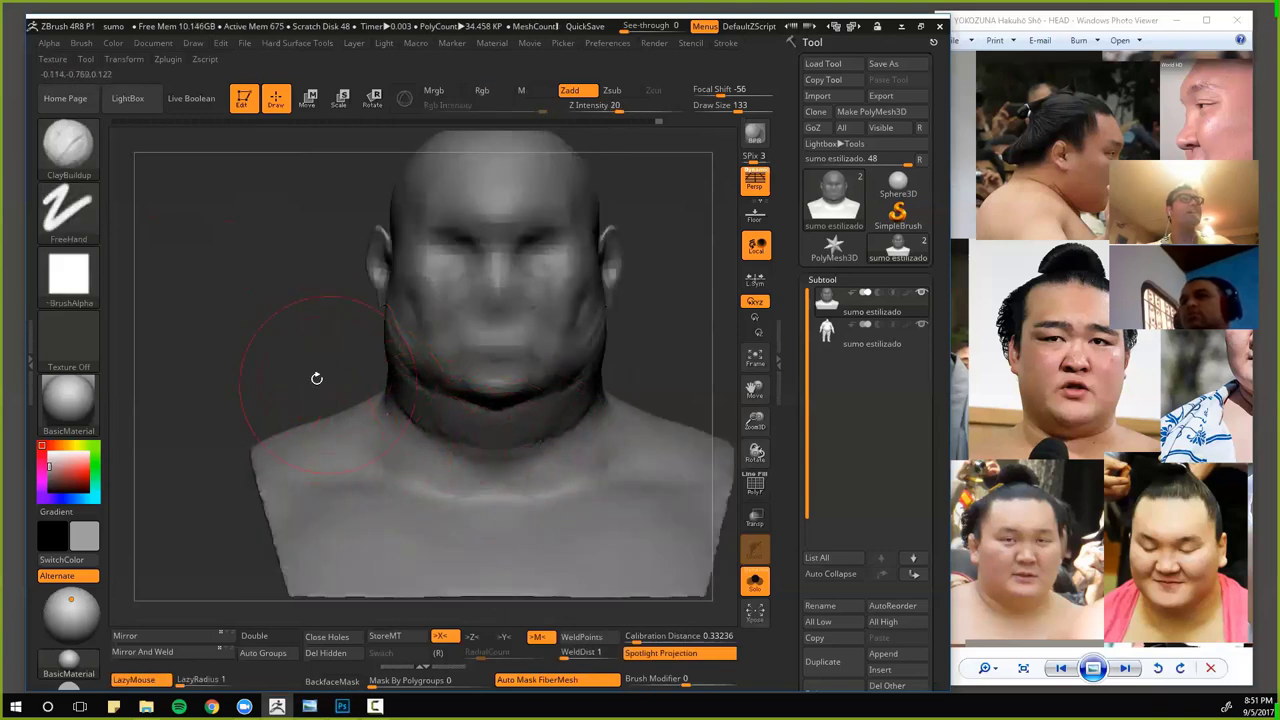
drag(317, 377, 300, 410)
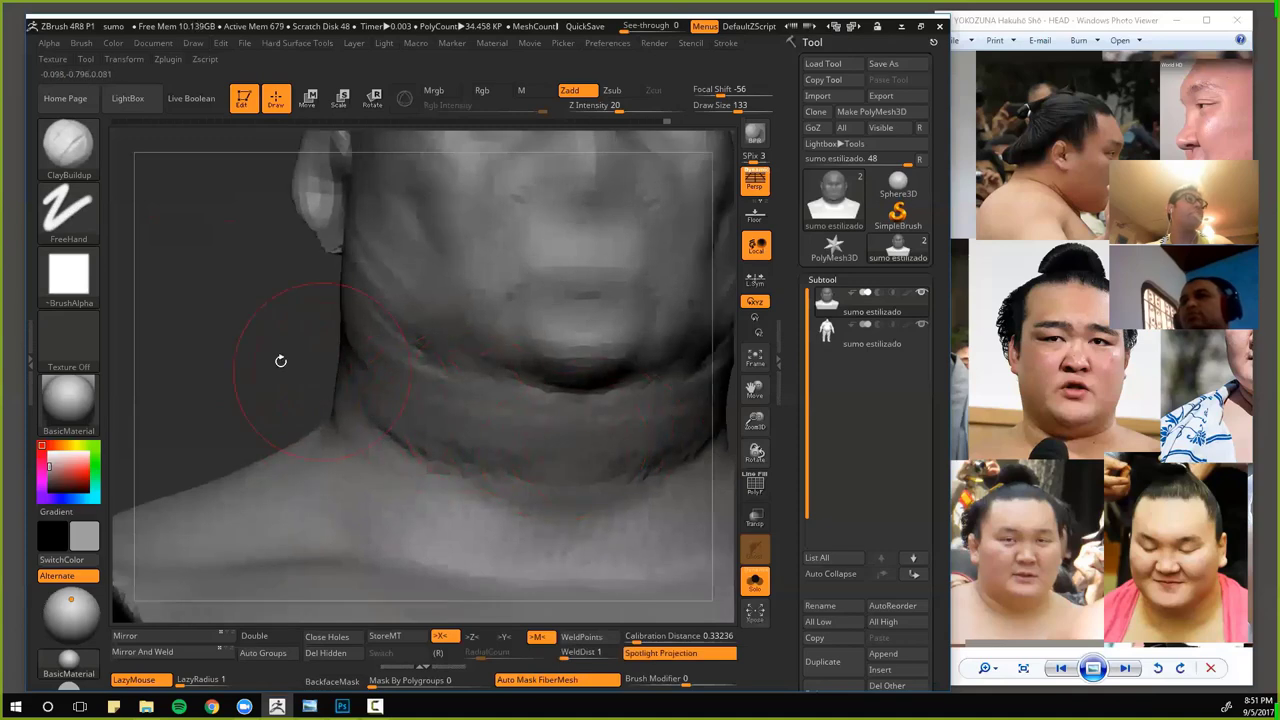
- Sharpen the neck and double-chin creases with DamStandard at size 54 and smooth the surrounding surface
mouse_move(269, 333)
alt+mouse_down()
mouse_move(281, 361)
mouse_move(357, 351)
mouse_move(271, 309)
mouse_move(283, 374)
mouse_move(352, 368)
mouse_move(336, 339)
mouse_move(278, 311)
alt+mouse_up()
key(b)
key(d)
key(s)
key(space)
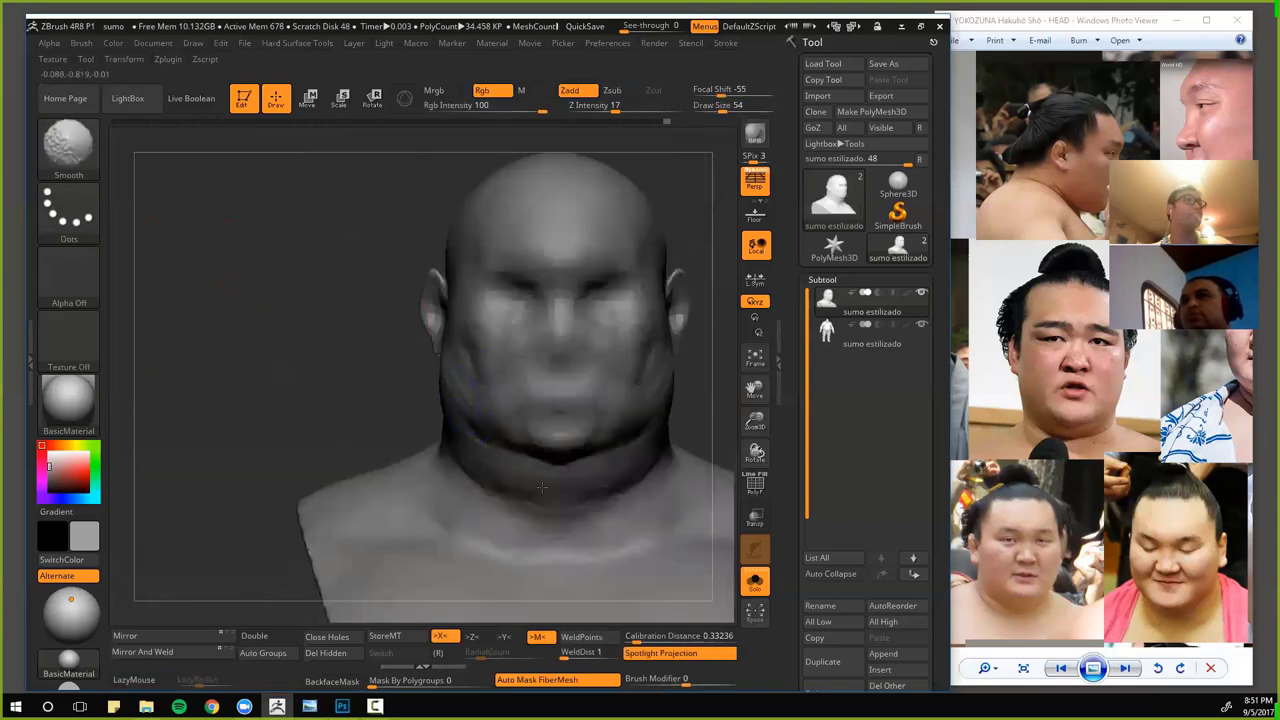
alt+drag(345, 396, 478, 376)
mouse_move(350, 390)
shift+mouse_down()
mouse_move(331, 389)
mouse_move(400, 349)
mouse_move(397, 416)
shift+mouse_up()
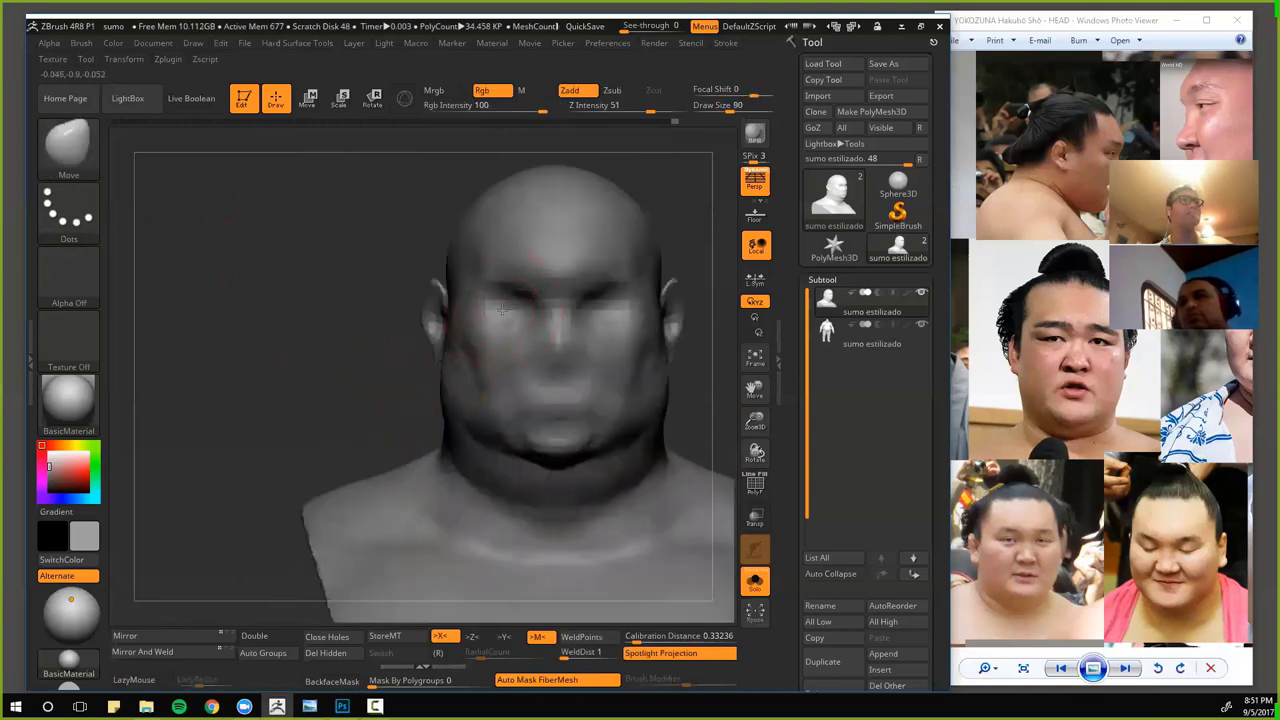
- Isolate the ears by masking the rest of the head, with the Move brush set to size 90
alt+drag(397, 280, 439, 298)
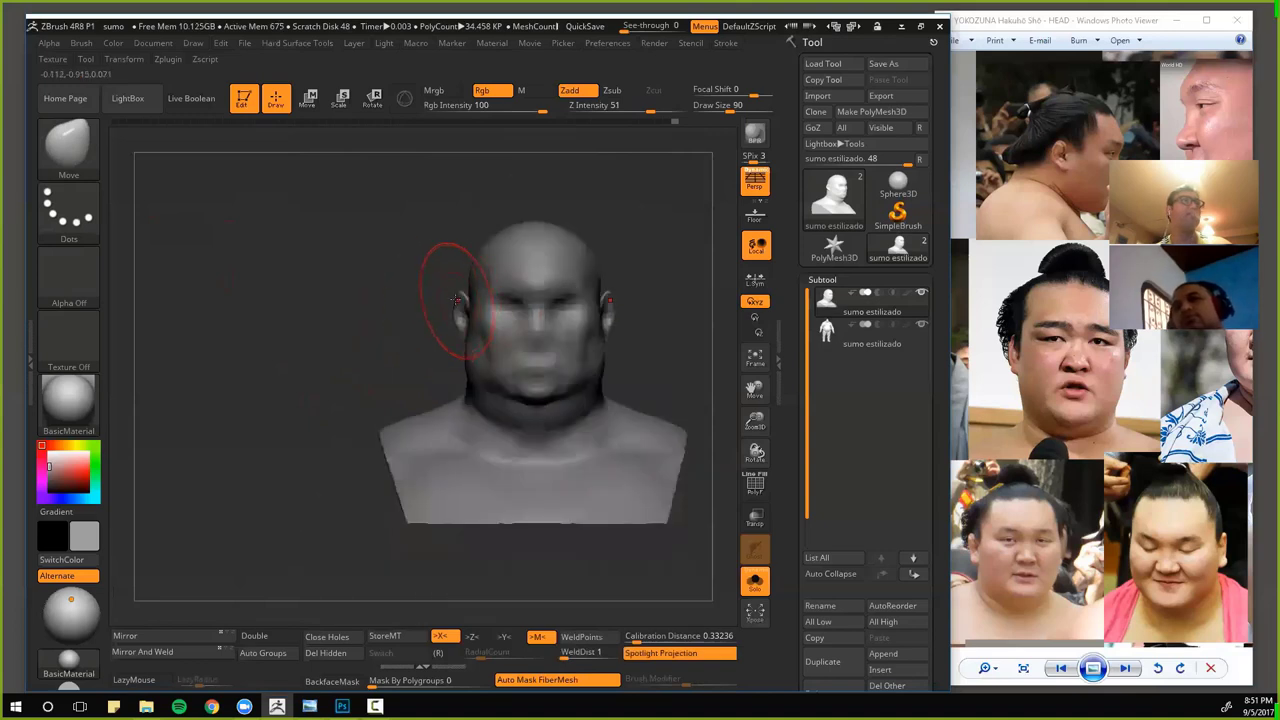
key(ctrl)
mouse_move(468, 342)
ctrl+mouse_down()
mouse_move(441, 304)
mouse_move(459, 367)
mouse_move(425, 318)
mouse_move(451, 314)
mouse_move(352, 320)
mouse_move(357, 373)
mouse_move(287, 437)
mouse_move(371, 449)
mouse_move(281, 341)
mouse_move(409, 400)
ctrl+mouse_up()
ctrl+click(395, 304)
key(ctrl)
key(ctrl+z)
key(ctrl+z)
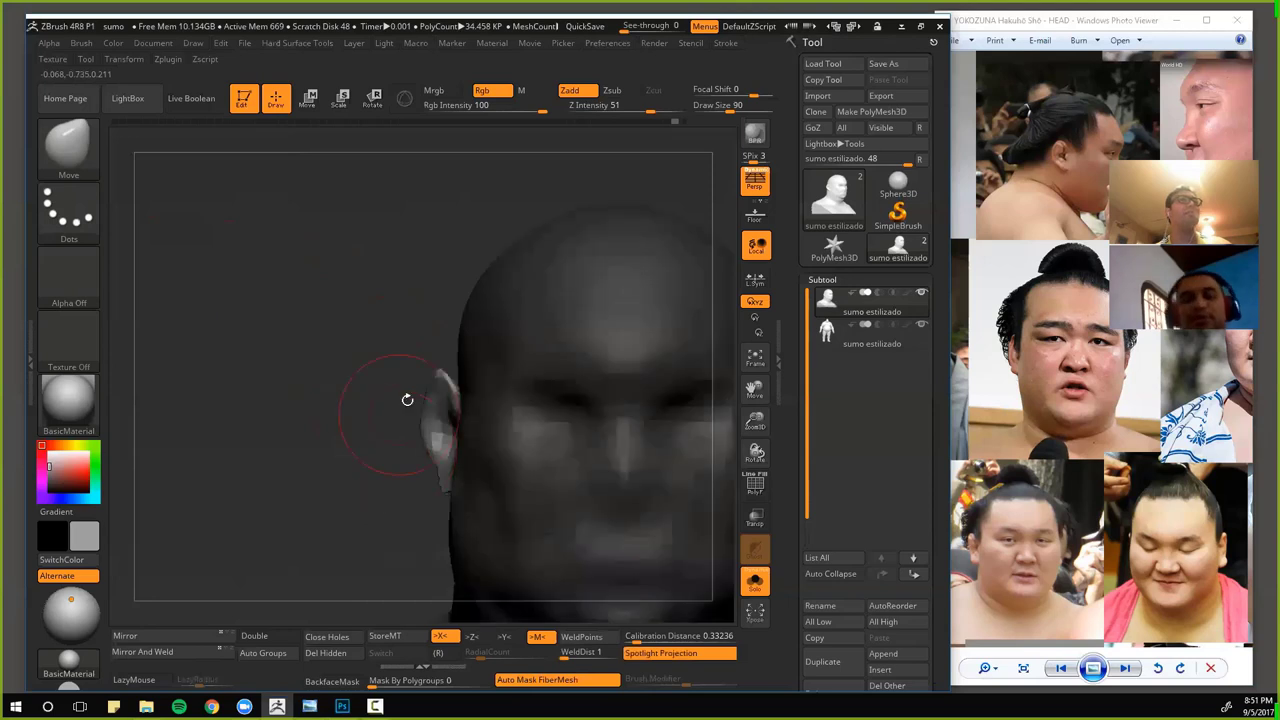
- Thicken the ear rims and lobes with the Inflate brush at size 90
drag(366, 450, 418, 450)
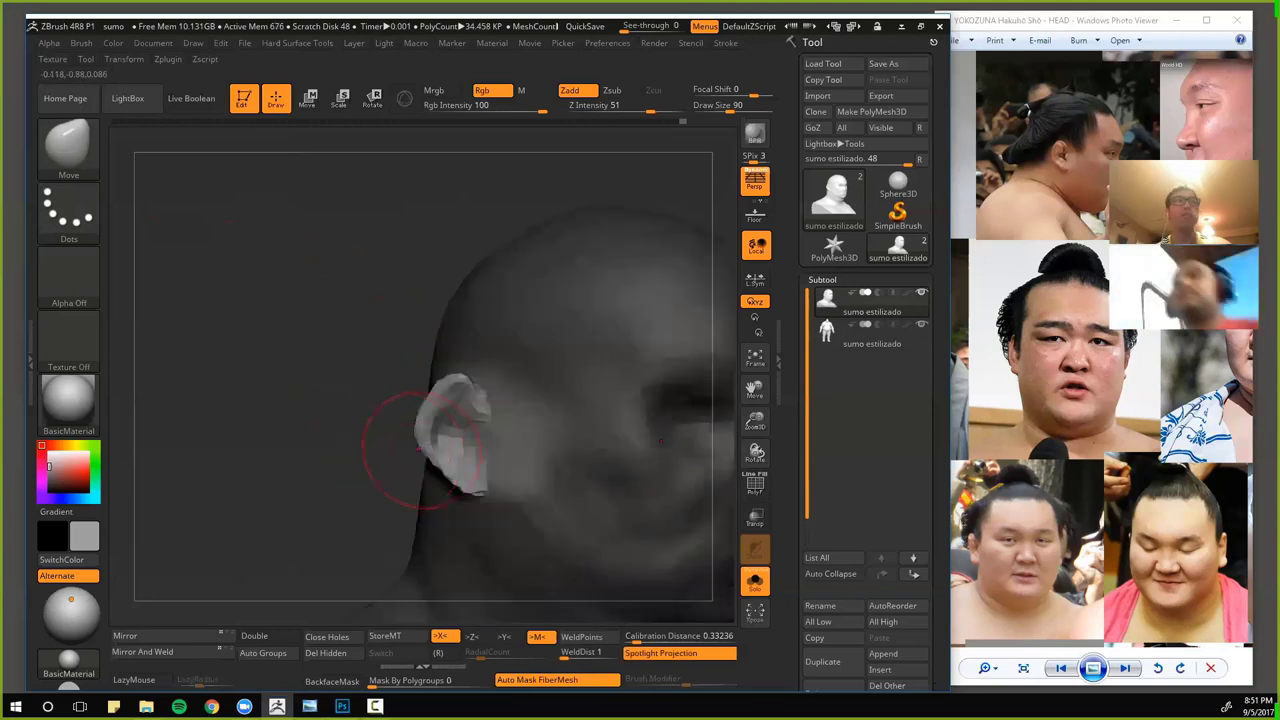
key(b)
key(i)
key(n)
mouse_move(470, 484)
mouse_down()
mouse_move(445, 412)
mouse_move(455, 380)
mouse_up()
mouse_move(288, 413)
shift+mouse_down()
mouse_move(334, 403)
mouse_move(300, 369)
mouse_move(313, 357)
mouse_move(318, 408)
mouse_move(351, 357)
shift+mouse_up()
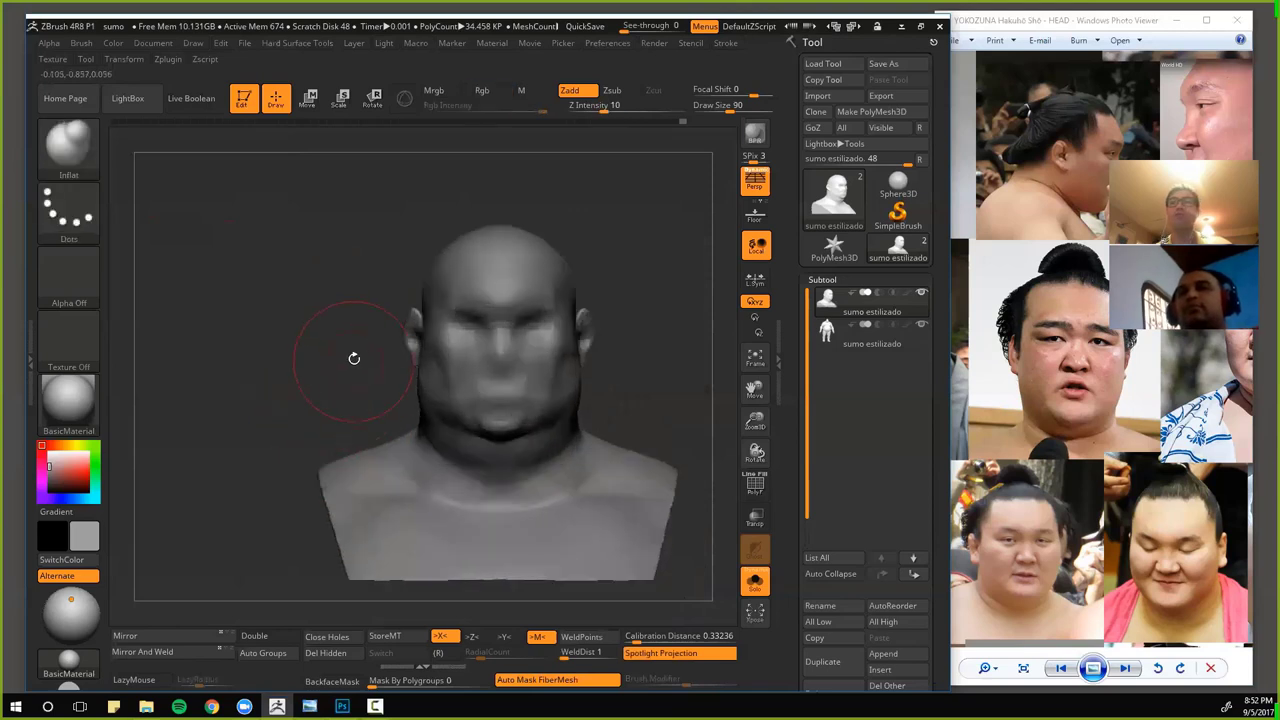
- Adjust the jaw silhouette below the ears with the Move brush at size 134
key(b)
key(m)
key(v)
key(bracketright)
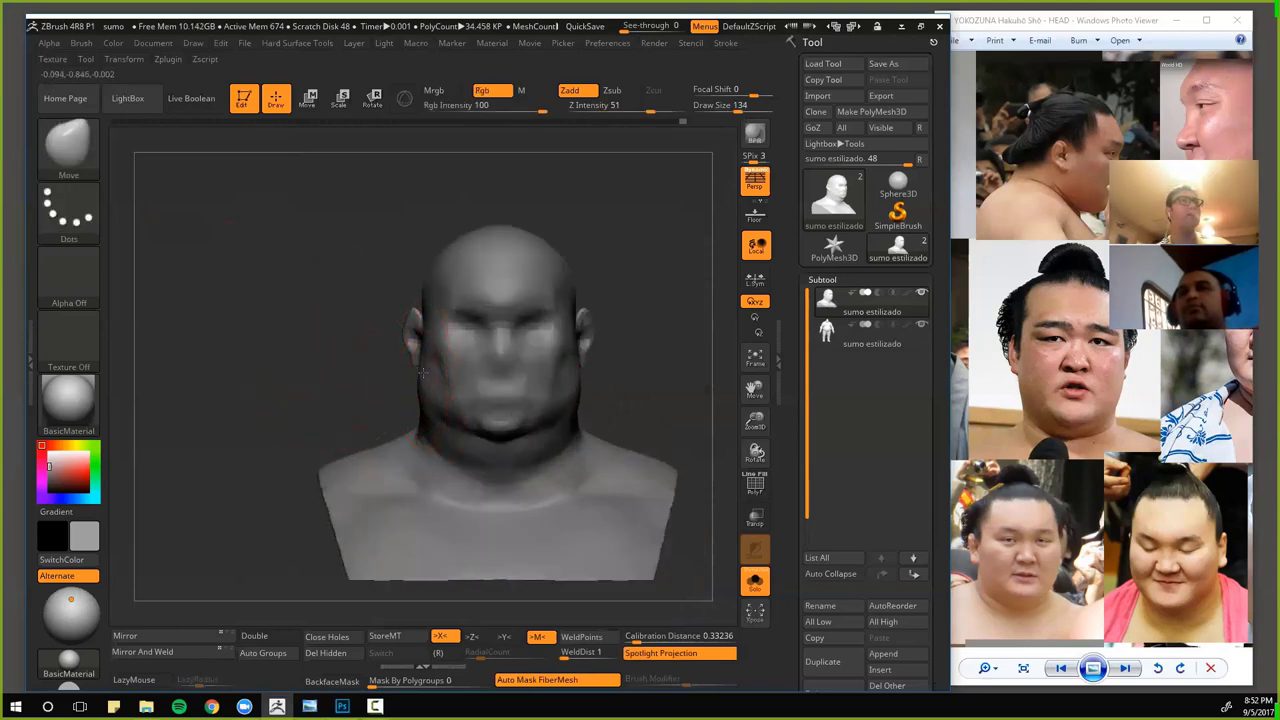
mouse_move(315, 382)
mouse_down()
mouse_move(291, 378)
mouse_move(320, 400)
mouse_move(297, 397)
mouse_up()
- Build up the lower cheeks, jawline and double chin with ClayBuildup at size 80
key(b)
key(c)
key(b)
key(space)
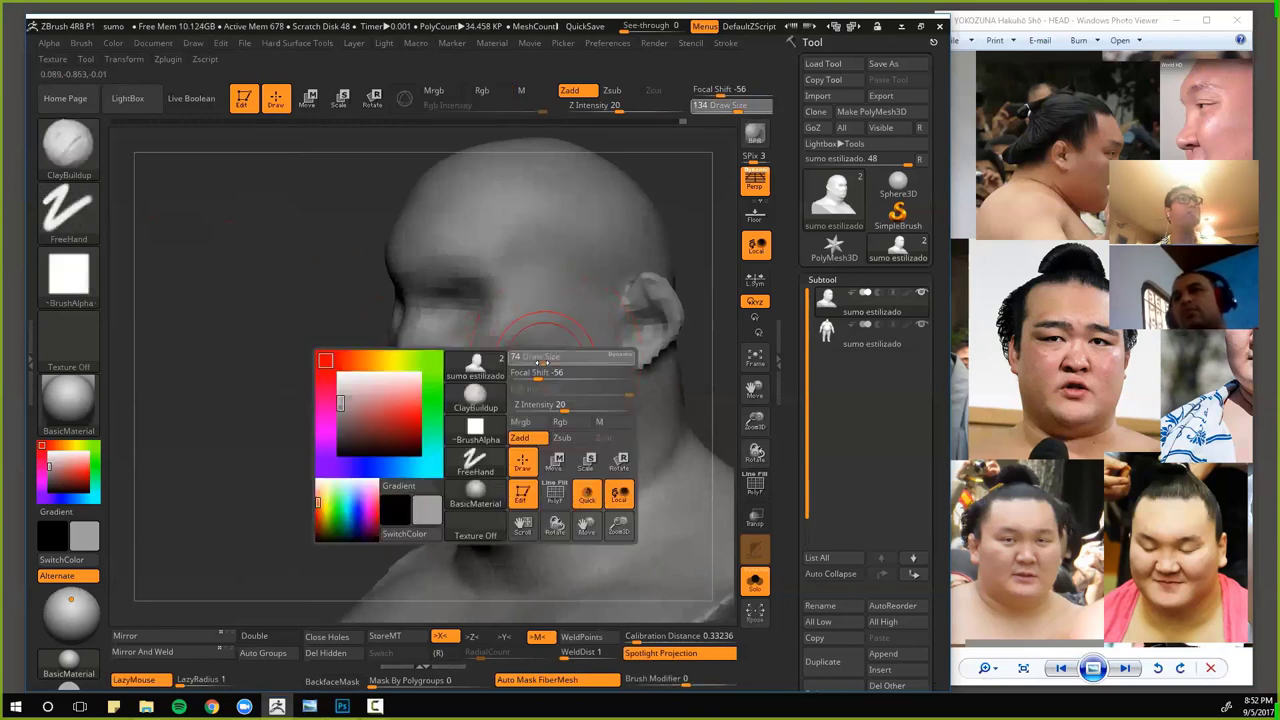
mouse_move(304, 466)
mouse_down()
mouse_move(340, 465)
mouse_move(312, 420)
mouse_up()
key(space)
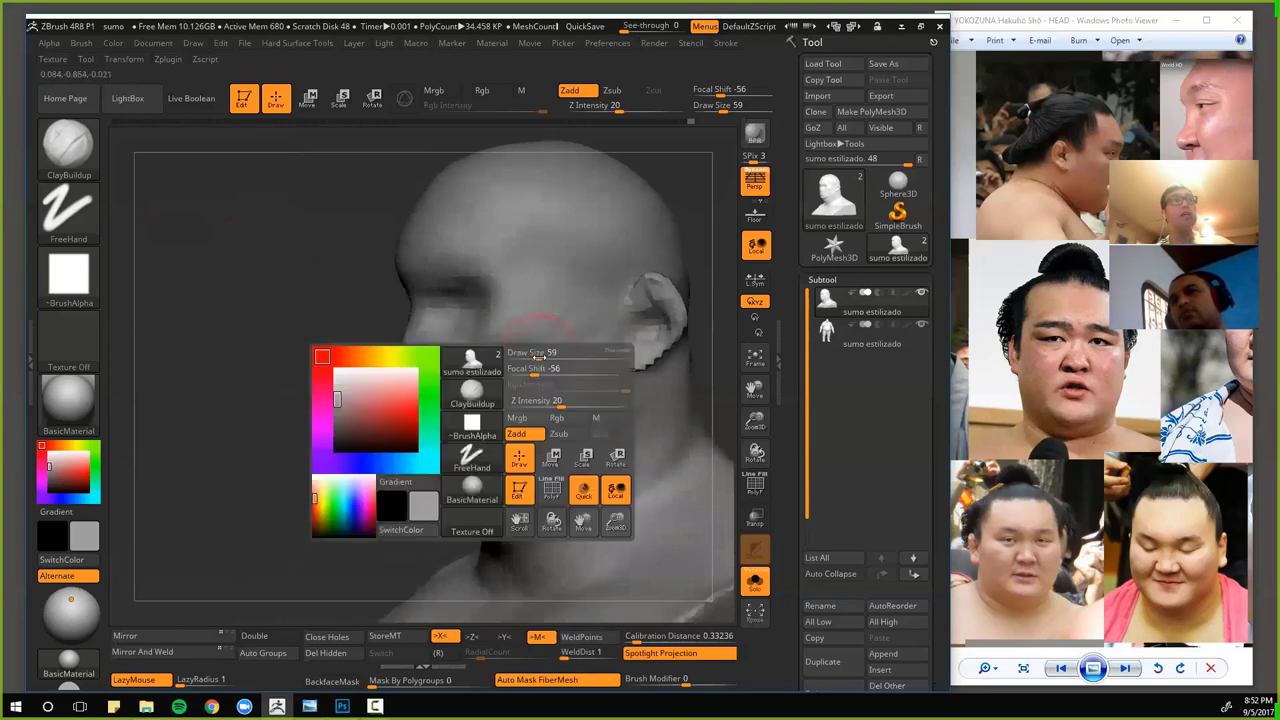
drag(543, 356, 548, 357)
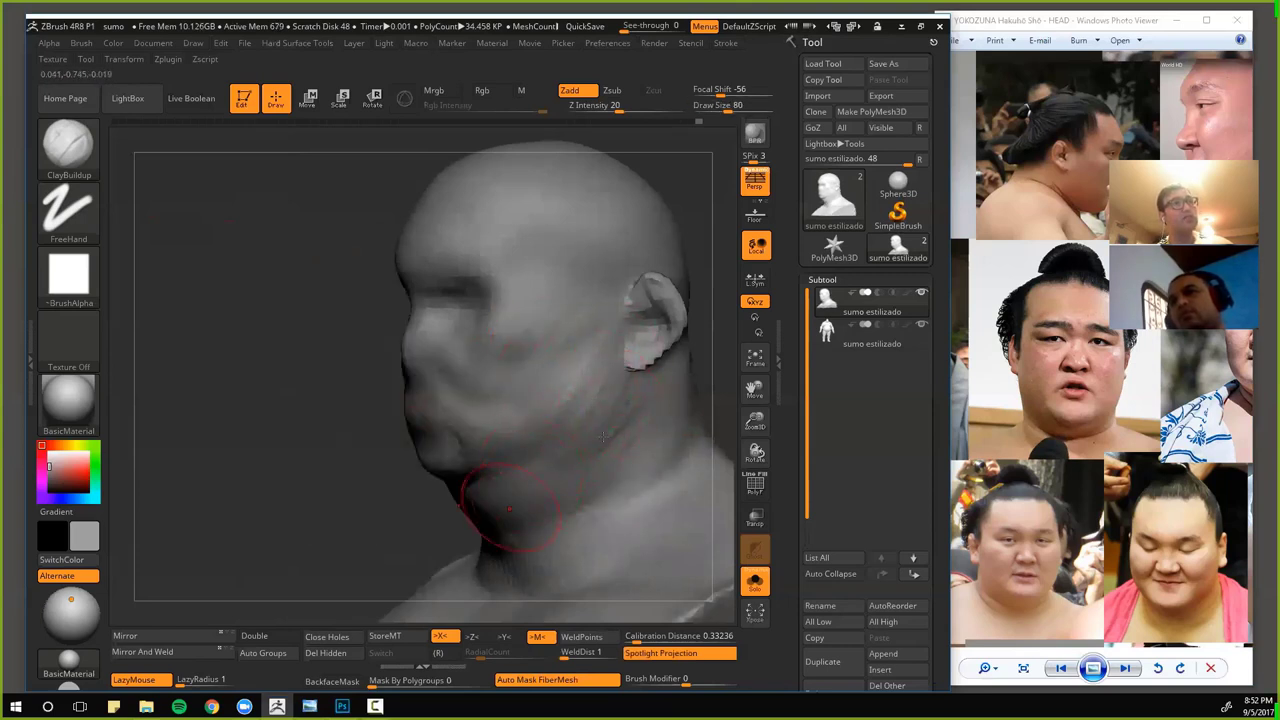
right_drag(393, 529, 408, 427)
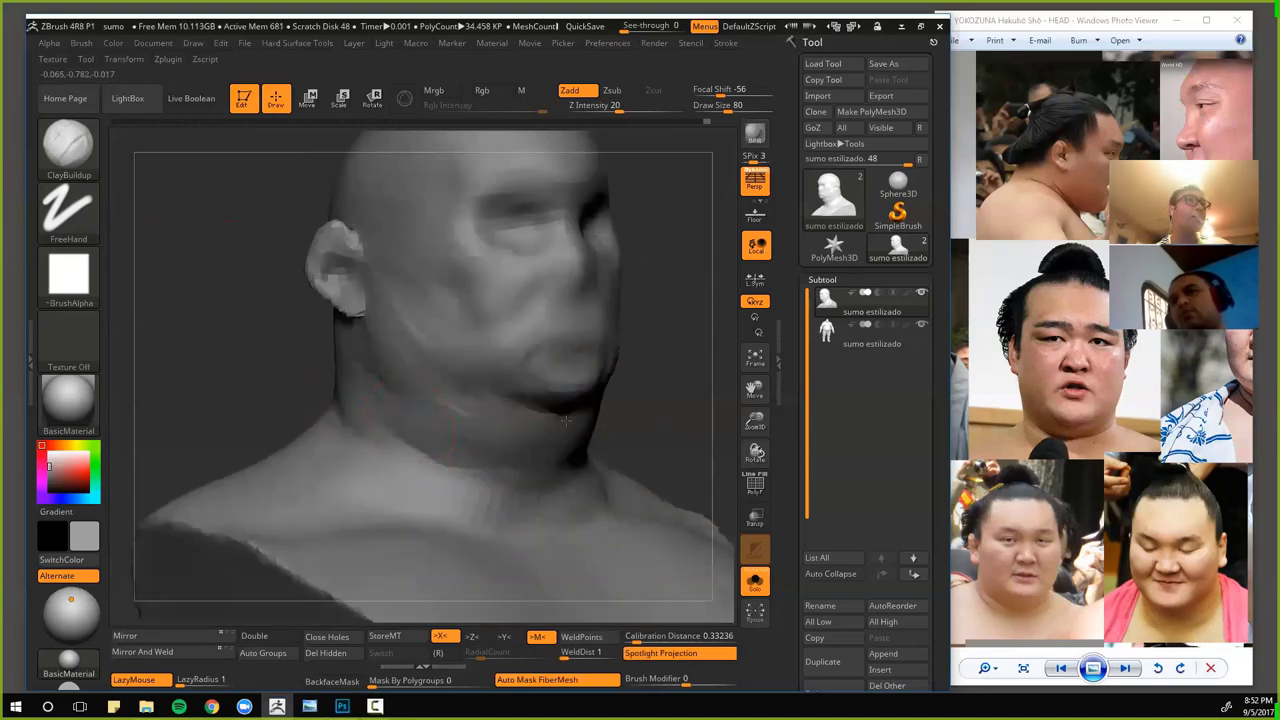
right_drag(293, 378, 200, 370)
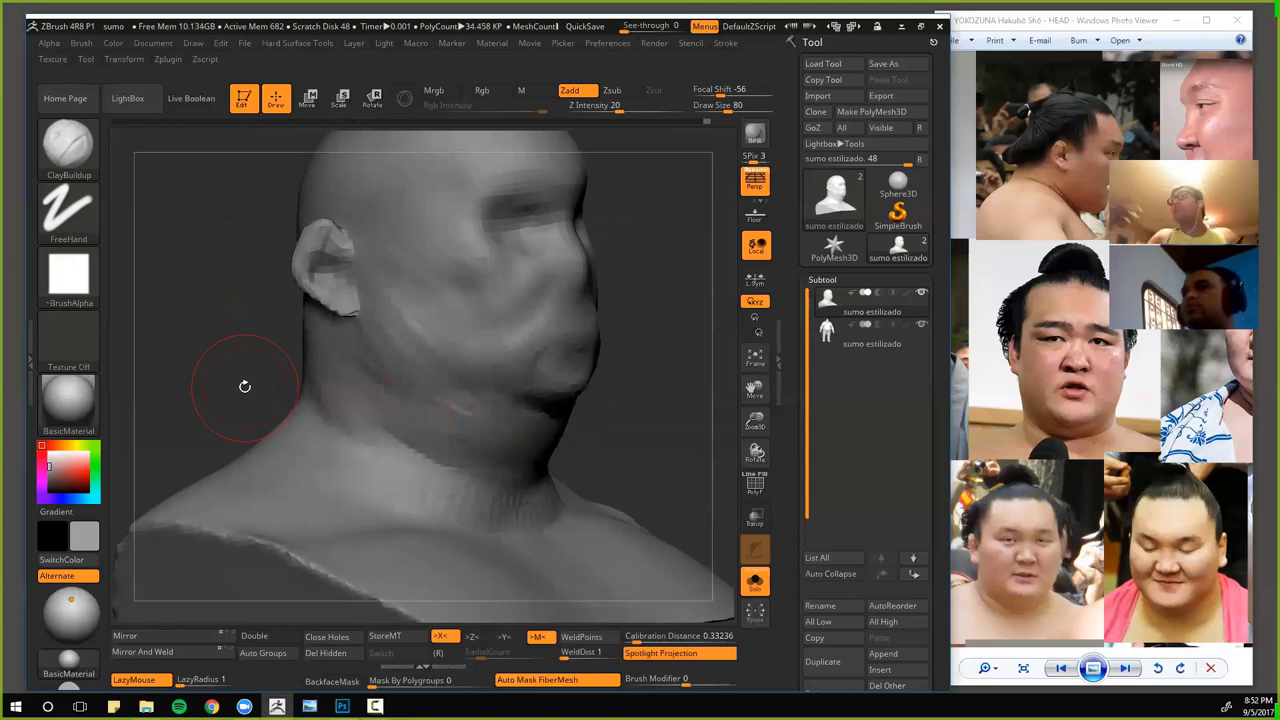
- Fill out the neck below the ears and smooth it into the jaw and fat roll
drag(245, 386, 298, 388)
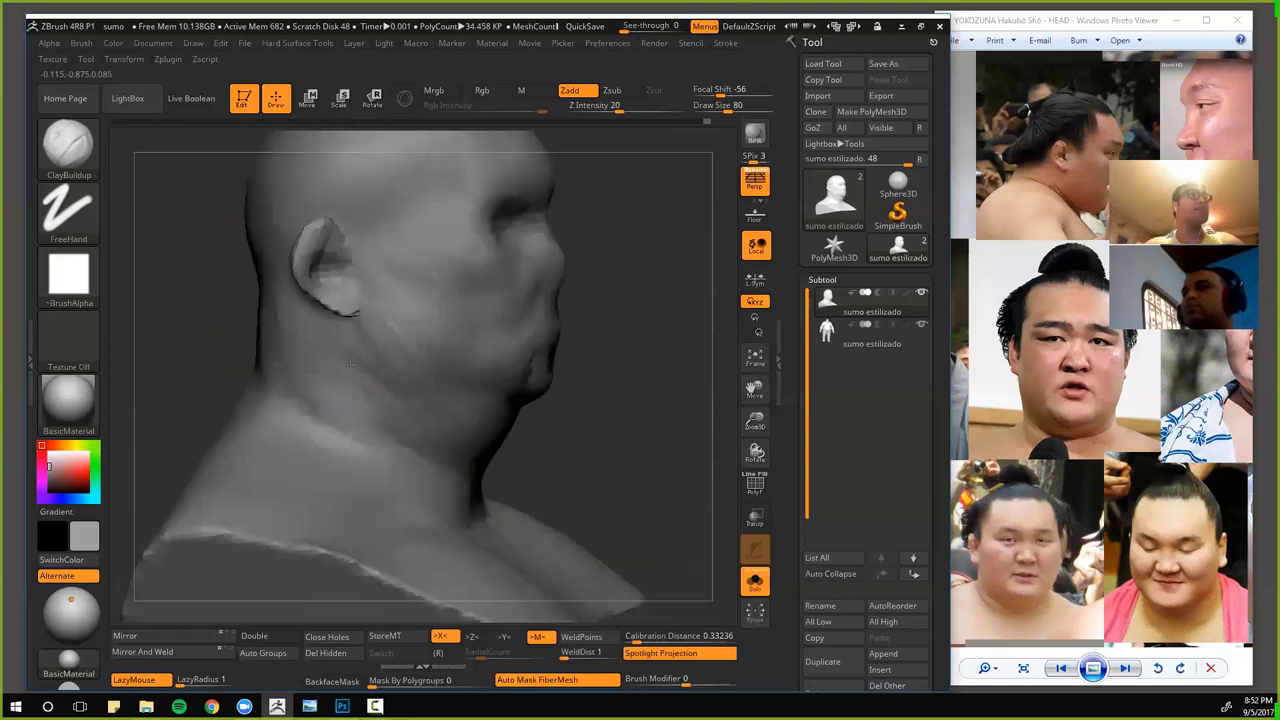
mouse_move(402, 328)
mouse_down()
mouse_move(436, 376)
mouse_move(346, 431)
mouse_move(430, 428)
mouse_move(416, 478)
mouse_up()
mouse_move(328, 502)
shift+mouse_down()
mouse_move(523, 429)
mouse_move(470, 400)
shift+mouse_up()
mouse_move(171, 229)
mouse_down()
mouse_move(220, 278)
mouse_move(429, 343)
mouse_up()
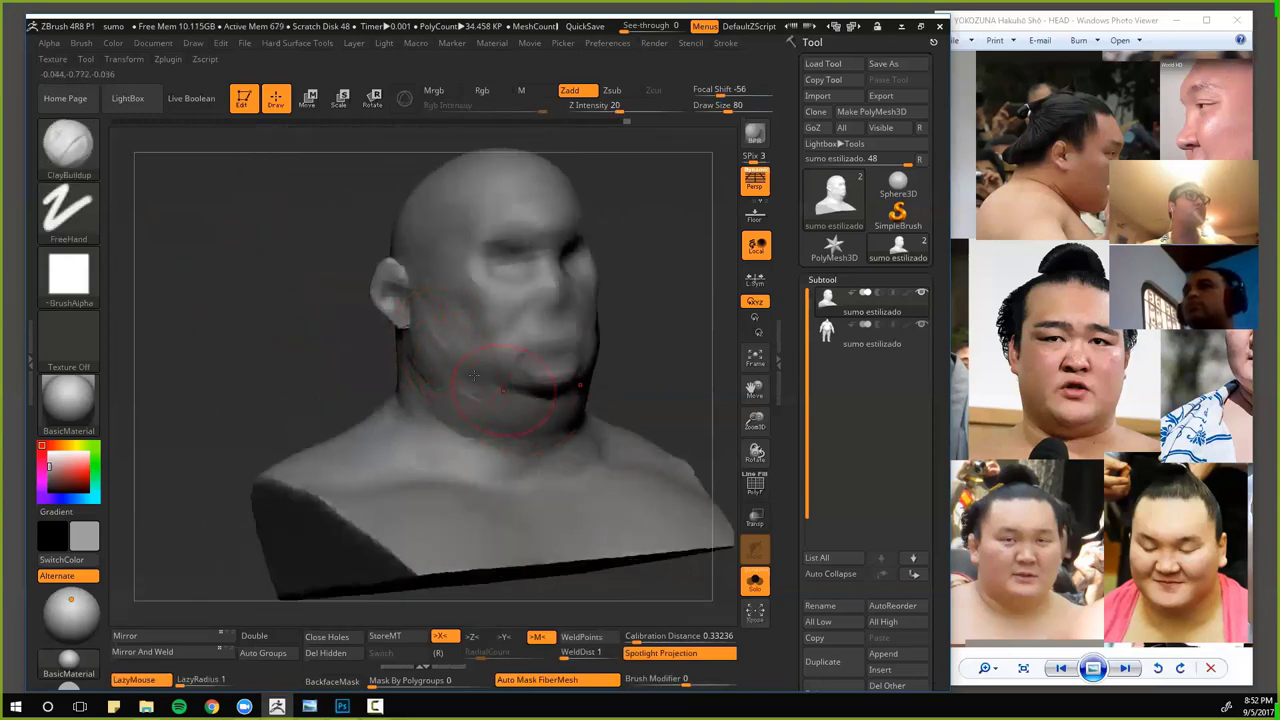
drag(345, 370, 314, 354)
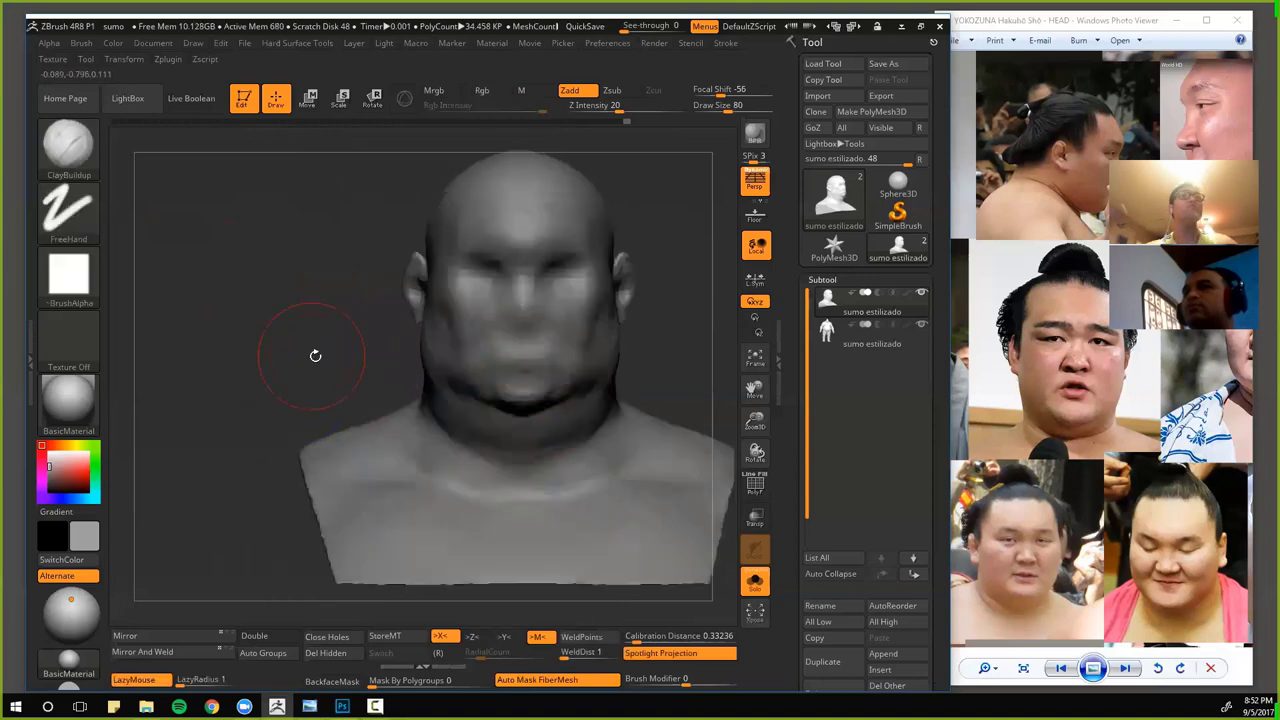
- Build up the chin and the upper and lower lips with ClayBuildup at size 80
mouse_move(231, 305)
alt+mouse_down()
mouse_move(266, 391)
mouse_move(247, 358)
mouse_move(480, 390)
alt+mouse_up()
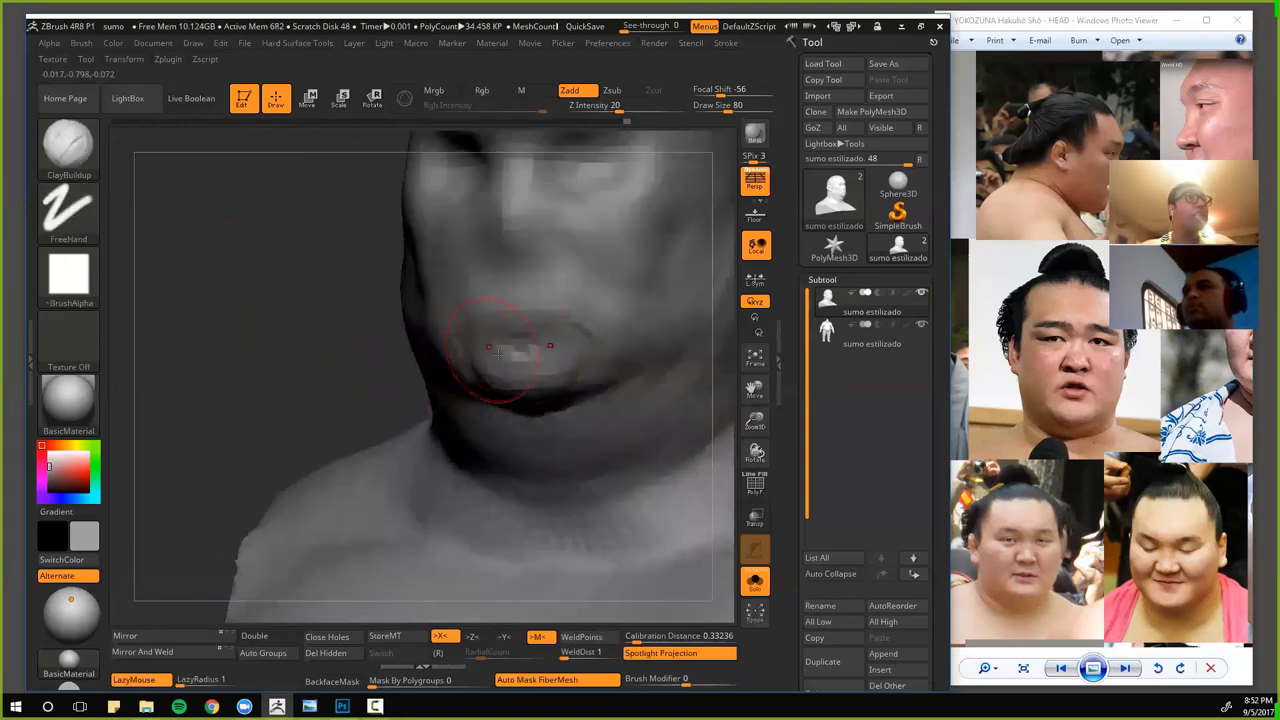
drag(324, 343, 309, 380)
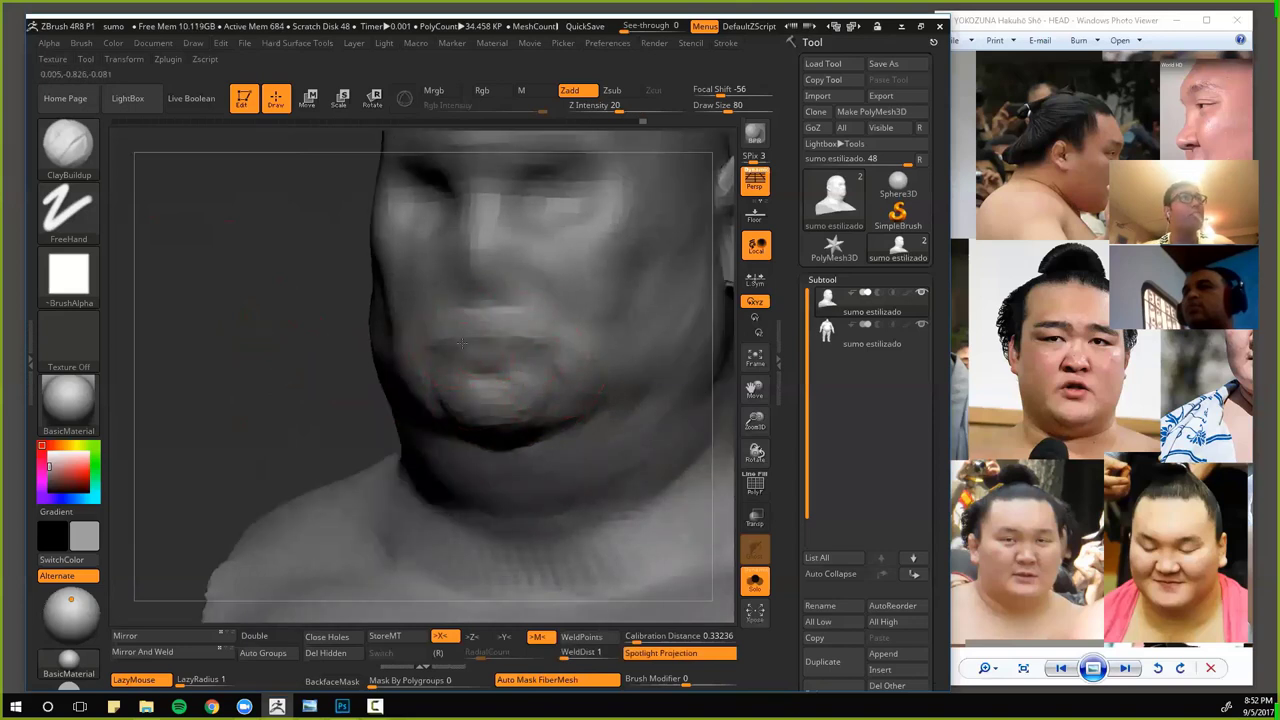
drag(450, 356, 488, 366)
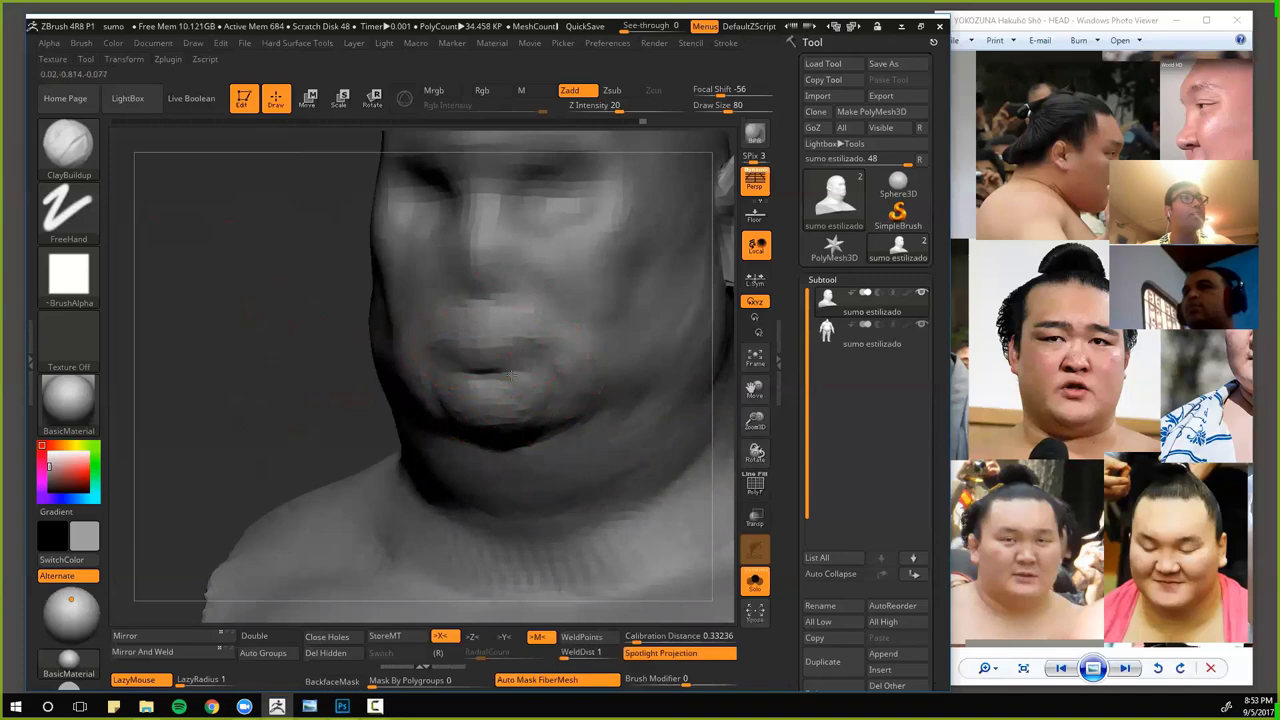
drag(308, 384, 440, 378)
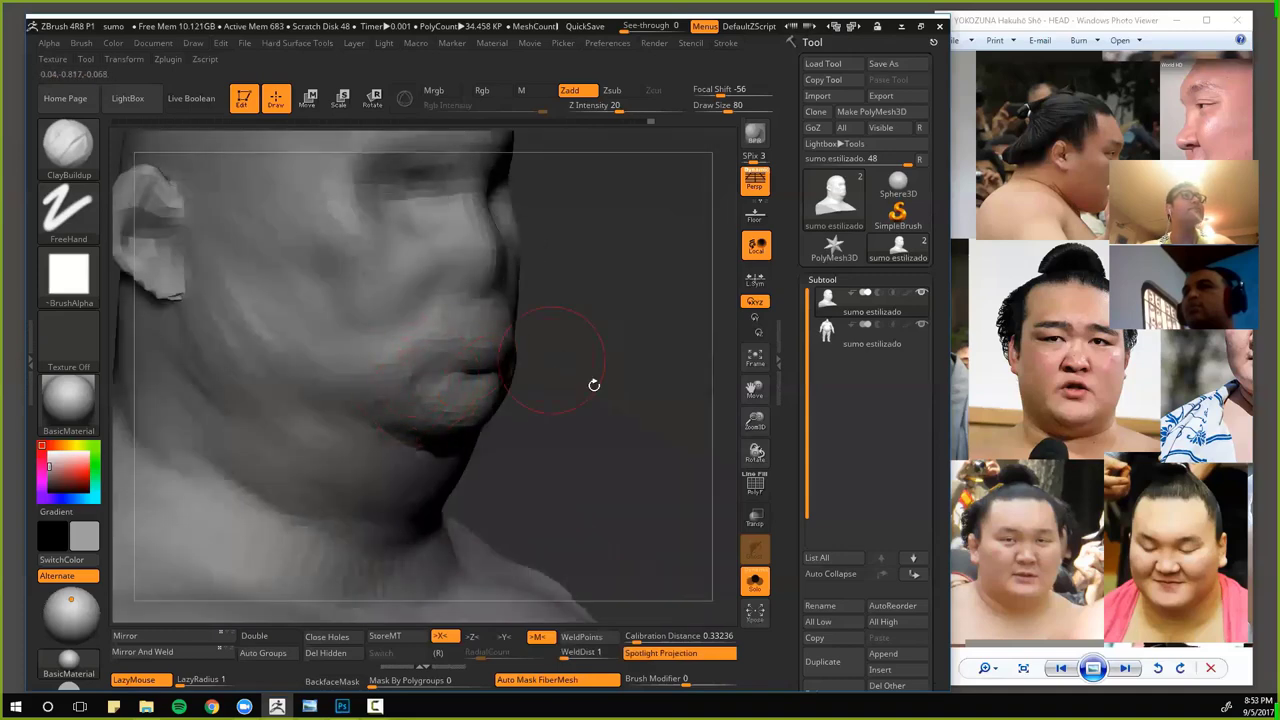
mouse_move(594, 383)
mouse_down()
mouse_move(640, 389)
mouse_move(569, 394)
mouse_move(282, 358)
mouse_move(291, 323)
mouse_move(240, 322)
mouse_up()
- Shape the underside of the double chin, the base of the neck and the collarbones with ClayBuildup
mouse_move(240, 322)
alt+mouse_down()
mouse_move(280, 340)
mouse_move(289, 366)
mouse_move(377, 385)
alt+mouse_up()
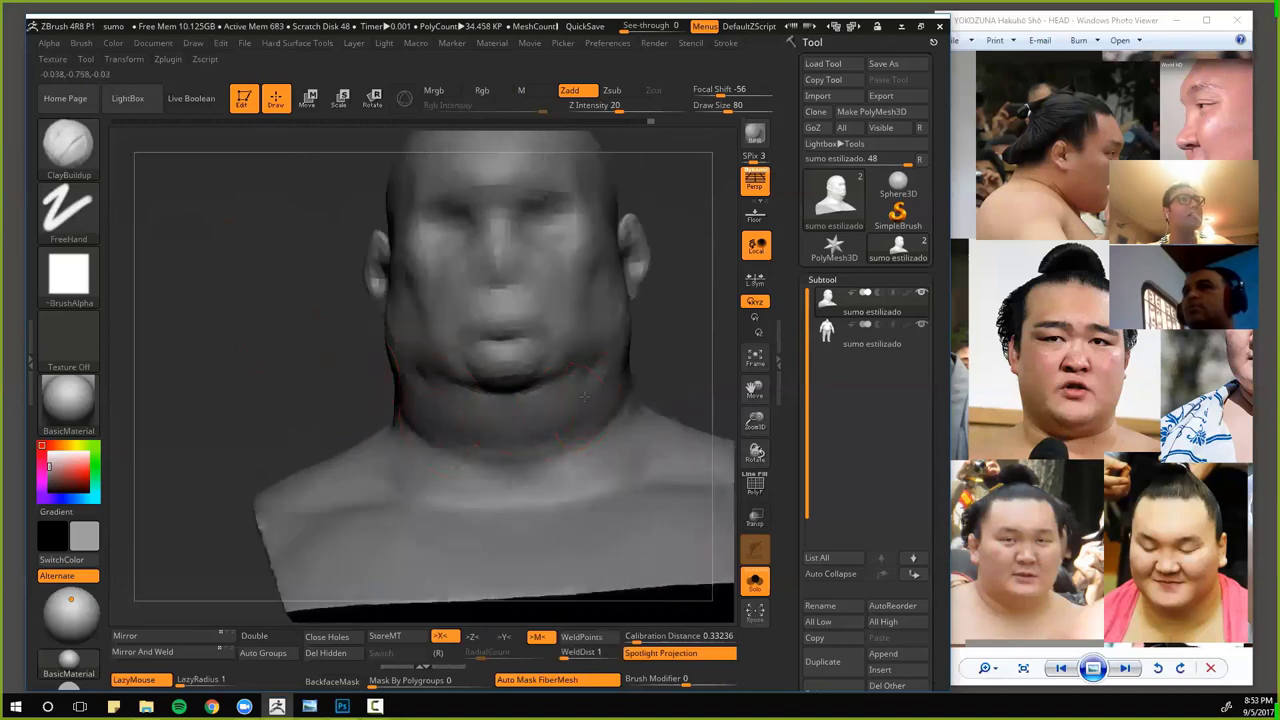
mouse_move(290, 385)
mouse_down()
mouse_move(382, 392)
mouse_move(488, 433)
mouse_up()
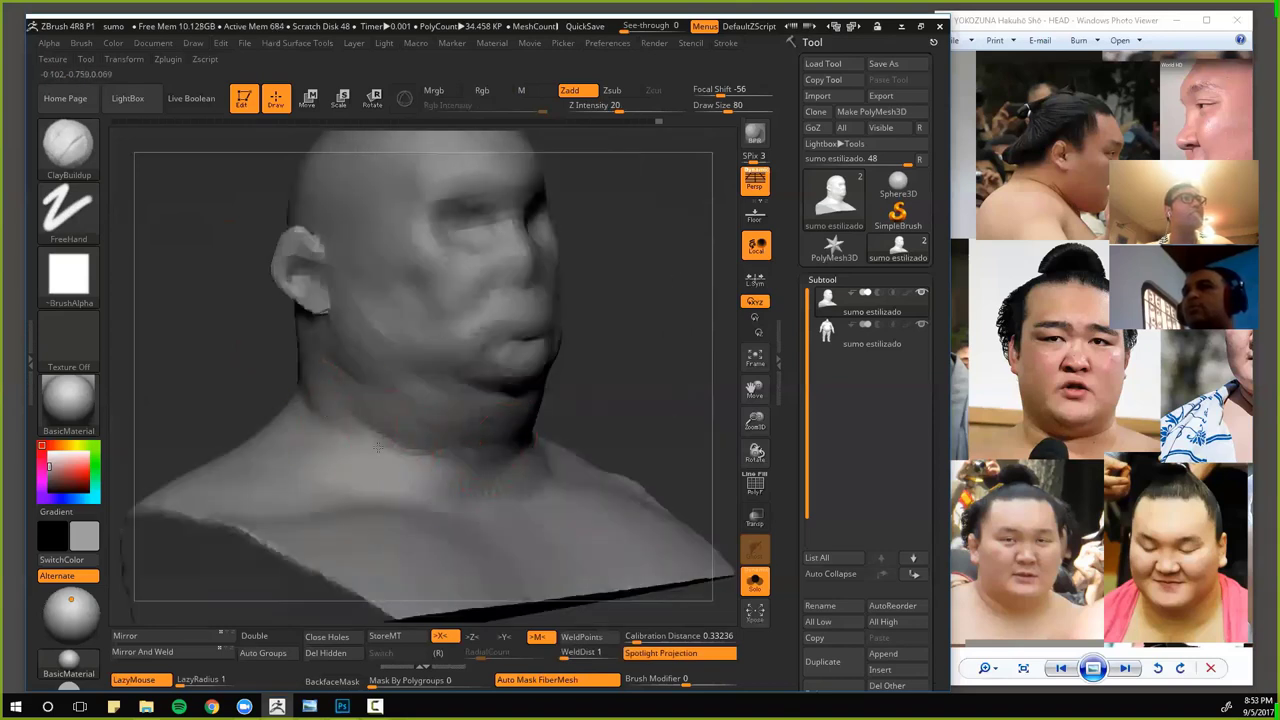
drag(376, 420, 417, 466)
drag(262, 380, 172, 376)
drag(515, 477, 526, 473)
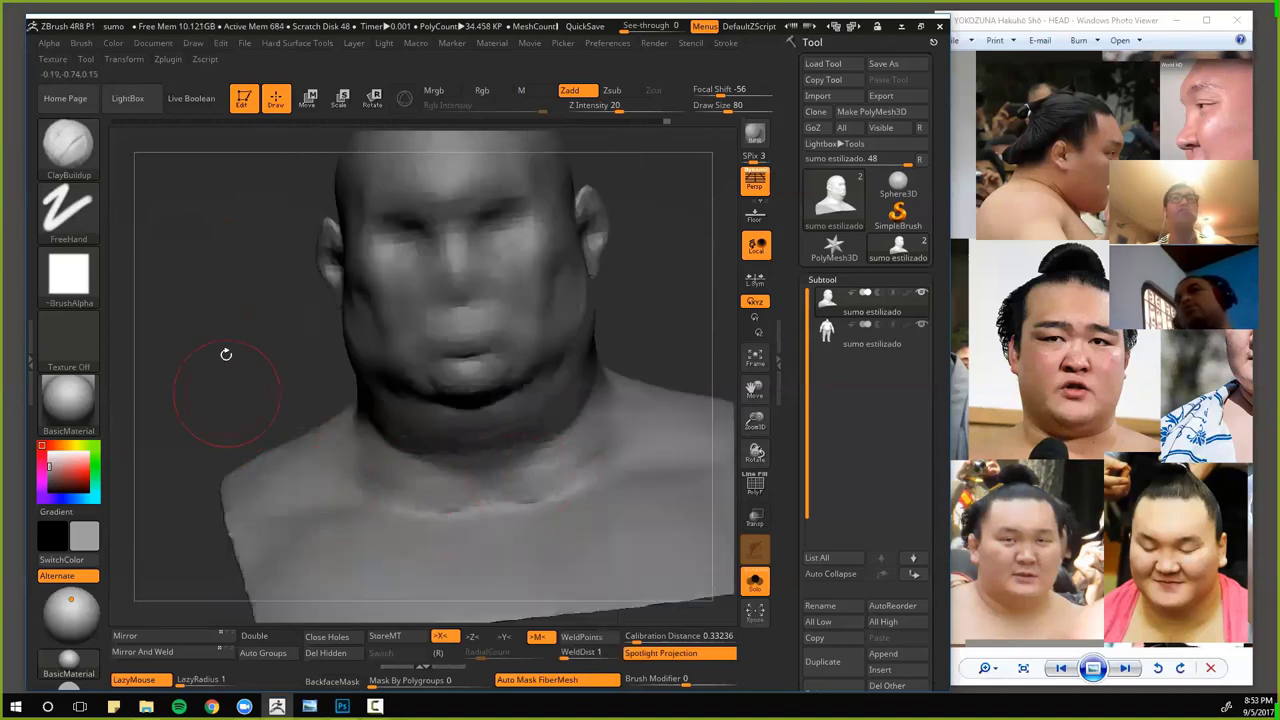
drag(251, 400, 334, 464)
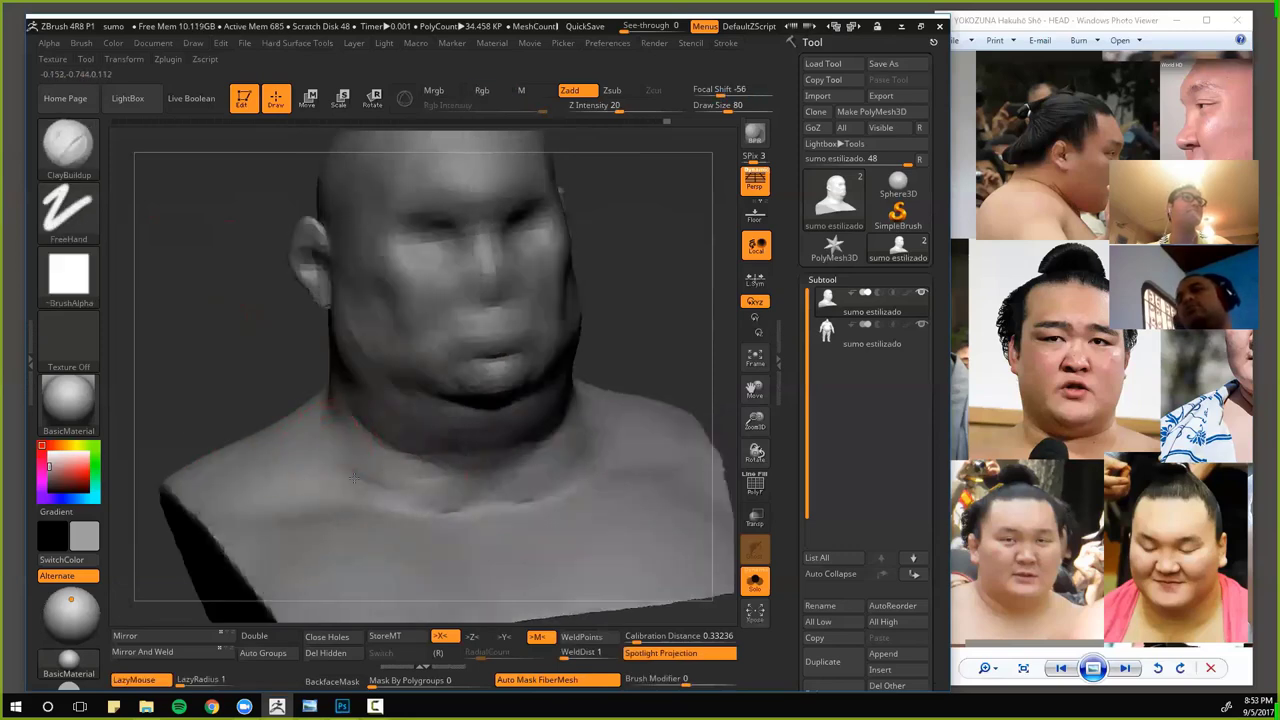
- Add clay to the temples and smooth the surfaces of the jaw, neck roll and mouth
drag(151, 361, 444, 326)
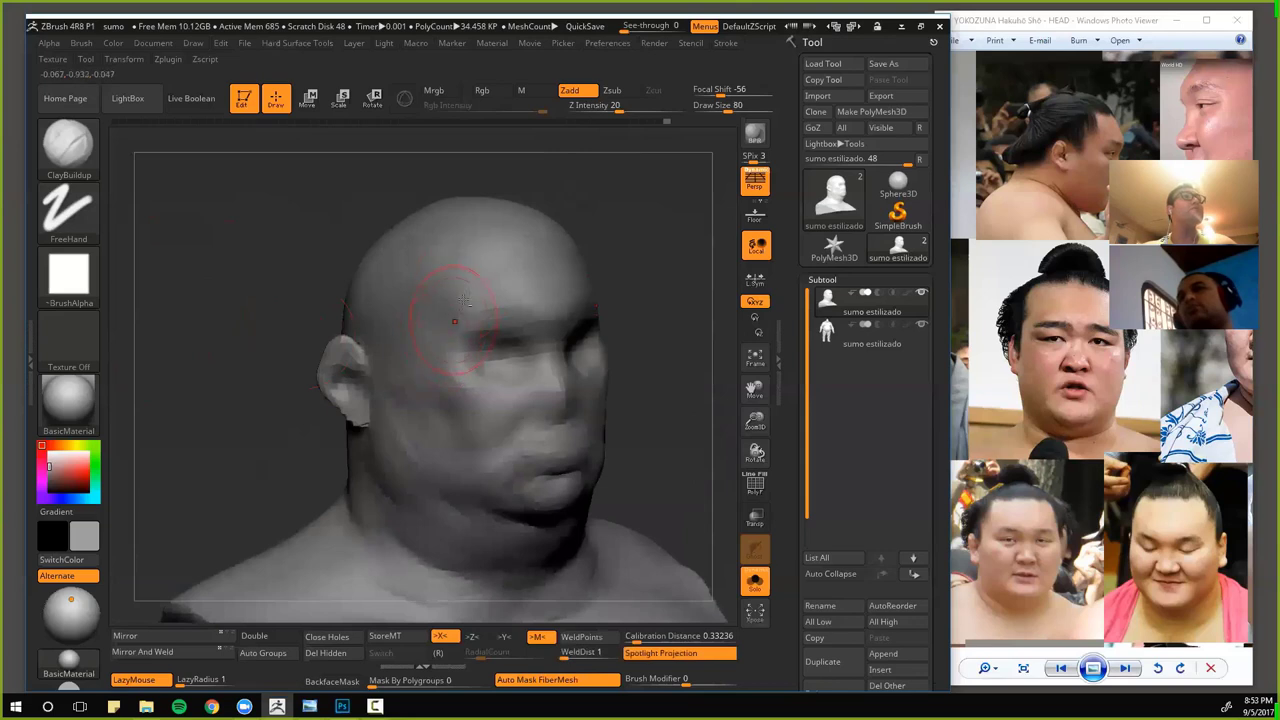
key(shift)
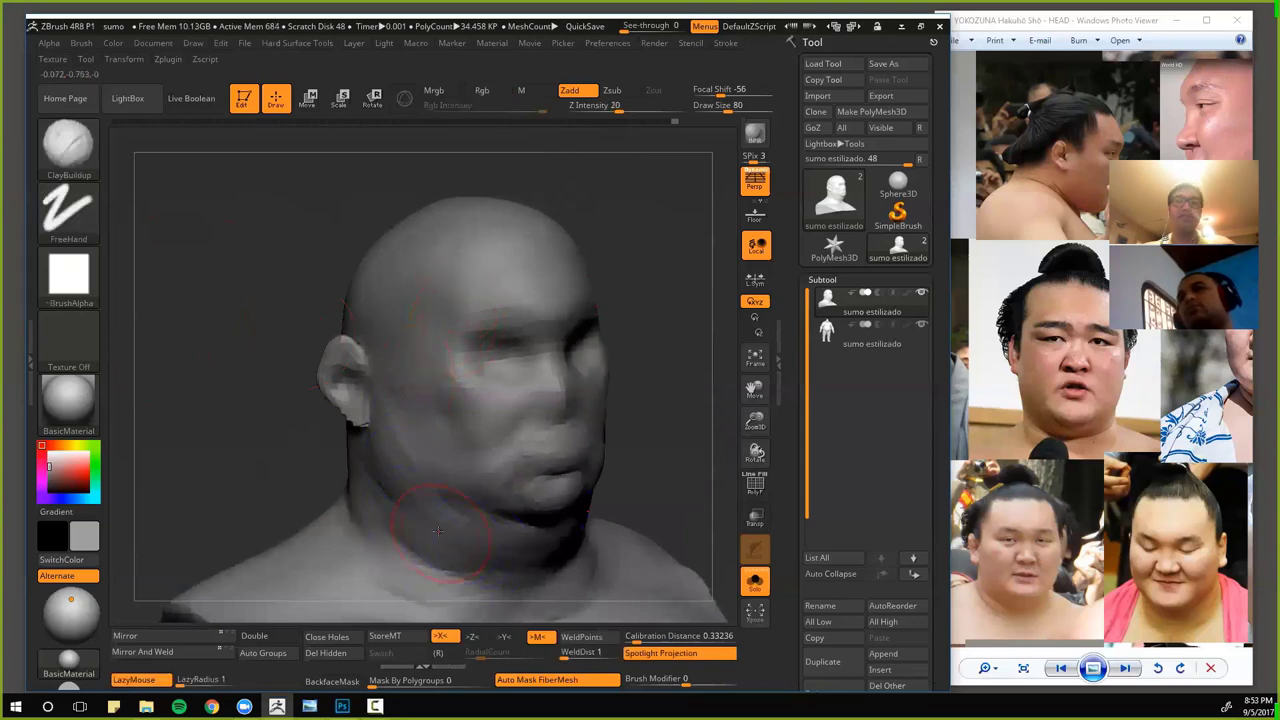
shift+drag(420, 495, 454, 556)
shift+drag(562, 474, 538, 456)
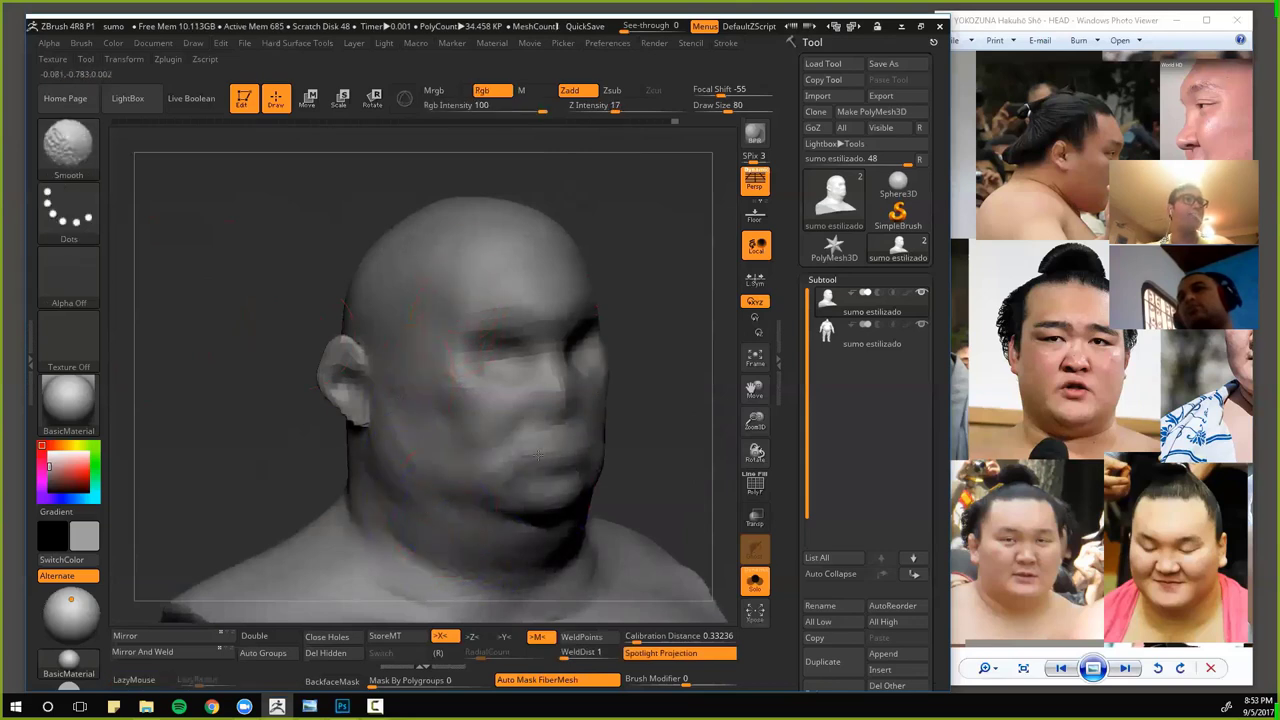
mouse_move(257, 346)
shift+mouse_down()
mouse_move(230, 374)
mouse_move(237, 386)
mouse_move(254, 280)
mouse_move(274, 329)
mouse_move(351, 280)
shift+mouse_up()
key(ctrl)
alt+drag(257, 288, 268, 318)
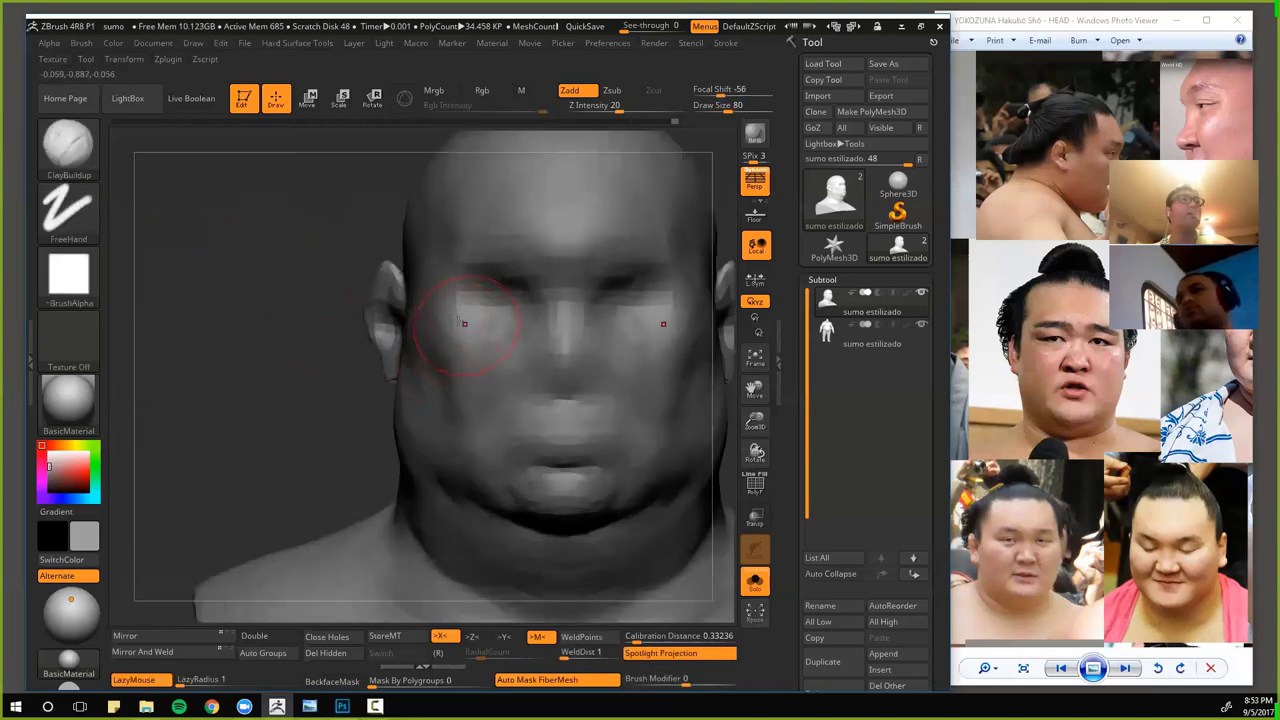
- Tighten the outer edges of the eye area with the Pinch brush at size 80 and smooth the cheekbones
key(b)
key(p)
key(i)
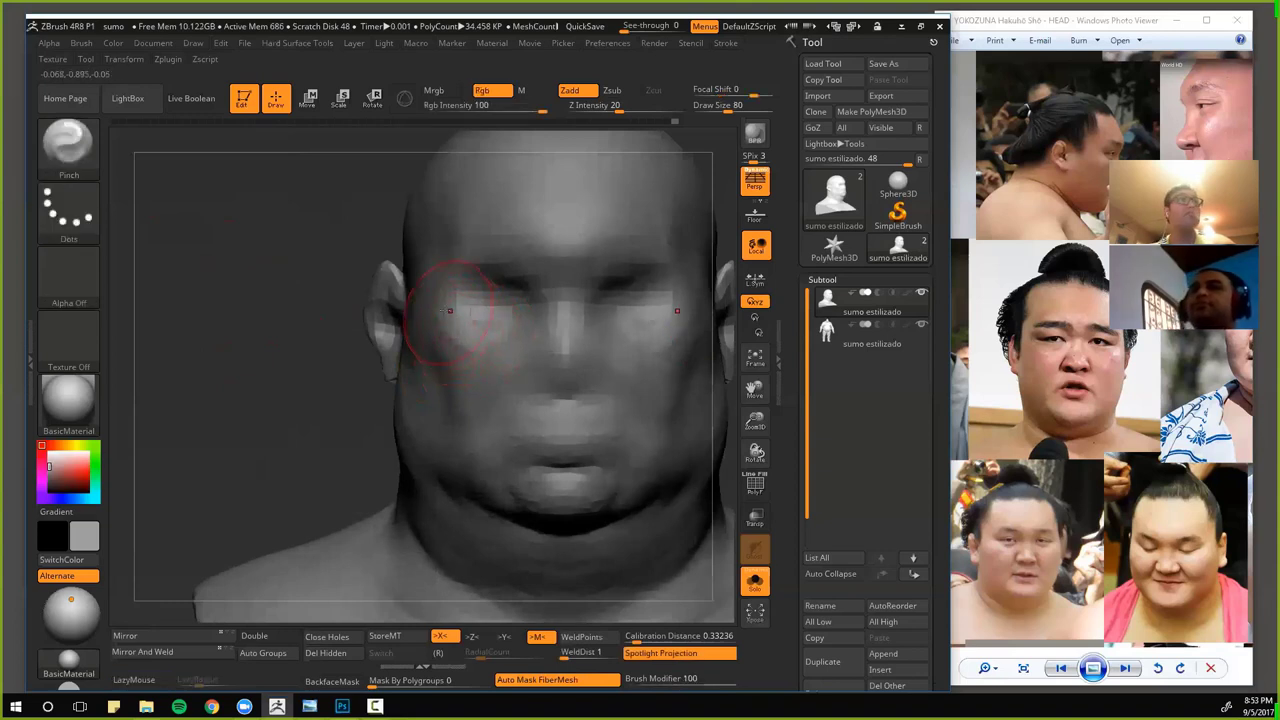
drag(343, 314, 471, 300)
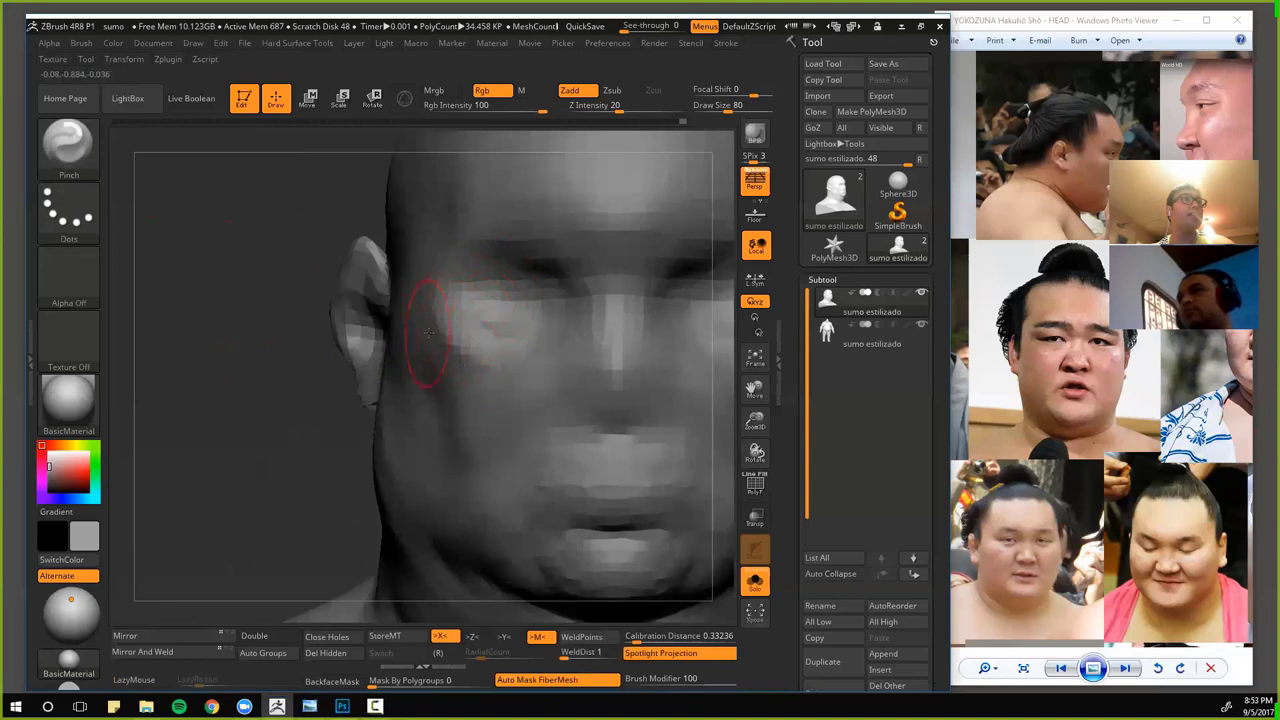
shift+drag(452, 360, 463, 326)
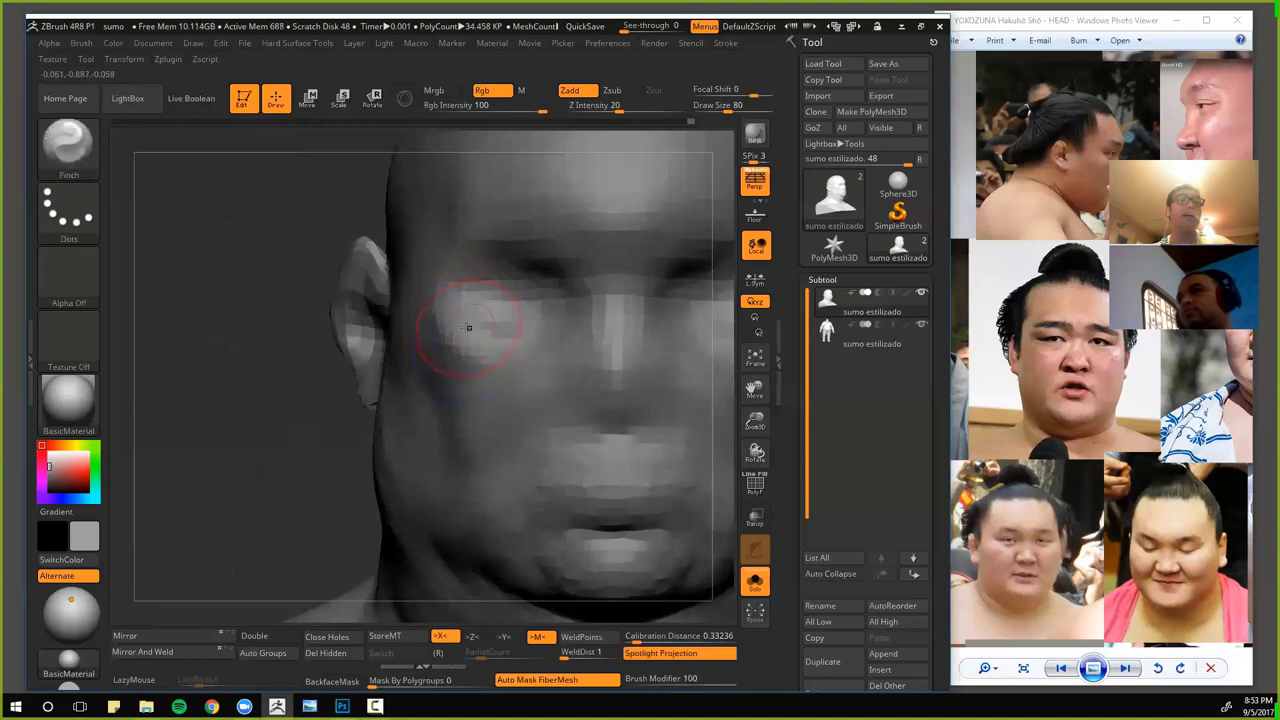
- Build up the eye area and the upper cheeks with ClayBuildup at size 80
key(b)
key(c)
key(b)
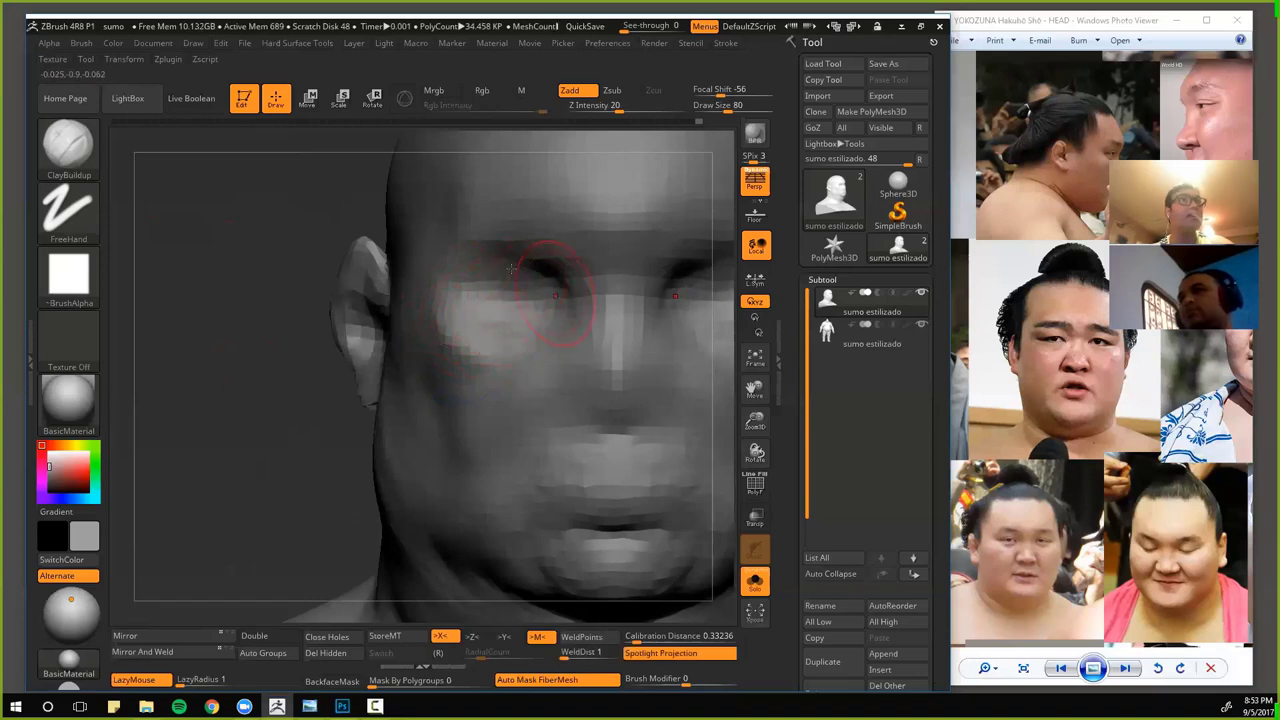
mouse_move(303, 271)
mouse_down()
mouse_move(280, 249)
mouse_move(505, 258)
mouse_up()
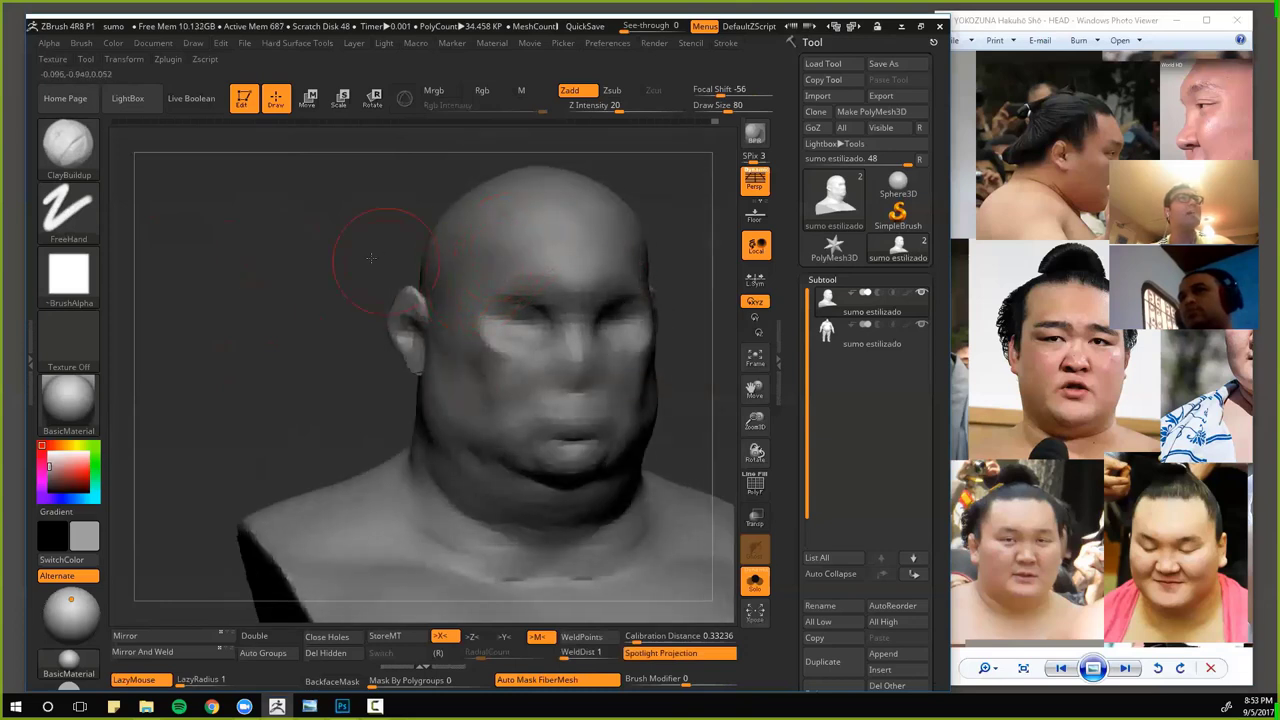
mouse_move(470, 298)
mouse_down()
mouse_move(518, 228)
mouse_move(492, 220)
mouse_up()
drag(442, 261, 482, 224)
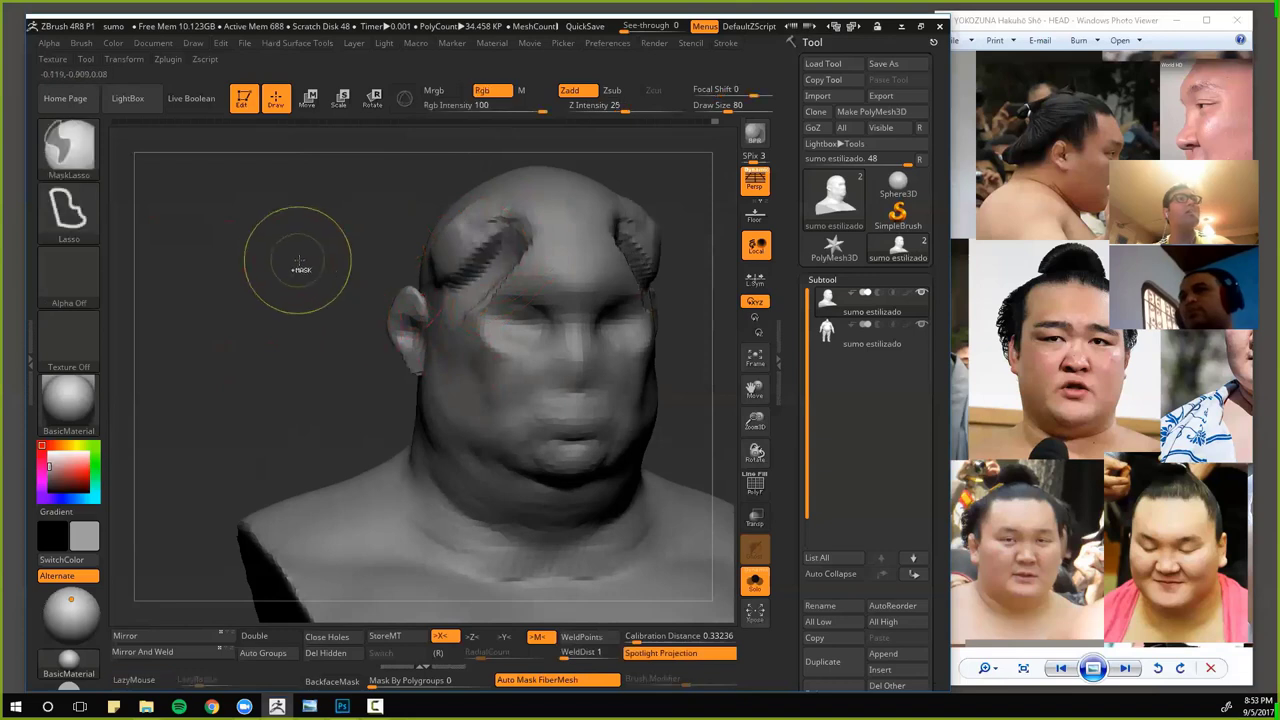
key(ctrl+z)
key(ctrl+z)
- Build up the temples and the brow ridge above the eye sockets with ClayBuildup at size 80
drag(335, 272, 420, 284)
key(shift)
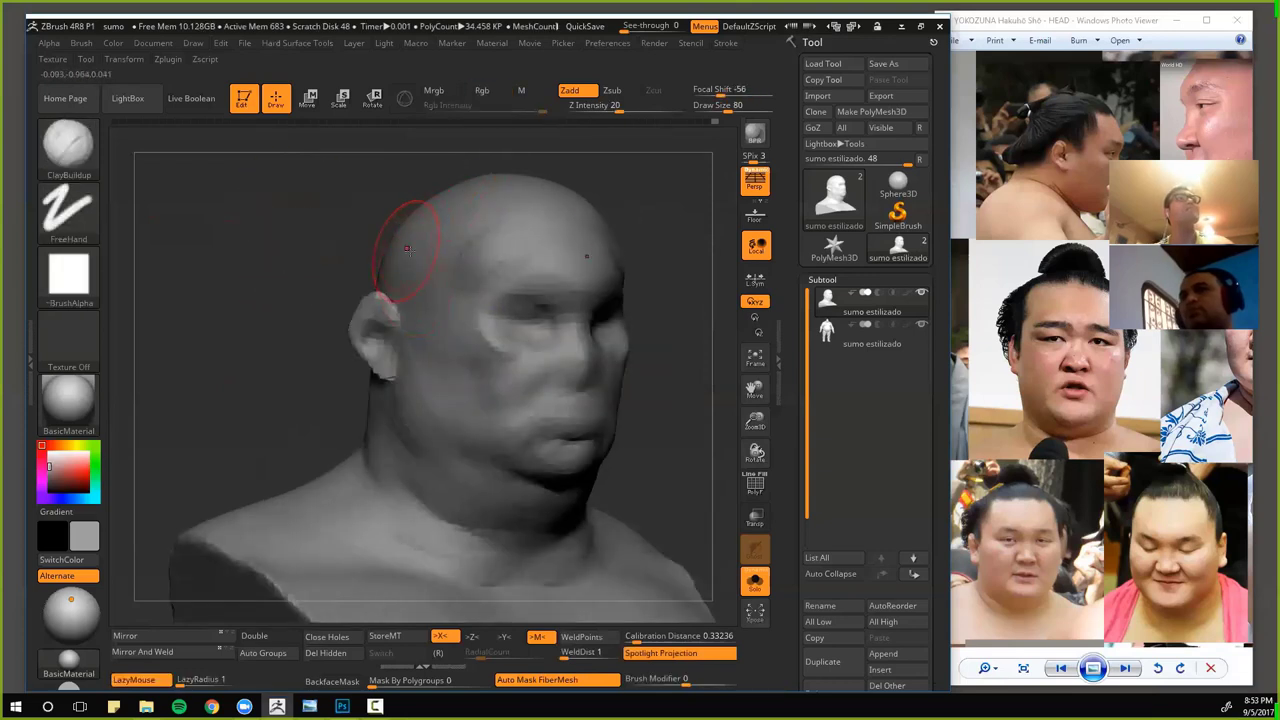
key(shift)
mouse_move(272, 240)
mouse_down()
mouse_move(328, 246)
mouse_move(286, 229)
mouse_up()
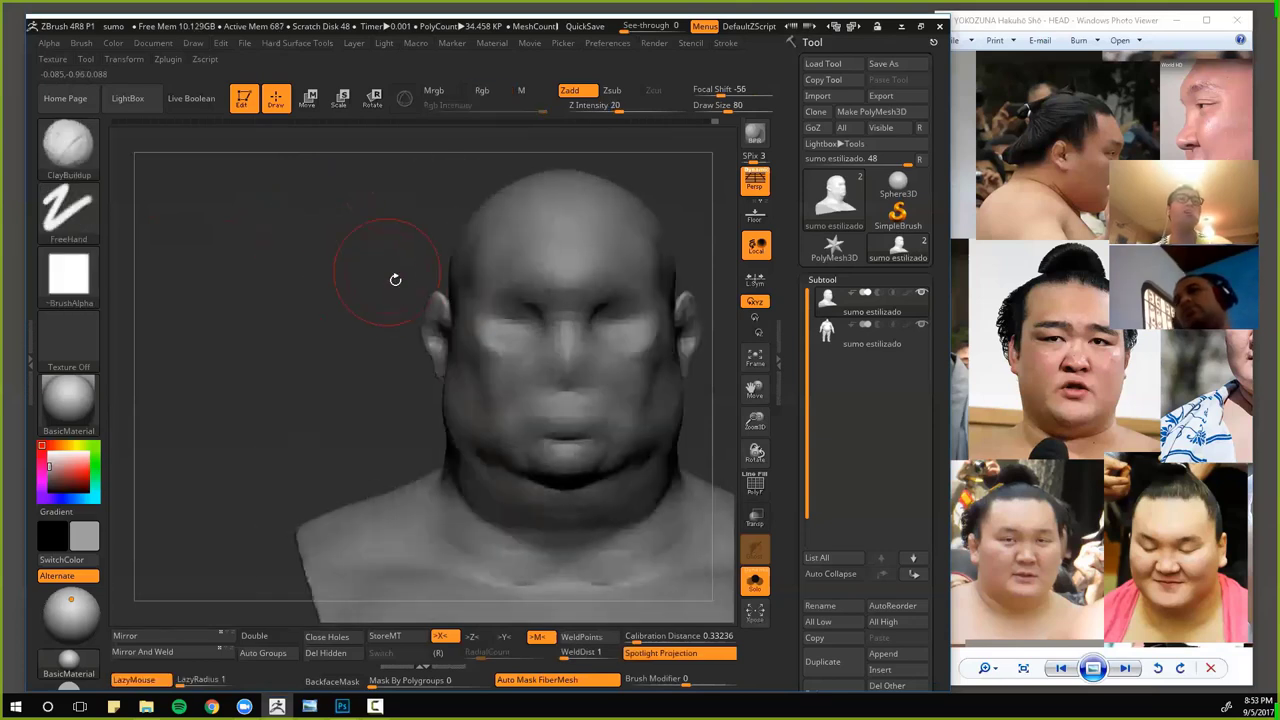
key(ctrl)
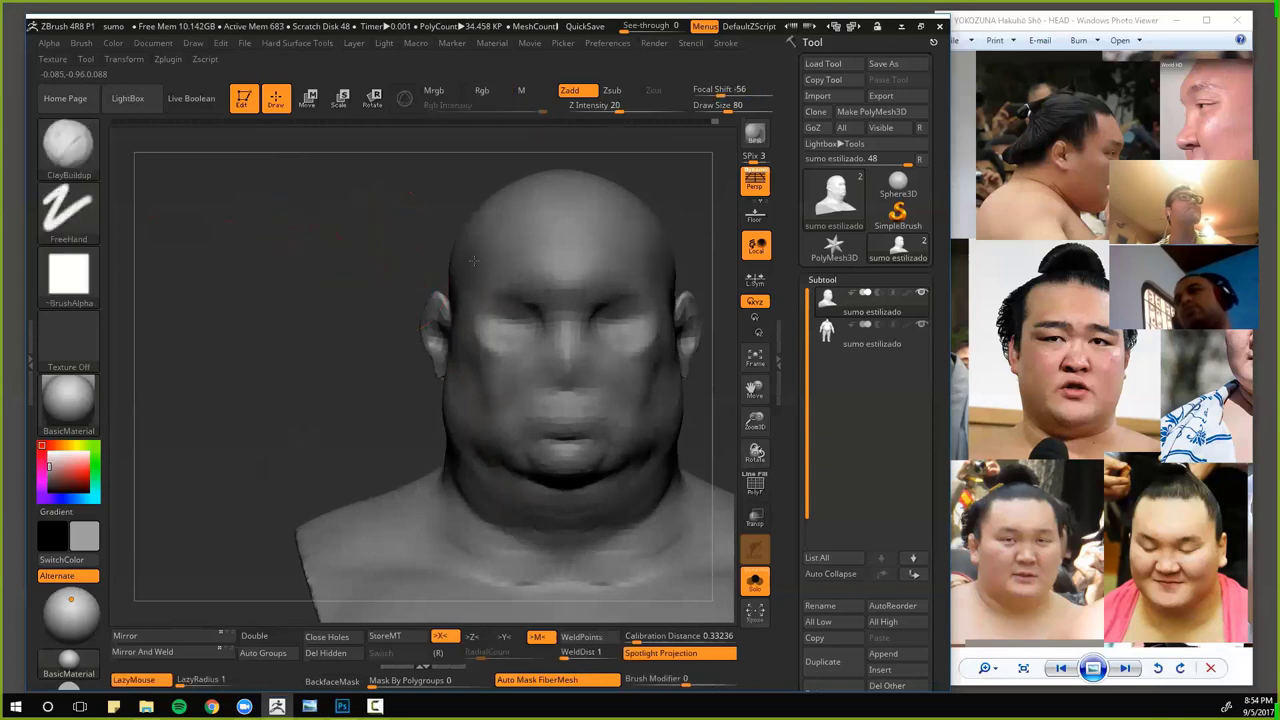
drag(474, 260, 441, 324)
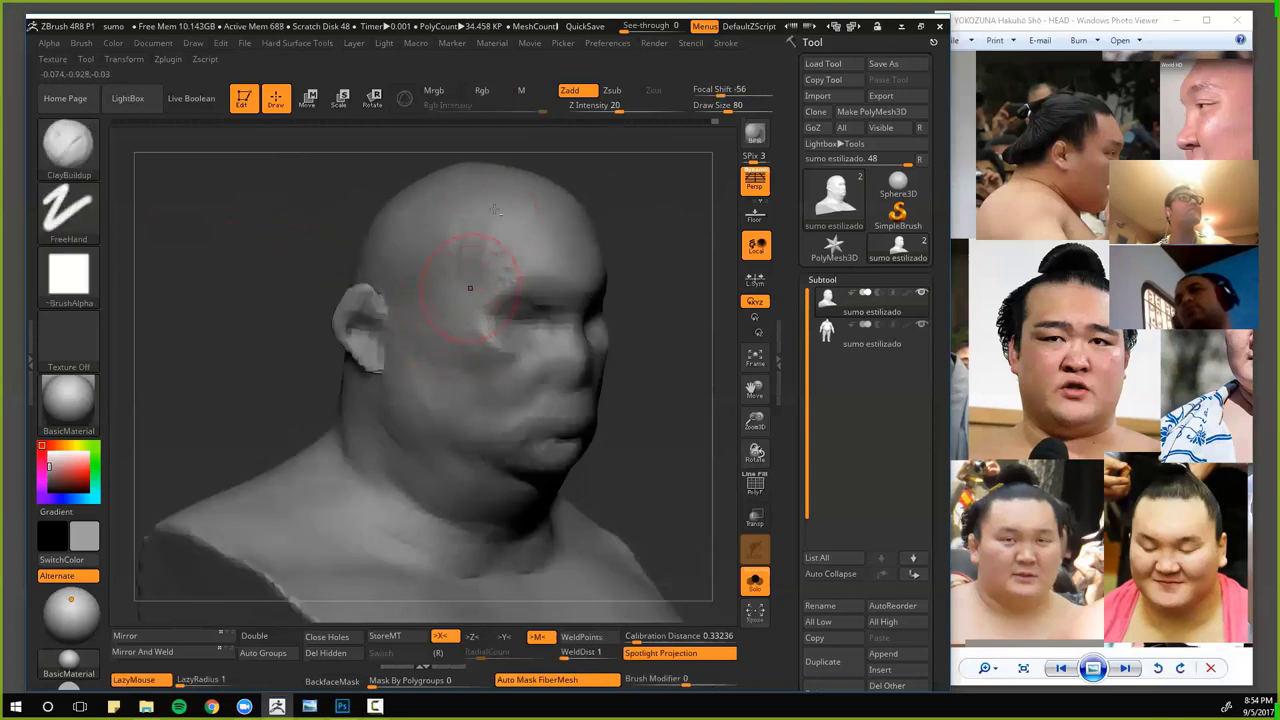
drag(286, 276, 374, 243)
drag(334, 280, 460, 262)
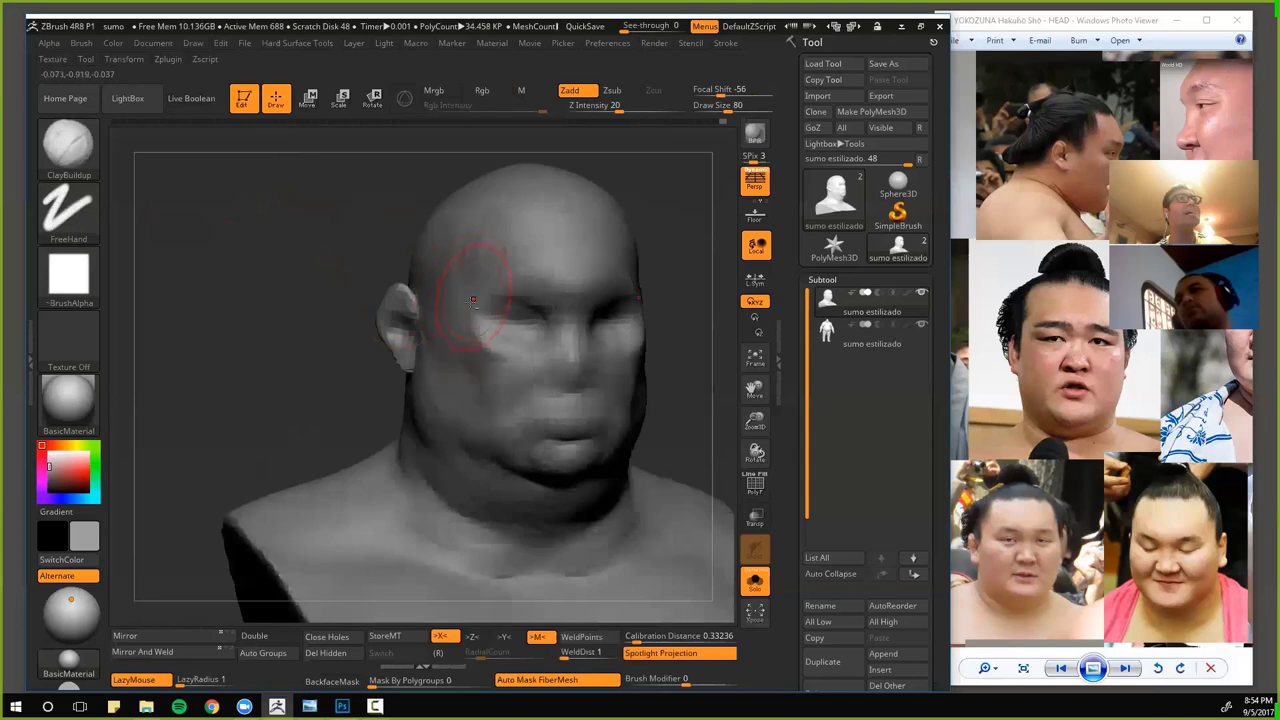
drag(352, 256, 554, 291)
drag(343, 274, 430, 280)
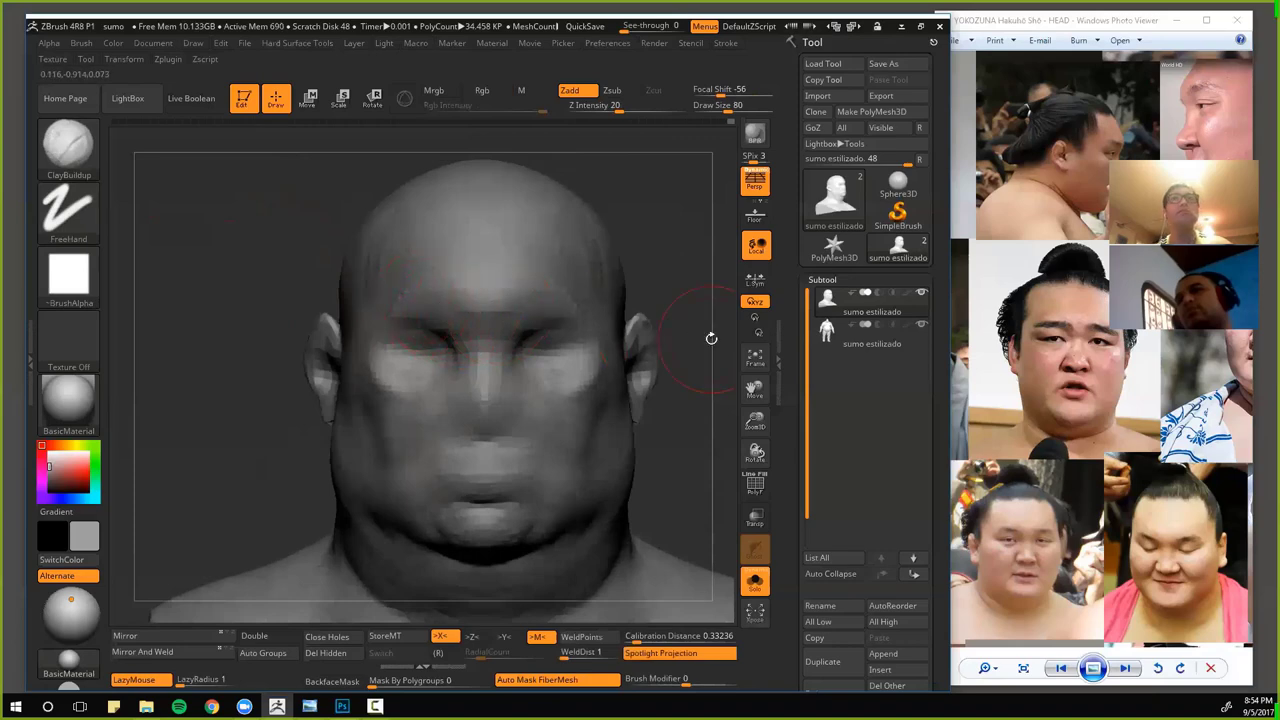
- Enlarge the front-view wrestler's face in the Windows Photo Viewer reference and return to the ZBrush sculpt
scroll(1062, 220, up, 5)
drag(1066, 290, 1052, 177)
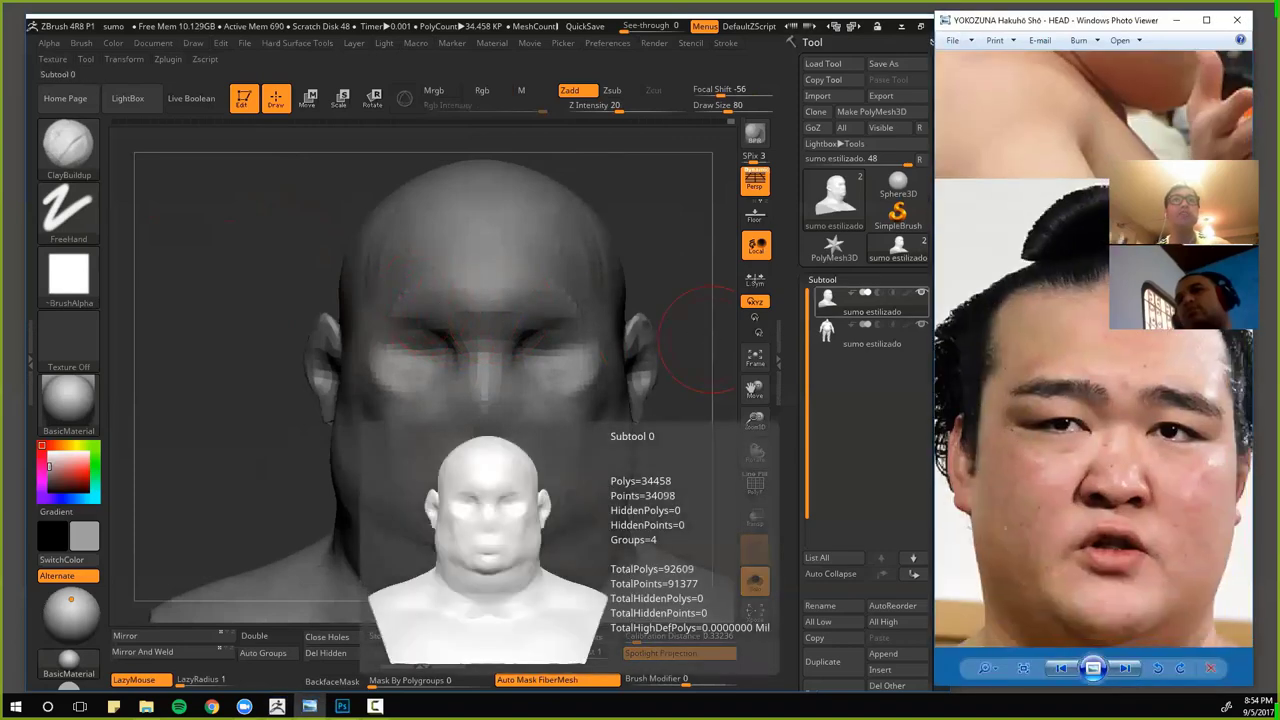
click(217, 332)
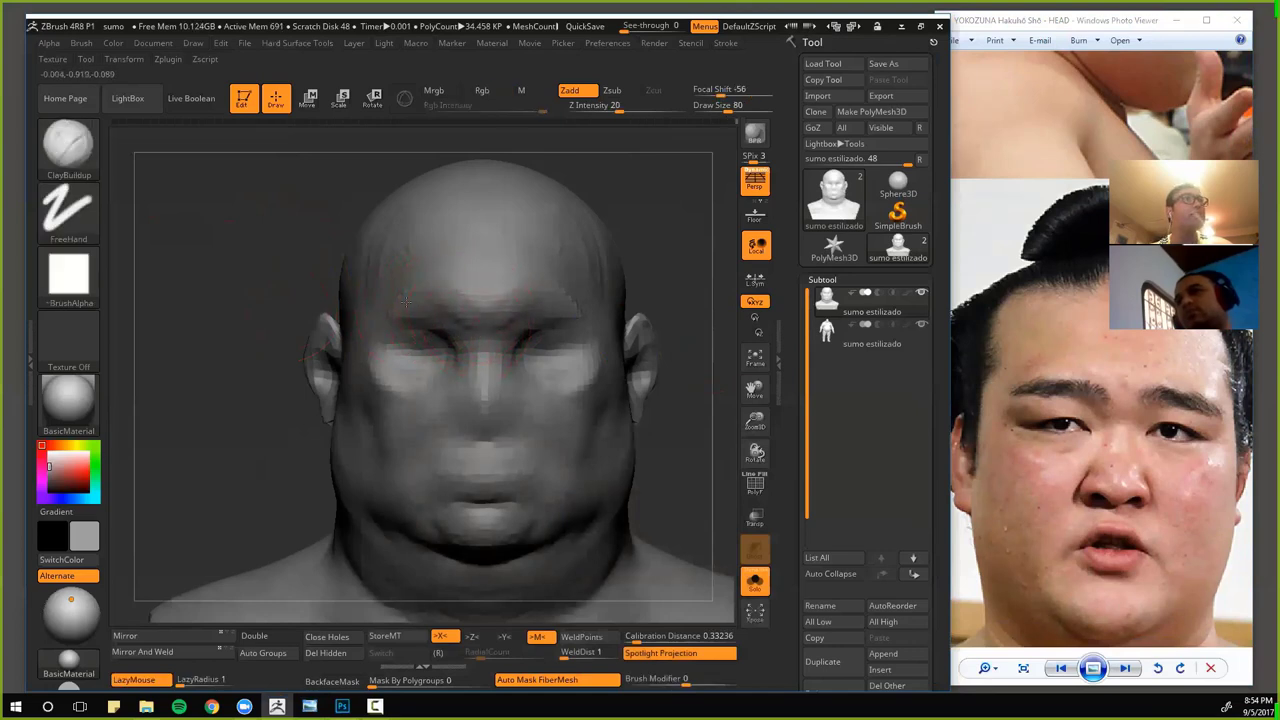
- Build up the upper eyelids and the outer edges of the eye sockets with ClayBuildup at size 80
mouse_move(271, 271)
mouse_down()
mouse_move(620, 374)
mouse_move(520, 355)
mouse_up()
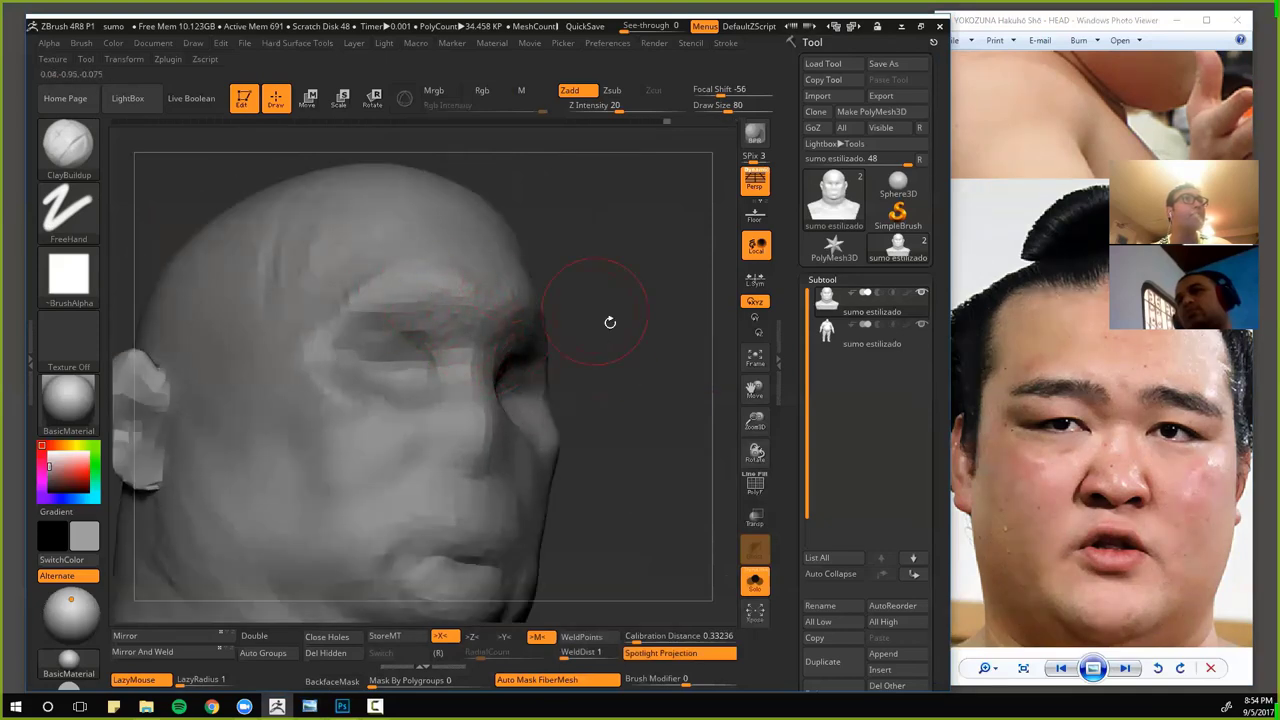
drag(610, 322, 501, 331)
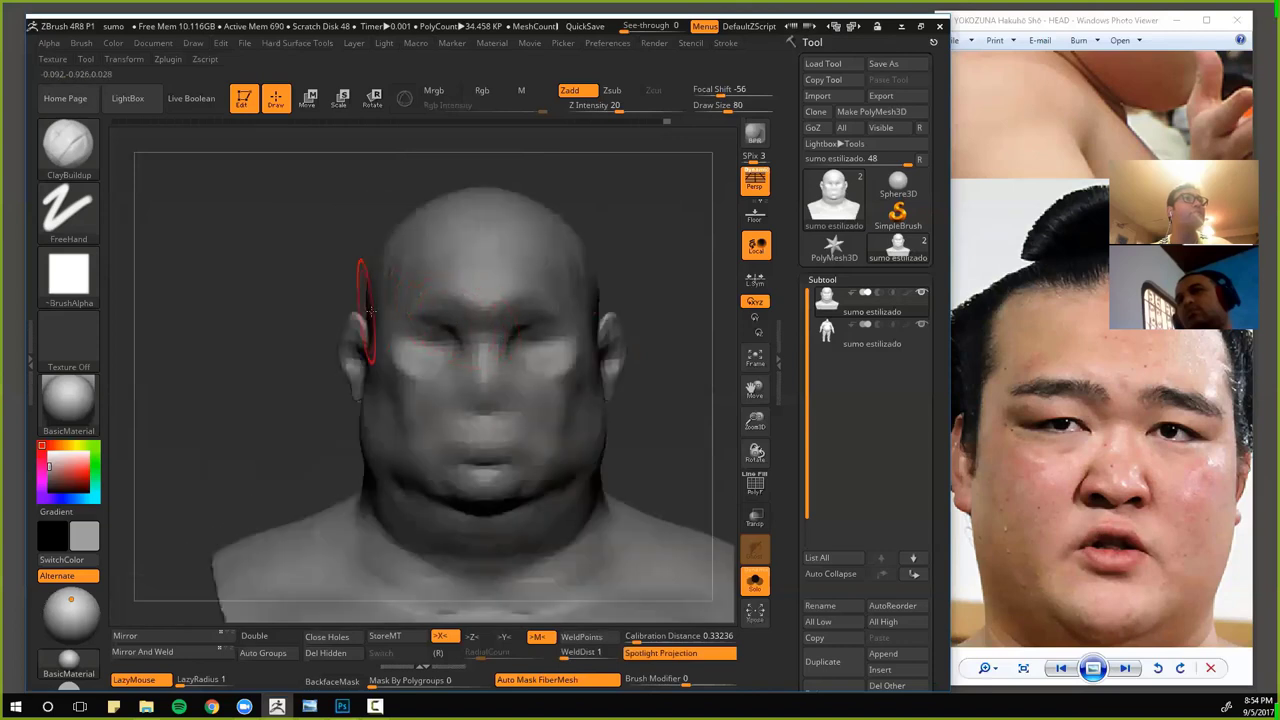
drag(286, 286, 379, 314)
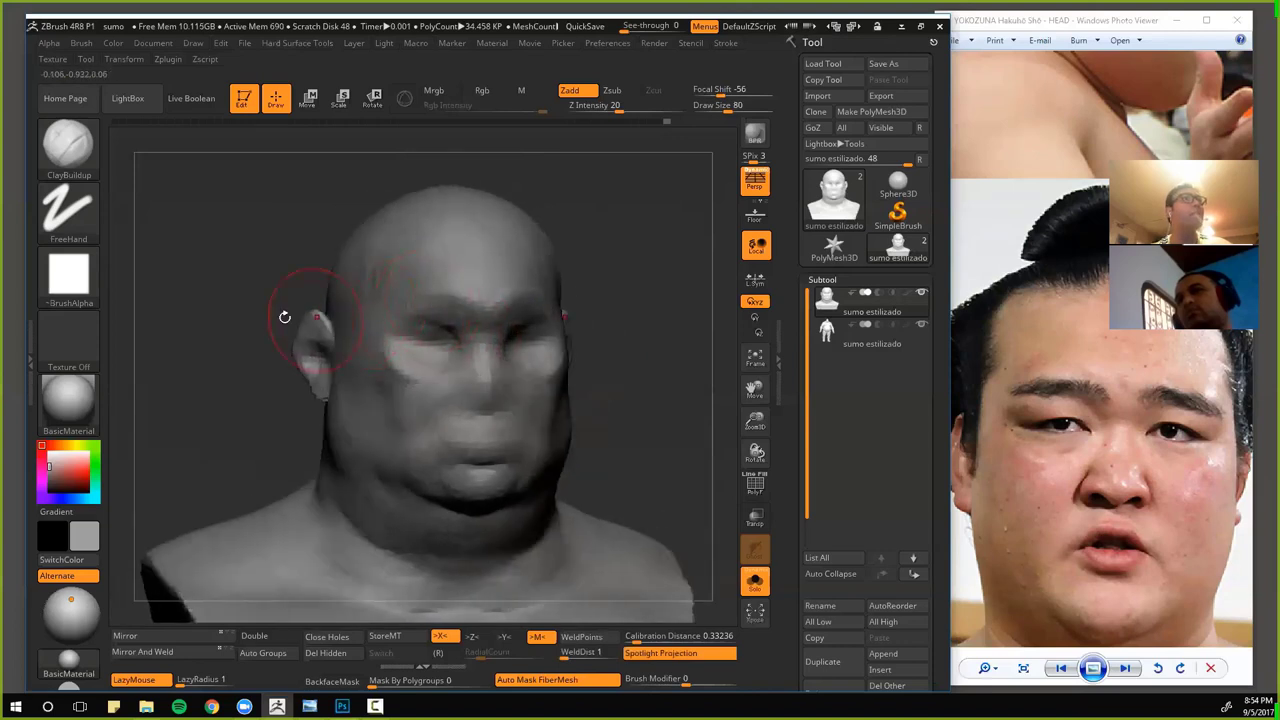
mouse_move(284, 317)
mouse_down()
mouse_move(395, 352)
mouse_move(440, 348)
mouse_move(390, 347)
mouse_up()
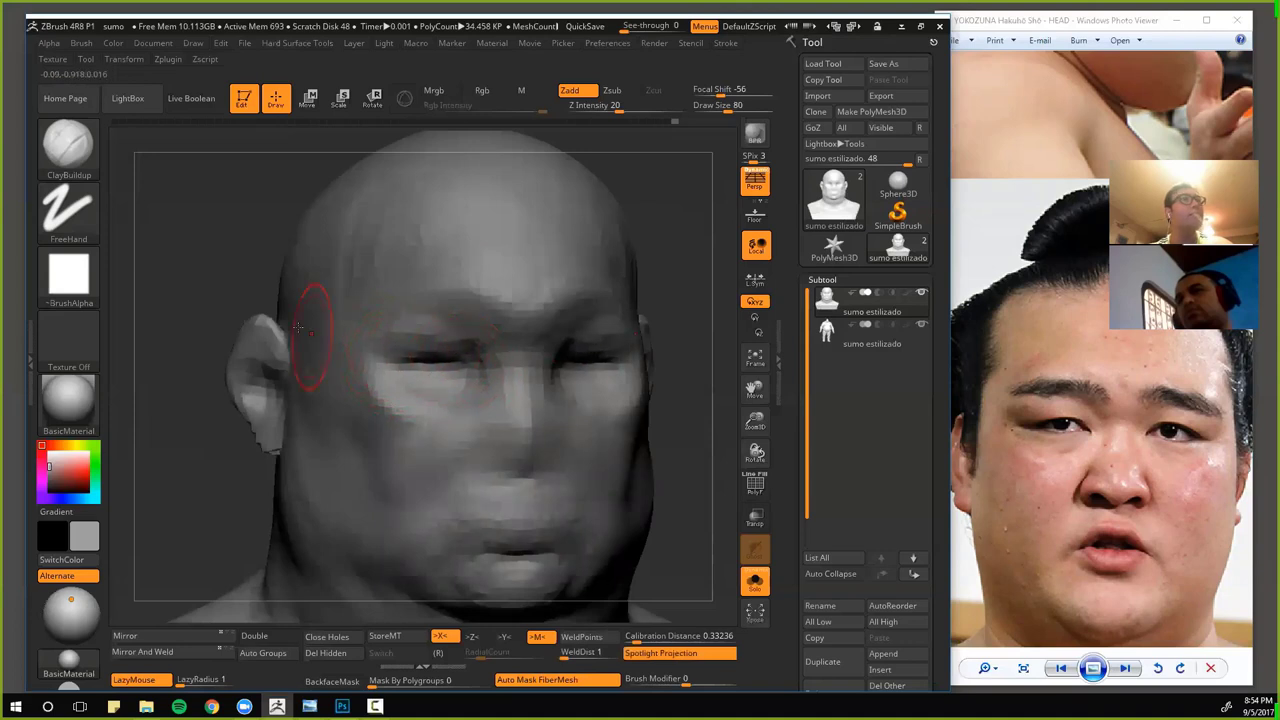
drag(298, 330, 428, 366)
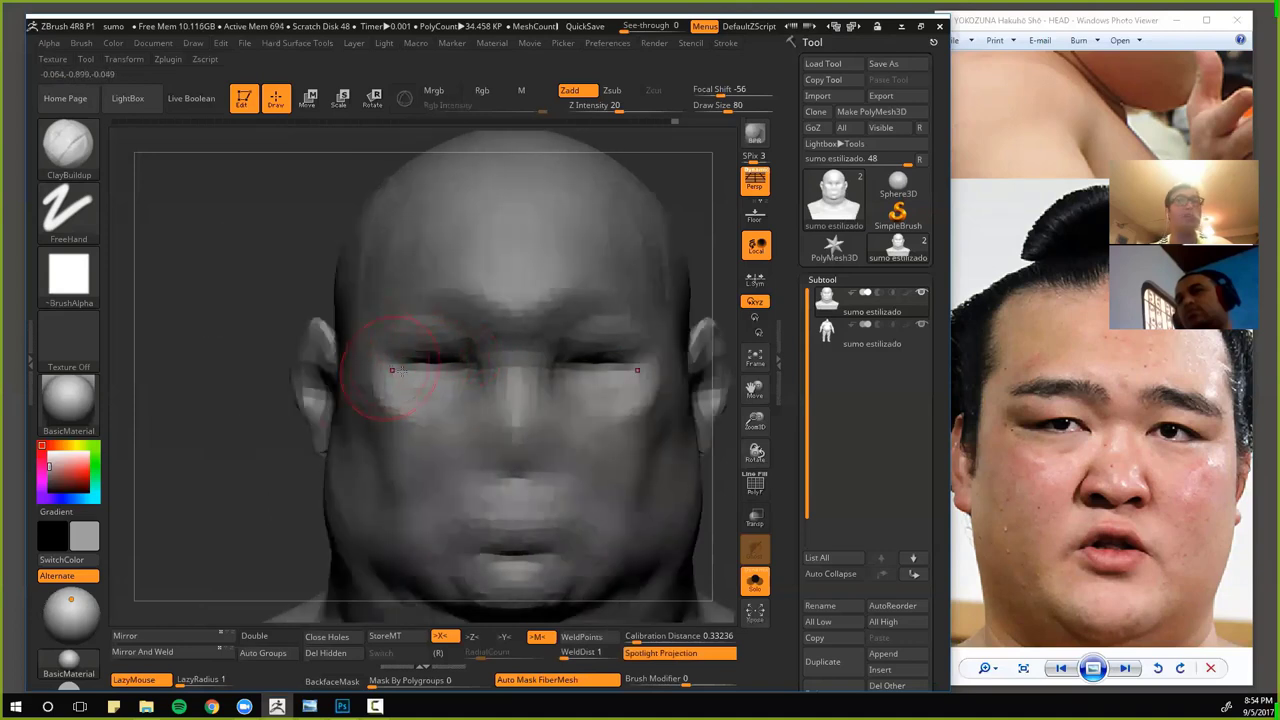
- Adjust the shape of the eye openings and their inner corners with the Move brush at size 80
key(b)
key(m)
key(v)
drag(425, 351, 464, 367)
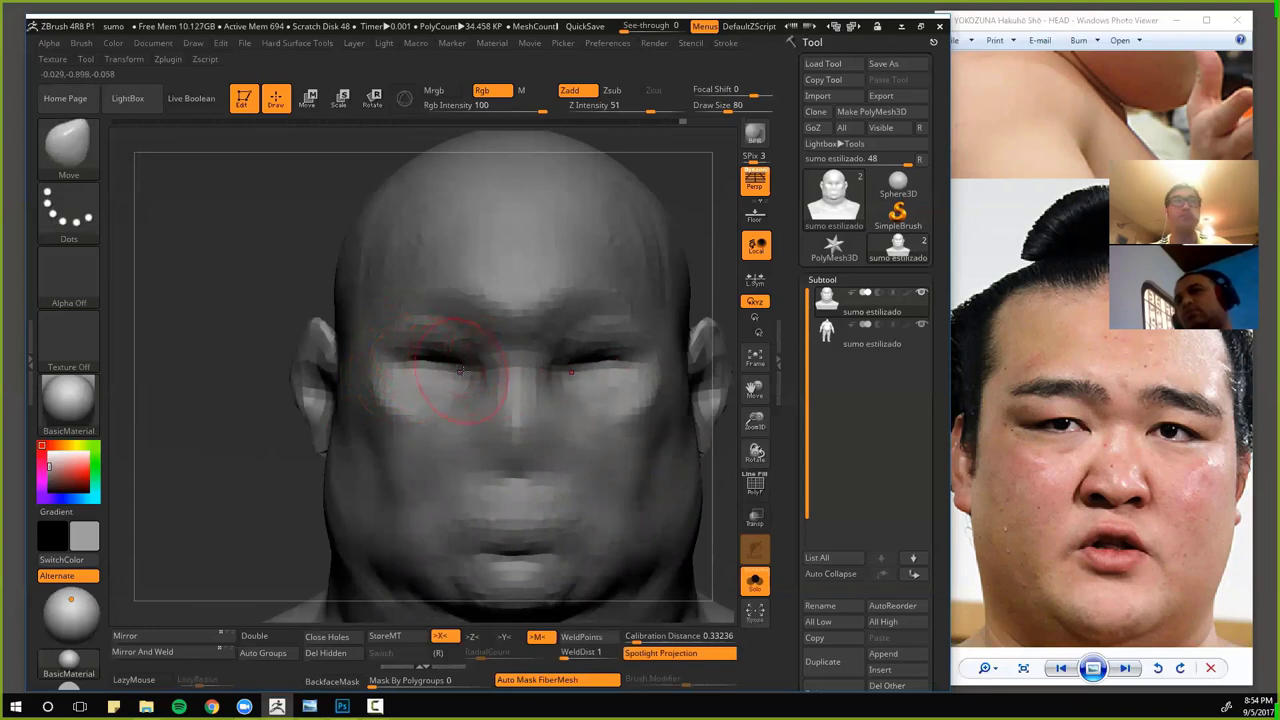
- Refine the eyelids with ClayBuildup at size 56 and smooth the outer eye area towards the temples
key(b)
key(c)
key(b)
key(space)
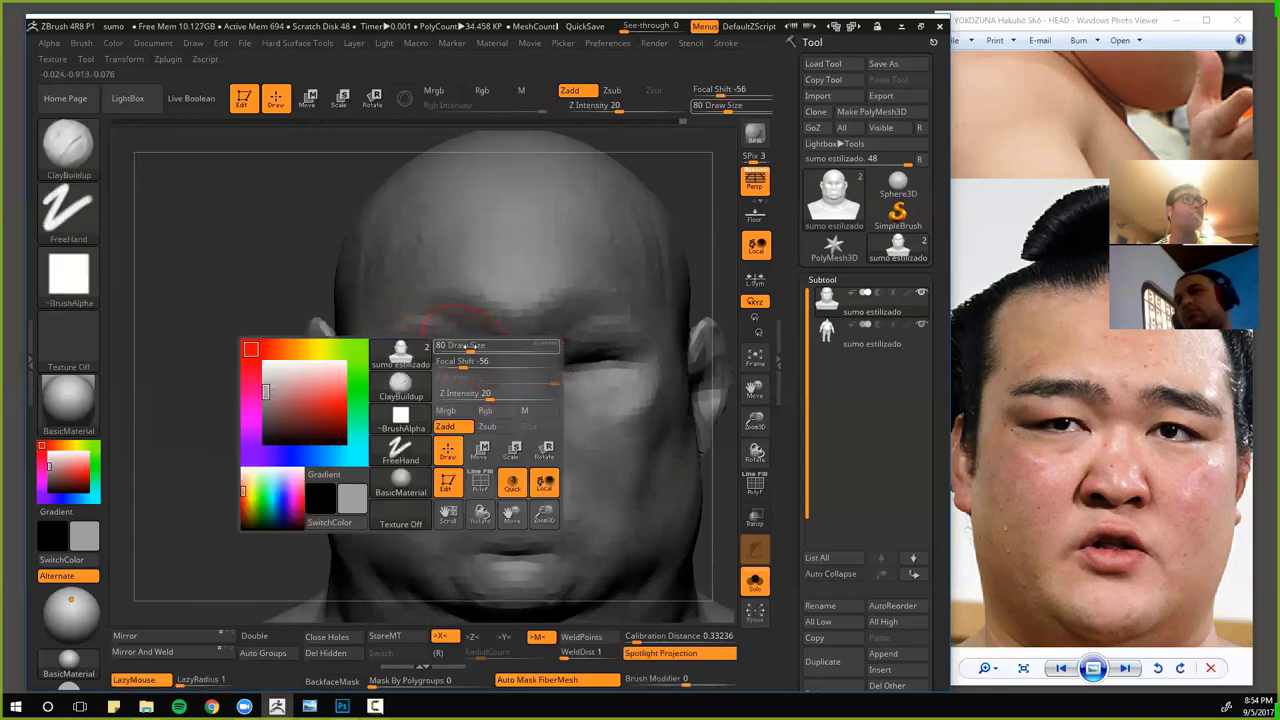
drag(470, 347, 475, 348)
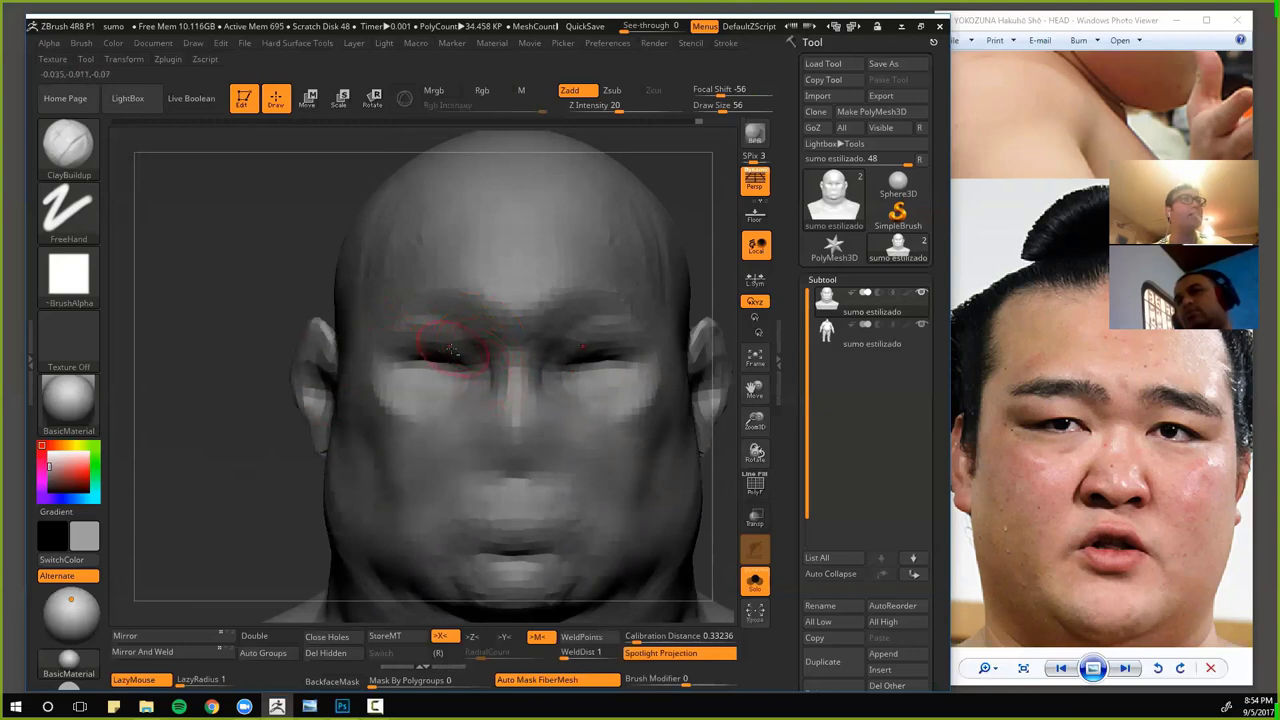
drag(436, 352, 403, 359)
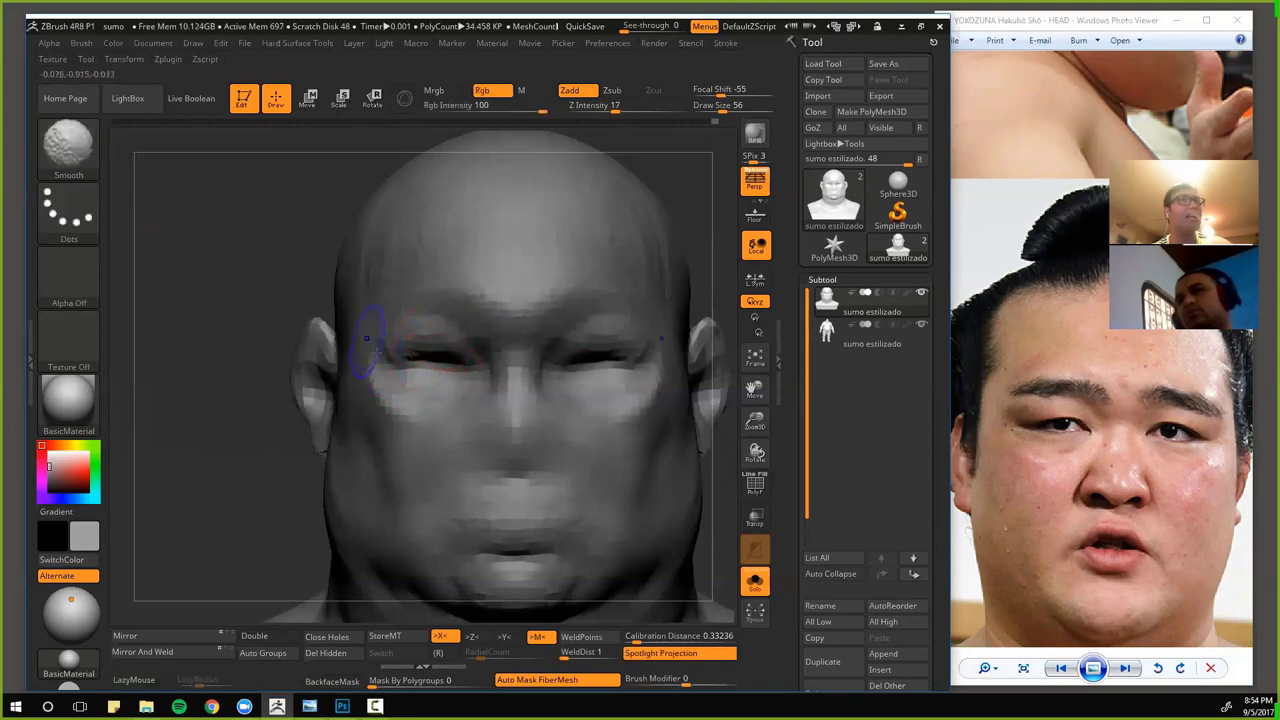
right_drag(346, 330, 377, 326)
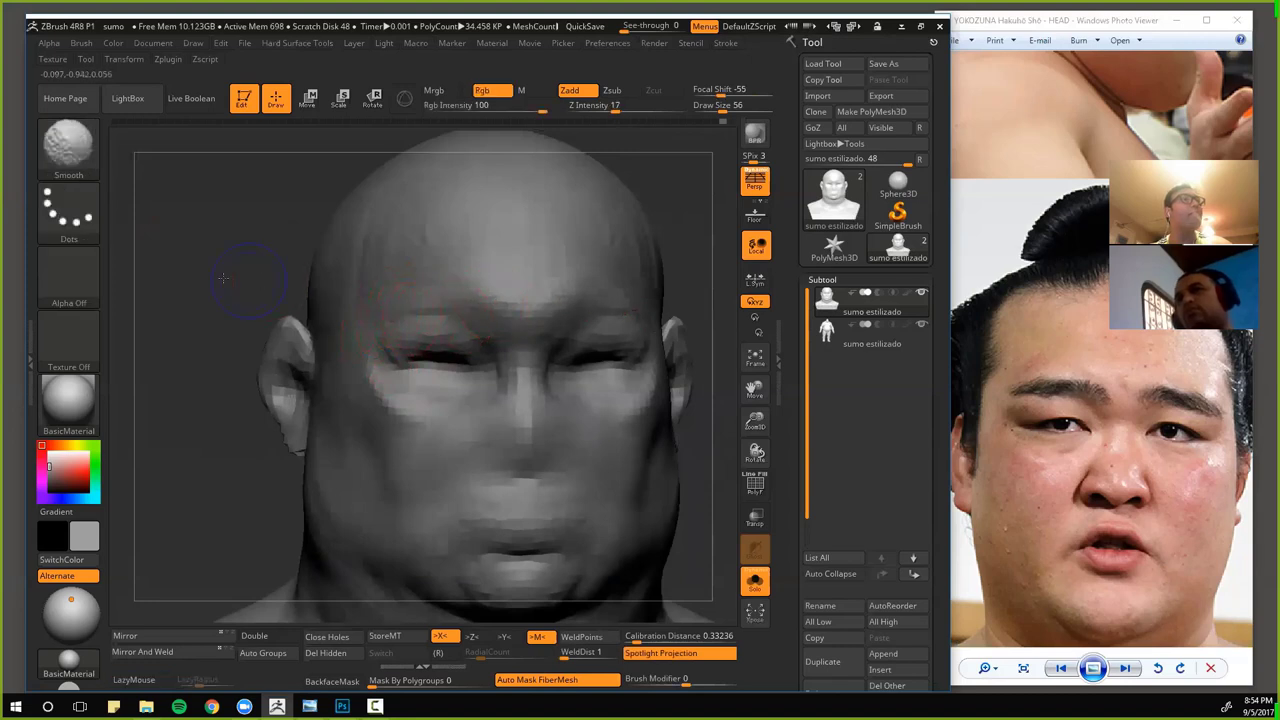
- Fill out the cheeks below the eyes with ClayBuildup at size 56 and smooth them
shift+drag(257, 257, 270, 255)
mouse_move(270, 255)
alt+mouse_down()
mouse_move(257, 203)
mouse_move(280, 291)
mouse_move(217, 300)
alt+mouse_up()
mouse_move(303, 341)
alt+mouse_down()
mouse_move(315, 374)
mouse_move(291, 350)
mouse_move(317, 353)
mouse_move(340, 405)
alt+mouse_up()
right_drag(356, 378, 355, 363)
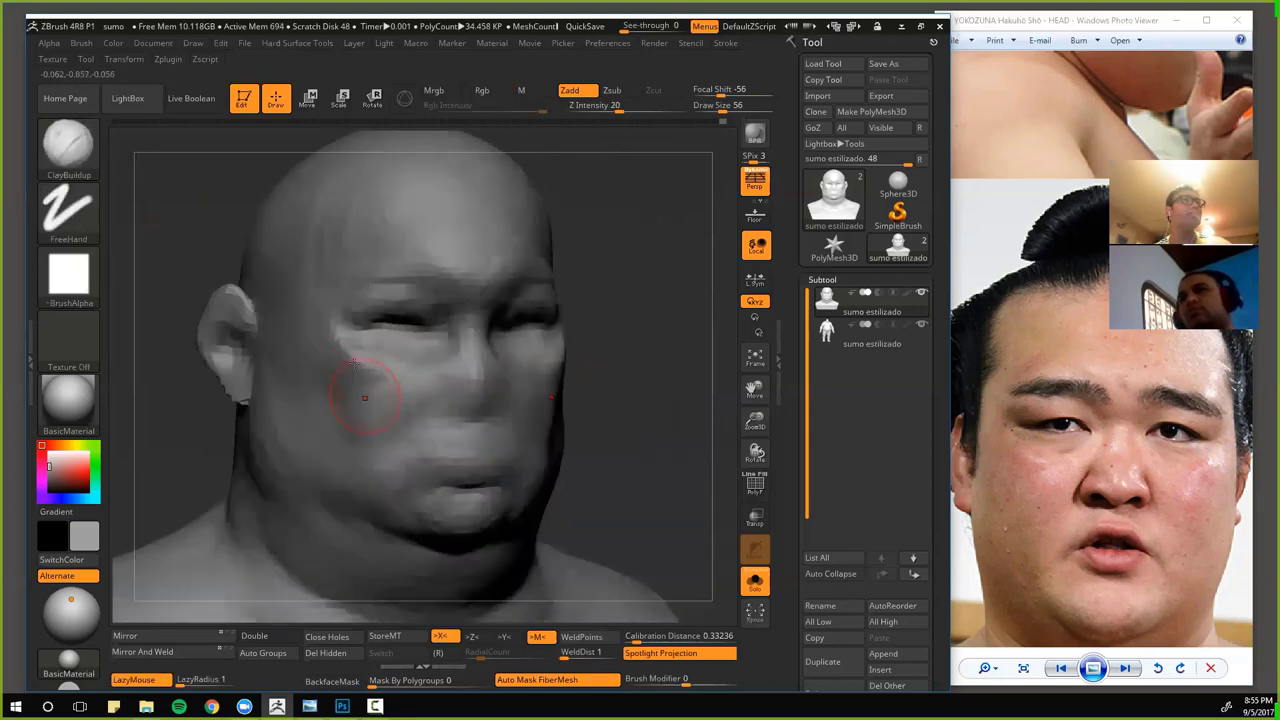
right_drag(217, 381, 368, 378)
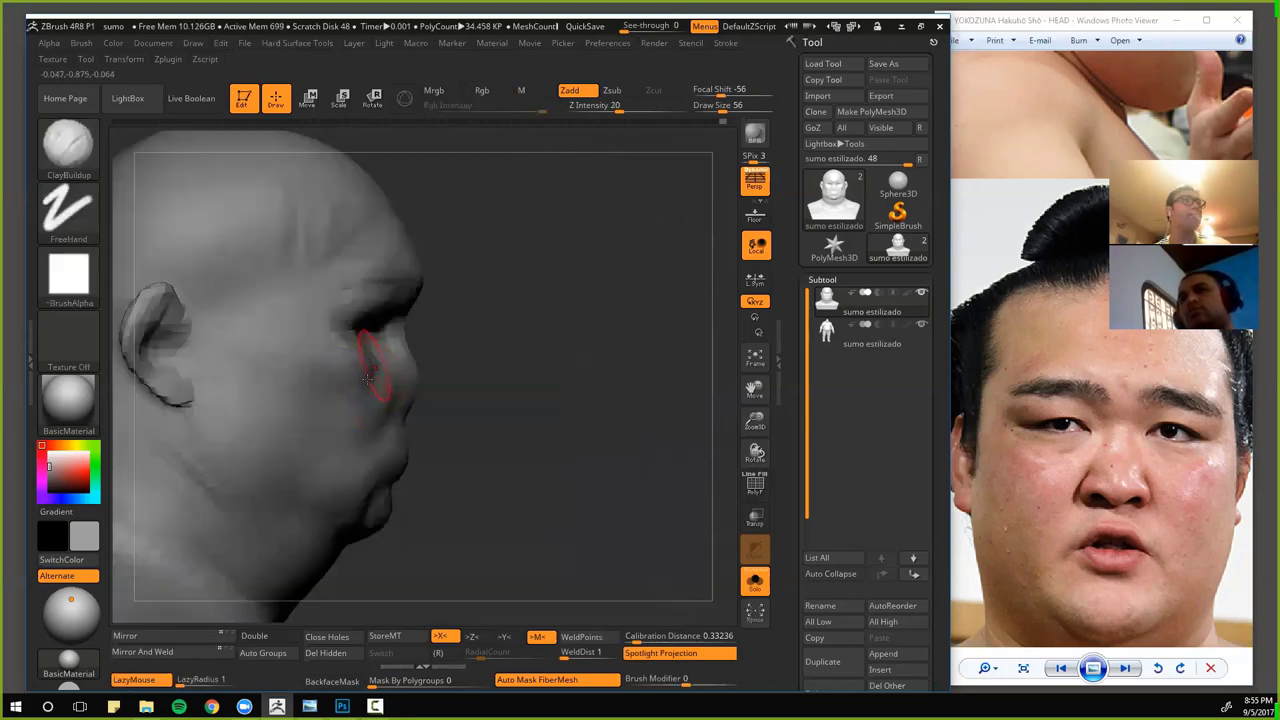
alt+drag(497, 440, 375, 395)
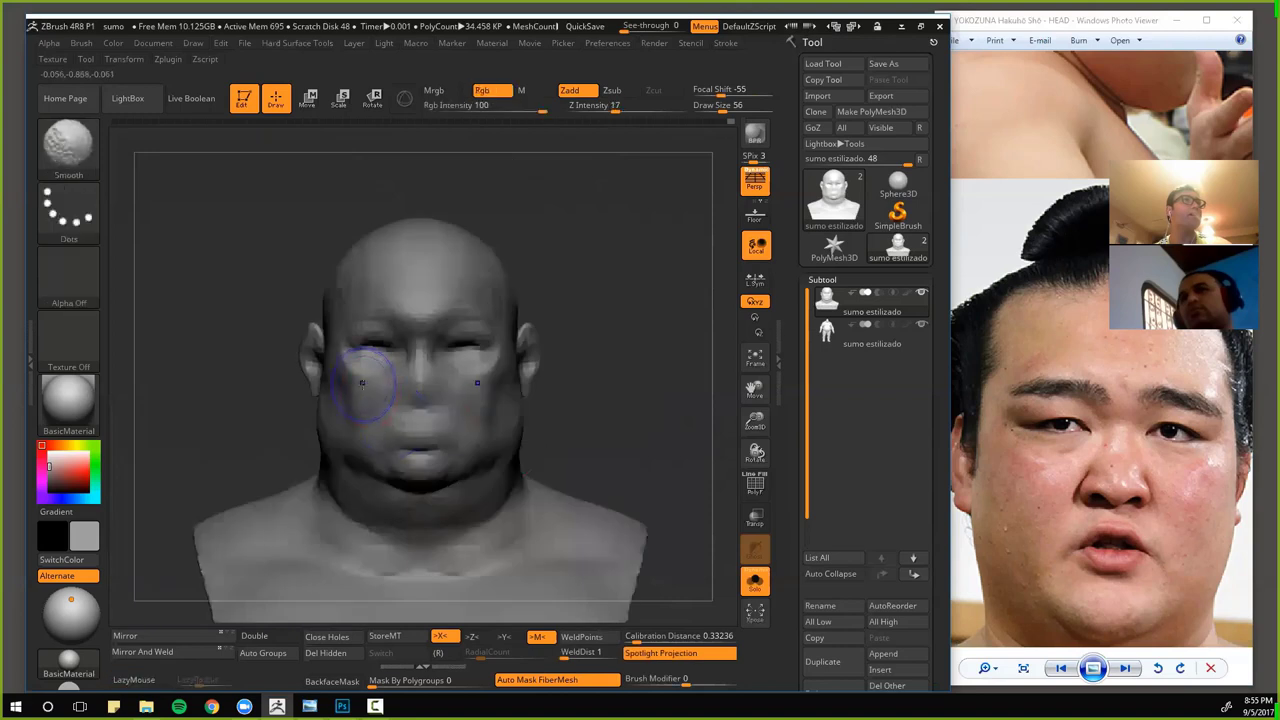
alt+drag(256, 385, 259, 373)
right_drag(258, 372, 314, 320)
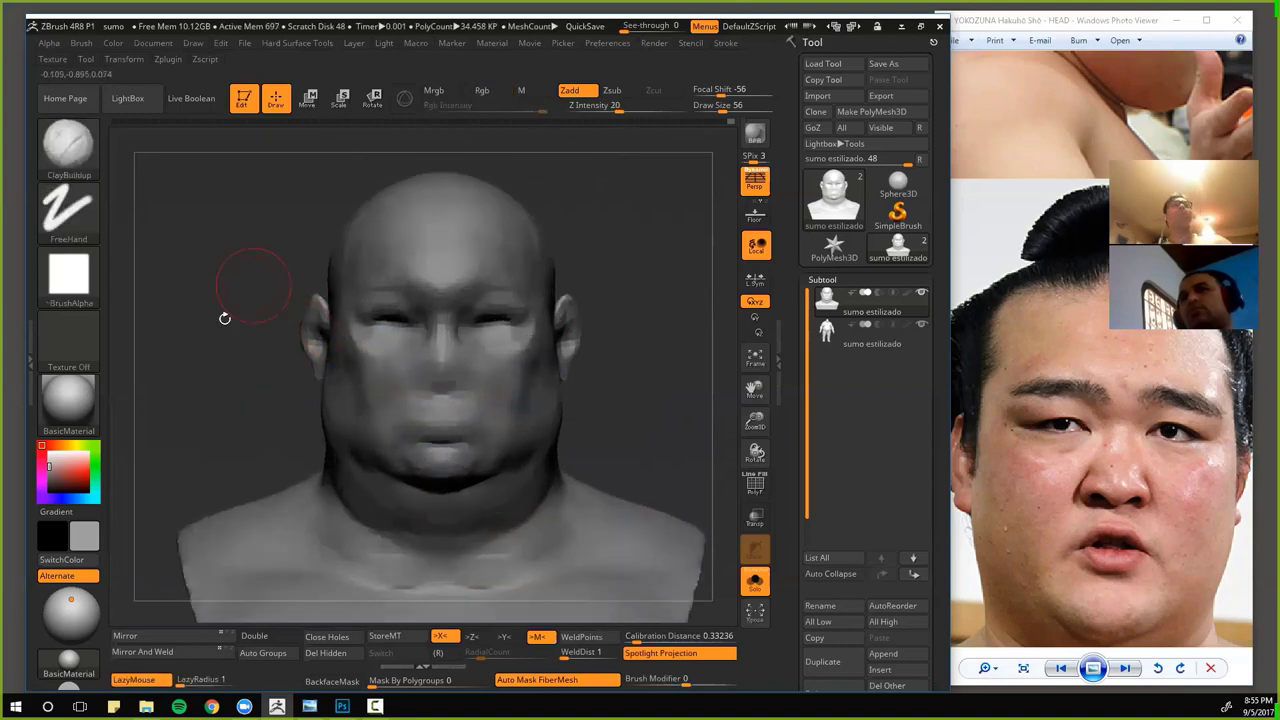
- Build up the cheeks beside the nose and mouth and towards the jaw with ClayBuildup at size 68
mouse_move(223, 314)
right_down()
mouse_move(220, 345)
mouse_move(534, 364)
right_up()
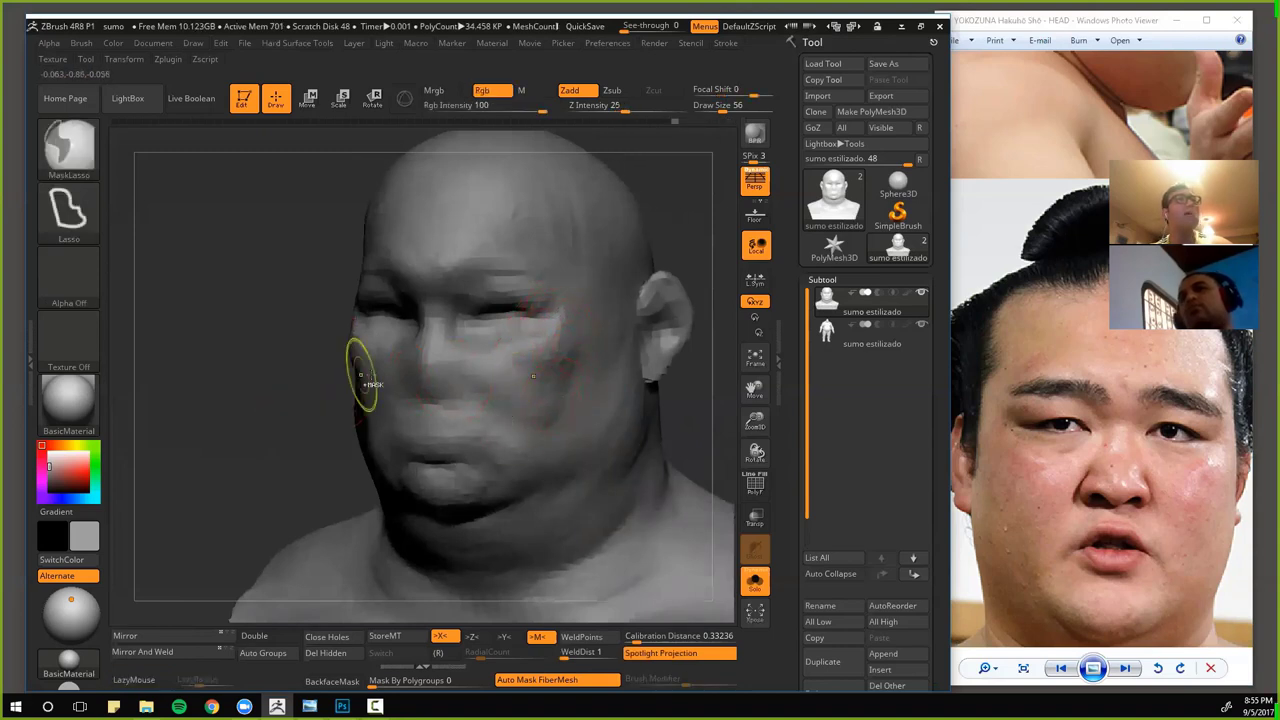
mouse_move(335, 378)
ctrl+mouse_down()
mouse_move(285, 374)
mouse_move(298, 377)
ctrl+mouse_up()
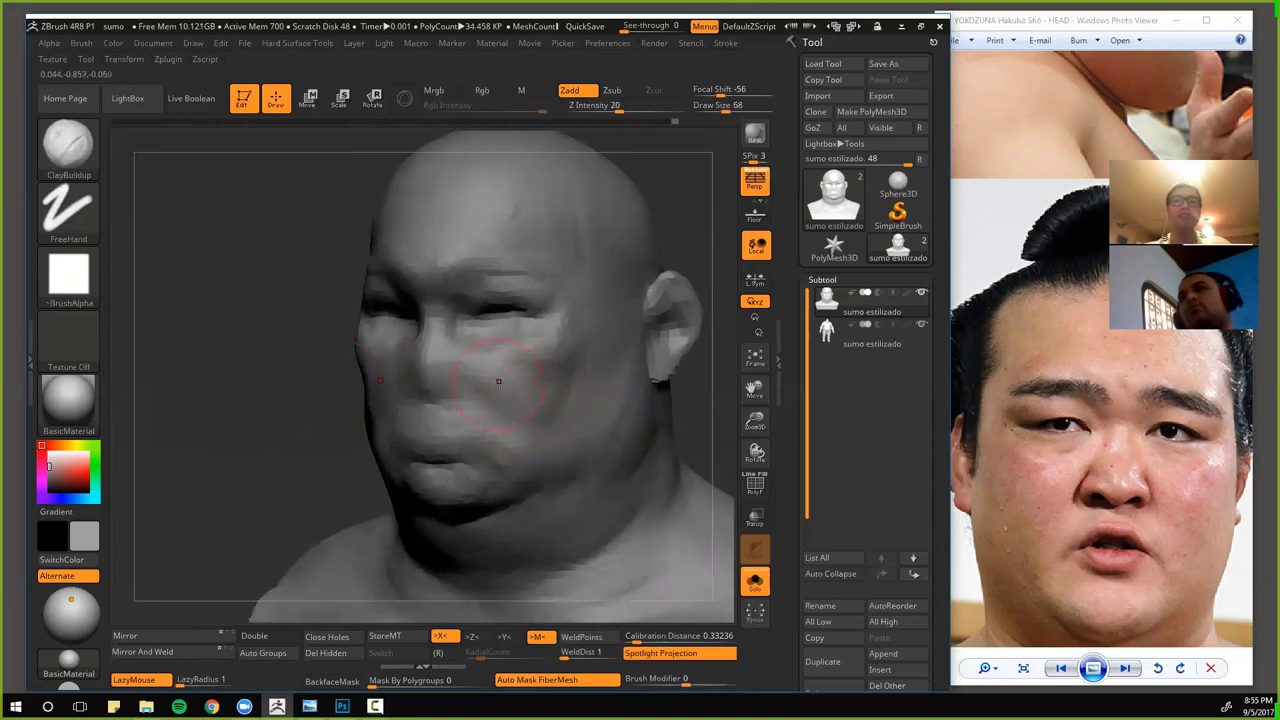
drag(312, 436, 545, 427)
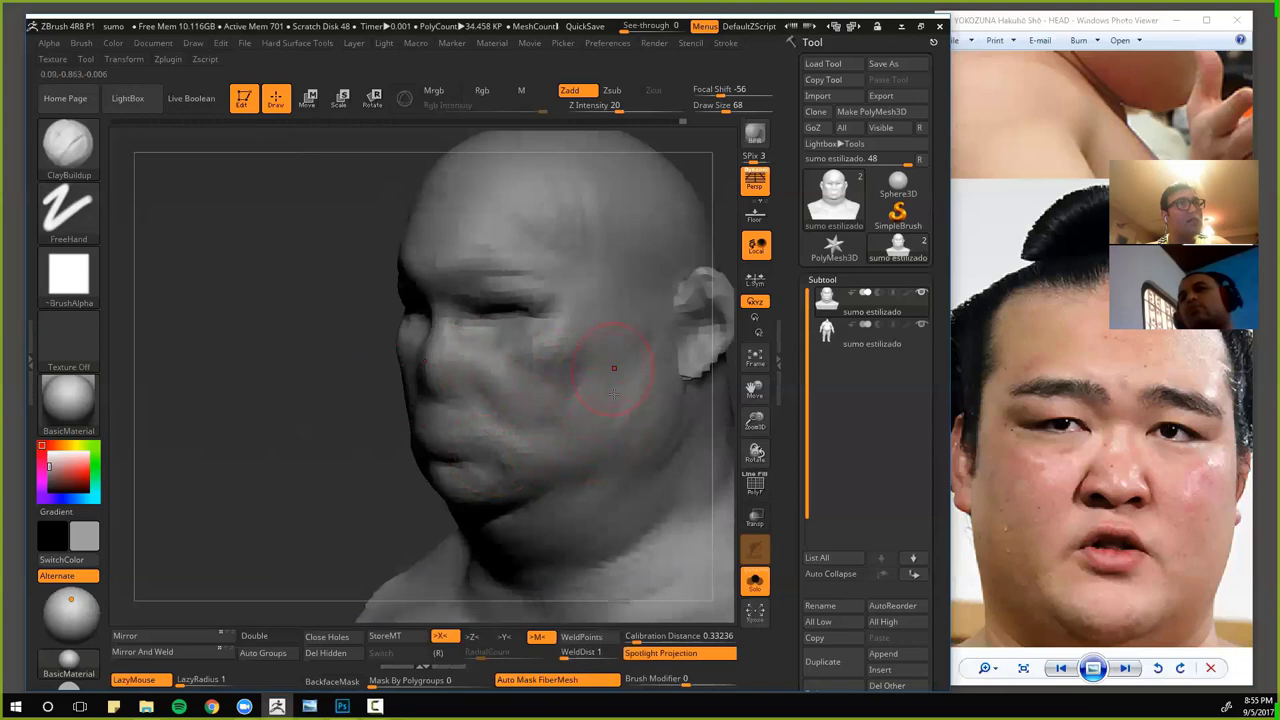
right_drag(618, 429, 563, 424)
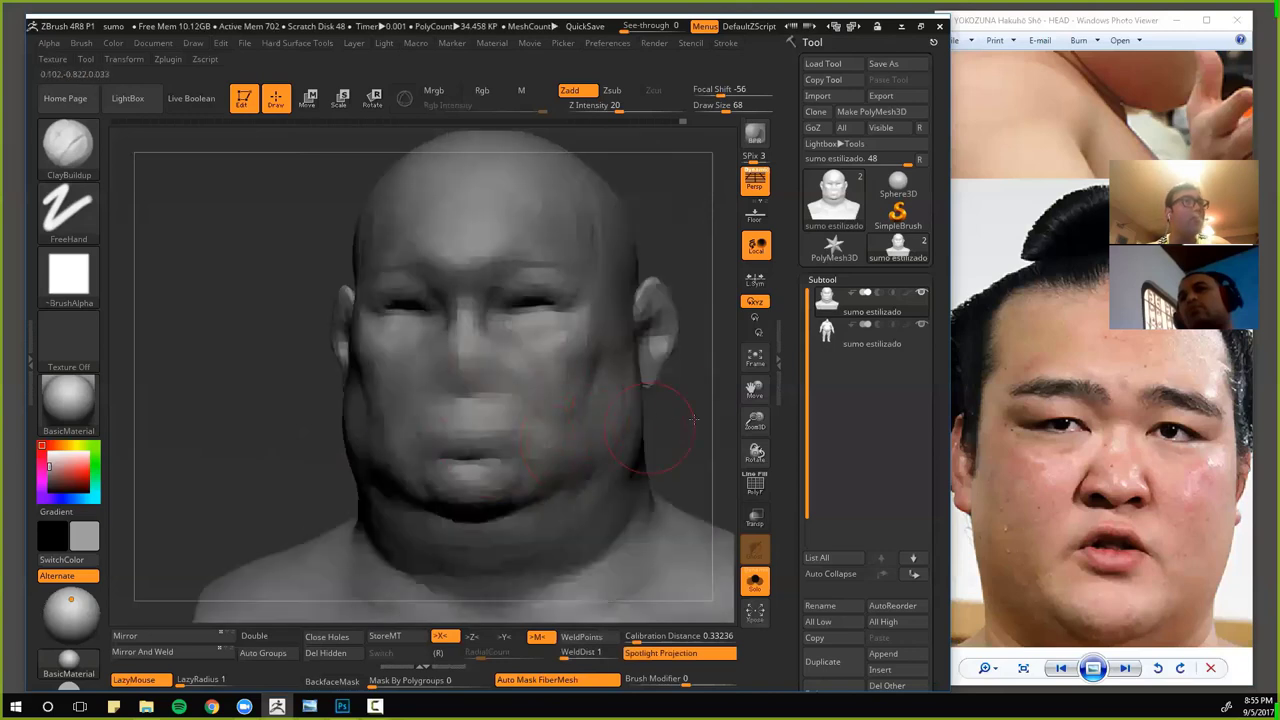
right_drag(627, 463, 549, 450)
- Reshape the lower eyelids and the eye corners with the Move brush, reducing its size to 28
mouse_move(258, 424)
mouse_down()
mouse_move(313, 415)
mouse_move(222, 376)
mouse_move(226, 366)
mouse_move(246, 380)
mouse_move(254, 344)
mouse_up()
key(b)
key(m)
key(v)
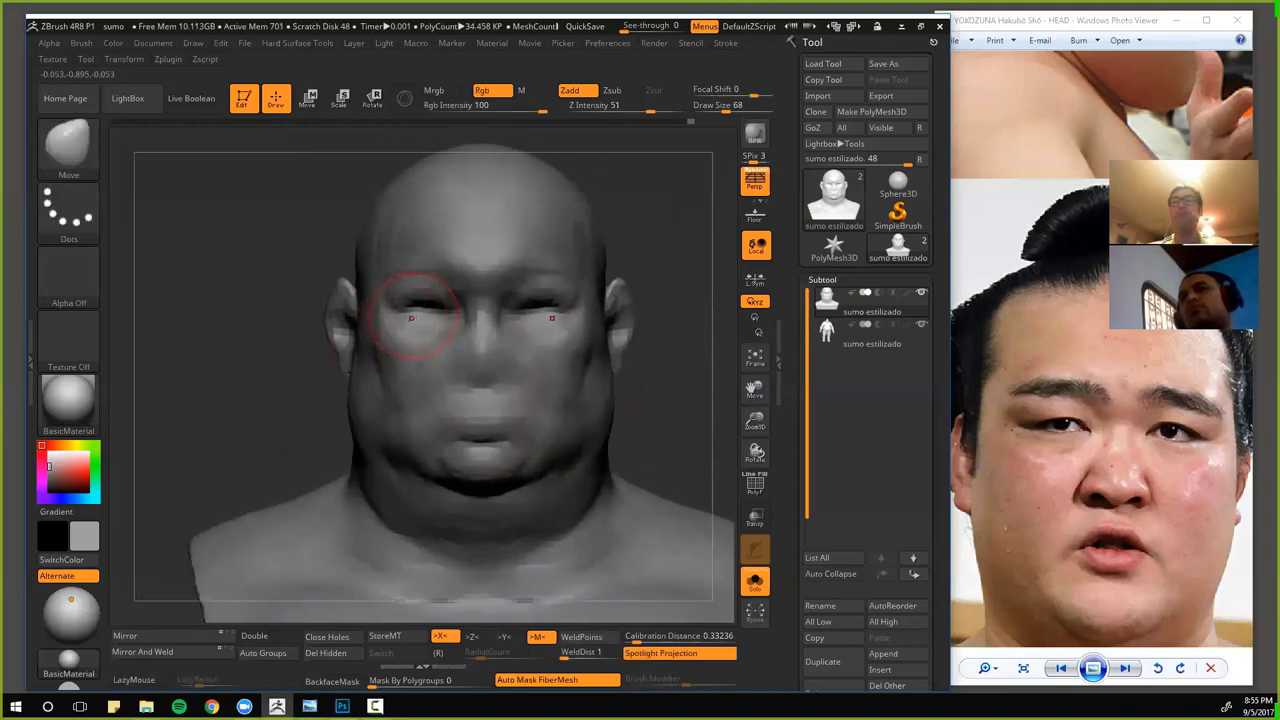
key(bracketleft)
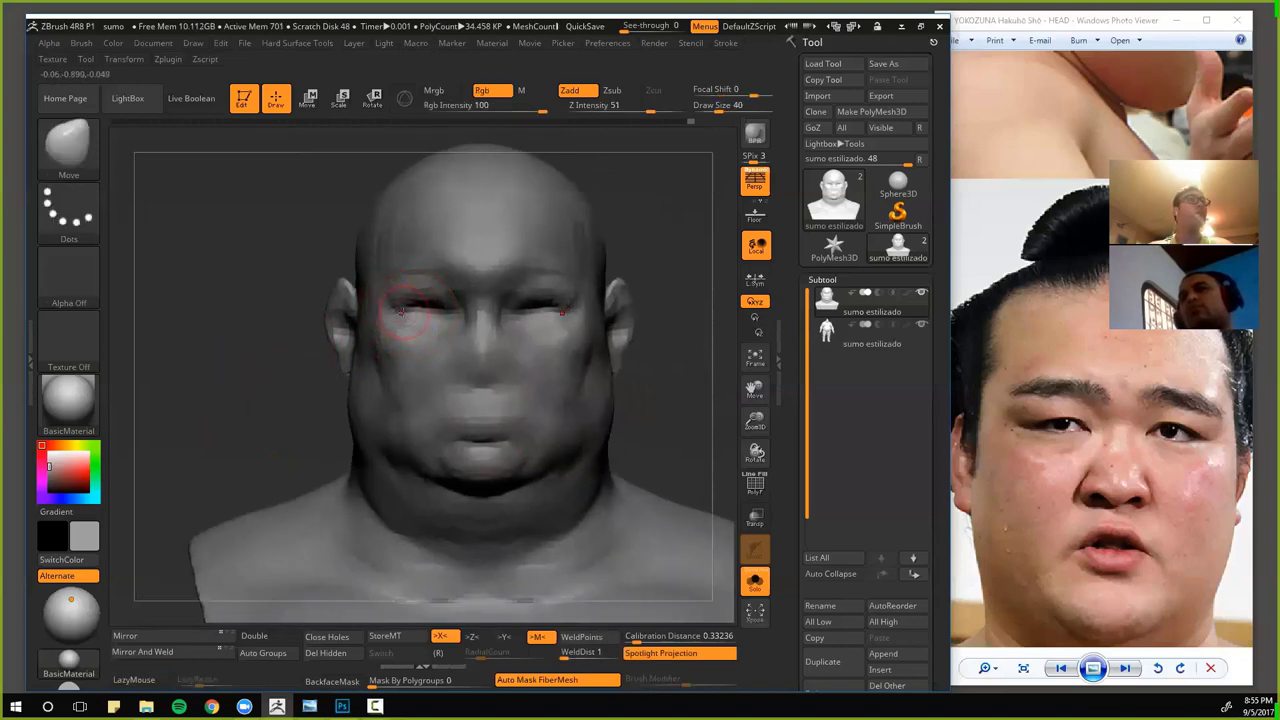
key(bracketleft)
key(bracketleft)
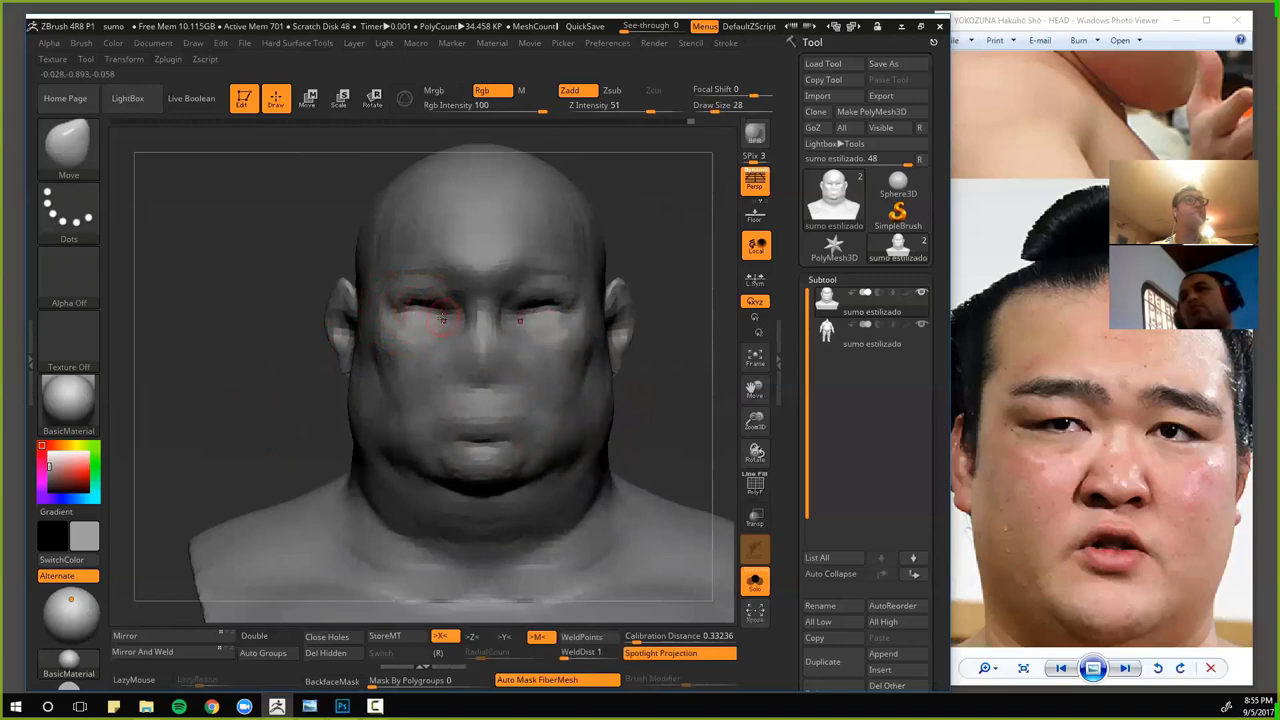
alt+drag(250, 264, 282, 297)
- Adjust the eyelid contours up close with the Move brush at sizes 36 and 52
key(plus)
key(plus)
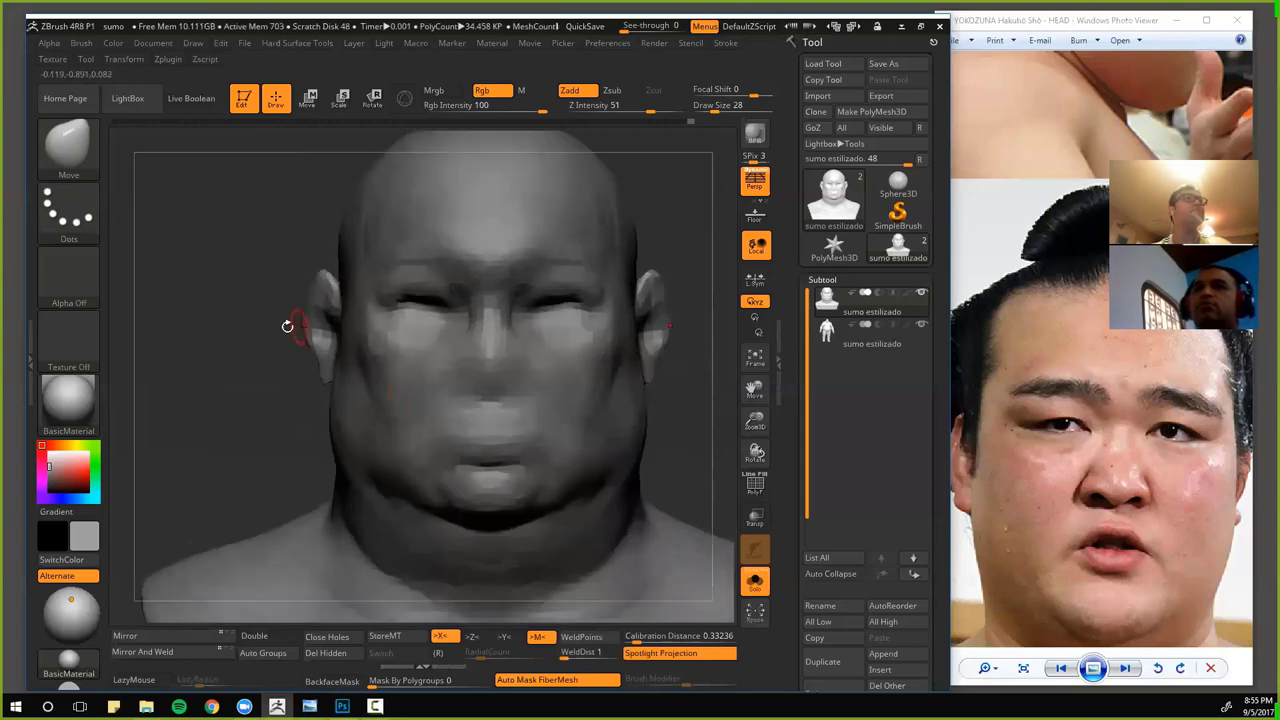
key(plus)
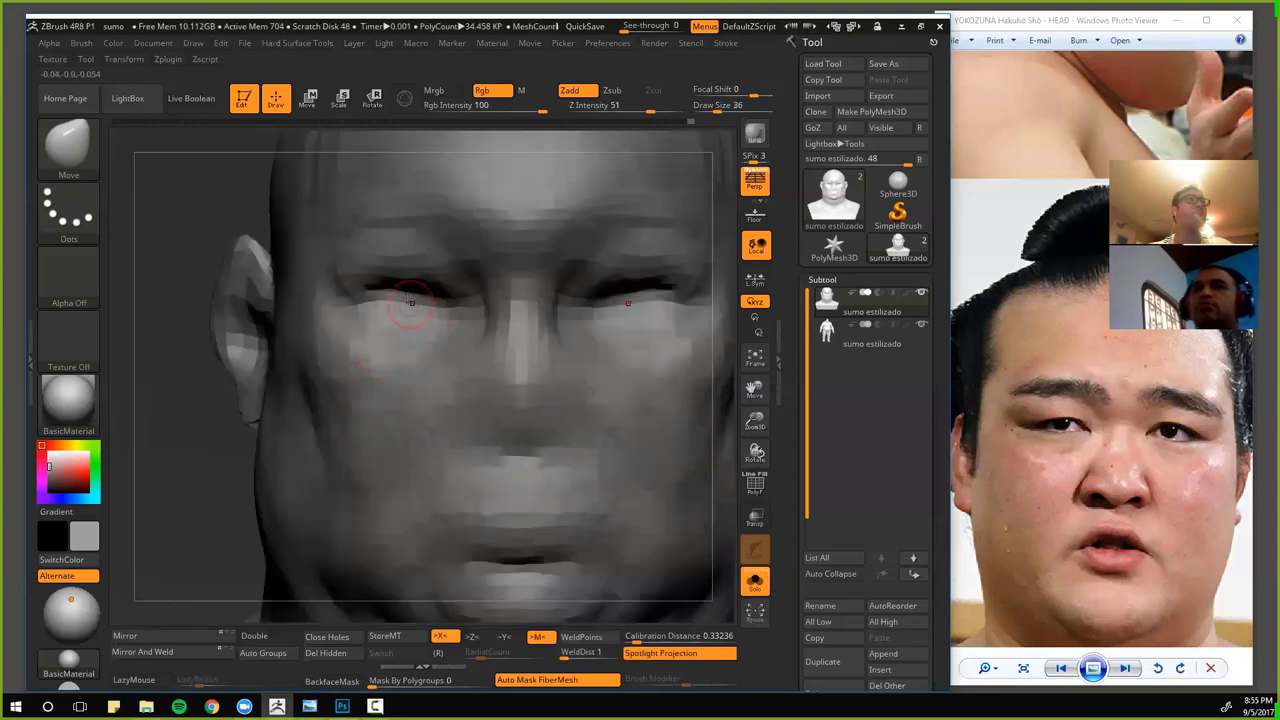
alt+drag(211, 214, 213, 190)
key(bracketright)
key(bracketright)
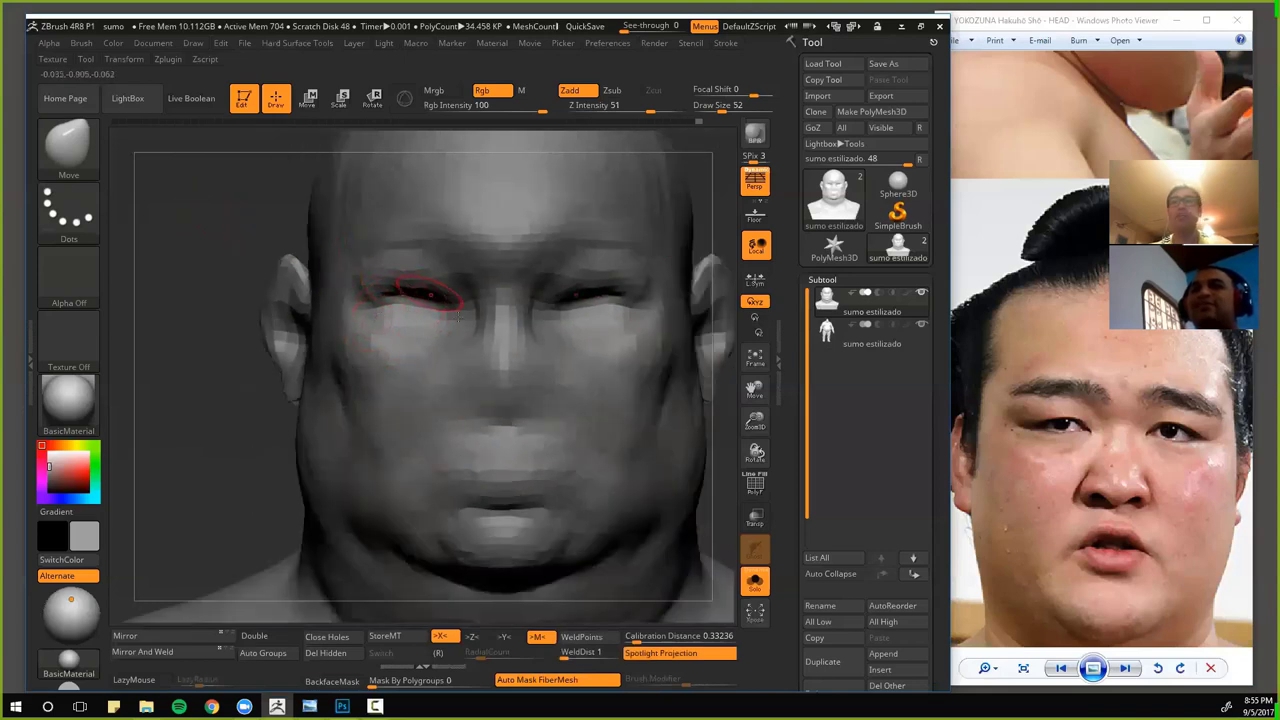
- Carve the eyelid creases with DamStandard at size 52 and build up the area under the eyes with ClayBuildup
key(b)
key(d)
key(s)
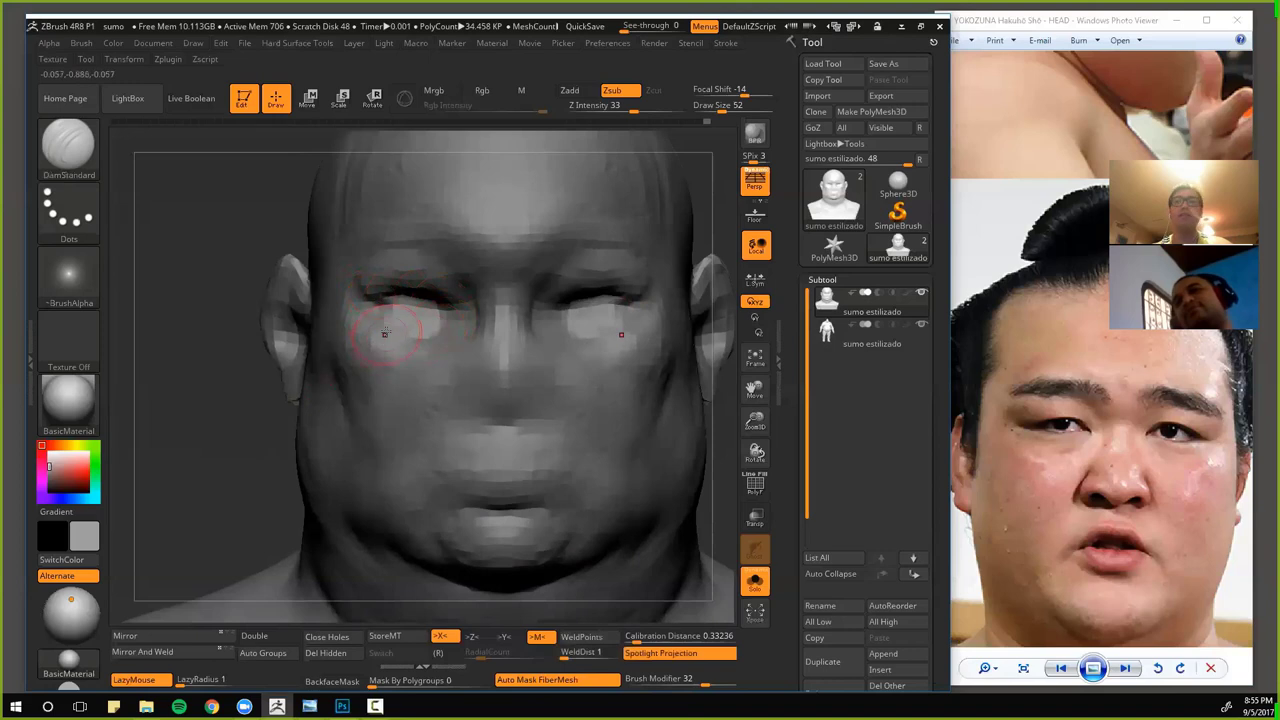
key(b)
key(c)
key(b)
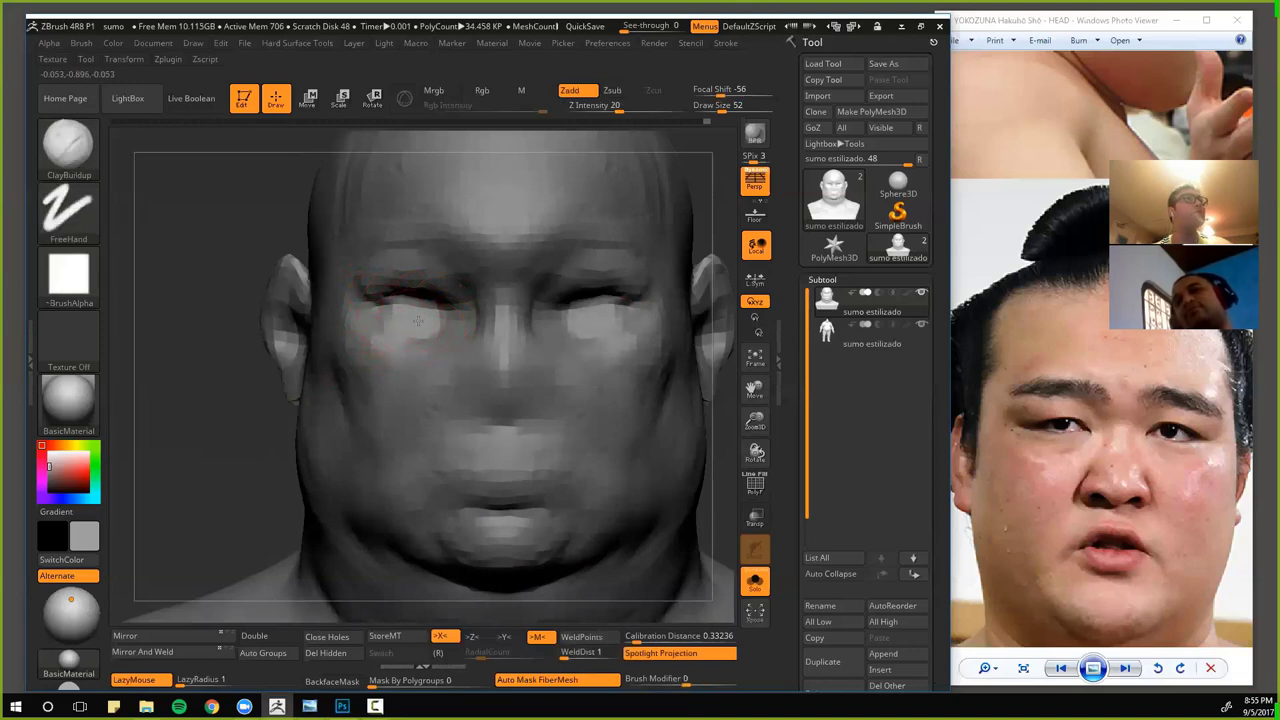
drag(418, 321, 400, 330)
- Reshape the profile of the brow ridge in side view with the Move brush, enlarging it to size 92
key(f)
key(f)
drag(226, 286, 398, 278)
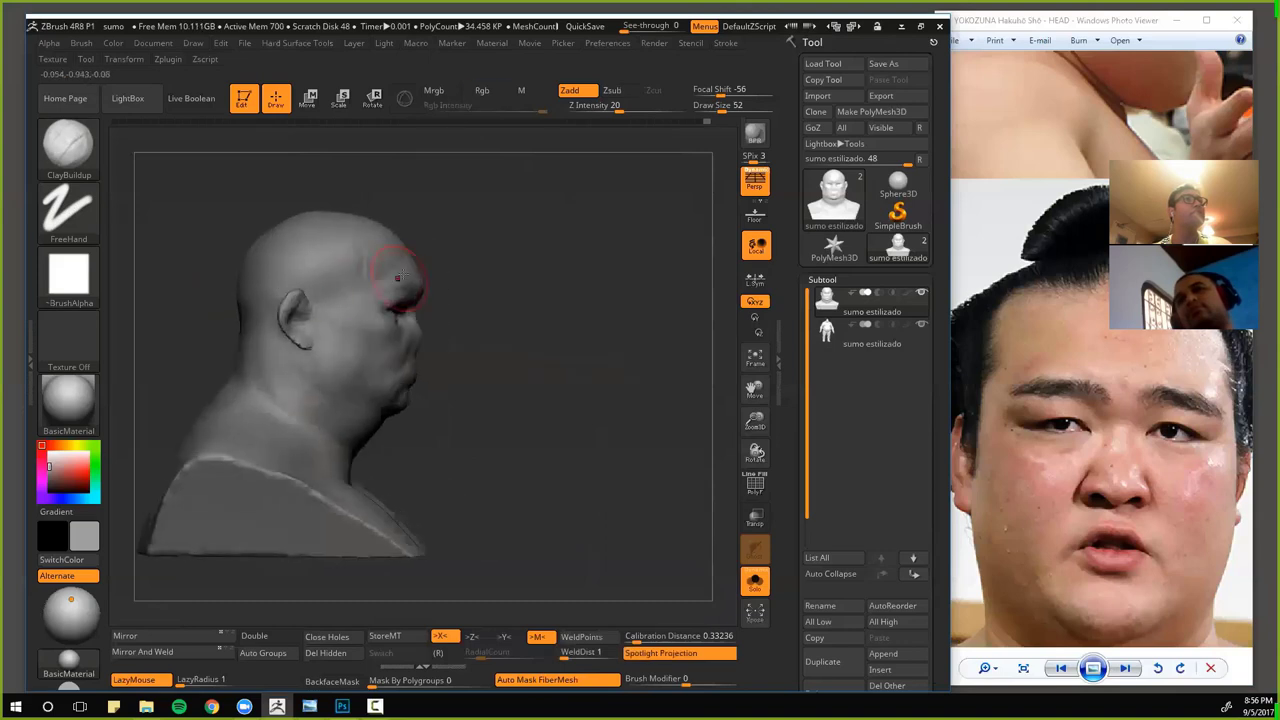
key(b)
key(m)
key(v)
key(bracketright)
key(bracketright)
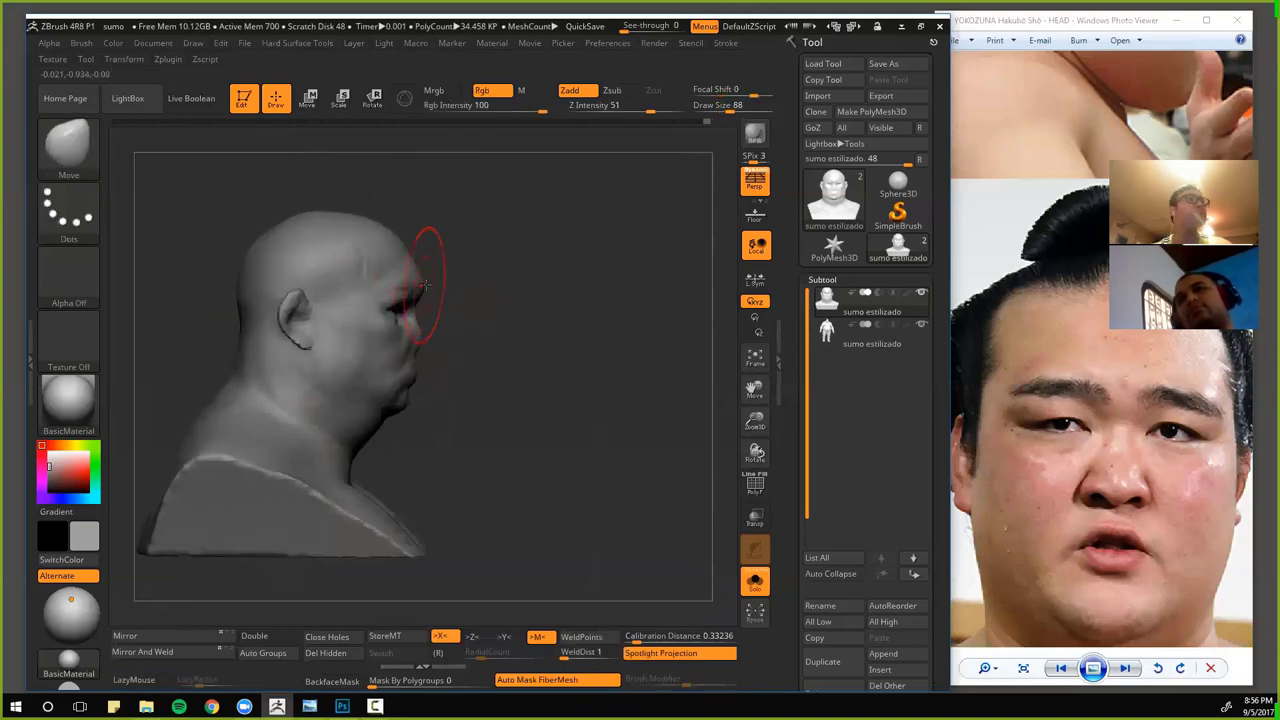
mouse_move(466, 309)
alt+mouse_down()
mouse_move(443, 287)
mouse_move(410, 326)
alt+mouse_up()
drag(423, 277, 416, 281)
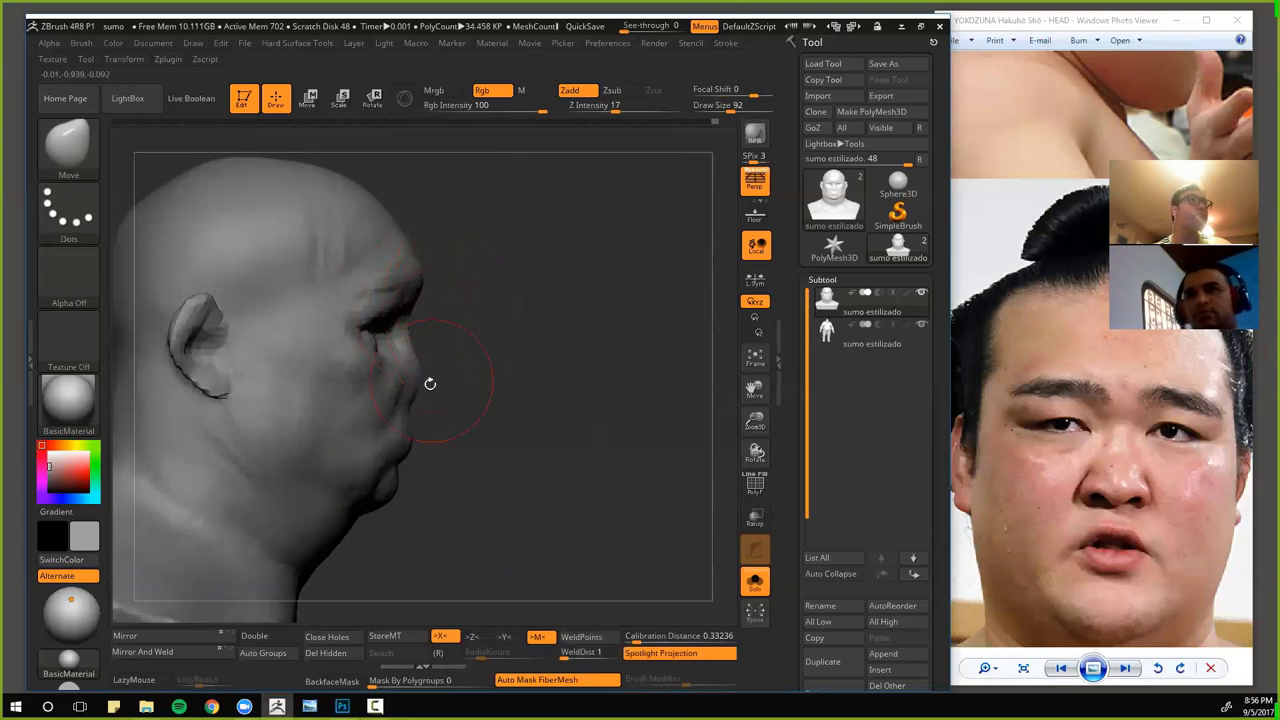
- Bring the side-view wrestler photo into view as reference and shape the nose profile with the Move brush at size 92
drag(1066, 263, 986, 606)
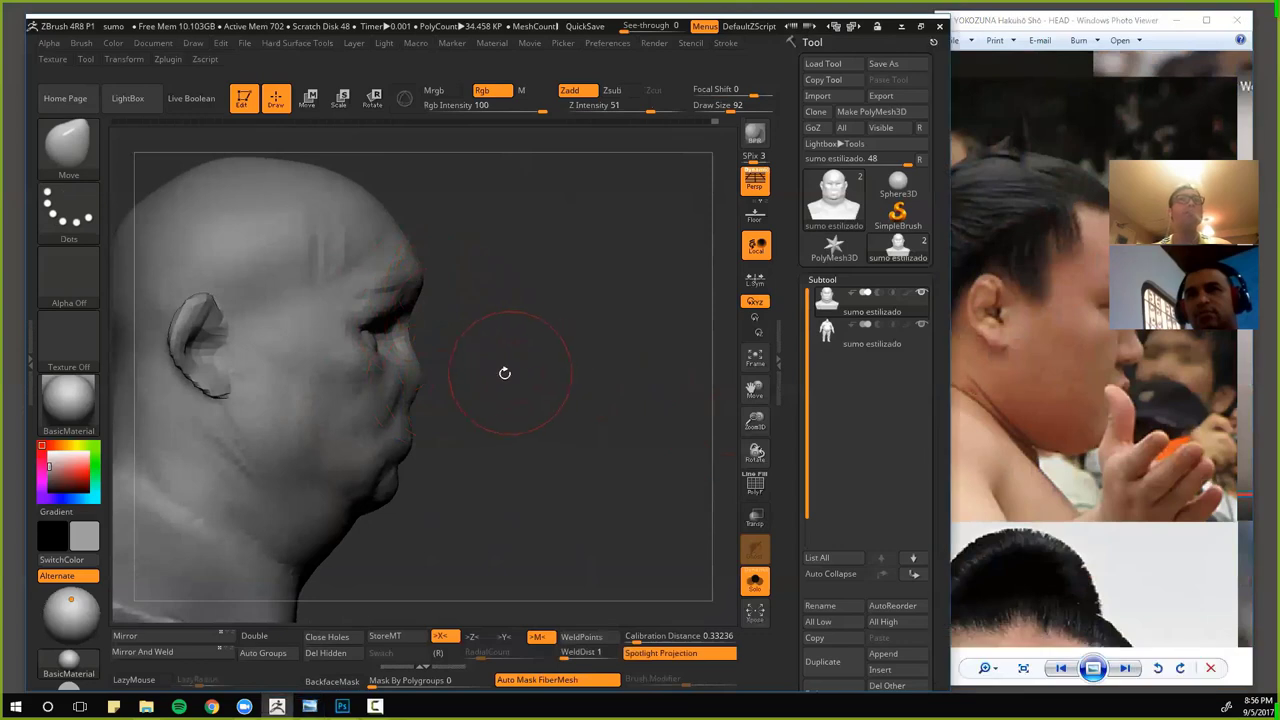
alt+drag(529, 363, 503, 286)
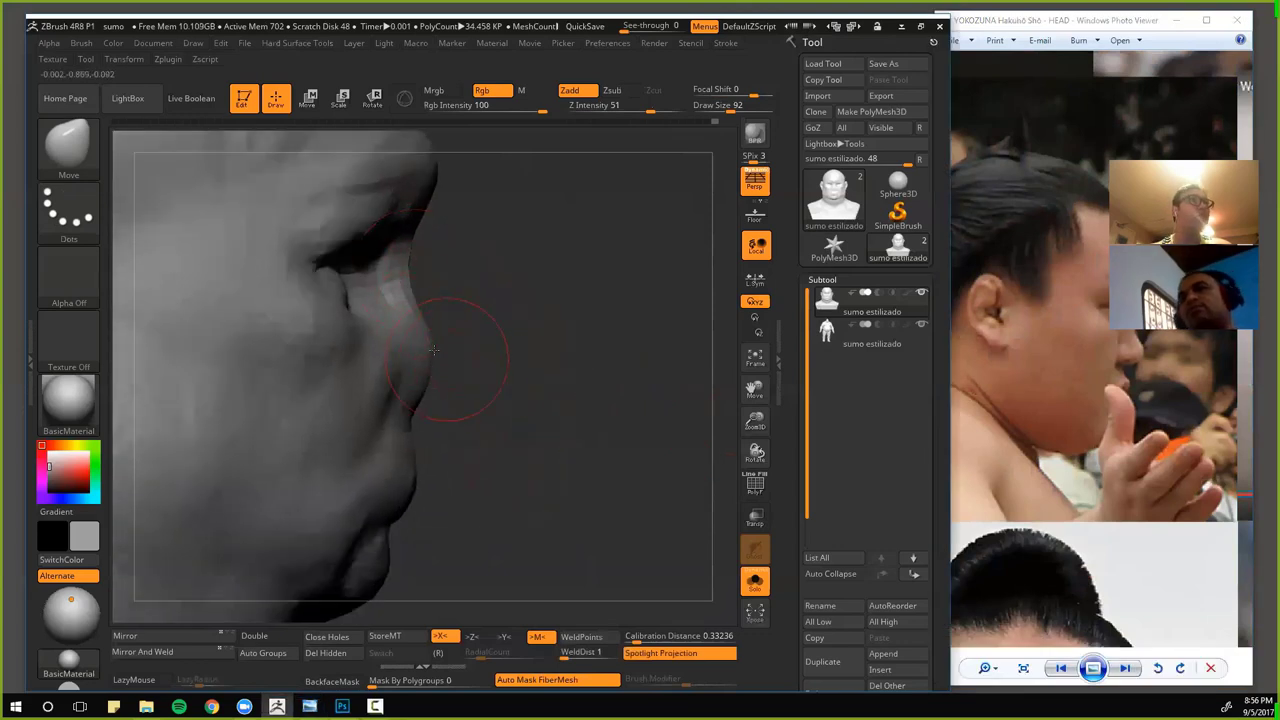
mouse_move(433, 351)
mouse_down()
mouse_move(462, 352)
mouse_move(440, 336)
mouse_move(448, 366)
mouse_move(453, 322)
mouse_up()
mouse_move(466, 388)
mouse_down()
mouse_move(480, 389)
mouse_move(469, 397)
mouse_up()
mouse_move(540, 424)
alt+mouse_down()
mouse_move(578, 354)
mouse_move(462, 372)
mouse_move(654, 386)
alt+mouse_up()
- Sketch the angle between the nose base and upper lip over the side-view reference photo and clear the marks
key(ctrl+shift)
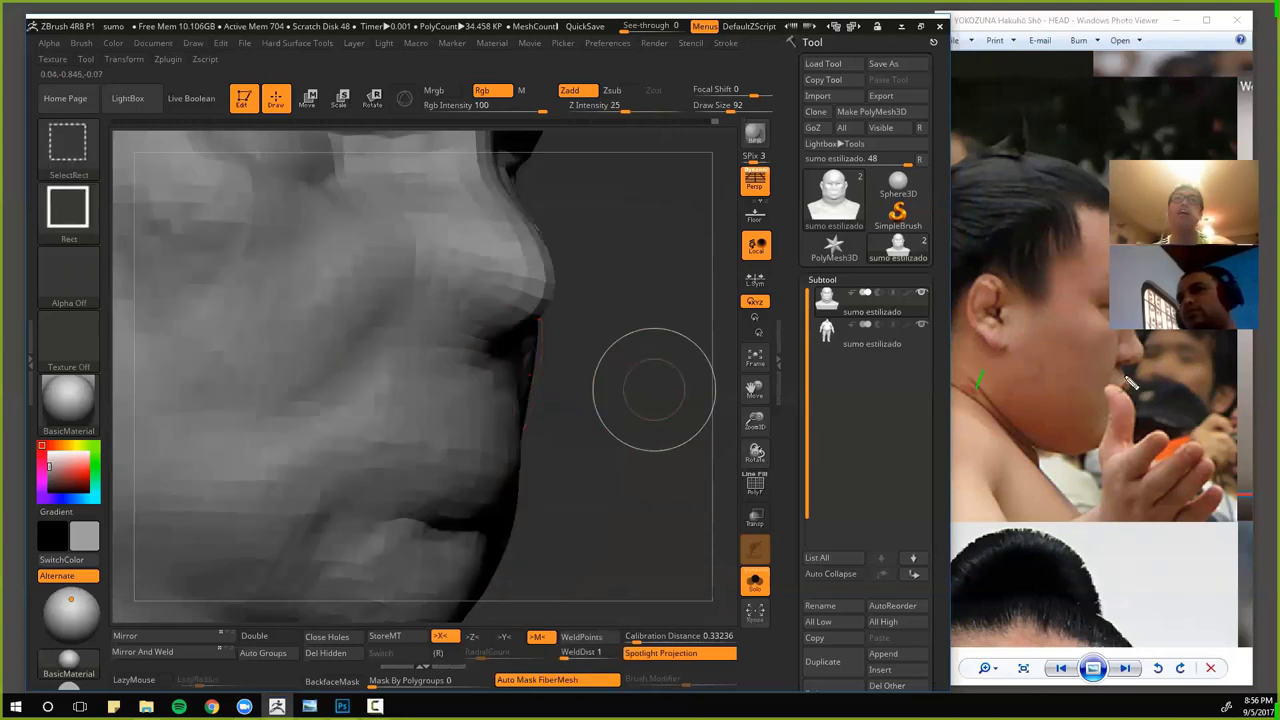
drag(1115, 368, 1132, 362)
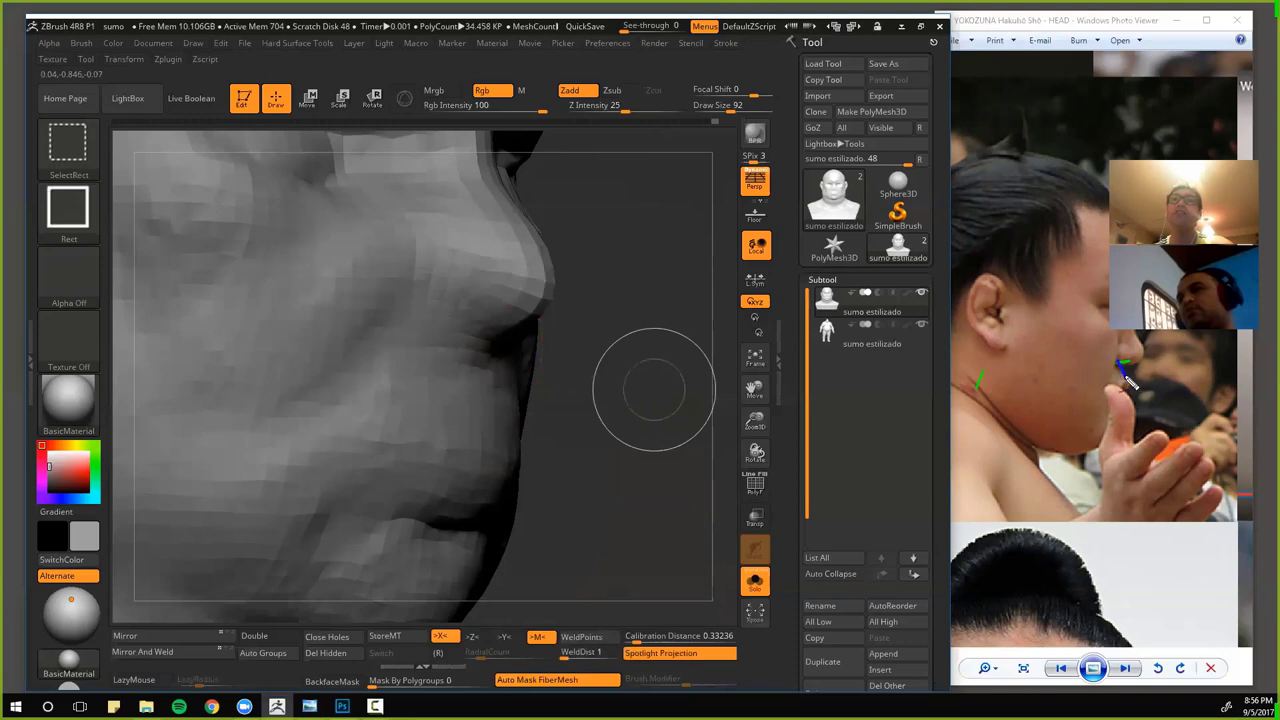
drag(1124, 360, 1124, 386)
key(ctrl+z)
key(ctrl+z)
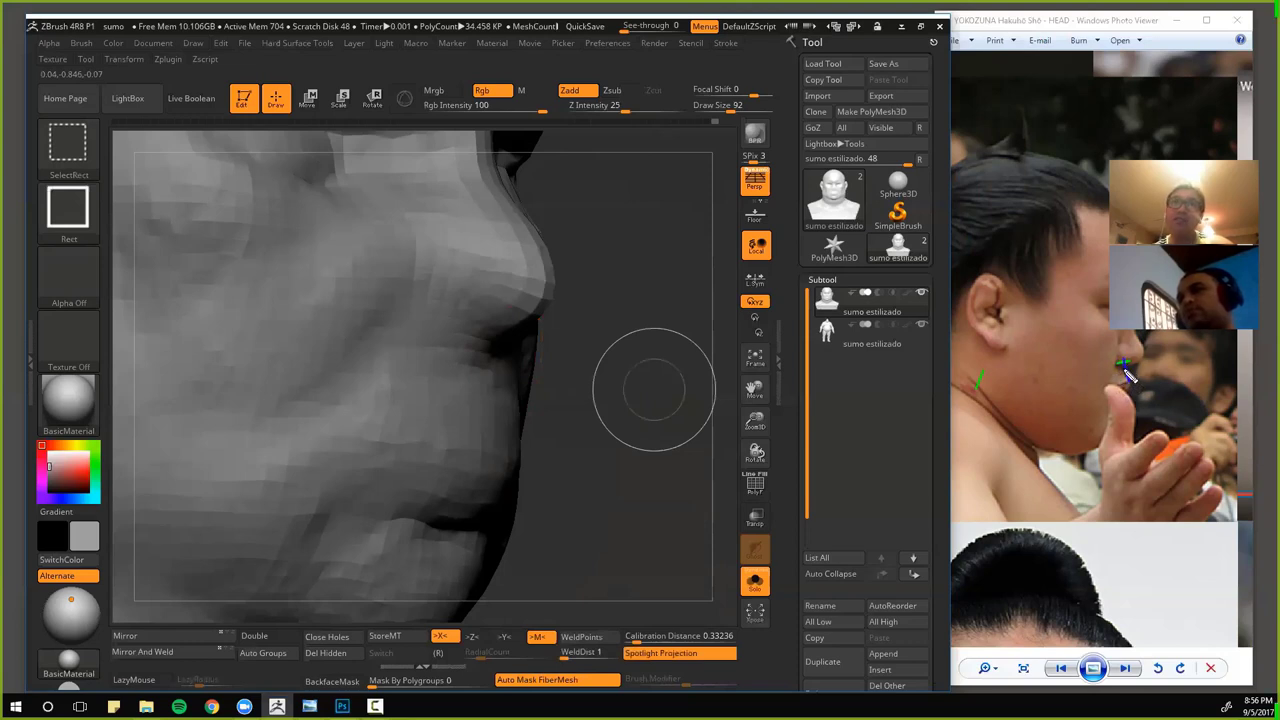
drag(1120, 361, 1127, 381)
key(Escape)
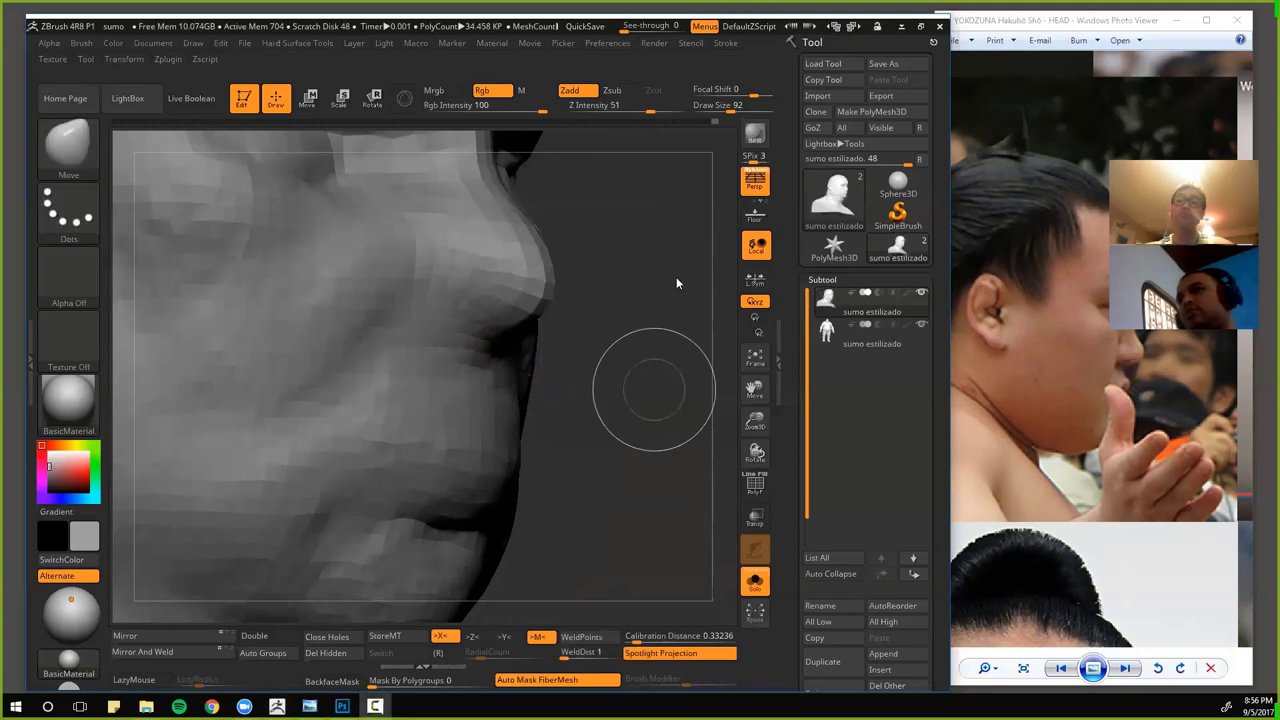
- Tighten the shape of the upper lip with the Pinch brush at size 92
mouse_move(676, 277)
mouse_down()
mouse_move(623, 366)
mouse_move(600, 371)
mouse_move(647, 410)
mouse_move(594, 286)
mouse_up()
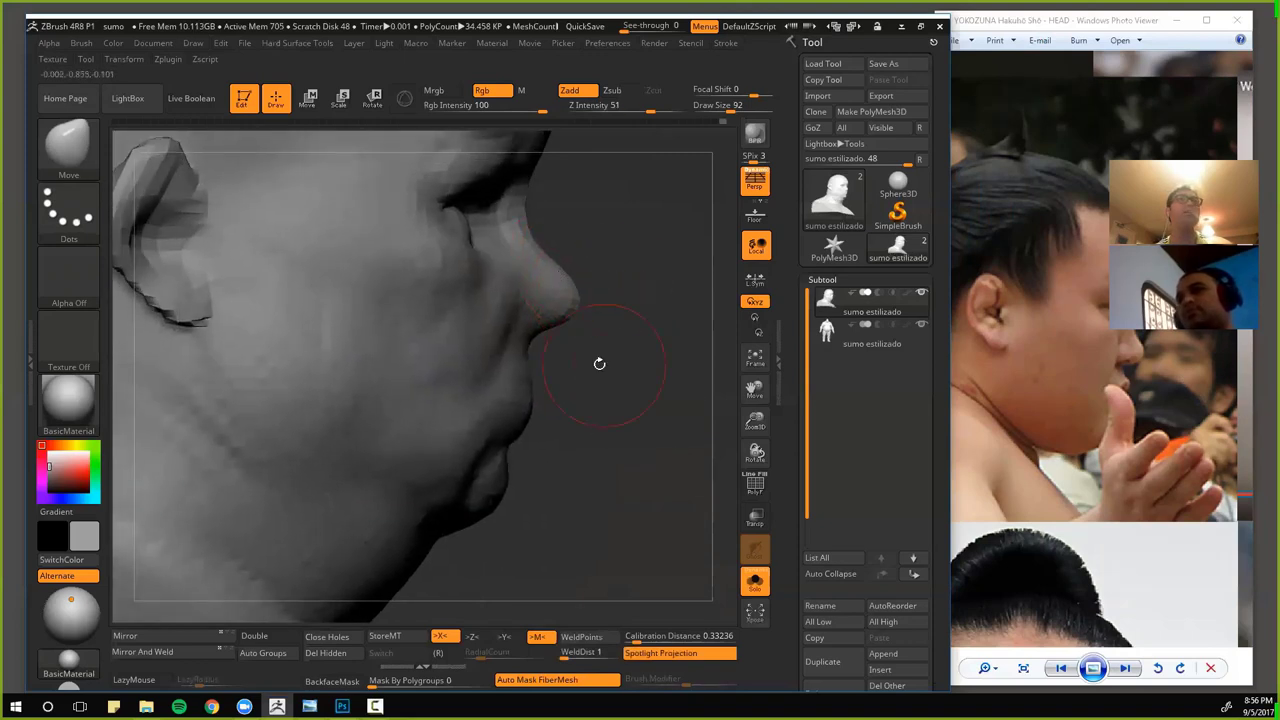
mouse_move(599, 363)
mouse_down()
mouse_move(558, 365)
mouse_move(590, 400)
mouse_move(600, 393)
mouse_up()
key(b)
key(p)
key(i)
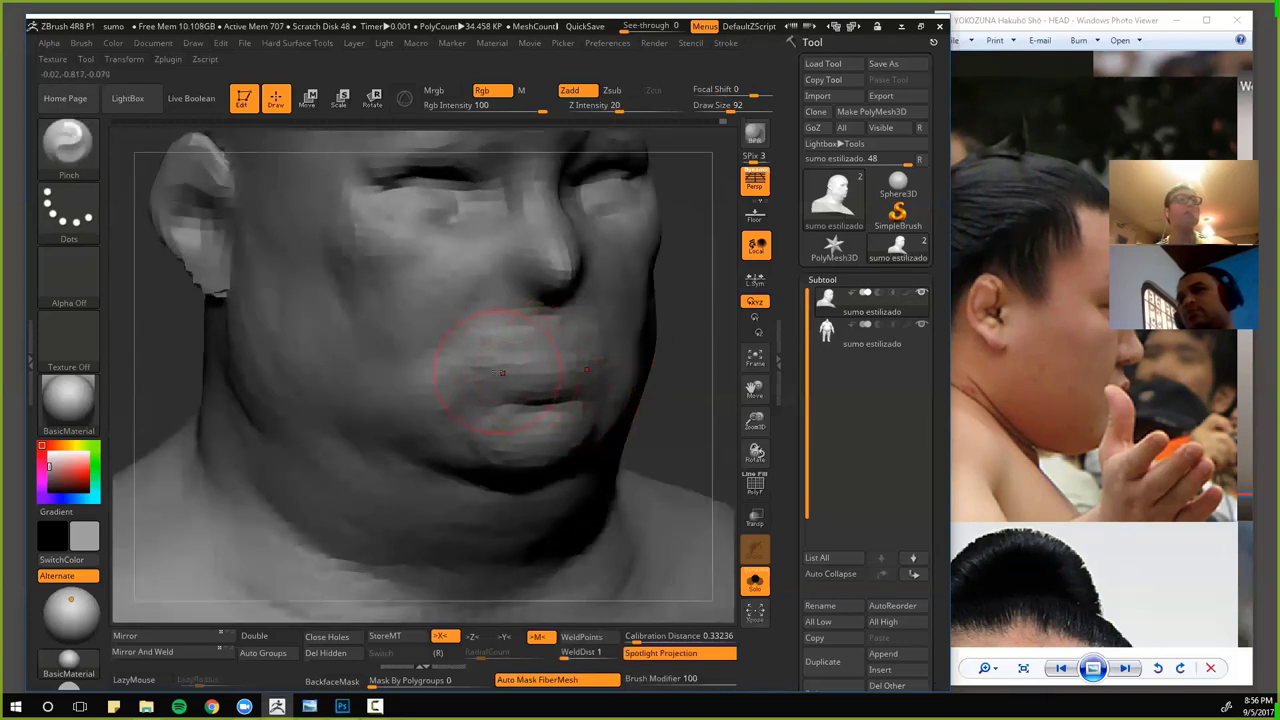
mouse_move(545, 358)
mouse_down()
mouse_move(539, 328)
mouse_move(542, 342)
mouse_up()
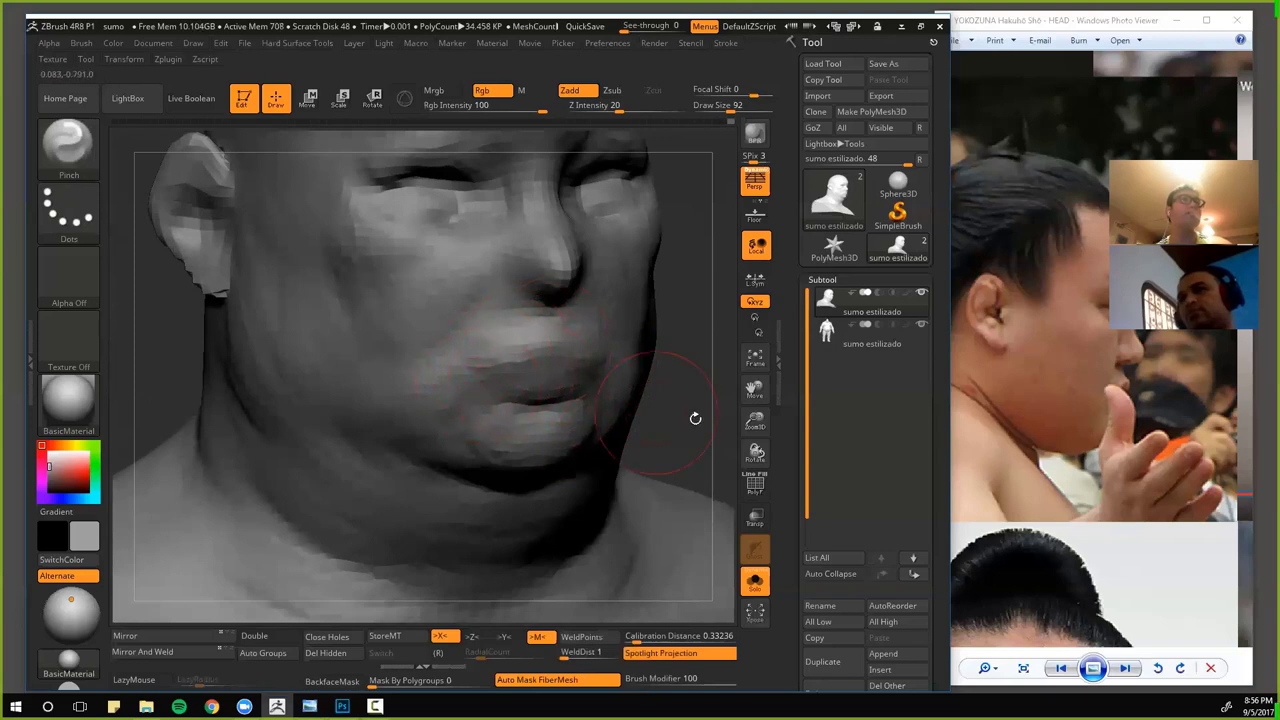
- Push back the area between the nose base and upper lip in side view with the Move brush at size 92
mouse_move(694, 417)
mouse_down()
mouse_move(663, 380)
mouse_move(631, 409)
mouse_up()
key(b)
key(m)
key(v)
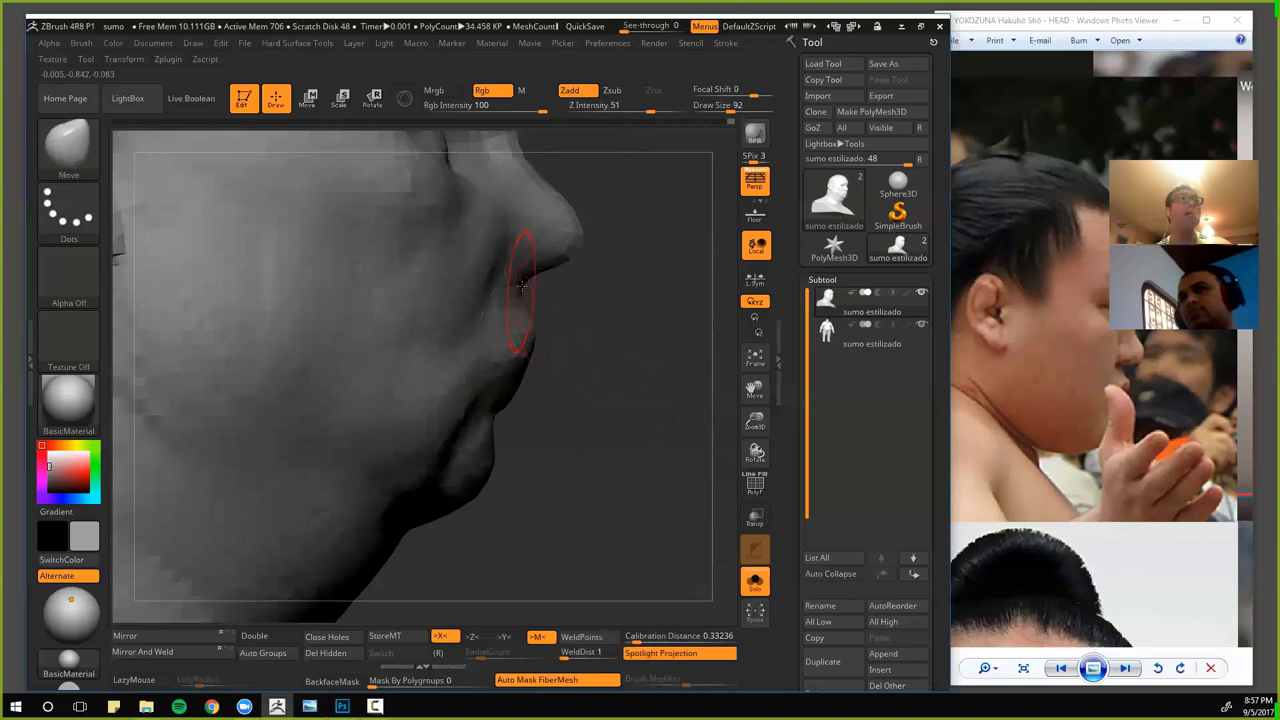
mouse_move(546, 282)
mouse_down()
mouse_move(598, 290)
mouse_move(536, 292)
mouse_up()
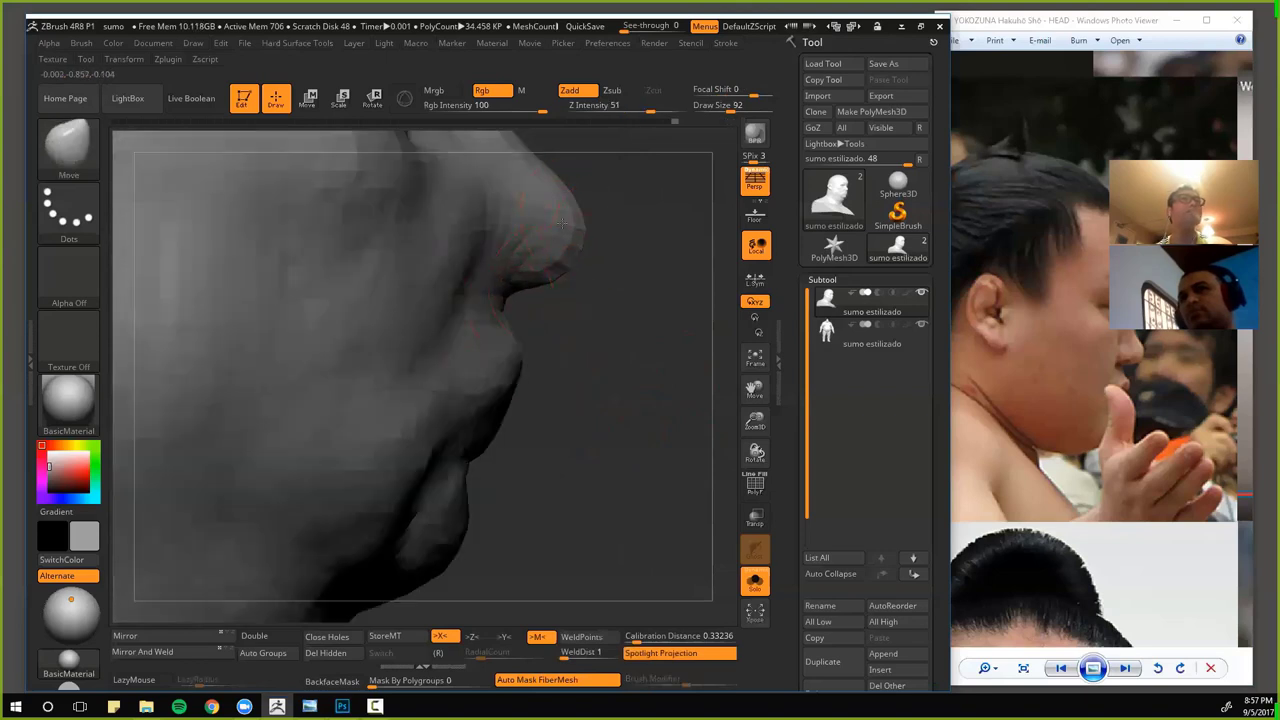
- Reshape the nose tip and the bridge up to the brow in profile with the Move brush
drag(585, 258, 565, 225)
drag(584, 289, 549, 267)
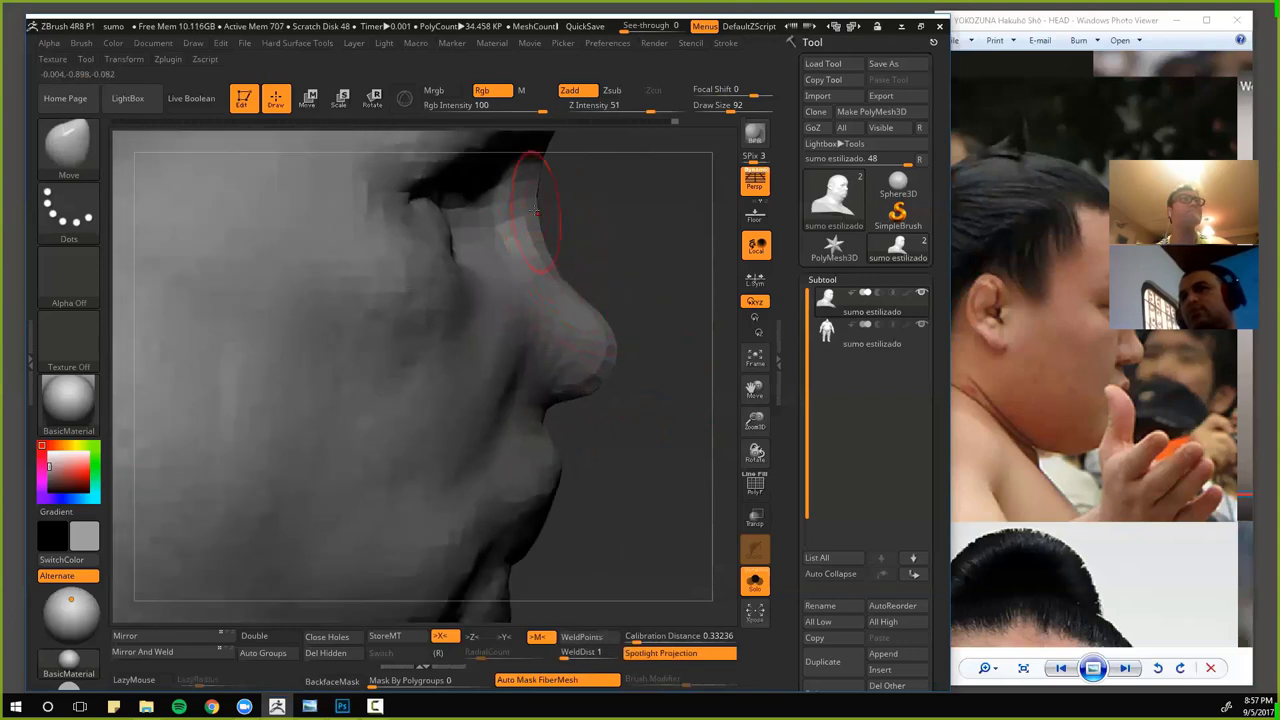
drag(600, 243, 563, 289)
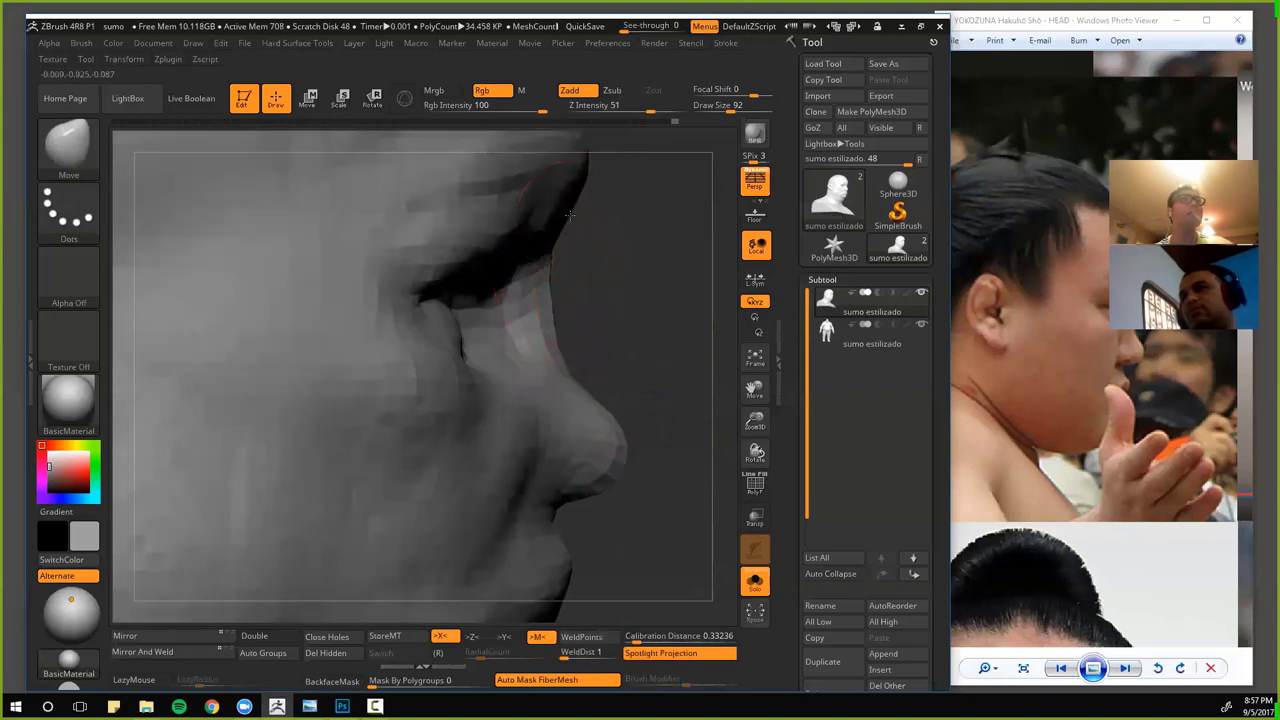
alt+drag(585, 275, 585, 230)
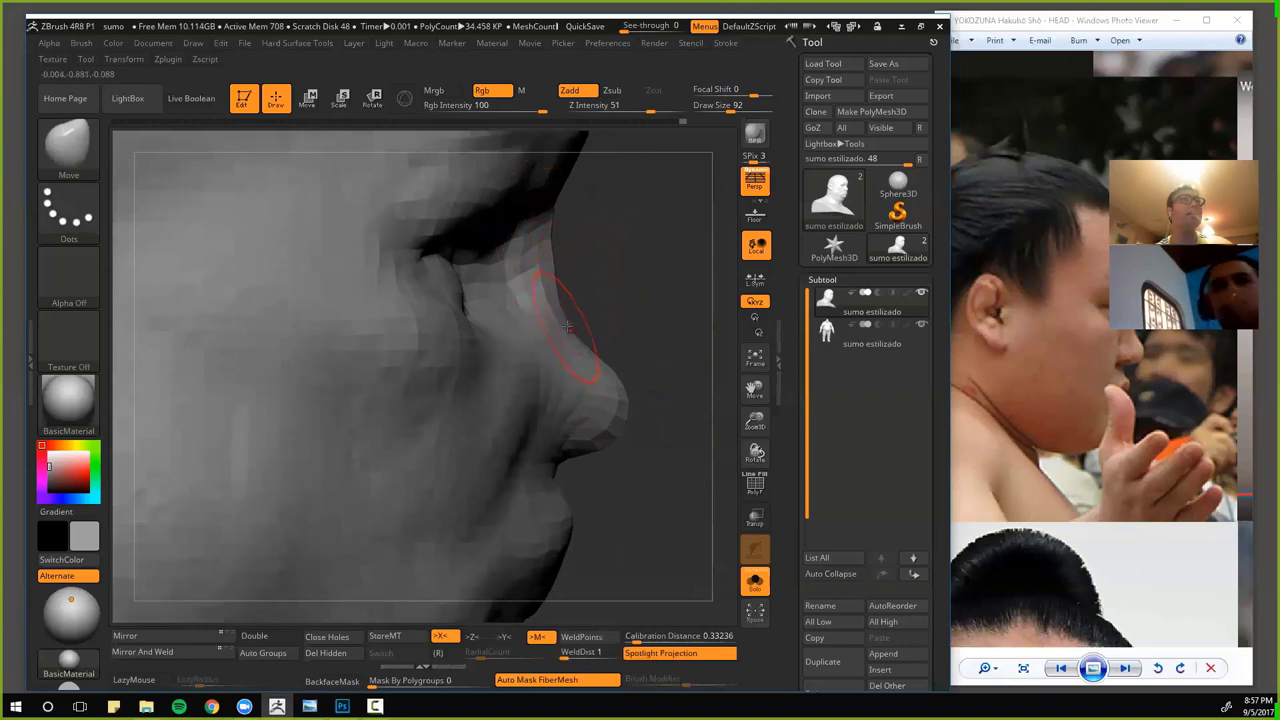
- Shape the underside of the nose and nostrils in front view with the Move brush, reducing it to size 41
mouse_move(617, 396)
mouse_down()
mouse_move(620, 382)
mouse_move(586, 406)
mouse_move(491, 351)
mouse_move(502, 357)
mouse_up()
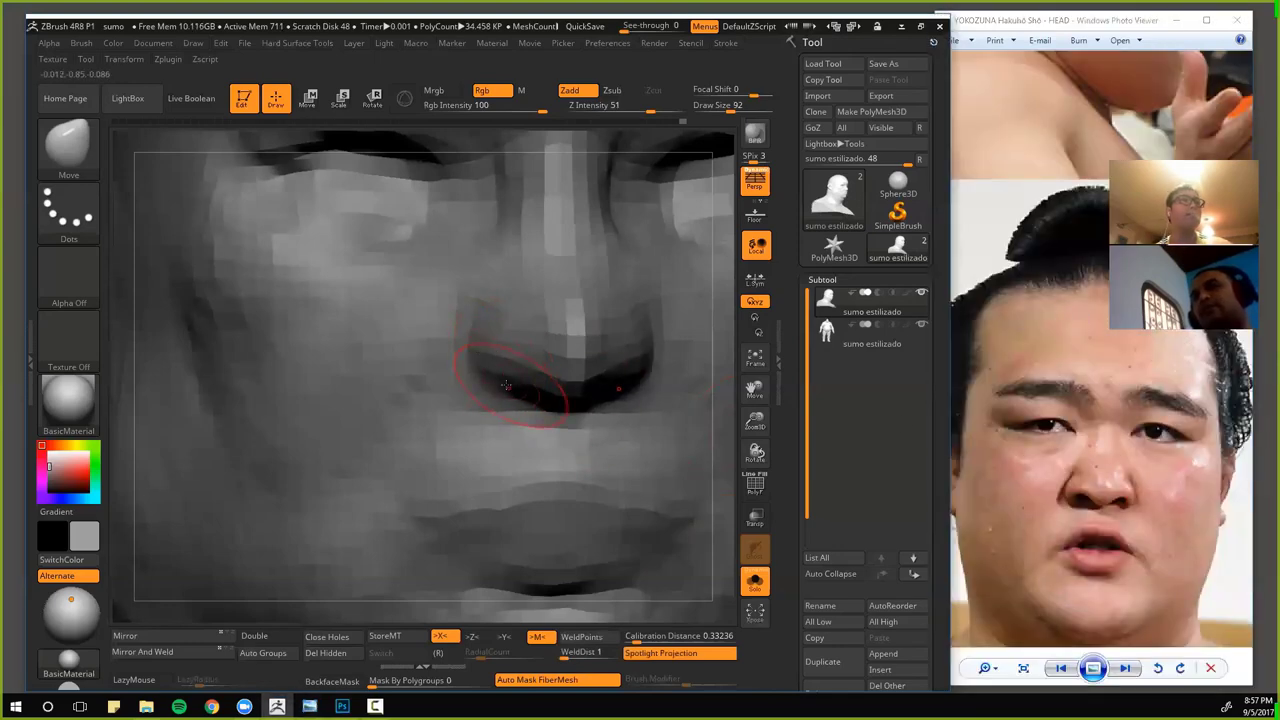
drag(514, 371, 475, 380)
drag(723, 434, 692, 398)
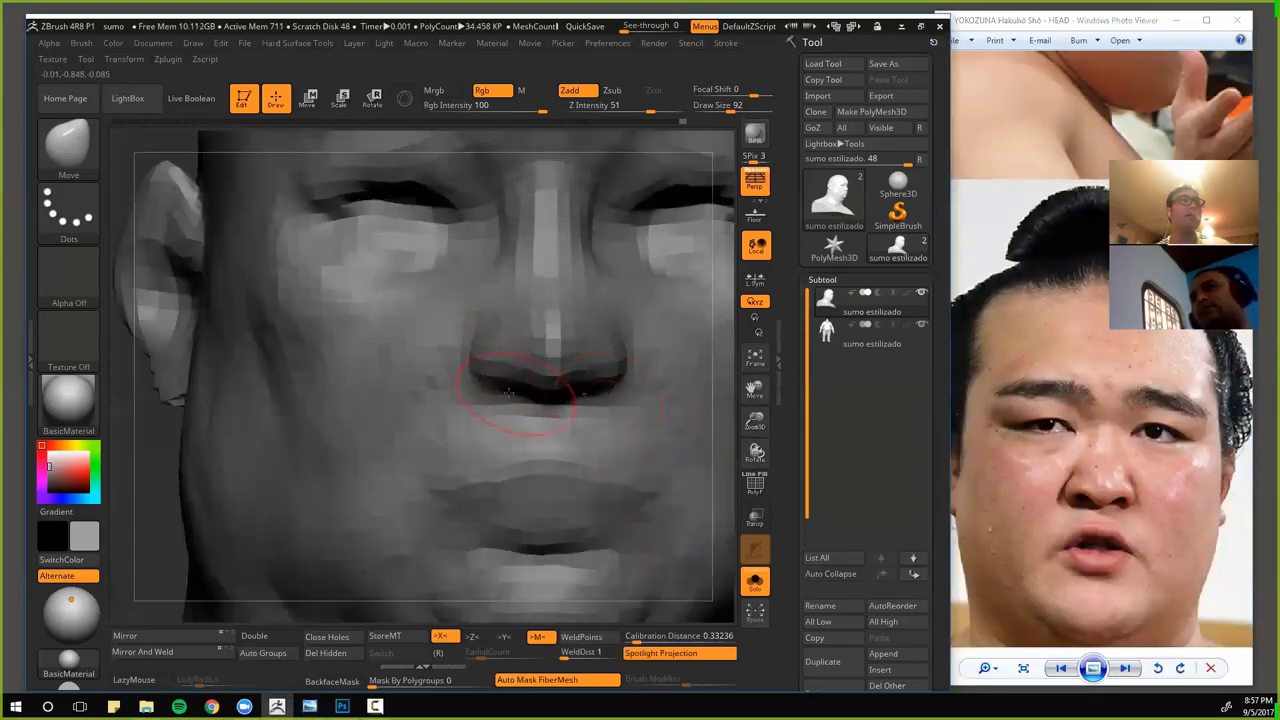
key(space)
drag(522, 392, 515, 388)
key(space)
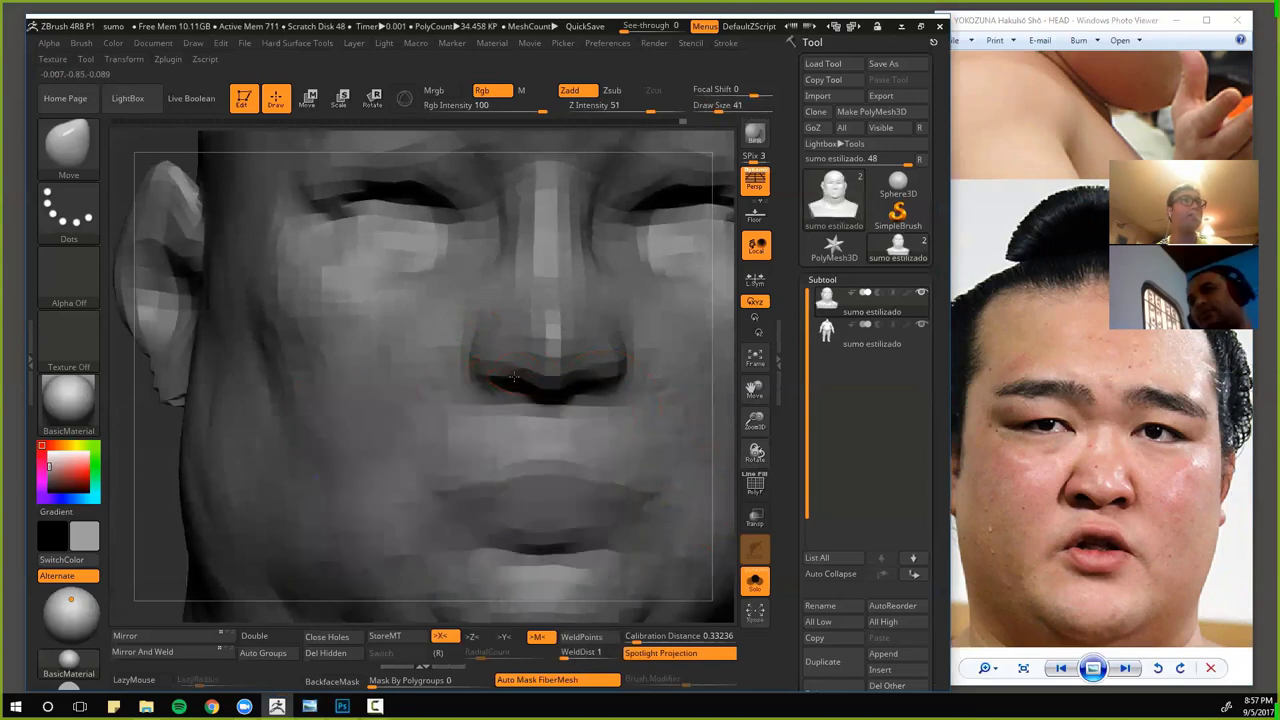
mouse_move(725, 429)
mouse_down()
mouse_move(716, 398)
mouse_move(727, 440)
mouse_up()
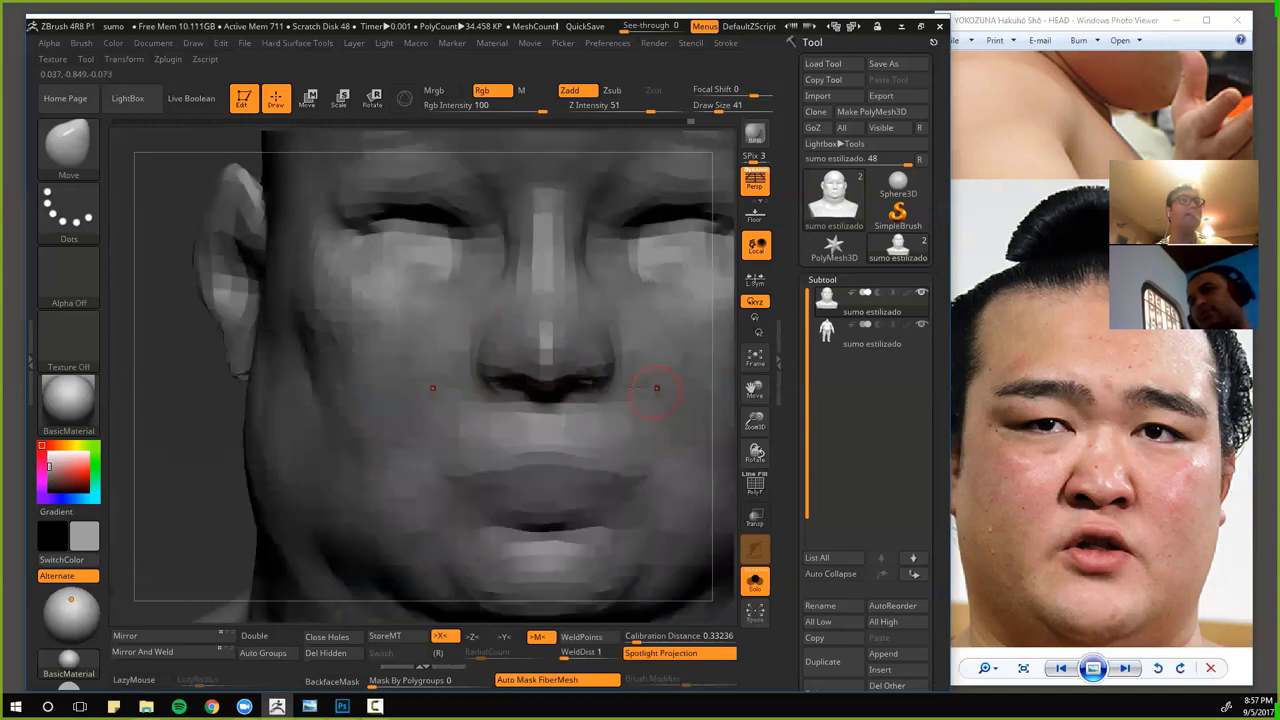
- Pull the nostril wings outward with the Move brush at size 51
key(space)
drag(578, 354, 585, 354)
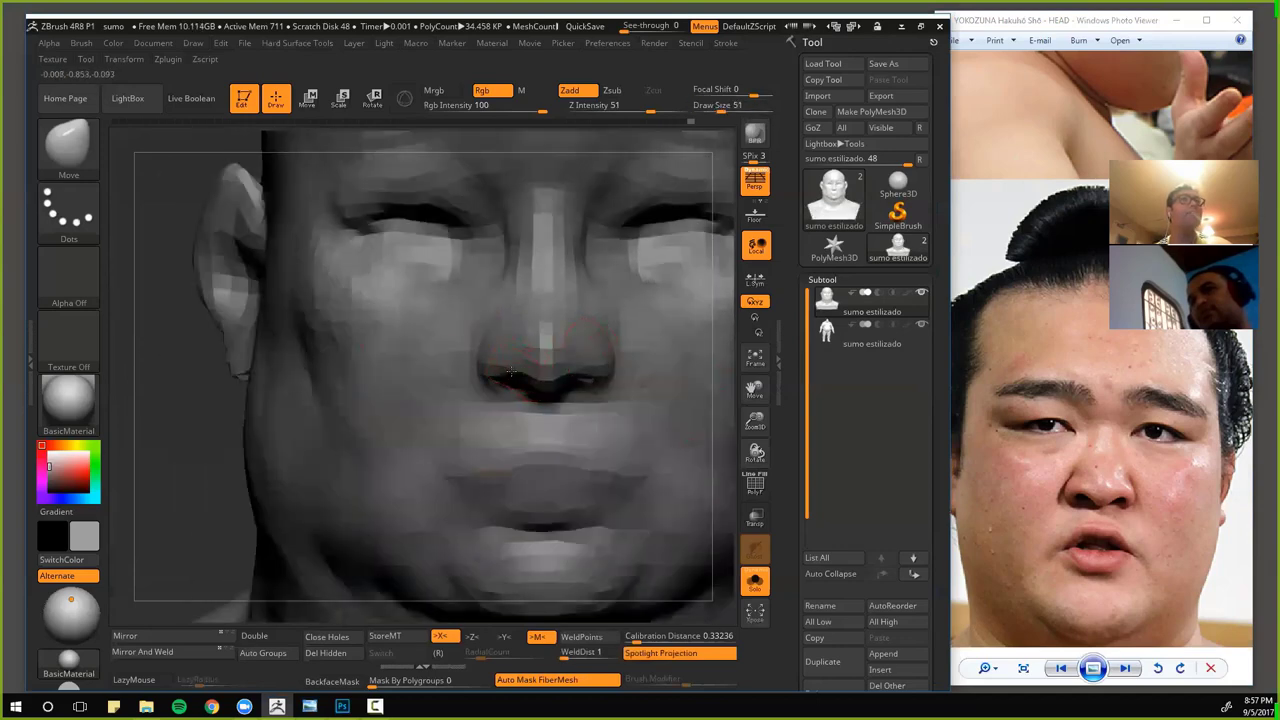
drag(486, 381, 473, 367)
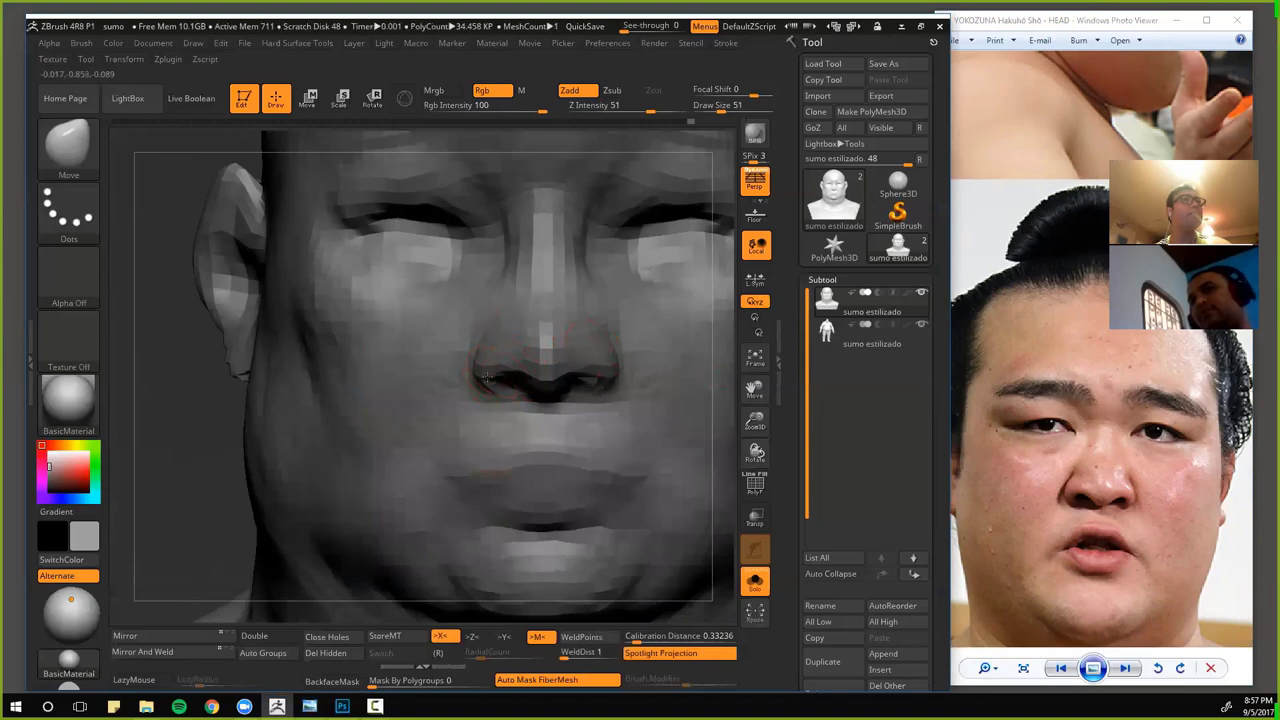
- Build up the nostril wings beside the nose tip with ClayBuildup at size 51
drag(160, 403, 162, 445)
key(b)
key(c)
key(b)
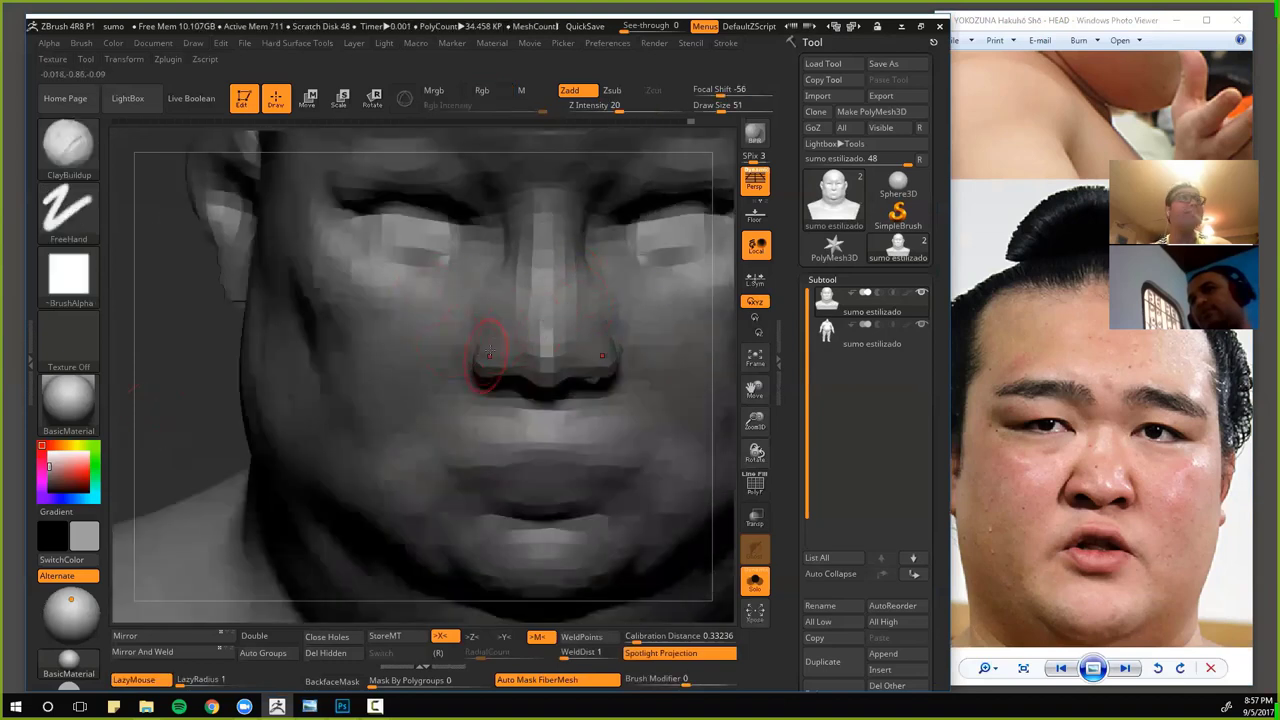
drag(528, 355, 493, 349)
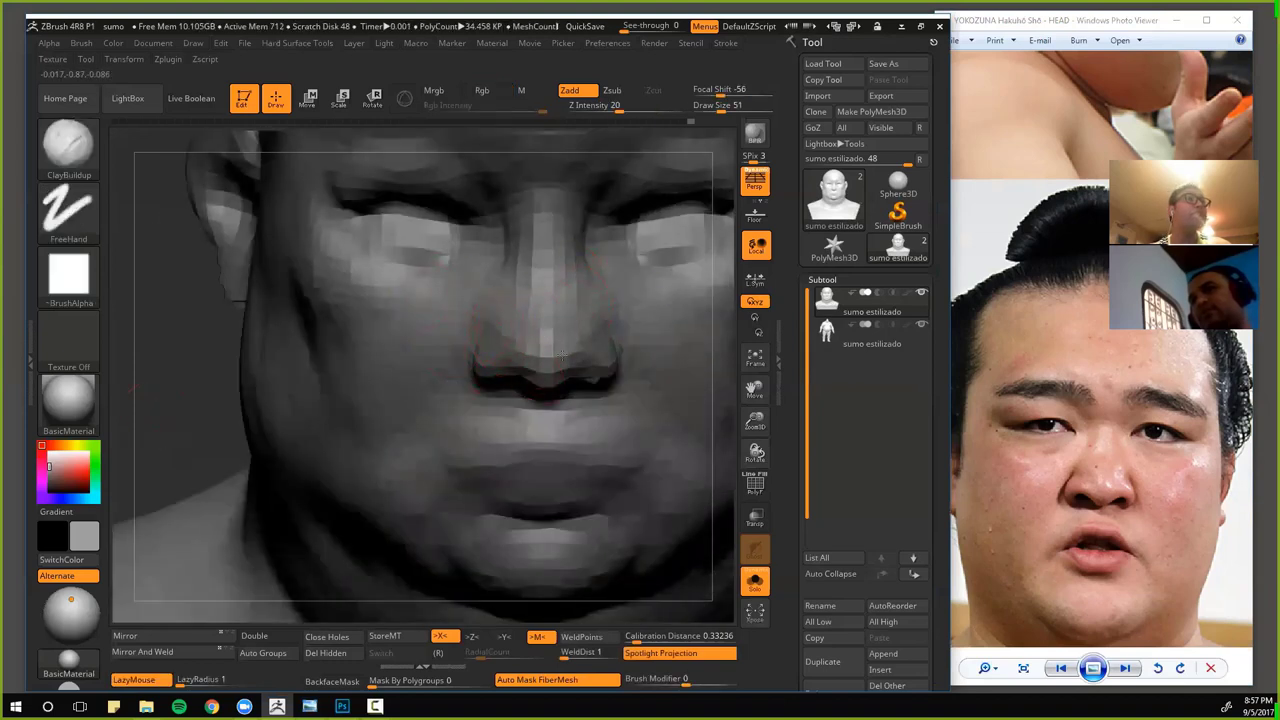
drag(722, 429, 725, 388)
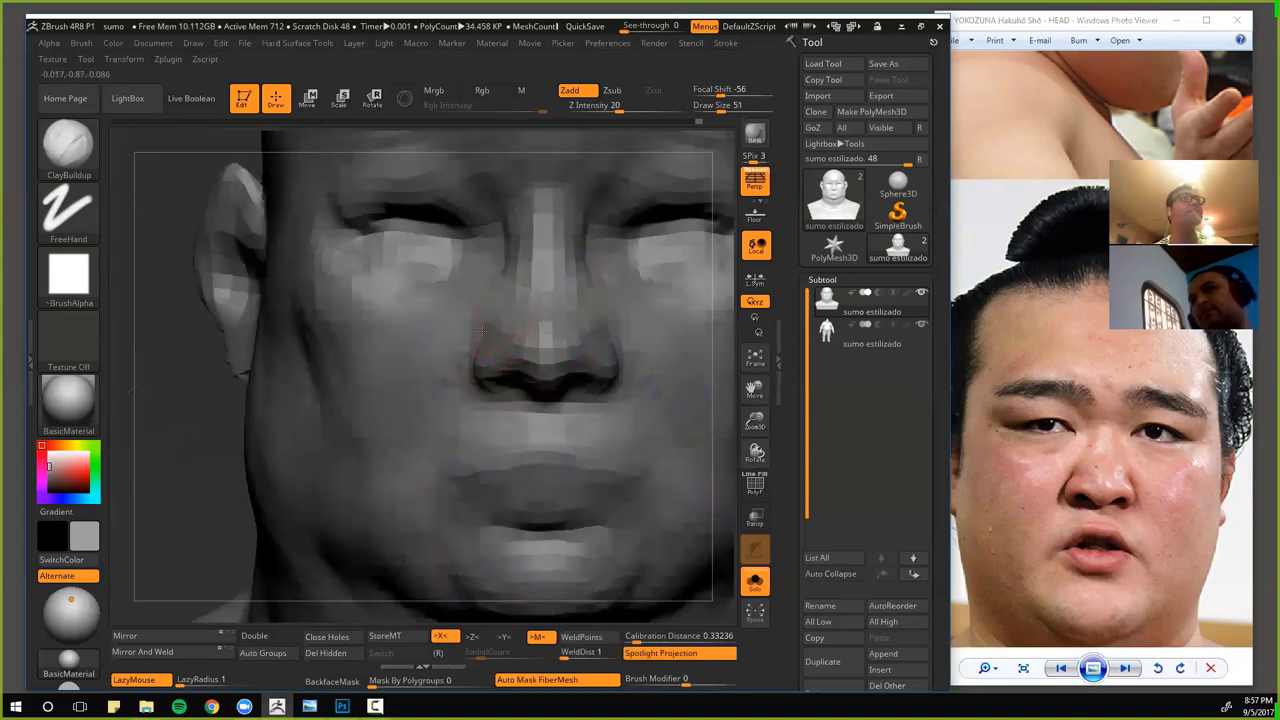
- Select the Move brush and bring the side-view wrestler photo into view beside the head's profile
mouse_move(186, 451)
mouse_down()
mouse_move(200, 409)
mouse_move(622, 462)
mouse_move(566, 391)
mouse_up()
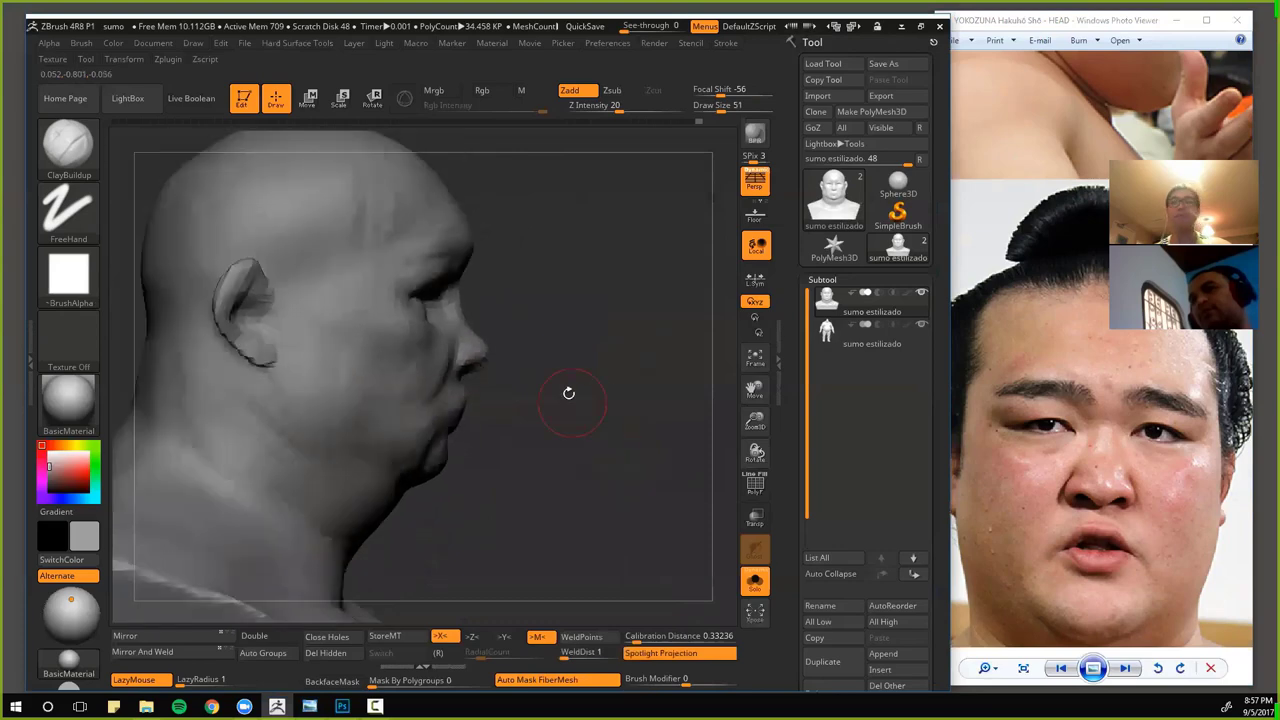
key(b)
key(m)
key(v)
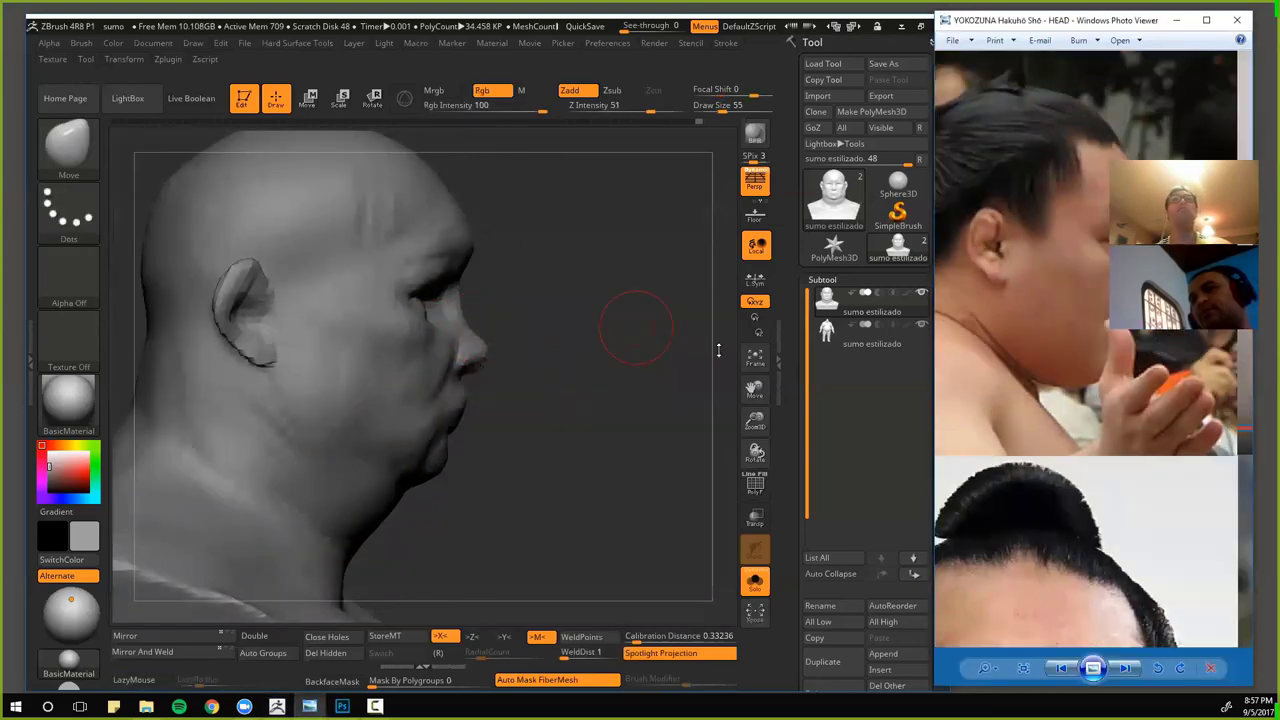
ctrl+right_drag(581, 390, 639, 460)
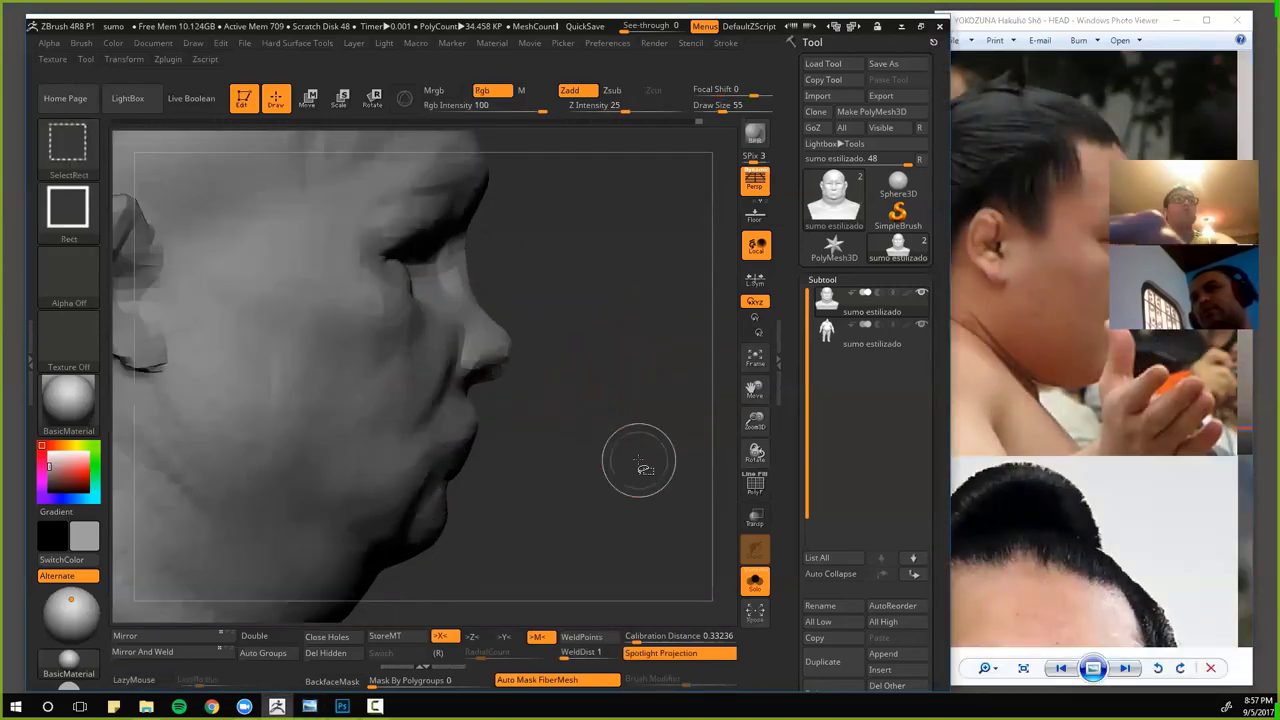
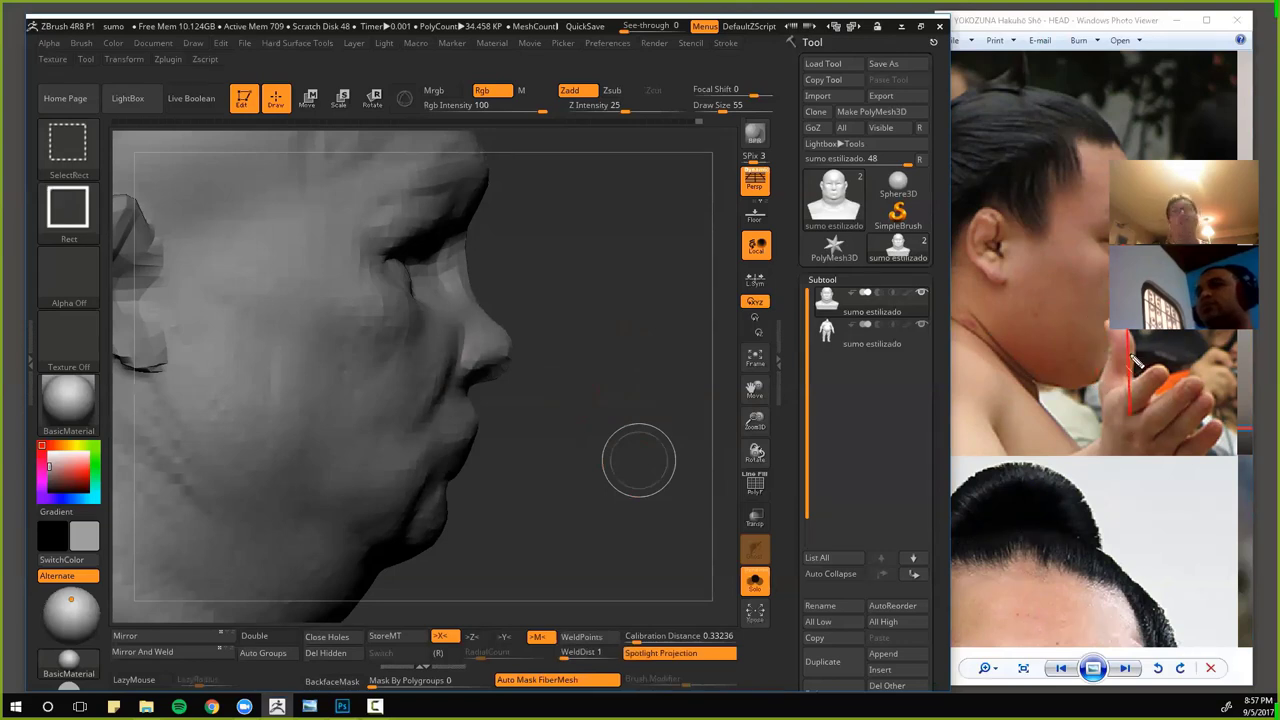
- Sketch guide lines over the side-view photo and the model's profile to compare the eye, nose and mouth angle, clearing the marks
mouse_move(1131, 356)
mouse_down()
mouse_move(1099, 336)
mouse_move(1090, 348)
mouse_up()
mouse_move(1058, 103)
mouse_down()
mouse_move(971, 353)
mouse_move(979, 364)
mouse_up()
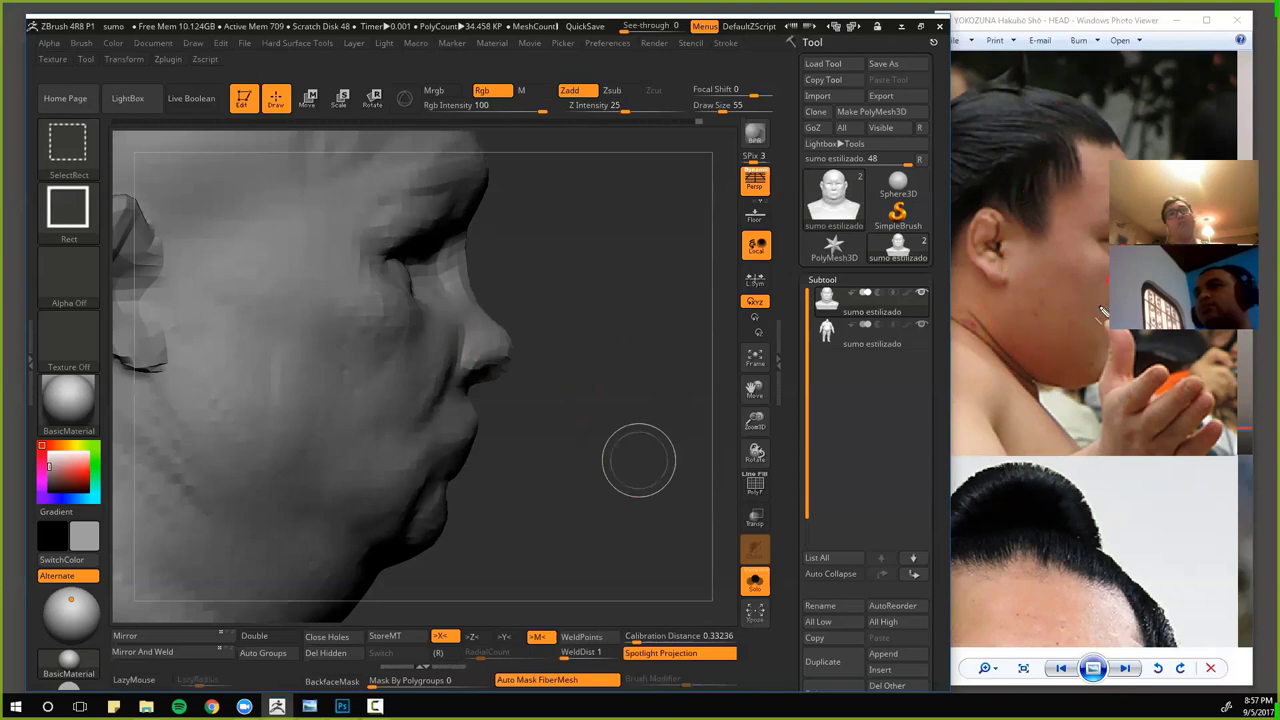
drag(1097, 349, 1096, 362)
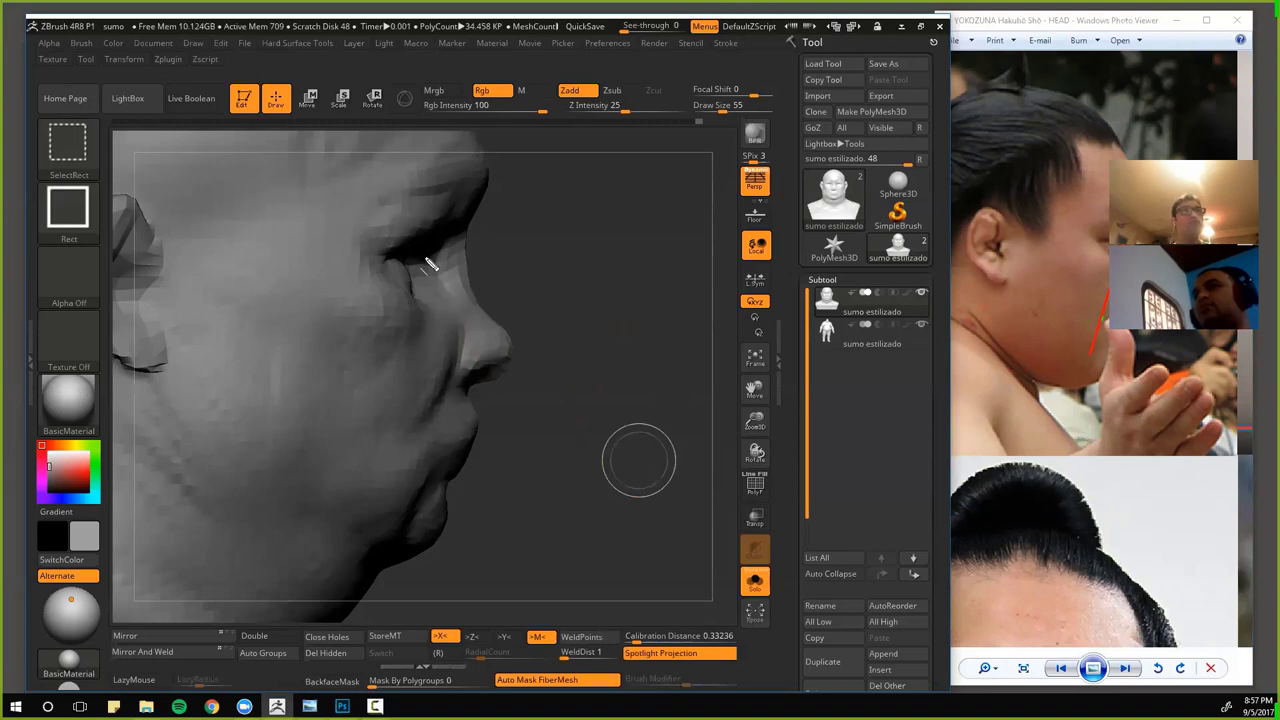
drag(427, 268, 413, 484)
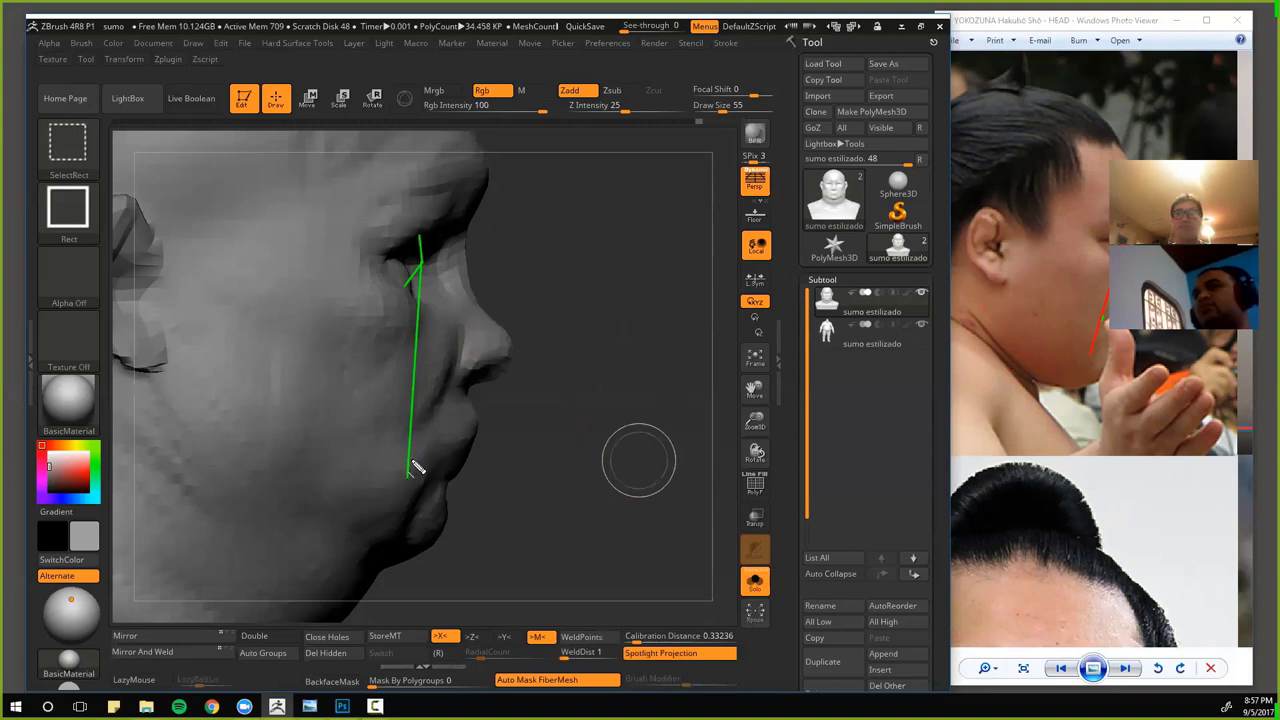
key(ctrl+z)
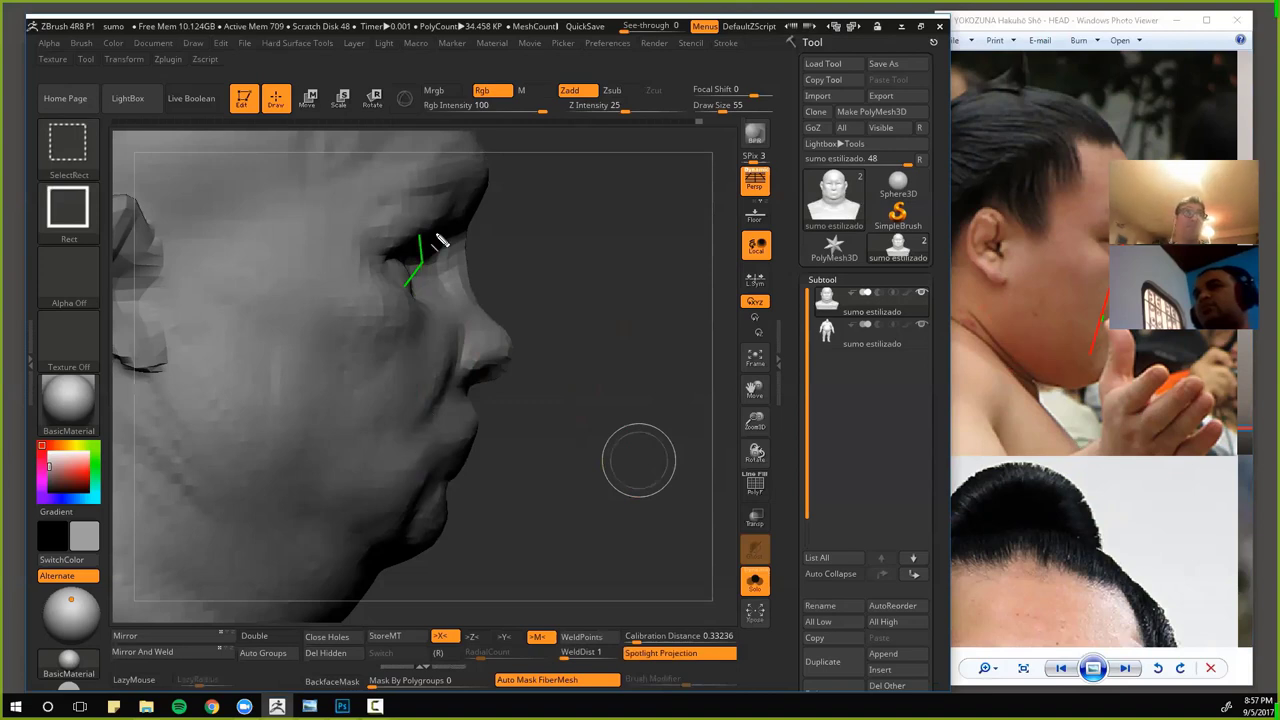
mouse_move(425, 265)
mouse_down()
mouse_move(420, 252)
mouse_move(408, 503)
mouse_up()
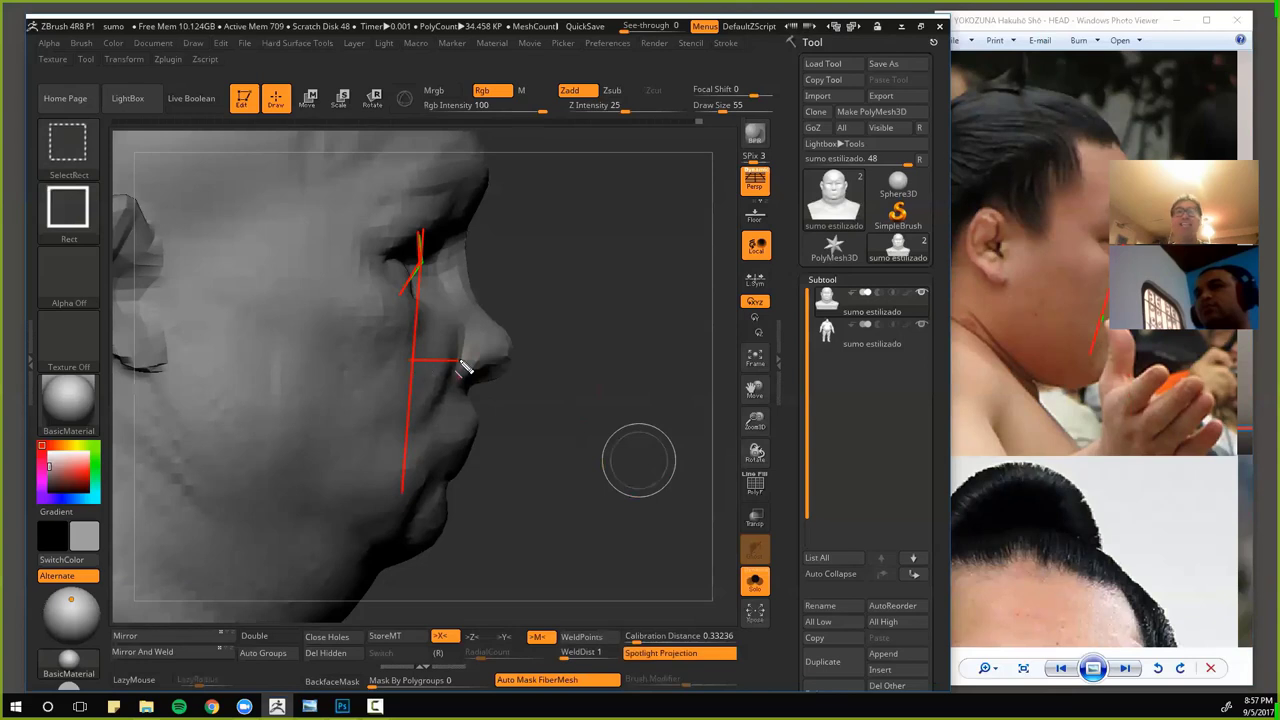
mouse_move(463, 338)
mouse_down()
mouse_move(420, 430)
mouse_move(430, 283)
mouse_move(424, 398)
mouse_up()
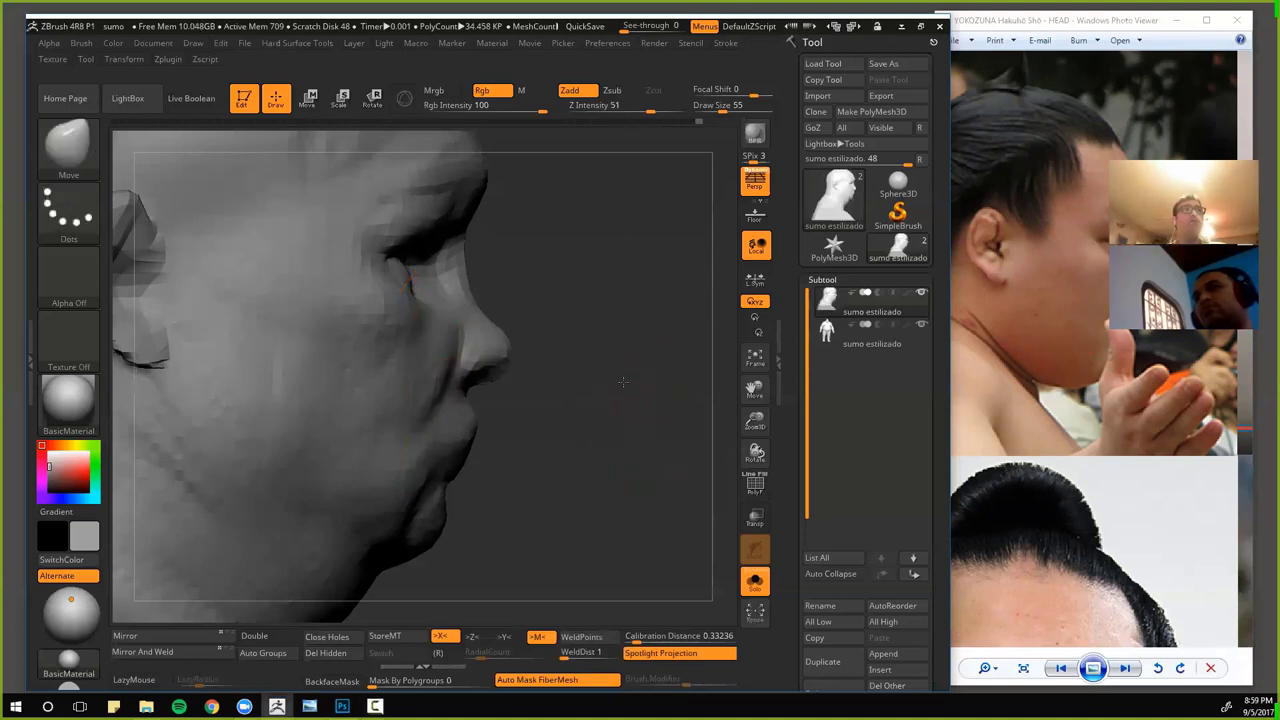
- Try to pull the area beside the nose forward in side view with the Move brush enlarged to size 139
drag(651, 349, 627, 397)
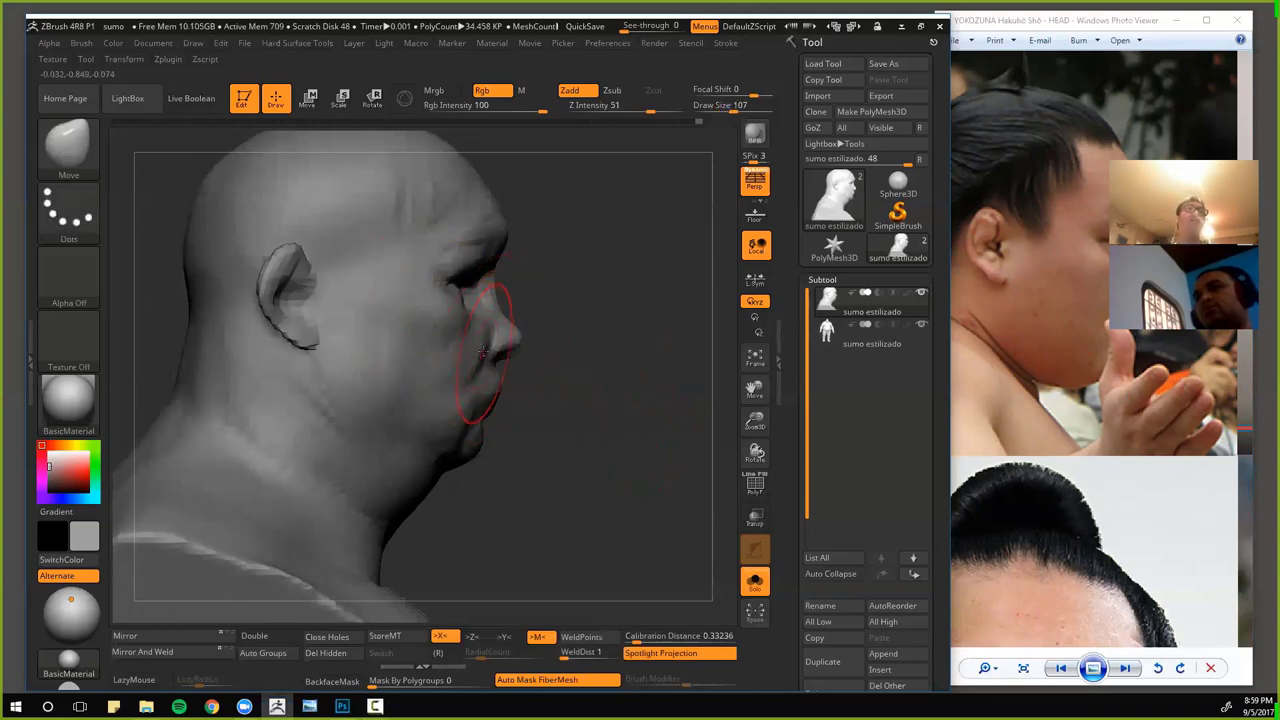
key(])
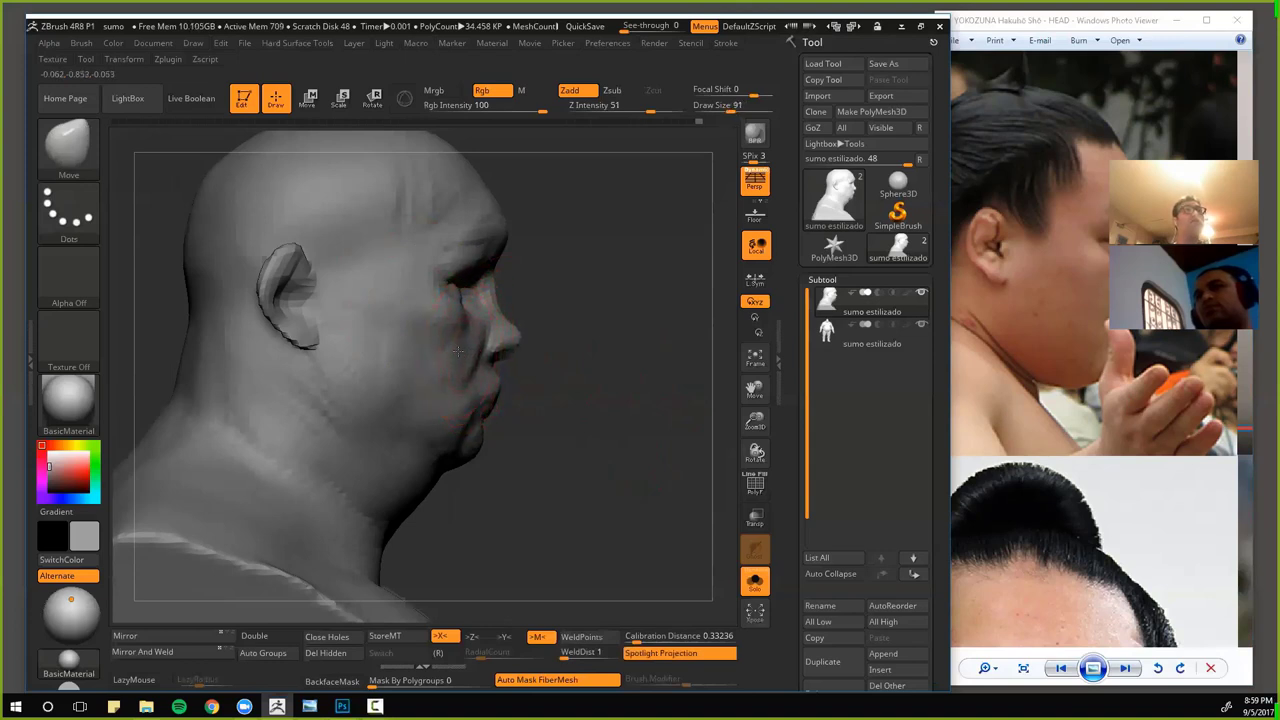
key(])
key(])
key(])
key(])
key(])
key(])
key(])
key(])
key(])
drag(488, 348, 550, 338)
key(ctrl+z)
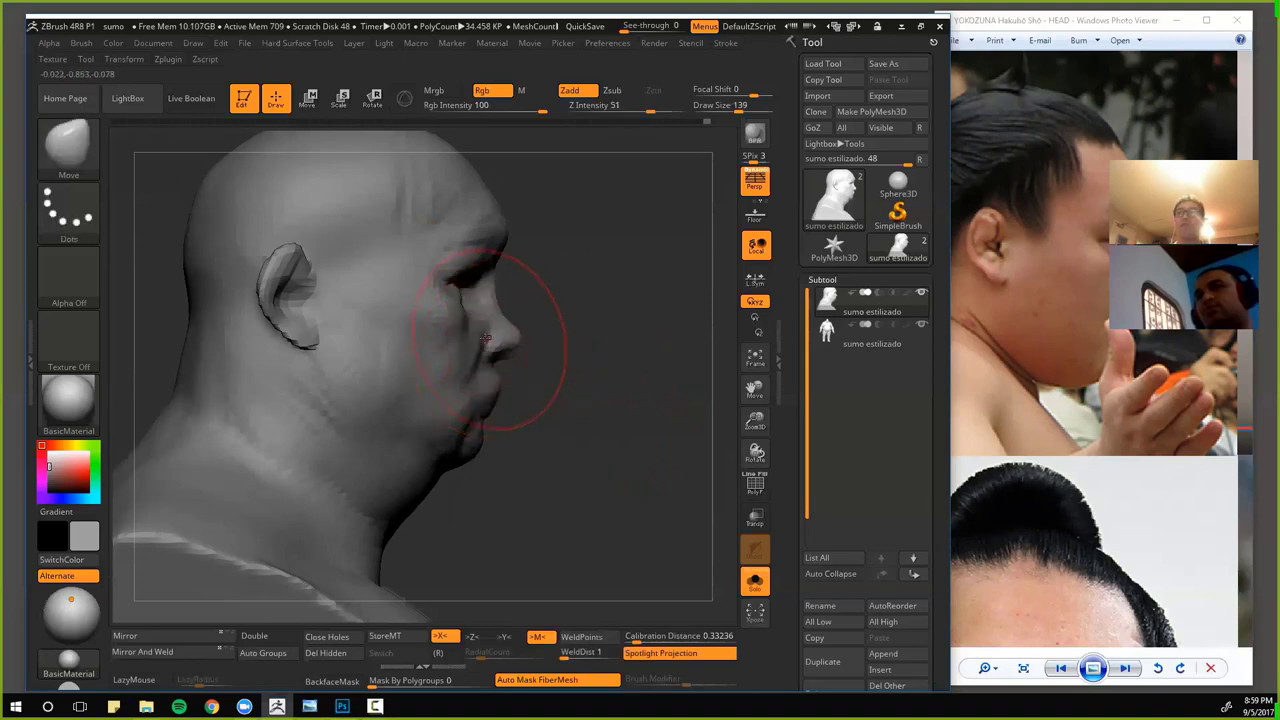
- Reposition the nose, cheek and mouth area in side view with the Move brush at sizes 147 and 151
key(])
key(bracketright)
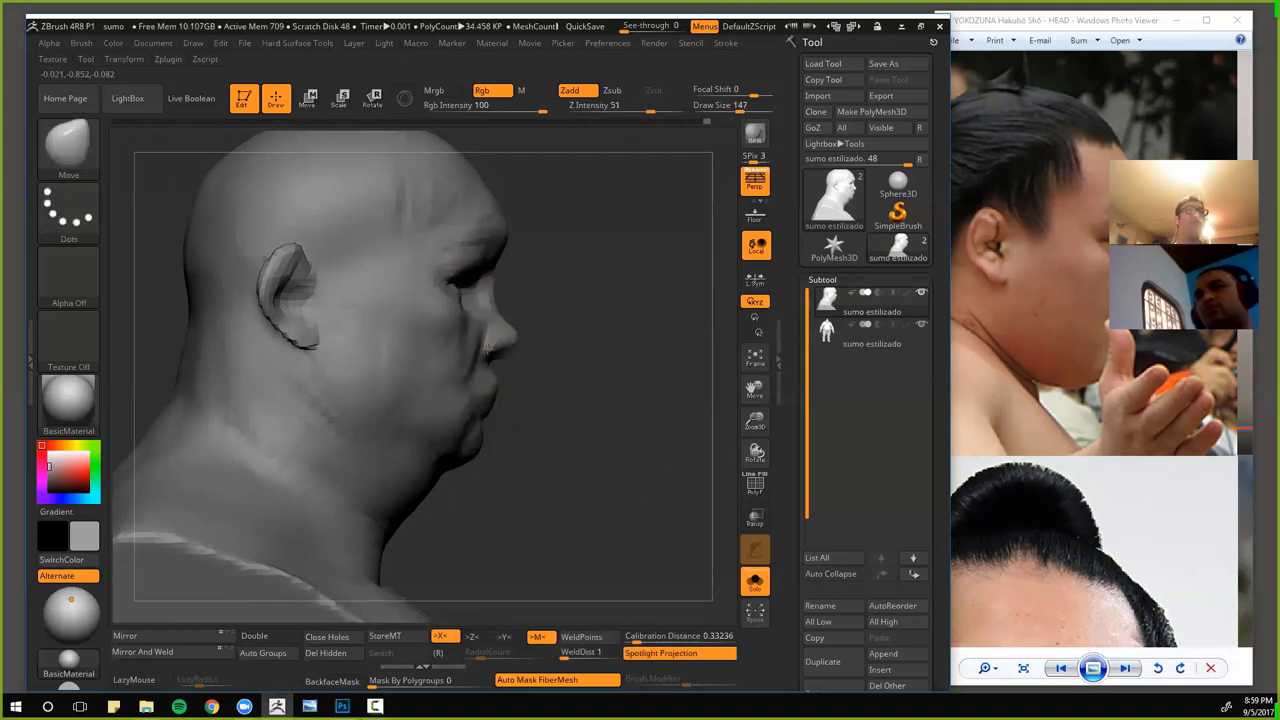
key(bracketleft)
key(bracketleft)
key(bracketleft)
key(bracketleft)
key(bracketright)
key(bracketright)
key(bracketright)
key(bracketright)
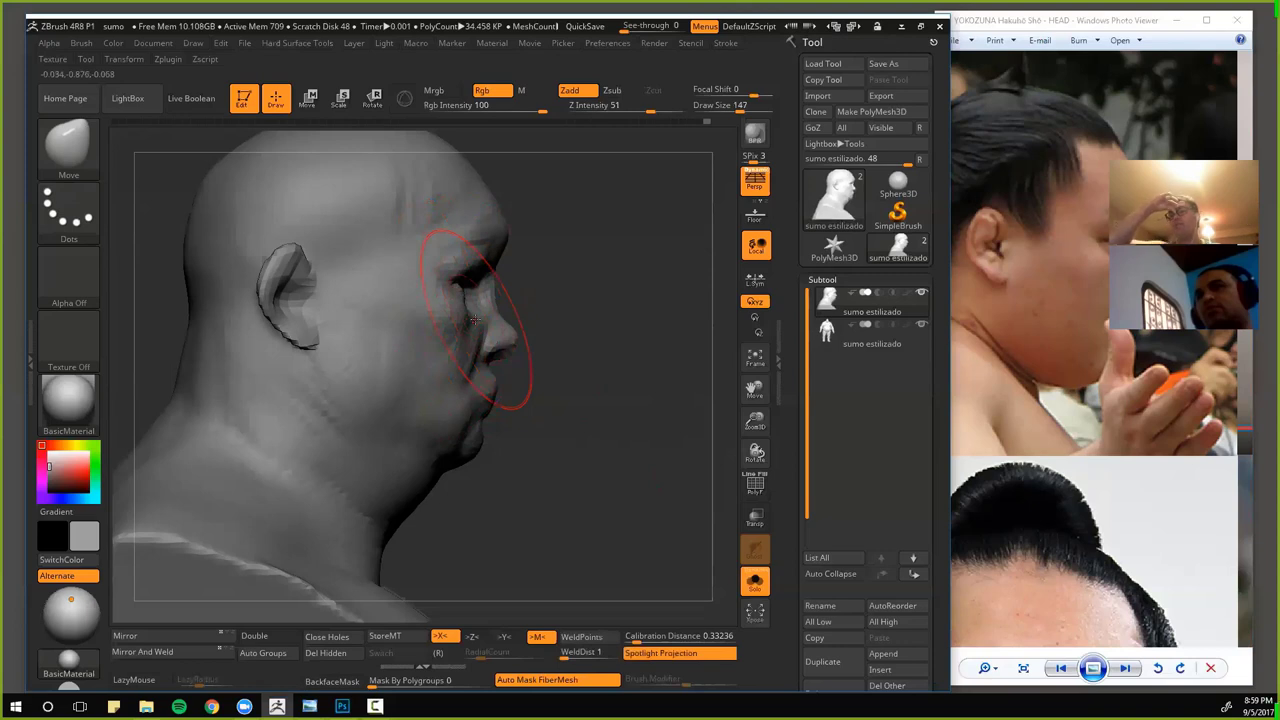
key(bracketright)
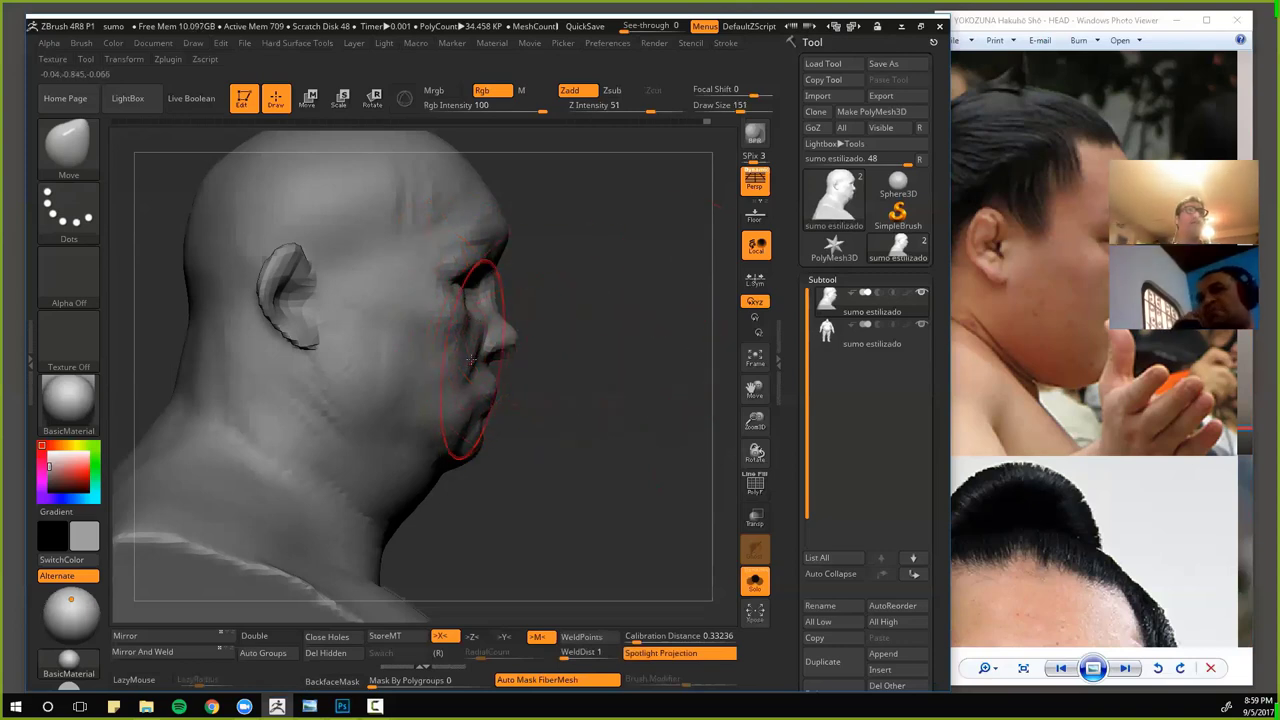
- Reshape the fold between the double chin and the neck with the Move brush at sizes 123, 103 and 99
drag(589, 429, 612, 430)
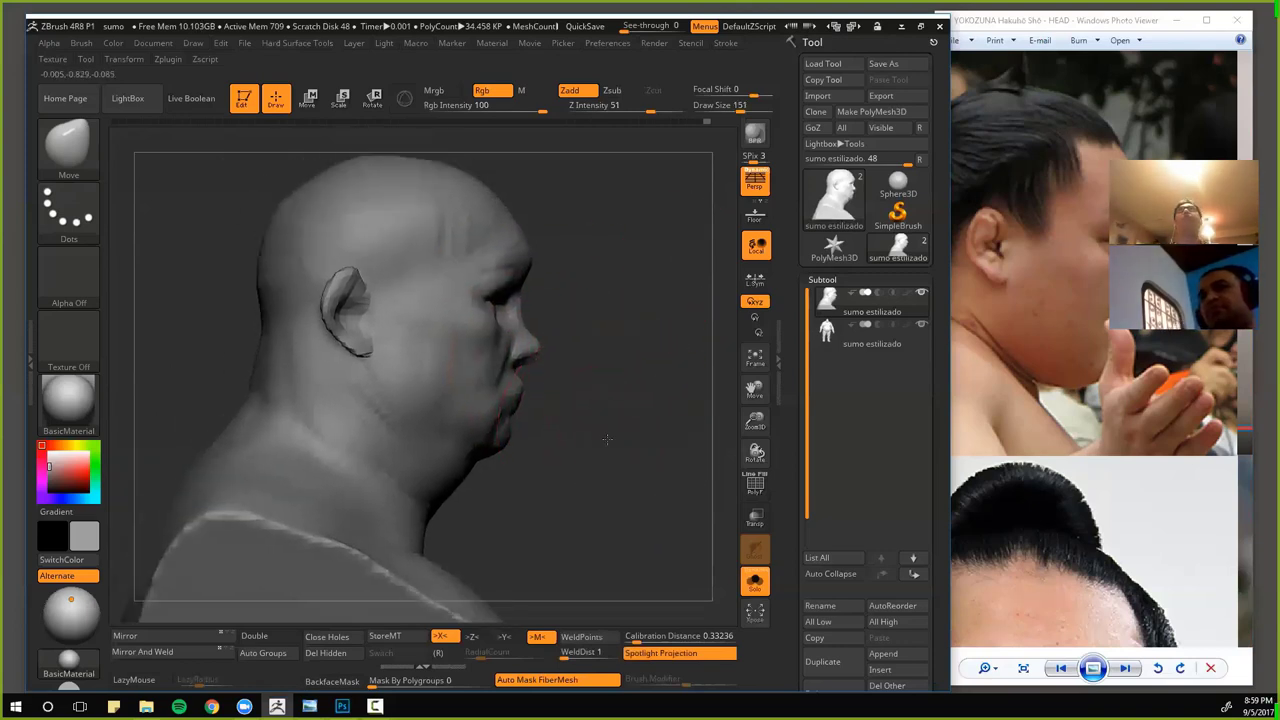
key(bracketleft)
key(bracketleft)
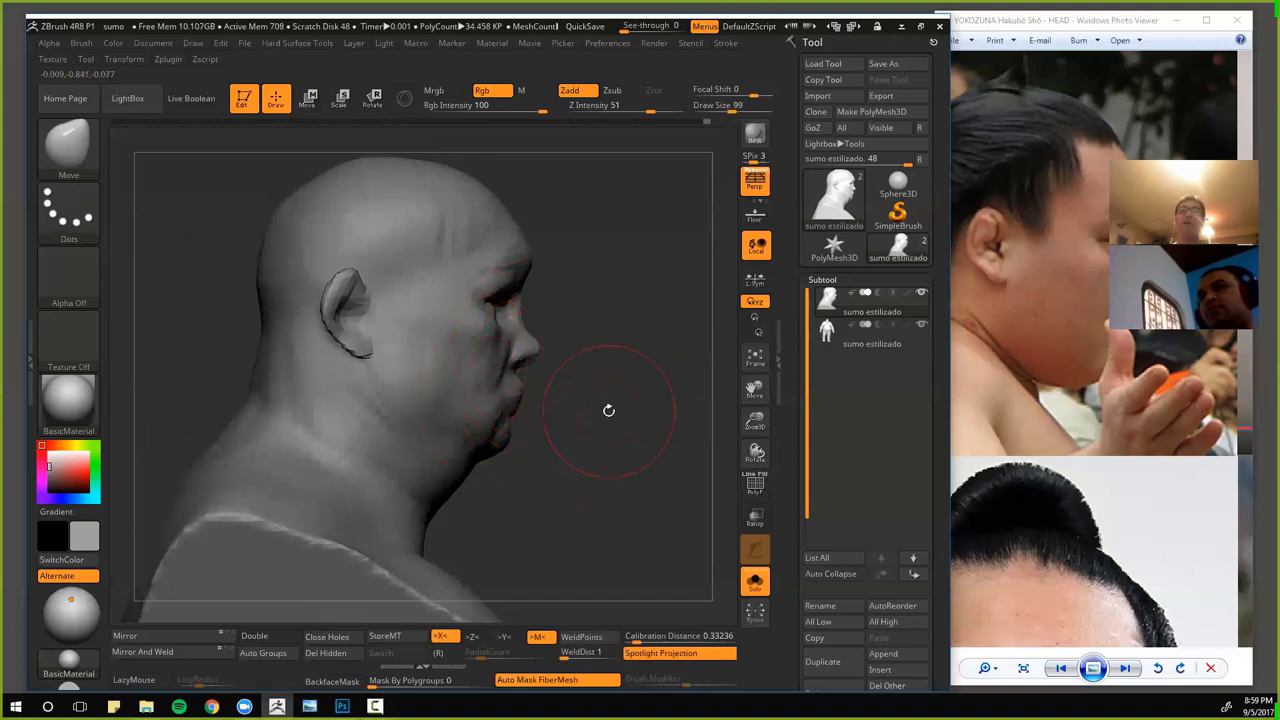
alt+drag(618, 451, 622, 505)
alt+drag(605, 429, 516, 297)
key(bracketright)
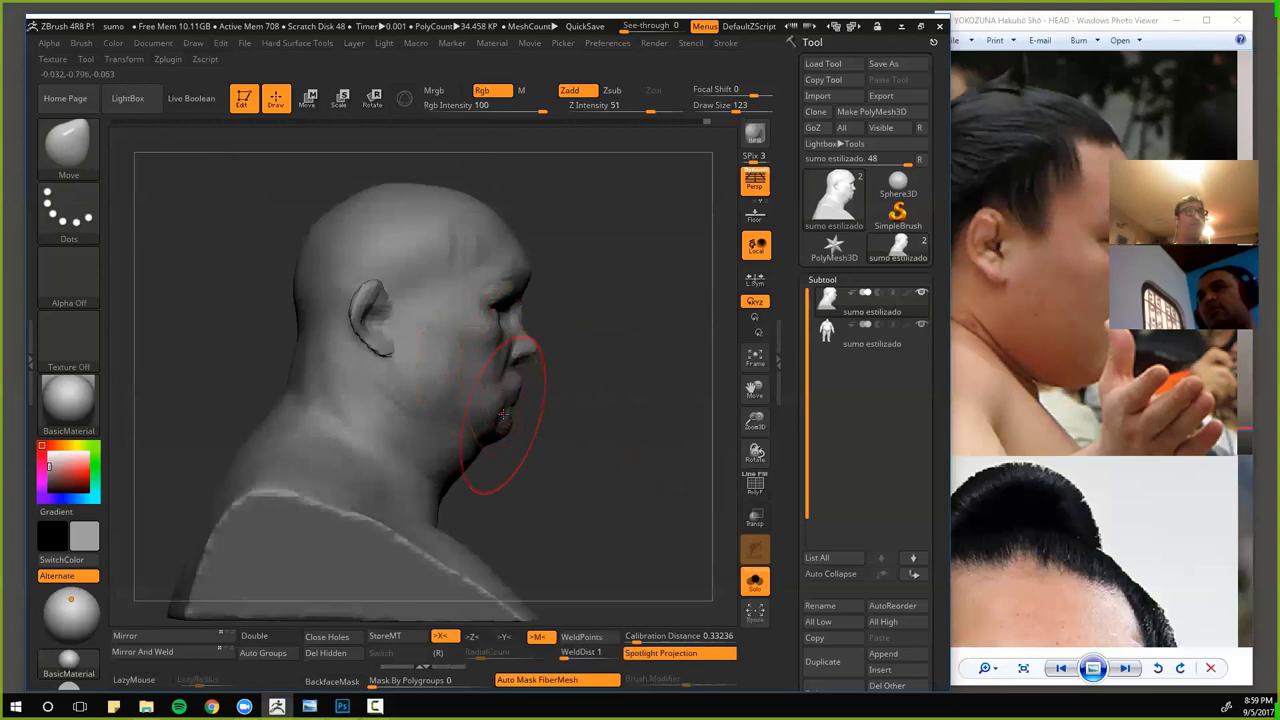
mouse_move(490, 438)
mouse_down()
mouse_move(450, 468)
mouse_move(460, 485)
mouse_up()
key(bracketleft)
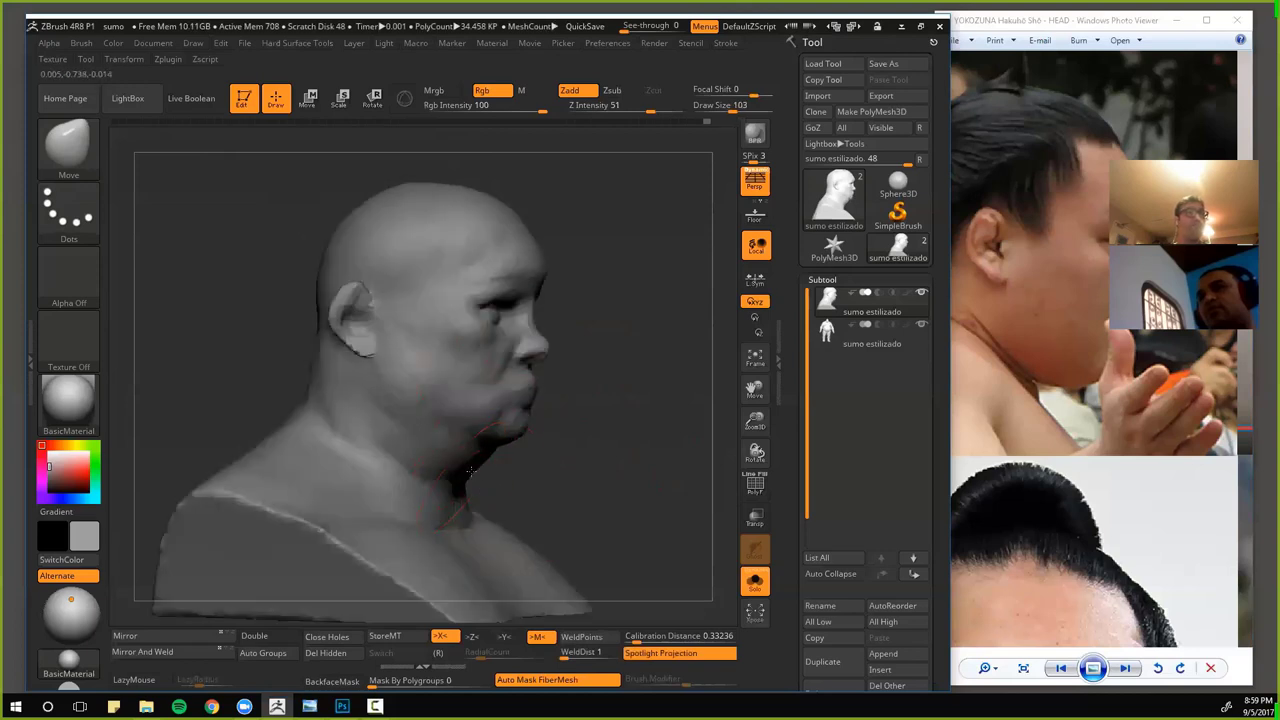
key(bracketleft)
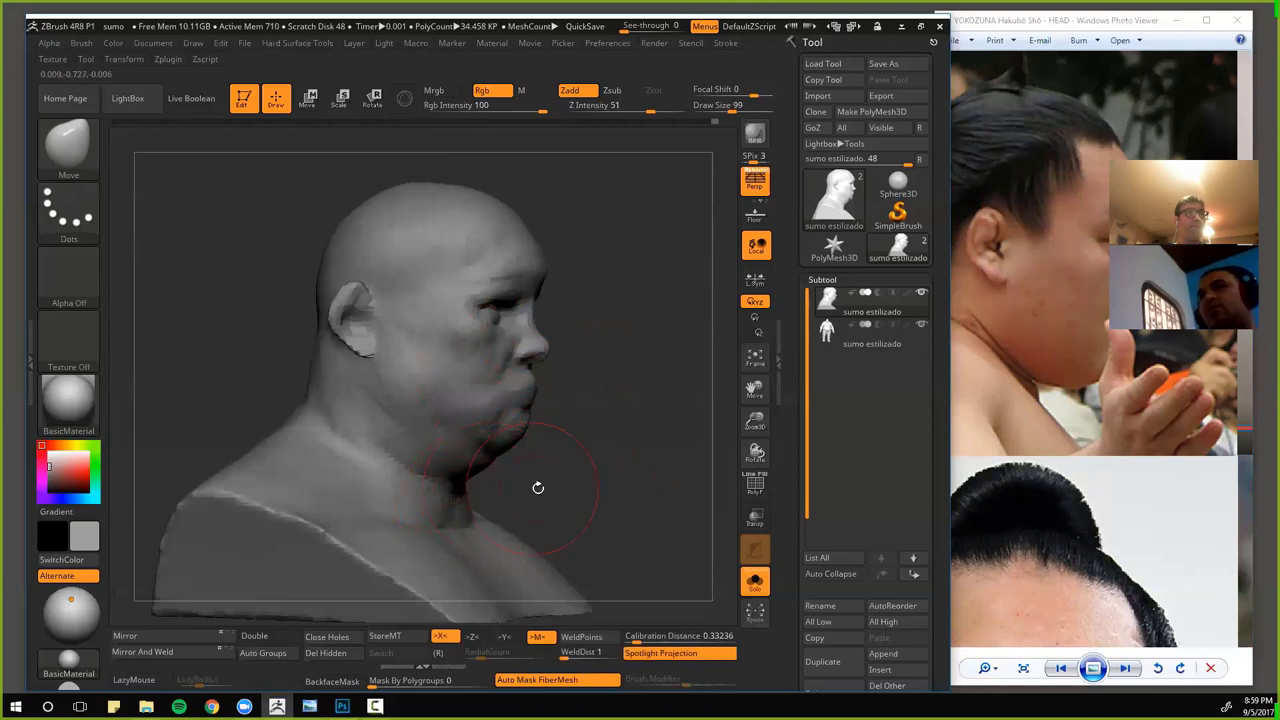
drag(537, 486, 441, 466)
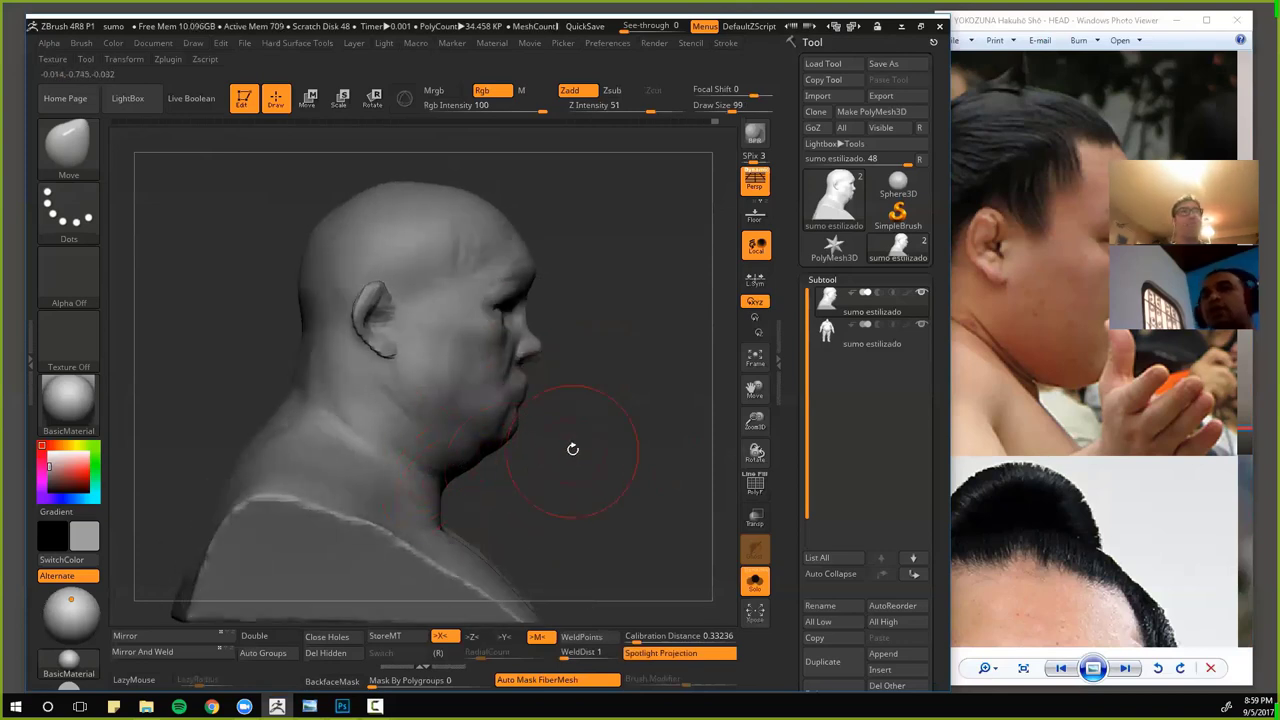
- Adjust the base of the nose and the upper lip in side view with the Move brush at size 99
mouse_move(574, 449)
alt+mouse_down()
mouse_move(657, 426)
mouse_move(594, 437)
alt+mouse_up()
drag(594, 383, 585, 380)
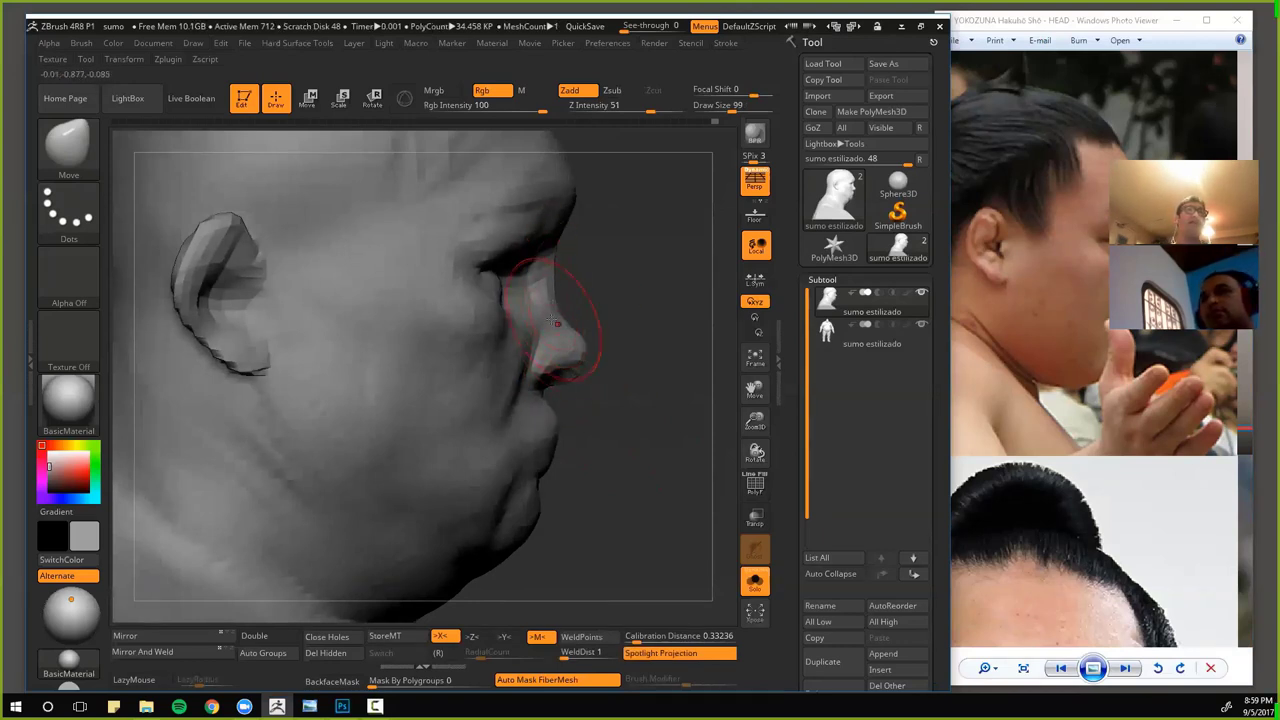
alt+drag(606, 393, 602, 440)
mouse_move(543, 386)
mouse_down()
mouse_move(525, 398)
mouse_move(535, 395)
mouse_up()
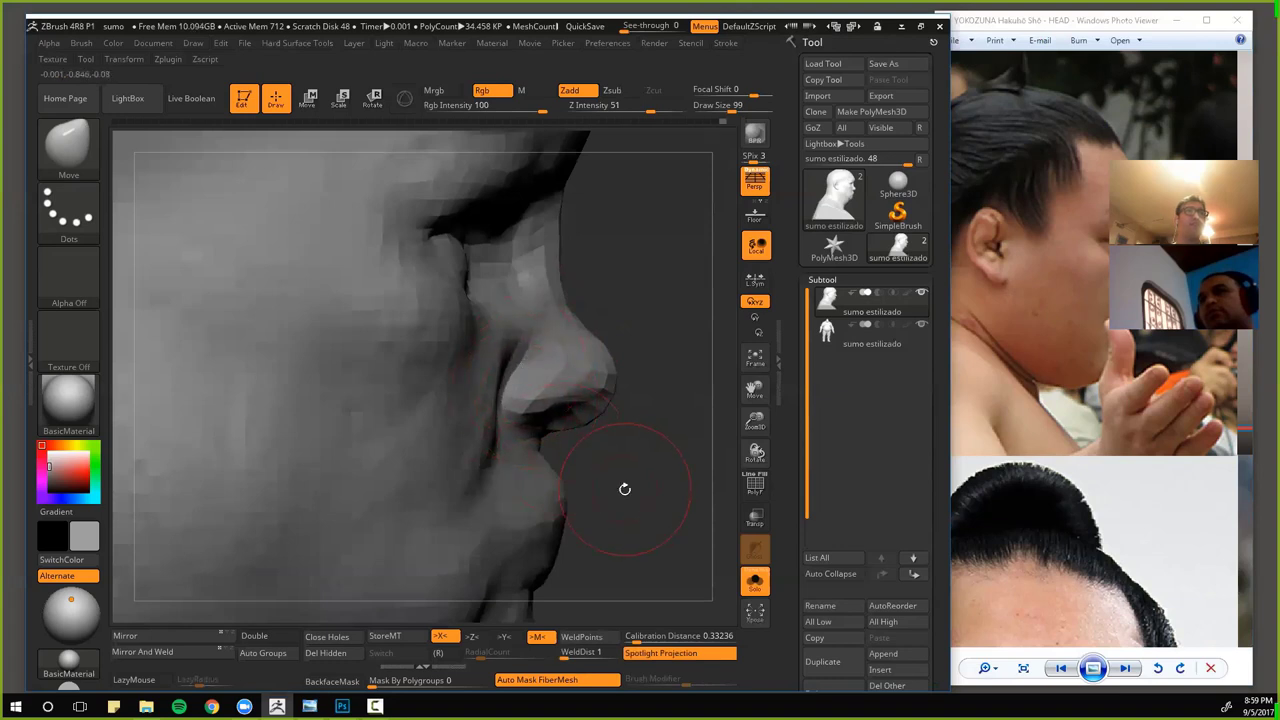
- Build up the cheek area beside the nose and mouth with the ClayBuildup brush at size 99
scroll(624, 489, down, 3)
key(b)
key(c)
key(b)
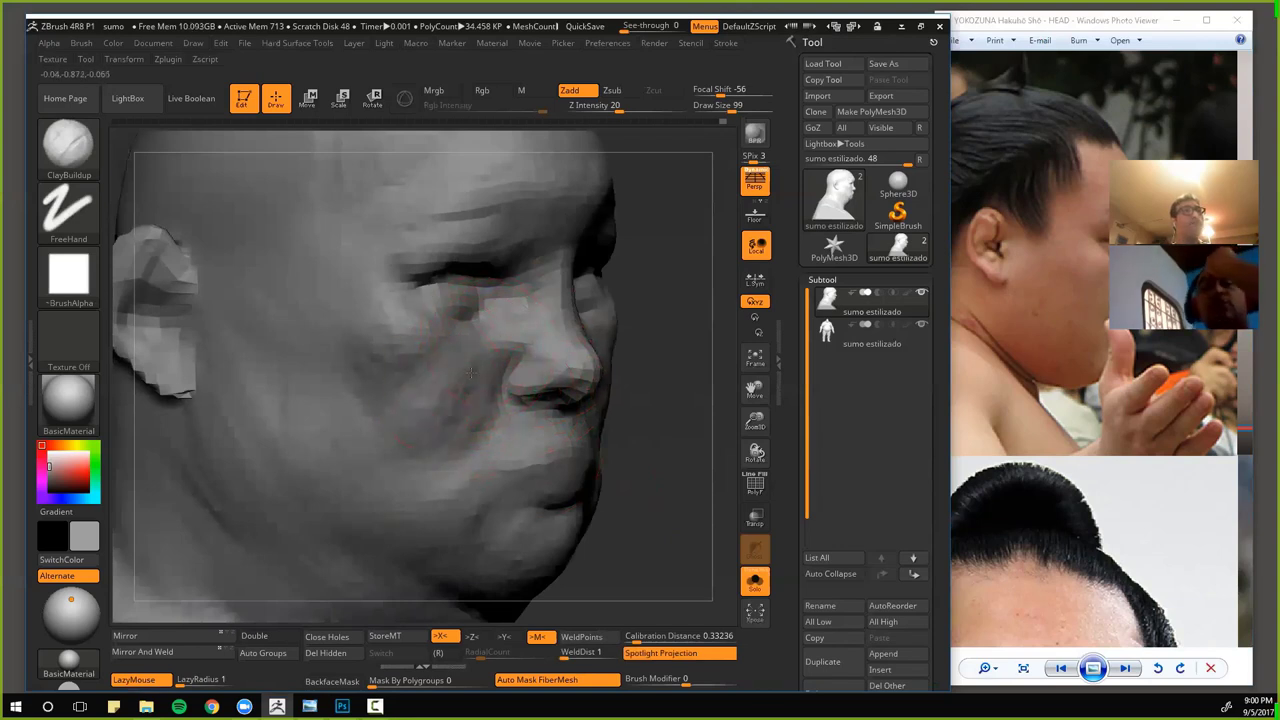
mouse_move(660, 477)
mouse_down()
mouse_move(600, 466)
mouse_move(566, 429)
mouse_move(600, 406)
mouse_move(592, 458)
mouse_move(434, 406)
mouse_up()
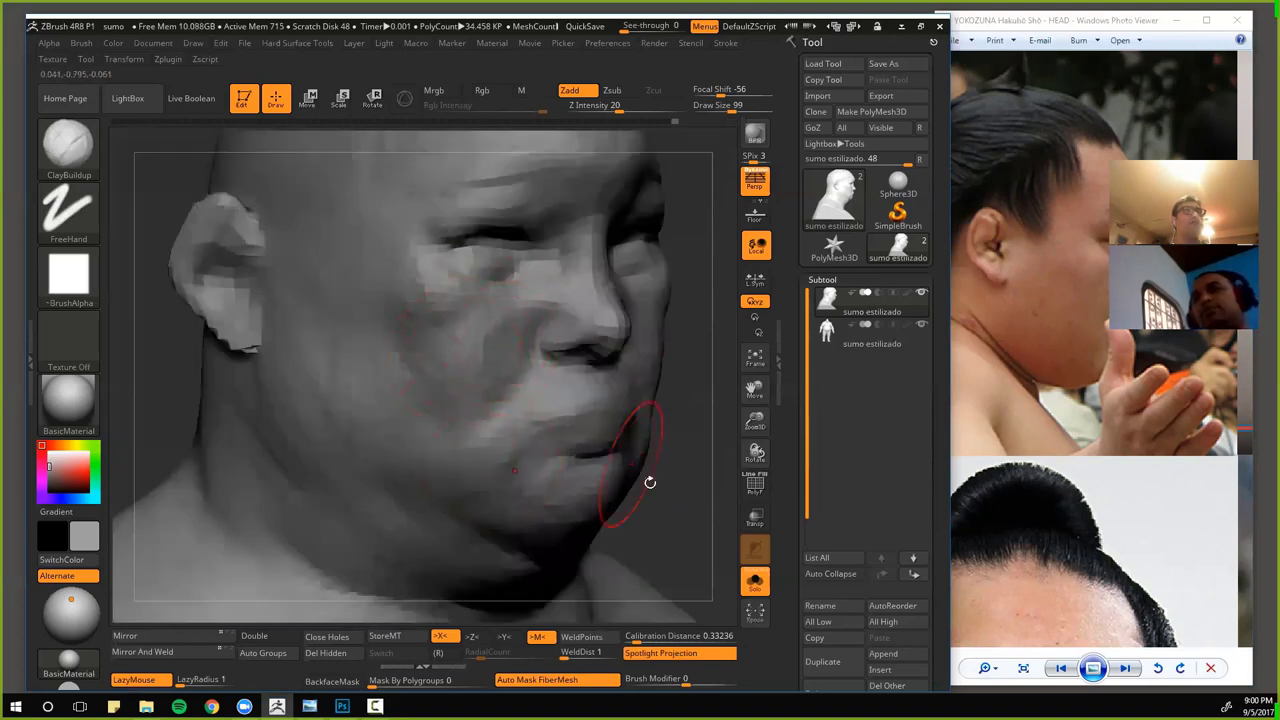
drag(640, 440, 526, 326)
mouse_move(600, 480)
mouse_down()
mouse_move(283, 426)
mouse_move(429, 402)
mouse_up()
mouse_move(343, 393)
alt+mouse_down()
mouse_move(323, 354)
mouse_move(337, 394)
mouse_move(300, 354)
mouse_move(340, 420)
alt+mouse_up()
- Carve the crease around the corners of the mouth with the DamStandard brush at intensity 33
key(b)
key(d)
key(s)
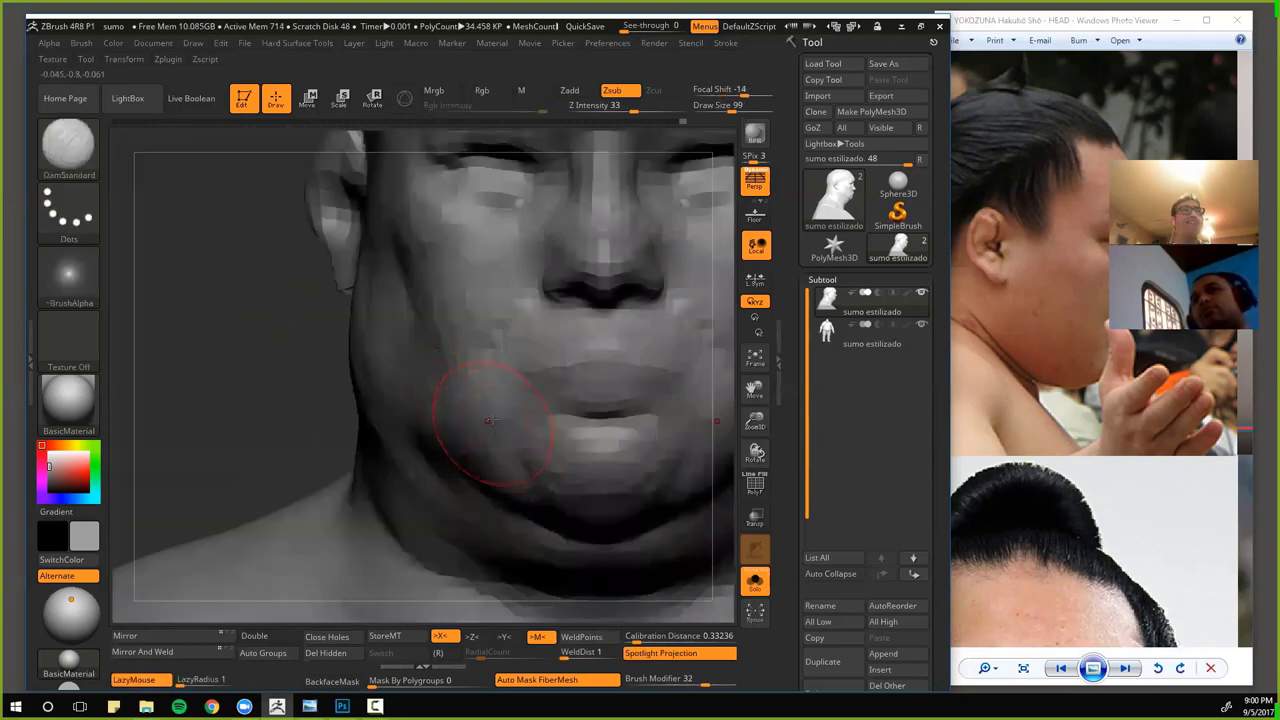
mouse_move(534, 384)
mouse_down()
mouse_move(604, 390)
mouse_move(588, 371)
mouse_up()
mouse_move(306, 412)
alt+mouse_down()
mouse_move(266, 374)
mouse_move(286, 380)
mouse_move(266, 386)
alt+mouse_up()
alt+drag(336, 460, 366, 530)
- Bring the front-view wrestler photo into view beside the model and select the Move brush in ZBrush
drag(1040, 366, 993, 104)
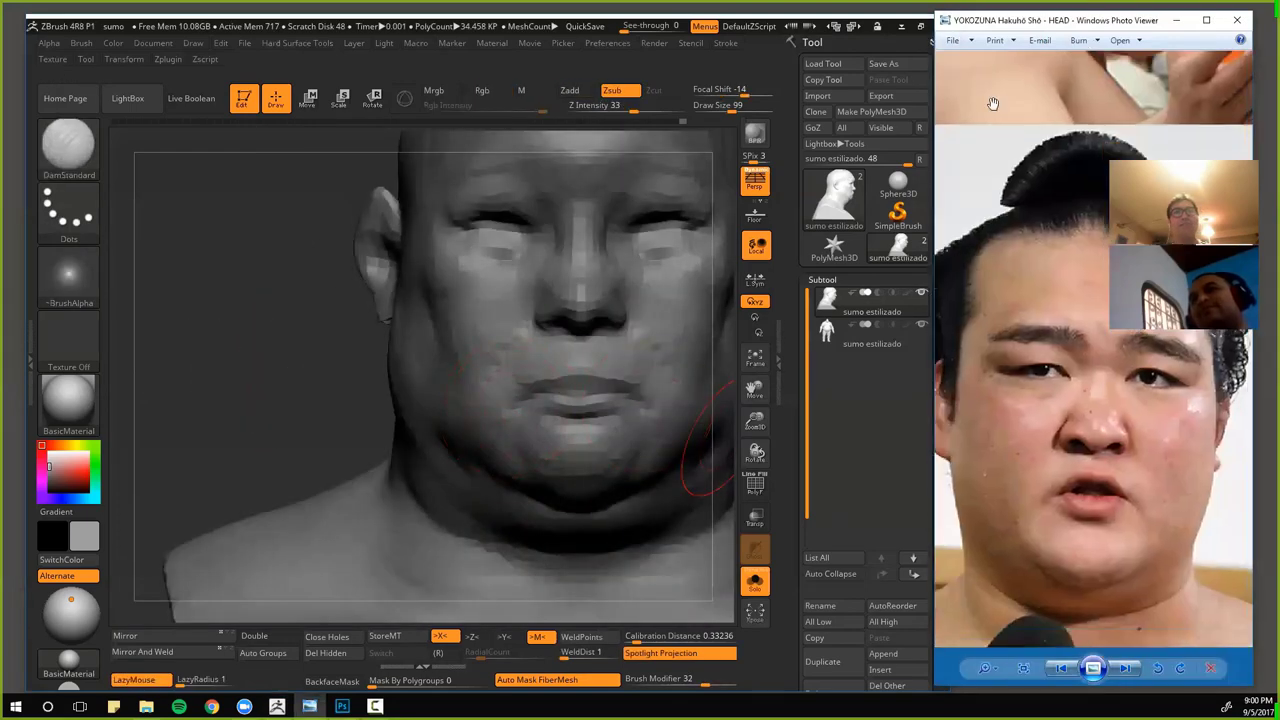
key(alt+Tab)
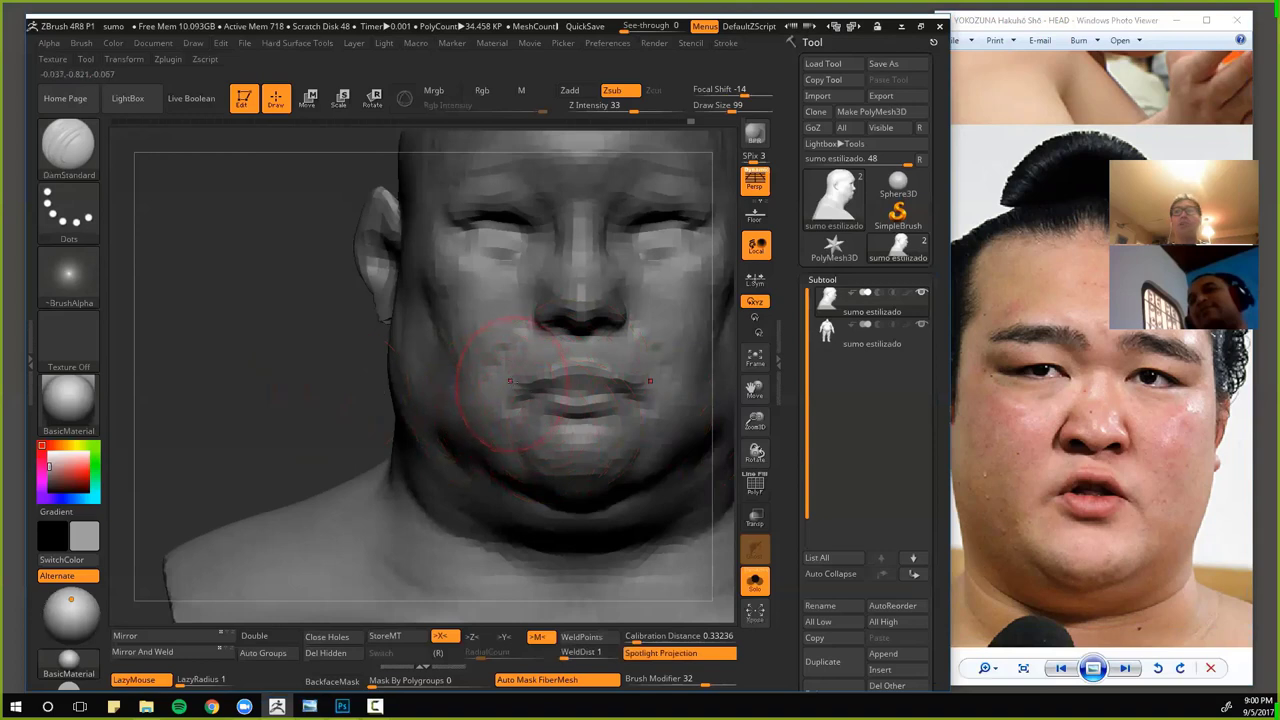
key(b)
key(m)
key(v)
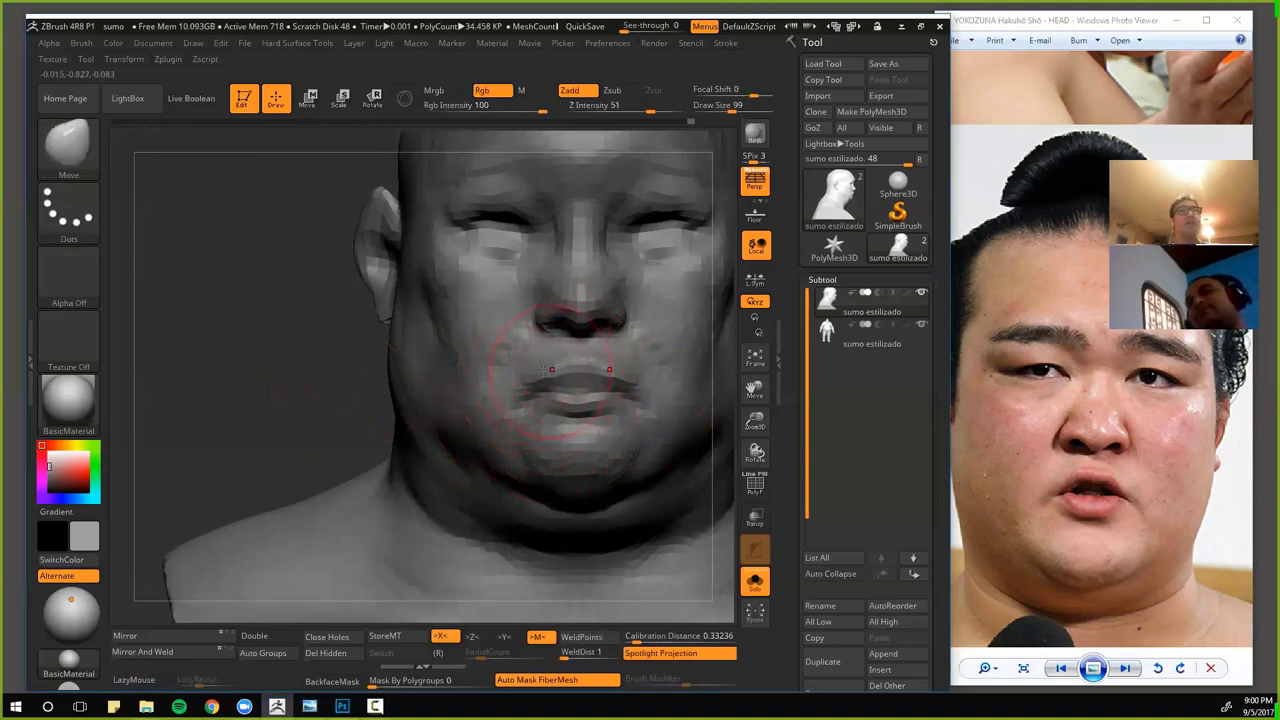
- Try to widen the sides of the nose in front view with the Move brush
drag(545, 285, 510, 275)
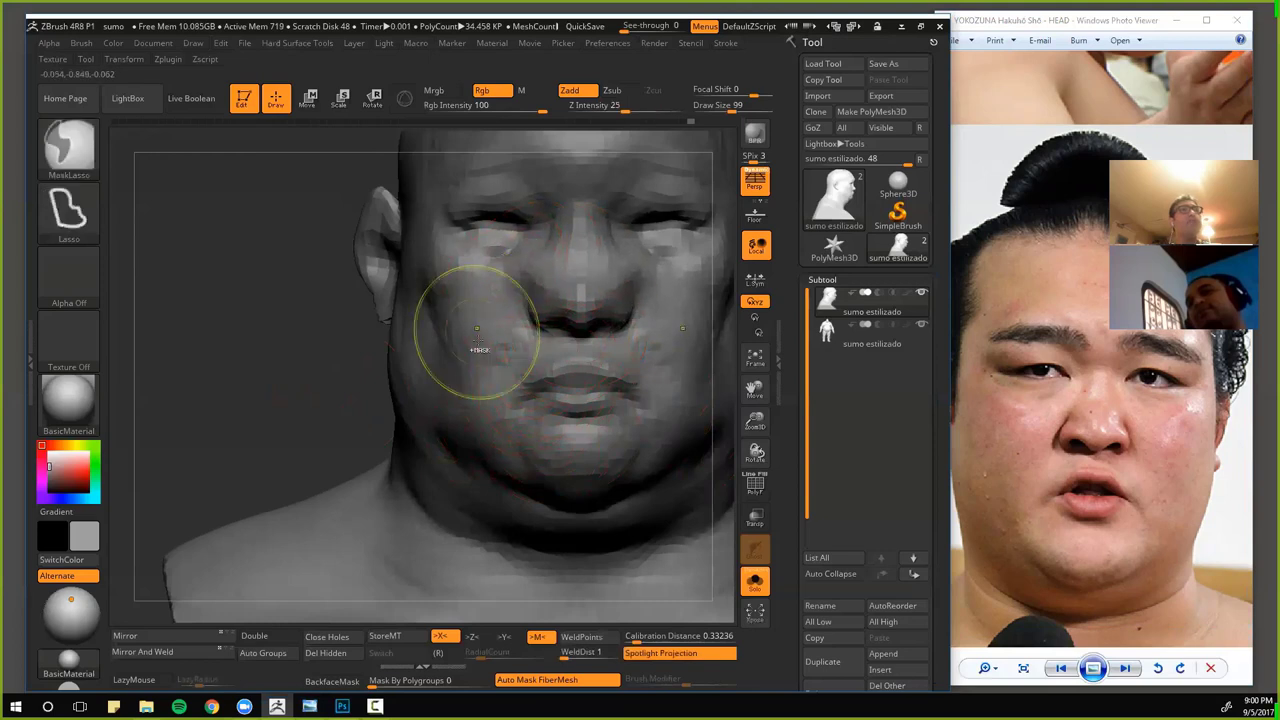
key(ctrl+z)
- Reshape the inner eye corners and the sides of the nose bridge with the Move brush reduced to size 68
alt+drag(314, 317, 284, 375)
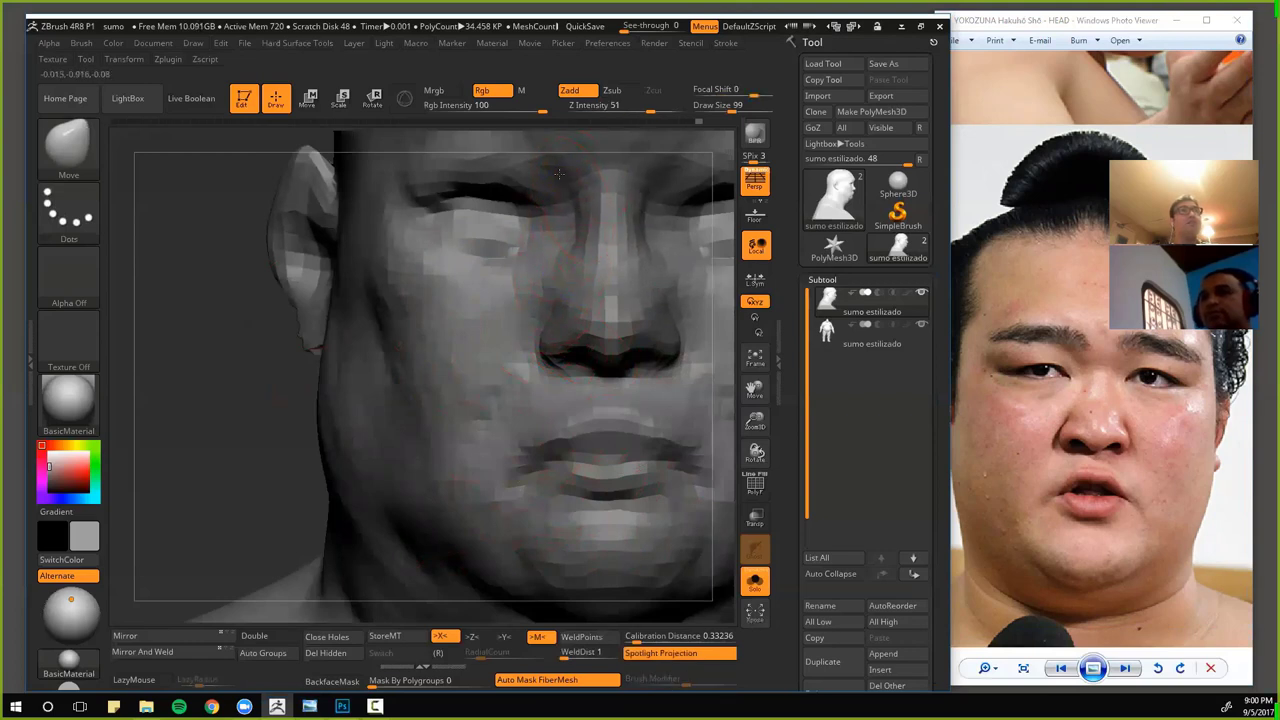
key(space)
drag(549, 212, 562, 212)
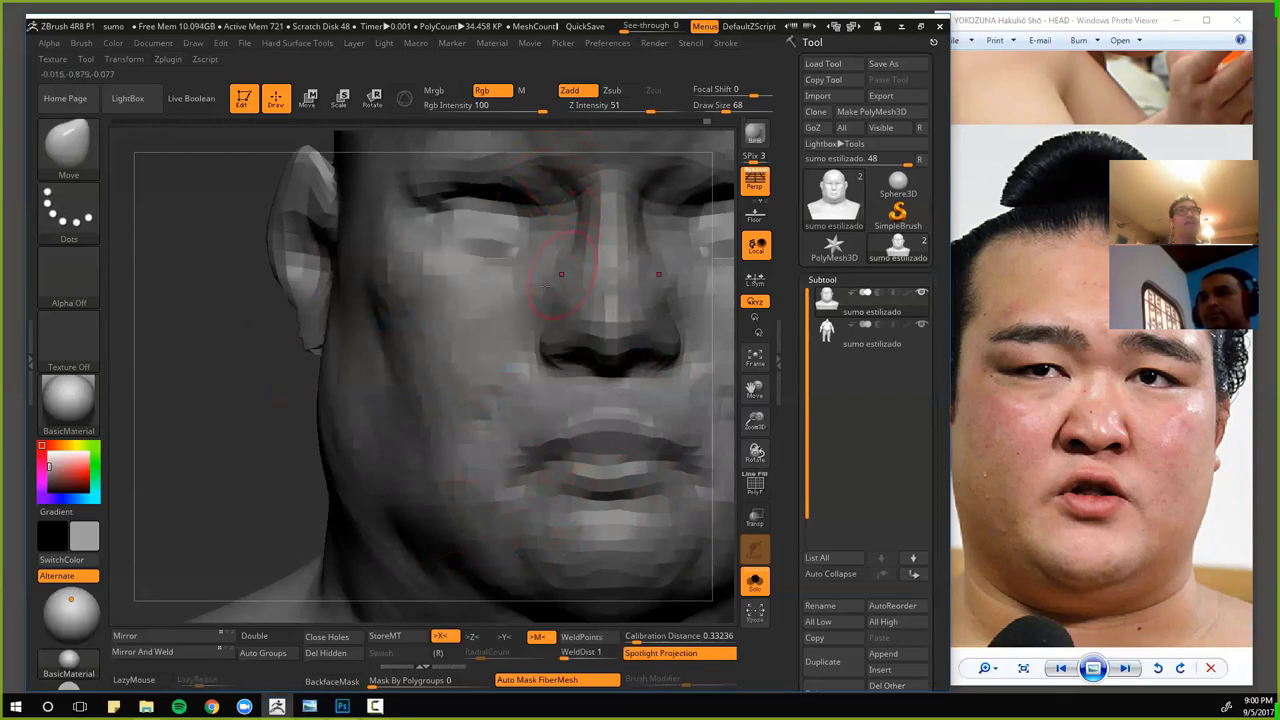
alt+drag(226, 407, 222, 350)
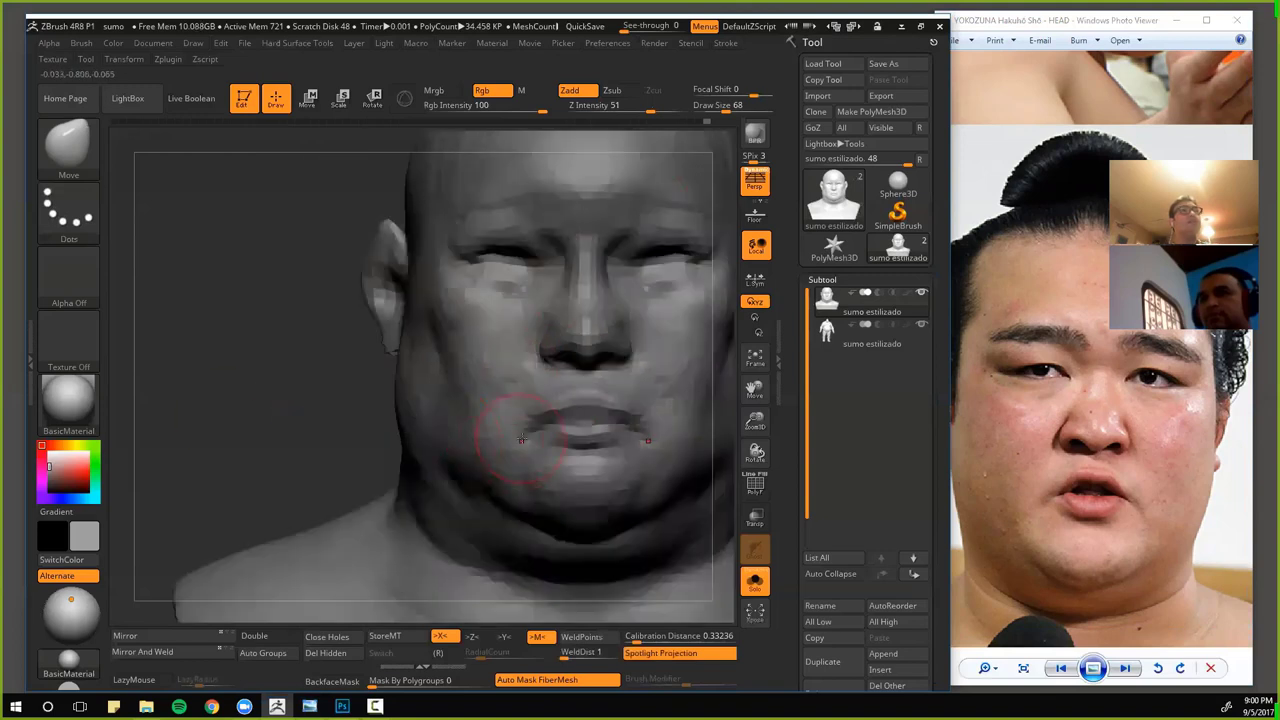
- Adjust the outline of the cheeks and jaw below the ears in front view with the Move brush at size 136
mouse_move(342, 399)
alt+mouse_down()
mouse_move(338, 365)
mouse_move(407, 340)
alt+mouse_up()
drag(361, 391, 398, 385)
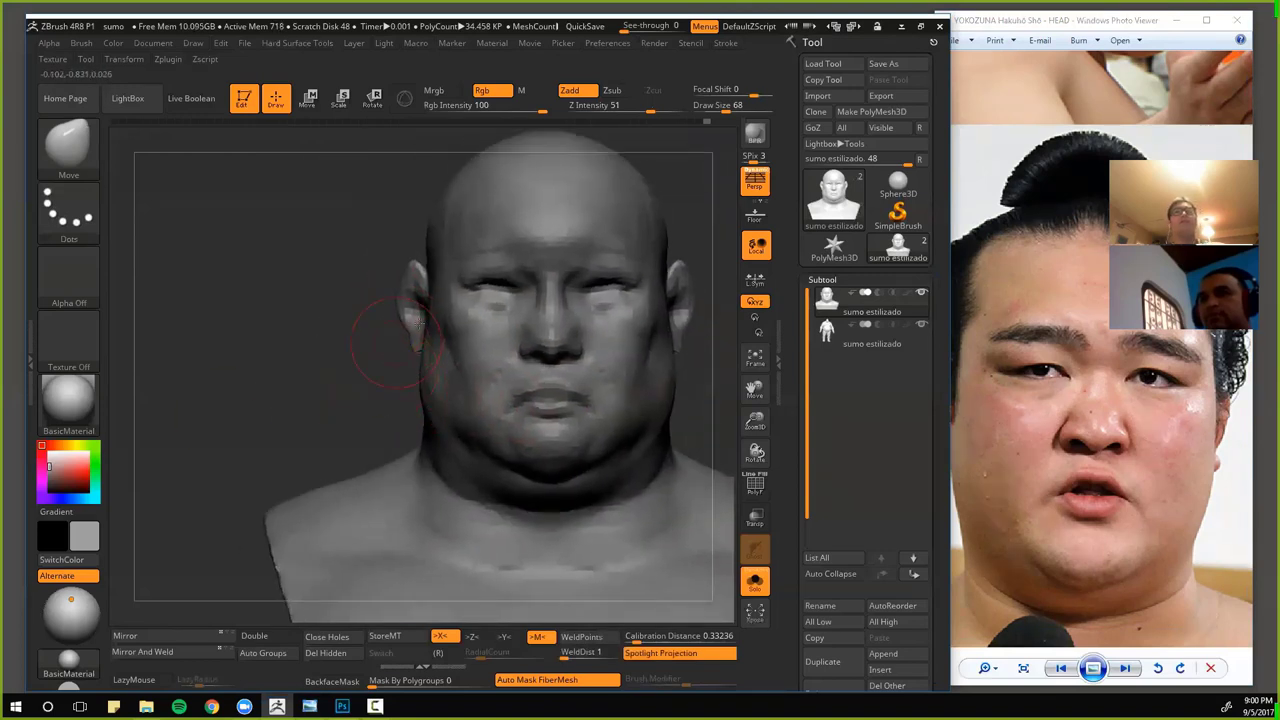
key(])
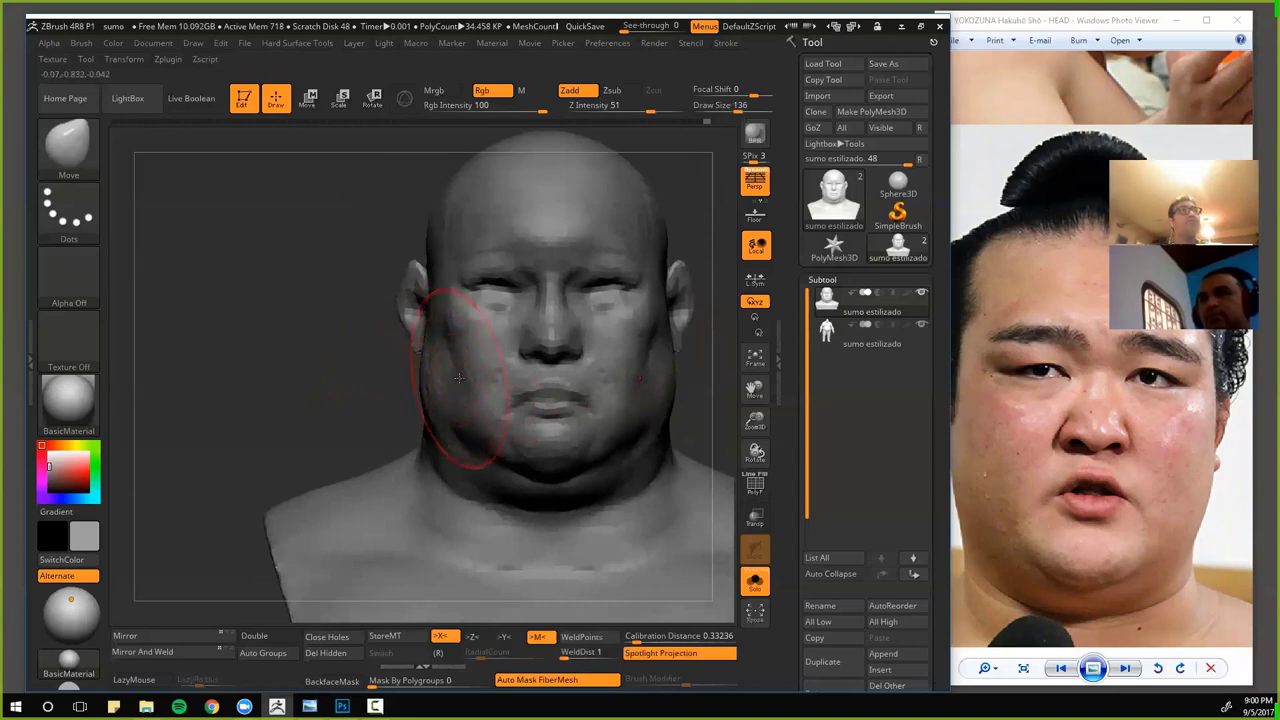
drag(438, 385, 423, 380)
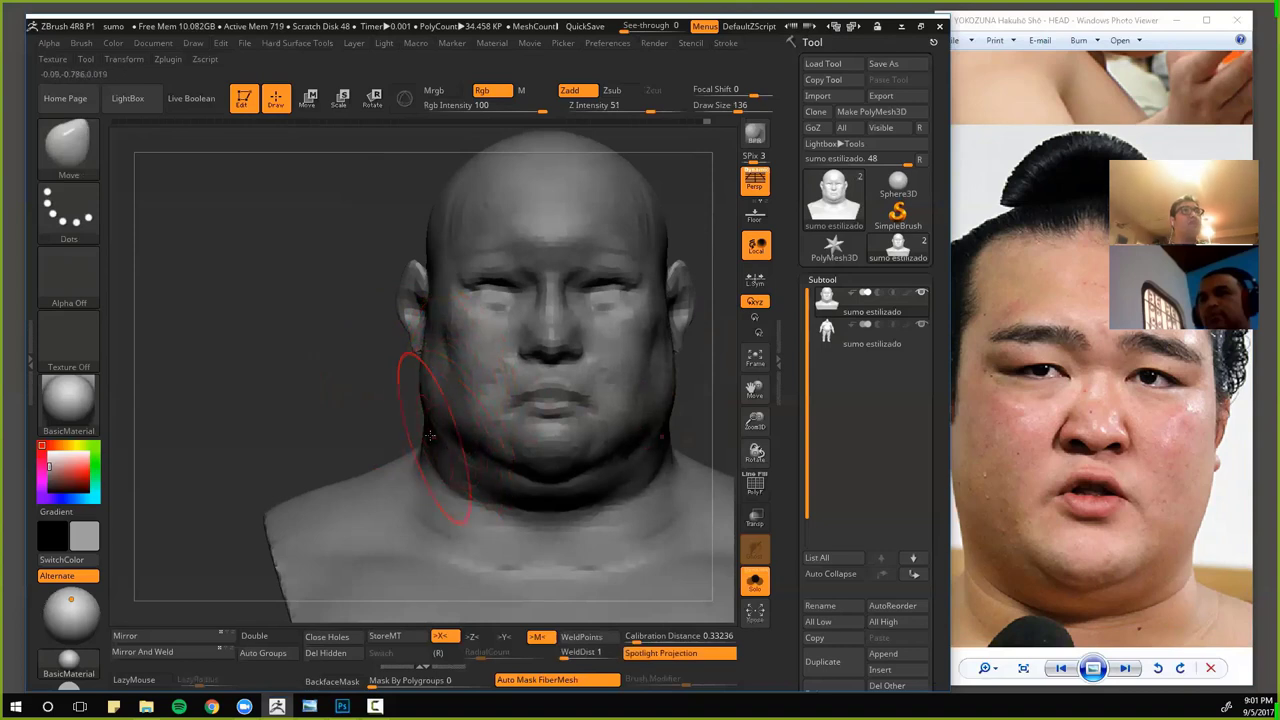
drag(378, 380, 440, 370)
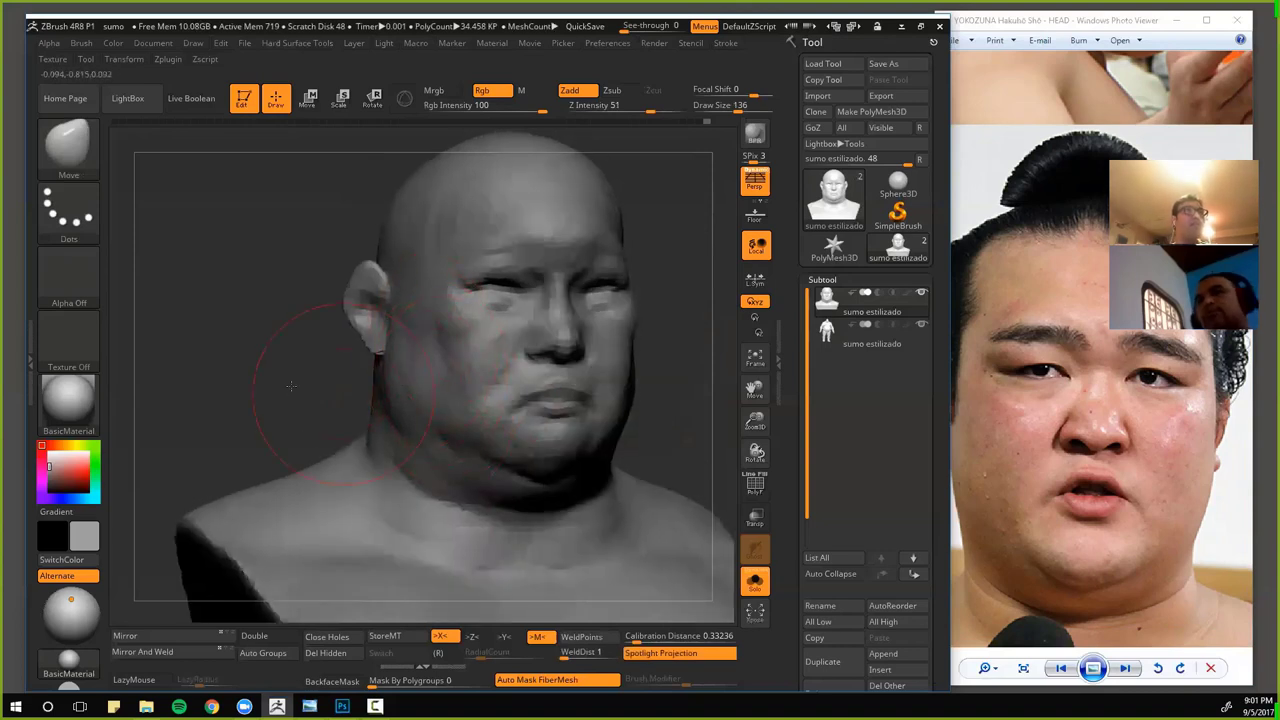
shift+drag(335, 385, 290, 385)
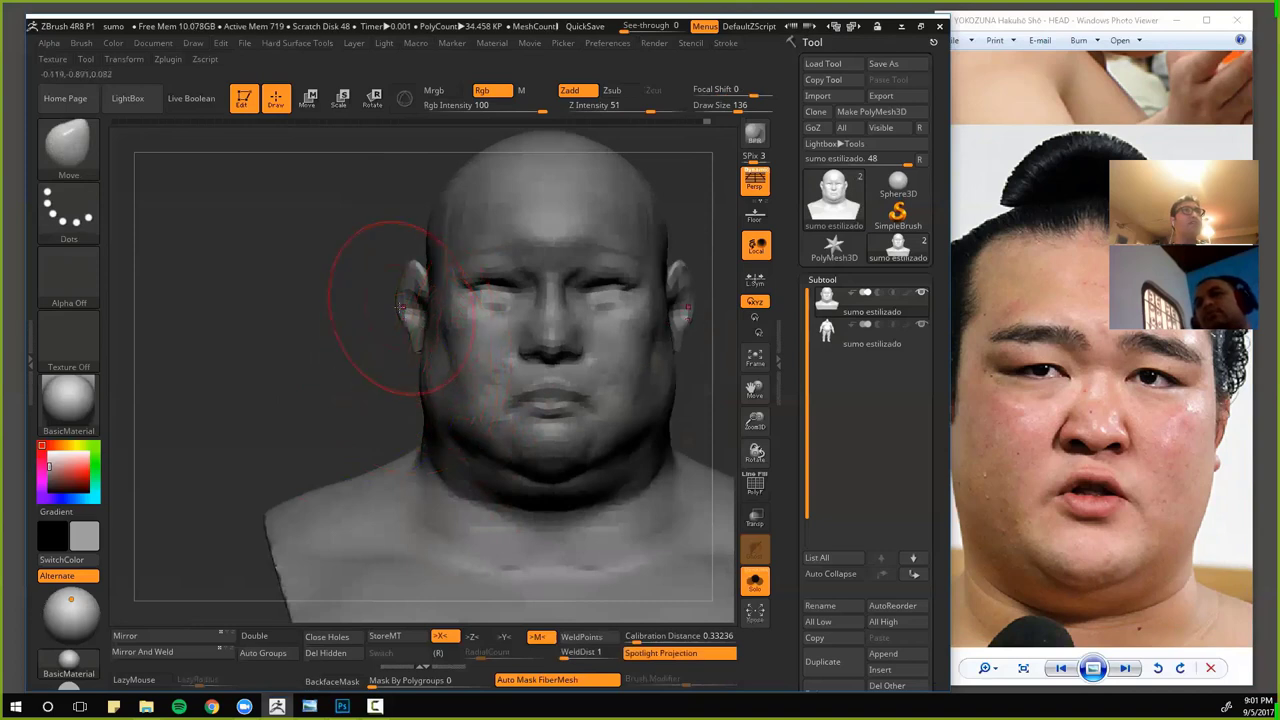
- Refine the eye corners and lower eyelids with the Move brush reduced to size 54
mouse_move(372, 352)
alt+mouse_down()
mouse_move(397, 338)
mouse_move(377, 329)
mouse_move(330, 357)
mouse_move(331, 306)
mouse_move(303, 352)
mouse_move(320, 354)
mouse_move(325, 415)
alt+mouse_up()
key(space)
drag(494, 381, 466, 381)
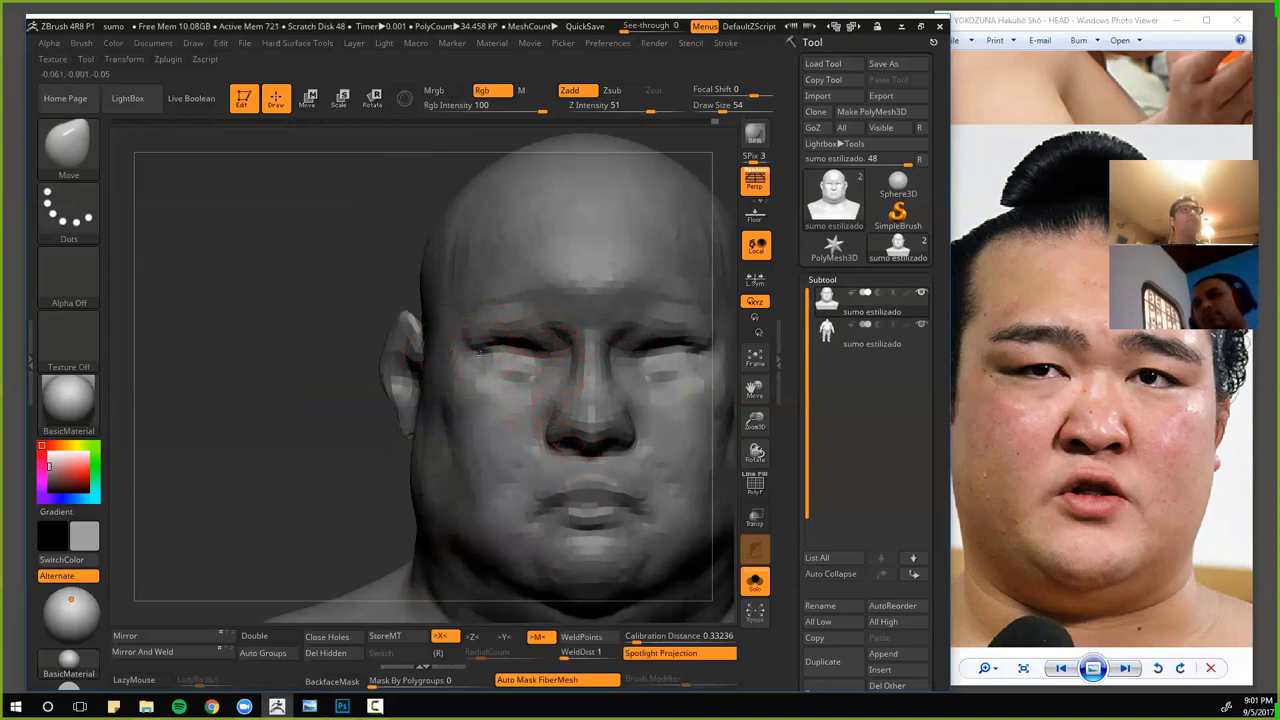
drag(326, 370, 298, 373)
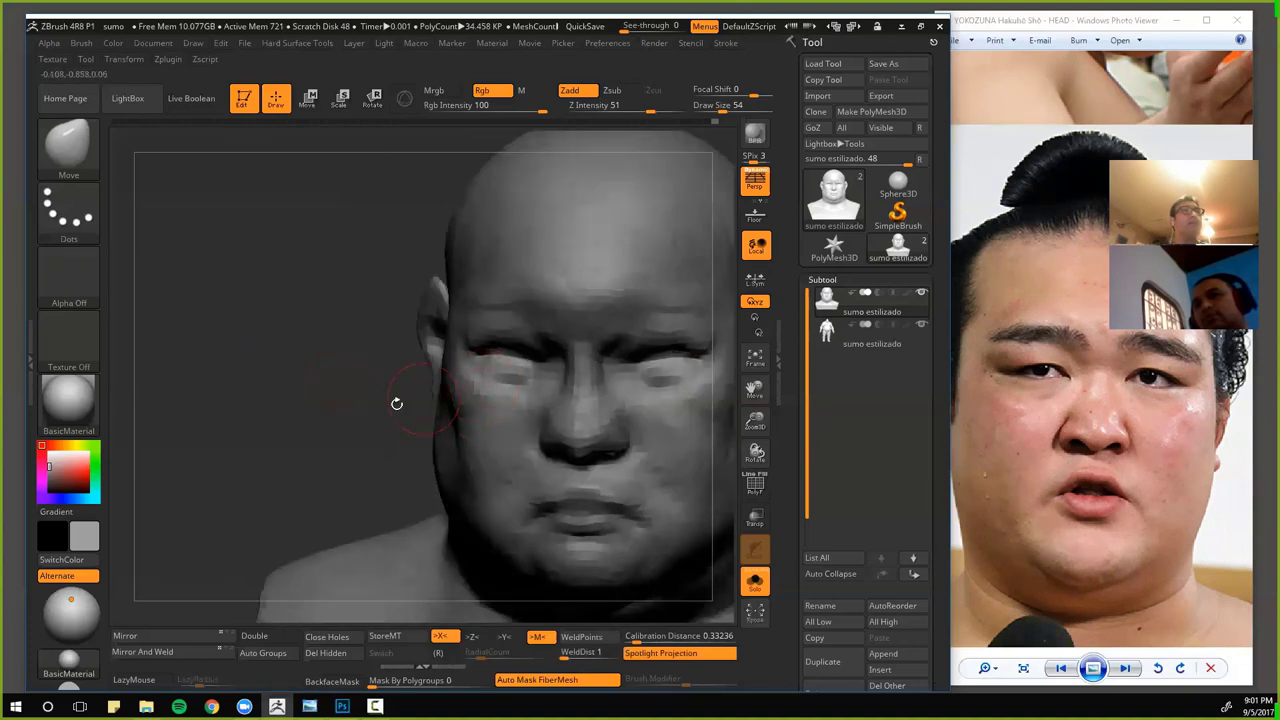
drag(397, 403, 452, 413)
- Switch to the DamStandard brush for carving facial creases
key(b)
key(d)
key(s)
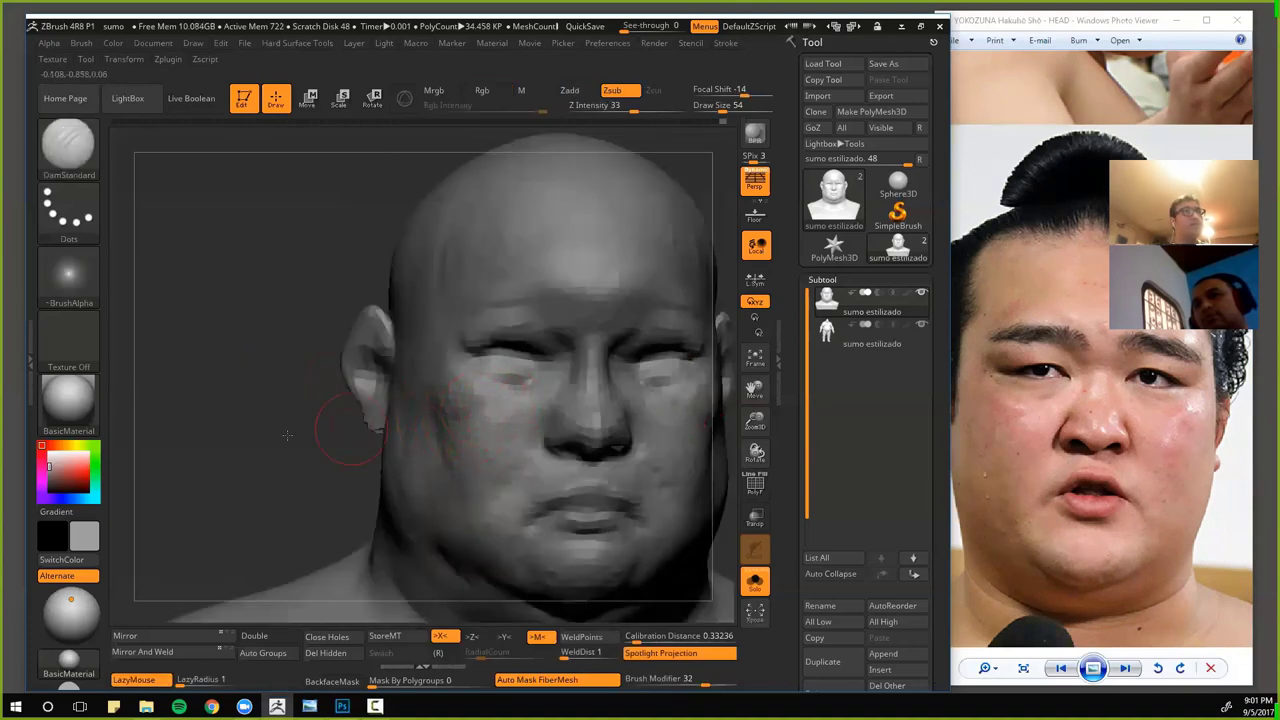
- Duplicate the sumo estilizado head subtool and make the duplicate the active subtool
key(shift)
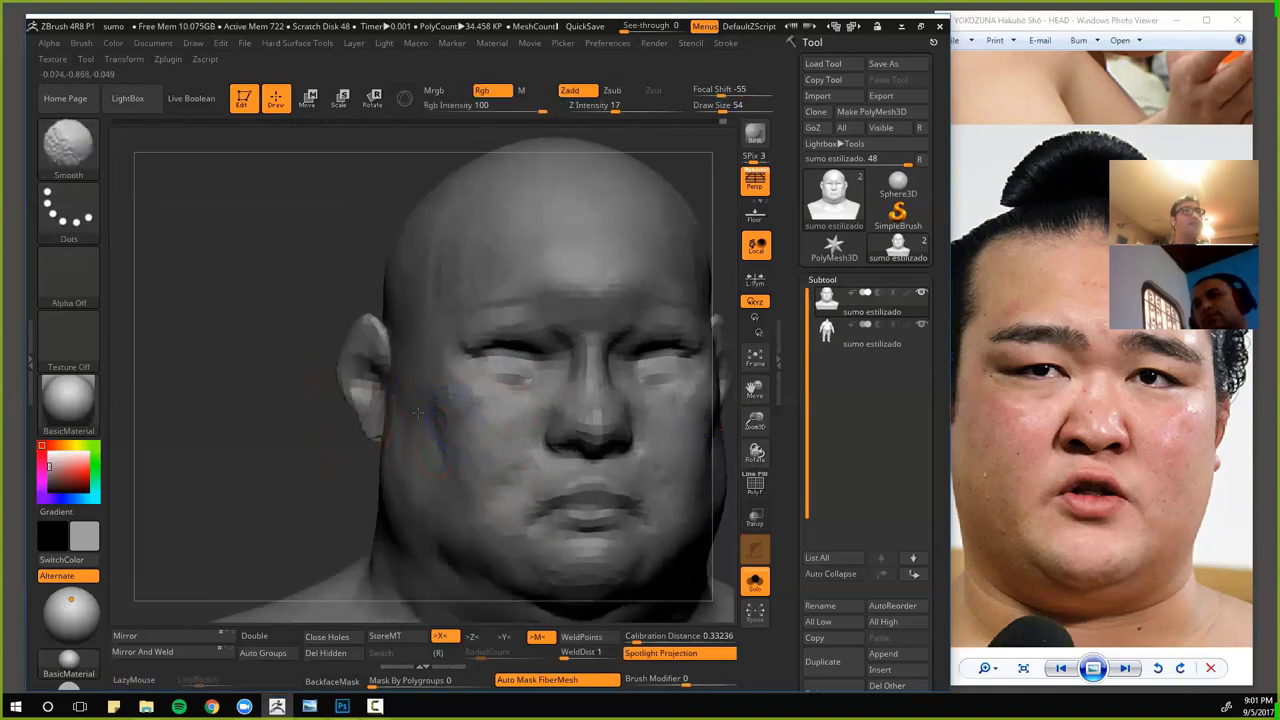
right_drag(418, 412, 453, 421)
mouse_move(337, 435)
right_down()
mouse_move(271, 449)
mouse_move(383, 311)
mouse_move(302, 354)
mouse_move(480, 366)
mouse_move(597, 426)
mouse_move(433, 391)
right_up()
mouse_move(331, 335)
alt+right_down()
mouse_move(308, 337)
mouse_move(317, 356)
mouse_move(260, 340)
mouse_move(286, 423)
mouse_move(266, 391)
mouse_move(330, 380)
alt+right_up()
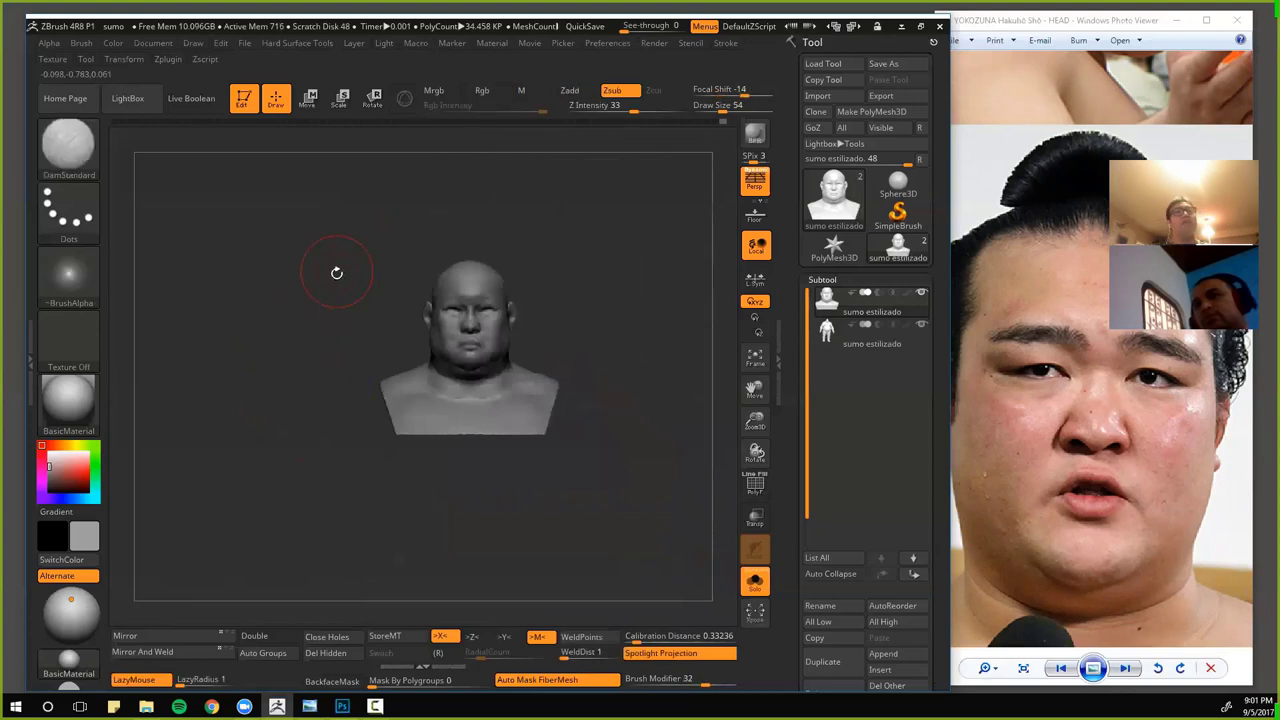
ctrl+right_drag(301, 304, 309, 354)
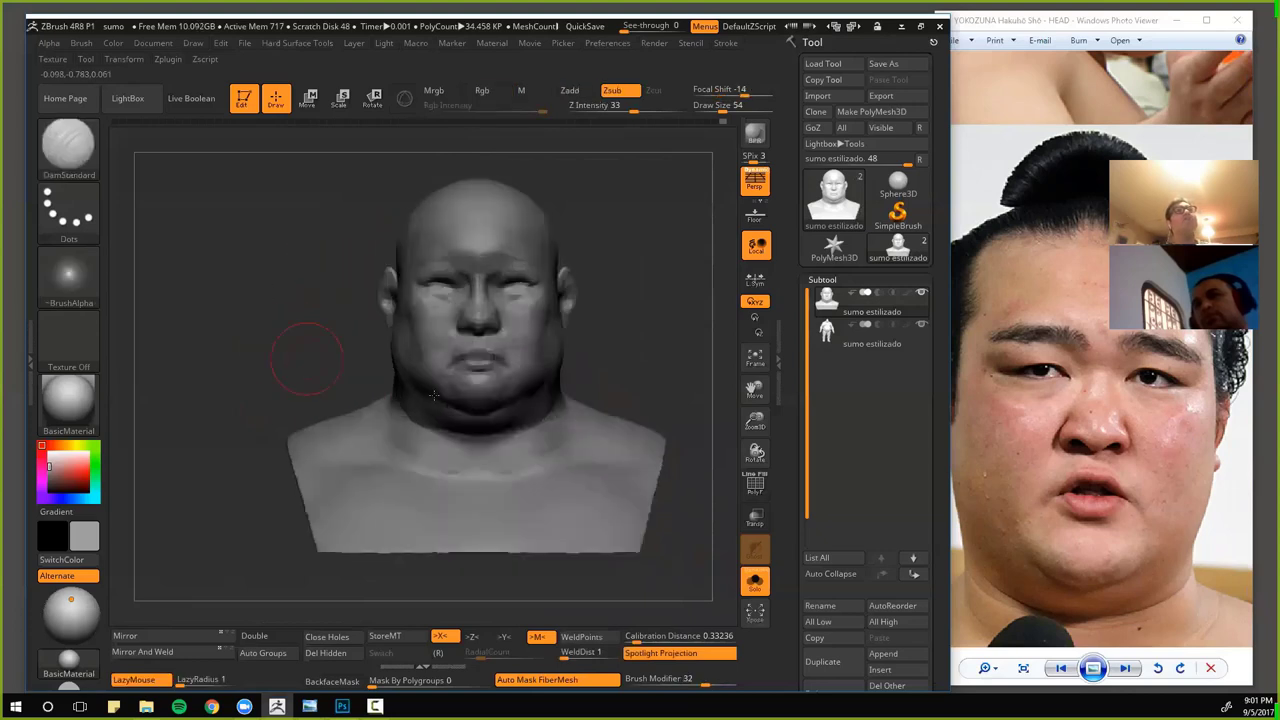
click(823, 661)
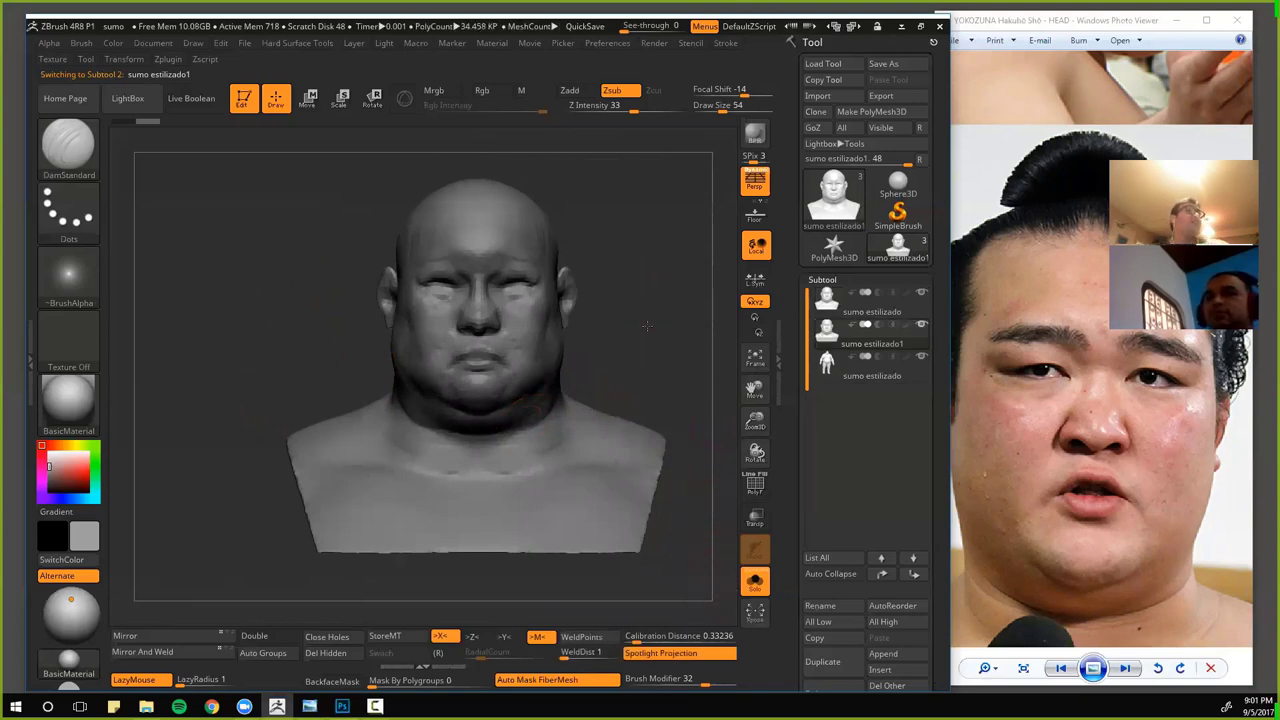
ctrl+right_drag(705, 400, 652, 371)
- Choose the Move brush and enlarge its draw size to 86 for reshaping the duplicated head
key(b)
key(m)
key(v)
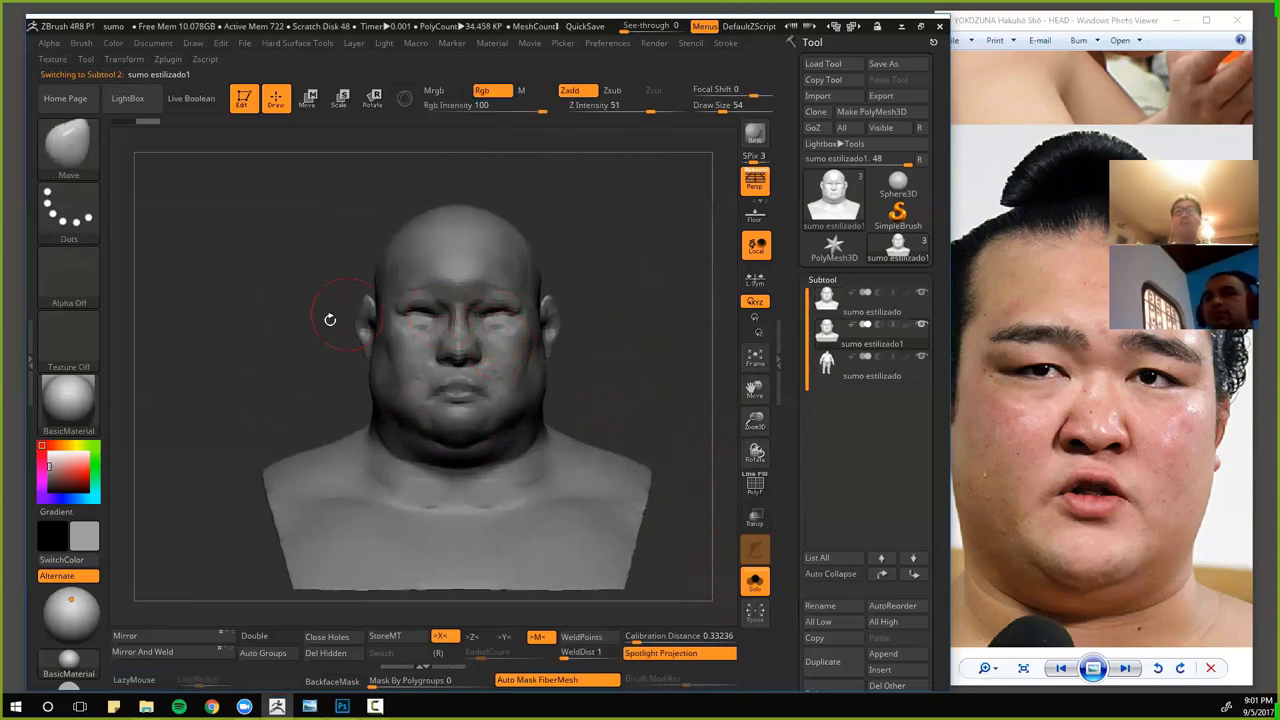
alt+drag(269, 308, 266, 276)
key(bracketright)
key(bracketright)
key(bracketright)
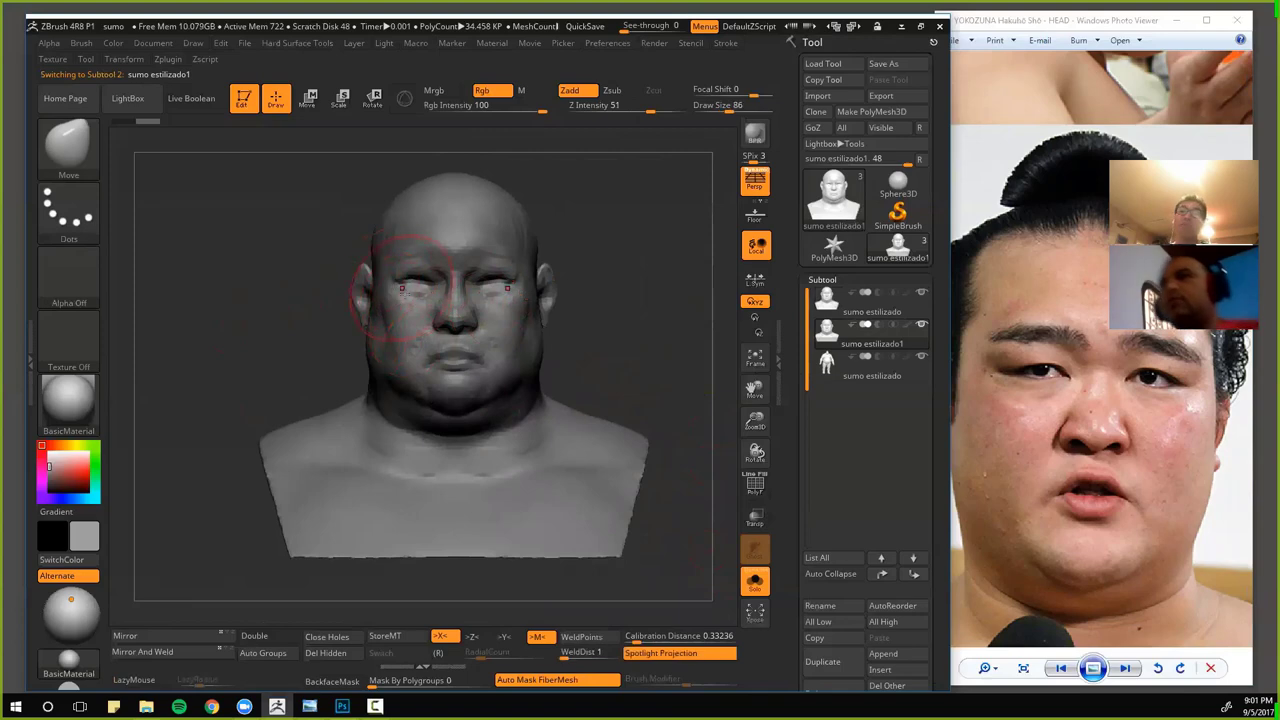
ctrl+right_drag(253, 279, 300, 292)
- Browse the sumo reference photos in Windows Photo Viewer to study head shapes, ending on the frontal face portrait
drag(1043, 341, 1045, 603)
scroll(1045, 603, down, 5)
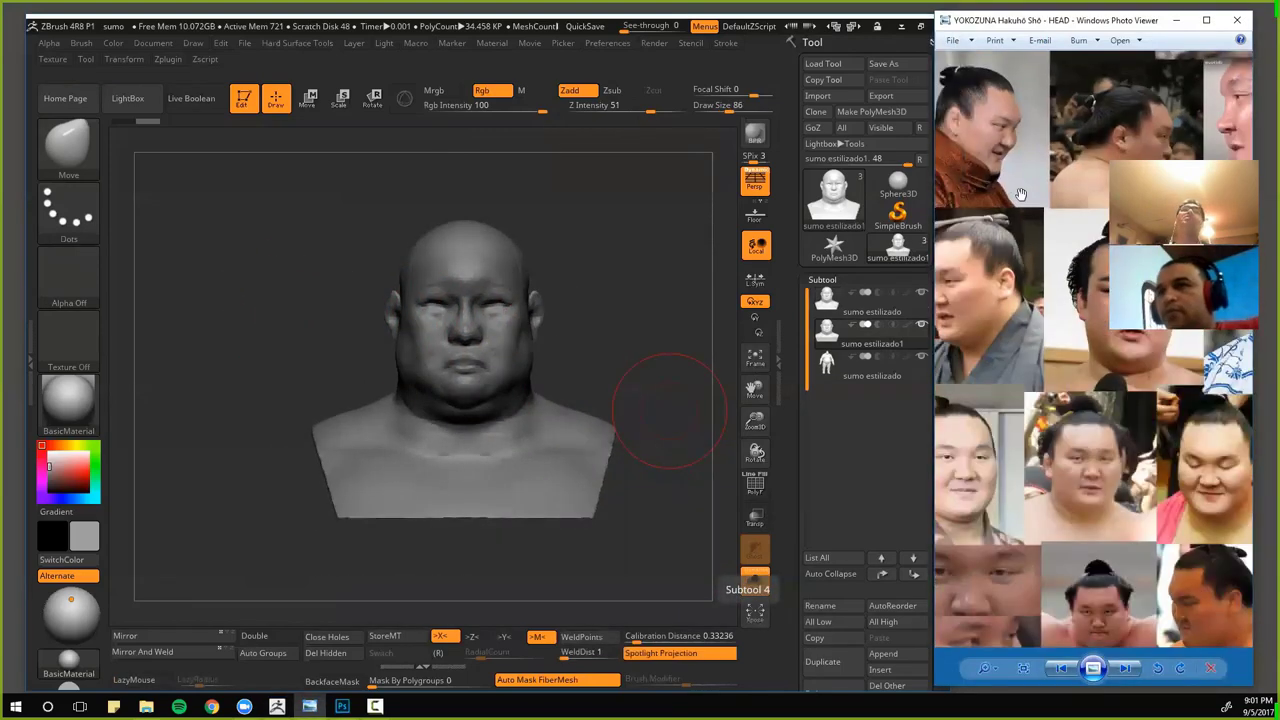
scroll(1100, 337, up, 2)
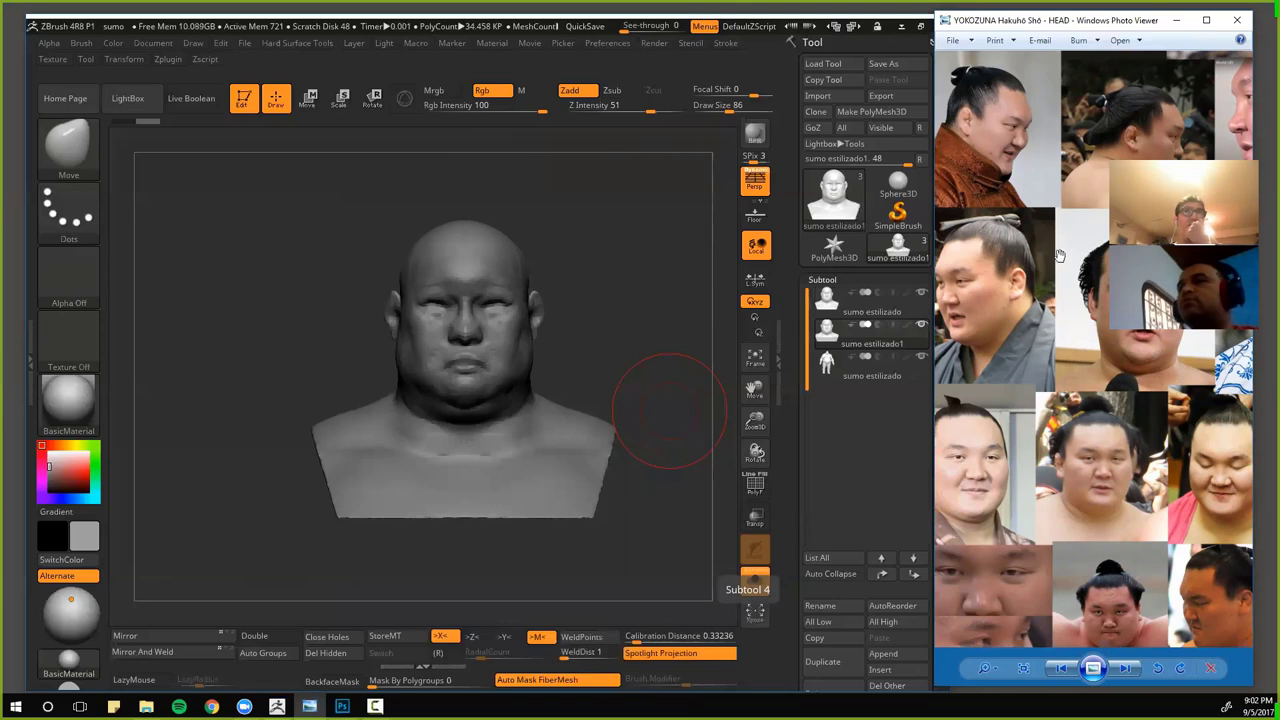
scroll(1065, 283, up, 4)
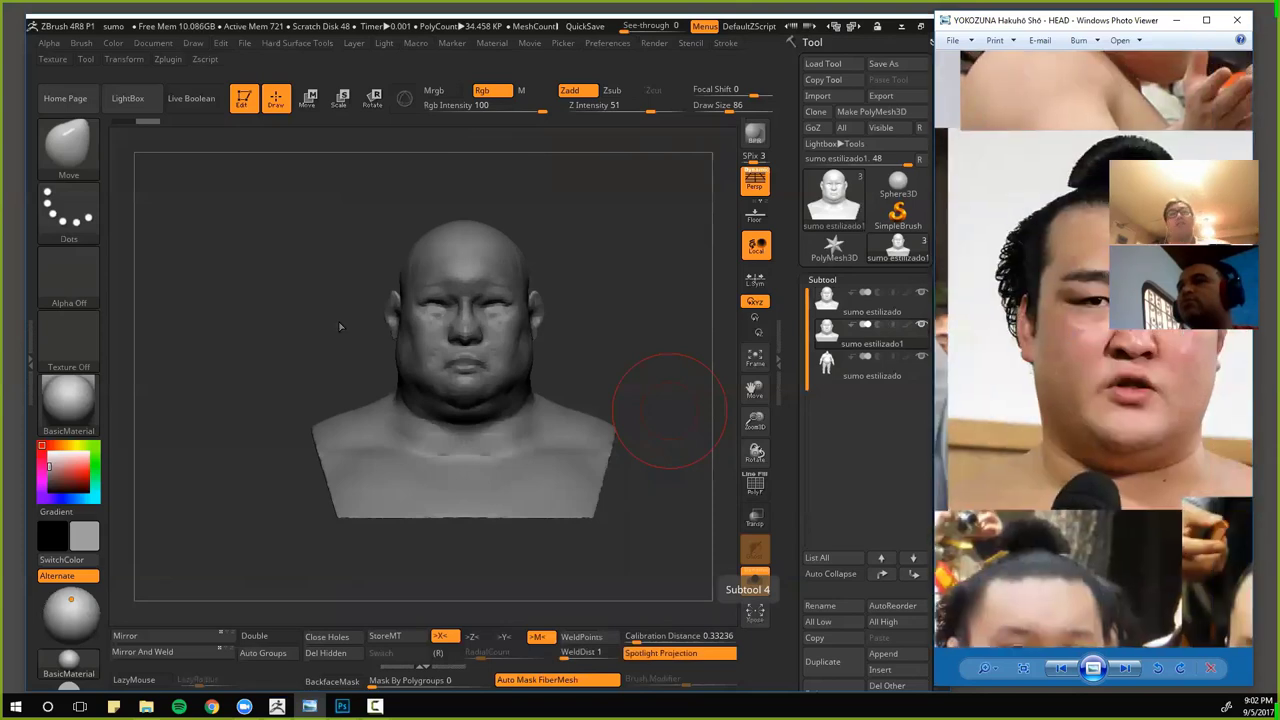
click(321, 254)
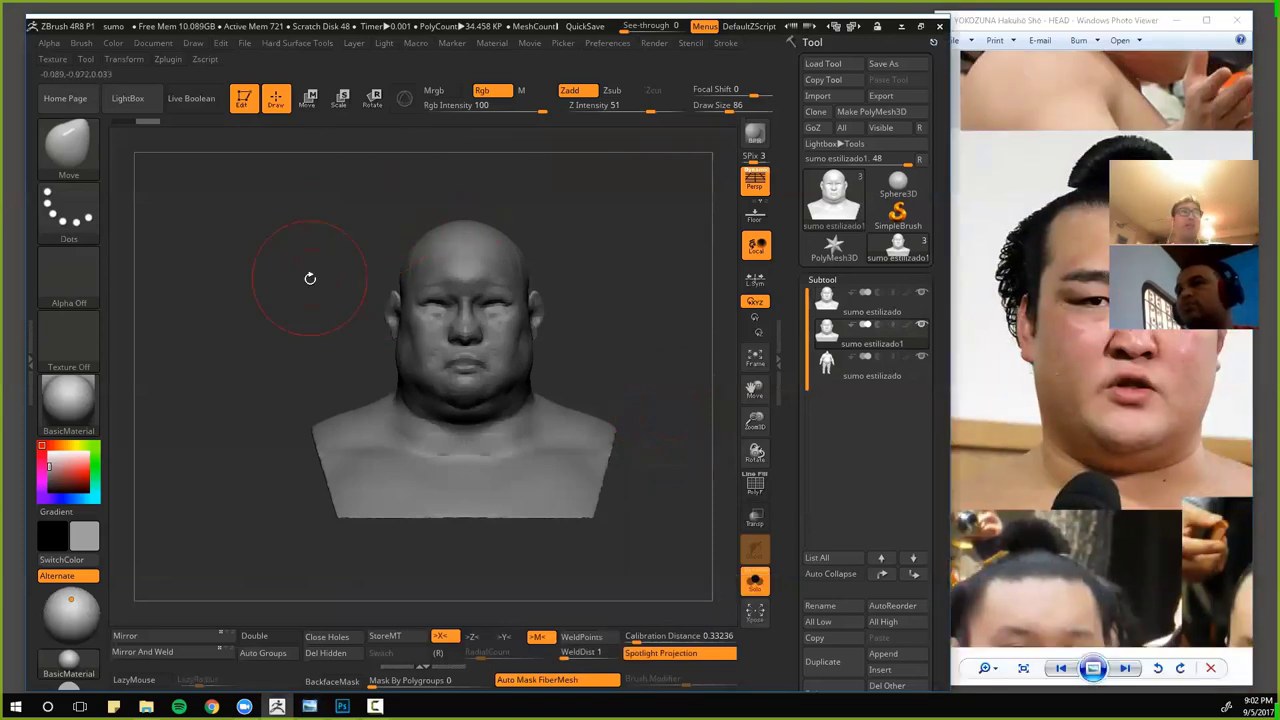
- Try exaggerating the duplicated head with the Move brush by widening the skull's top and pulling the face downward
alt+drag(309, 277, 310, 238)
drag(420, 284, 402, 264)
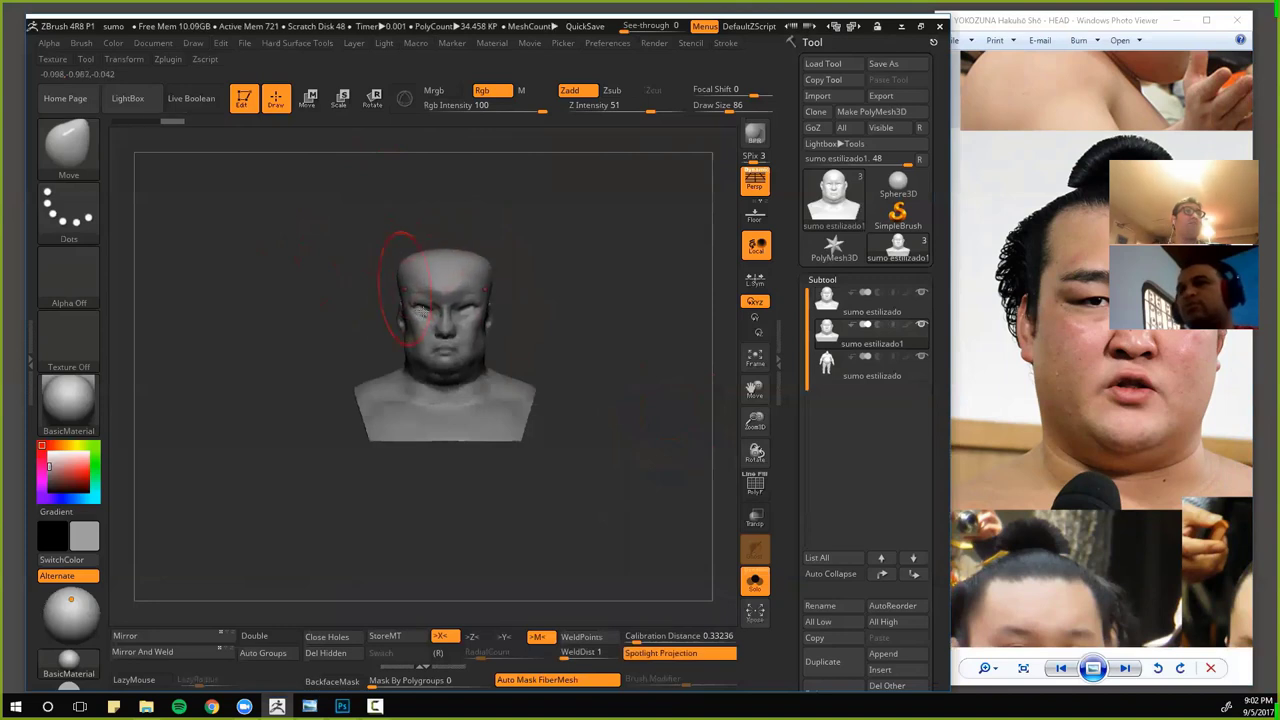
mouse_move(427, 315)
mouse_down()
mouse_move(436, 358)
mouse_move(431, 333)
mouse_move(438, 347)
mouse_up()
drag(428, 329, 436, 343)
drag(404, 271, 394, 262)
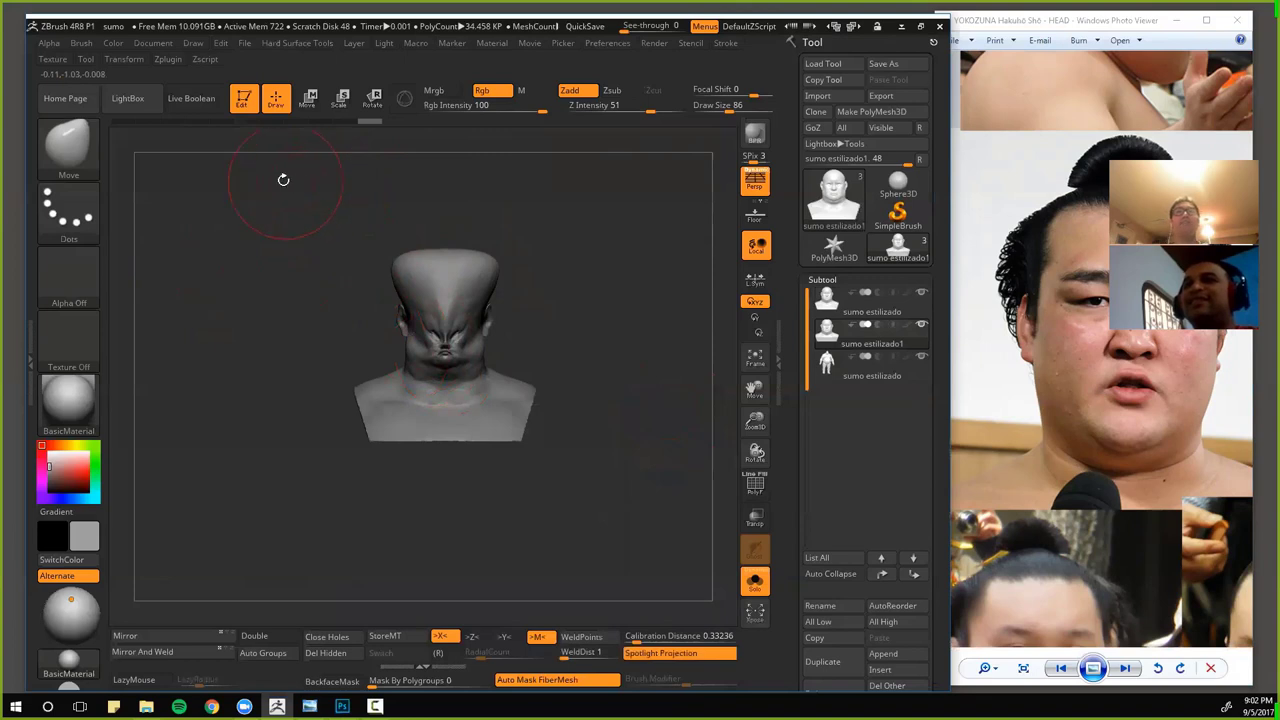
- Undo the exaggerated Move brush strokes on the skull and face
key(ctrl)
key(ctrl+z)
key(ctrl+z)
key(ctrl+z)
key(ctrl+z)
key(ctrl+z)
key(ctrl+z)
key(ctrl+z)
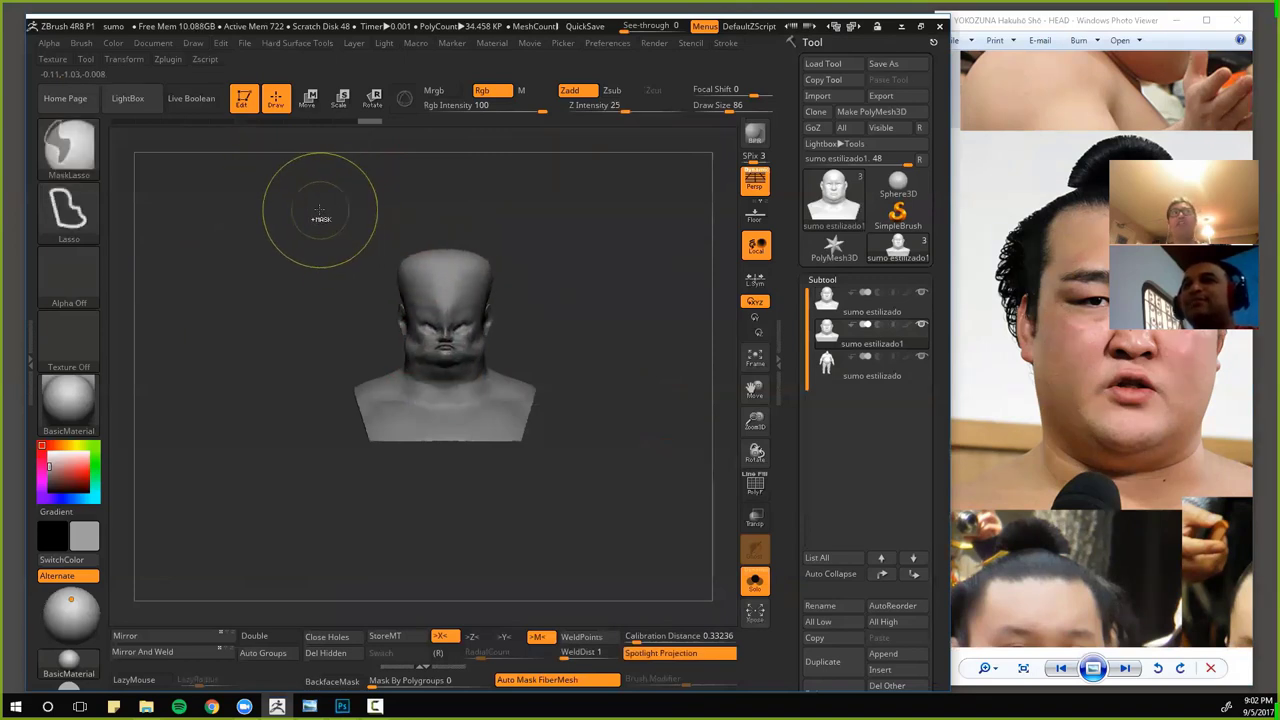
key(ctrl+z)
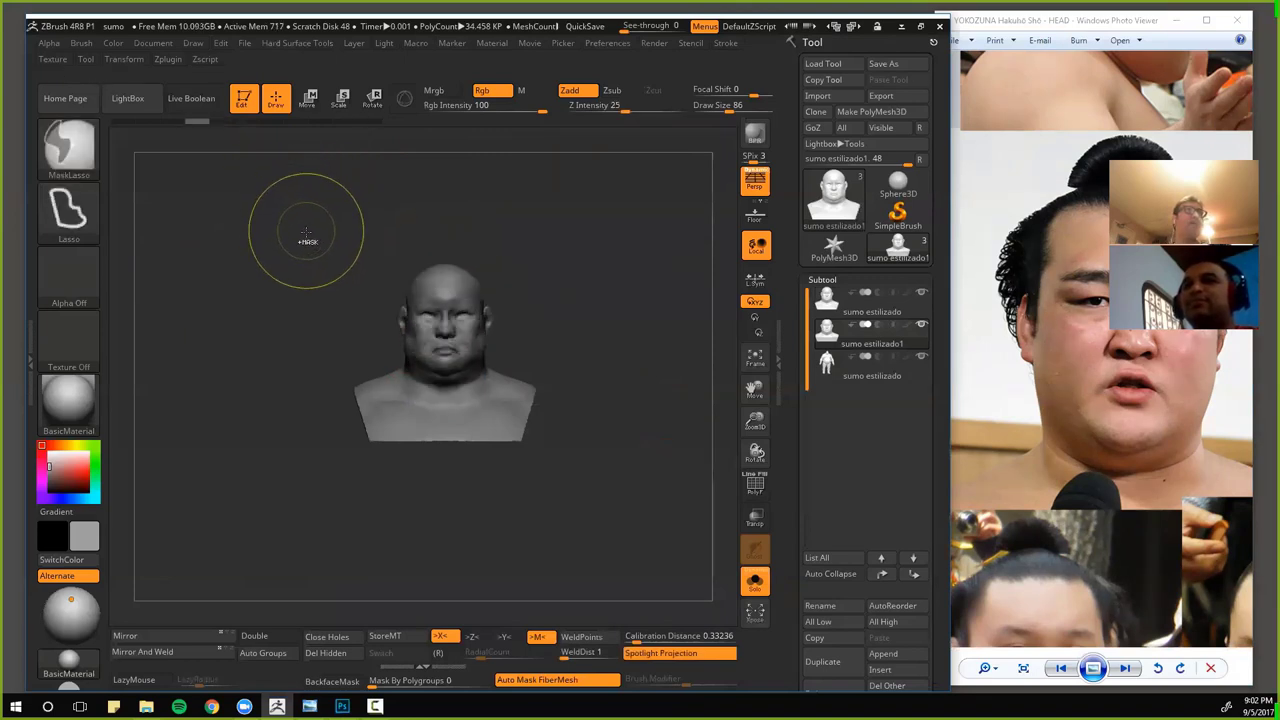
- Lower and flatten the crown of the duplicated head with the Move brush, shaping it from the front and side
alt+drag(287, 254, 313, 270)
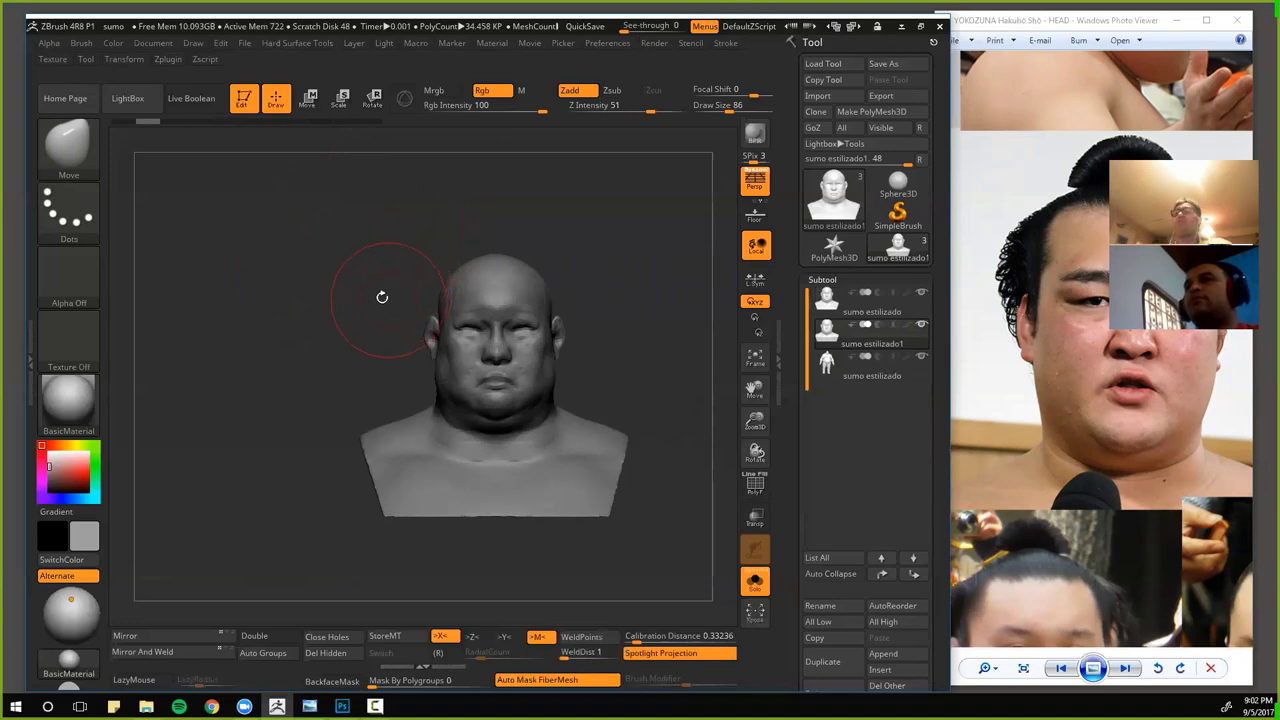
alt+drag(305, 238, 338, 330)
mouse_move(363, 270)
alt+mouse_down()
mouse_move(433, 275)
mouse_move(374, 277)
mouse_move(406, 303)
mouse_move(329, 286)
mouse_move(471, 420)
mouse_move(485, 415)
alt+mouse_up()
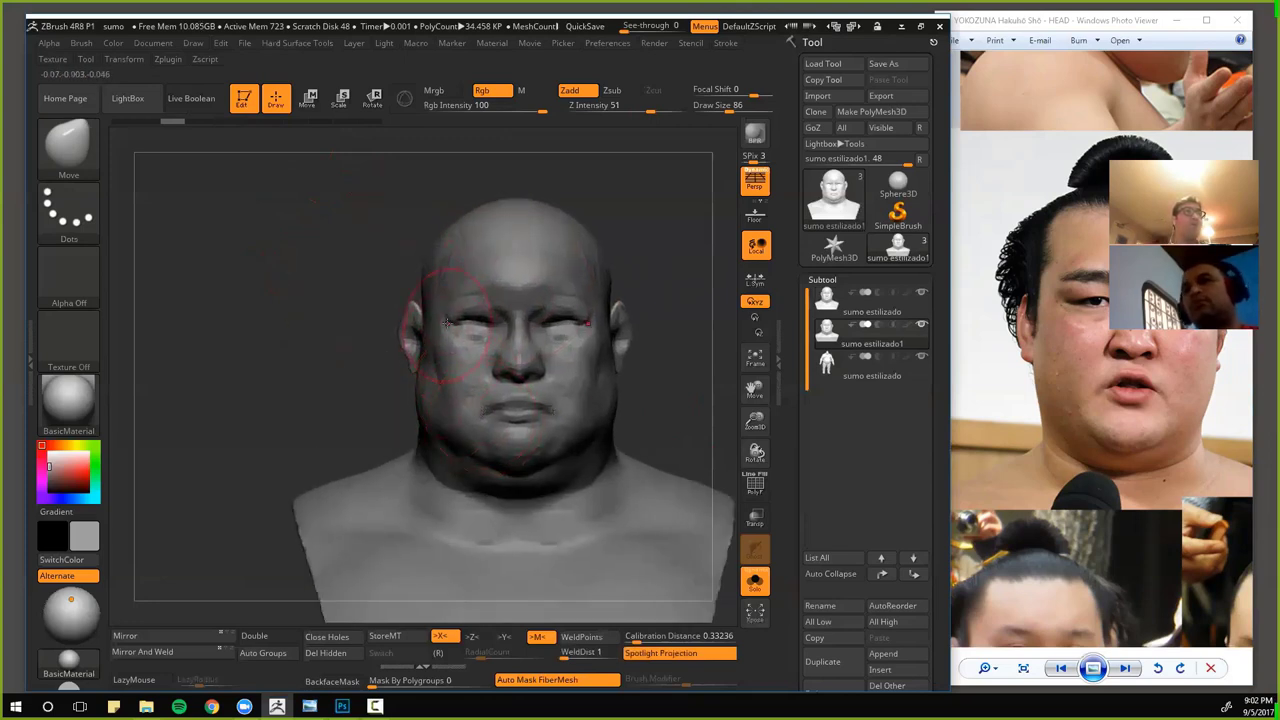
alt+drag(317, 254, 270, 165)
drag(402, 250, 540, 250)
alt+drag(362, 286, 370, 318)
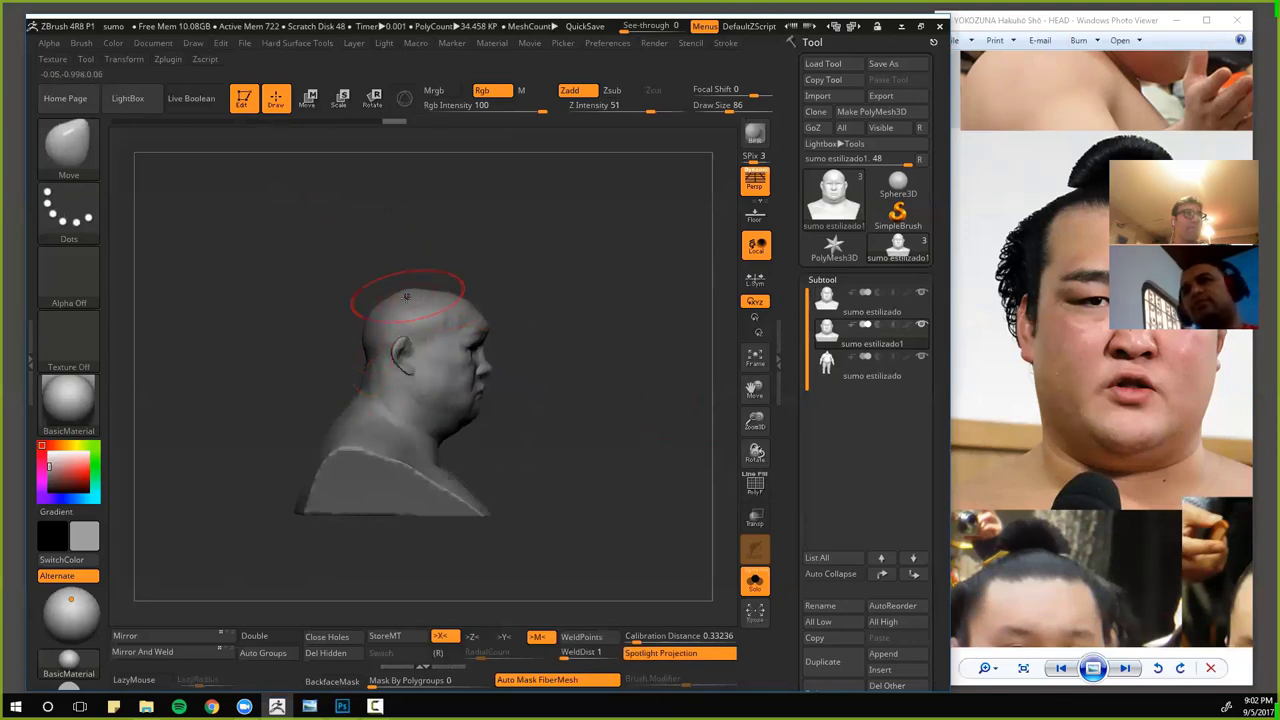
mouse_move(267, 355)
shift+mouse_down()
mouse_move(245, 360)
mouse_move(251, 260)
mouse_move(265, 345)
shift+mouse_up()
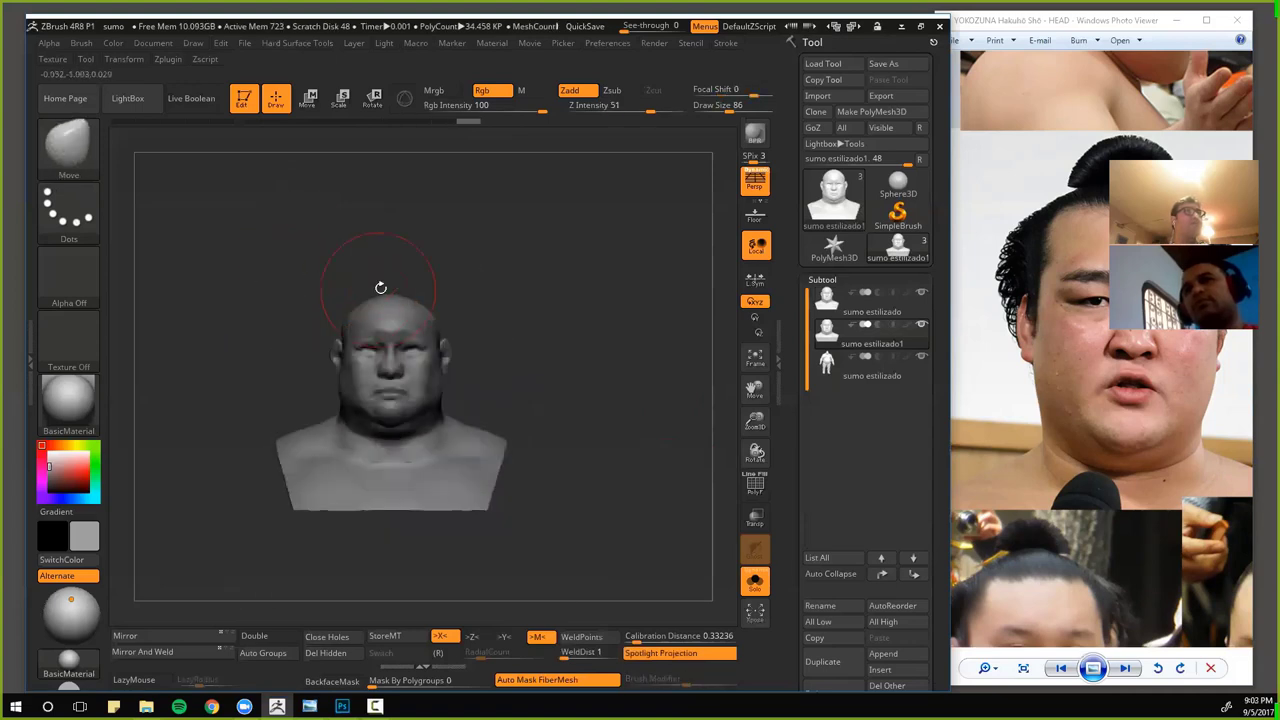
drag(296, 296, 385, 293)
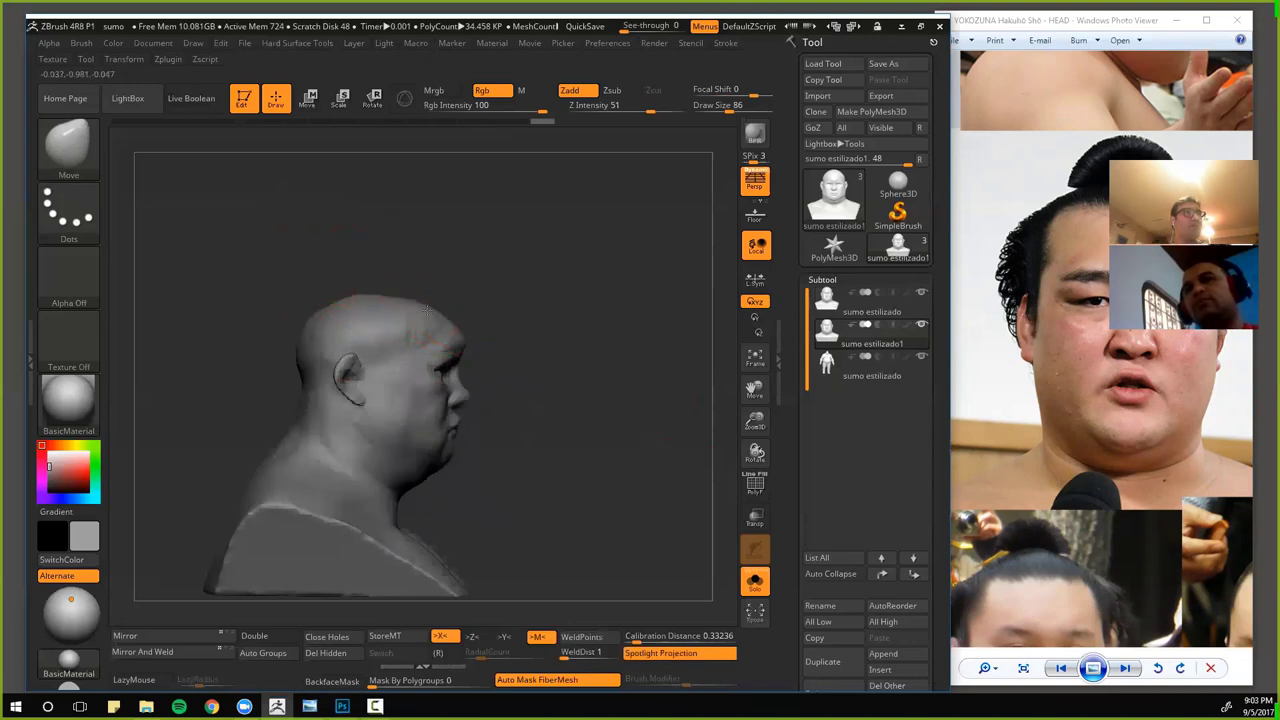
drag(258, 357, 265, 361)
alt+drag(265, 361, 344, 313)
- Build up thick horizontal skin folds across the nape and lower back of the head with the ClayBuildup brush
drag(1038, 290, 1056, 537)
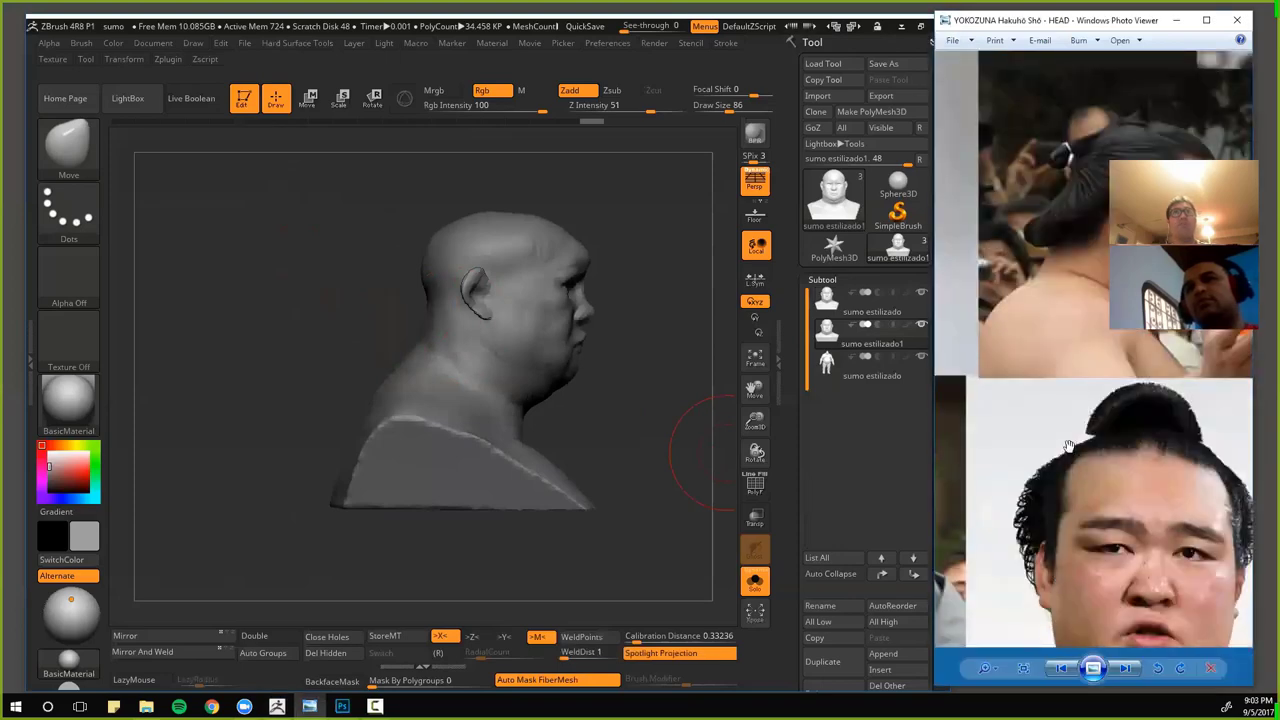
click(426, 334)
mouse_move(384, 344)
alt+mouse_down()
mouse_move(377, 314)
mouse_move(426, 342)
alt+mouse_up()
mouse_move(334, 323)
mouse_down()
mouse_move(323, 309)
mouse_move(290, 316)
mouse_move(290, 400)
mouse_up()
key(b)
key(c)
key(b)
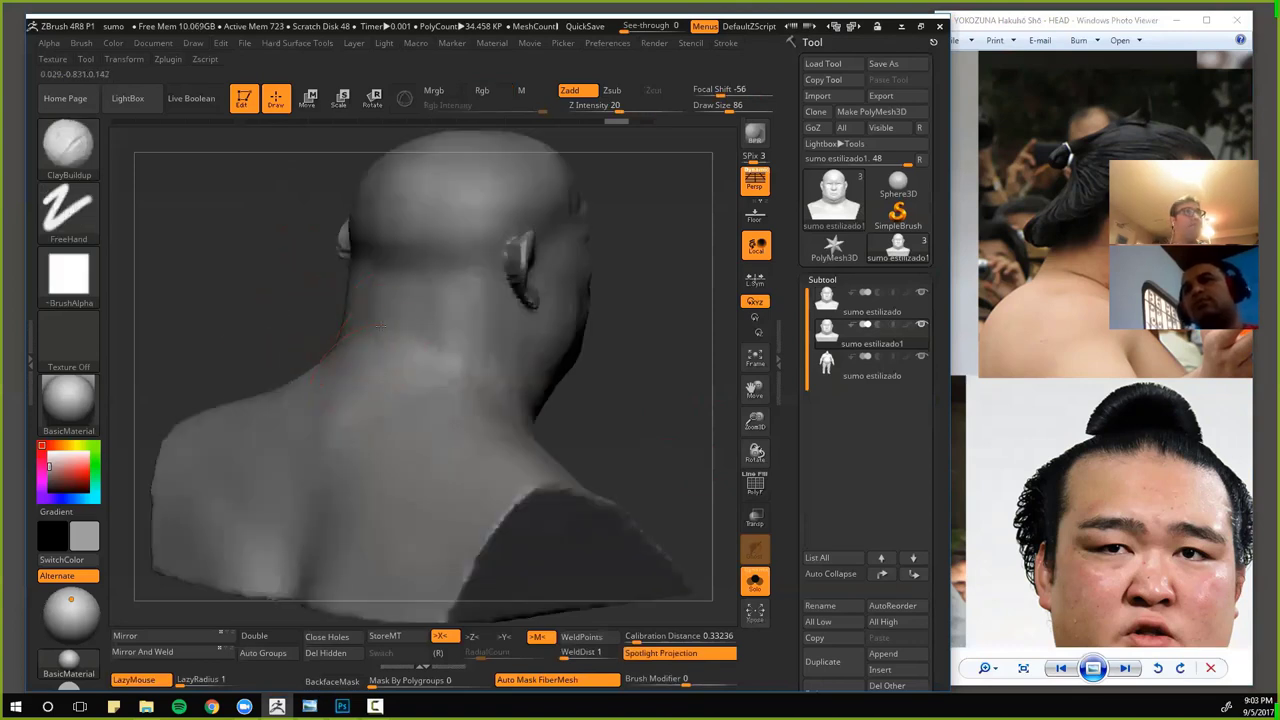
mouse_move(426, 326)
mouse_down()
mouse_move(354, 312)
mouse_move(458, 319)
mouse_move(360, 281)
mouse_move(450, 288)
mouse_up()
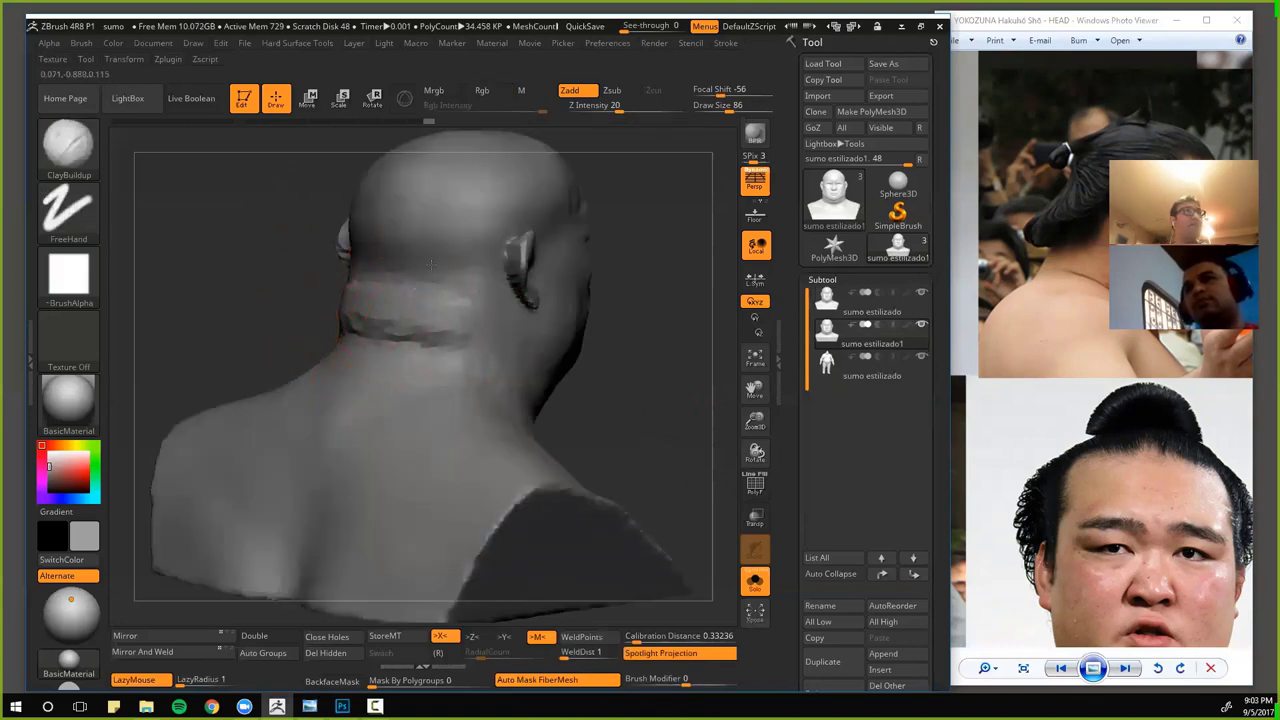
drag(354, 258, 385, 259)
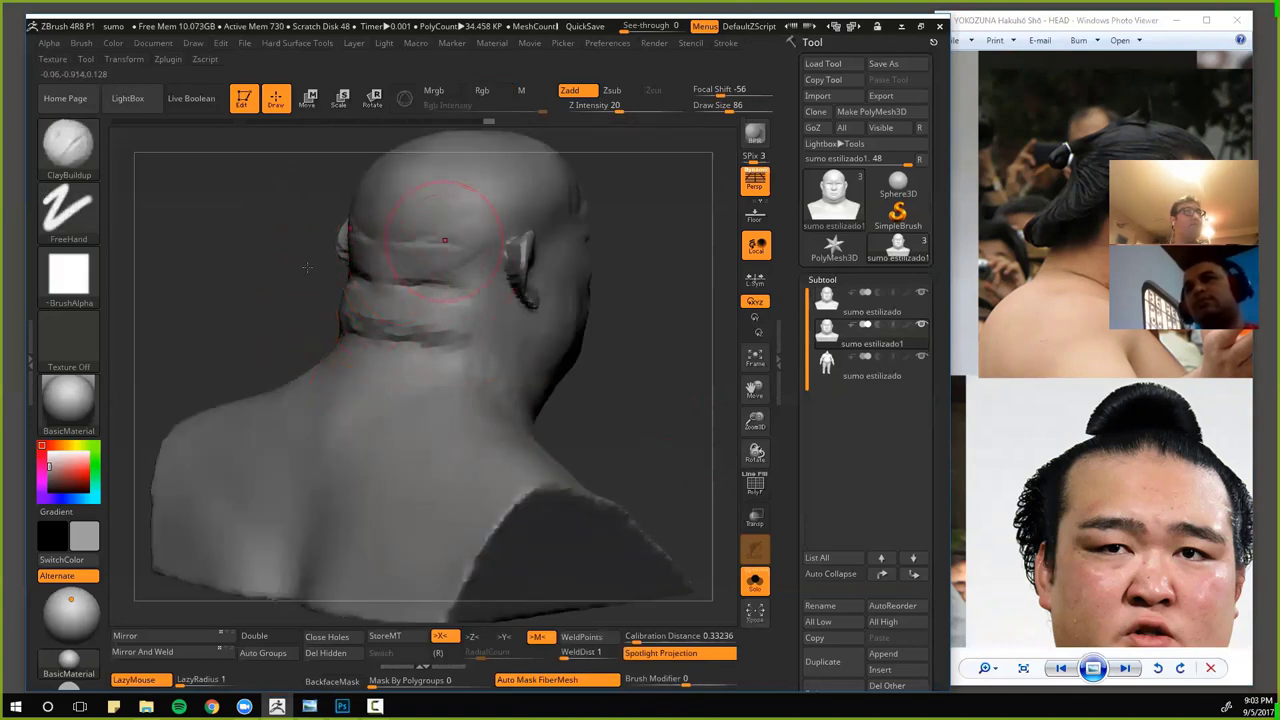
drag(307, 266, 391, 209)
drag(248, 220, 405, 205)
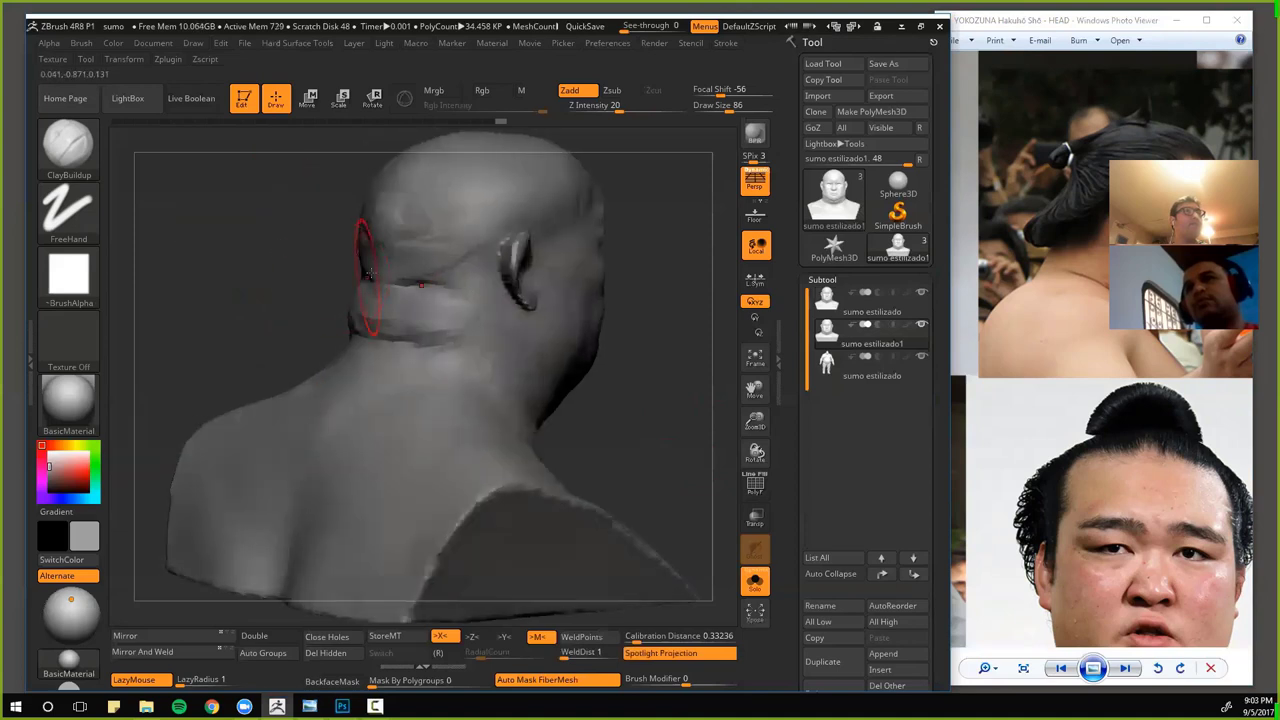
- Smooth and refine the folds on the back of the neck and head
key(shift)
shift+drag(388, 304, 356, 338)
mouse_move(286, 309)
mouse_down()
mouse_move(347, 306)
mouse_move(410, 338)
mouse_up()
mouse_move(368, 272)
mouse_down()
mouse_move(387, 263)
mouse_move(381, 229)
mouse_up()
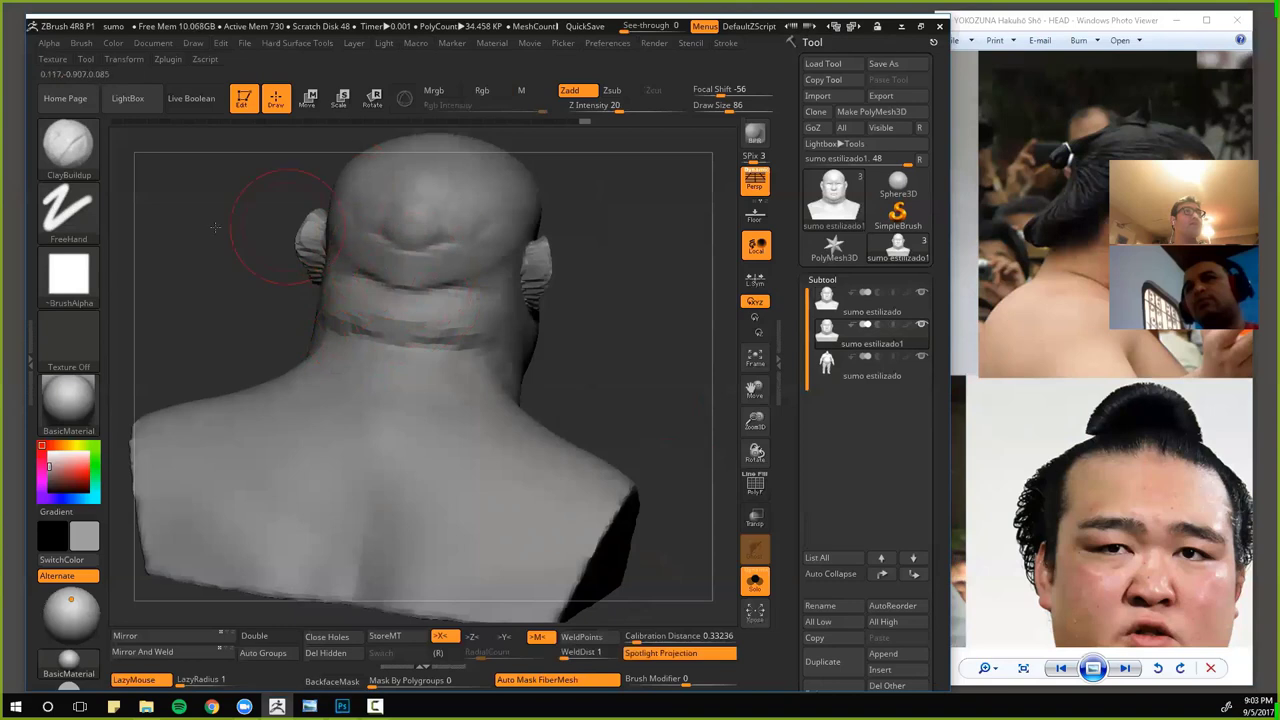
drag(216, 227, 460, 255)
mouse_move(369, 275)
mouse_down()
mouse_move(456, 270)
mouse_move(266, 300)
mouse_move(306, 318)
mouse_up()
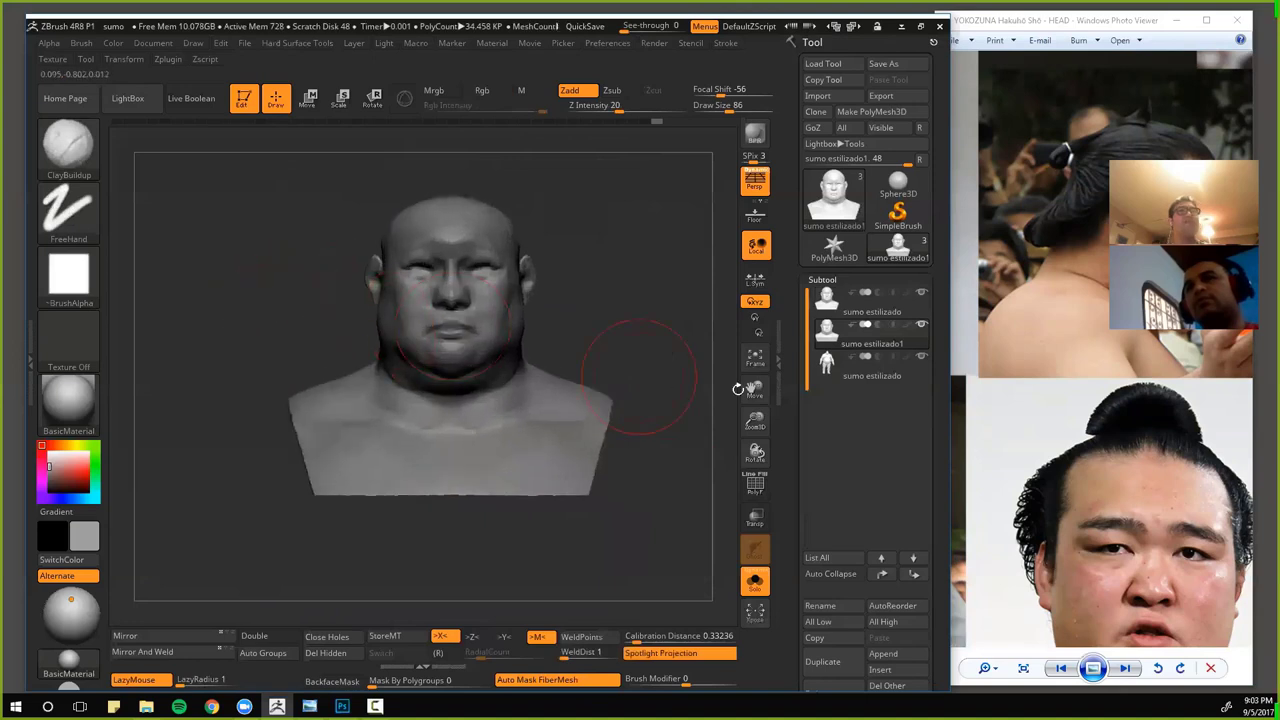
- Compare the reshaped head with the original sumo estilizado subtool, and return to sumo estilizado1 with the Move brush active
key(Up)
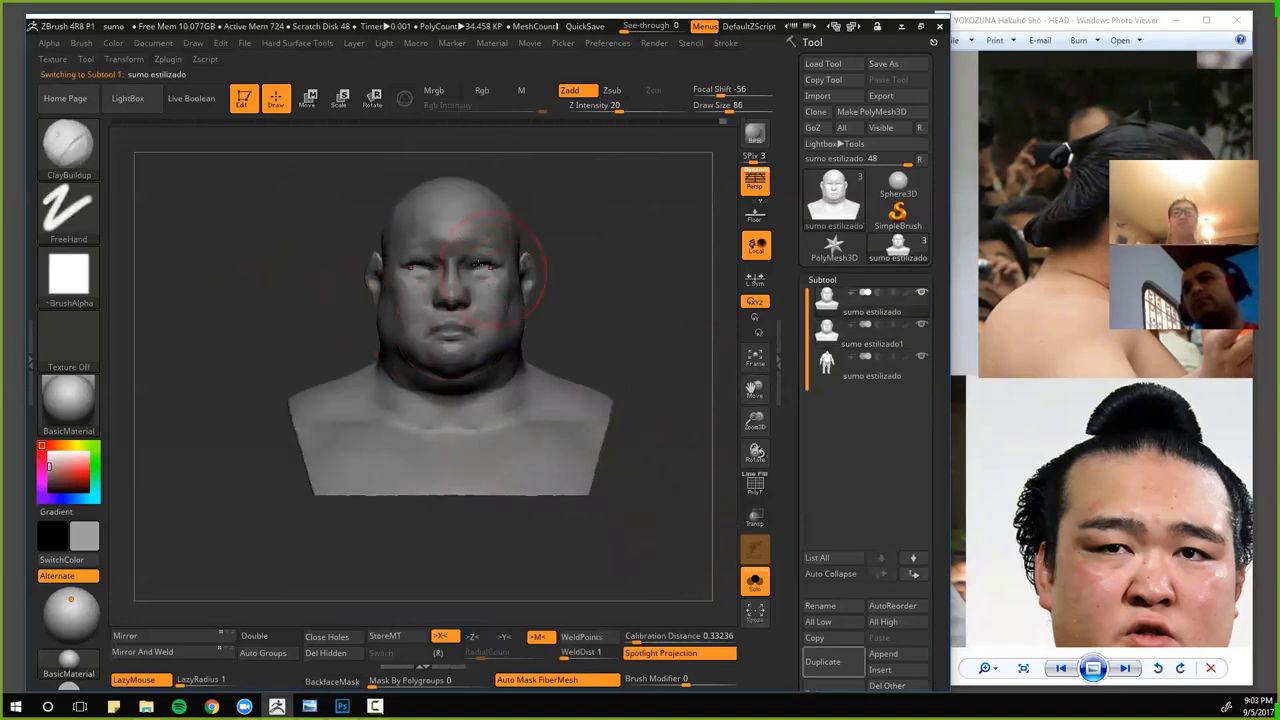
alt+drag(340, 247, 382, 236)
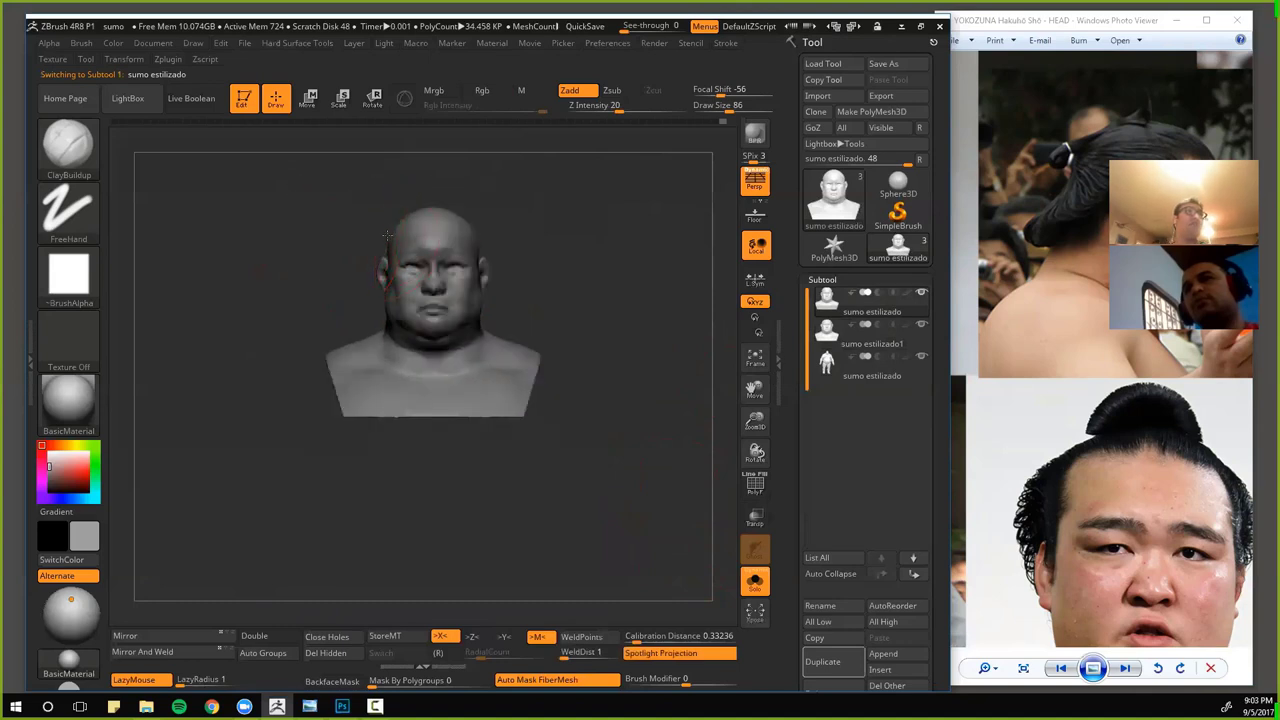
key(b)
key(m)
key(v)
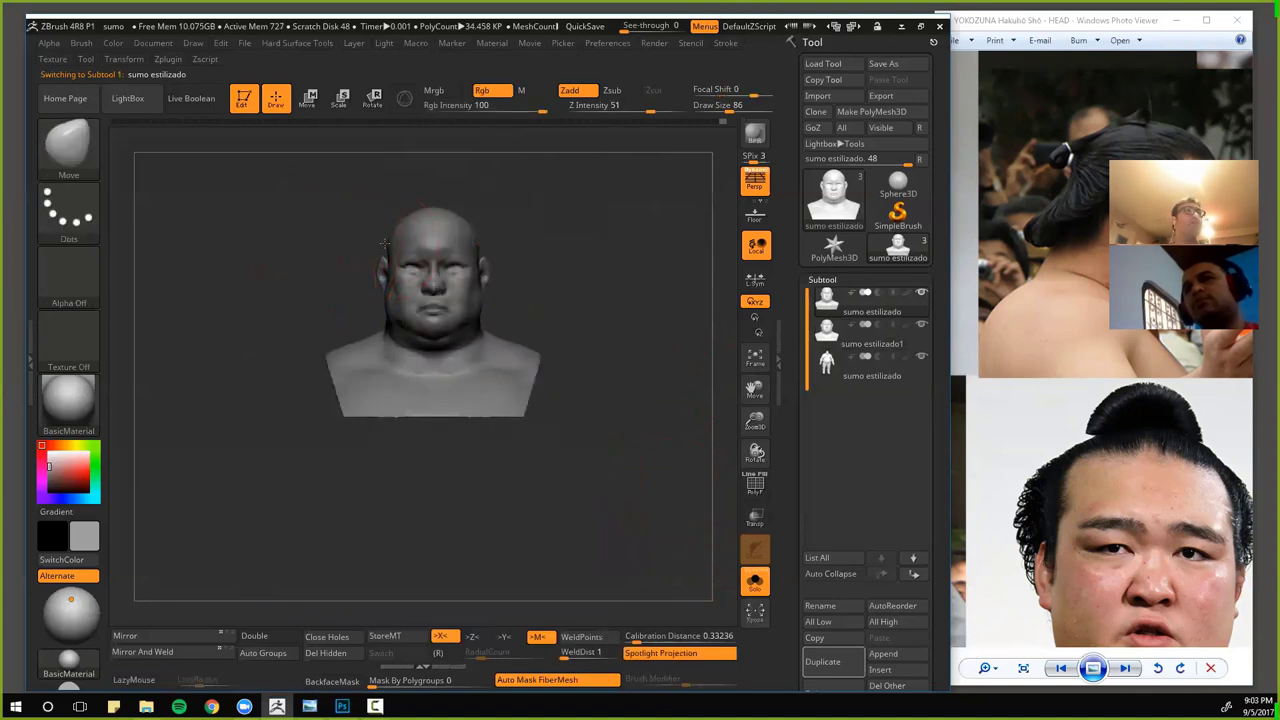
mouse_move(427, 212)
mouse_down()
mouse_move(371, 223)
mouse_move(312, 259)
mouse_move(328, 322)
mouse_up()
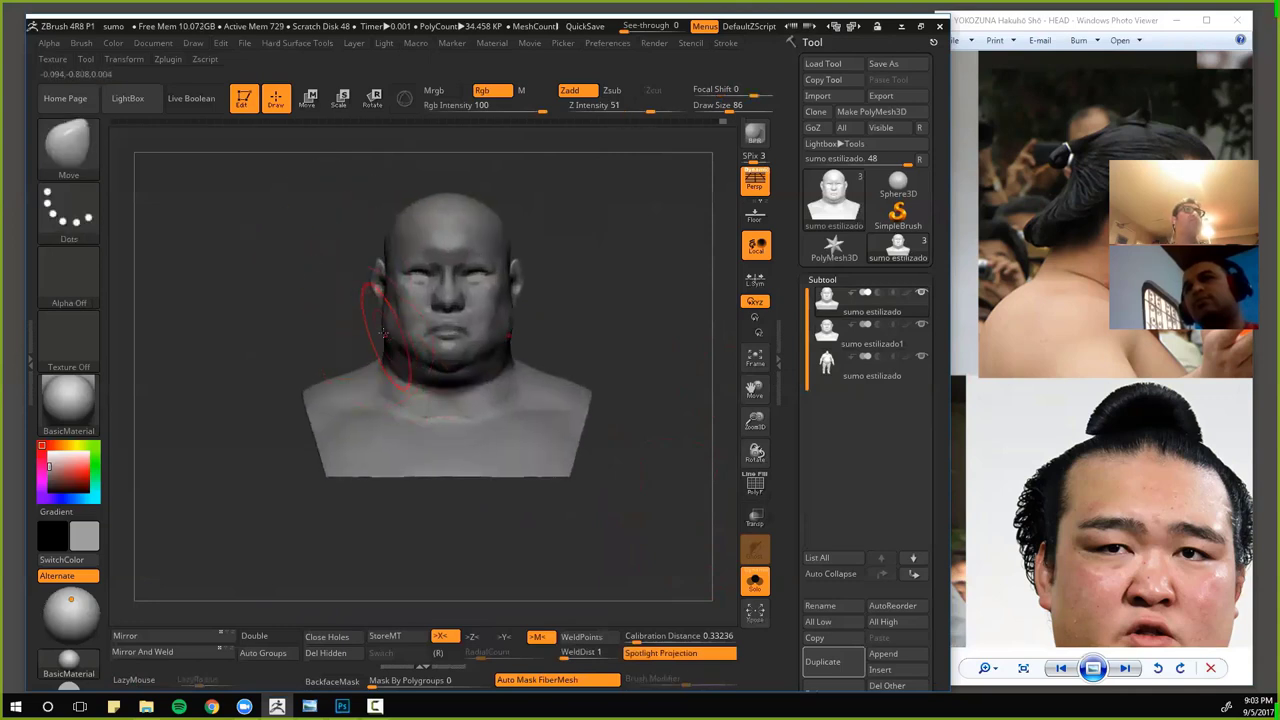
click(822, 340)
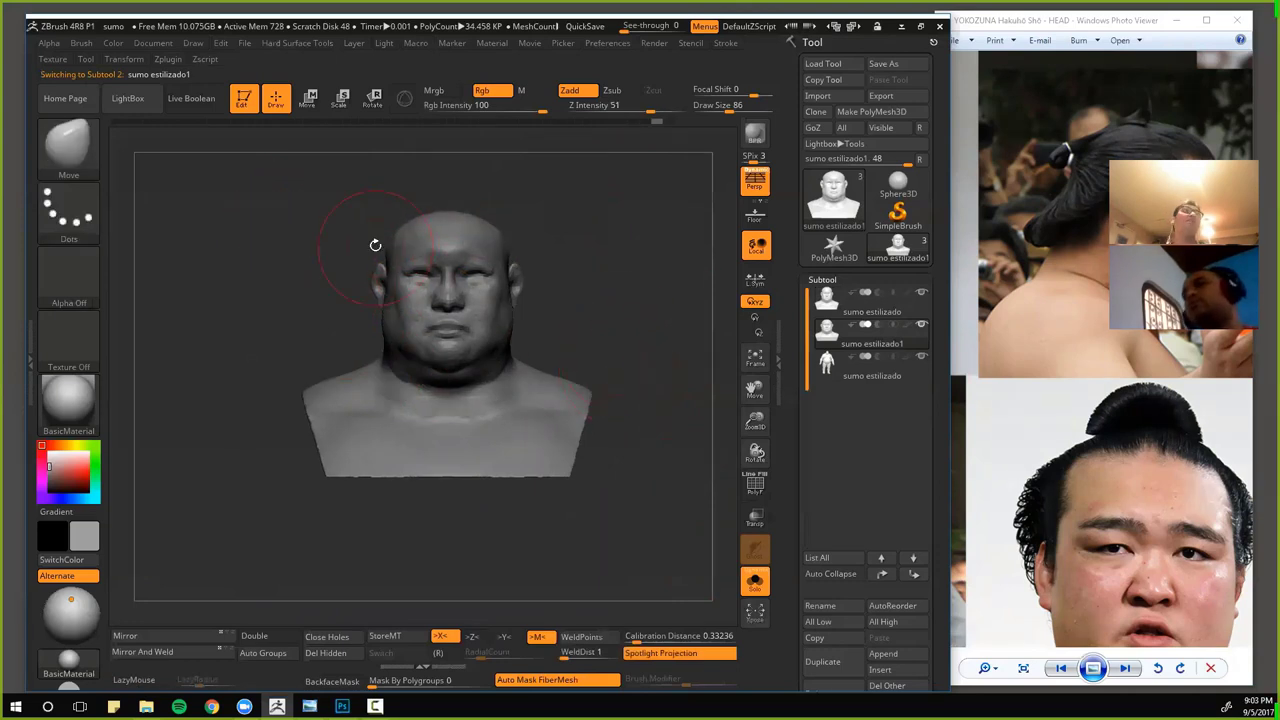
- Refine the crown and the side contours of the duplicated head with the Move brush, checking front and profile
mouse_move(375, 245)
mouse_down()
mouse_move(363, 243)
mouse_move(382, 255)
mouse_up()
alt+drag(329, 221, 362, 331)
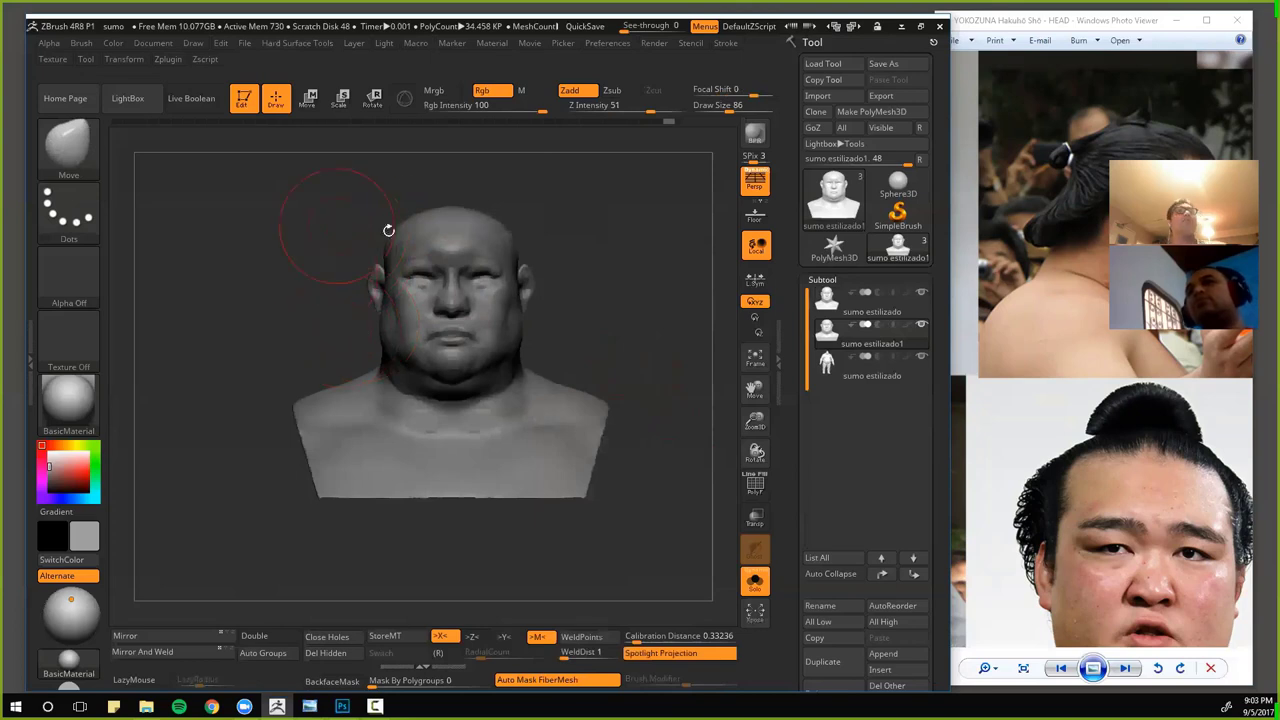
drag(257, 223, 371, 214)
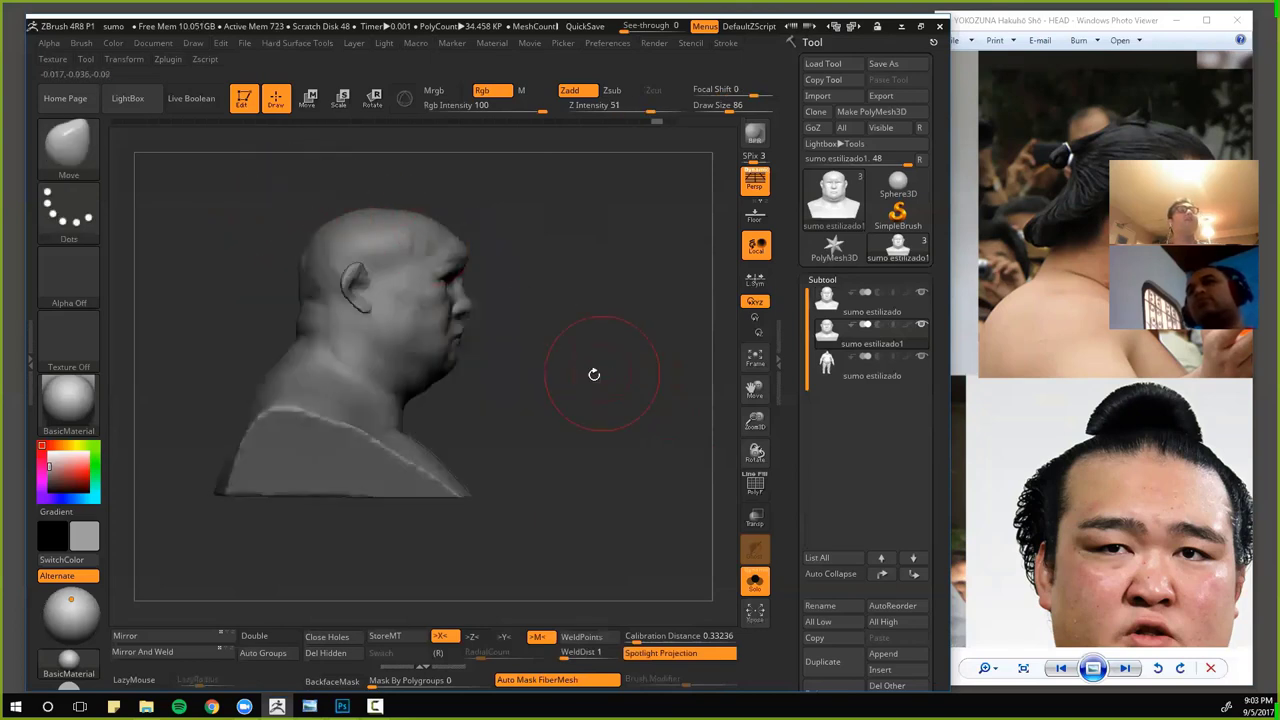
drag(594, 374, 480, 366)
alt+drag(290, 279, 334, 281)
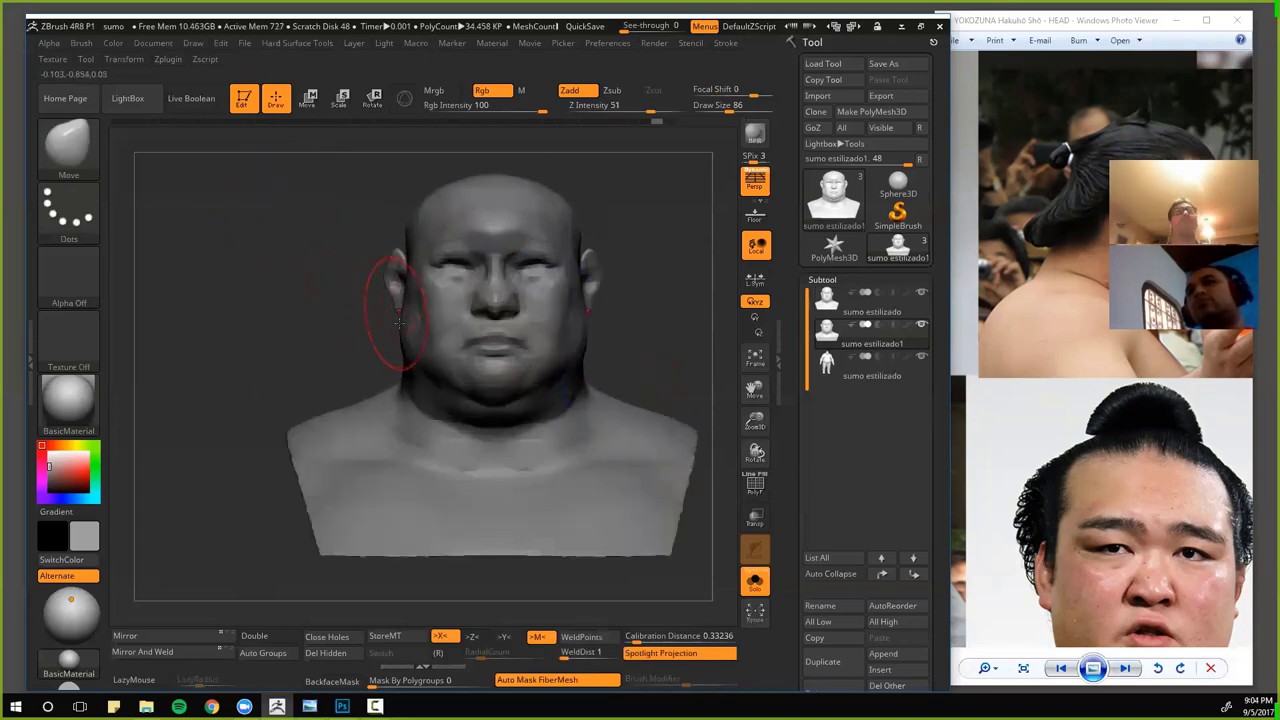
drag(346, 343, 323, 311)
drag(318, 355, 344, 283)
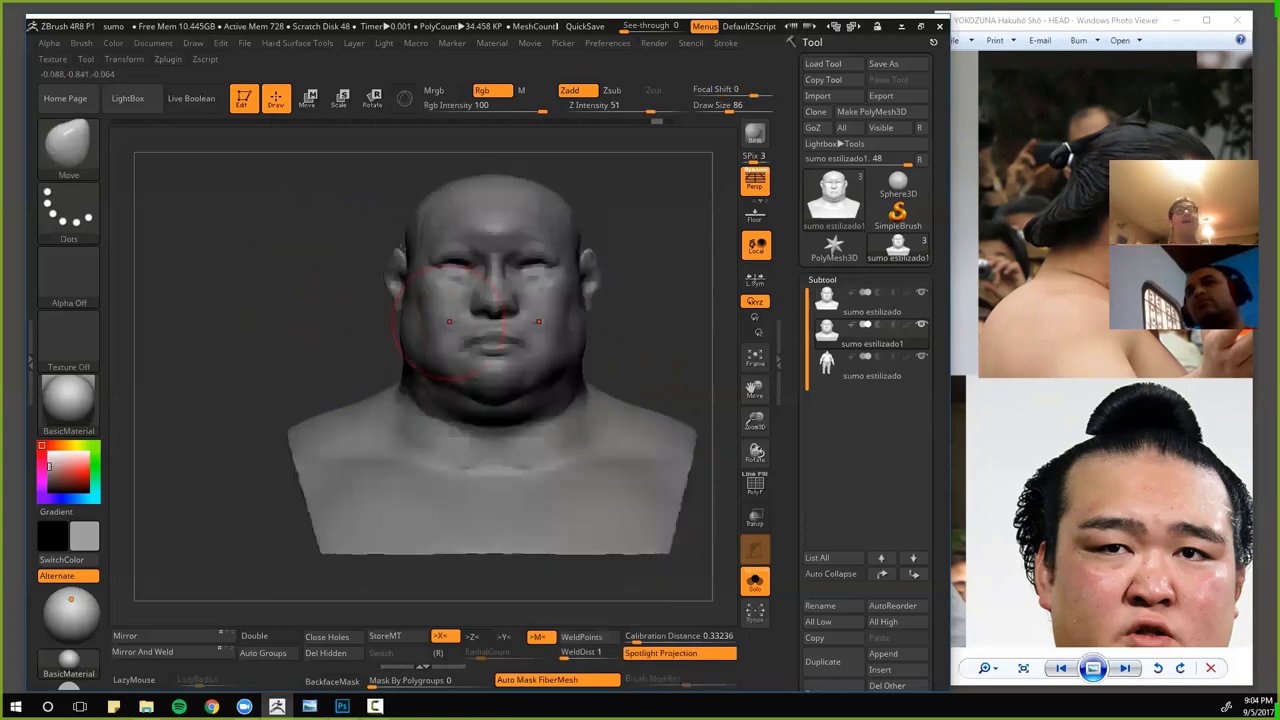
- Set the Move brush's draw size to 116 and reshape the outer contours of the cheeks and jowls
mouse_move(265, 310)
alt+mouse_down()
mouse_move(371, 299)
mouse_move(336, 259)
alt+mouse_up()
key(space)
click(361, 303)
key(space)
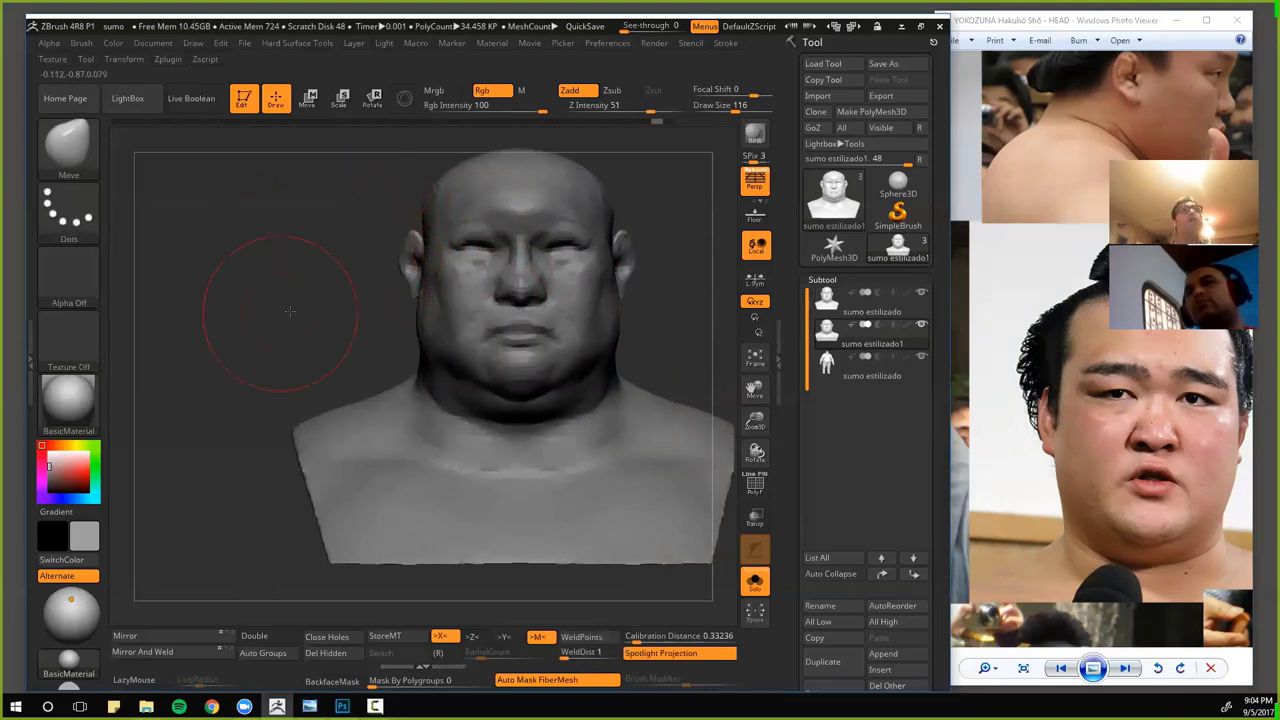
drag(214, 237, 525, 319)
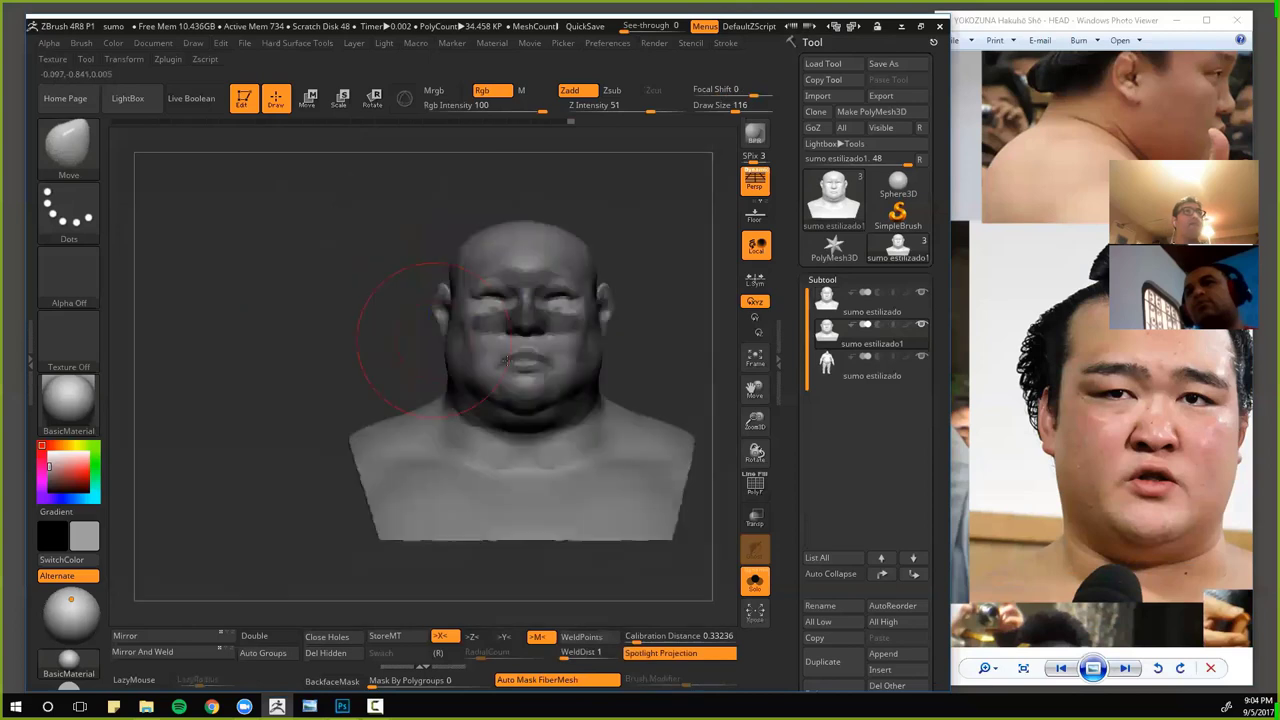
- Mask the front of the face from the forehead to the chin with MaskLasso
key(ctrl)
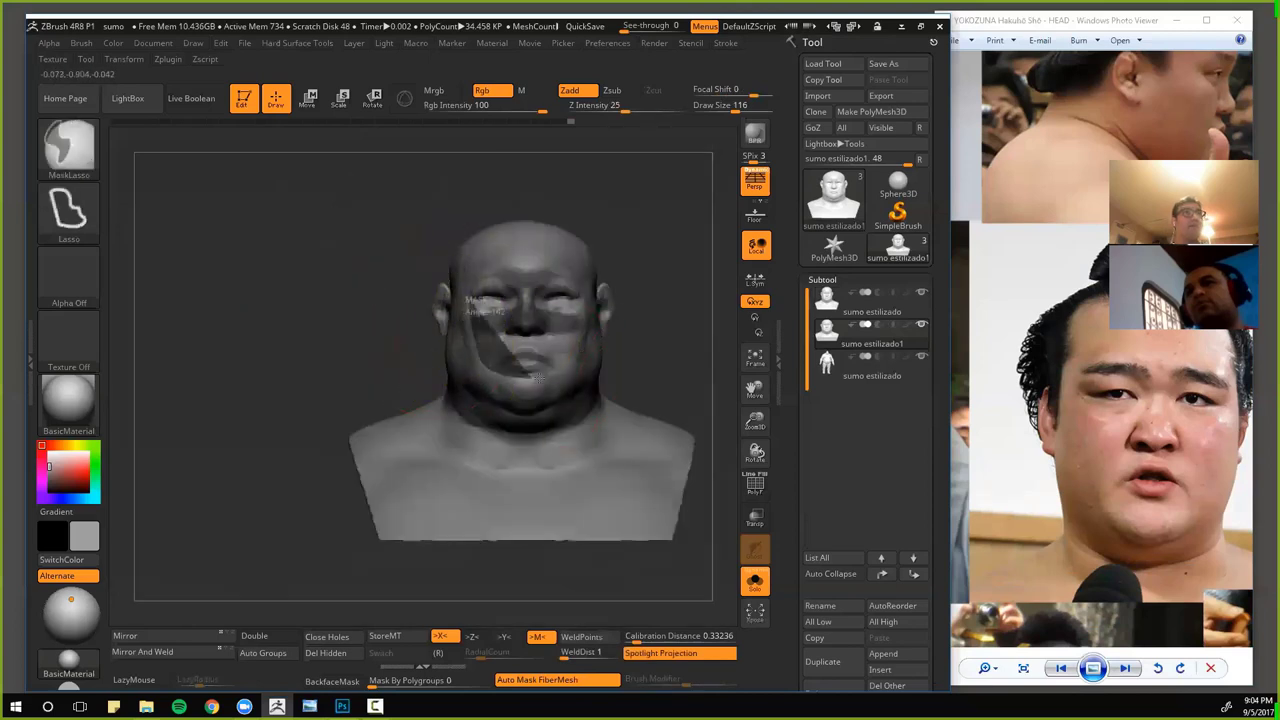
mouse_move(538, 378)
ctrl+mouse_down()
mouse_move(525, 230)
mouse_move(510, 233)
ctrl+mouse_up()
mouse_move(468, 299)
ctrl+mouse_down()
mouse_move(499, 384)
mouse_move(574, 238)
ctrl+mouse_up()
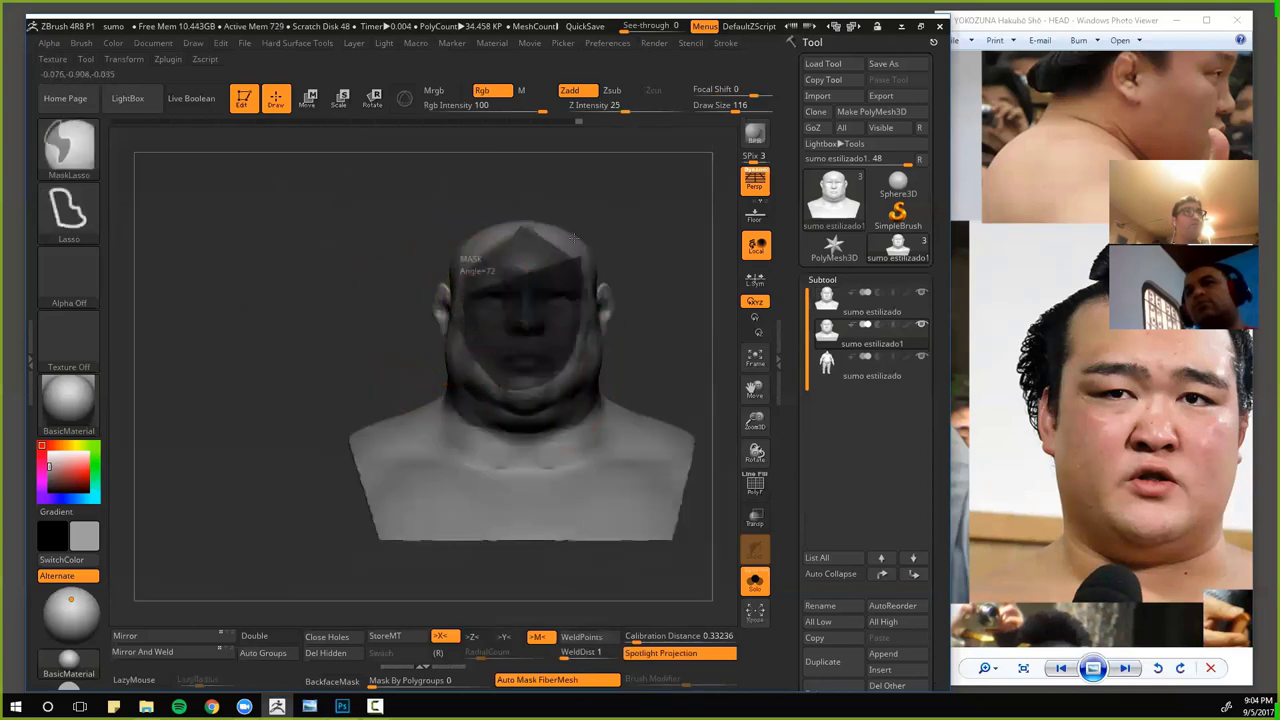
- Adjust the jowls and double chin around the masked face with the Move brush, and clear the mask
mouse_move(357, 329)
mouse_down()
mouse_move(457, 357)
mouse_move(425, 369)
mouse_move(449, 372)
mouse_up()
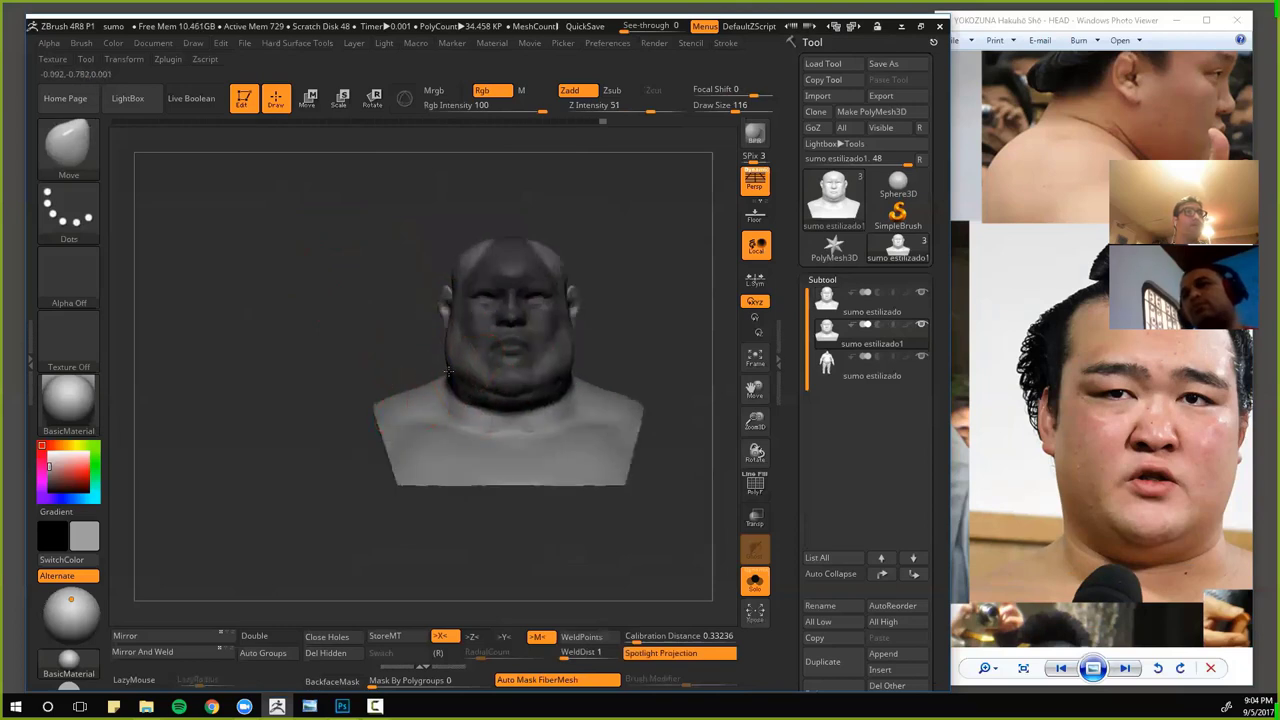
alt+drag(367, 361, 385, 404)
alt+drag(411, 349, 418, 335)
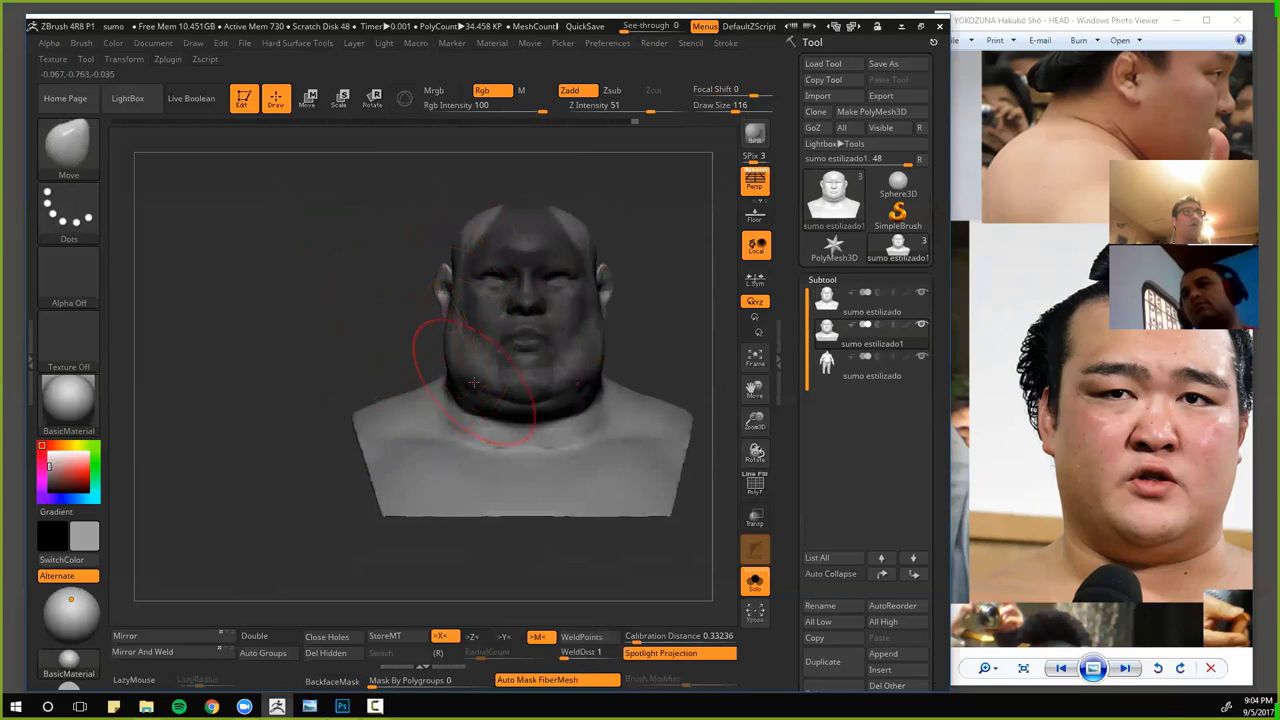
ctrl+click(355, 272)
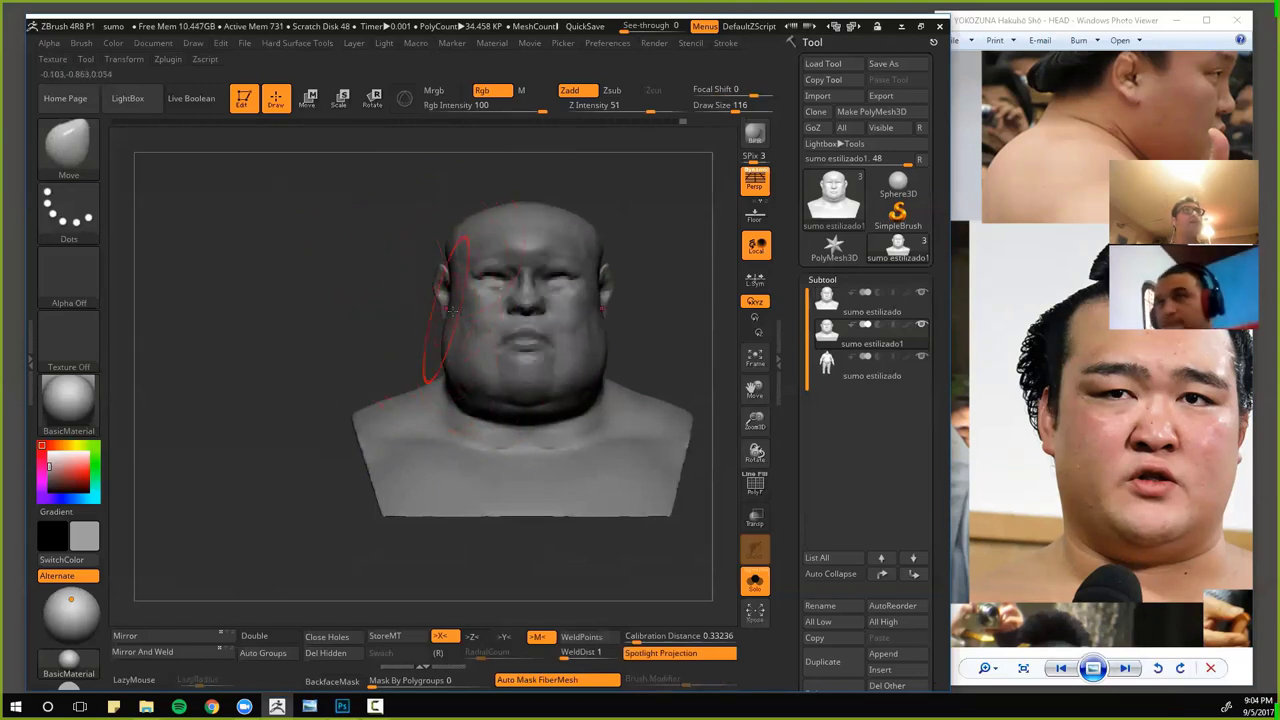
- Narrow the temples and crown with the Move brush, comparing versions through undo and redo, and pull the jowls and double chin lower
drag(440, 300, 478, 306)
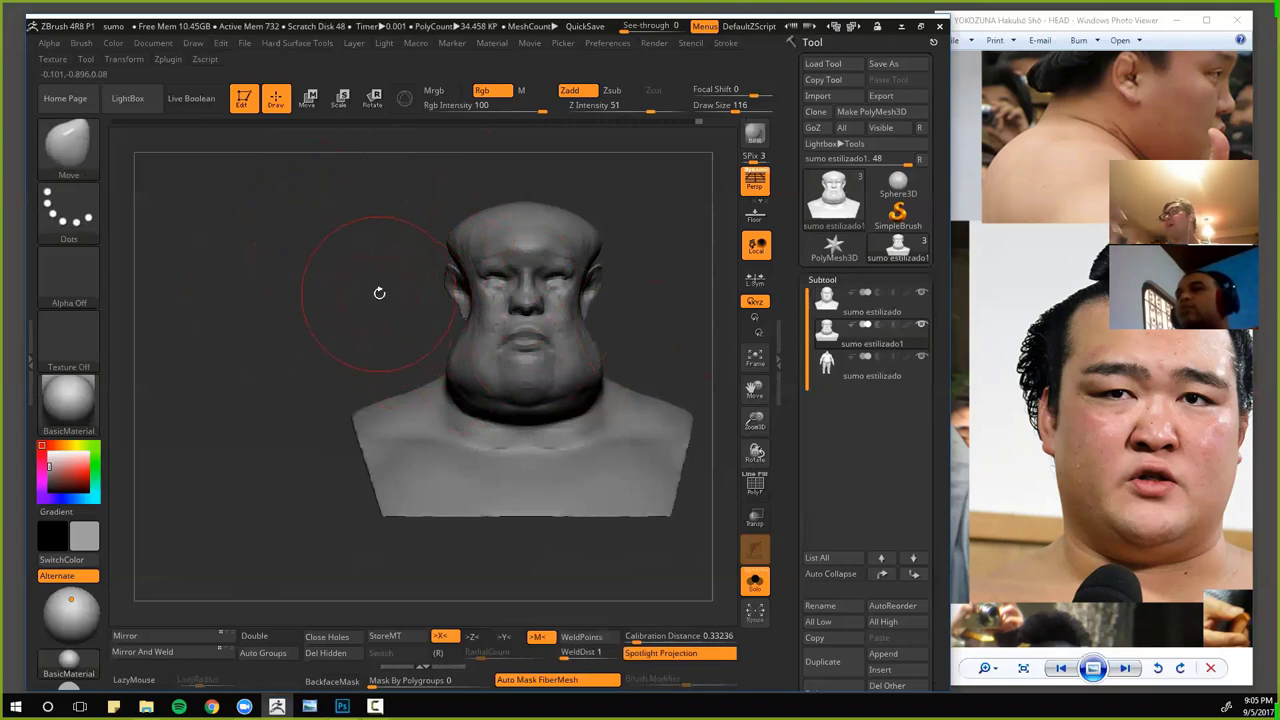
key(ctrl+z)
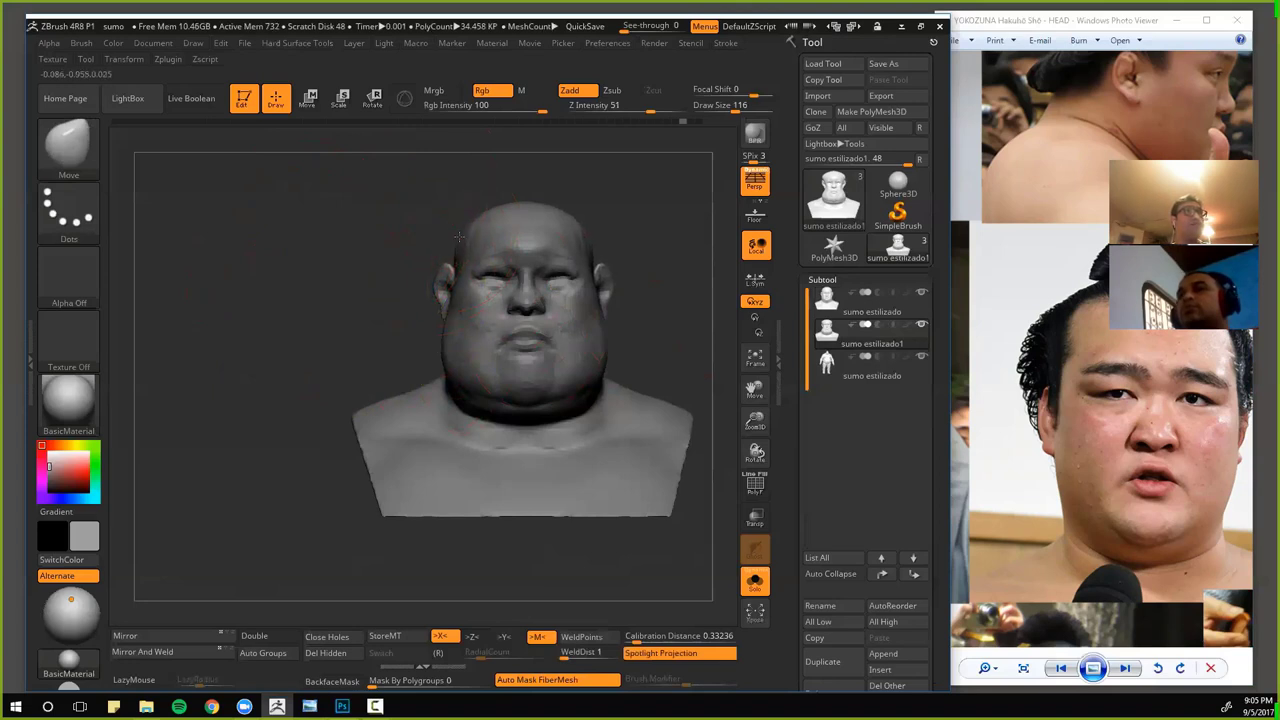
key(ctrl+z)
key(ctrl+shift+z)
key(ctrl+shift+z)
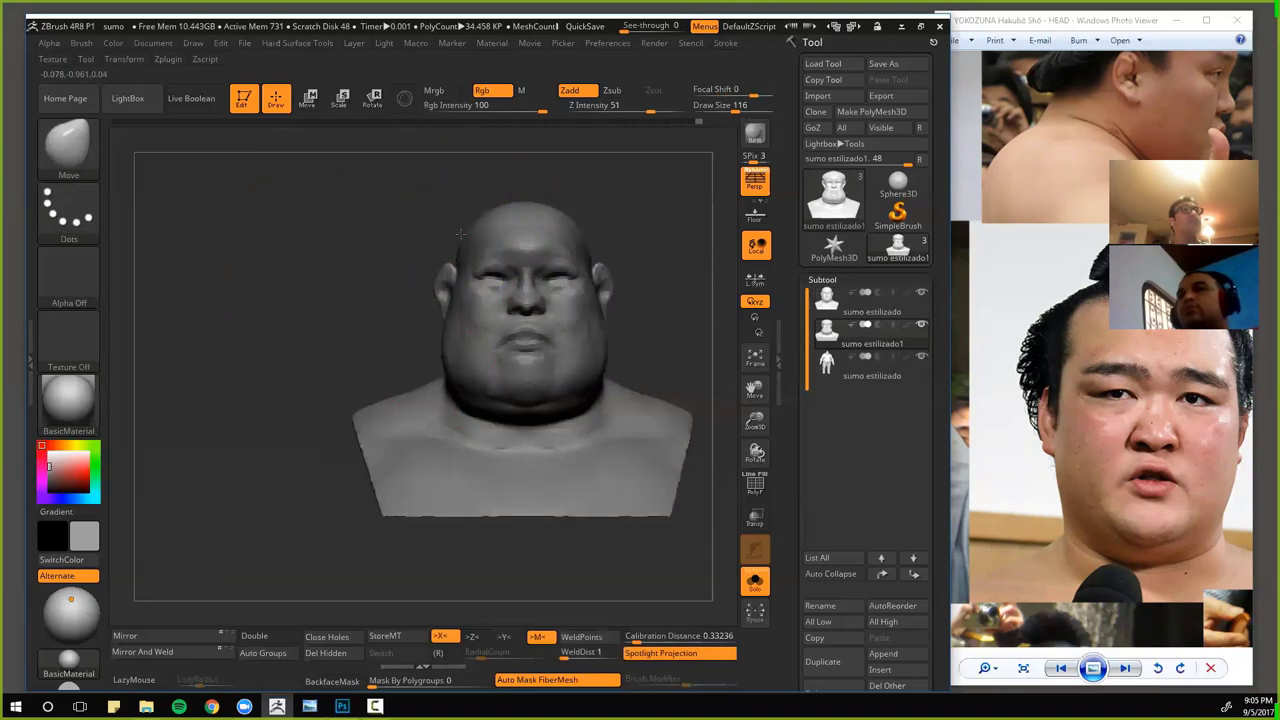
mouse_move(476, 379)
mouse_down()
mouse_move(477, 399)
mouse_move(463, 394)
mouse_up()
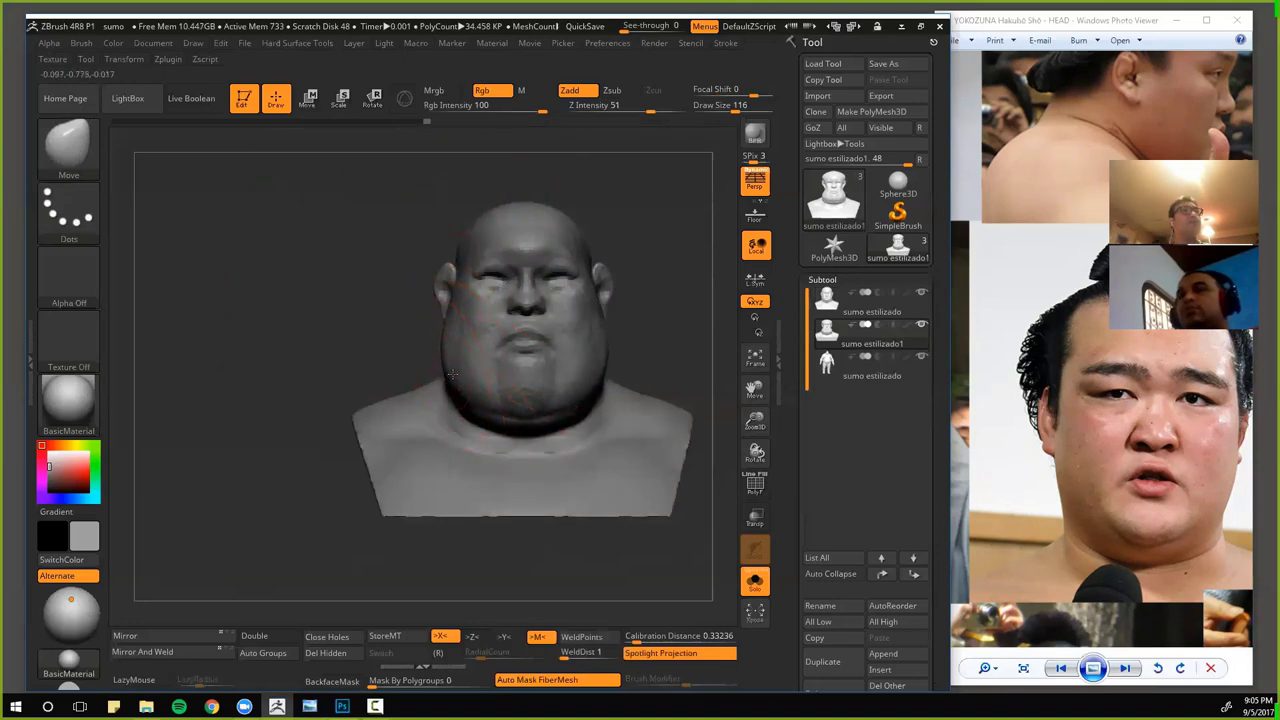
drag(364, 360, 480, 358)
- Mask the neck and shoulders in profile and adjust the head's position with Transpose Move
mouse_move(358, 302)
ctrl+mouse_down()
mouse_move(495, 426)
mouse_move(371, 277)
mouse_move(300, 303)
mouse_move(333, 285)
ctrl+mouse_up()
ctrl+click(412, 308)
ctrl+click(300, 303)
click(307, 97)
click(437, 274)
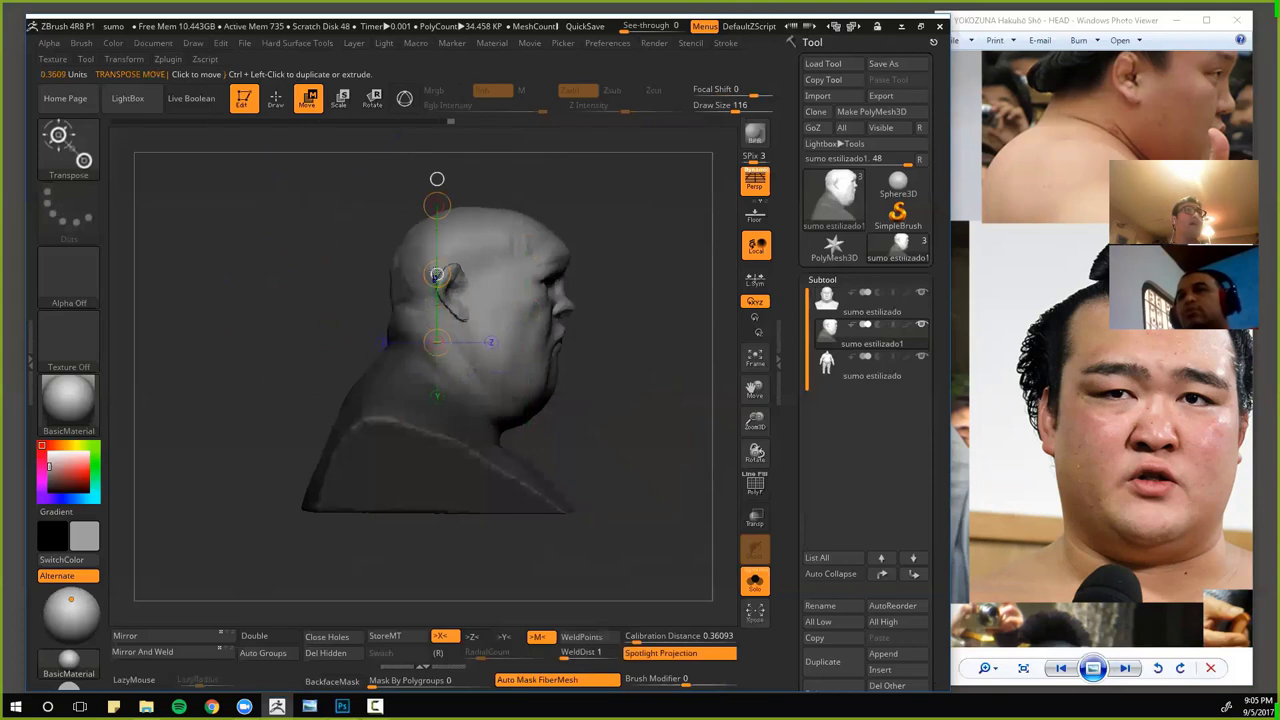
drag(434, 267, 437, 264)
mouse_move(350, 275)
shift+mouse_down()
mouse_move(289, 277)
mouse_move(318, 386)
shift+mouse_up()
key(q)
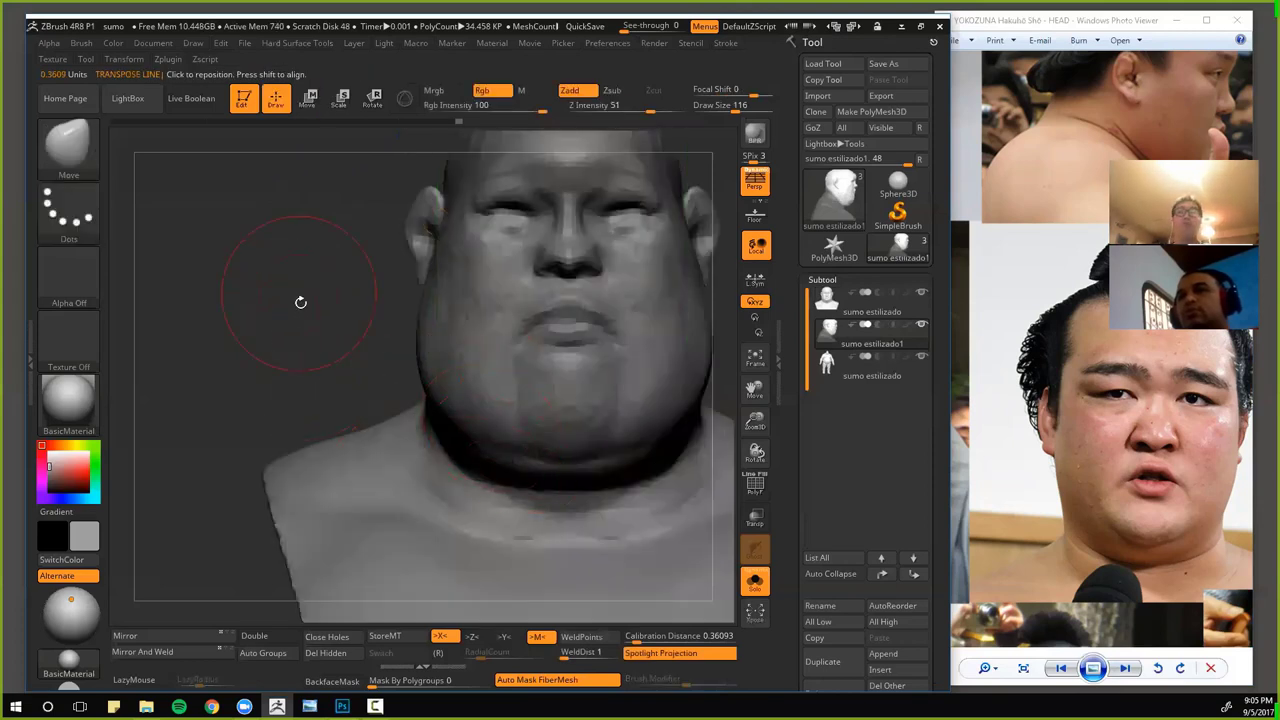
- Refine the double chin, neck and shoulder slope with the Move brush, checking the bust from front and back
key(f)
drag(508, 438, 511, 422)
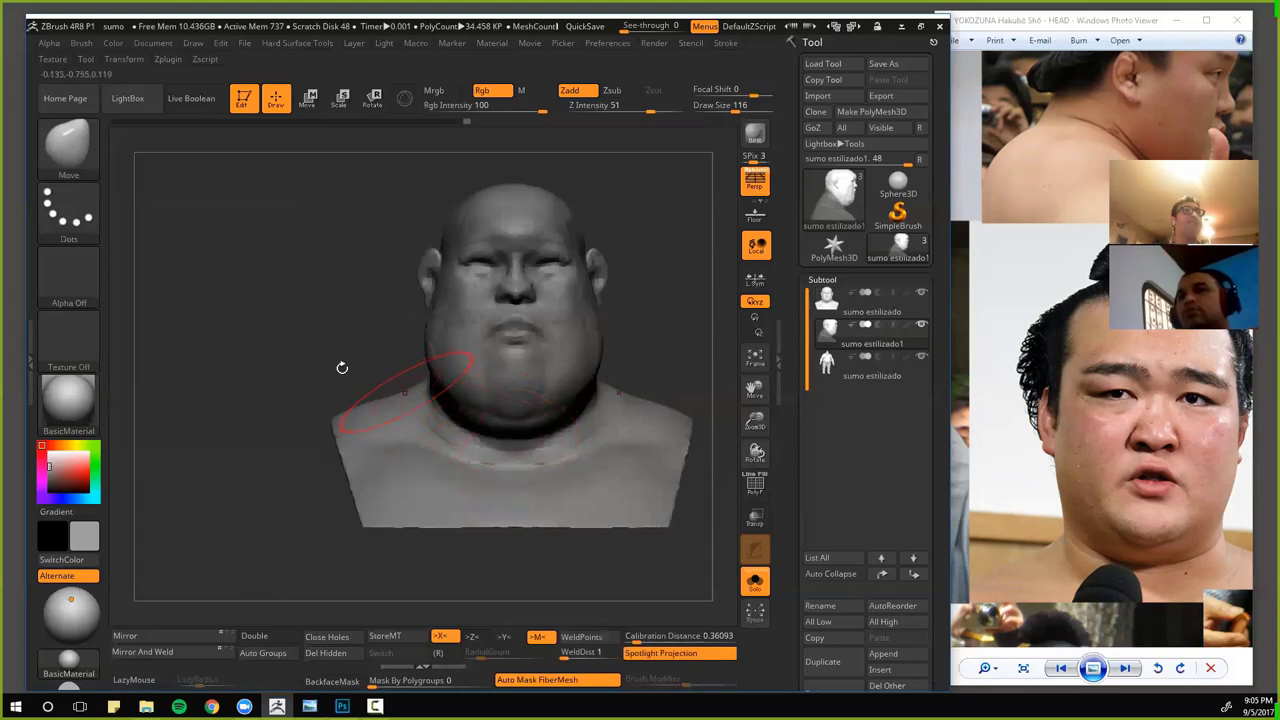
shift+drag(342, 368, 425, 390)
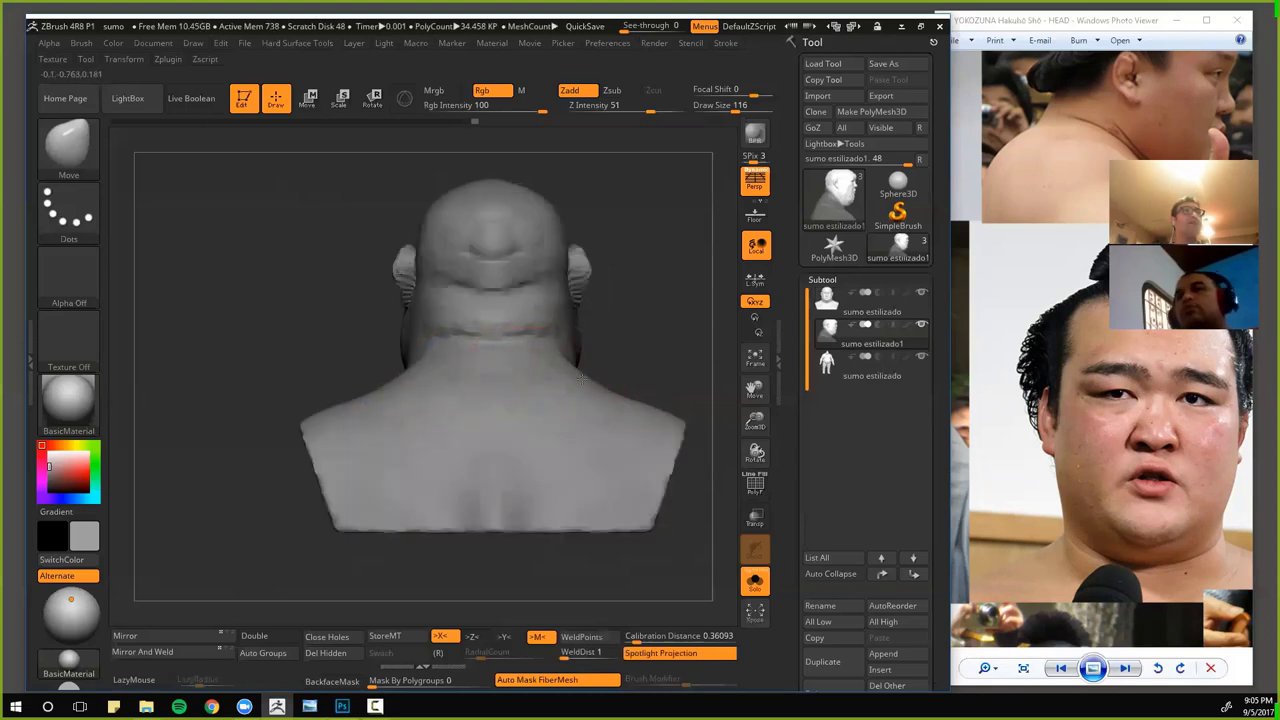
mouse_move(651, 374)
mouse_down()
mouse_move(591, 400)
mouse_move(451, 363)
mouse_move(451, 383)
mouse_move(441, 372)
mouse_up()
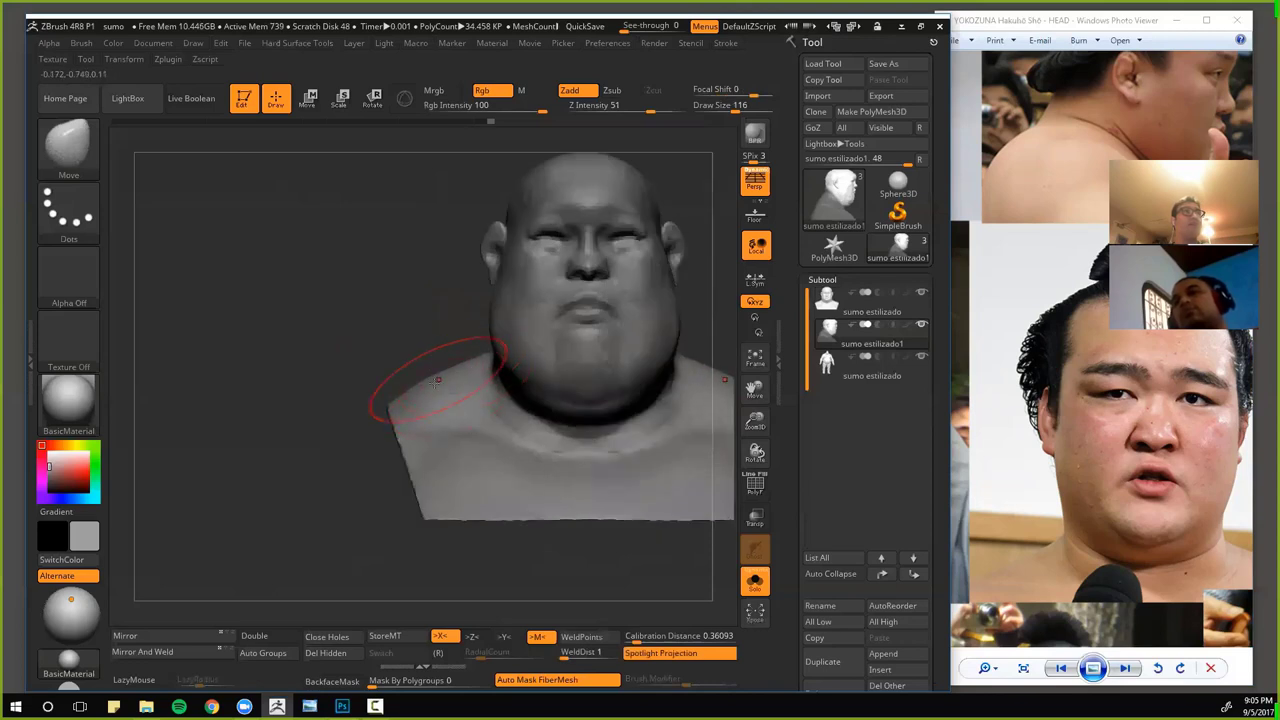
mouse_move(317, 340)
mouse_down()
mouse_move(402, 321)
mouse_move(276, 333)
mouse_move(280, 323)
mouse_move(335, 342)
mouse_up()
- Carve creases at the mouth corners and around the chin with the DamStandard brush at draw size 68
key(space)
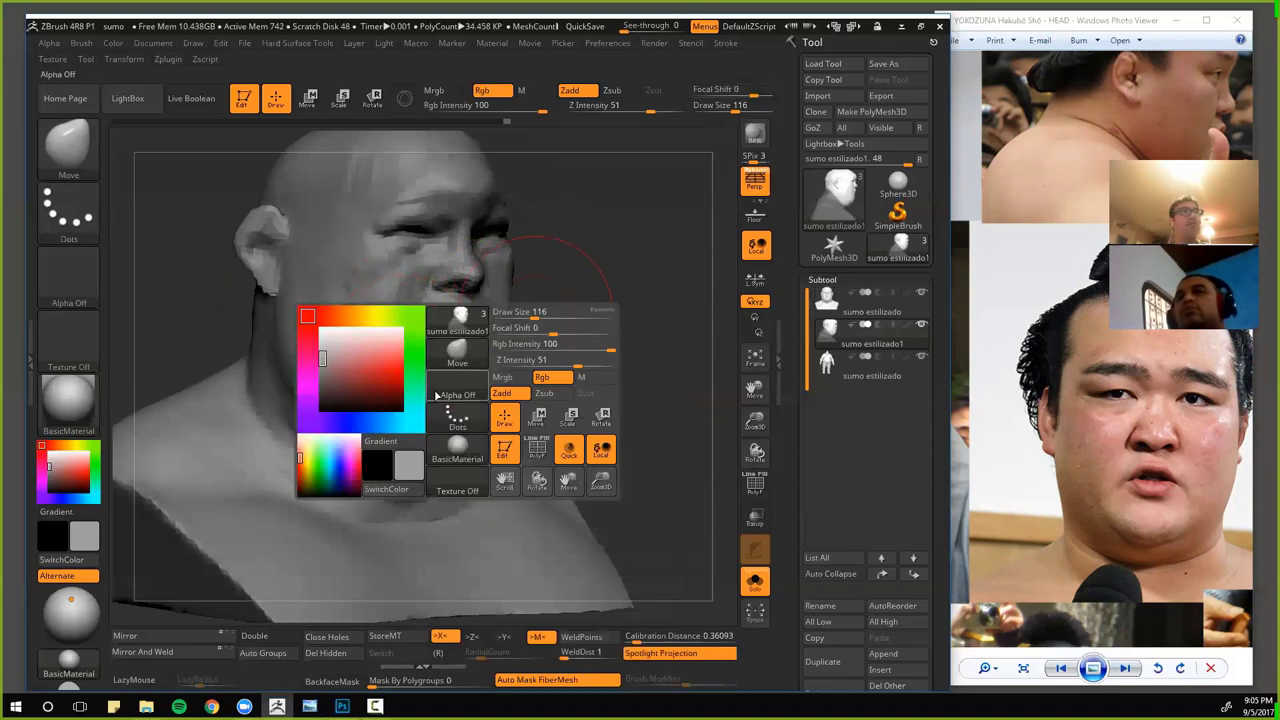
key(b)
key(d)
key(s)
key(space)
drag(554, 324, 500, 352)
drag(423, 373, 505, 368)
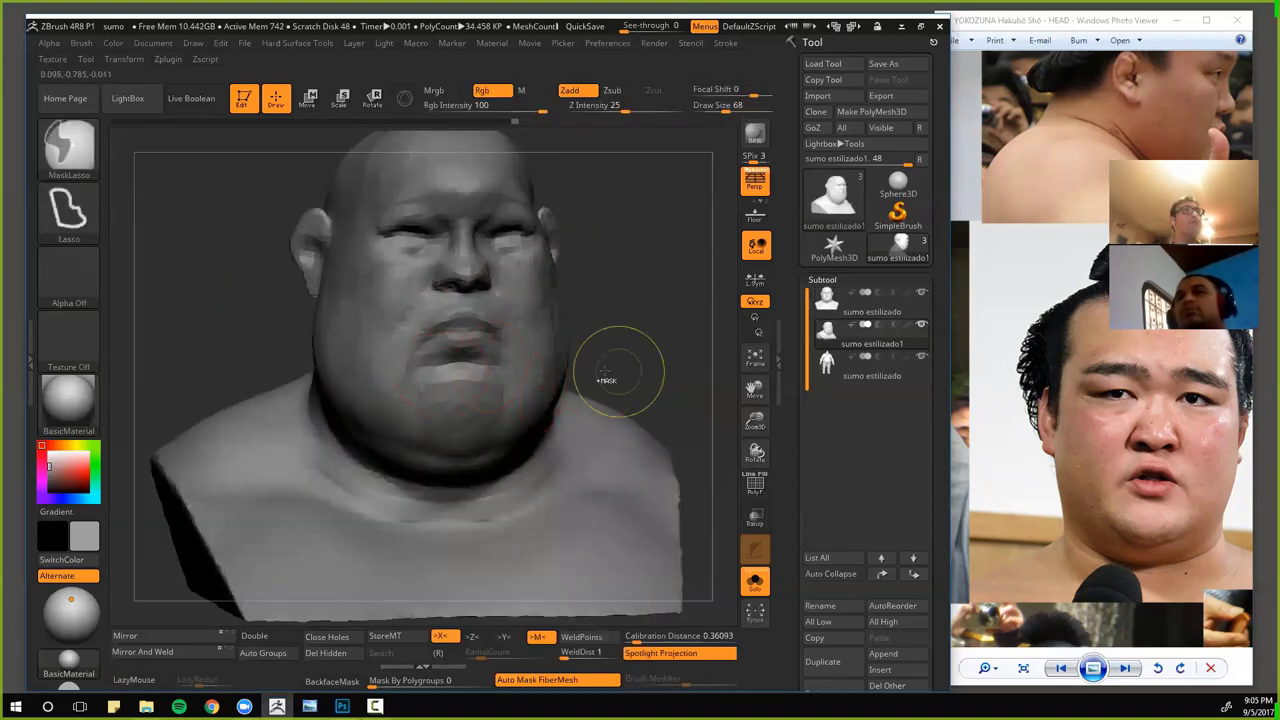
drag(662, 375, 570, 372)
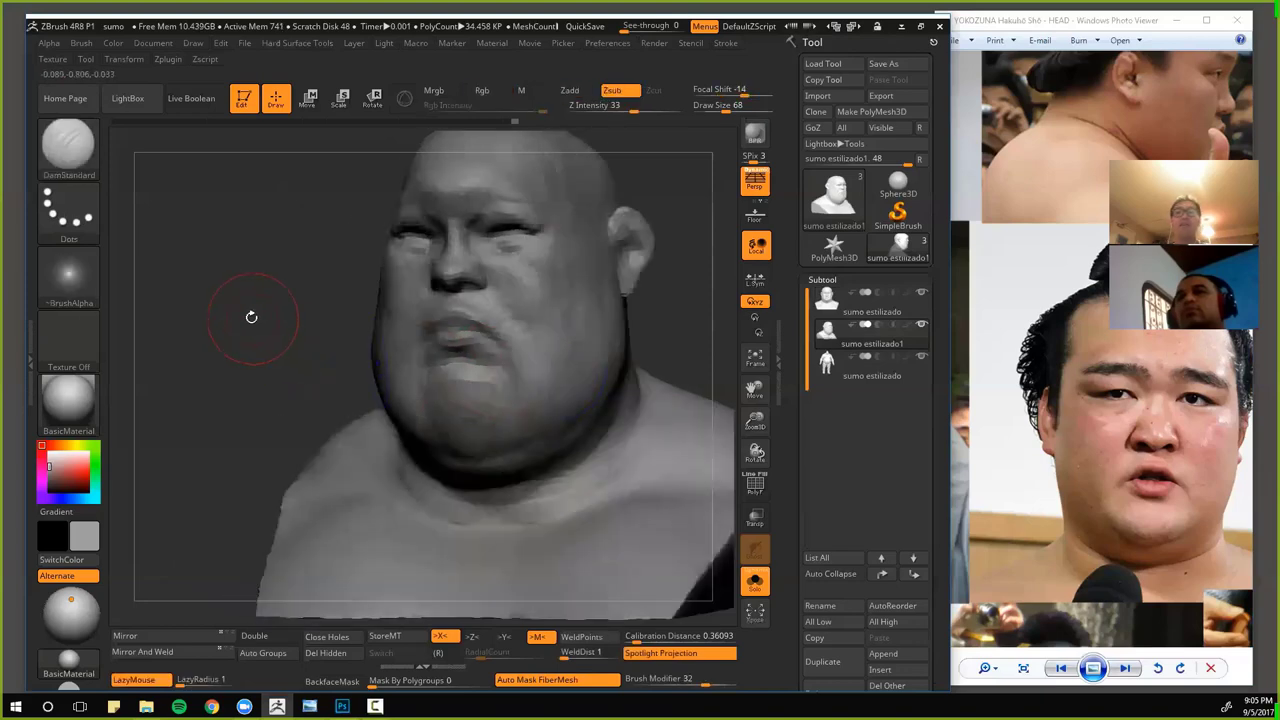
shift+drag(244, 318, 298, 329)
- Reshape the chin and lower jowls with the Move brush at draw size 80, smoothing the chin's edge
key(b)
key(m)
key(v)
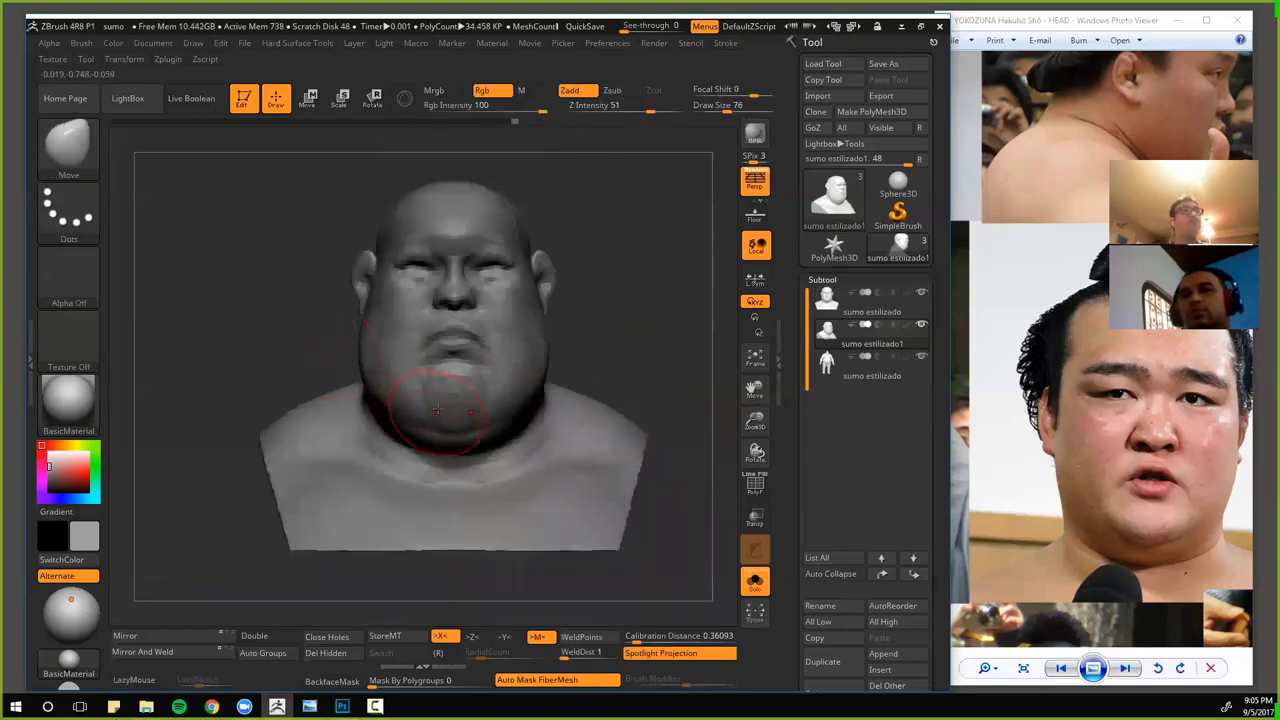
shift+drag(360, 372, 318, 374)
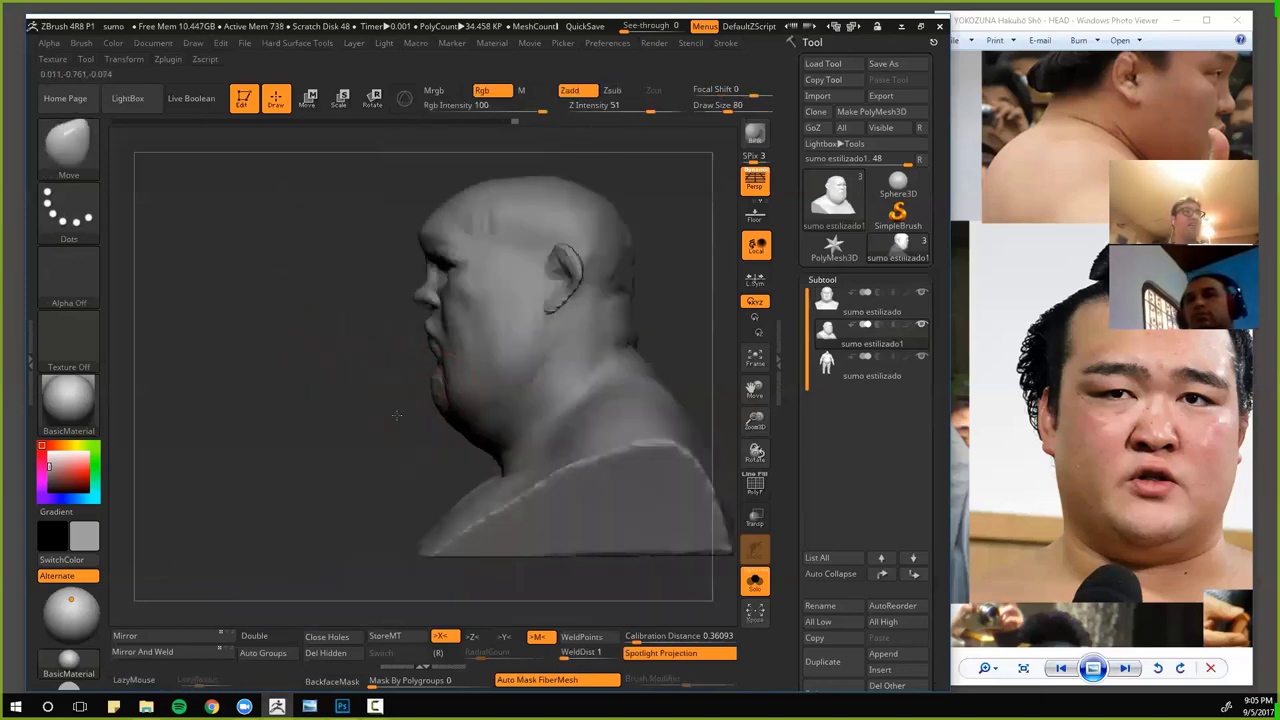
mouse_move(397, 415)
alt+mouse_down()
mouse_move(399, 446)
mouse_move(586, 363)
mouse_move(508, 372)
mouse_move(410, 408)
alt+mouse_up()
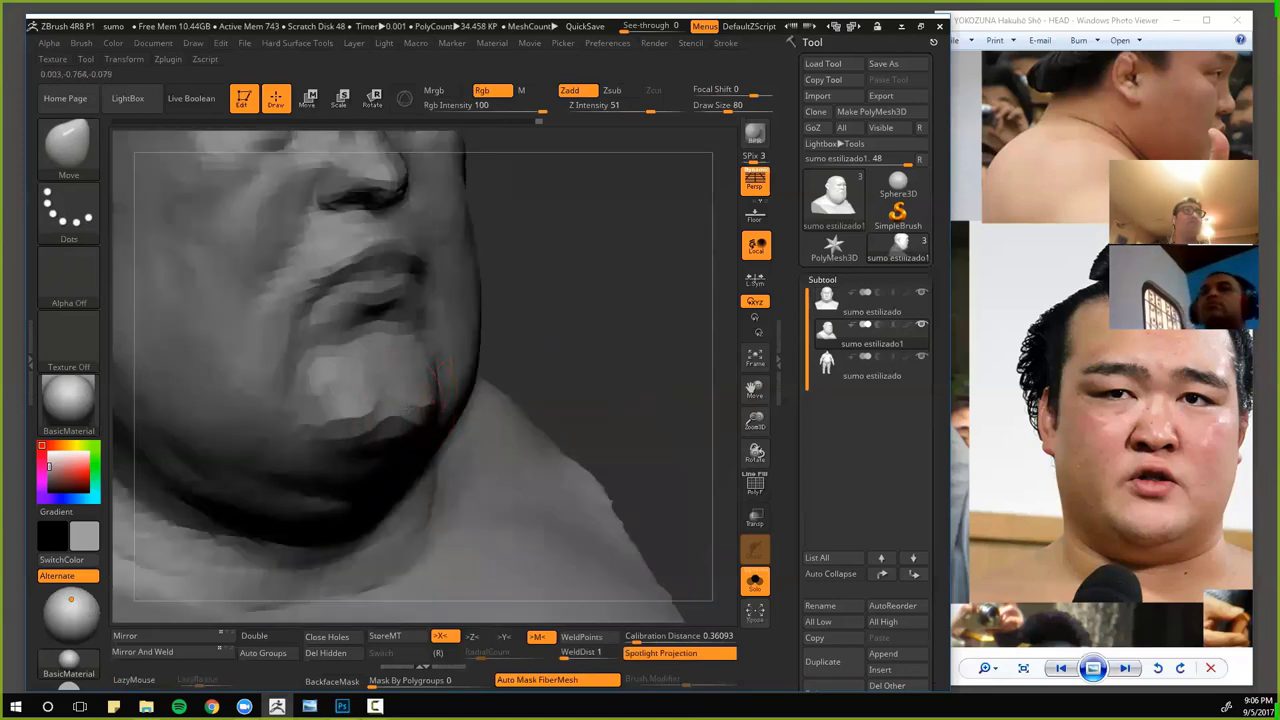
shift+right_drag(569, 360, 390, 405)
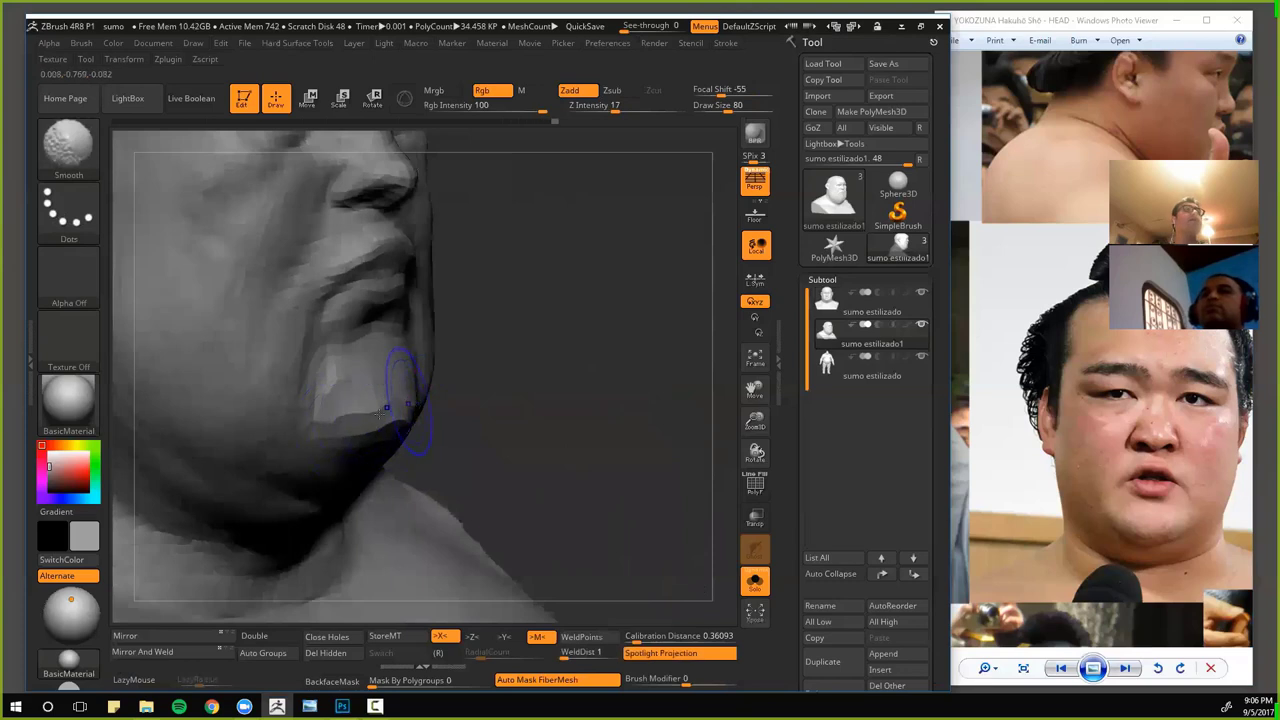
mouse_move(480, 405)
mouse_down()
mouse_move(563, 400)
mouse_move(517, 366)
mouse_move(305, 385)
mouse_up()
key(f)
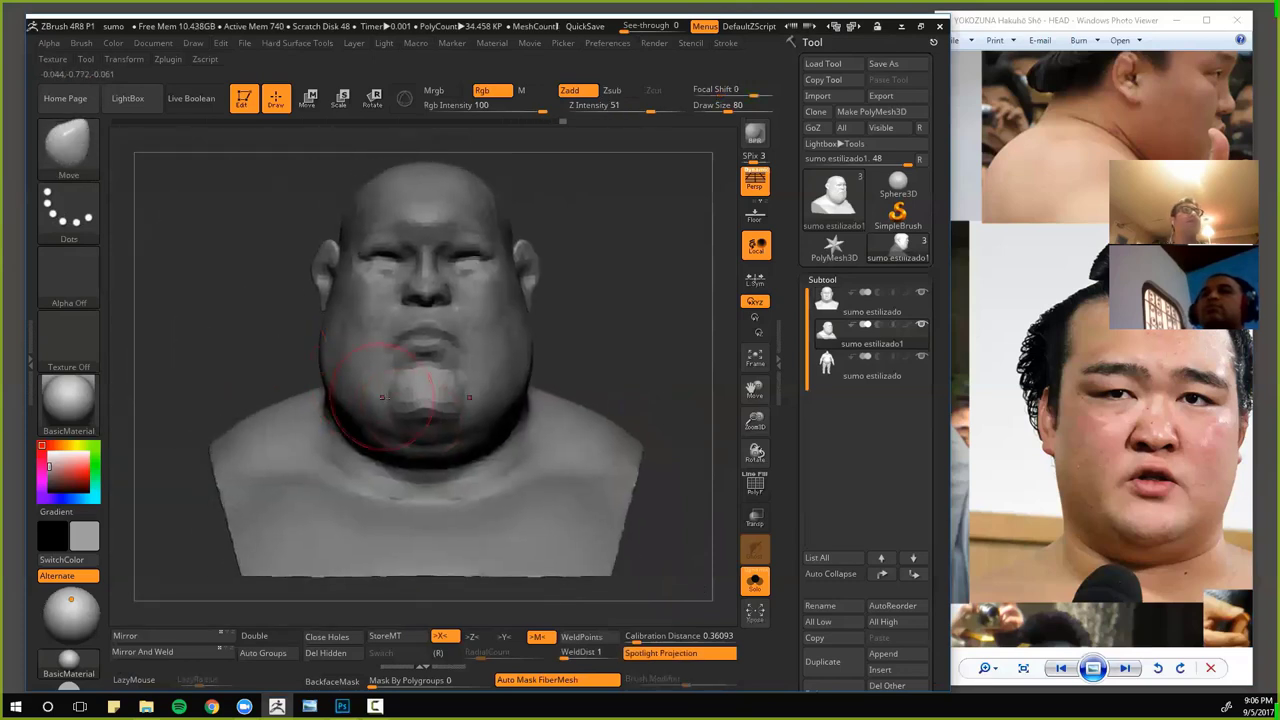
alt+drag(277, 337, 288, 372)
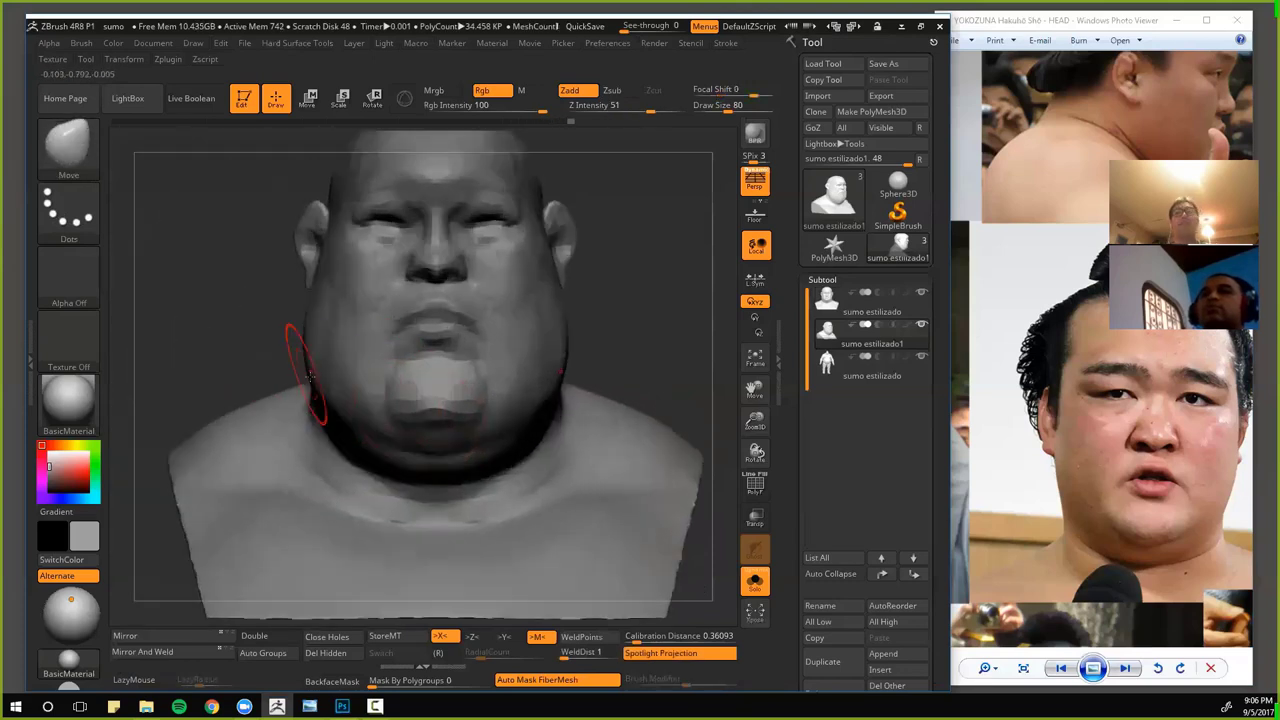
- Define the creases between the chin and the jowls with the DamStandard brush
key(b)
key(d)
key(s)
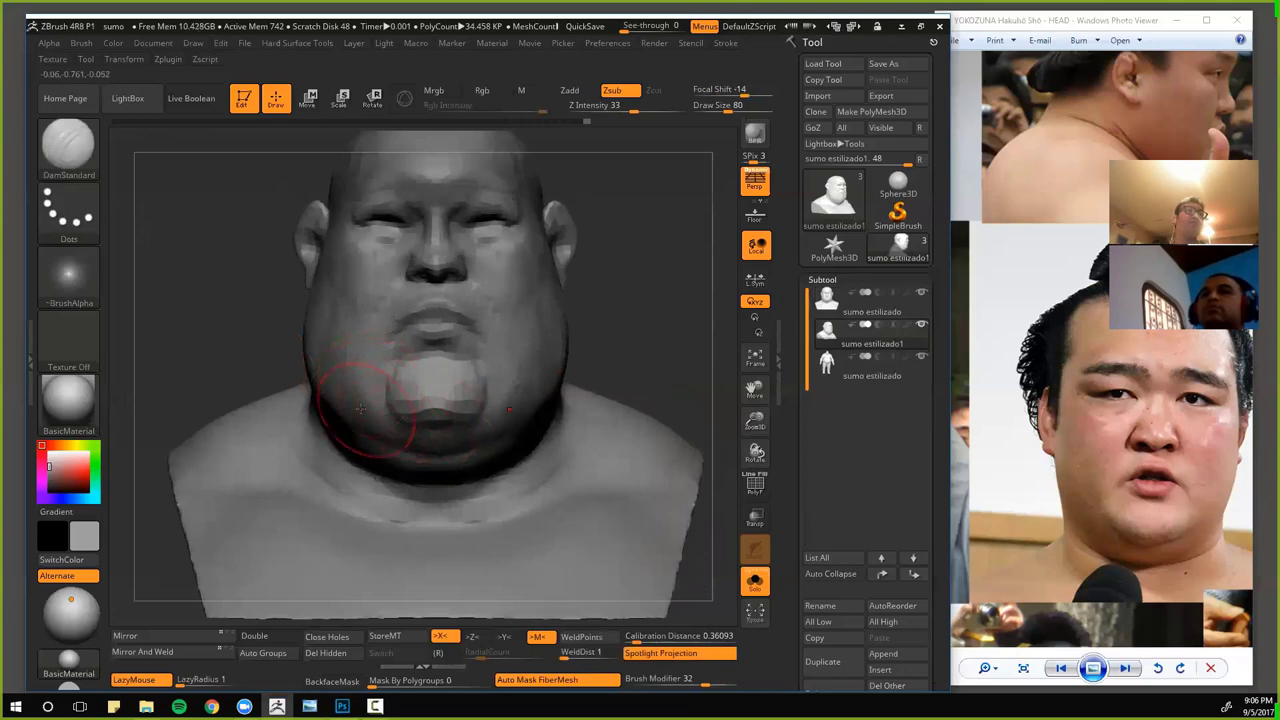
mouse_move(187, 321)
mouse_down()
mouse_move(580, 380)
mouse_move(569, 391)
mouse_move(429, 360)
mouse_move(440, 390)
mouse_up()
- Adjust the profile of the lips and chin with the Move brush, using the side-view sumo photo as reference
key(b)
key(m)
key(v)
drag(1085, 290, 1005, 444)
mouse_move(503, 406)
mouse_down()
mouse_move(477, 338)
mouse_move(480, 283)
mouse_move(460, 320)
mouse_move(431, 270)
mouse_up()
mouse_move(424, 385)
mouse_down()
mouse_move(438, 380)
mouse_move(407, 453)
mouse_up()
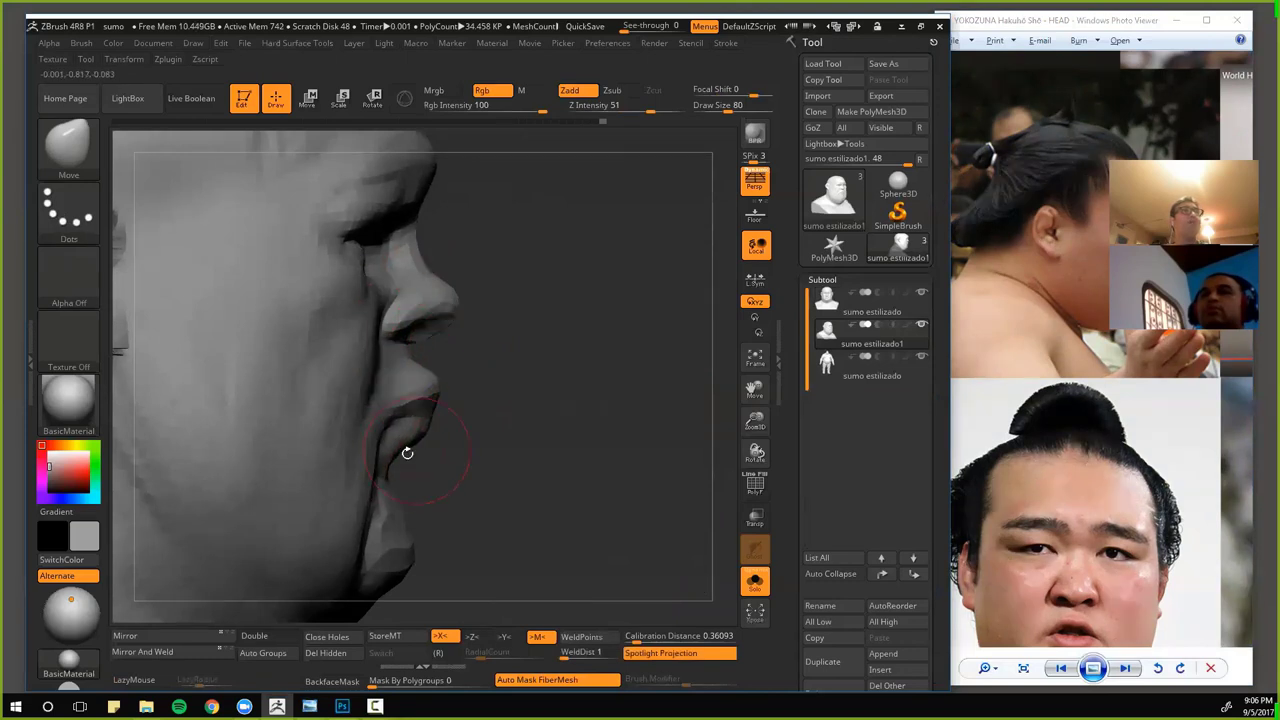
alt+drag(470, 489, 462, 455)
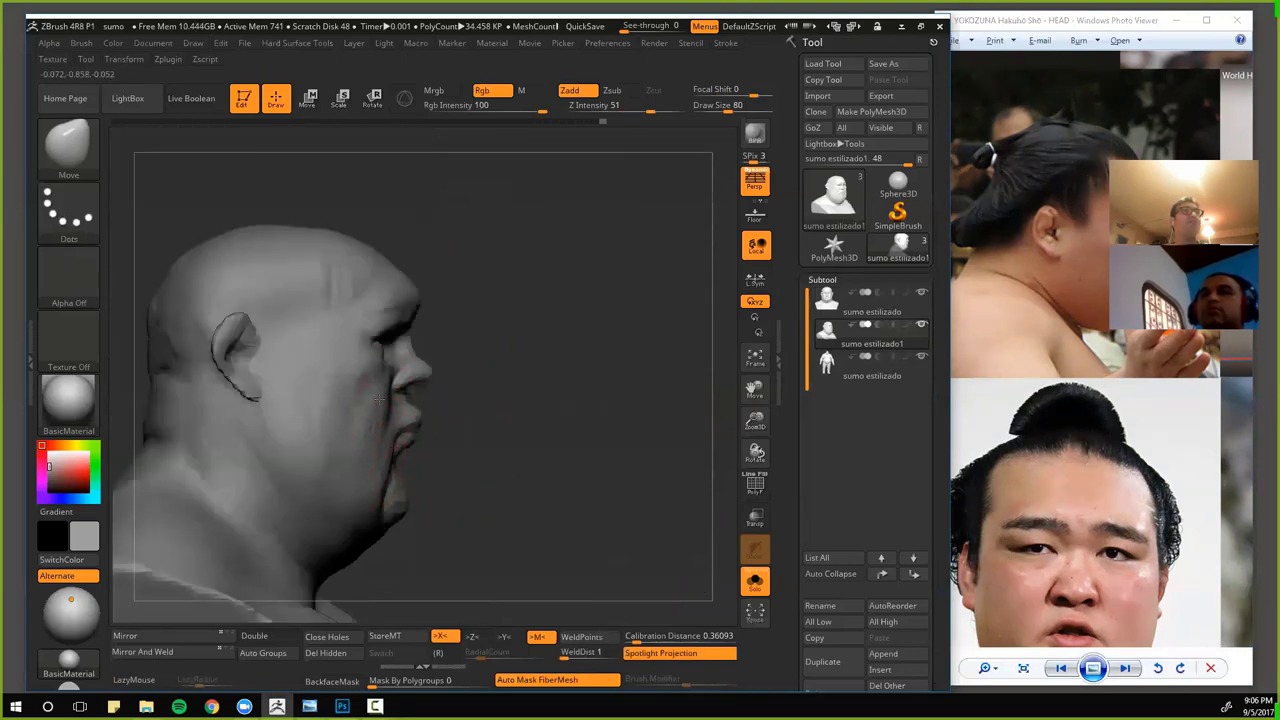
- Build up the cheekbone area between the ear and the nose with the ClayBuildup brush at draw size 80
drag(453, 509, 391, 326)
key(b)
key(c)
key(b)
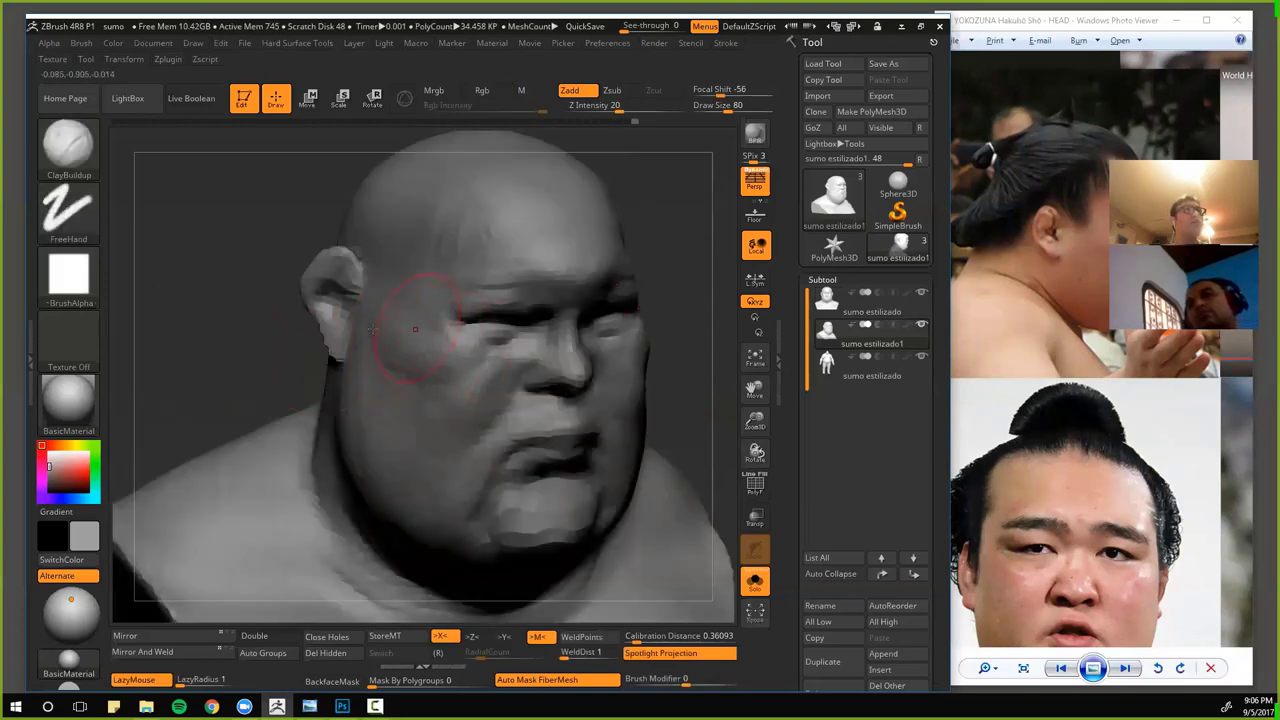
drag(250, 344, 418, 349)
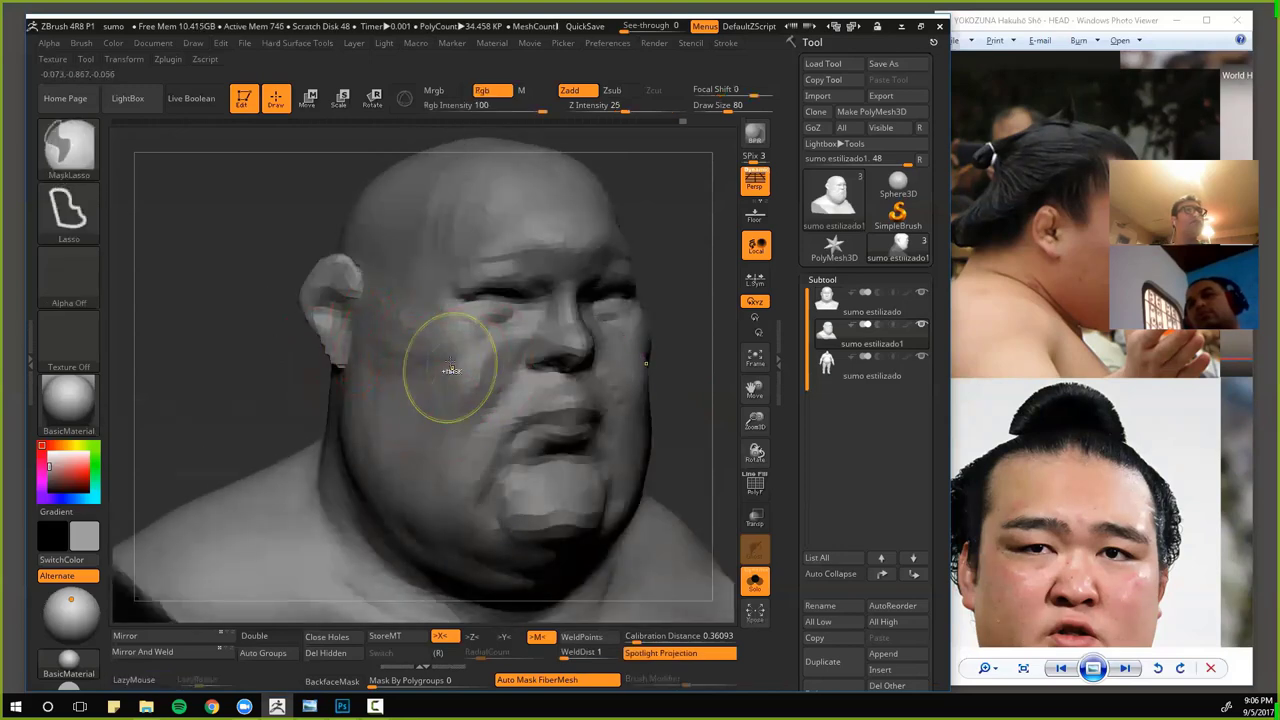
drag(450, 370, 459, 408)
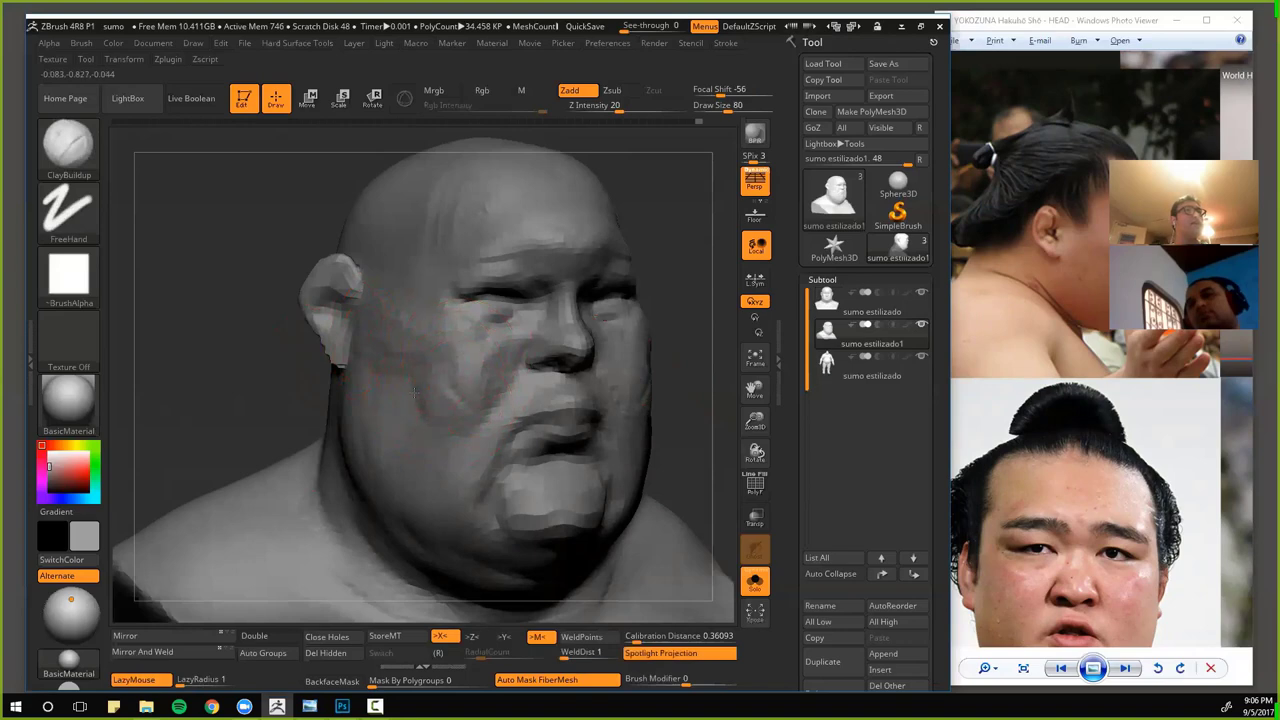
- Add volume to the lower cheeks and jowls with the ClayBuildup brush, working from three-quarter and front views
mouse_move(266, 383)
mouse_down()
mouse_move(172, 386)
mouse_move(290, 388)
mouse_move(243, 343)
mouse_move(392, 408)
mouse_up()
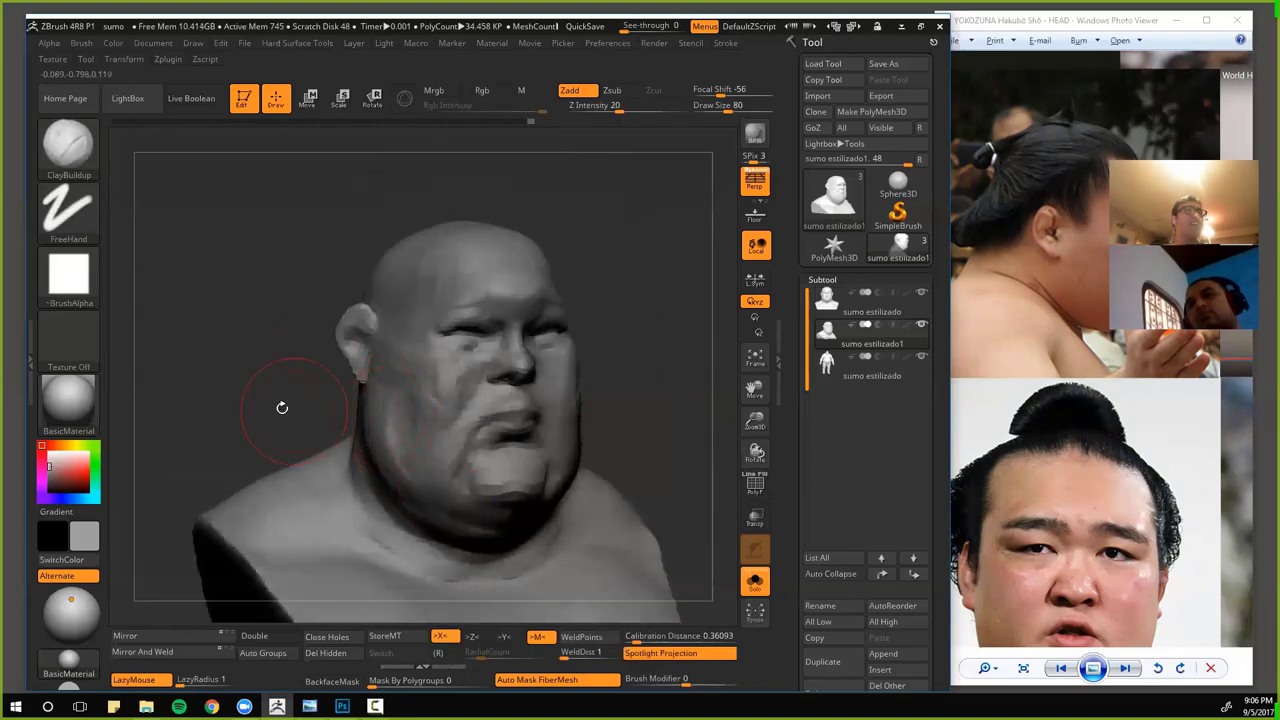
drag(280, 406, 435, 479)
drag(437, 425, 423, 456)
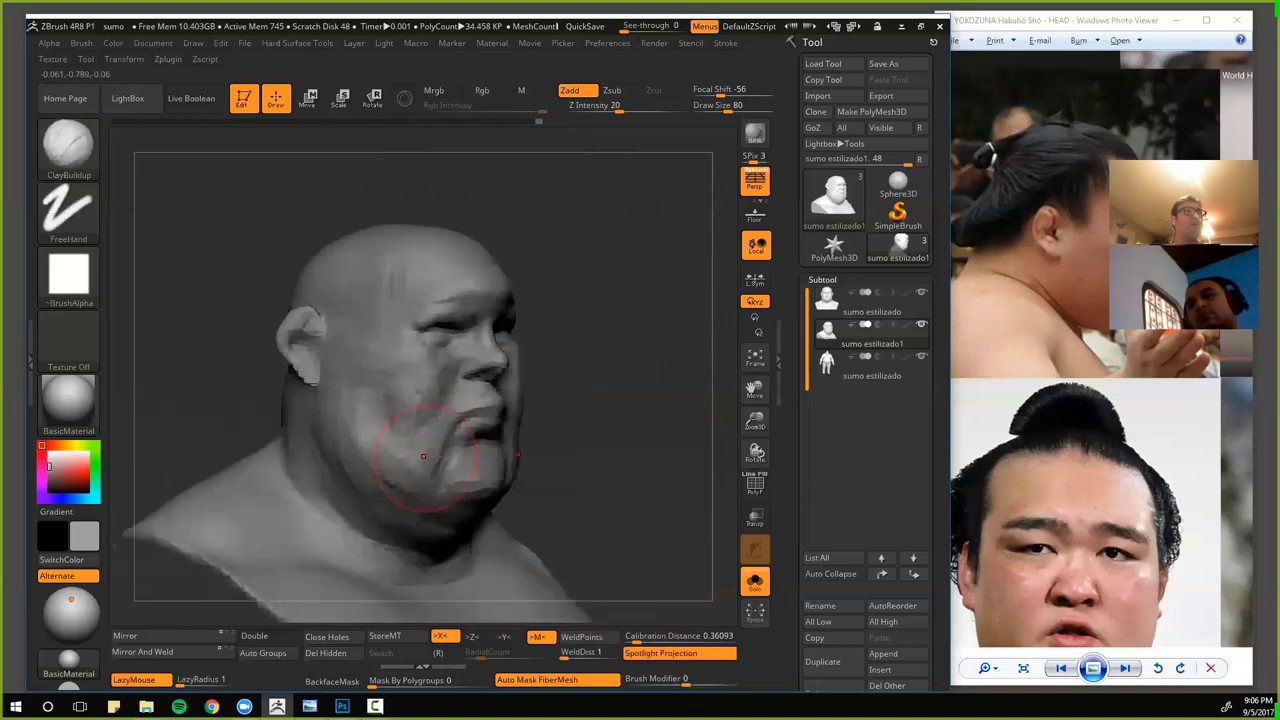
drag(581, 433, 490, 430)
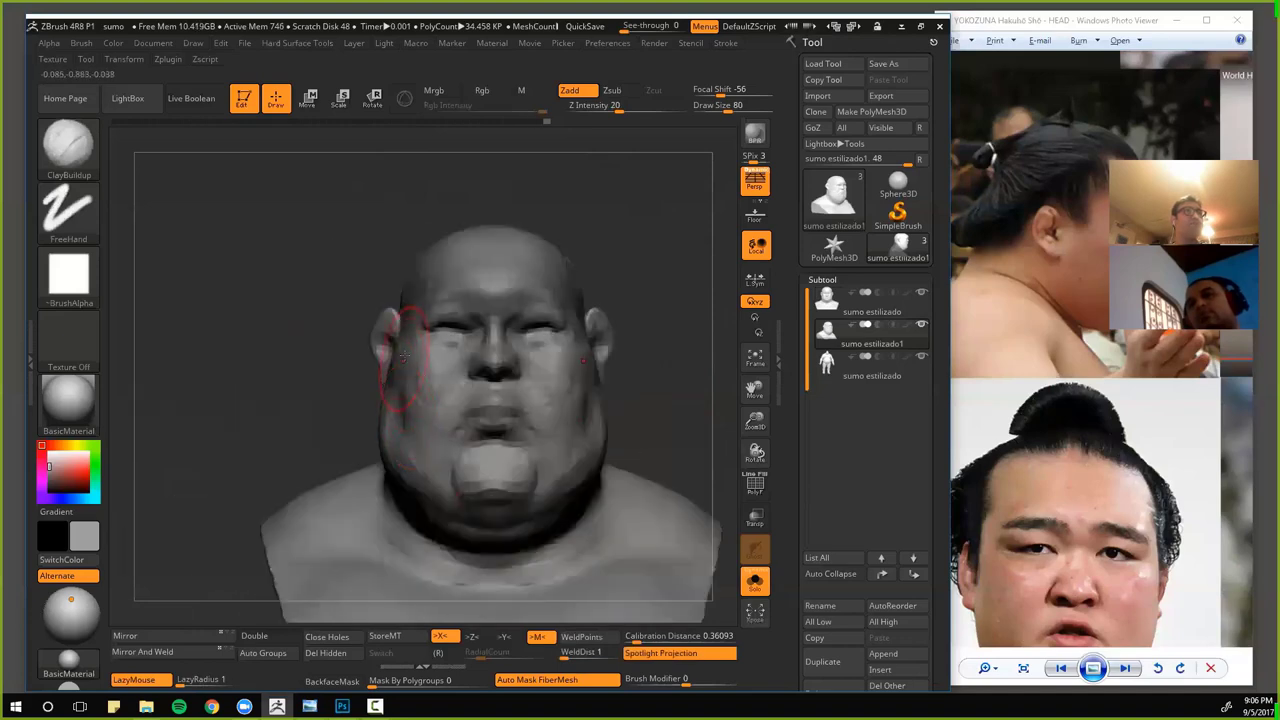
mouse_move(309, 363)
alt+mouse_down()
mouse_move(271, 386)
mouse_move(320, 375)
mouse_move(246, 340)
mouse_move(334, 415)
mouse_move(390, 400)
alt+mouse_up()
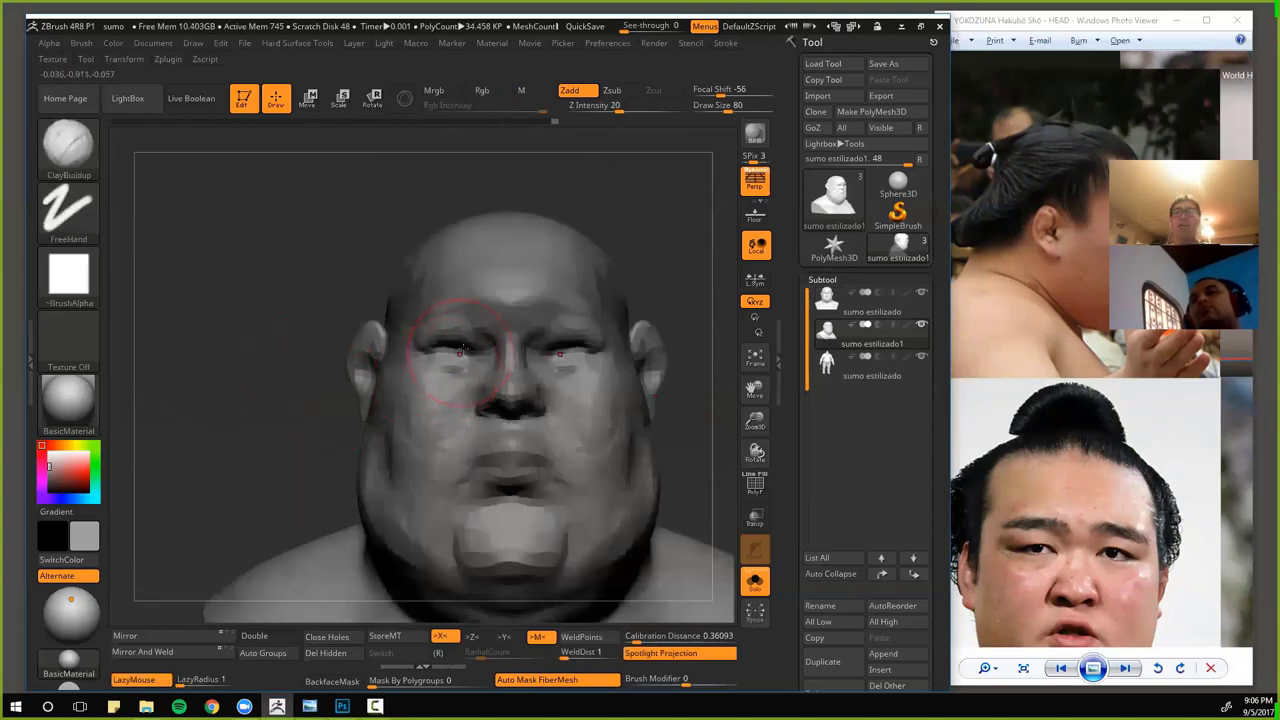
- Try to stretch the eyes outward with the Move brush in the front view
key(b)
key(m)
key(v)
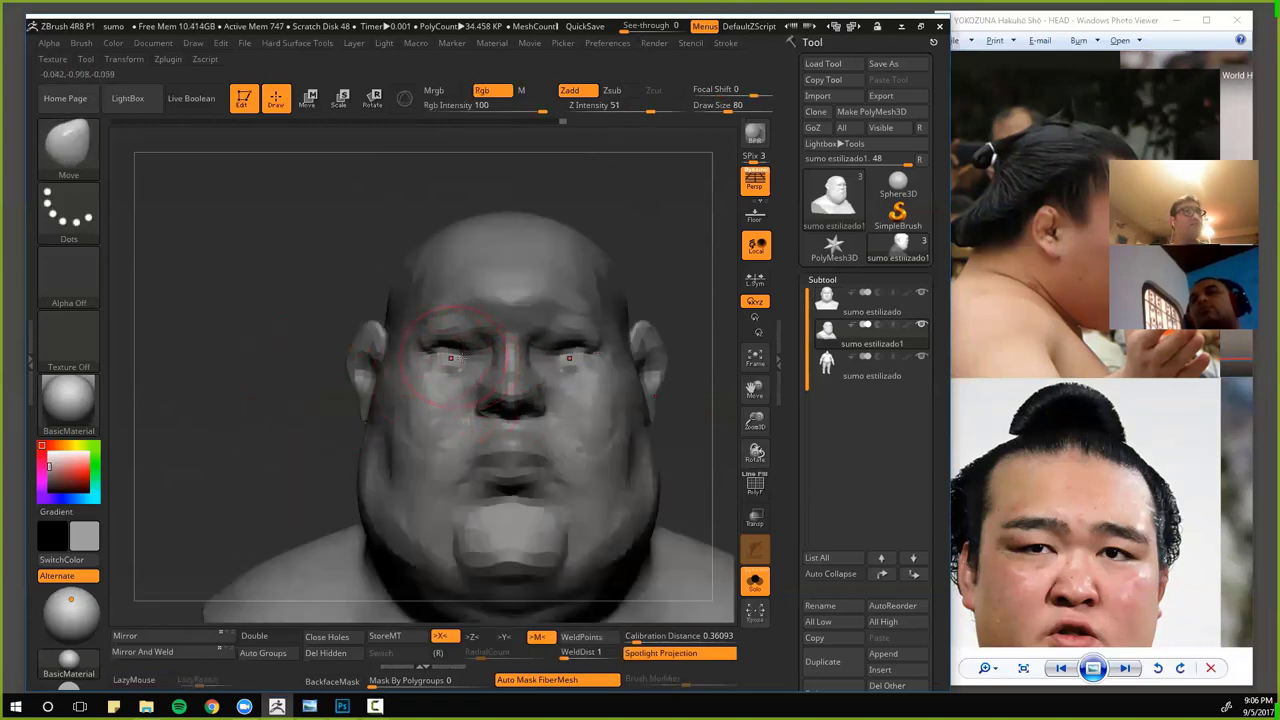
mouse_move(296, 345)
alt+mouse_down()
mouse_move(322, 258)
mouse_move(352, 335)
alt+mouse_up()
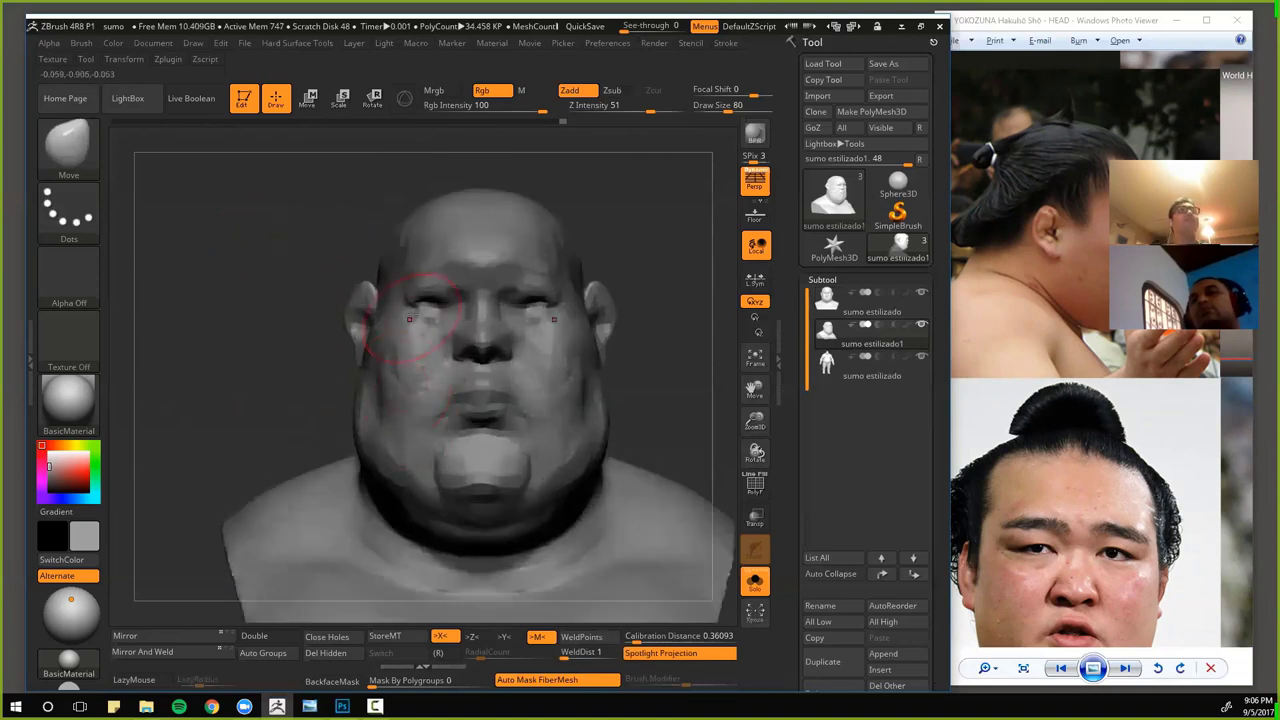
drag(440, 301, 396, 305)
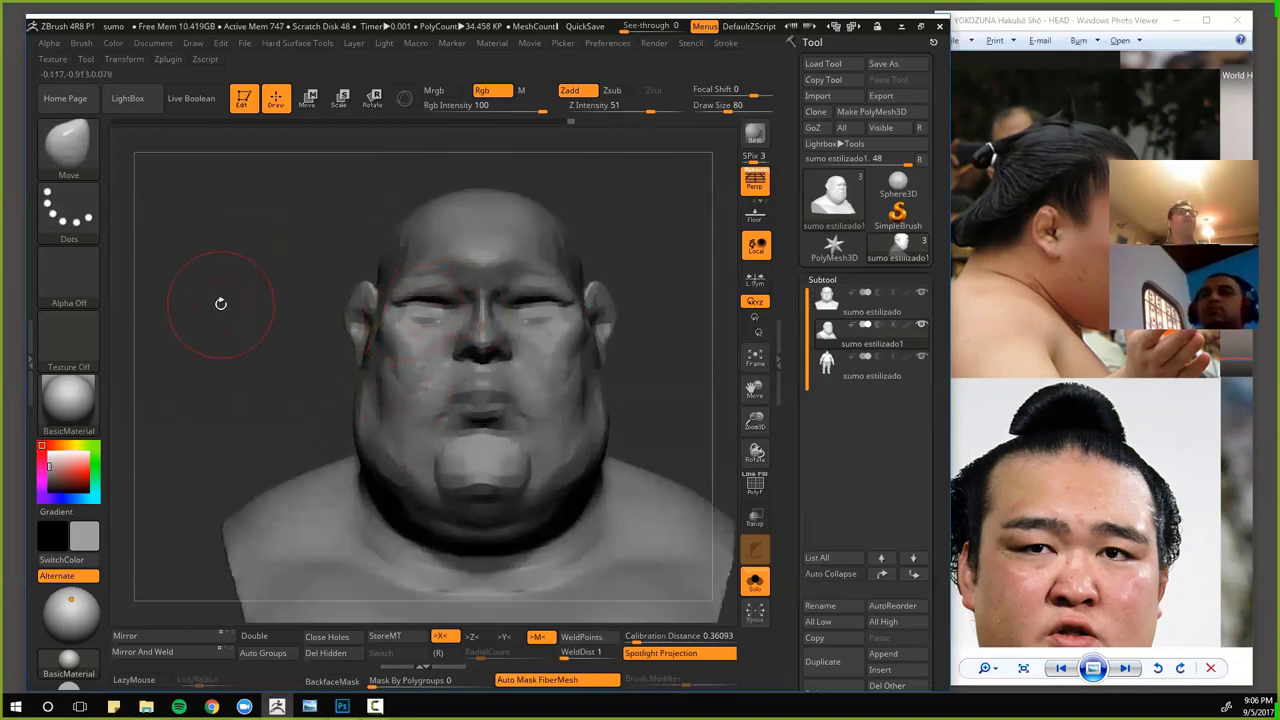
key(ctrl+z)
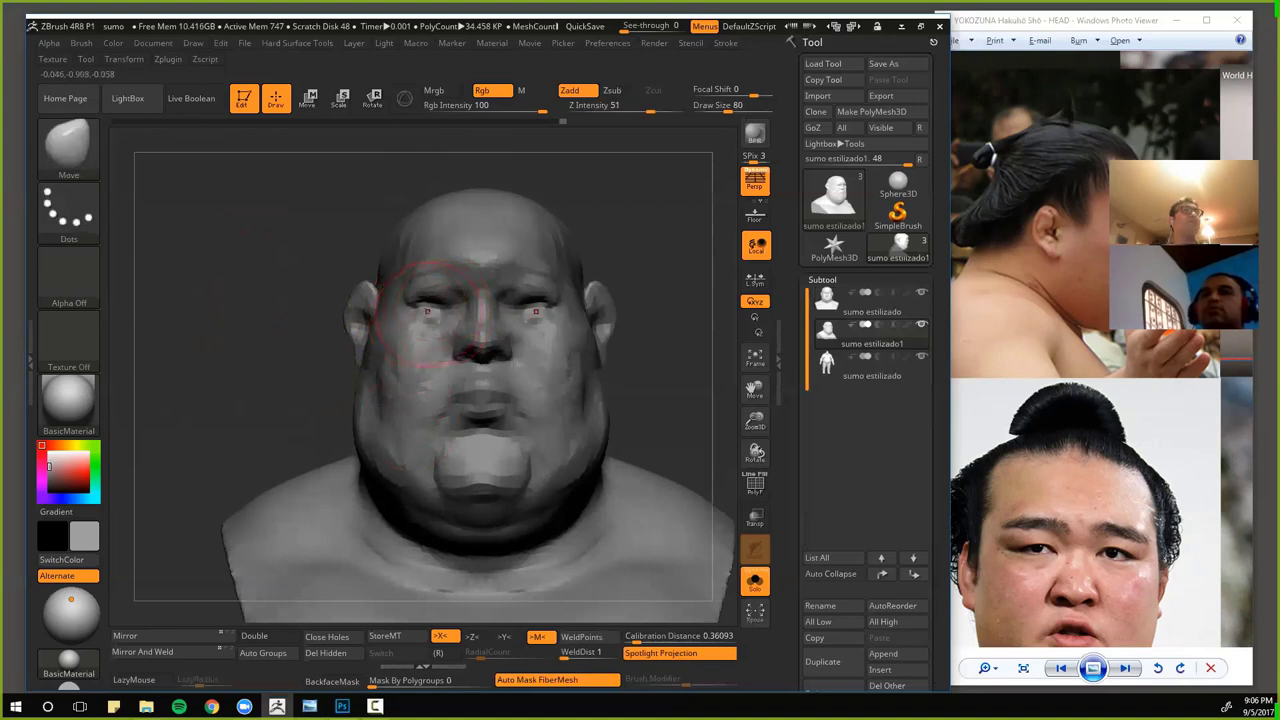
- Reshape the eyelids and outer eye corners with the Move brush, working close up from the front
alt+drag(298, 300, 455, 300)
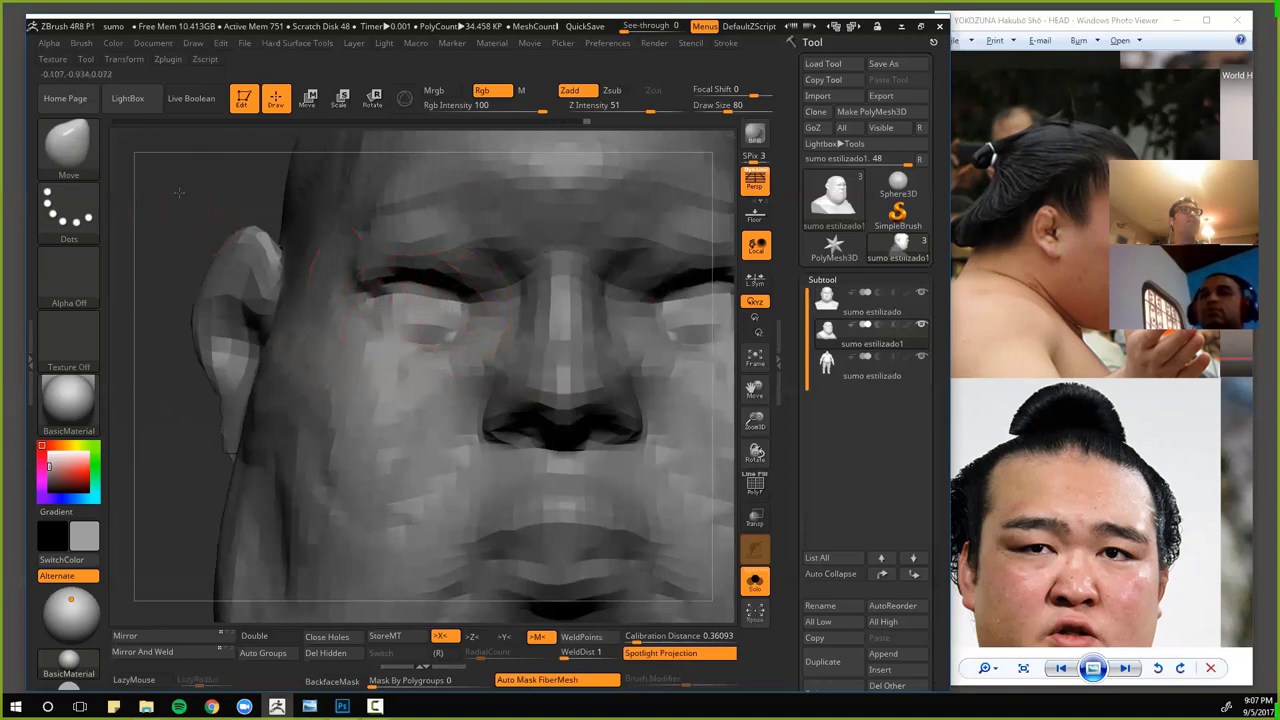
key(f)
drag(266, 240, 254, 262)
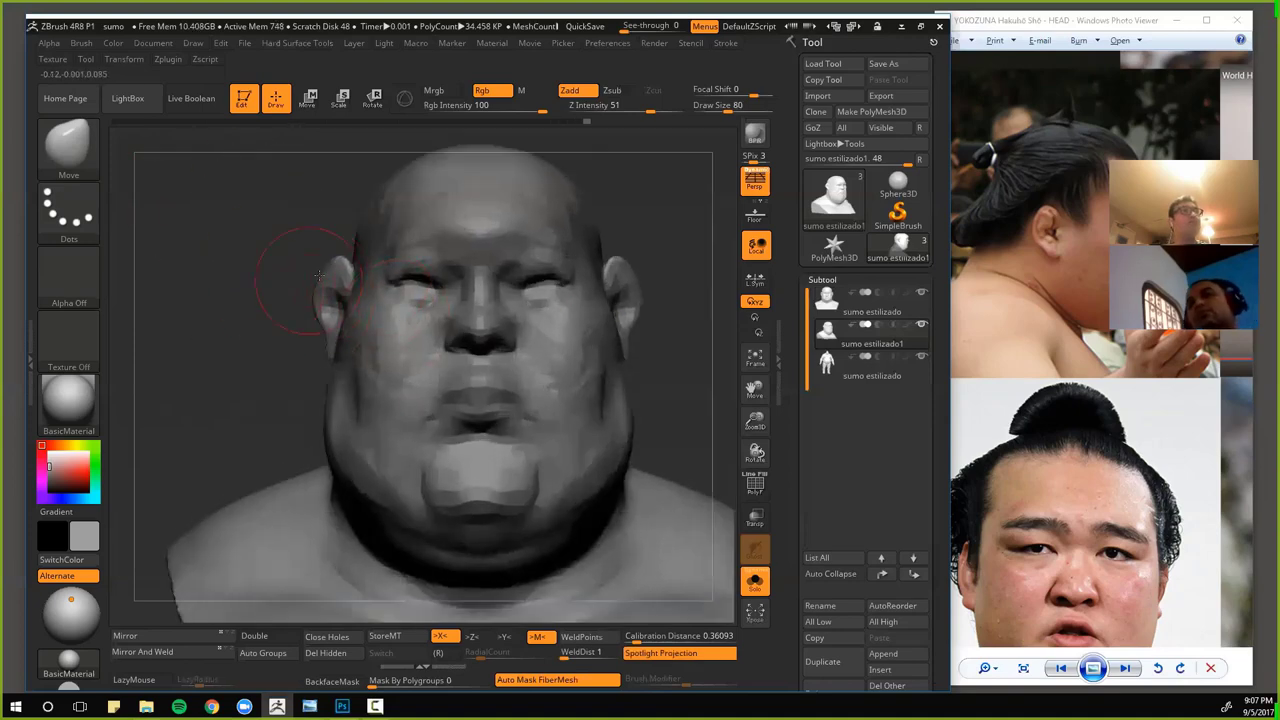
key(space)
key(space)
drag(351, 298, 411, 294)
key(space)
key(ctrl+shift)
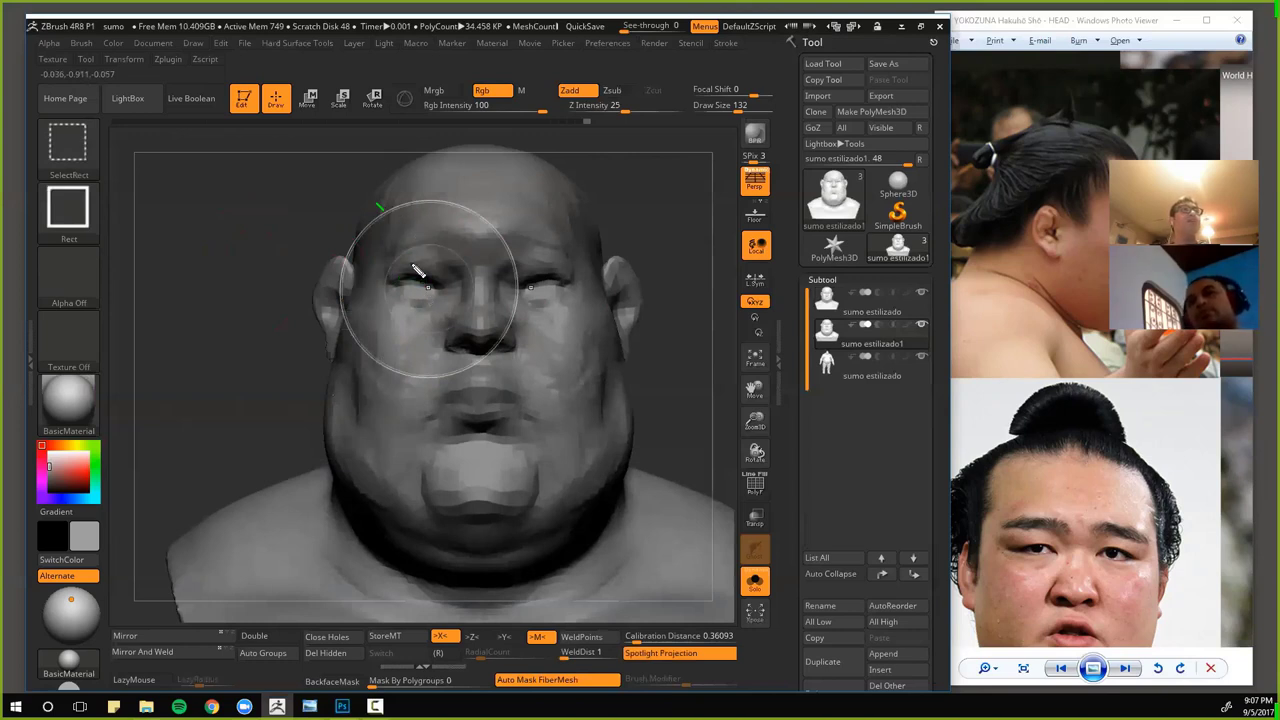
ctrl+shift+drag(353, 311, 416, 226)
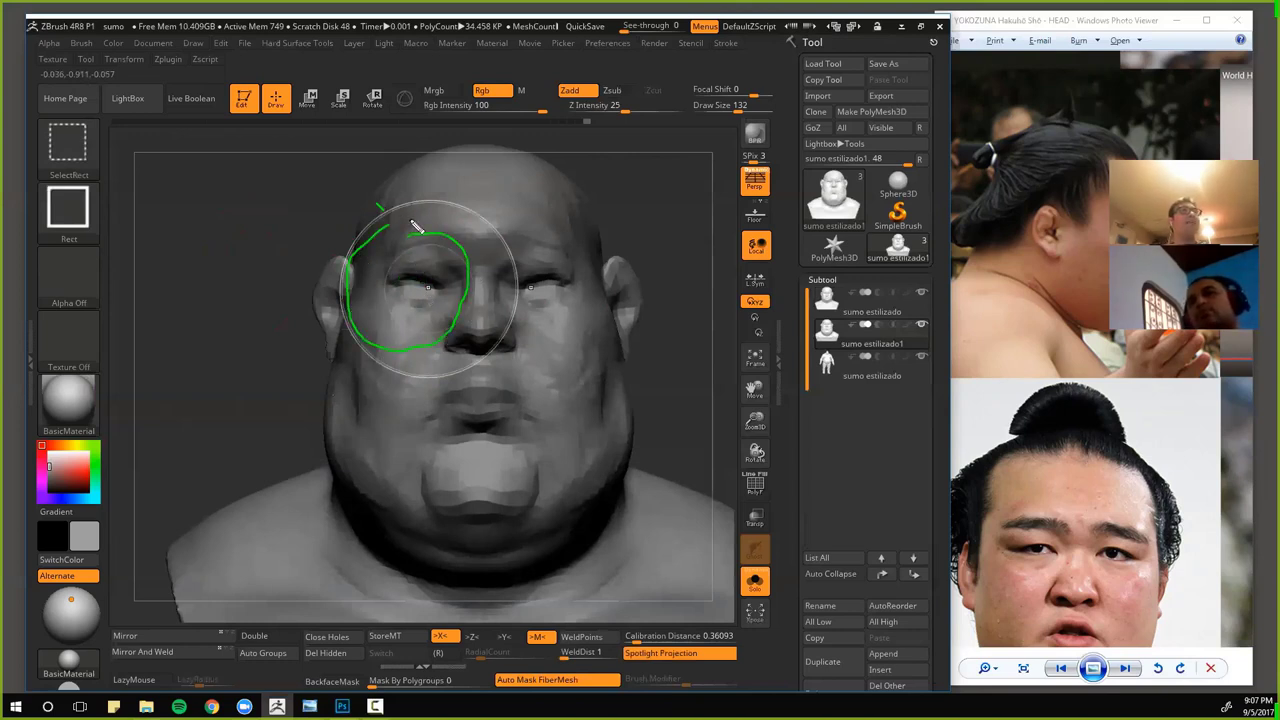
mouse_move(382, 371)
mouse_down()
mouse_move(378, 213)
mouse_move(438, 353)
mouse_up()
key(Escape)
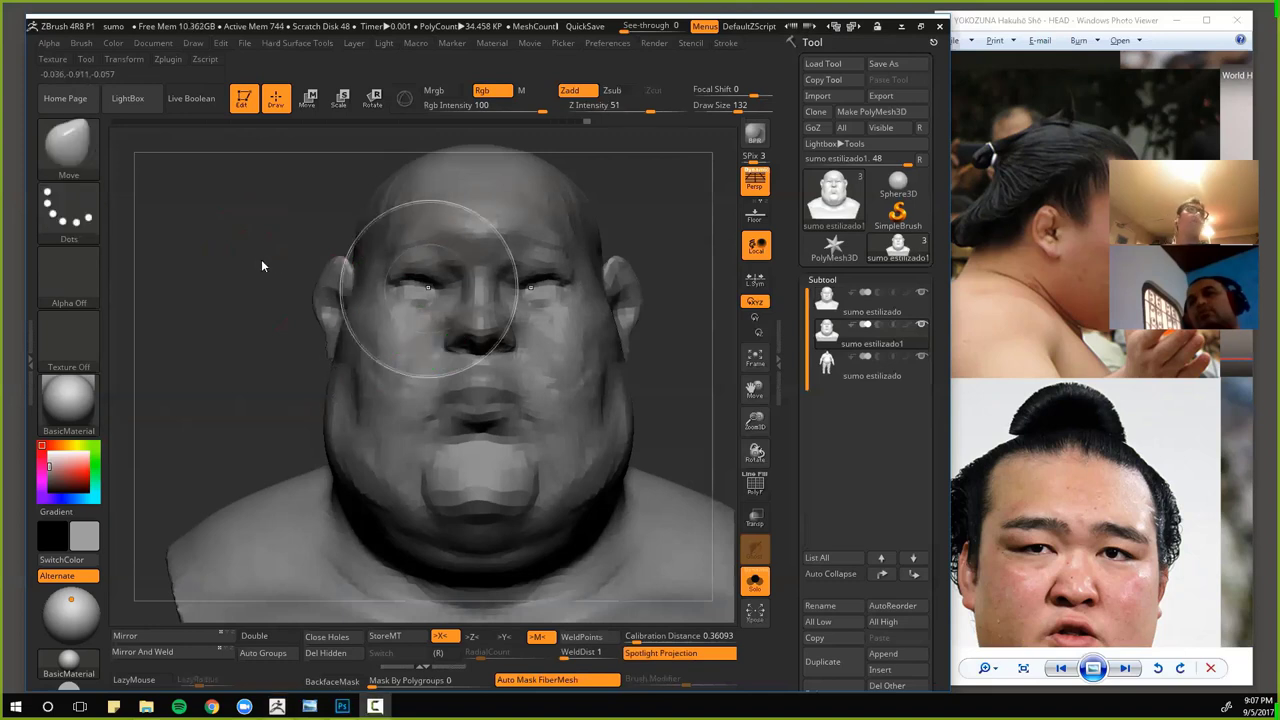
- Define the cheekbone and the side of the face beside the eye with the DamStandard brush at draw size 77
mouse_move(261, 259)
mouse_down()
mouse_move(229, 272)
mouse_move(246, 271)
mouse_move(125, 129)
mouse_up()
mouse_move(212, 320)
mouse_down()
mouse_move(237, 323)
mouse_move(251, 286)
mouse_move(246, 320)
mouse_move(220, 326)
mouse_move(300, 414)
mouse_up()
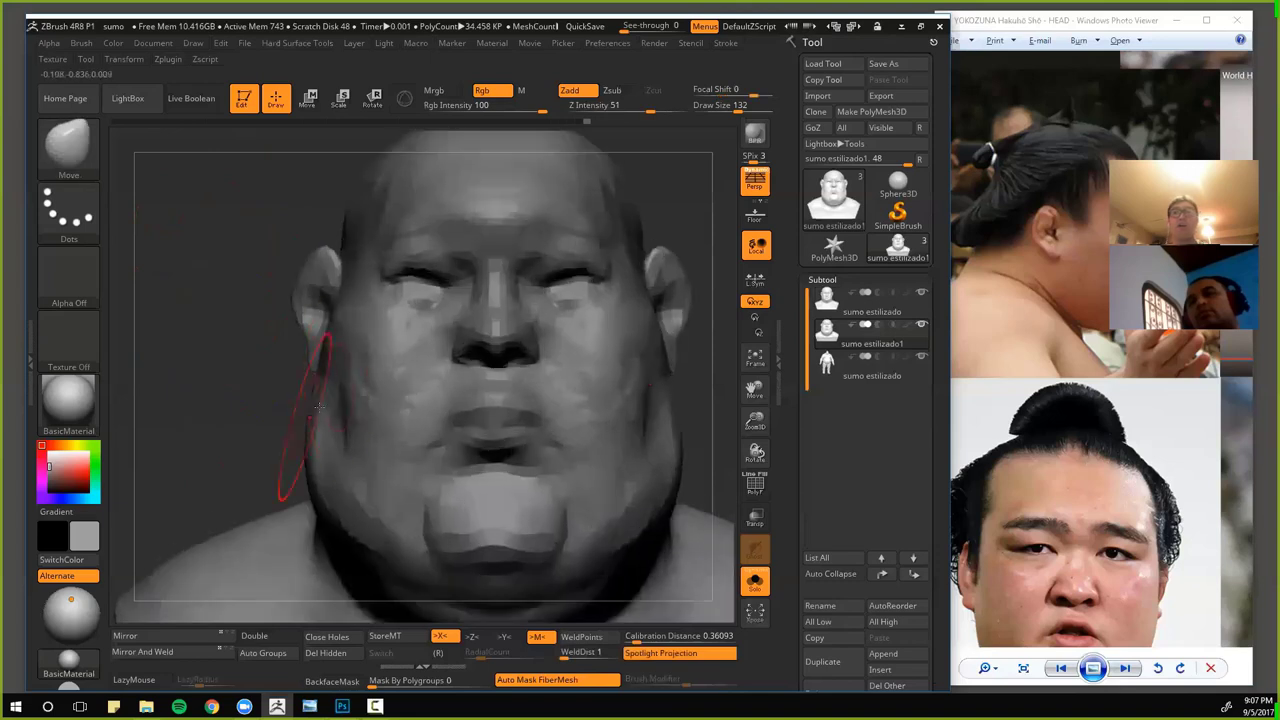
key(b)
key(c)
key(b)
key(b)
key(d)
key(s)
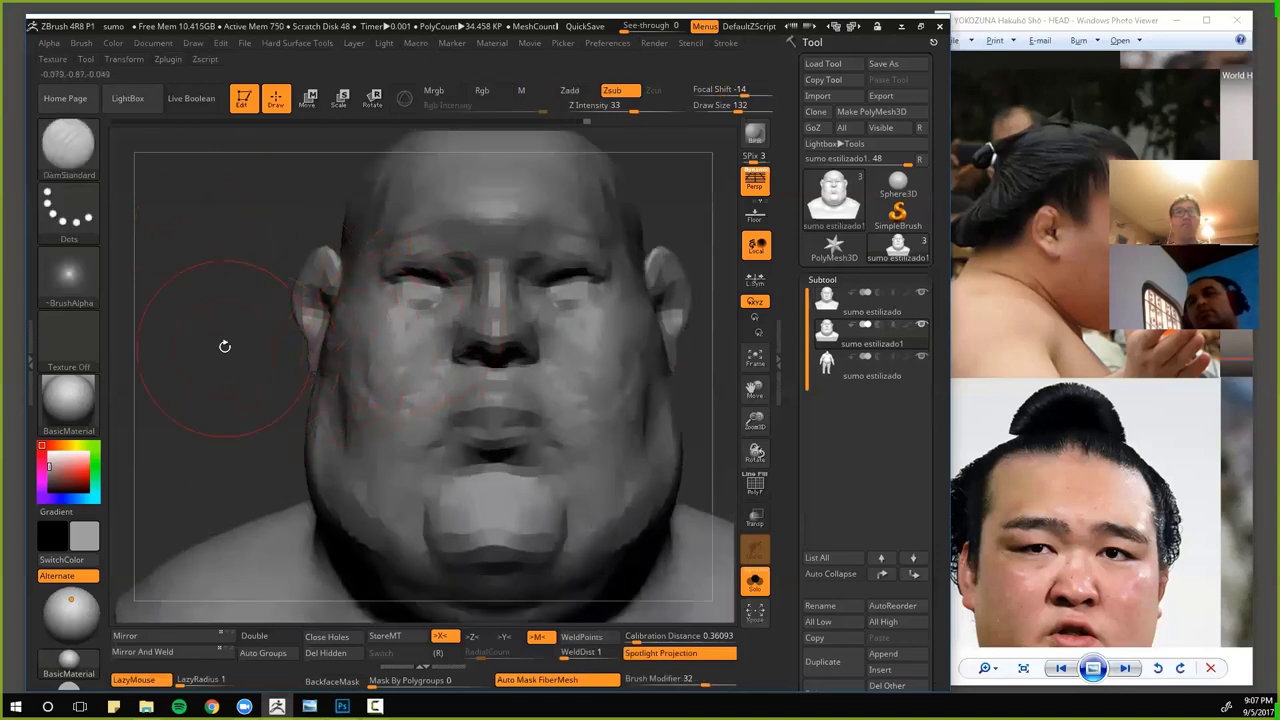
alt+drag(214, 346, 205, 290)
key(s)
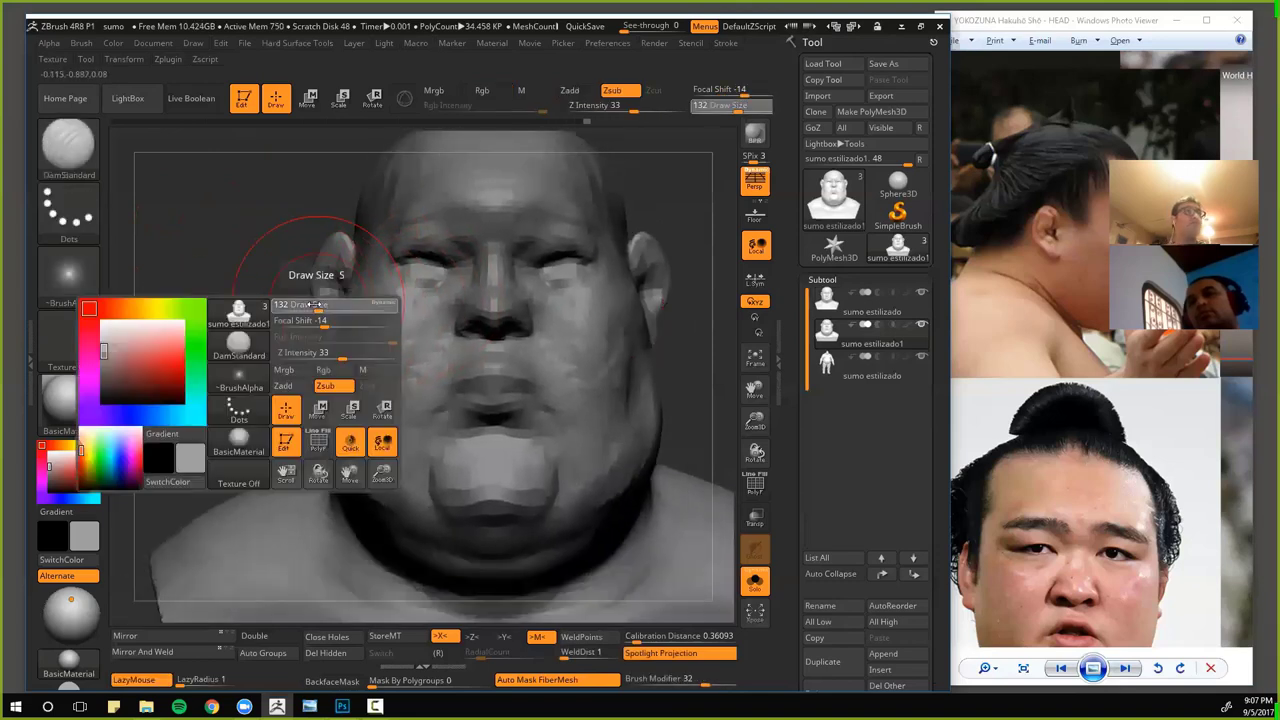
drag(320, 304, 290, 304)
drag(219, 280, 424, 307)
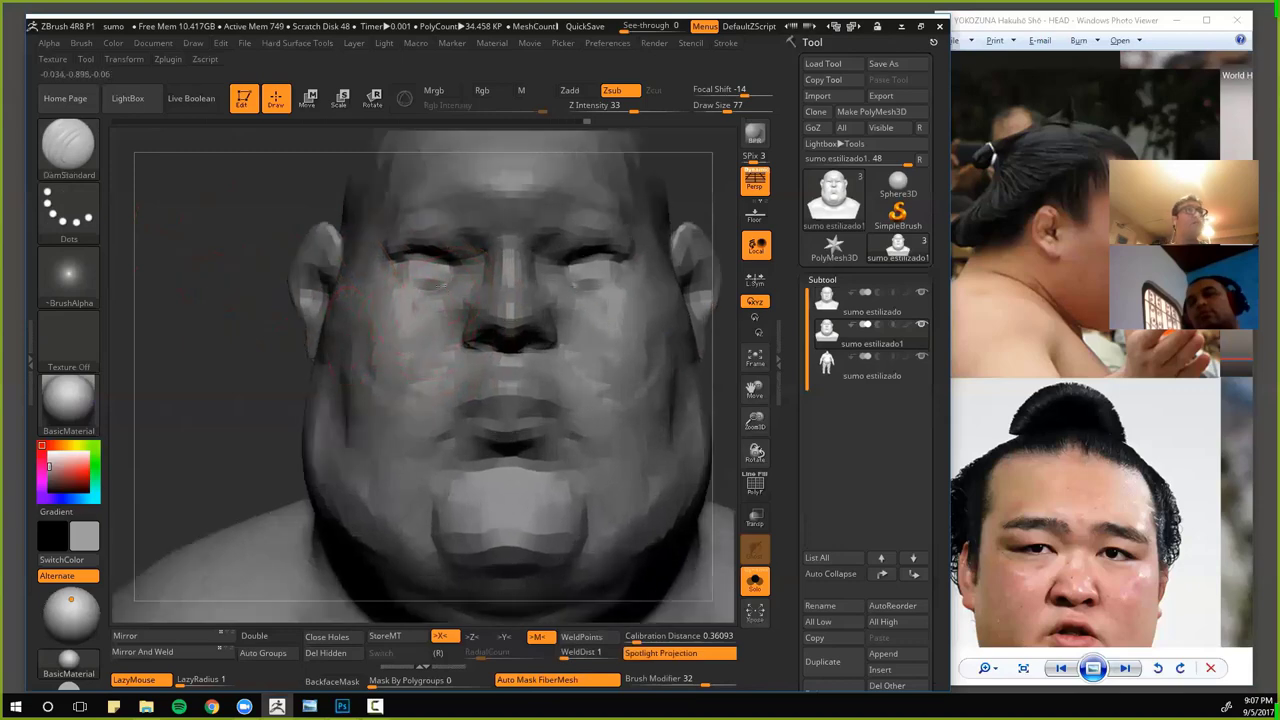
drag(229, 357, 367, 347)
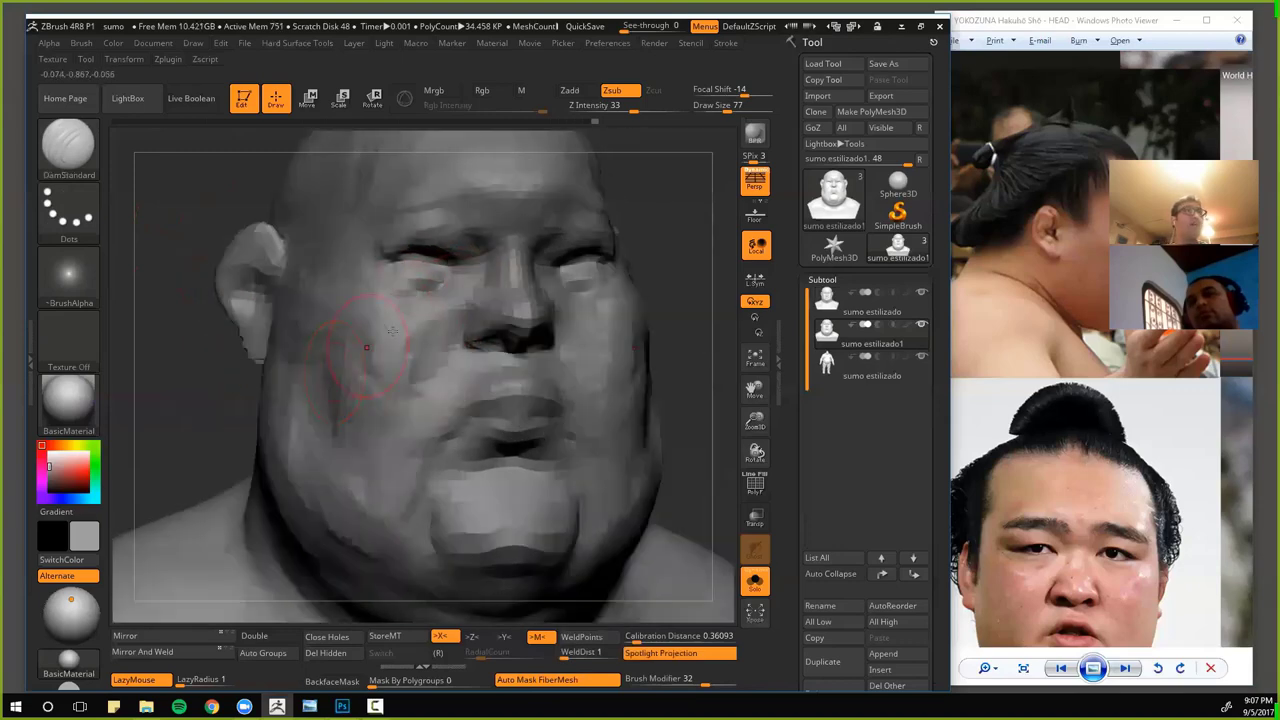
drag(190, 395, 339, 338)
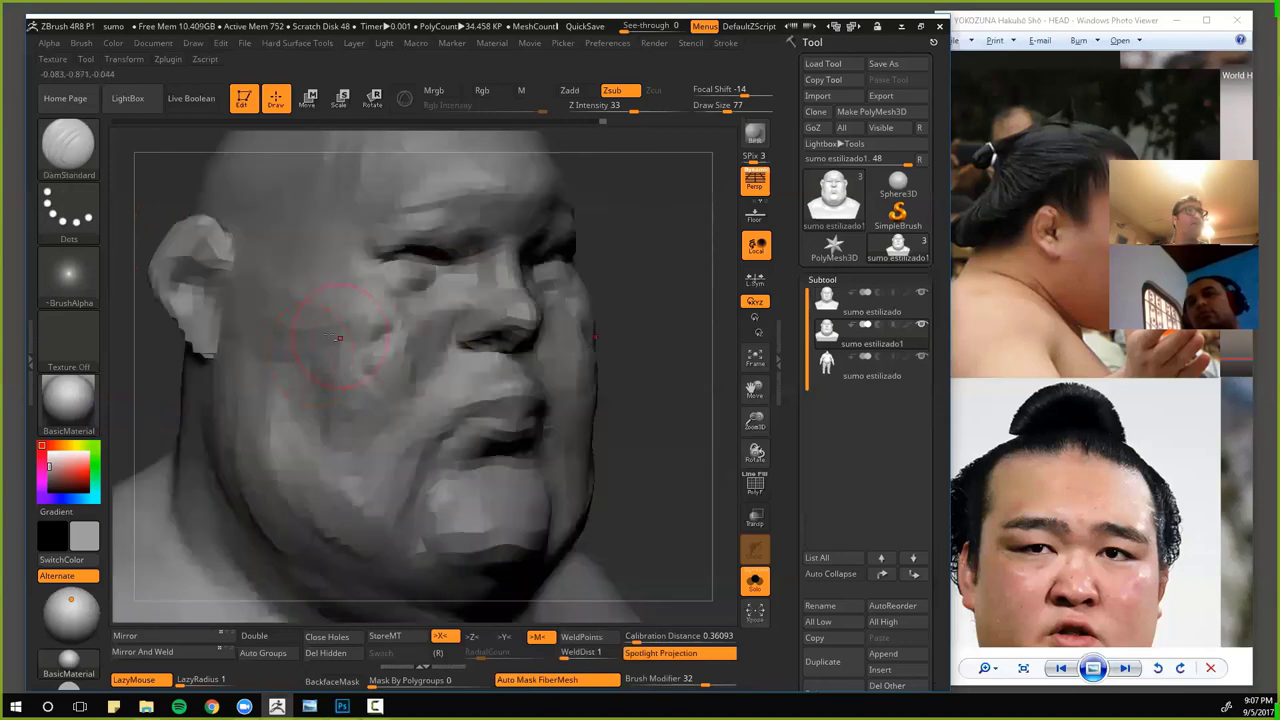
drag(694, 269, 385, 258)
drag(195, 341, 315, 308)
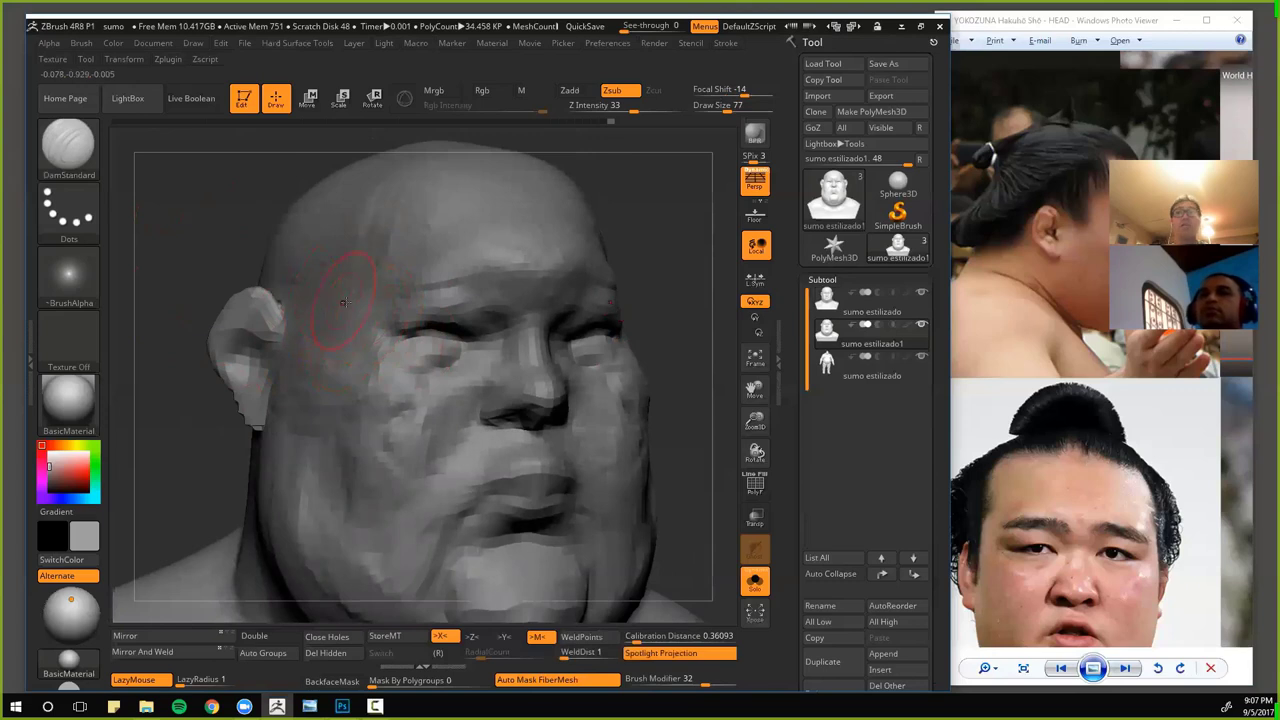
- Build up the brow and eye area with the ClayBuildup brush and smooth it, checking the side profile
key(b)
key(c)
key(b)
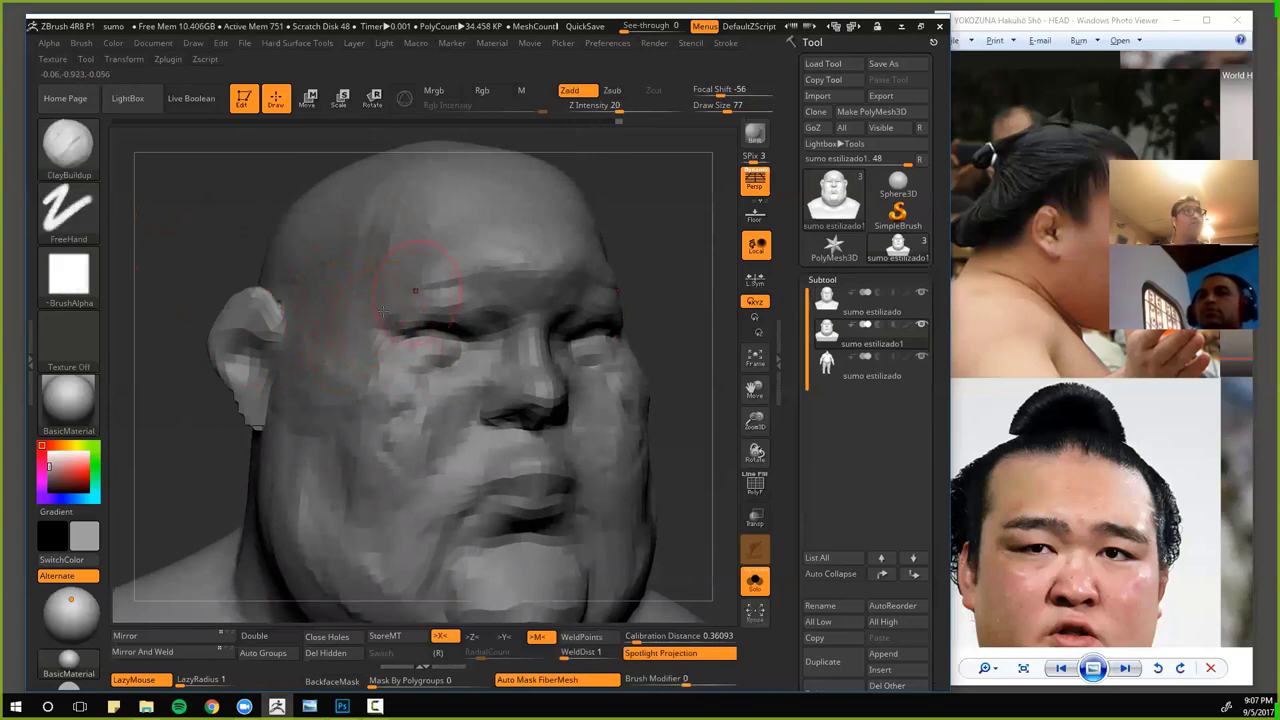
shift+drag(195, 302, 150, 300)
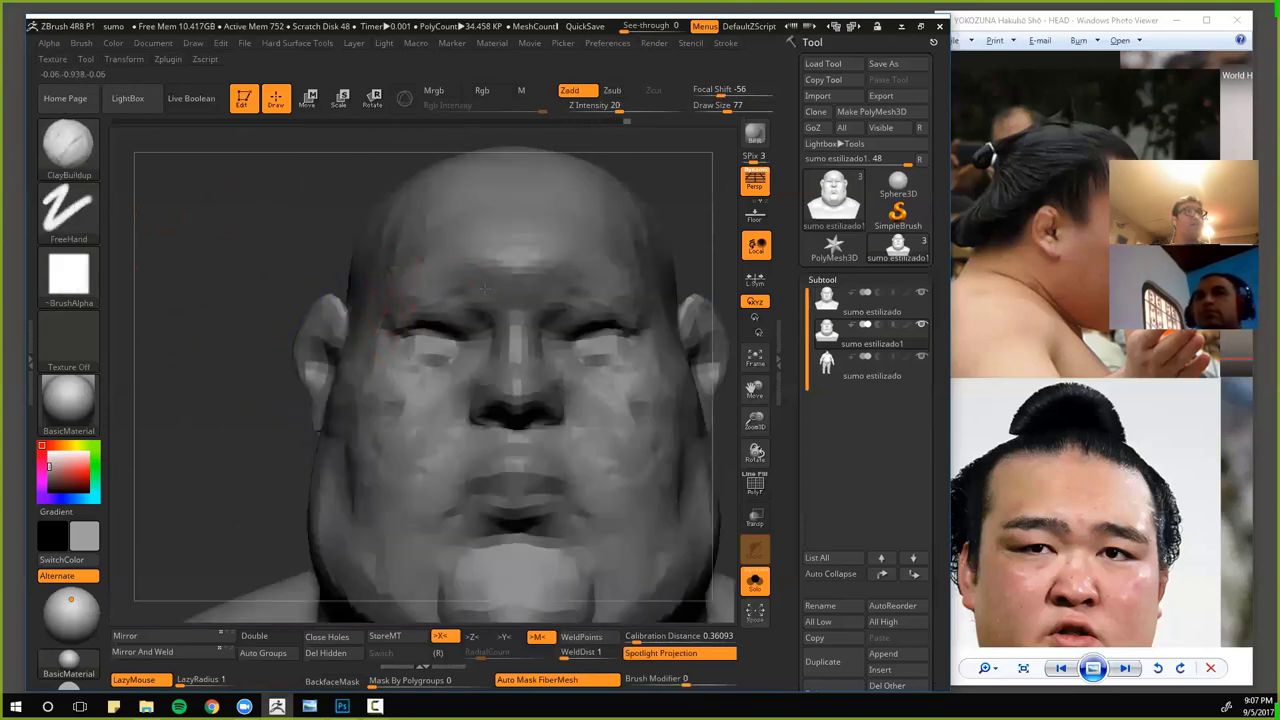
mouse_move(251, 314)
alt+mouse_down()
mouse_move(231, 320)
mouse_move(240, 235)
mouse_move(400, 330)
alt+mouse_up()
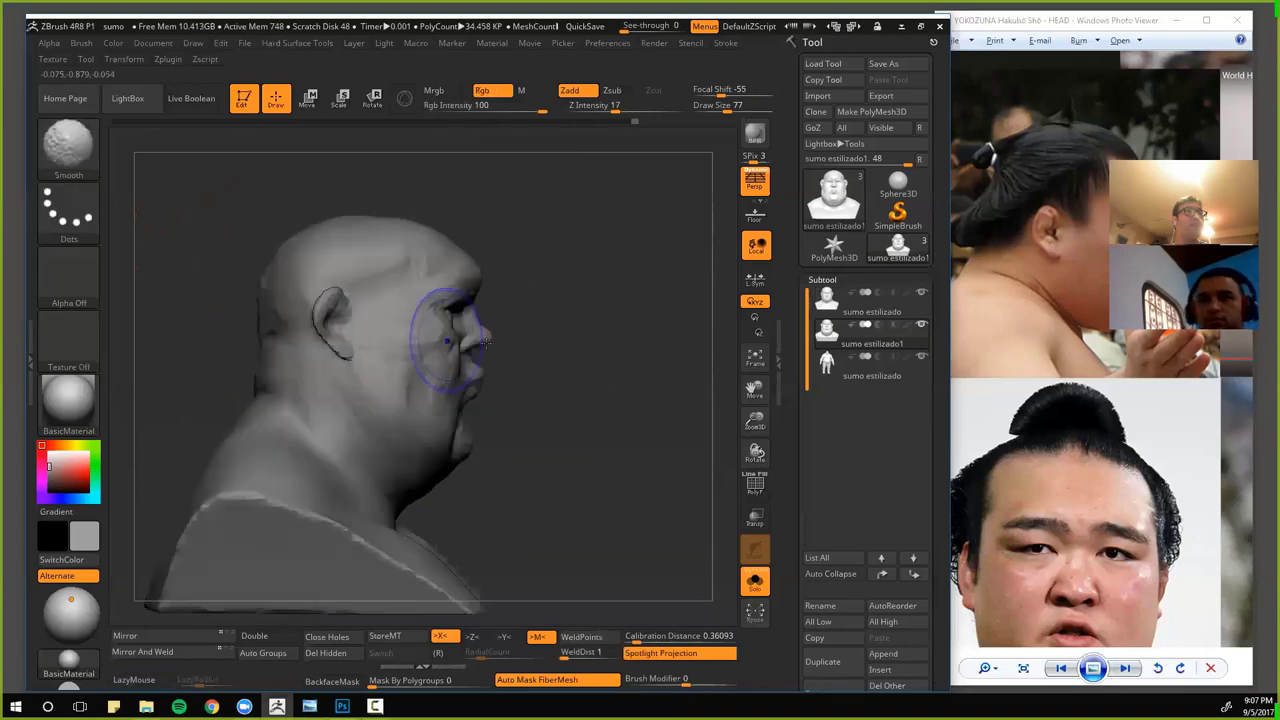
alt+drag(485, 342, 456, 337)
mouse_move(591, 355)
shift+mouse_down()
mouse_move(247, 342)
mouse_move(251, 354)
mouse_move(270, 325)
mouse_move(430, 308)
shift+mouse_up()
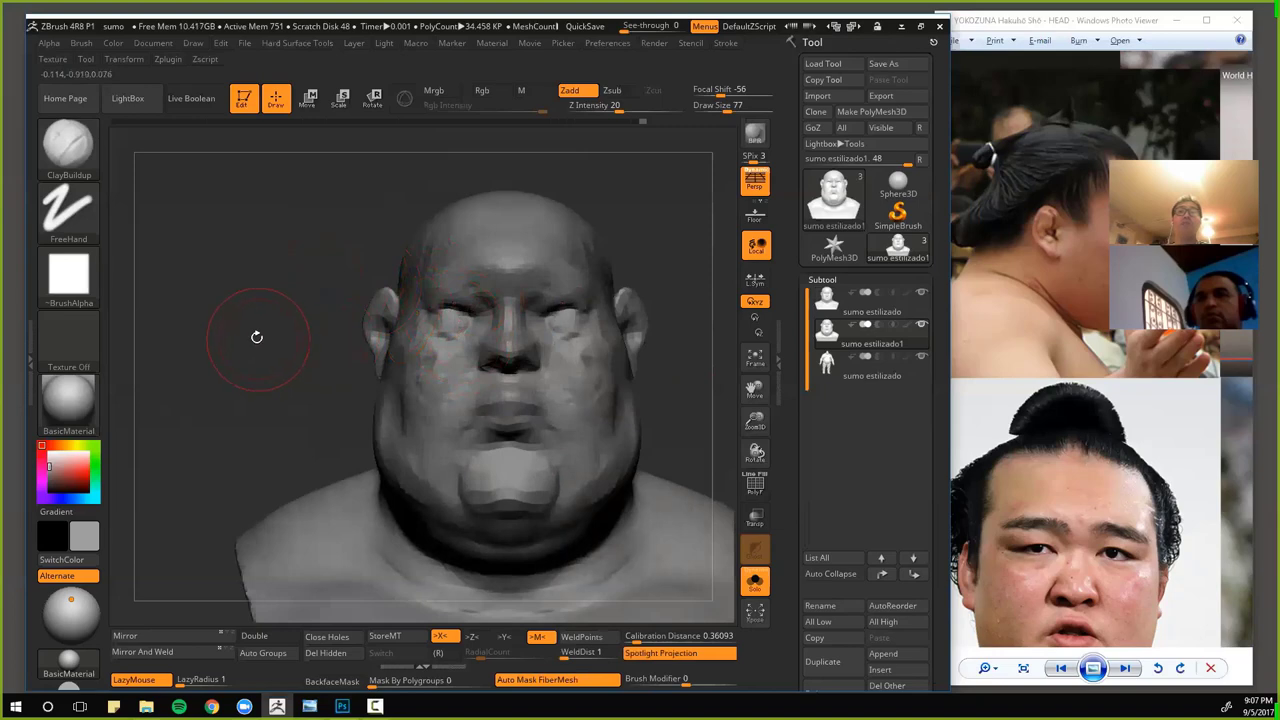
- Add volume under the eyes and across the cheekbones with the ClayBuildup brush, from front and three-quarter views
drag(257, 337, 407, 366)
drag(327, 394, 432, 349)
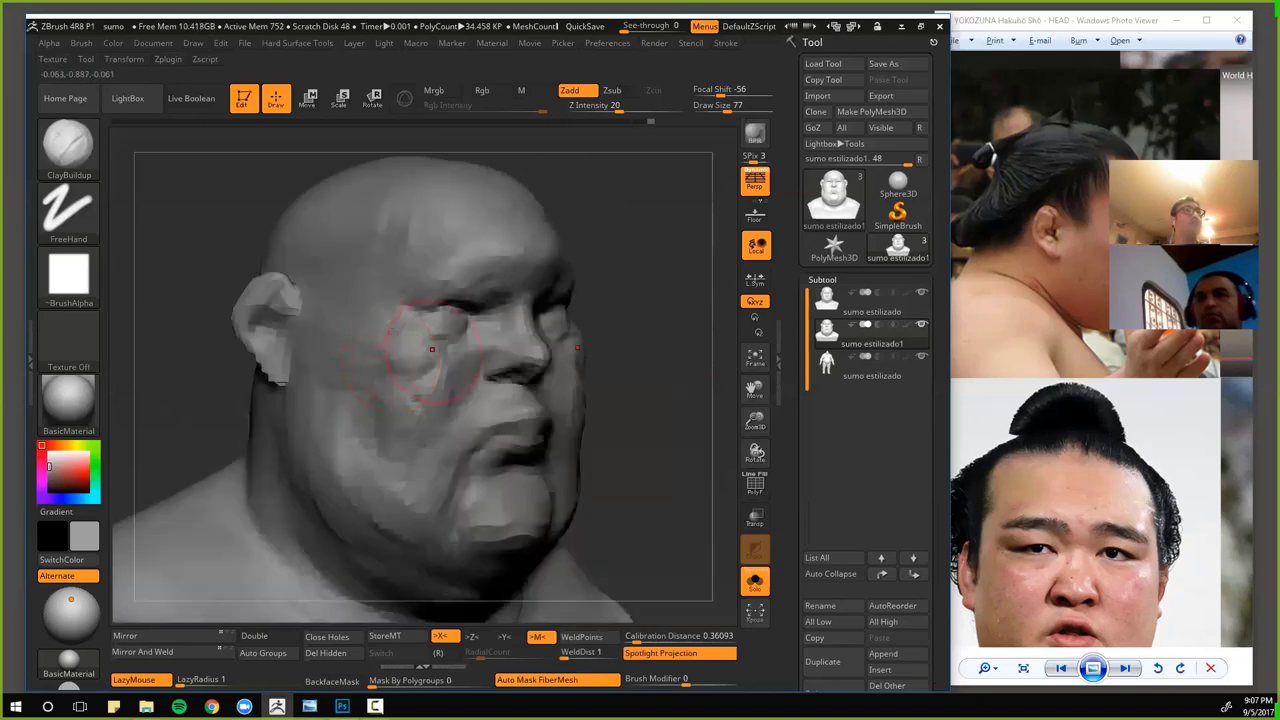
drag(654, 372, 500, 358)
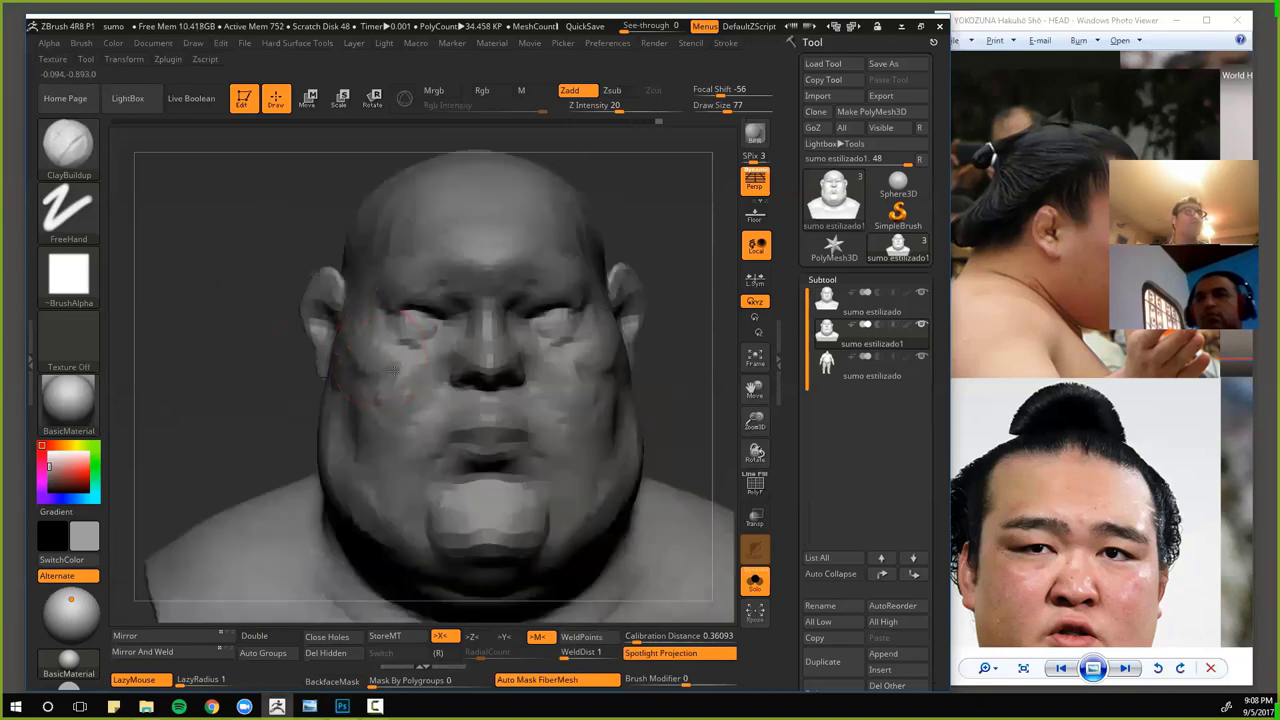
mouse_move(270, 362)
mouse_down()
mouse_move(390, 362)
mouse_move(404, 390)
mouse_up()
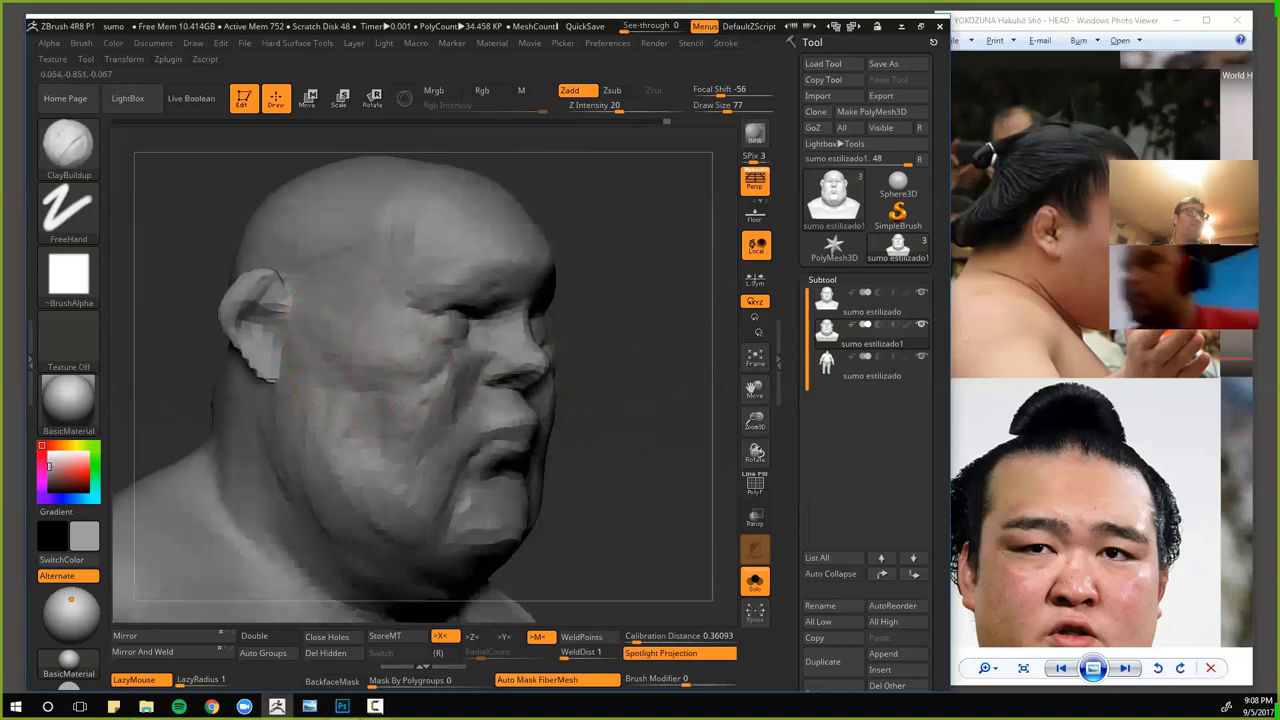
drag(612, 396, 550, 400)
- Build up the temples and the sides of the forehead with the ClayBuildup brush
drag(453, 405, 357, 323)
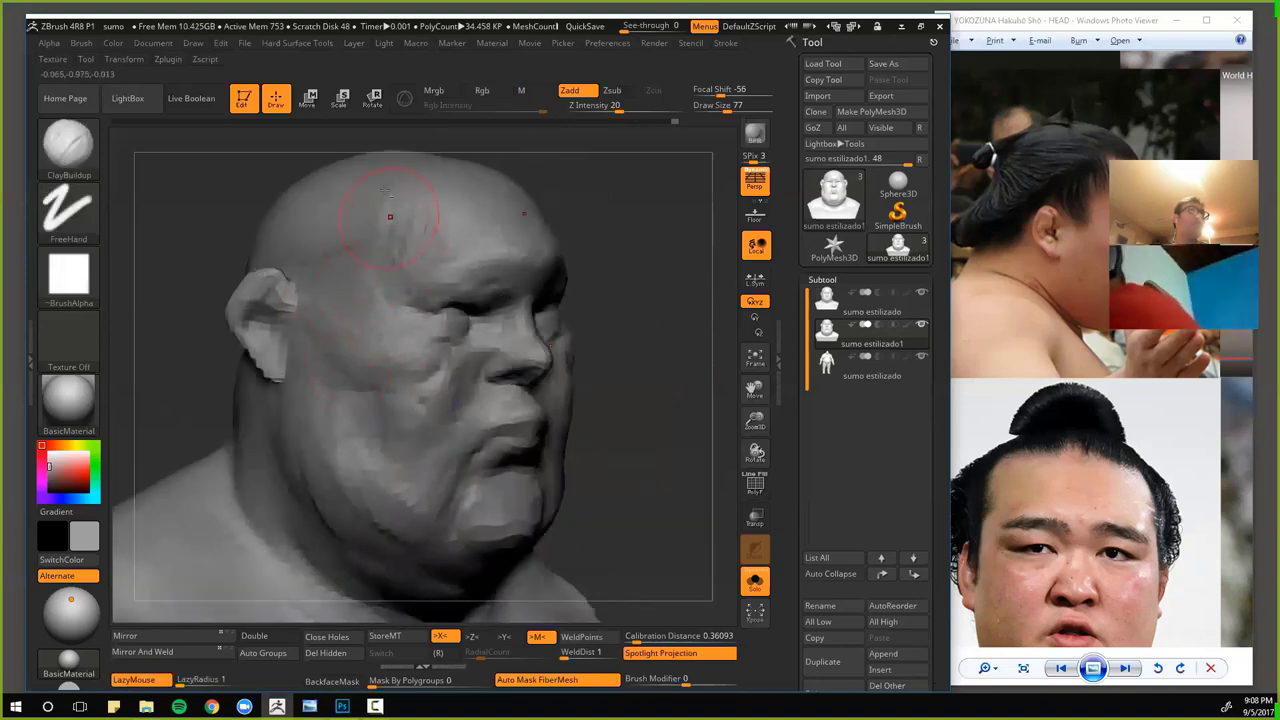
drag(359, 267, 415, 235)
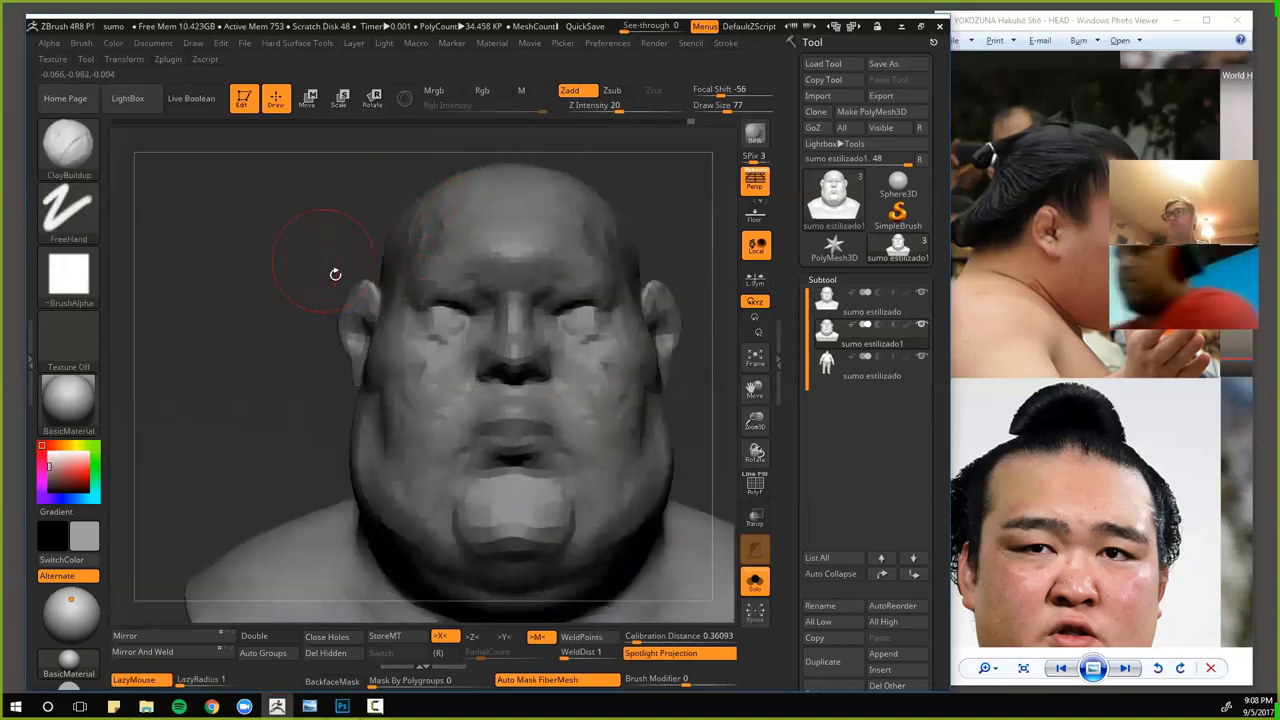
drag(245, 309, 252, 262)
- Fill out the cheeks between the nose and the jowls with the ClayBuildup brush
drag(443, 384, 430, 408)
drag(262, 378, 400, 366)
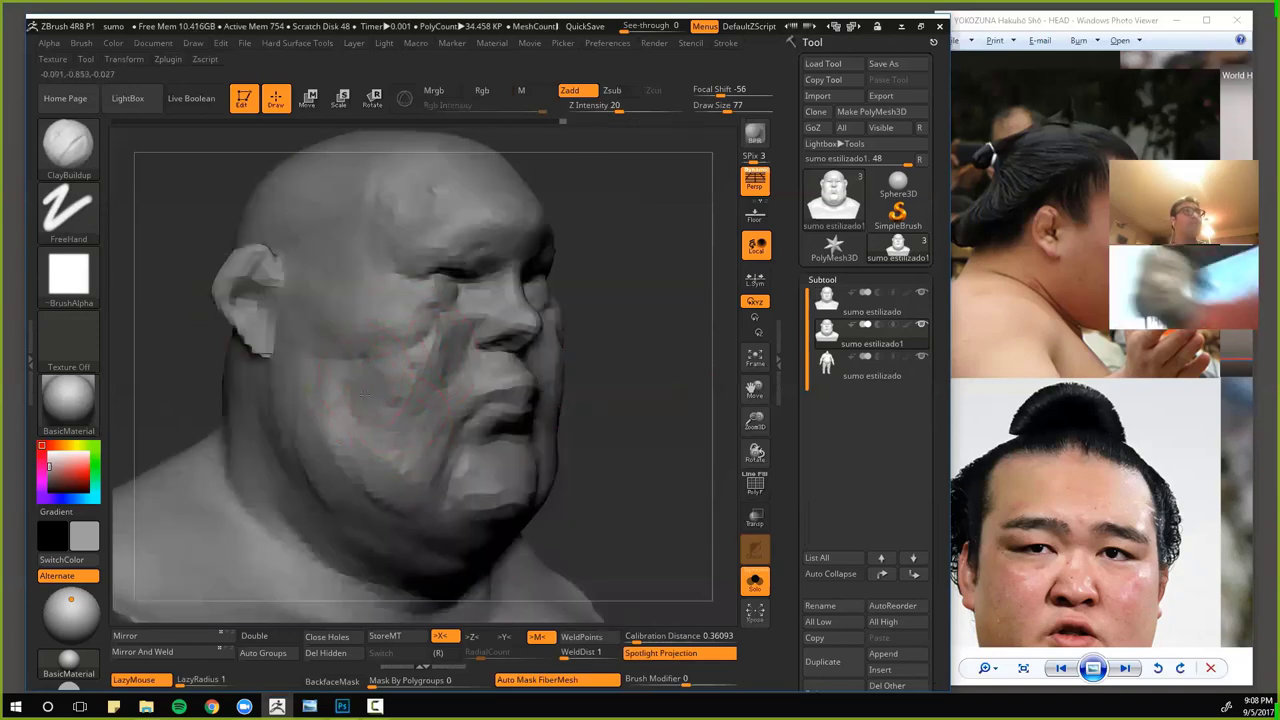
shift+drag(208, 400, 240, 440)
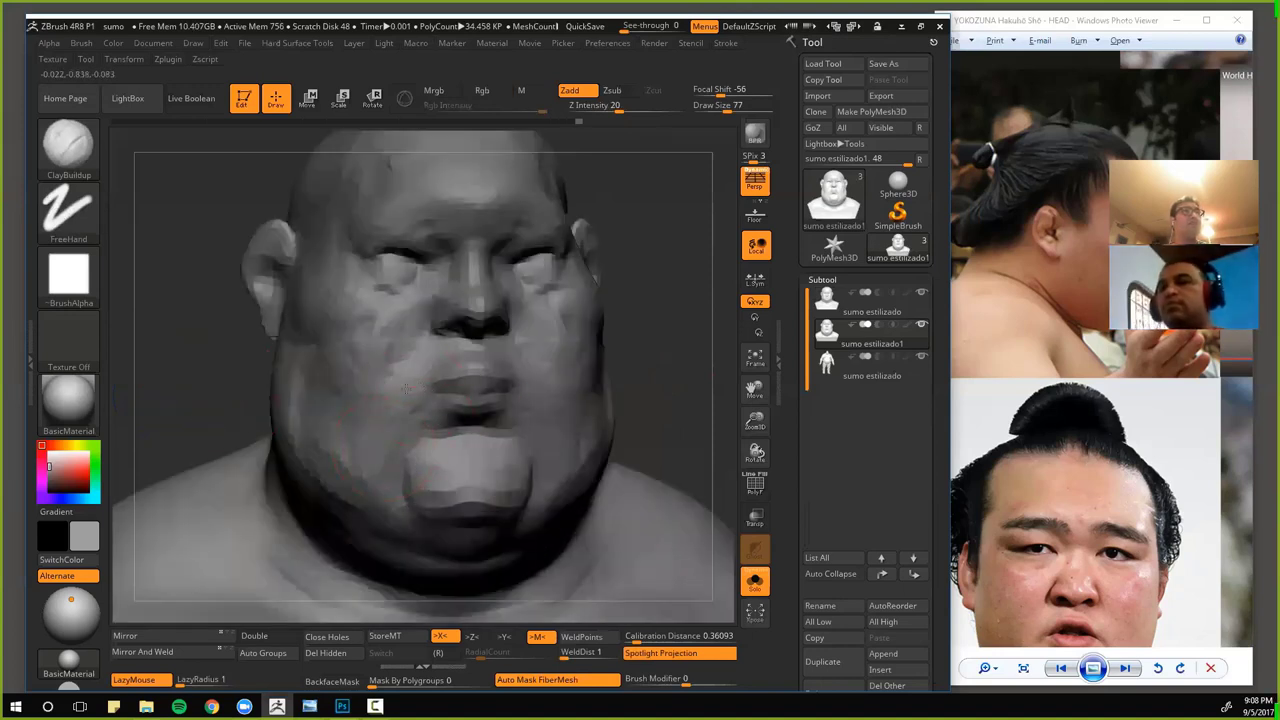
- Build up the lips and the area around the mouth with the ClayBuildup brush
mouse_move(437, 411)
mouse_down()
mouse_move(474, 404)
mouse_move(450, 421)
mouse_move(475, 418)
mouse_up()
drag(450, 392, 474, 388)
drag(208, 420, 429, 414)
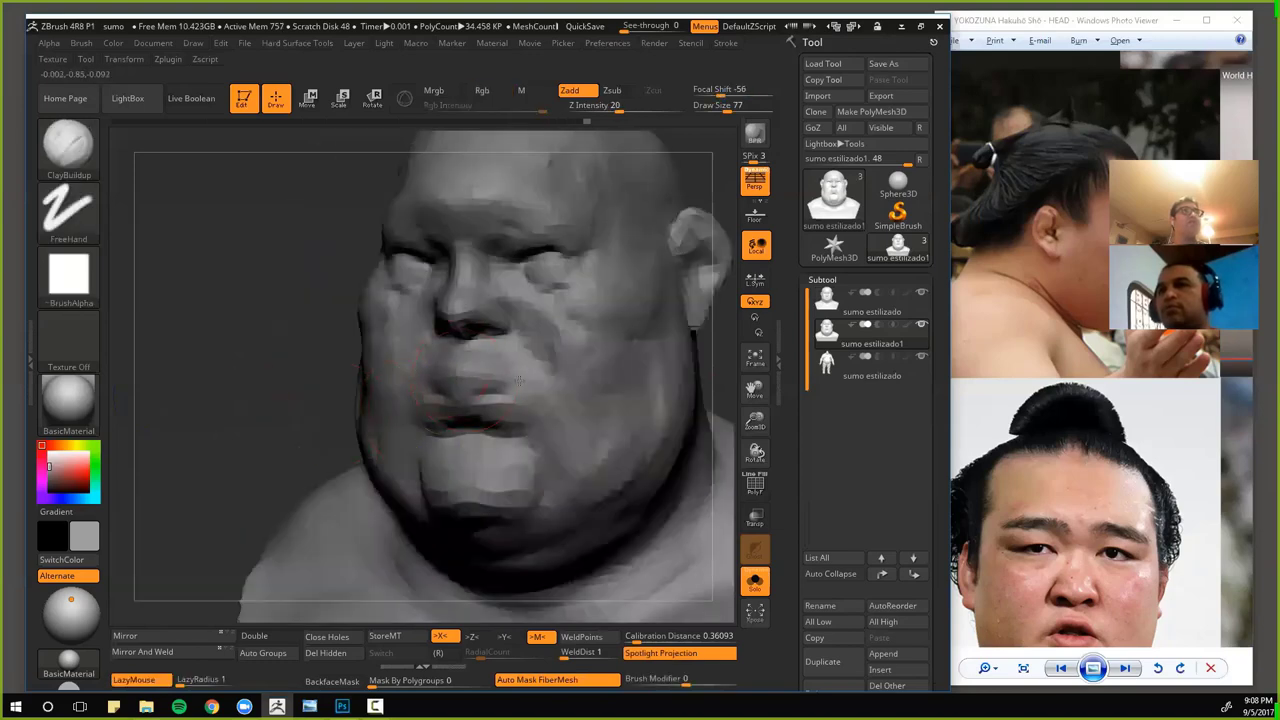
drag(220, 420, 350, 428)
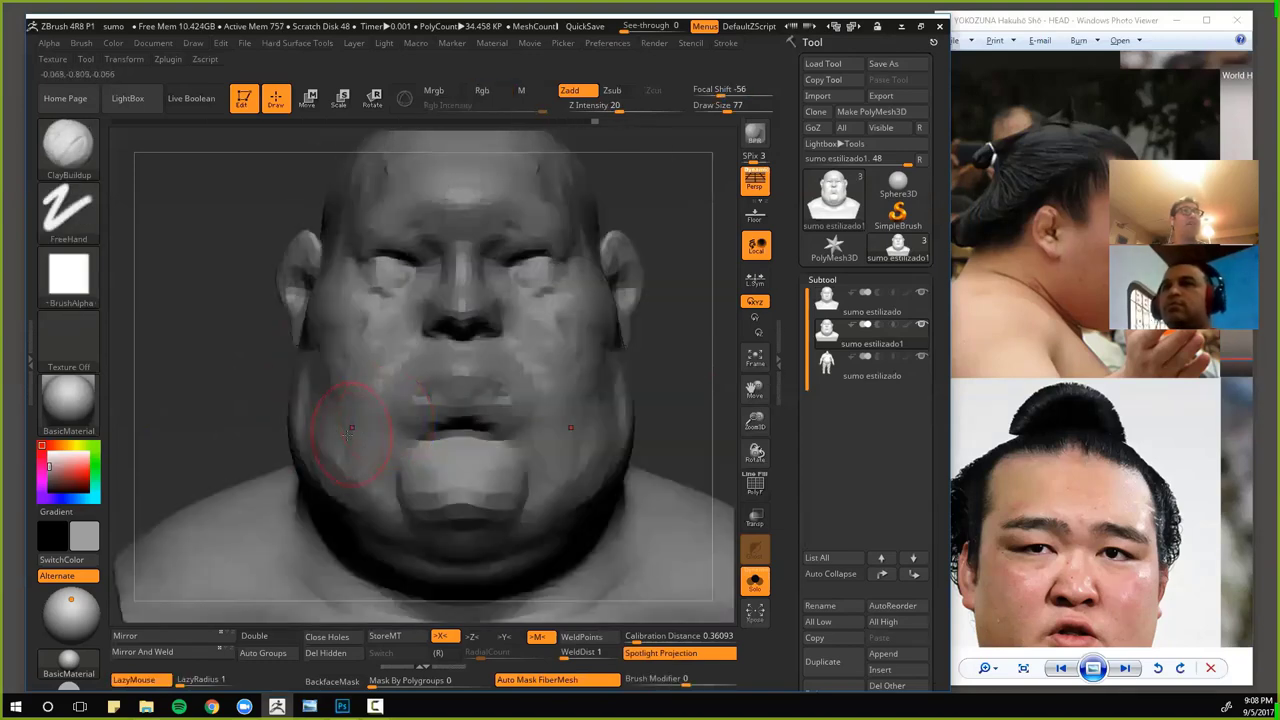
mouse_move(243, 368)
mouse_down()
mouse_move(294, 400)
mouse_move(443, 429)
mouse_move(504, 390)
mouse_move(554, 410)
mouse_up()
- Carve the line between the lips and the mouth corners with the DamStandard brush, from both three-quarter views
key(b)
key(d)
key(s)
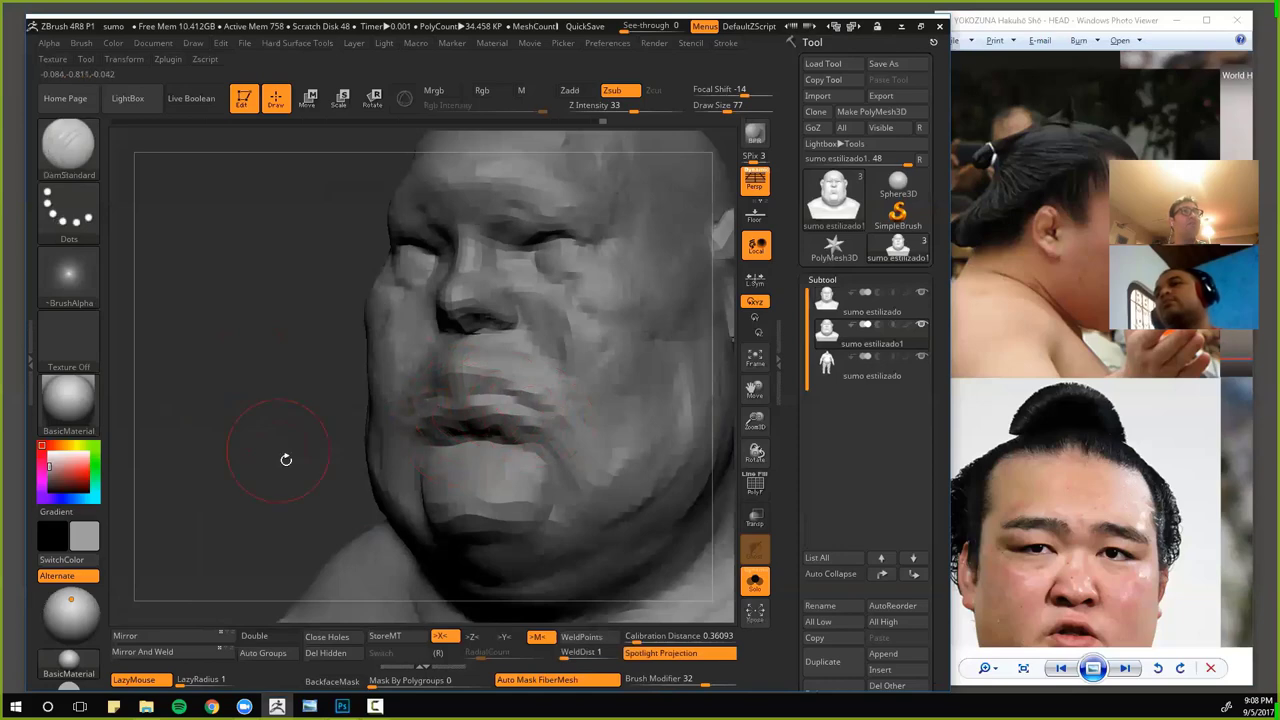
drag(286, 459, 430, 410)
drag(208, 420, 325, 425)
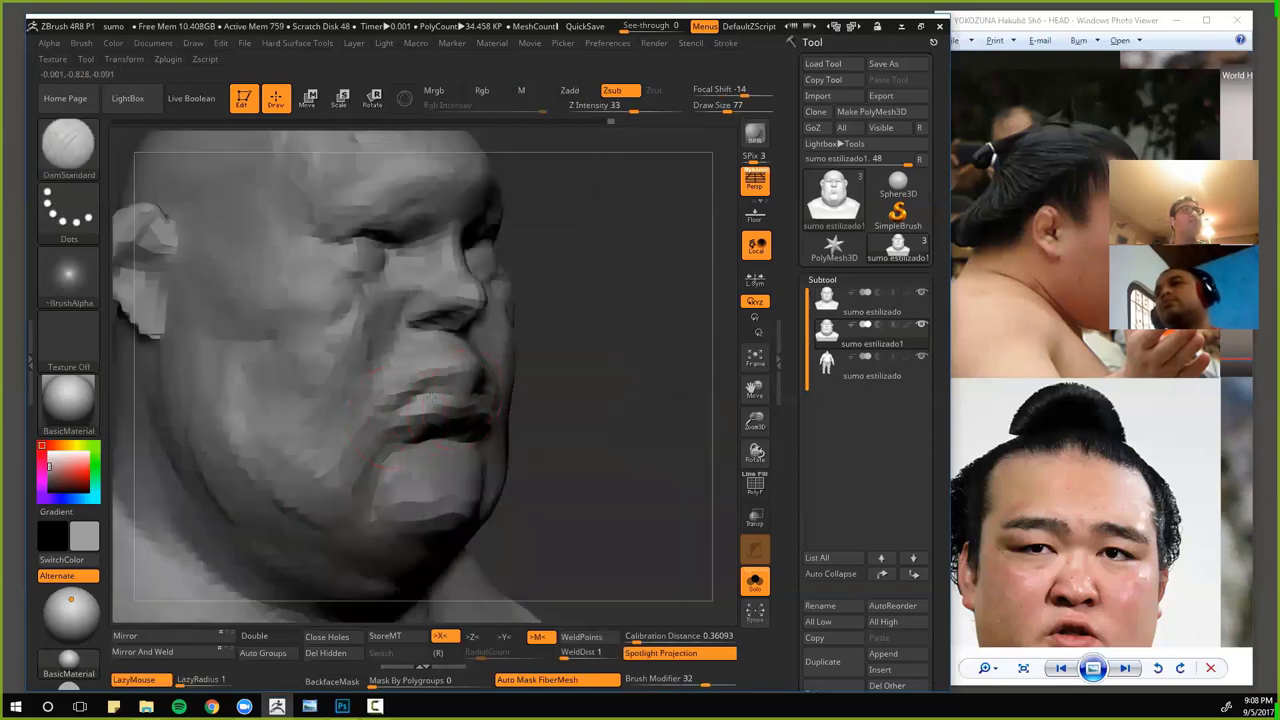
drag(474, 384, 438, 394)
shift+drag(592, 443, 470, 432)
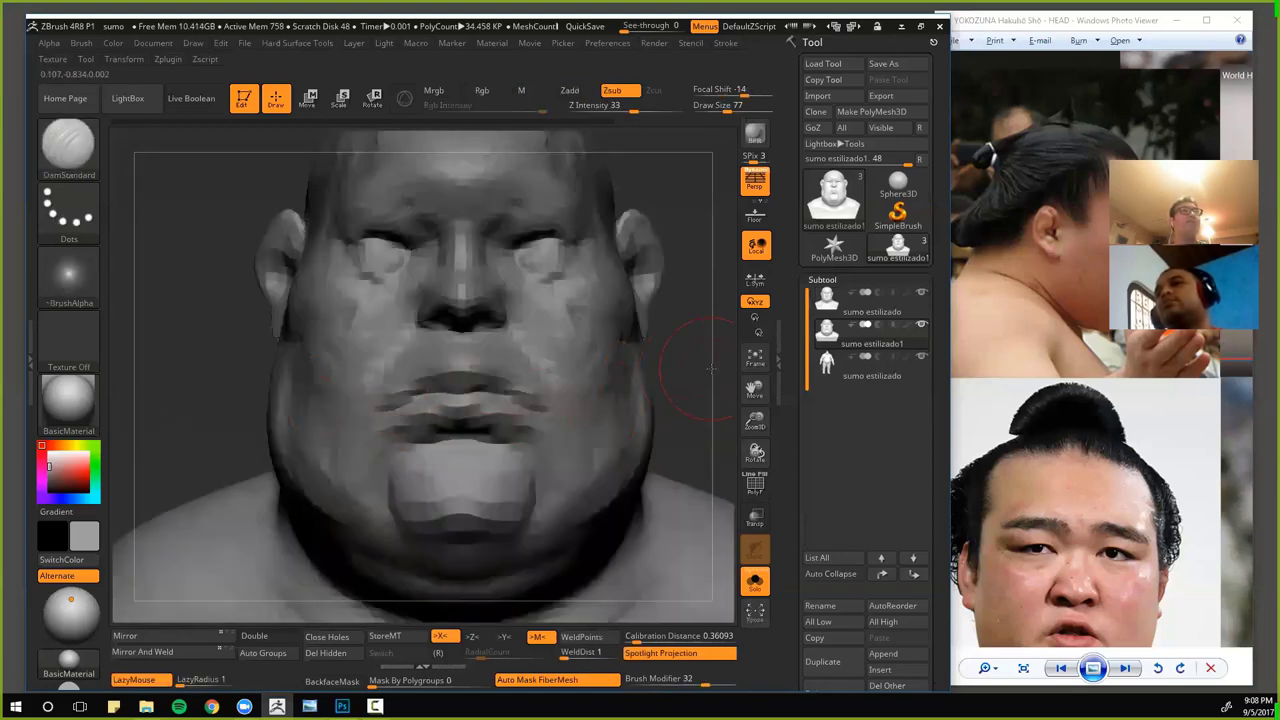
- Refine the outlines of the upper and lower lips with the DamStandard brush, working mainly from the front
drag(710, 368, 425, 435)
mouse_move(340, 417)
mouse_down()
mouse_move(303, 429)
mouse_move(314, 426)
mouse_move(218, 403)
mouse_move(232, 445)
mouse_up()
drag(440, 430, 396, 435)
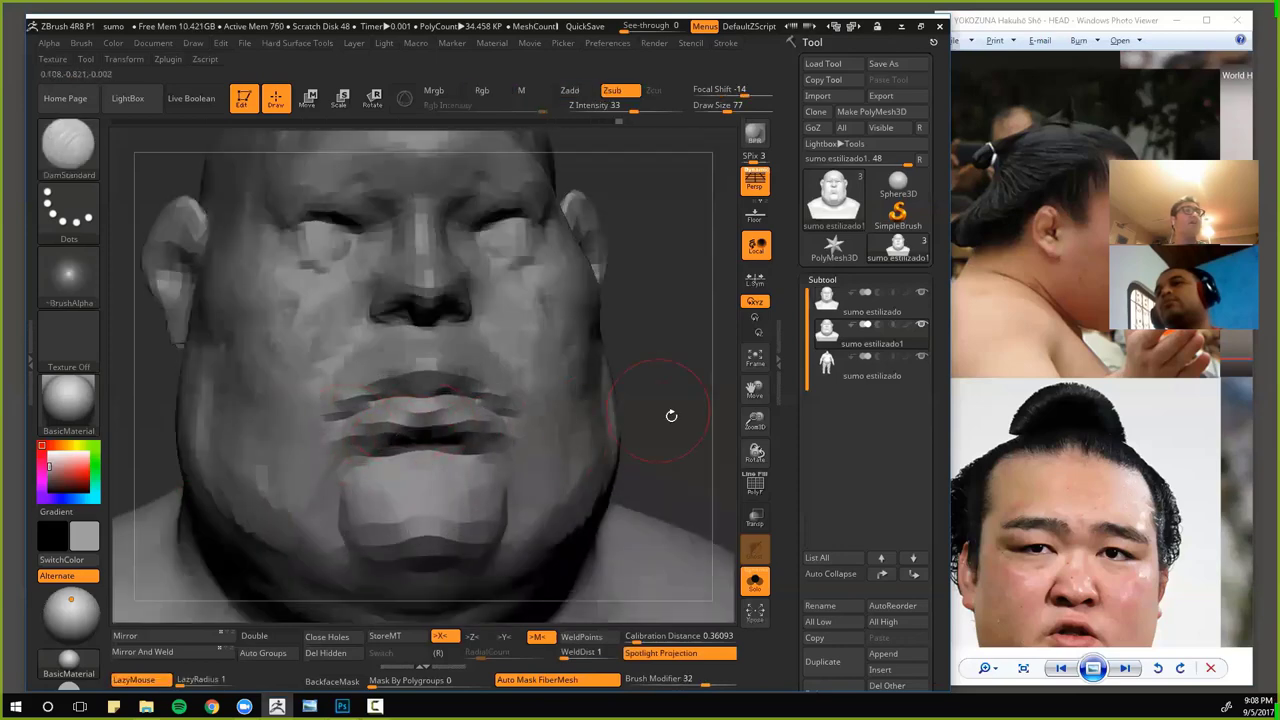
drag(671, 415, 443, 429)
shift+drag(653, 411, 570, 406)
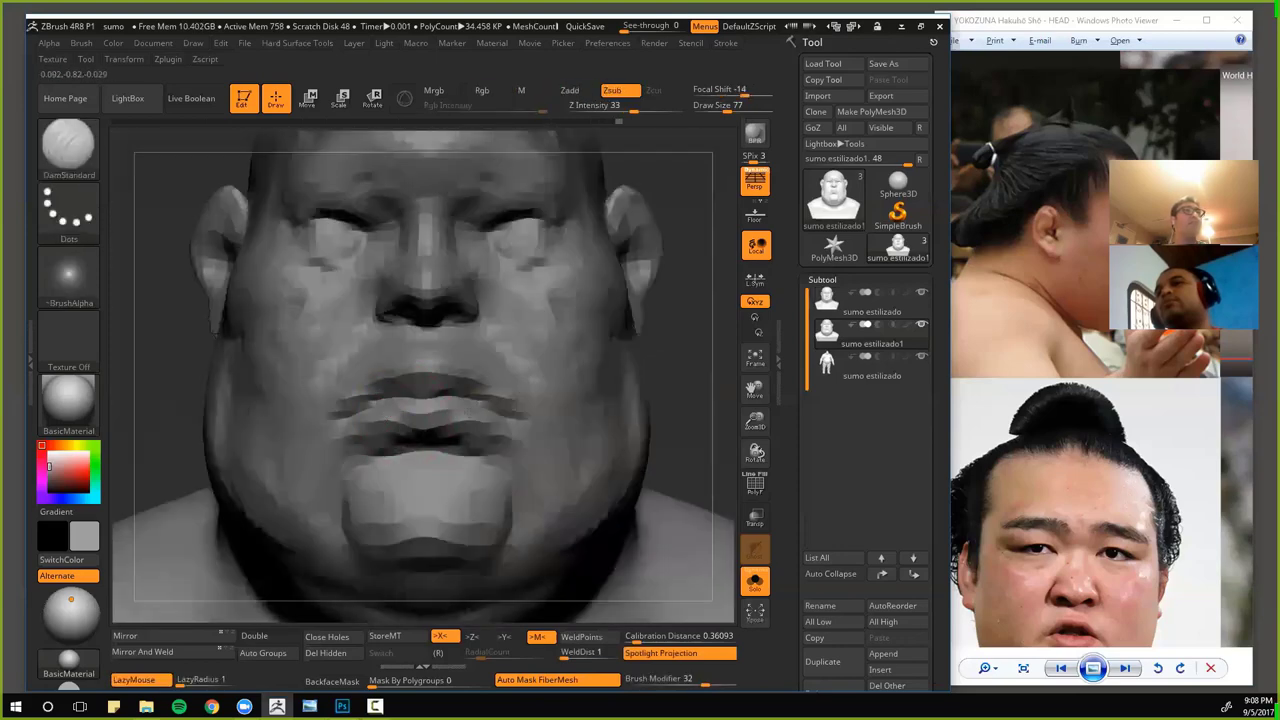
drag(357, 410, 343, 425)
- Reshape the lips and the area around the mouth with the Move brush, from the front and three-quarter views
mouse_move(172, 398)
alt+mouse_down()
mouse_move(237, 374)
mouse_move(240, 345)
alt+mouse_up()
key(b)
key(m)
key(v)
drag(358, 403, 358, 393)
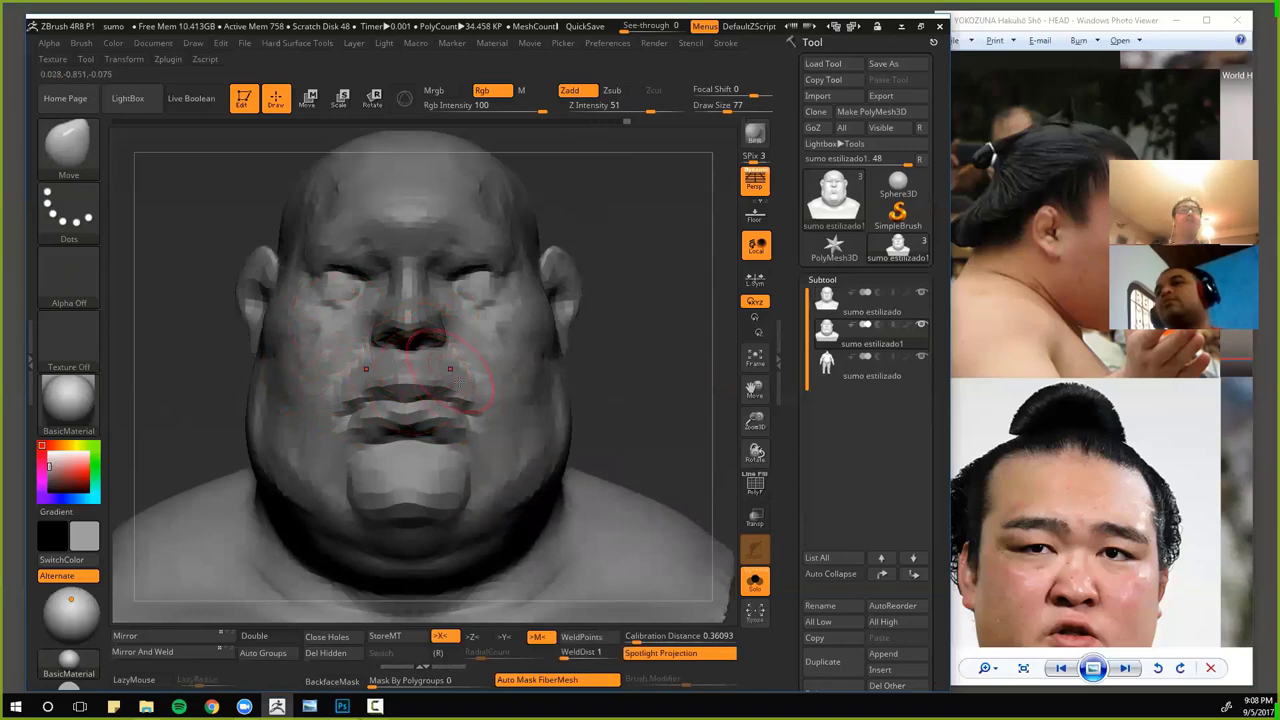
drag(606, 389, 600, 392)
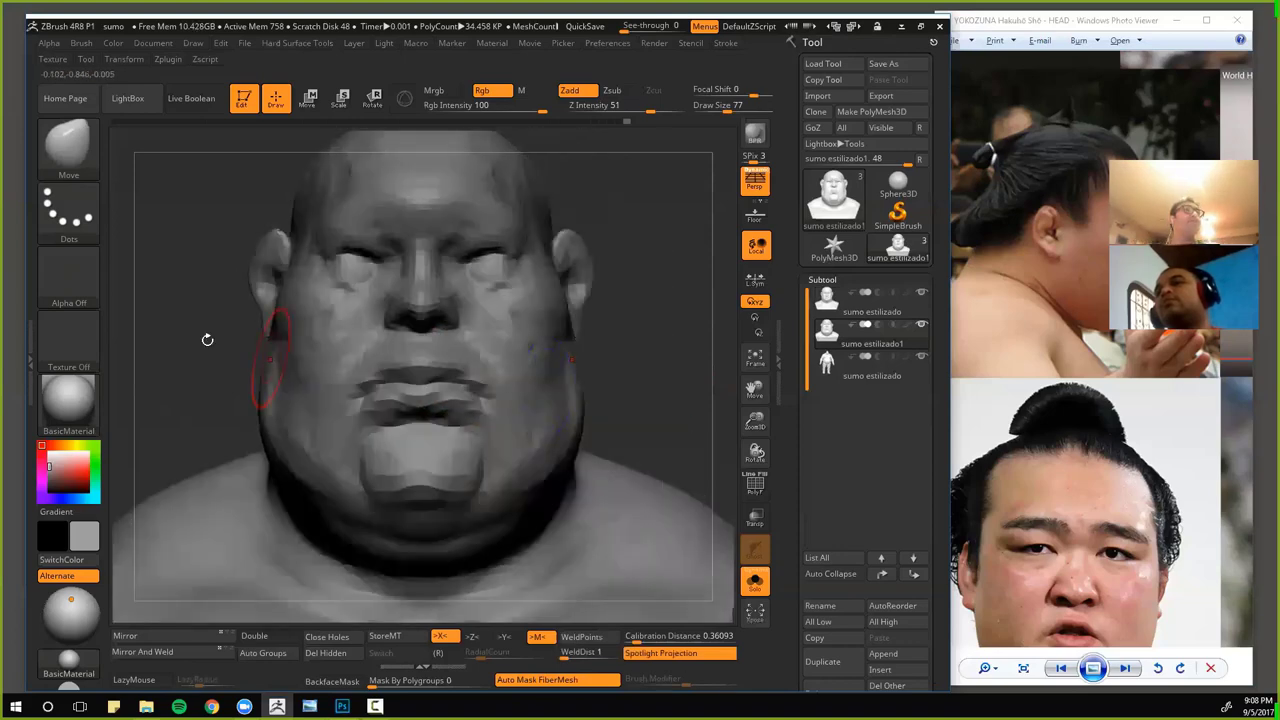
mouse_move(206, 337)
mouse_down()
mouse_move(401, 379)
mouse_move(436, 416)
mouse_up()
mouse_move(292, 409)
shift+mouse_down()
mouse_move(355, 392)
mouse_move(361, 378)
shift+mouse_up()
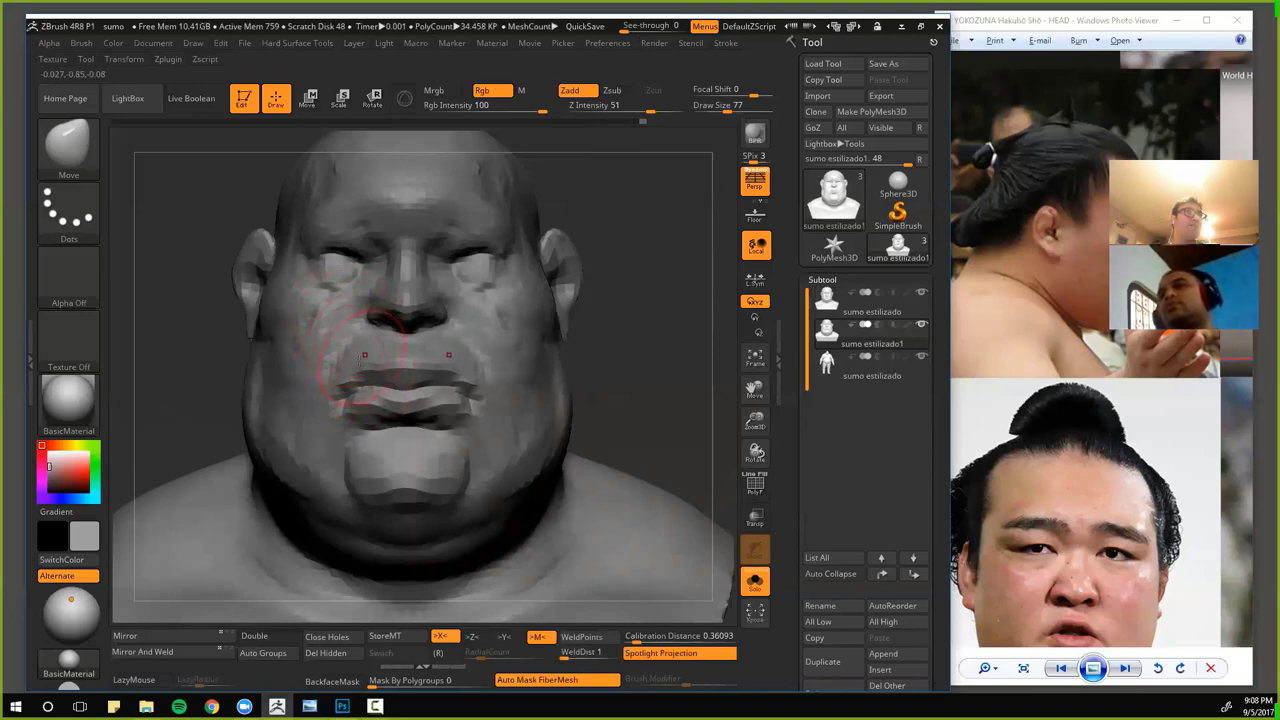
drag(196, 353, 358, 375)
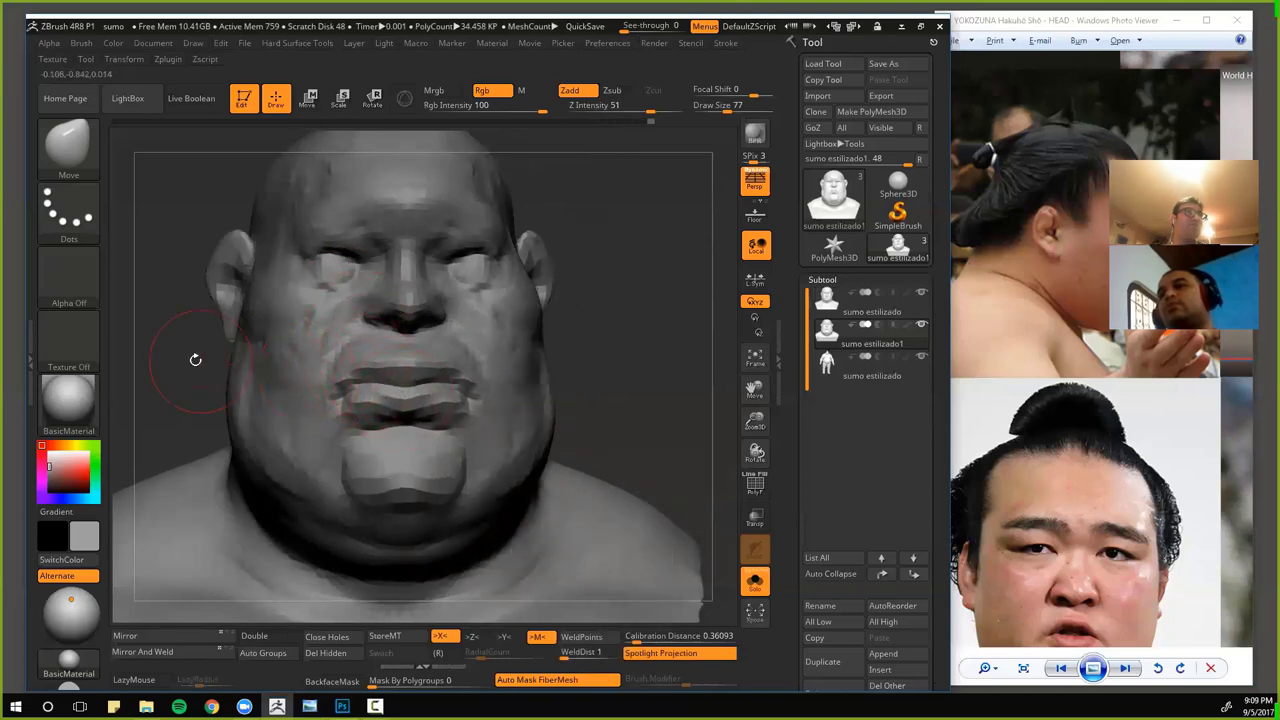
mouse_move(194, 357)
mouse_down()
mouse_move(244, 388)
mouse_move(410, 414)
mouse_up()
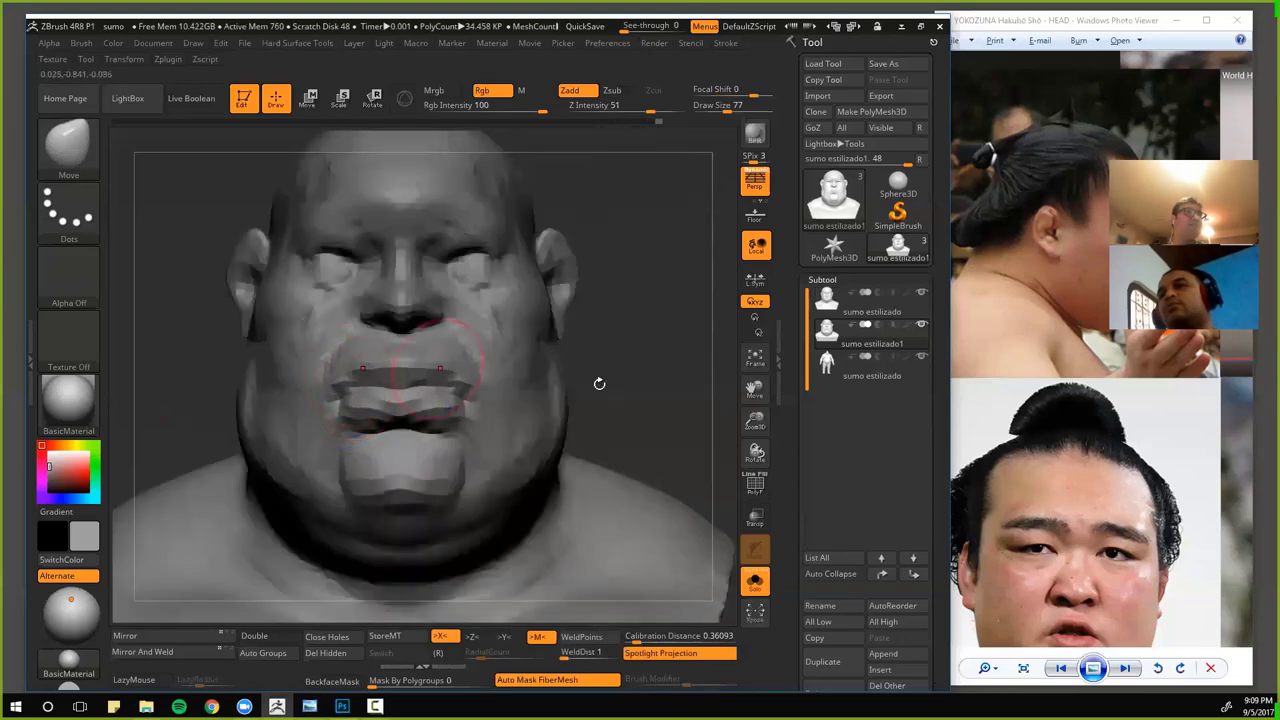
- Adjust the fold beside the nostril with the Move brush, working from the side
drag(599, 384, 328, 350)
alt+drag(489, 354, 484, 400)
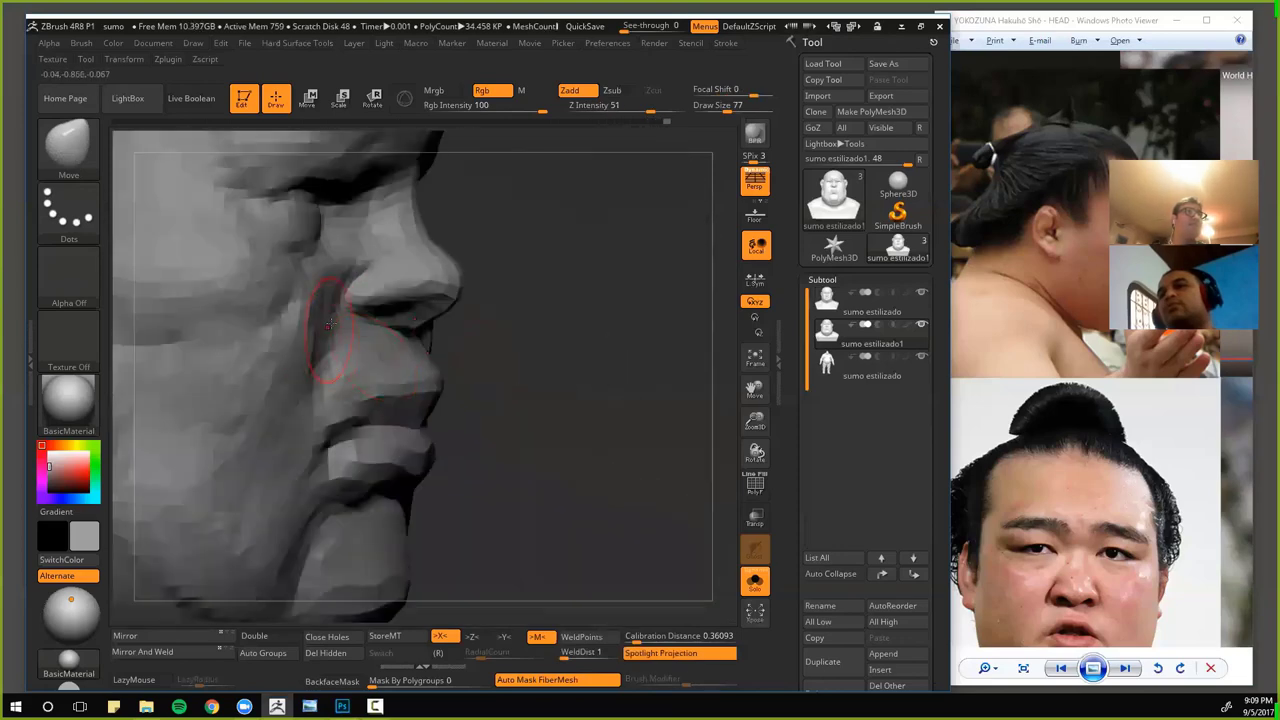
drag(330, 333, 342, 318)
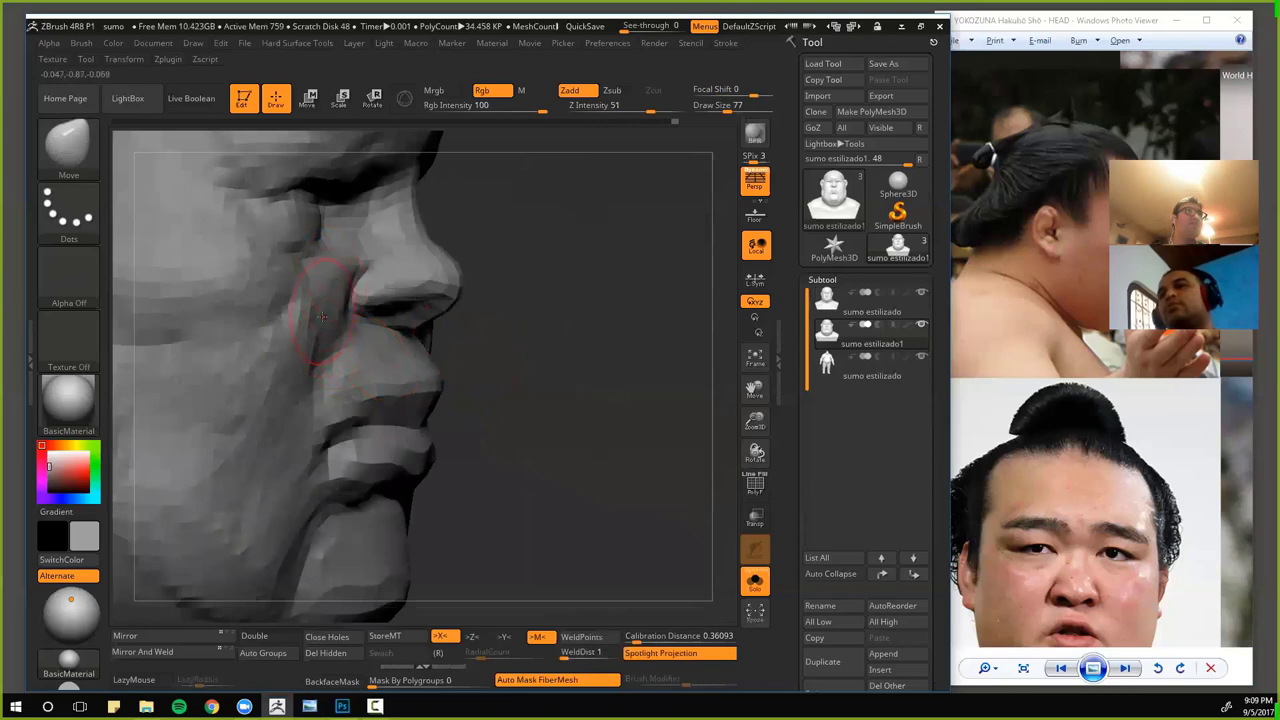
scroll(529, 380, down, 5)
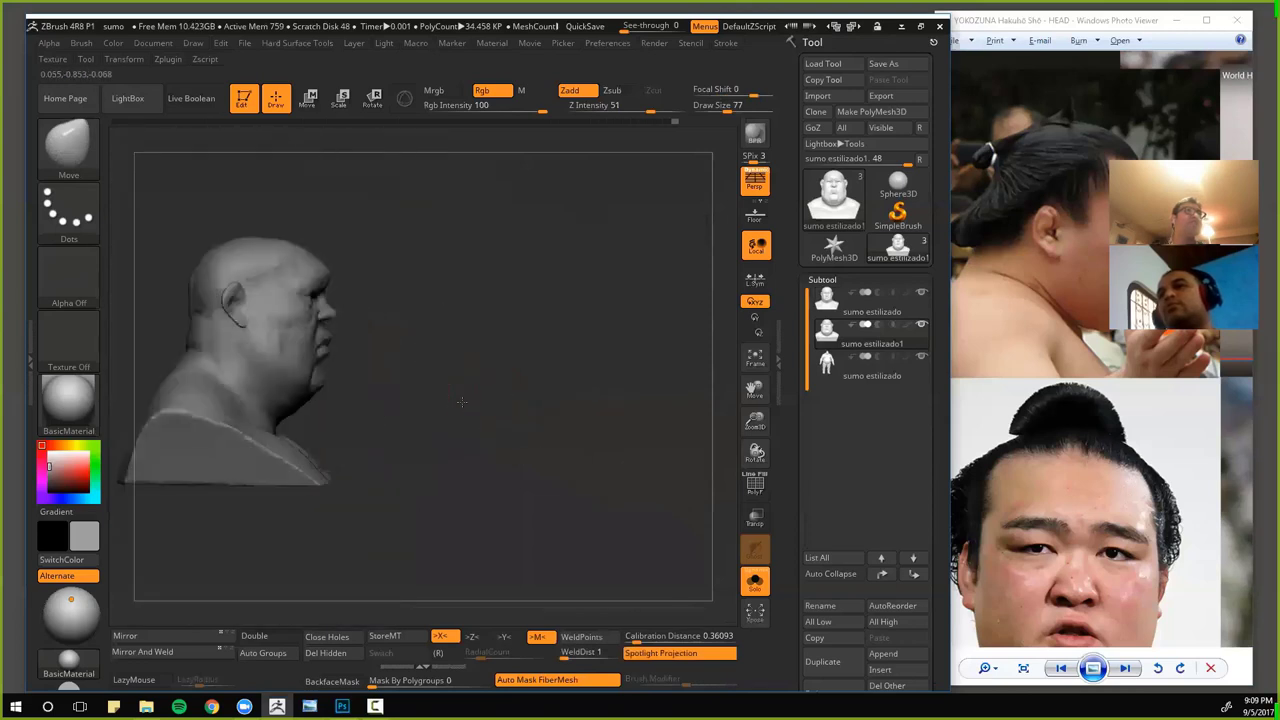
- Duplicate the current head subtool
drag(497, 386, 605, 402)
mouse_move(217, 326)
mouse_down()
mouse_move(580, 397)
mouse_move(525, 428)
mouse_move(460, 428)
mouse_up()
mouse_move(260, 291)
alt+mouse_down()
mouse_move(234, 317)
mouse_move(283, 345)
mouse_move(270, 327)
mouse_move(338, 345)
alt+mouse_up()
mouse_move(198, 272)
alt+mouse_down()
mouse_move(272, 344)
mouse_move(390, 349)
mouse_move(354, 392)
alt+mouse_up()
click(822, 661)
- Build up the hairline on the temples above the ears of the duplicated head with the ClayBuildup brush
key(b)
key(c)
key(b)
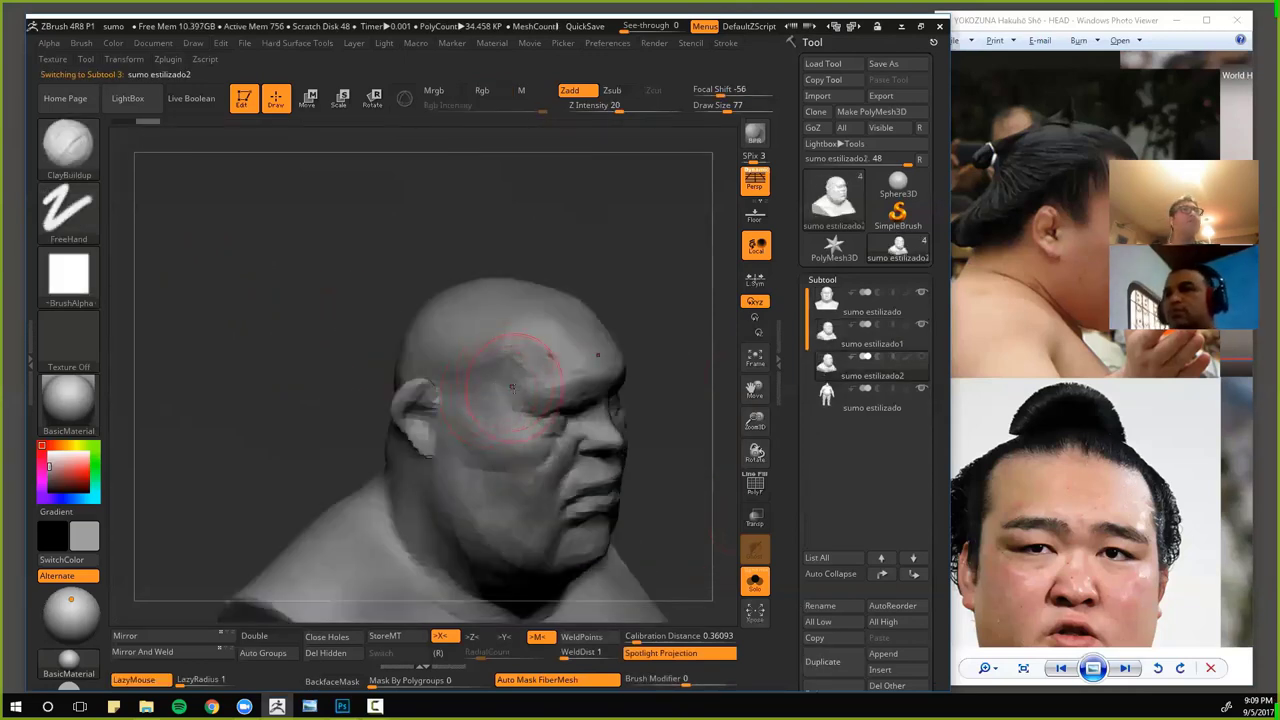
drag(448, 362, 467, 381)
drag(430, 321, 478, 364)
drag(325, 322, 345, 380)
drag(440, 338, 470, 380)
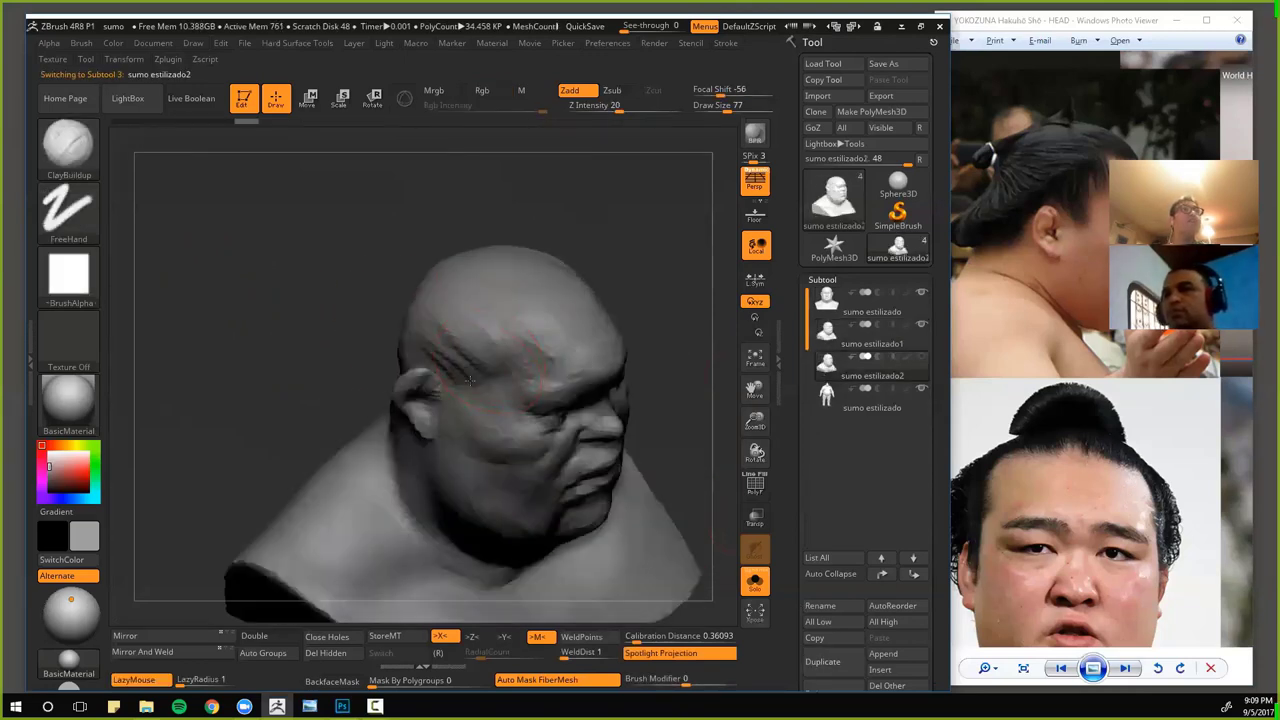
mouse_move(337, 277)
mouse_down()
mouse_move(499, 340)
mouse_move(505, 361)
mouse_move(528, 358)
mouse_move(334, 261)
mouse_up()
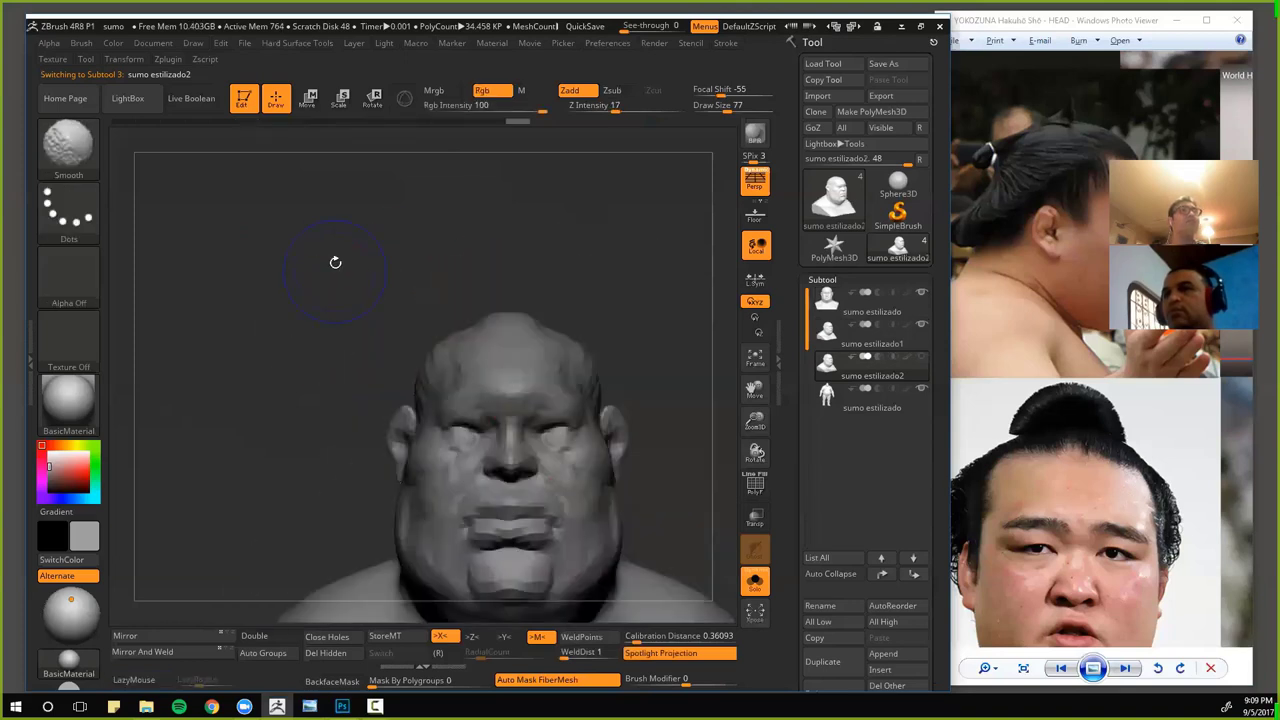
mouse_move(326, 340)
alt+mouse_down()
mouse_move(280, 289)
mouse_move(240, 283)
mouse_move(297, 229)
mouse_move(437, 251)
alt+mouse_up()
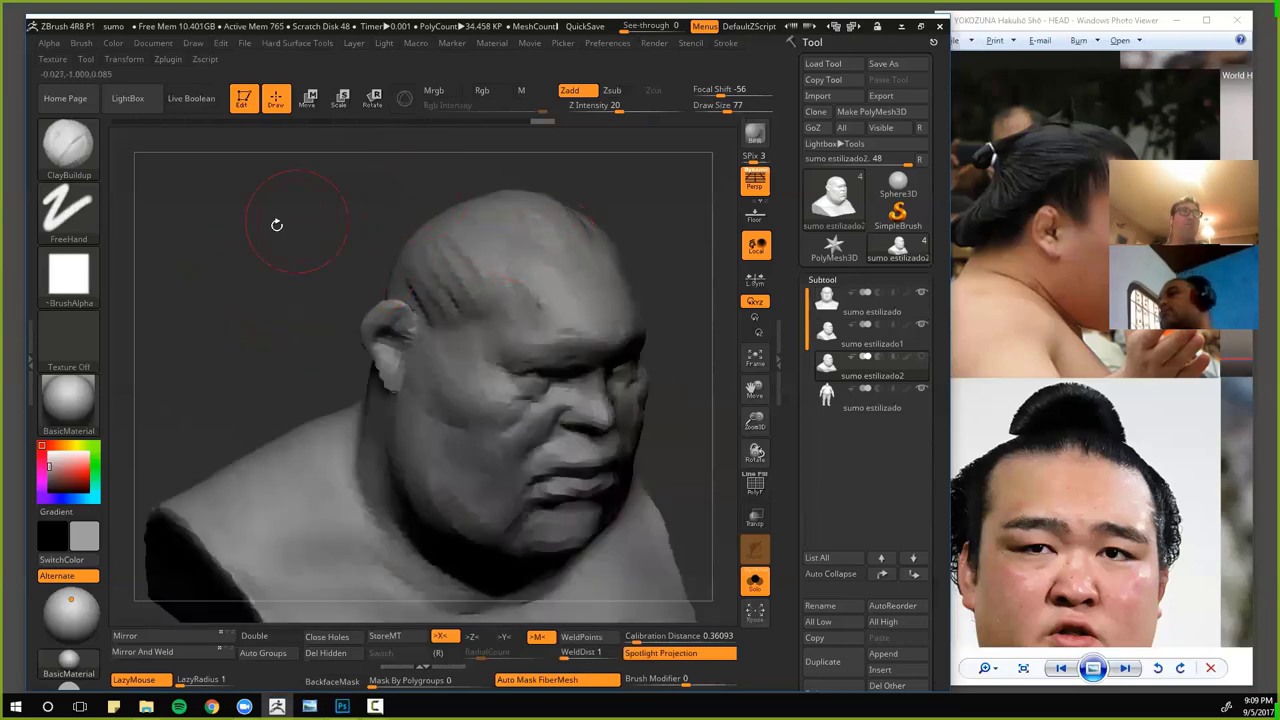
- Build up the hair mass and the topknot at the back of the head with the ClayBuildup brush, smoothing the strokes
mouse_move(277, 223)
mouse_down()
mouse_move(223, 237)
mouse_move(310, 278)
mouse_move(323, 263)
mouse_move(378, 320)
mouse_up()
mouse_move(277, 271)
mouse_down()
mouse_move(343, 280)
mouse_move(334, 294)
mouse_move(292, 268)
mouse_move(402, 346)
mouse_move(349, 286)
mouse_move(247, 257)
mouse_move(259, 241)
mouse_move(471, 333)
mouse_move(413, 346)
mouse_up()
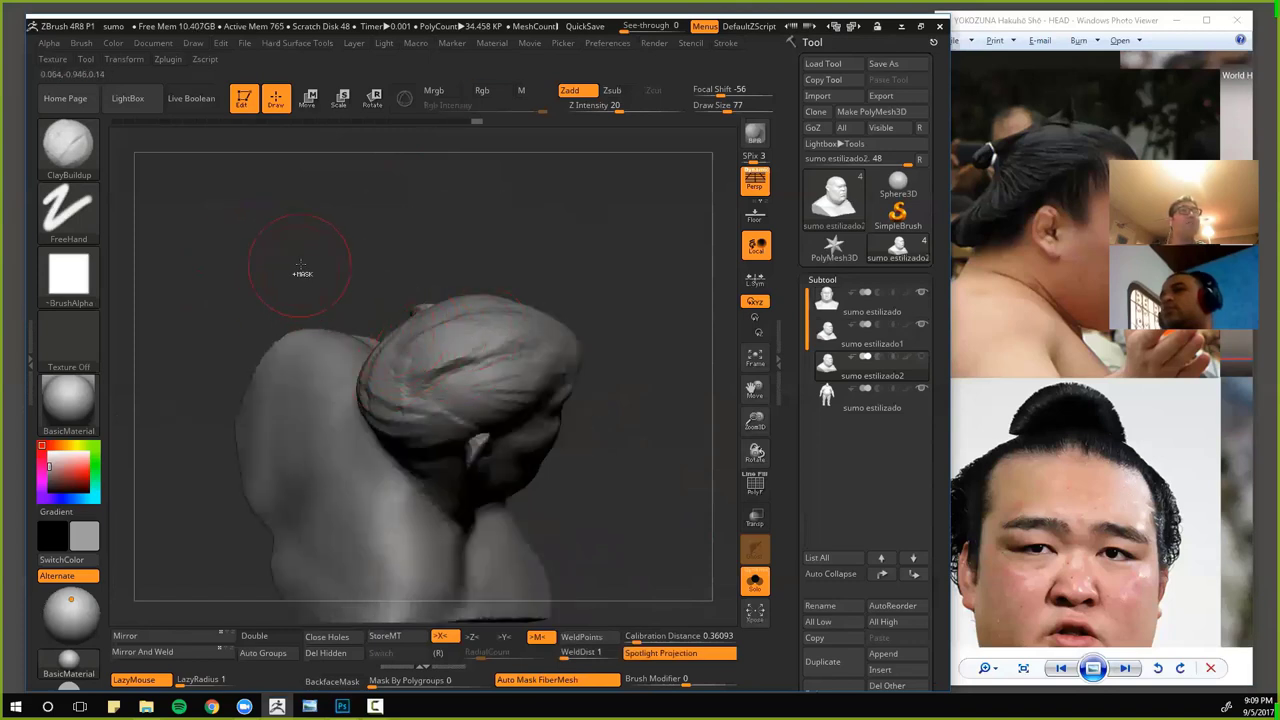
ctrl+right_drag(300, 265, 306, 335)
drag(440, 340, 385, 410)
right_drag(335, 314, 276, 268)
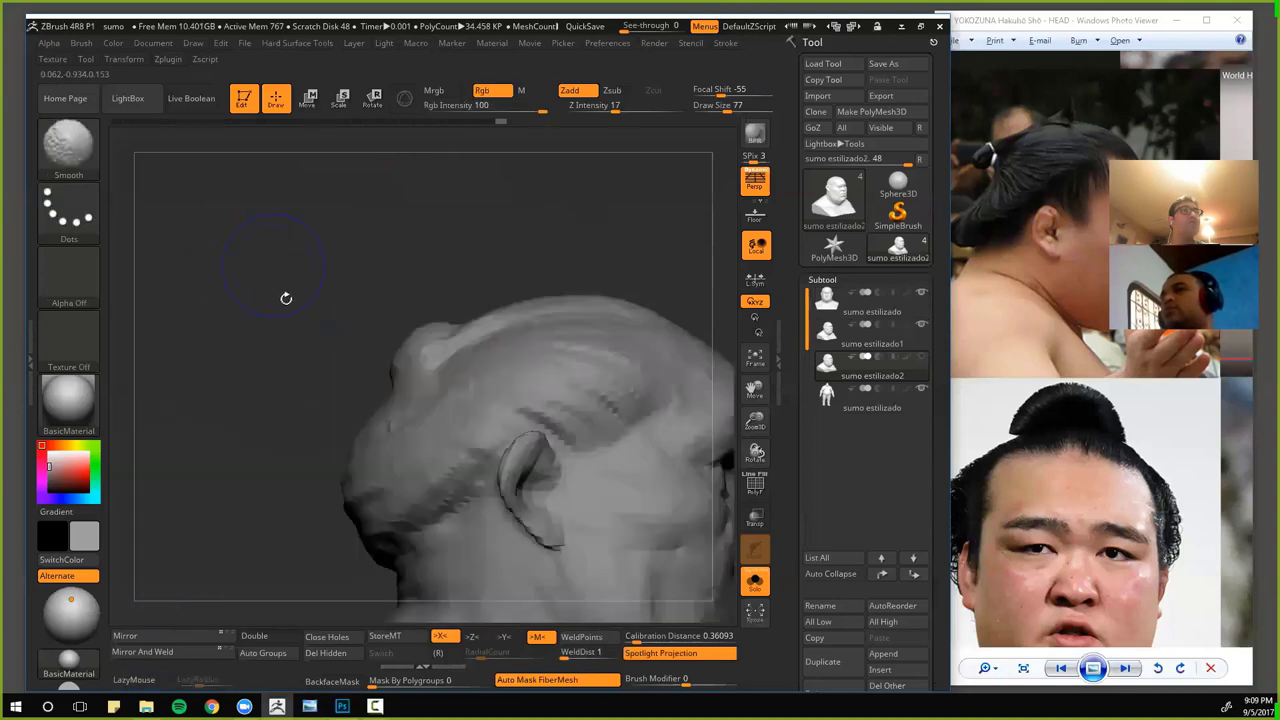
mouse_move(286, 326)
ctrl+right_down()
mouse_move(295, 411)
mouse_move(358, 428)
ctrl+right_up()
mouse_move(374, 440)
mouse_down()
mouse_move(448, 432)
mouse_move(378, 436)
mouse_up()
- Pull the hair mass above the nape into shape with the Move brush, working from the side
shift+right_drag(430, 440, 360, 454)
key(b)
key(m)
key(v)
drag(377, 446, 379, 466)
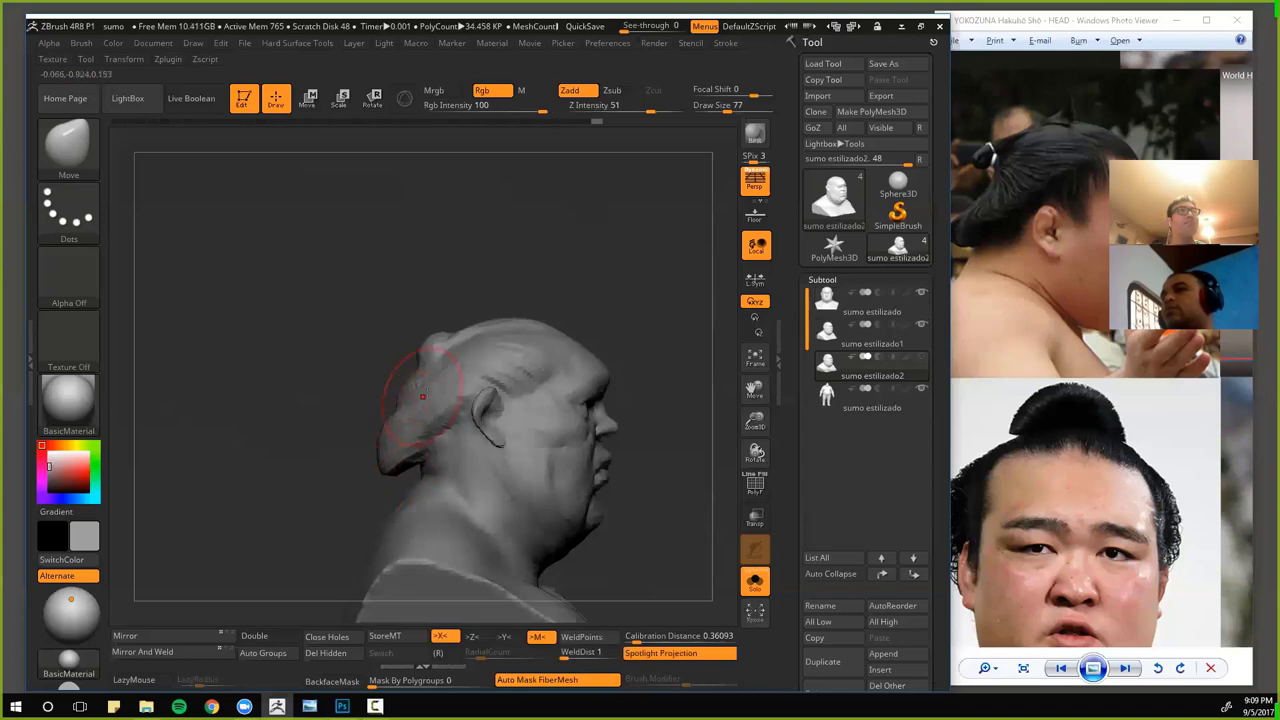
drag(339, 288, 317, 329)
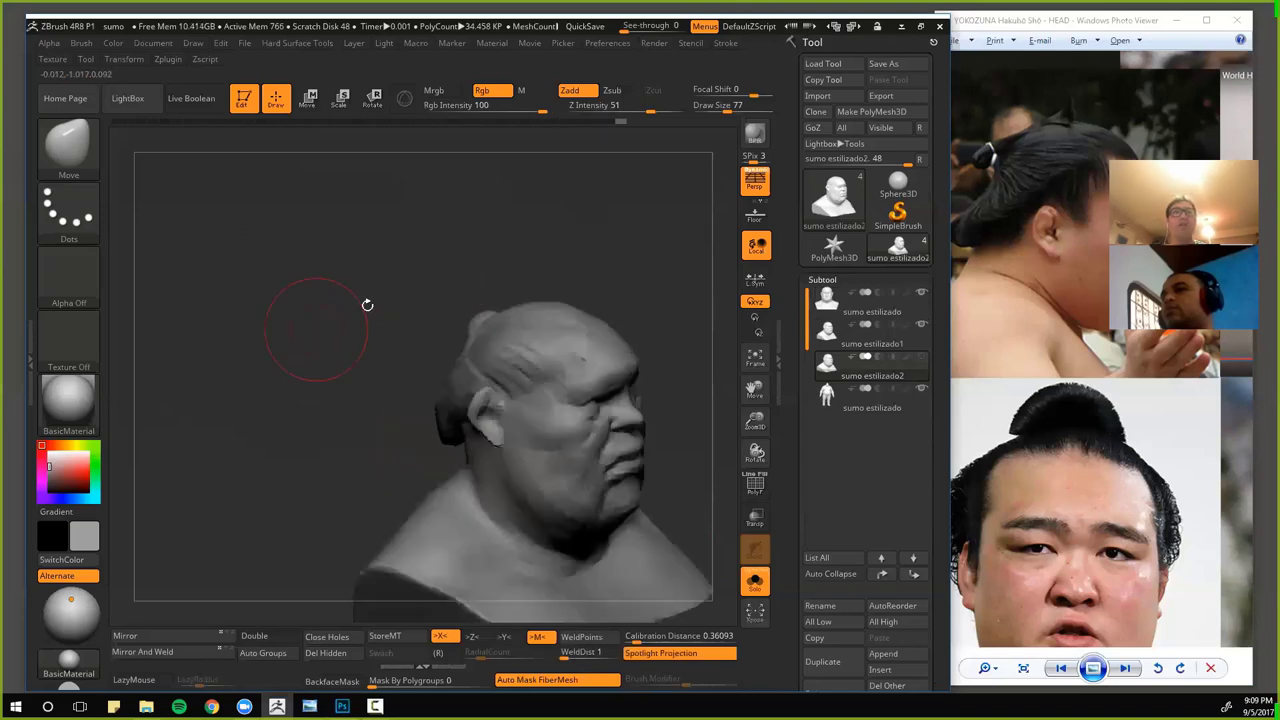
- Add hair volume to the top and side of the scalp with the ClayBuildup brush
key(b)
key(c)
key(b)
drag(346, 274, 325, 320)
alt+drag(325, 320, 340, 370)
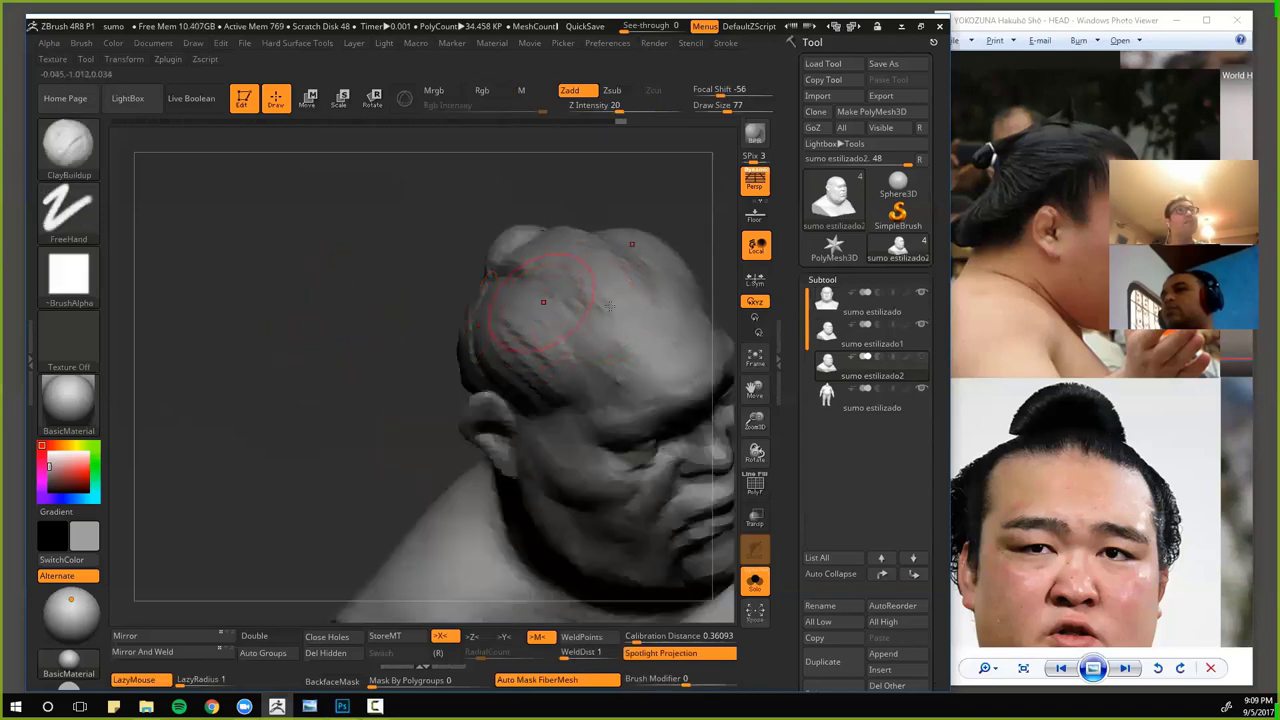
drag(456, 295, 303, 295)
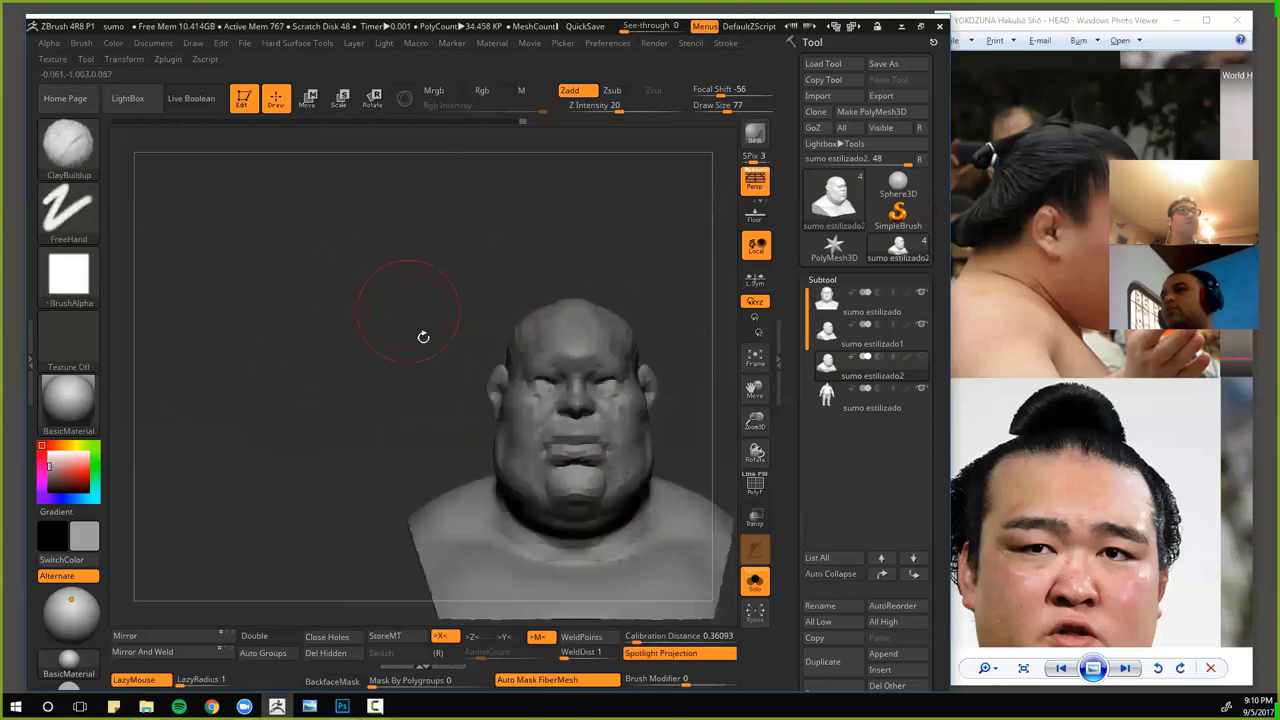
- Adjust the proportions of the face and jaw with the Move brush, from the front and side views
alt+drag(423, 334, 338, 352)
alt+drag(338, 352, 372, 472)
alt+drag(372, 472, 302, 405)
key(b)
key(m)
key(v)
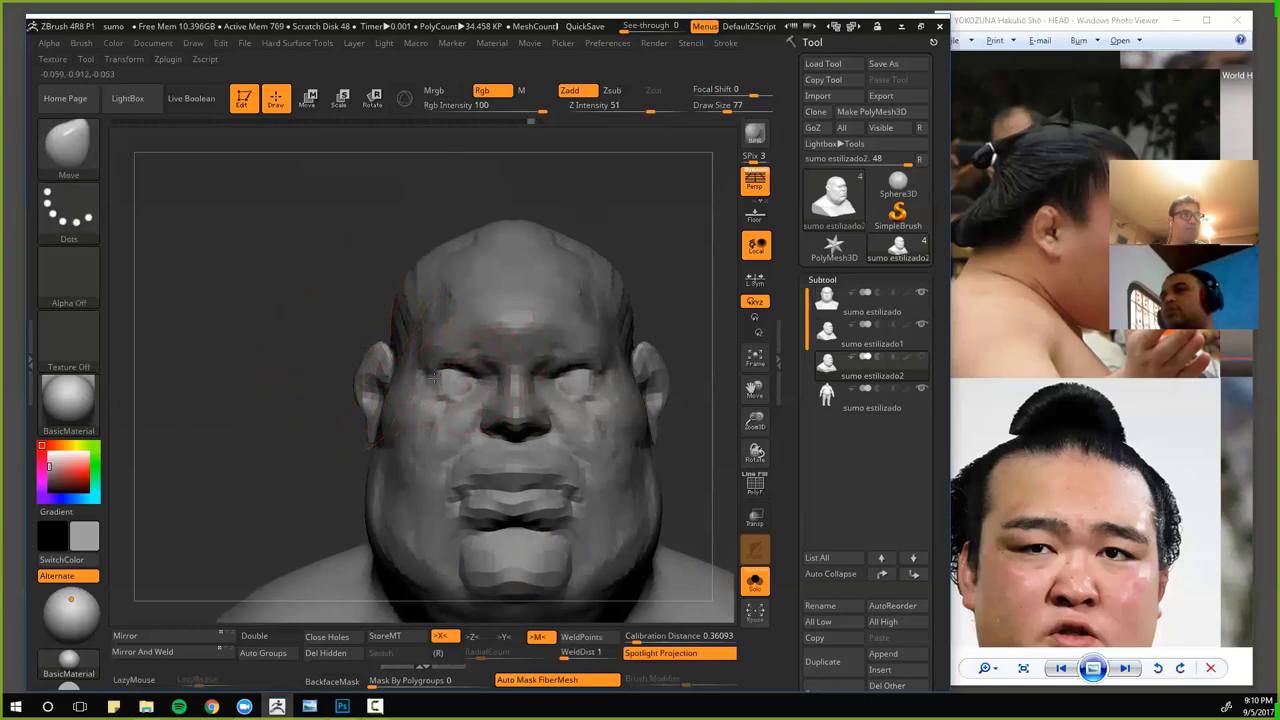
mouse_move(260, 362)
mouse_down()
mouse_move(426, 386)
mouse_move(577, 443)
mouse_move(563, 466)
mouse_move(574, 401)
mouse_move(583, 416)
mouse_up()
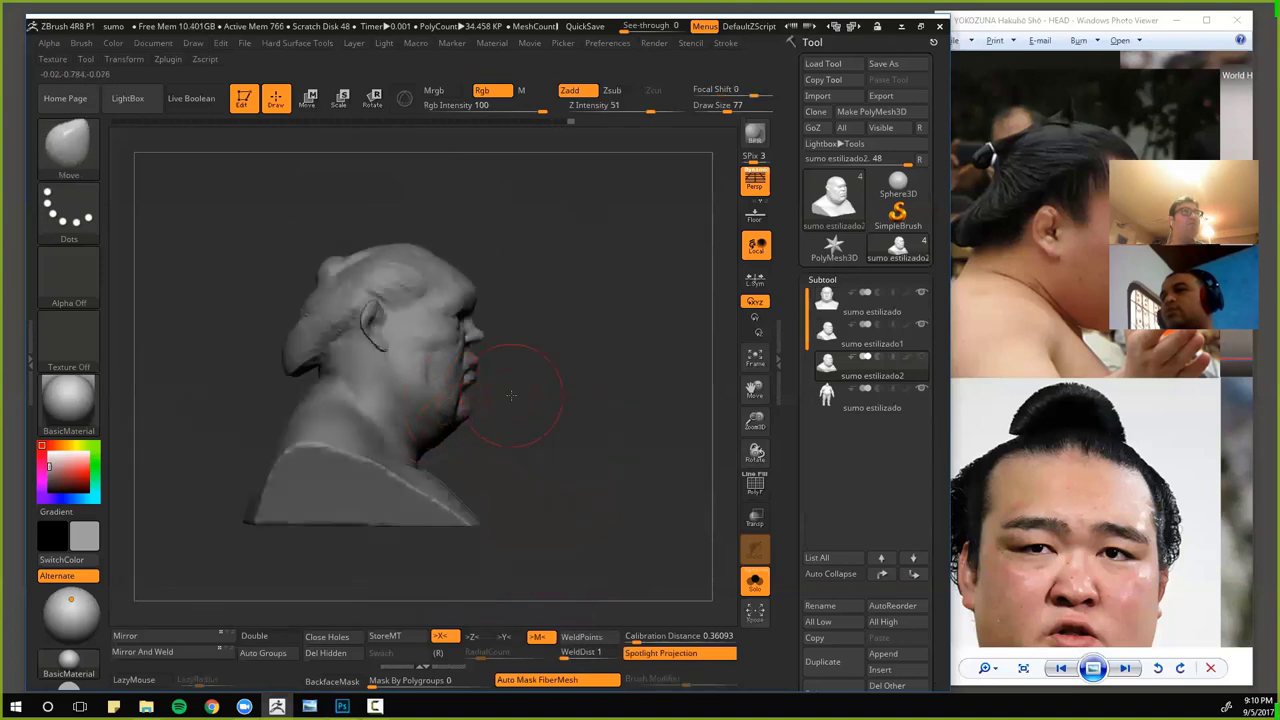
drag(511, 395, 432, 355)
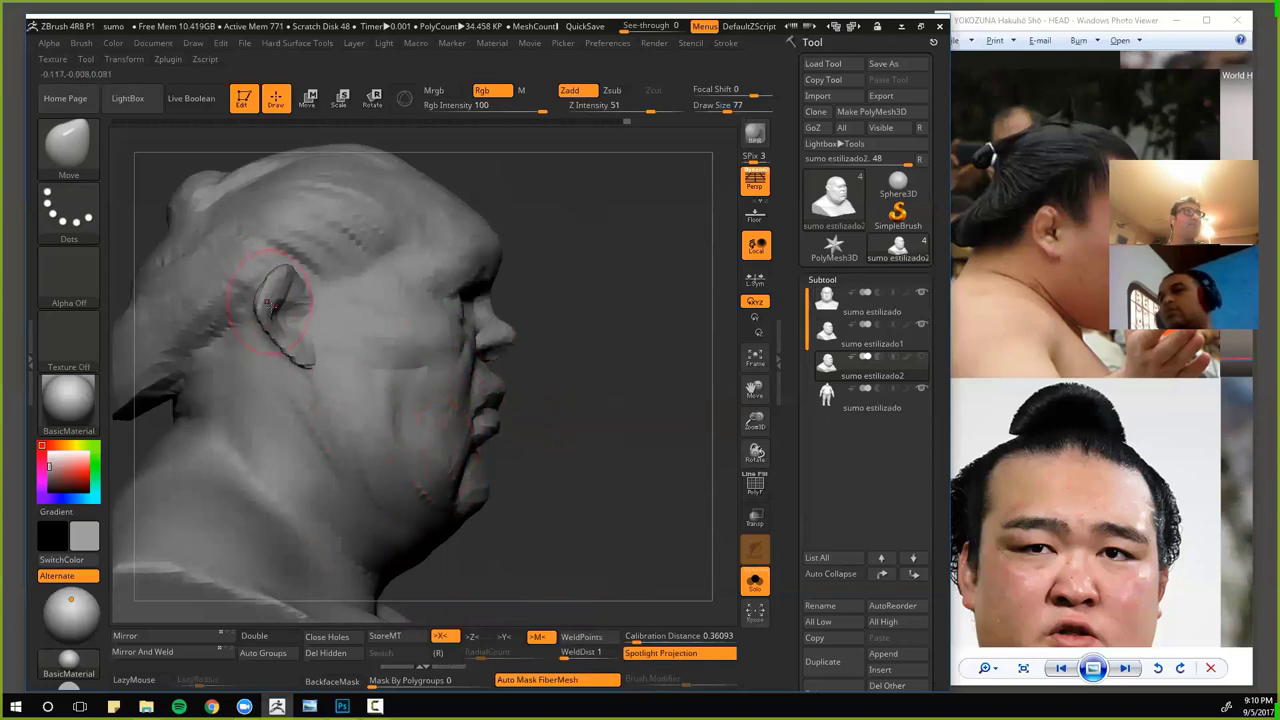
- Reshape the ears with the Move brush, using a draw size of 41 for the finer adjustments
shift+drag(590, 415, 440, 415)
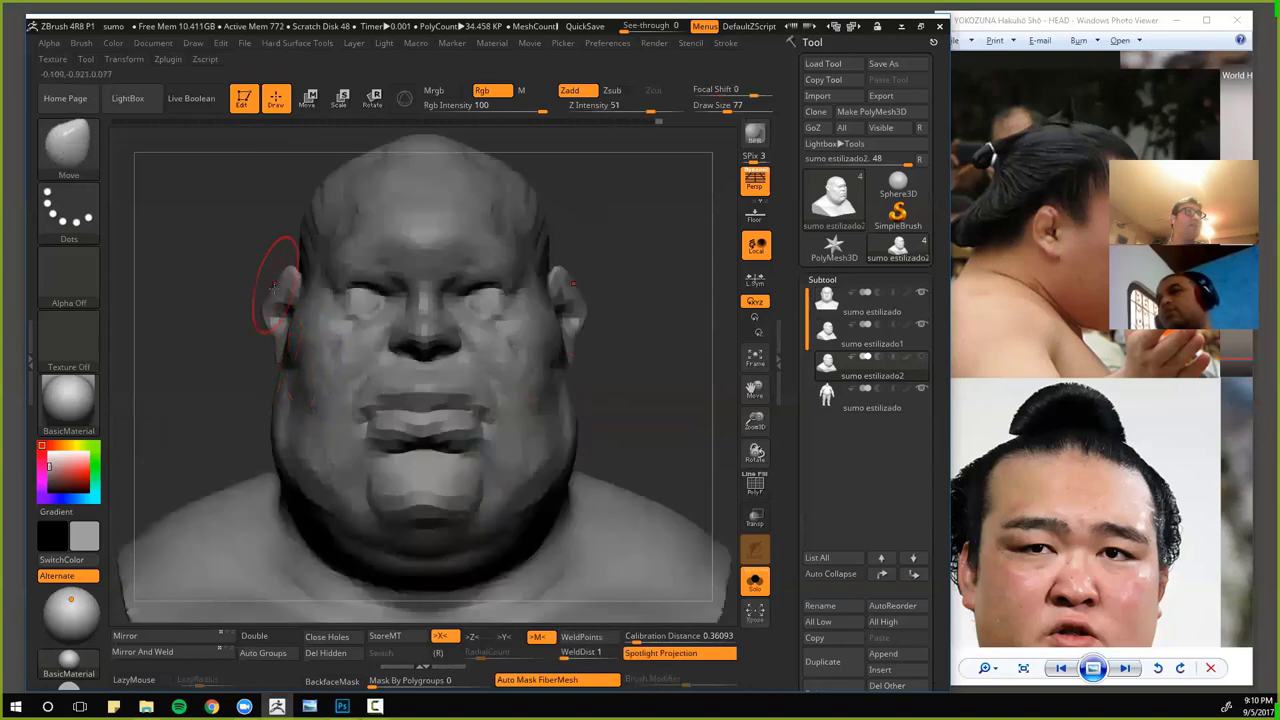
drag(231, 362, 283, 359)
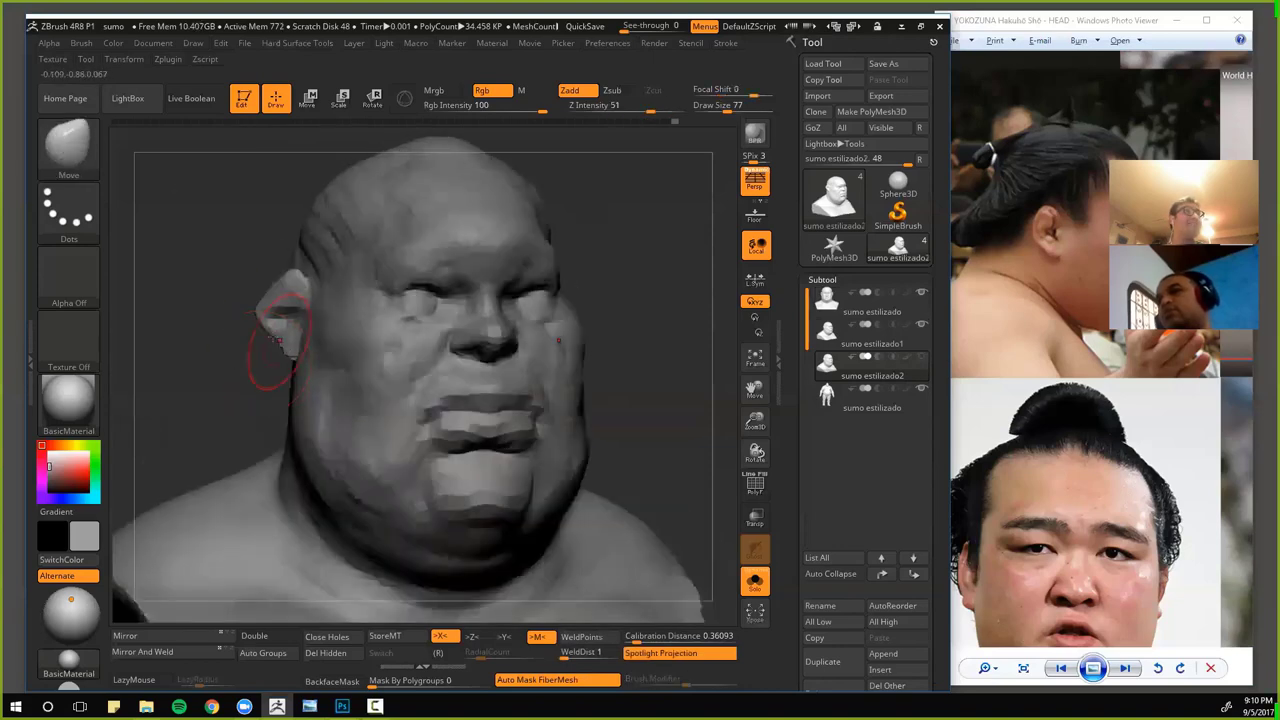
shift+drag(258, 311, 263, 309)
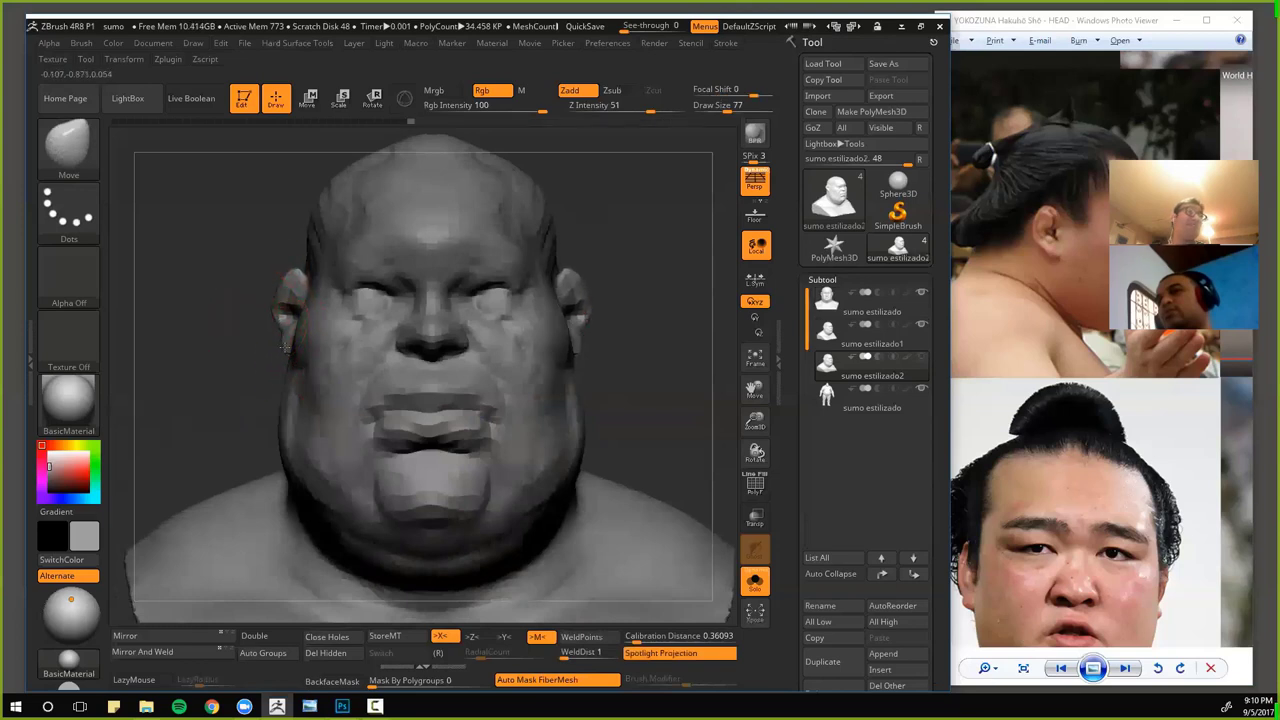
key(space)
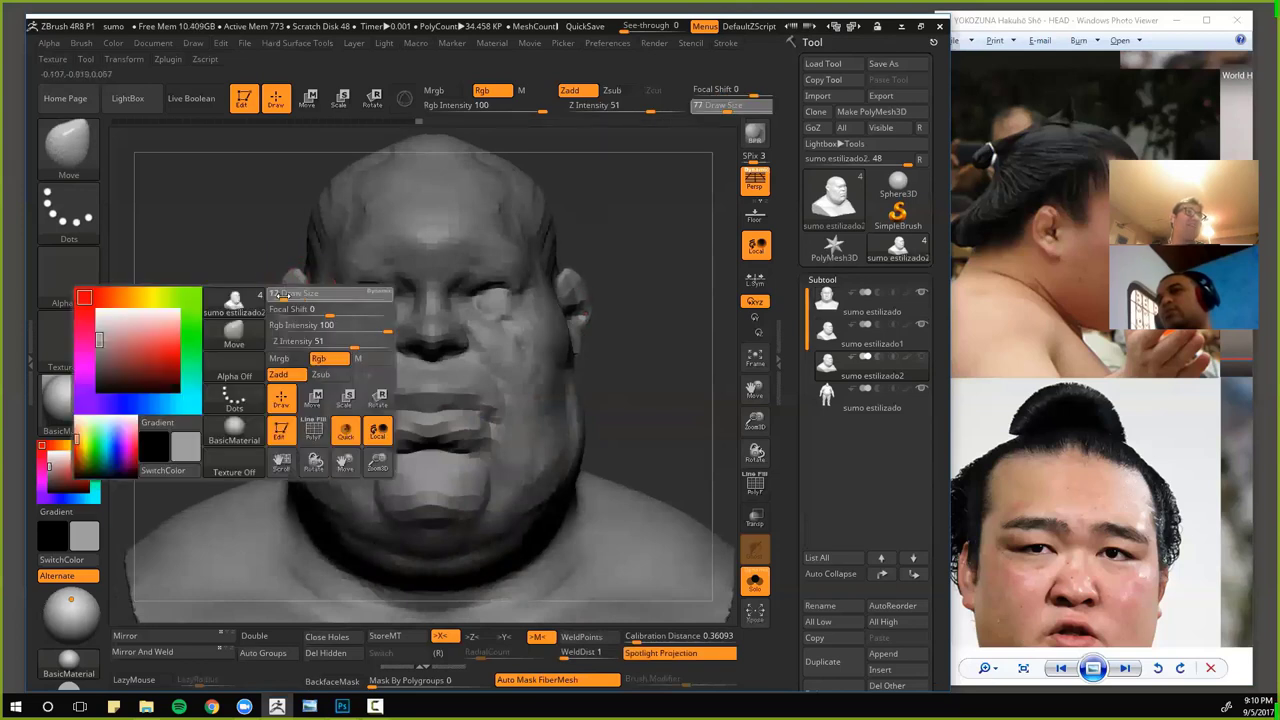
drag(290, 296, 299, 296)
drag(231, 271, 246, 272)
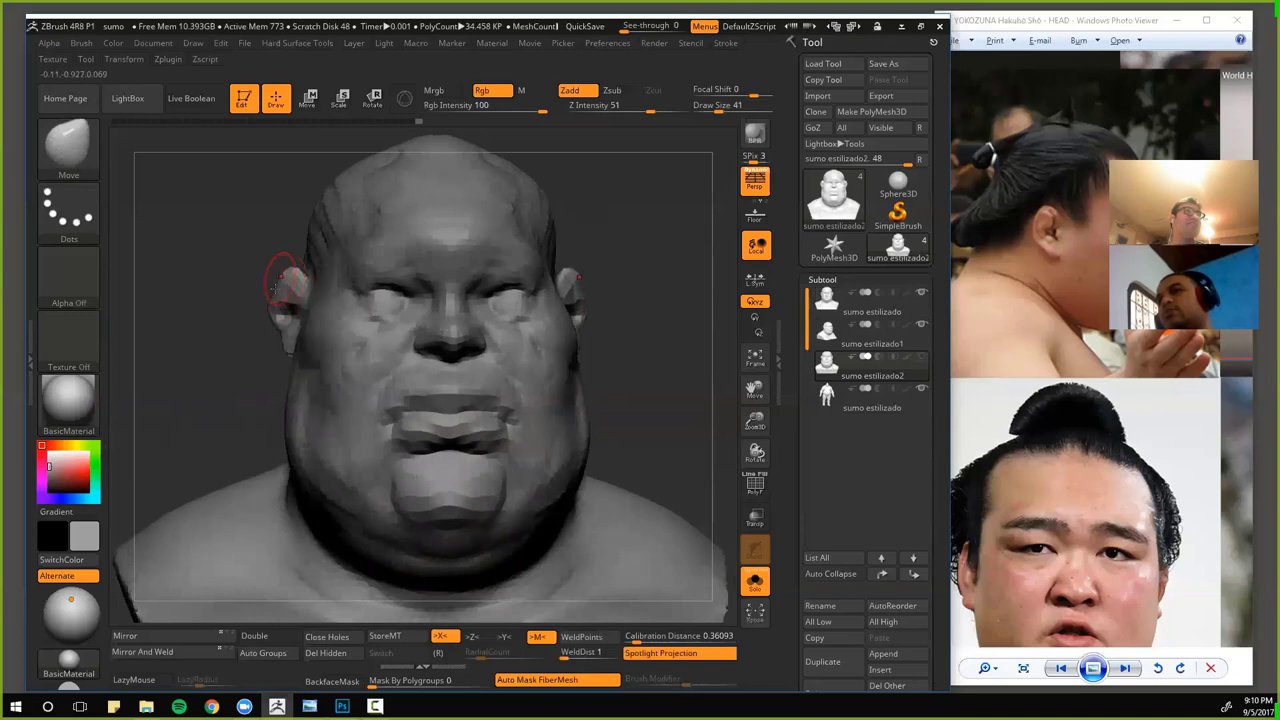
alt+drag(229, 323, 380, 286)
- Build up the lower edge of the hair above the nape with the ClayBuildup brush, working from behind and below
key(b)
key(c)
key(b)
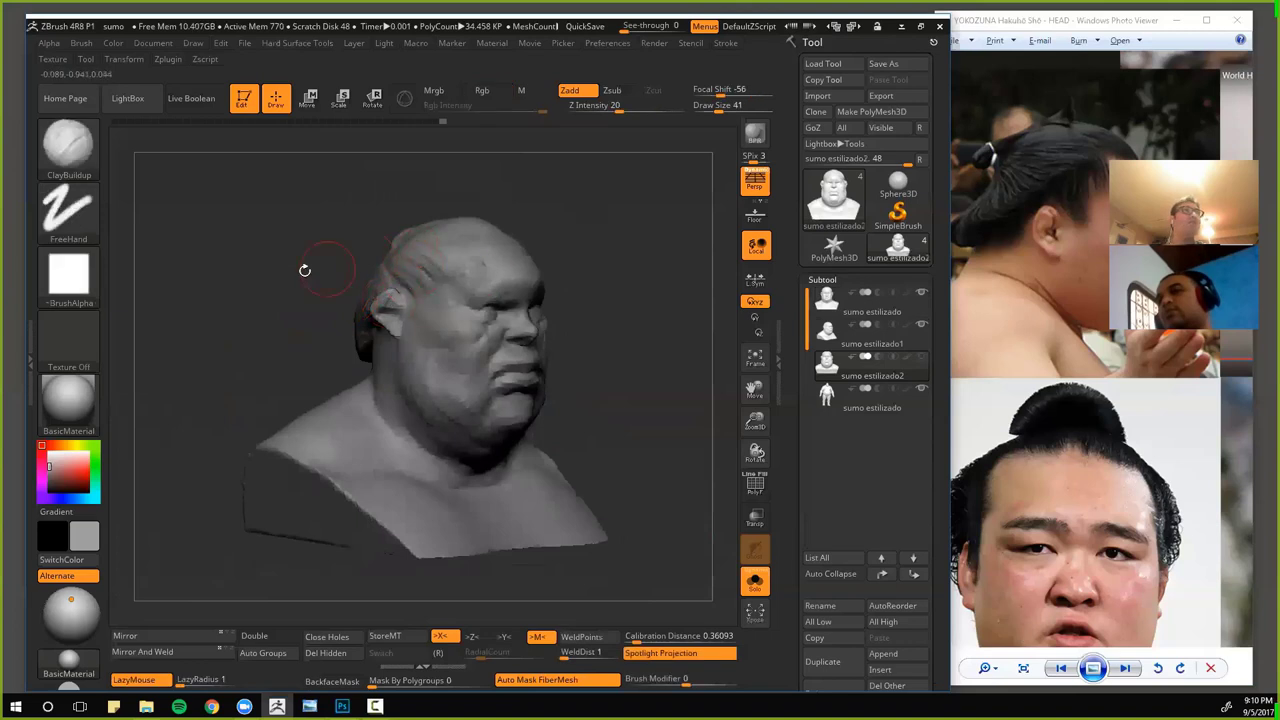
mouse_move(305, 270)
mouse_down()
mouse_move(371, 272)
mouse_move(325, 297)
mouse_up()
mouse_move(220, 268)
mouse_down()
mouse_move(380, 300)
mouse_move(525, 377)
mouse_up()
drag(430, 340, 501, 303)
drag(410, 430, 404, 314)
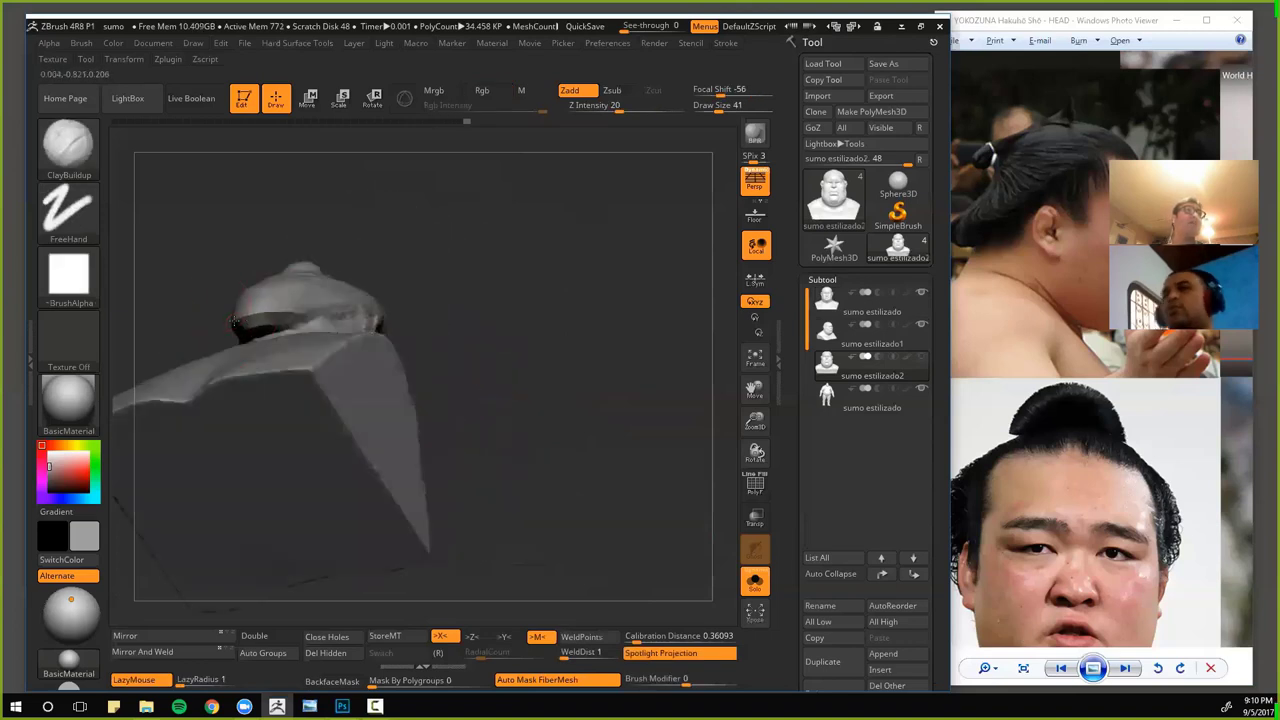
drag(230, 317, 241, 320)
mouse_move(231, 269)
mouse_down()
mouse_move(594, 354)
mouse_move(590, 395)
mouse_up()
- Refine the shape of the back hair with the Move brush and smooth its surface
key(b)
key(m)
key(v)
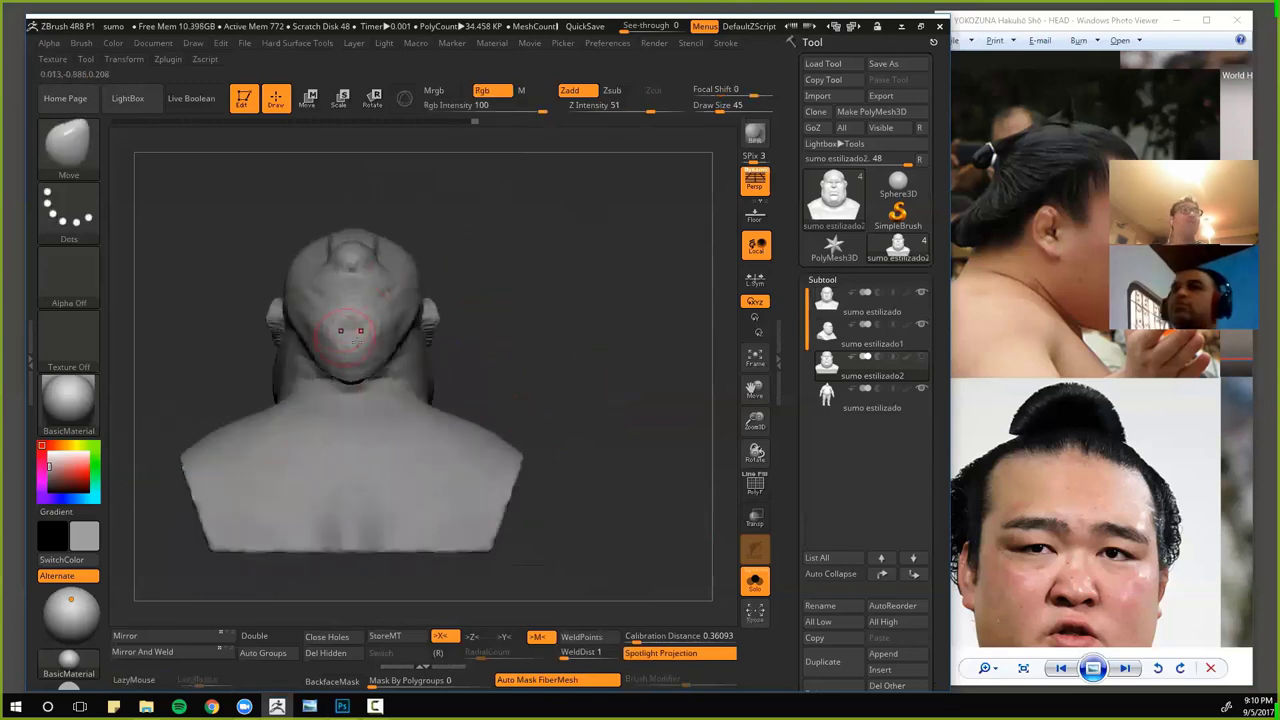
drag(514, 320, 386, 337)
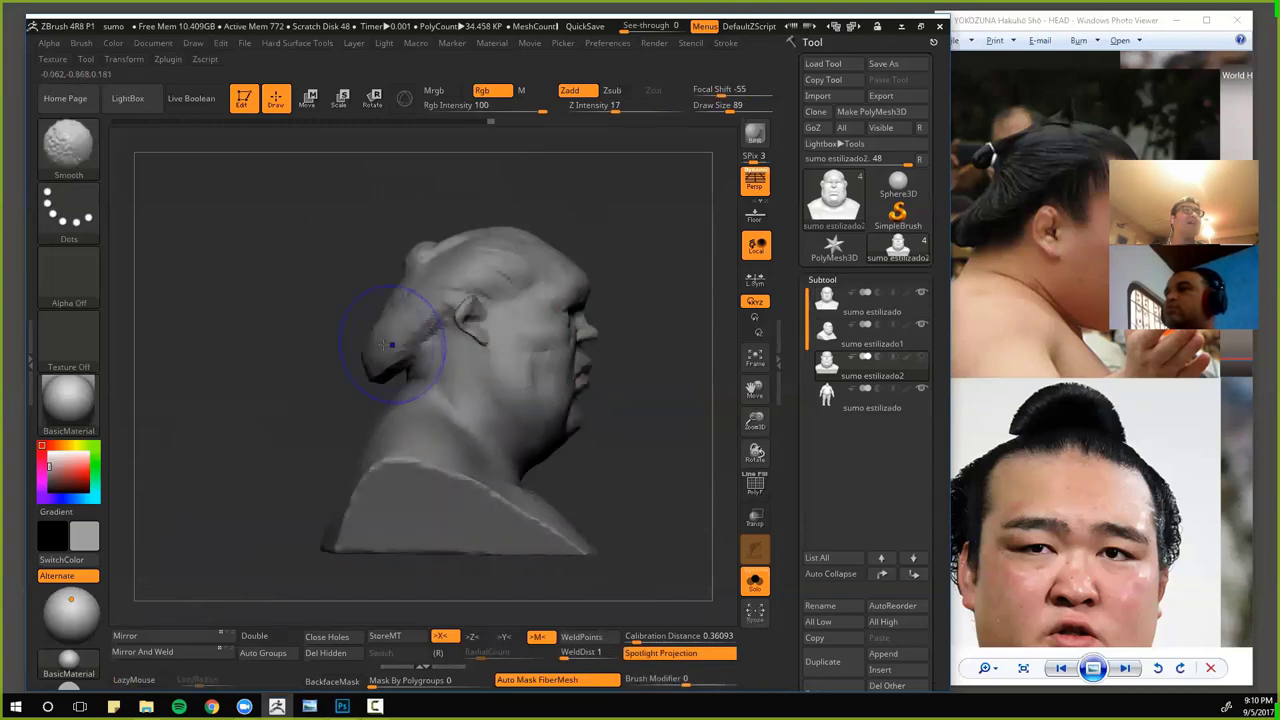
mouse_move(356, 264)
mouse_down()
mouse_move(380, 309)
mouse_move(440, 288)
mouse_up()
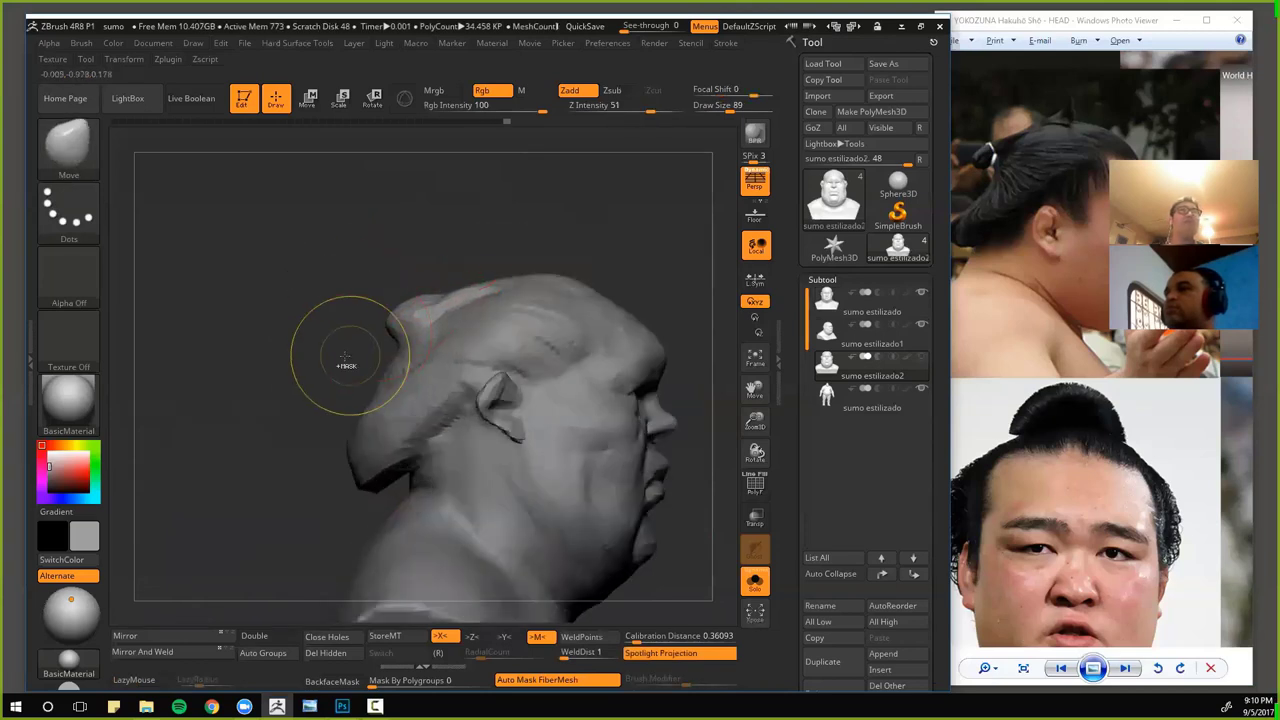
- Pull the topknot backward with the Move brush while the back hair and ear area are masked, and invert the mask
mouse_move(343, 354)
ctrl+mouse_down()
mouse_move(334, 347)
mouse_move(450, 286)
mouse_move(397, 301)
ctrl+mouse_up()
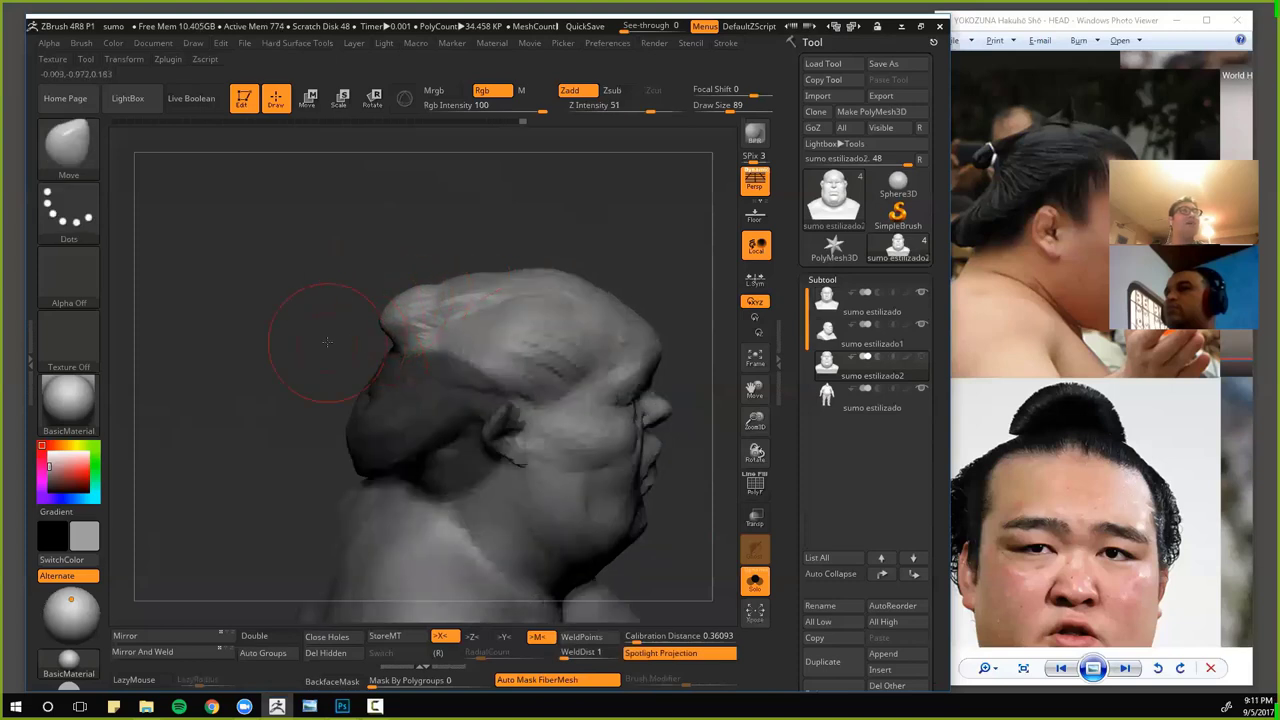
drag(327, 342, 297, 334)
drag(392, 332, 380, 324)
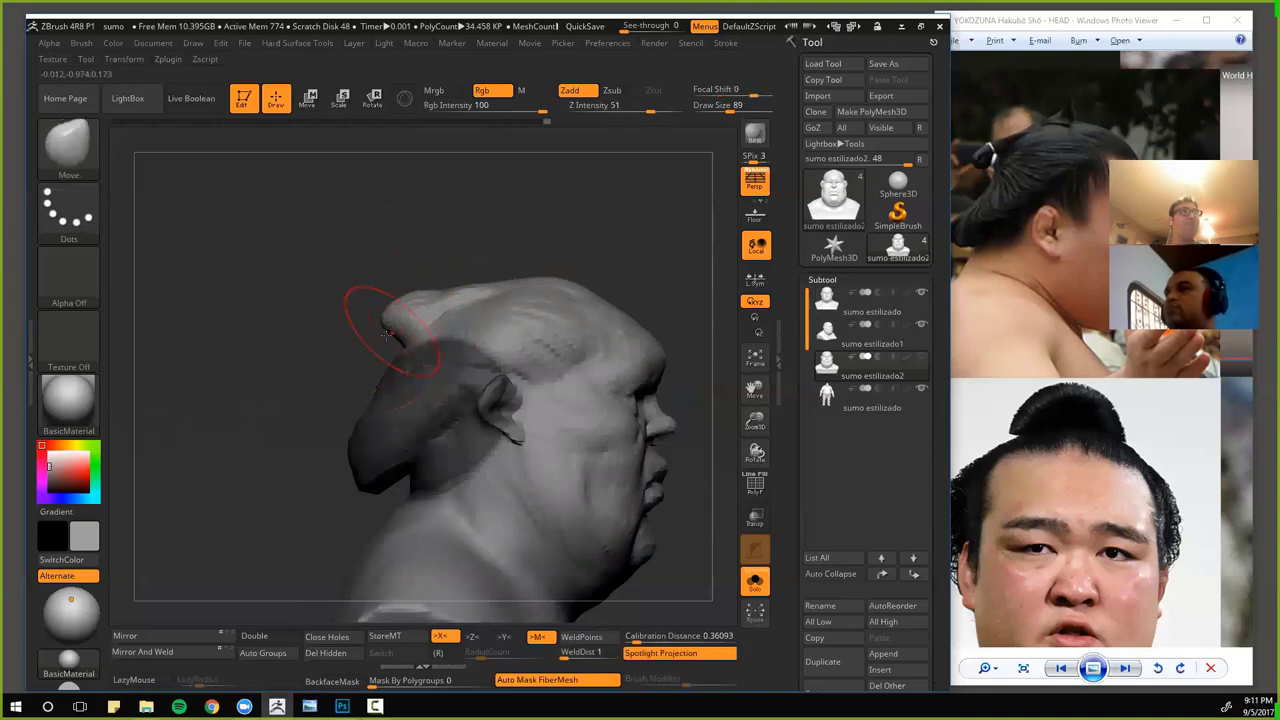
drag(378, 320, 373, 317)
mouse_move(405, 293)
mouse_down()
mouse_move(360, 283)
mouse_move(389, 289)
mouse_move(397, 254)
mouse_move(425, 276)
mouse_up()
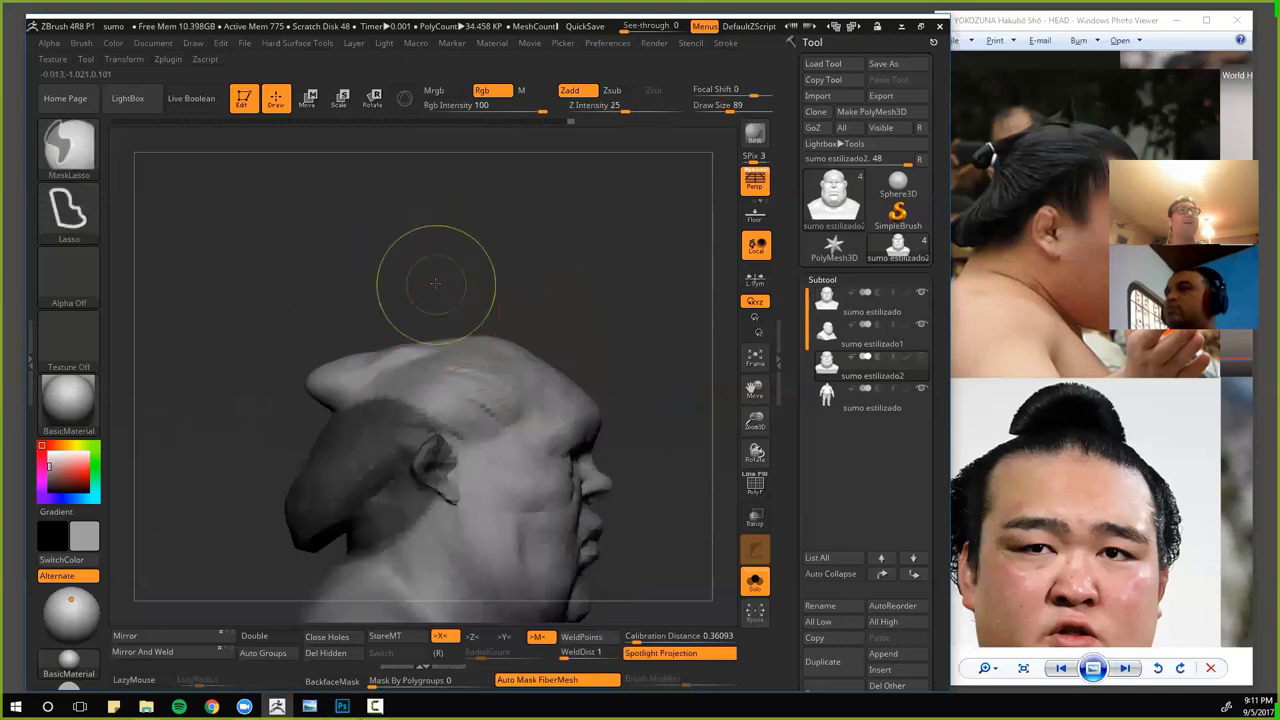
ctrl+click(447, 309)
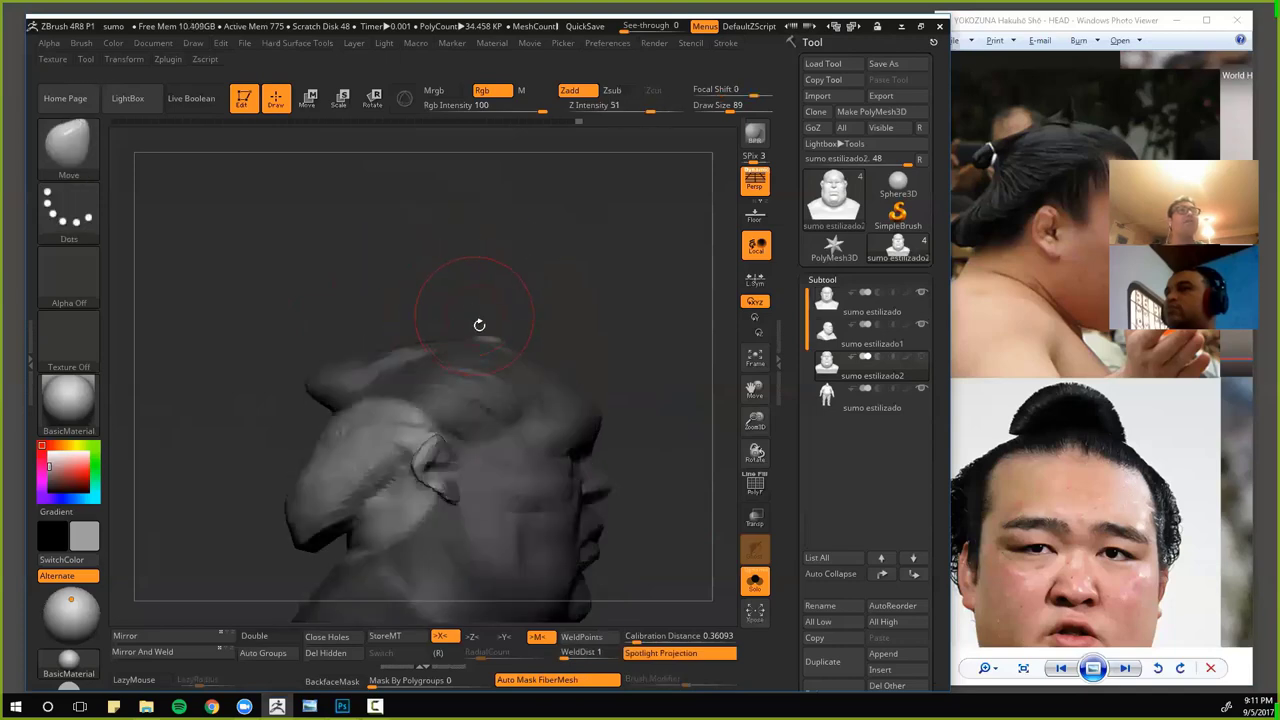
- Pull the front of the topknot up from the crown with the SnakeHook brush, undoing the first pull
key(b)
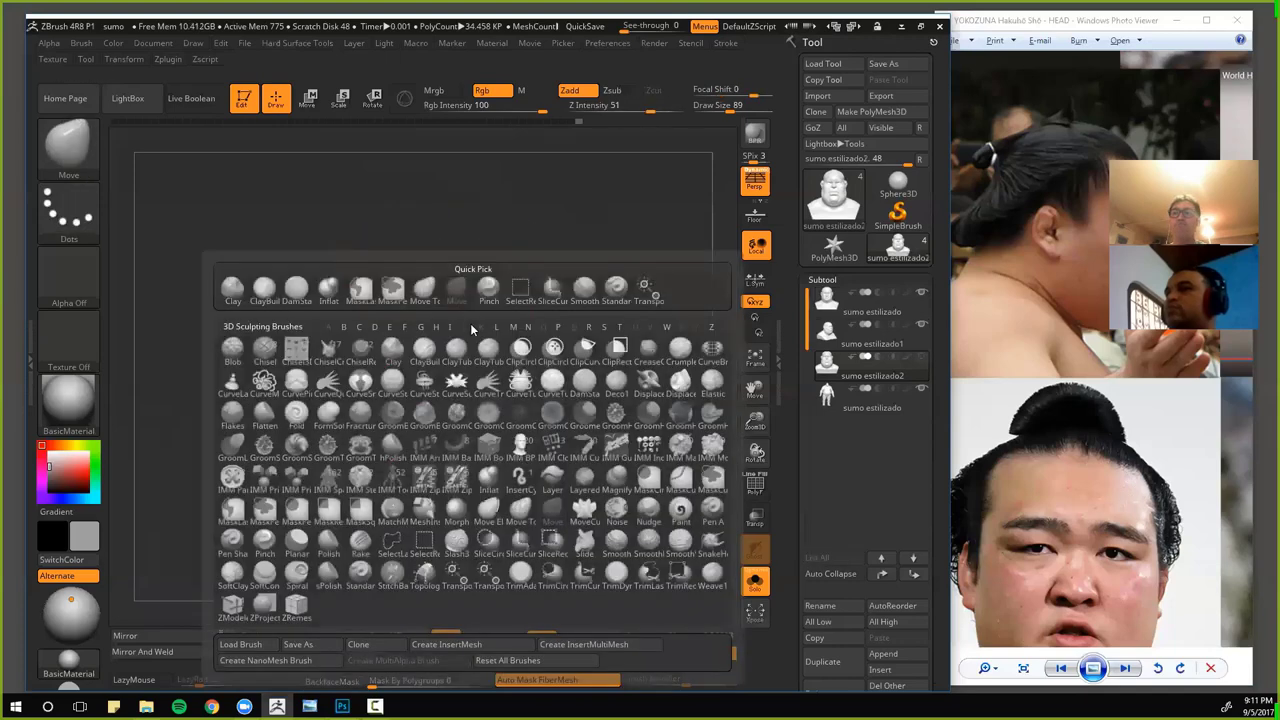
key(s)
key(h)
drag(486, 334, 503, 291)
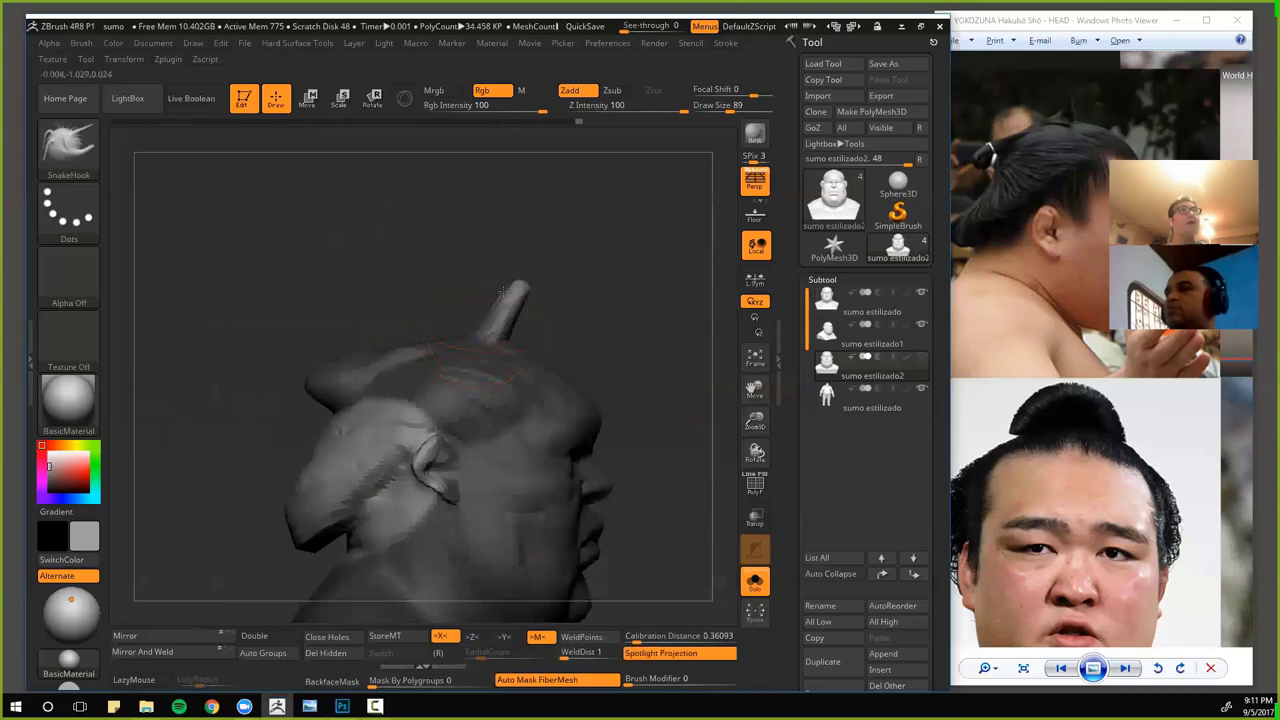
key(ctrl+z)
key(ctrl+shift+z)
key(ctrl+z)
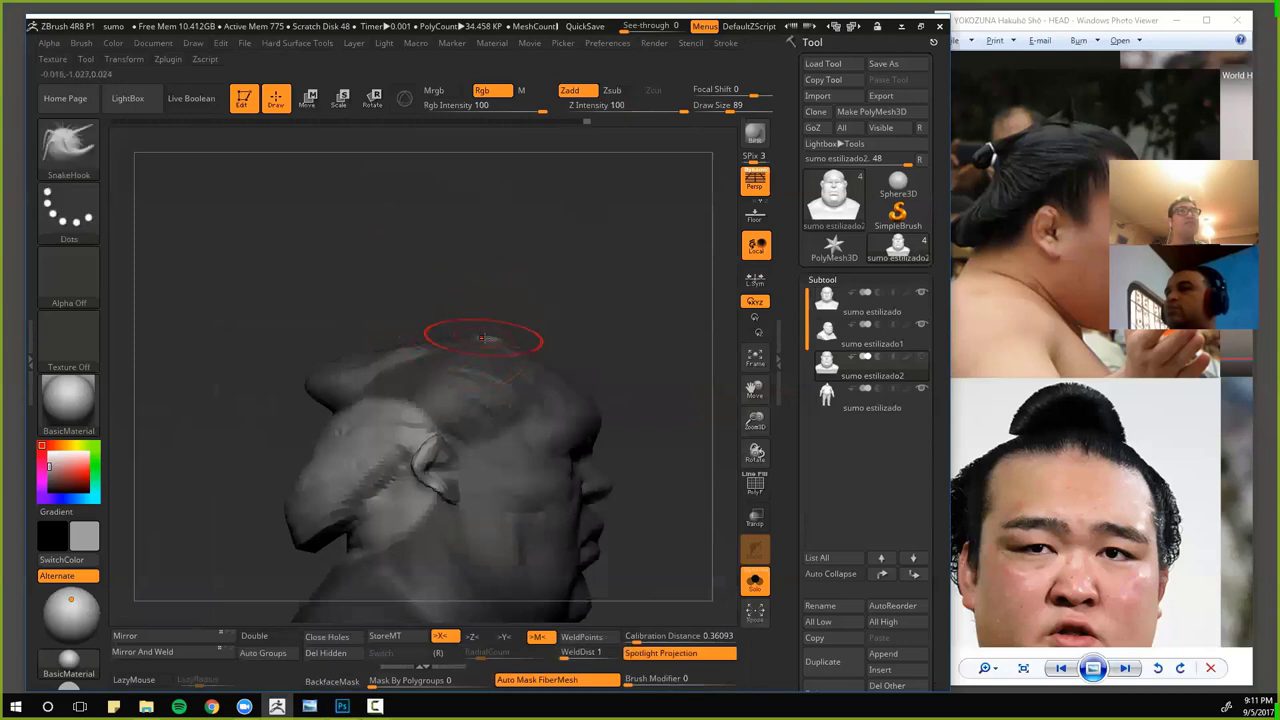
mouse_move(482, 338)
mouse_down()
mouse_move(488, 288)
mouse_move(504, 296)
mouse_move(508, 318)
mouse_move(431, 297)
mouse_up()
- Reshape the topknot's height and width with the Move brush, working from the front and side
key(b)
key(m)
key(v)
mouse_move(510, 323)
mouse_down()
mouse_move(488, 320)
mouse_move(528, 297)
mouse_up()
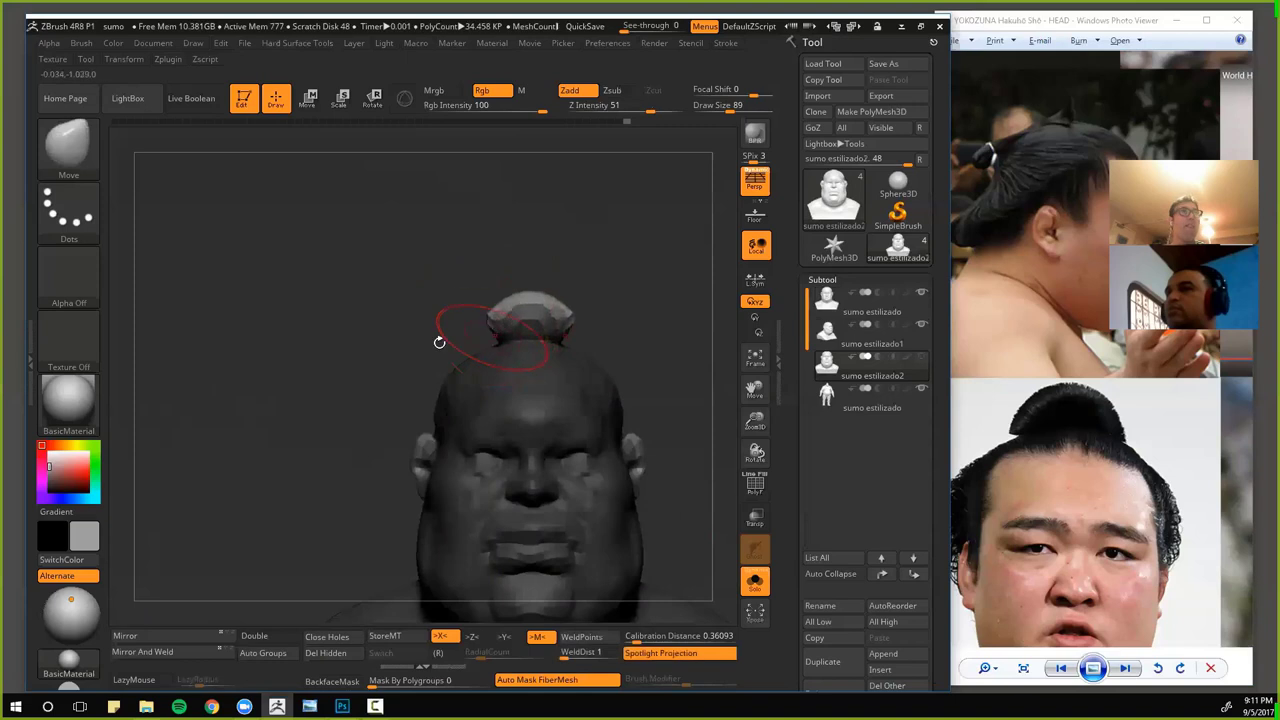
mouse_move(496, 346)
mouse_down()
mouse_move(480, 344)
mouse_move(507, 301)
mouse_up()
mouse_move(351, 309)
alt+mouse_down()
mouse_move(317, 329)
mouse_move(305, 320)
mouse_move(472, 250)
alt+mouse_up()
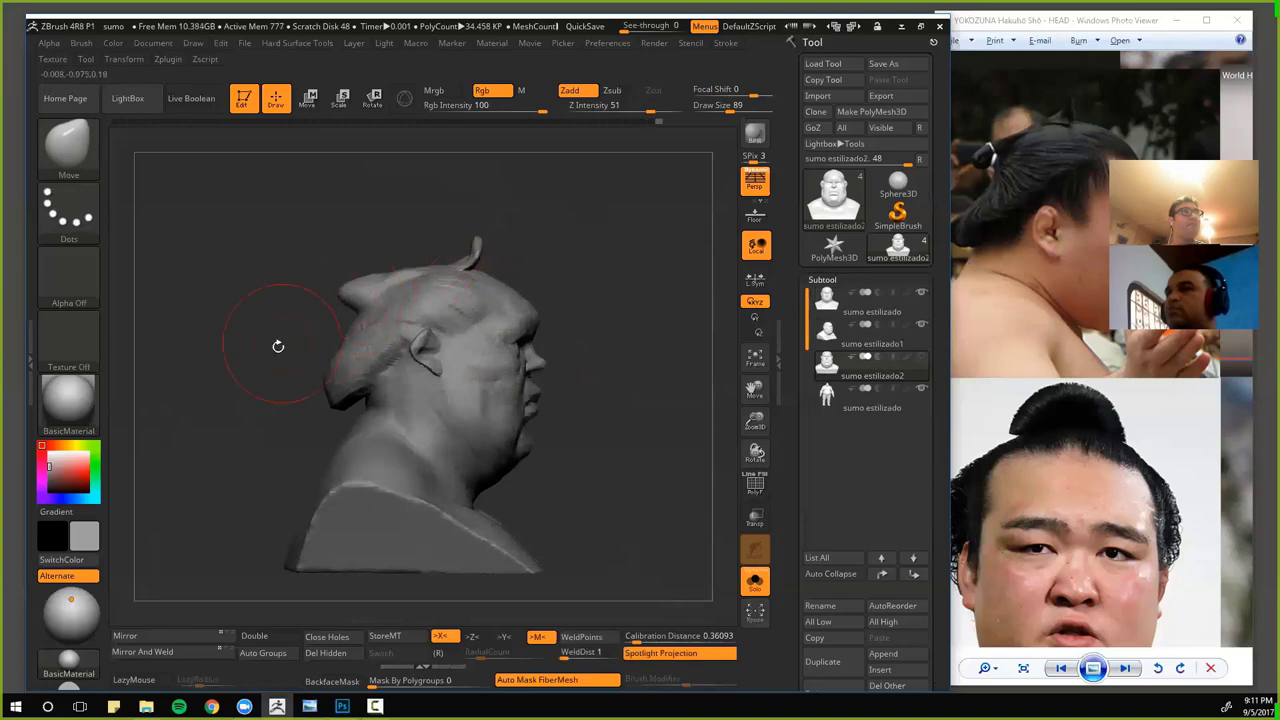
- Compare the isolated bust with the full figure and try a lasso mask over the lower back hair
drag(277, 343, 315, 319)
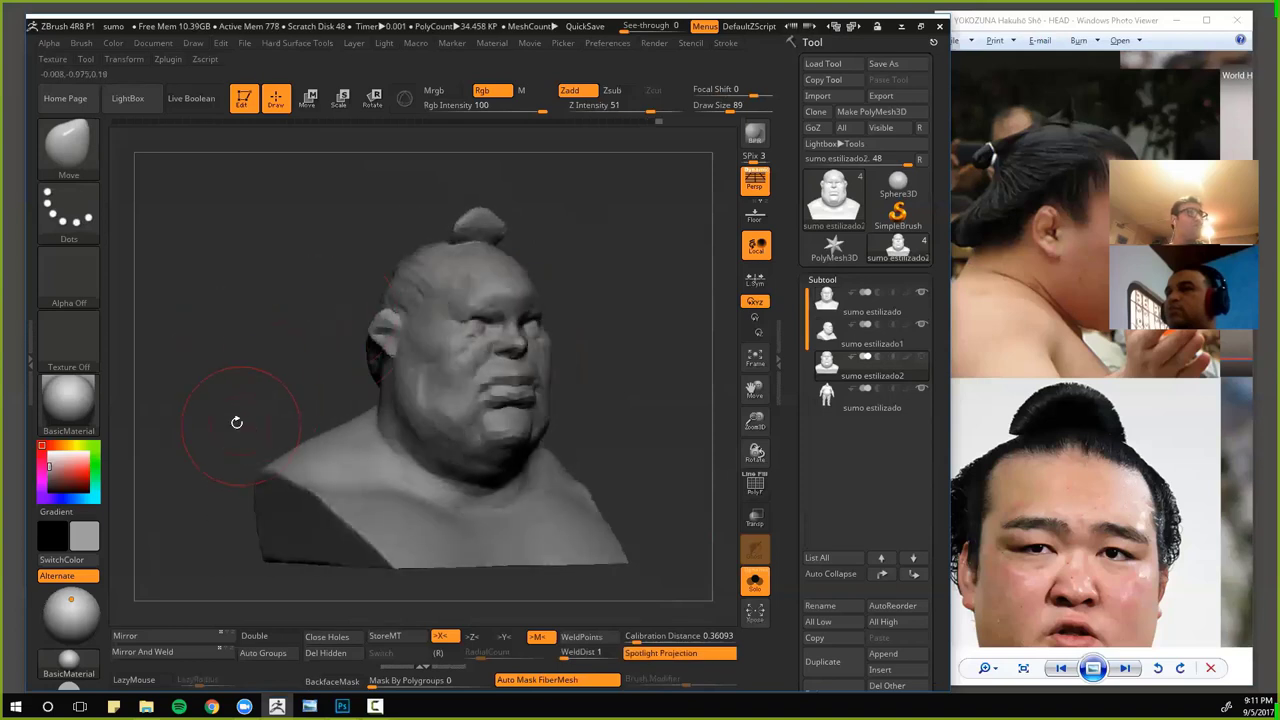
click(757, 581)
drag(640, 530, 701, 538)
click(756, 580)
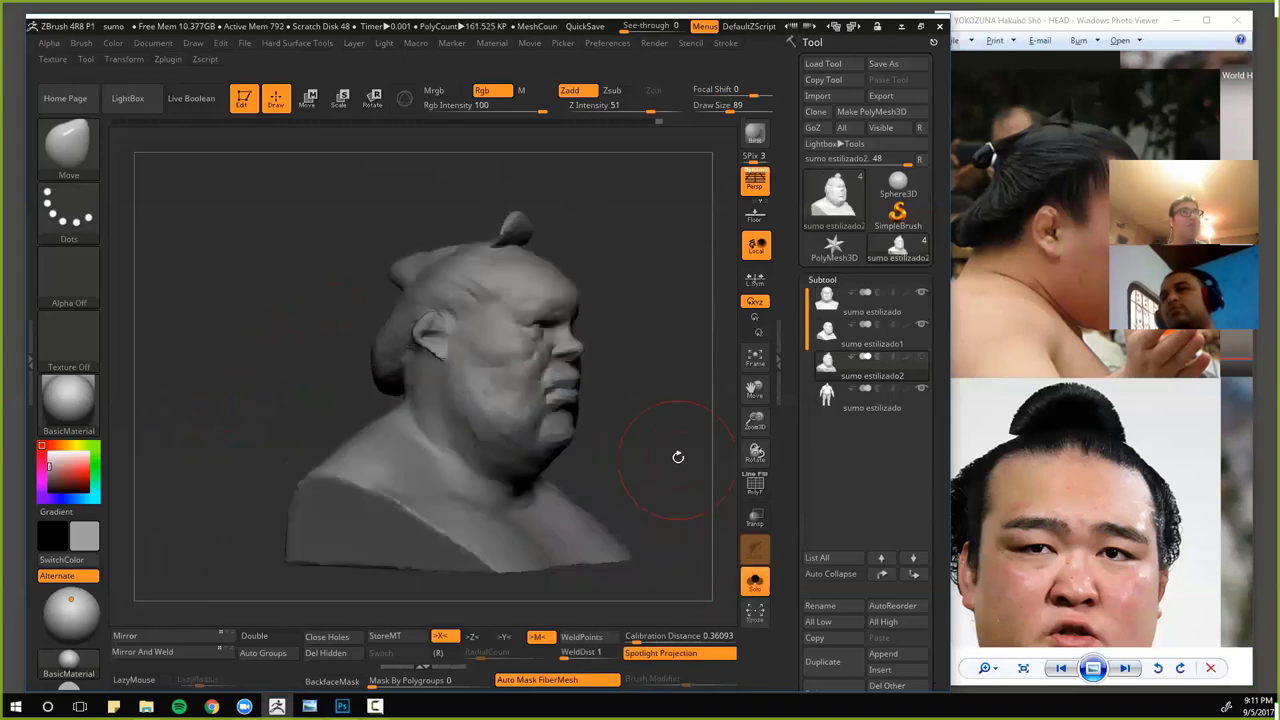
click(755, 580)
key(ctrl)
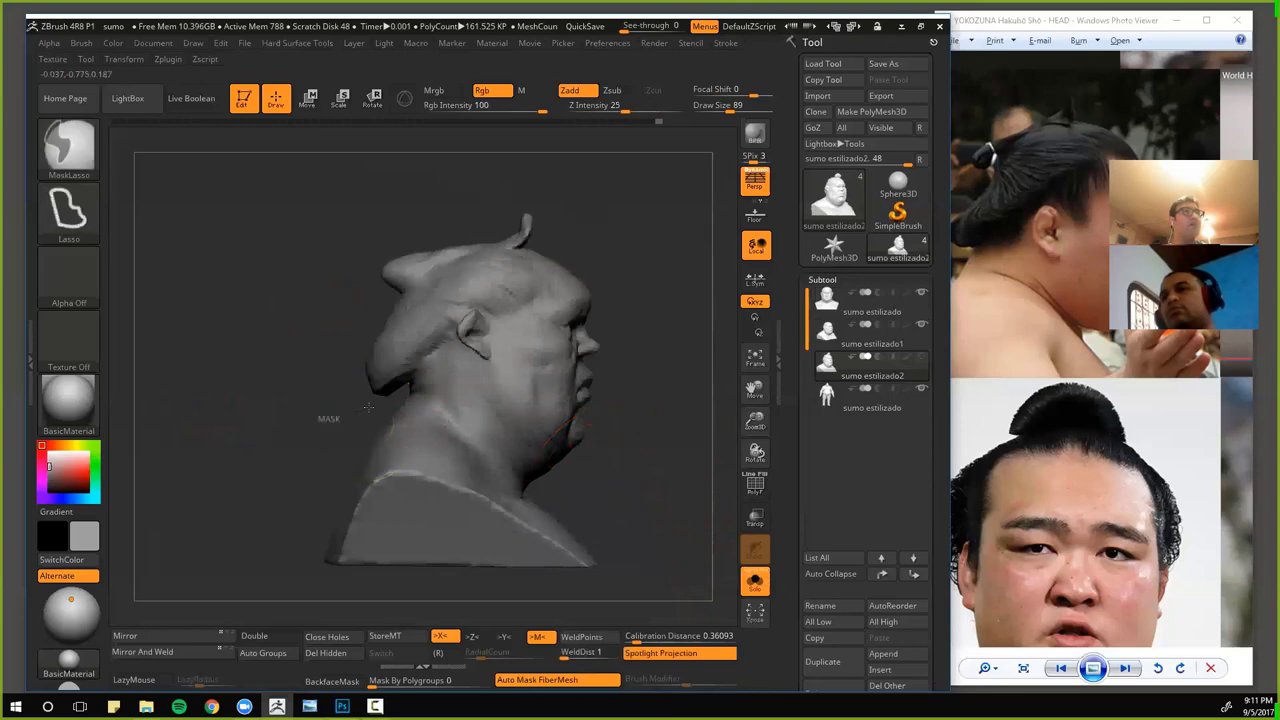
mouse_move(412, 377)
ctrl+mouse_down()
mouse_move(454, 324)
mouse_move(500, 308)
mouse_move(586, 219)
mouse_move(262, 332)
ctrl+mouse_up()
mouse_move(320, 325)
mouse_down()
mouse_move(215, 290)
mouse_move(340, 380)
mouse_move(408, 385)
mouse_up()
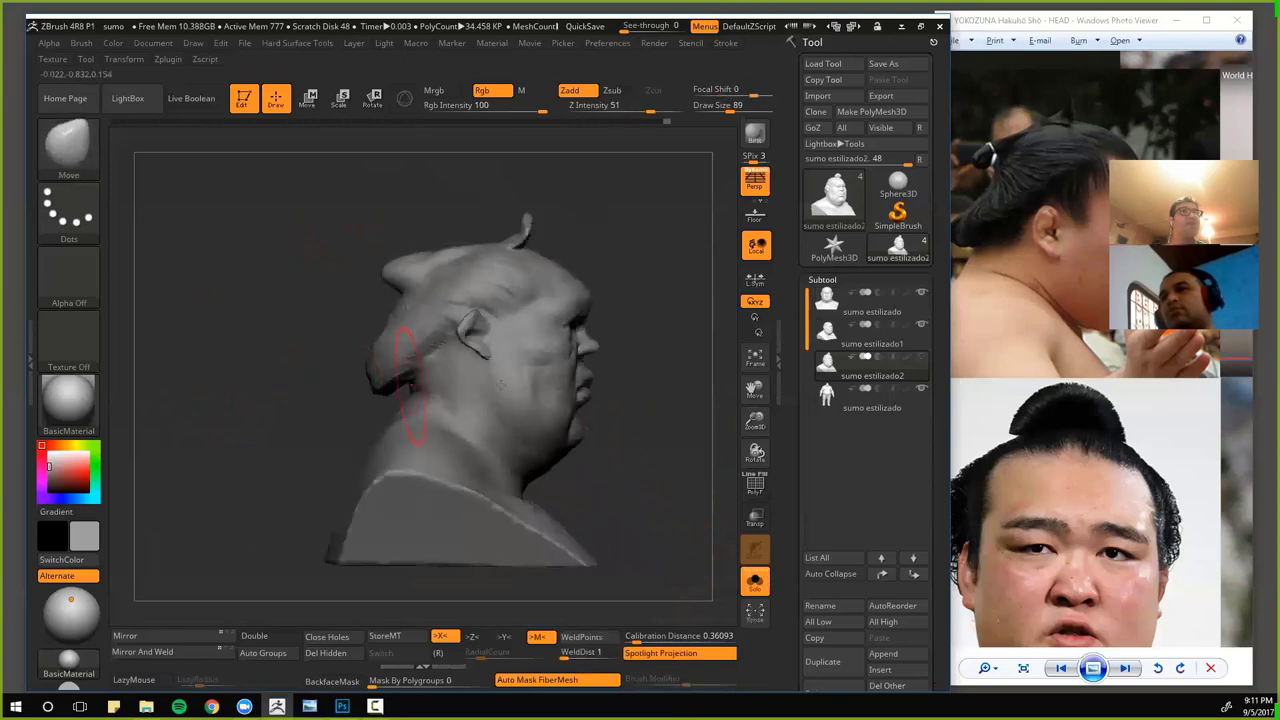
- Compare the bald head subtool sumo estilizado1 with the haired subtool sumo estilizado2 in side and front views
click(825, 335)
click(826, 367)
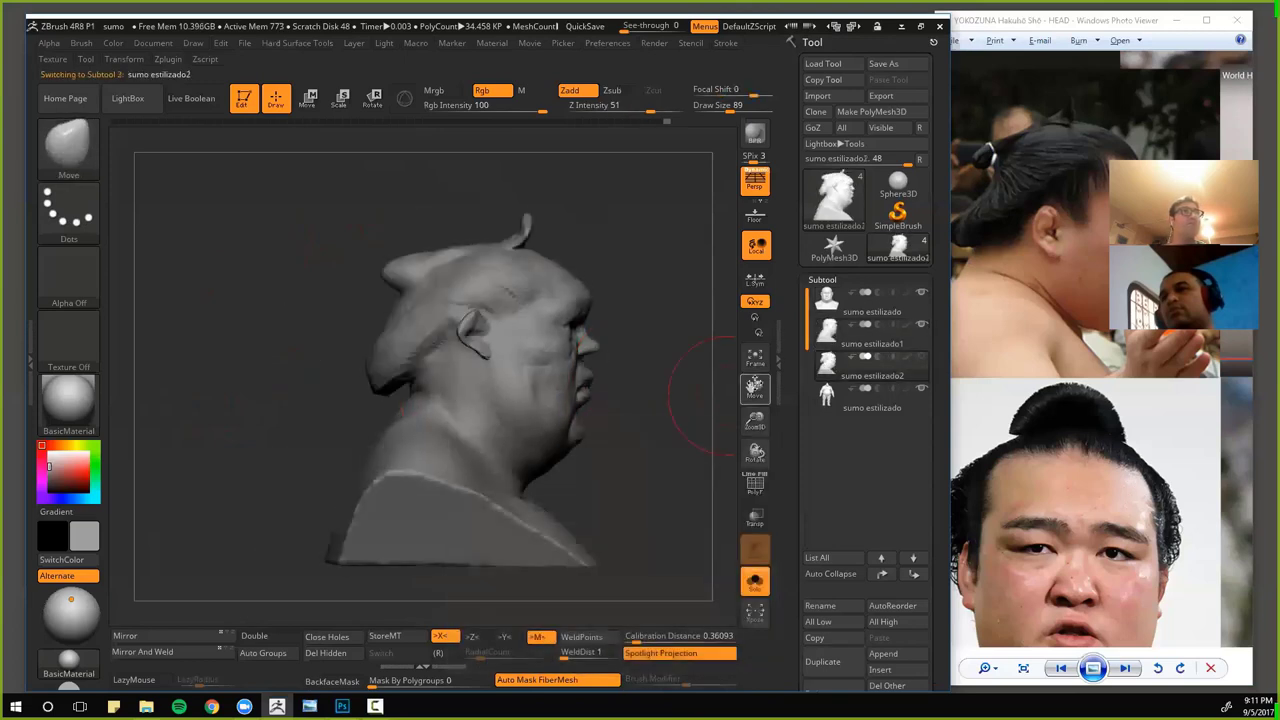
shift+drag(672, 395, 590, 392)
alt+drag(206, 309, 310, 350)
click(826, 332)
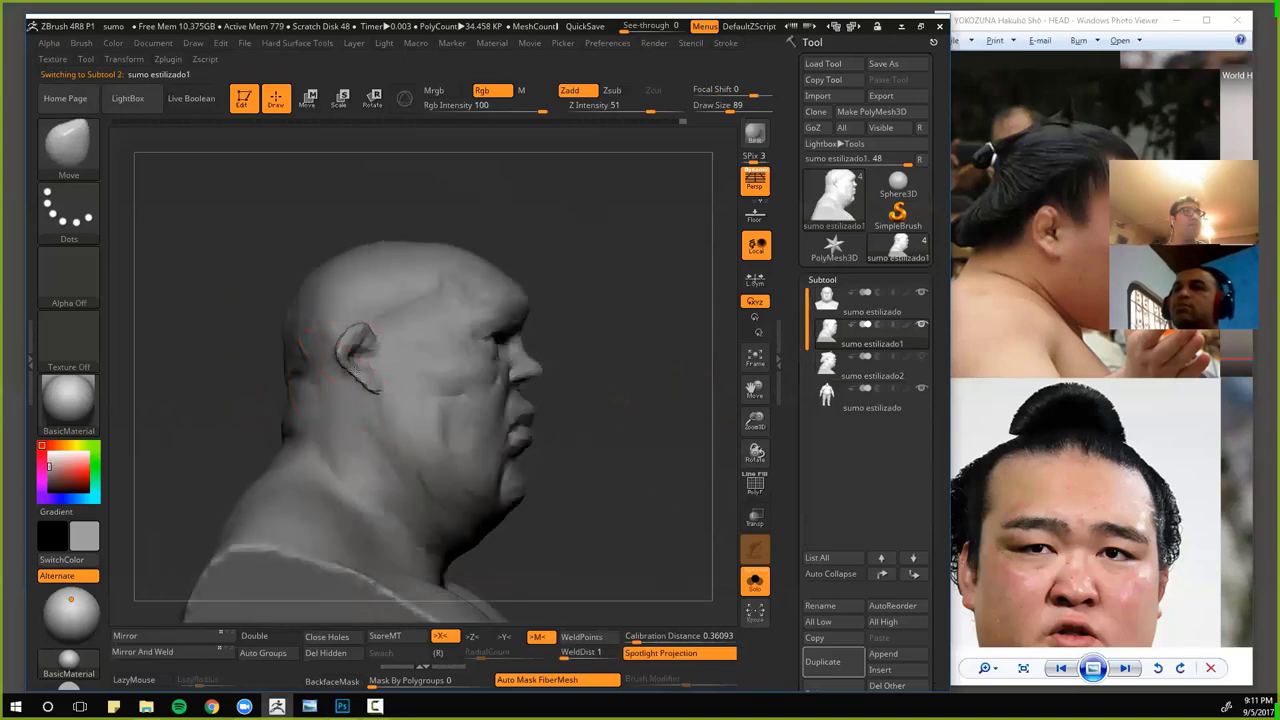
drag(476, 436, 736, 530)
click(826, 366)
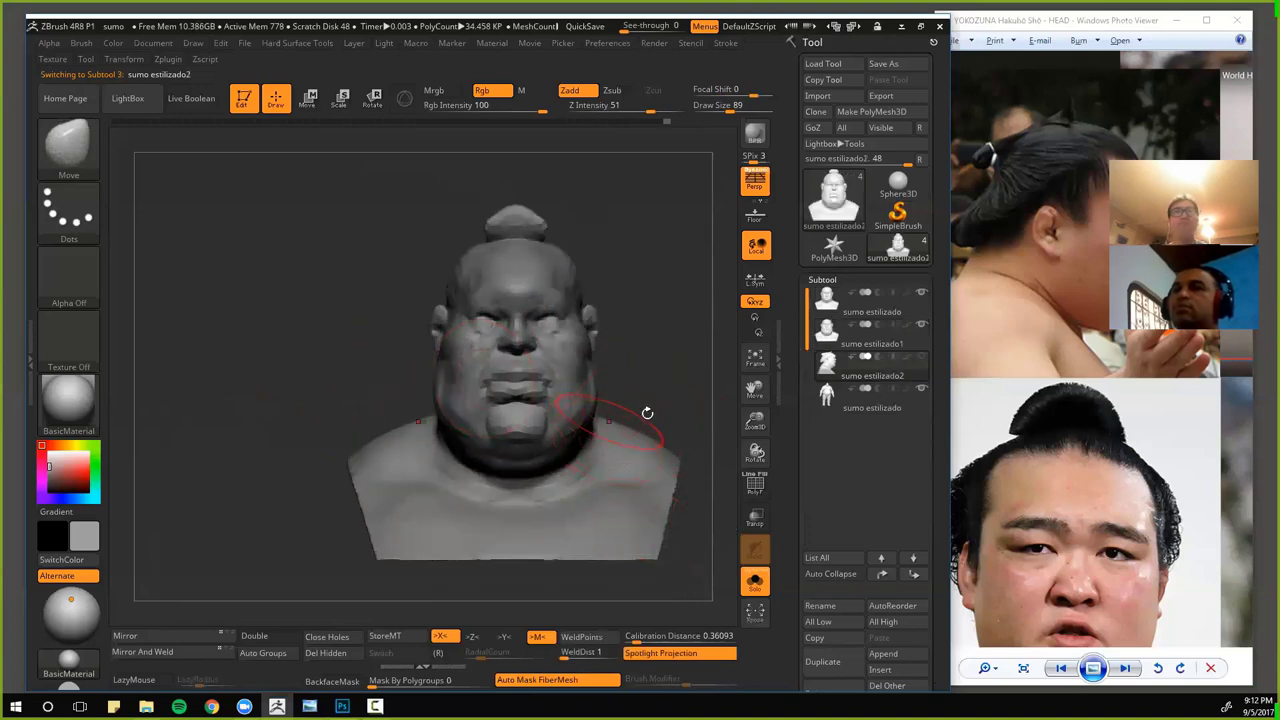
click(828, 368)
click(828, 370)
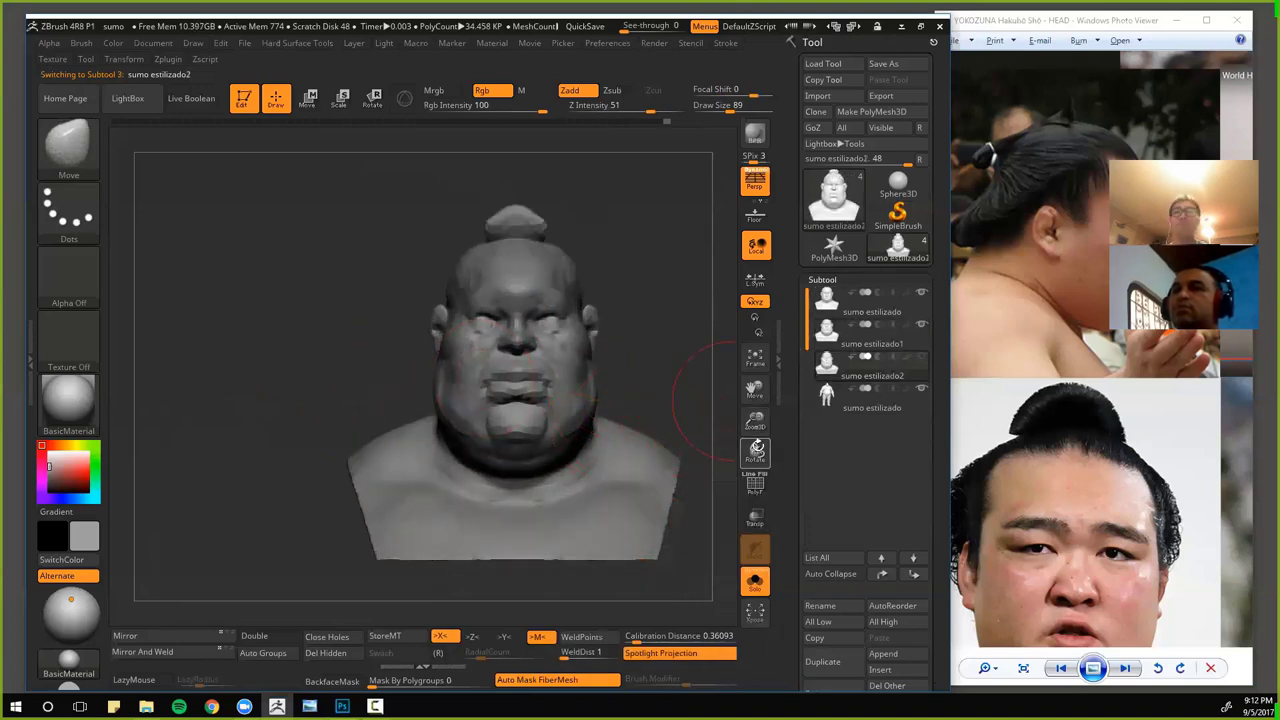
- Apply a Polish deformation to the sumo estilizado2 bust
click(297, 43)
scroll(708, 600, down, 5)
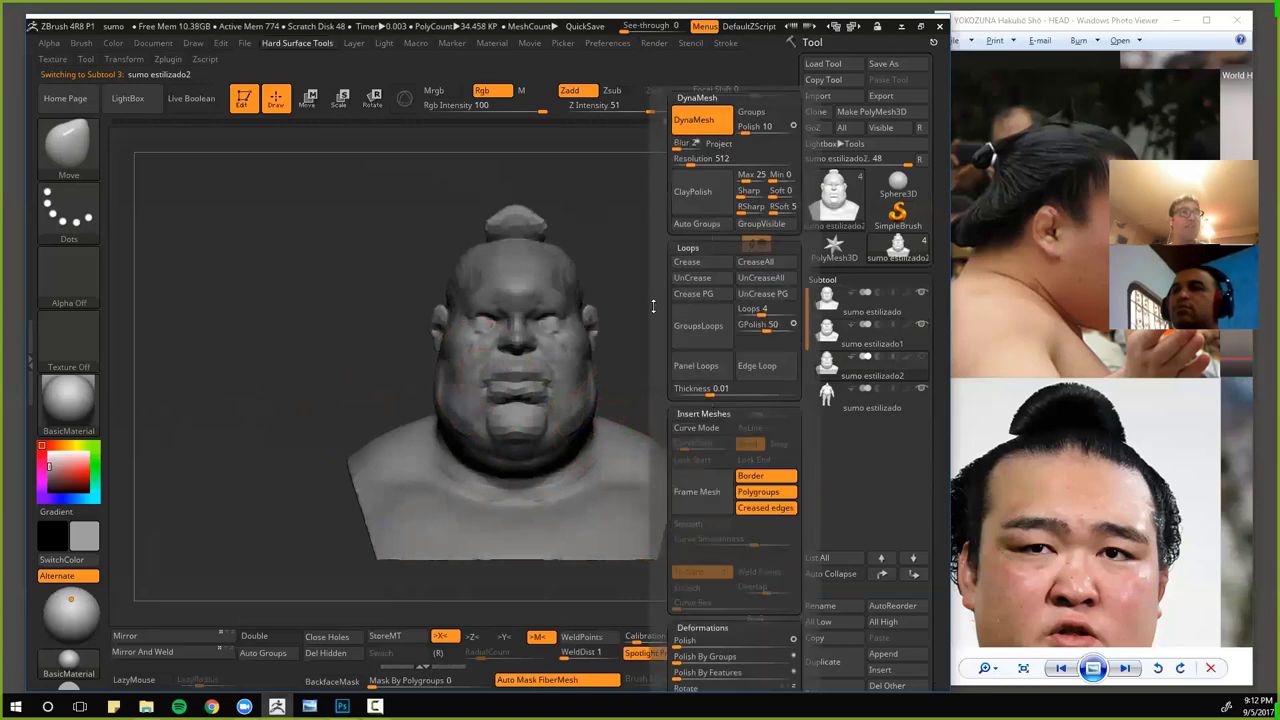
drag(736, 646, 730, 647)
- Mask the back hair, upper scalp and topknot of the bust with a lasso from the side
shift+drag(374, 383, 455, 385)
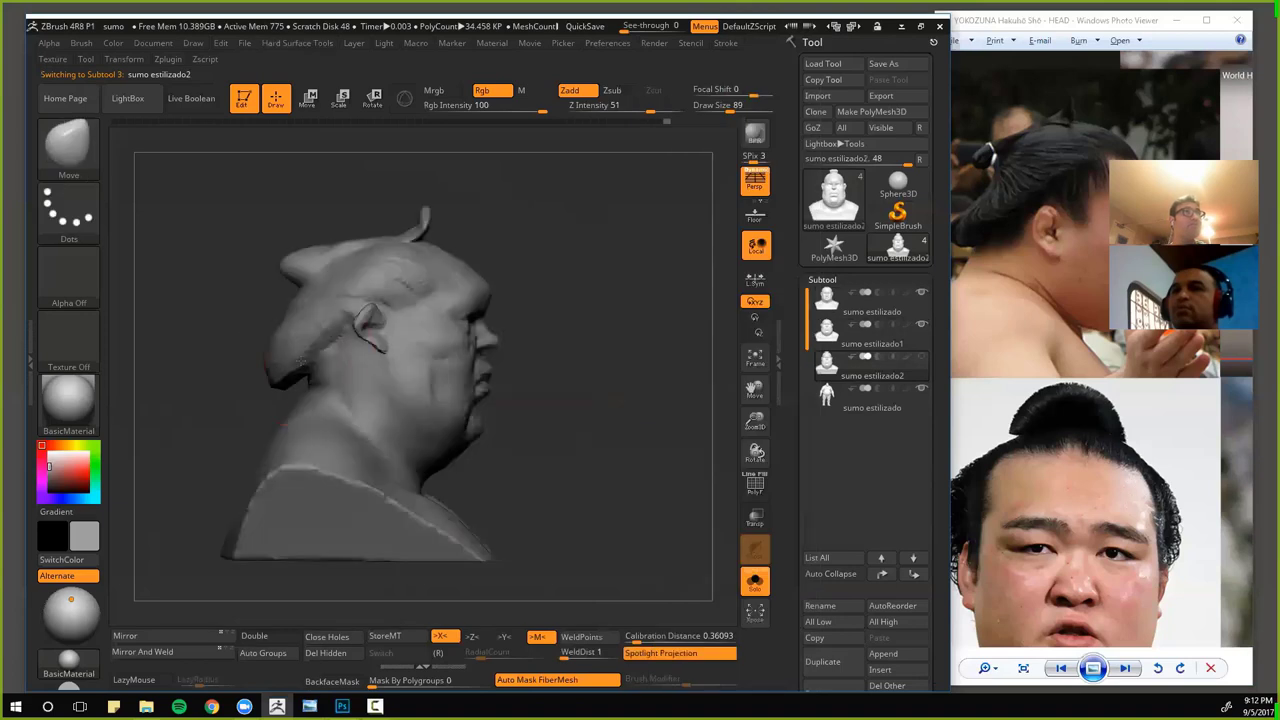
mouse_move(232, 385)
ctrl+mouse_down()
mouse_move(244, 396)
mouse_move(317, 365)
mouse_move(350, 322)
mouse_move(440, 265)
mouse_move(362, 134)
ctrl+mouse_up()
drag(362, 134, 270, 190)
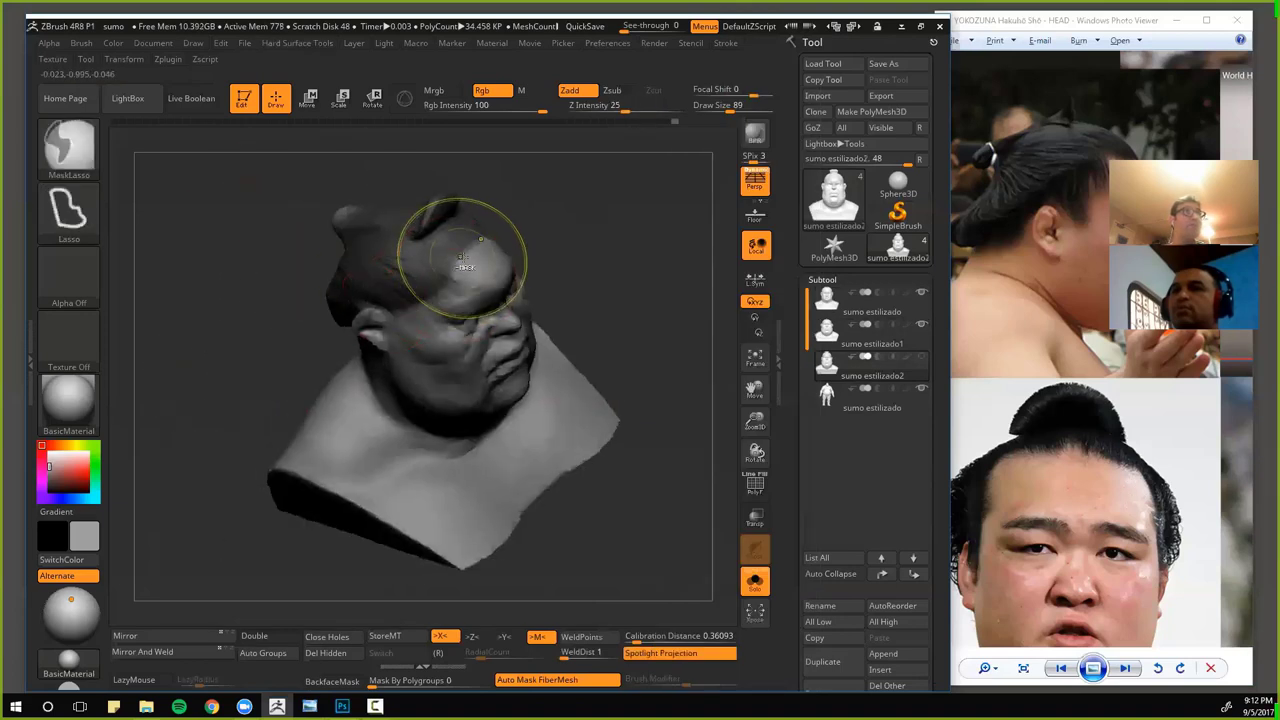
mouse_move(262, 362)
mouse_down()
mouse_move(223, 320)
mouse_move(204, 332)
mouse_move(246, 351)
mouse_up()
- Smooth away the unmasked facial features, ears, neck and shoulders of the hair subtool at Z Intensity 100
shift+drag(347, 326, 355, 333)
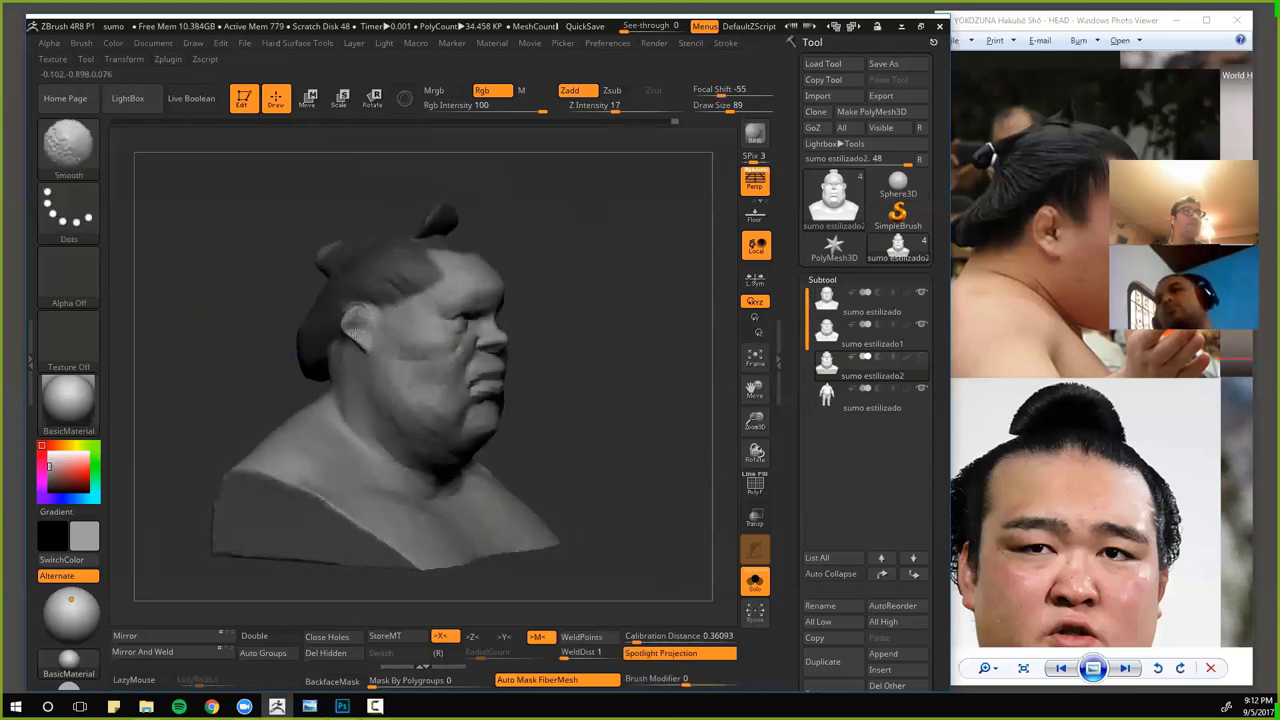
drag(590, 105, 688, 105)
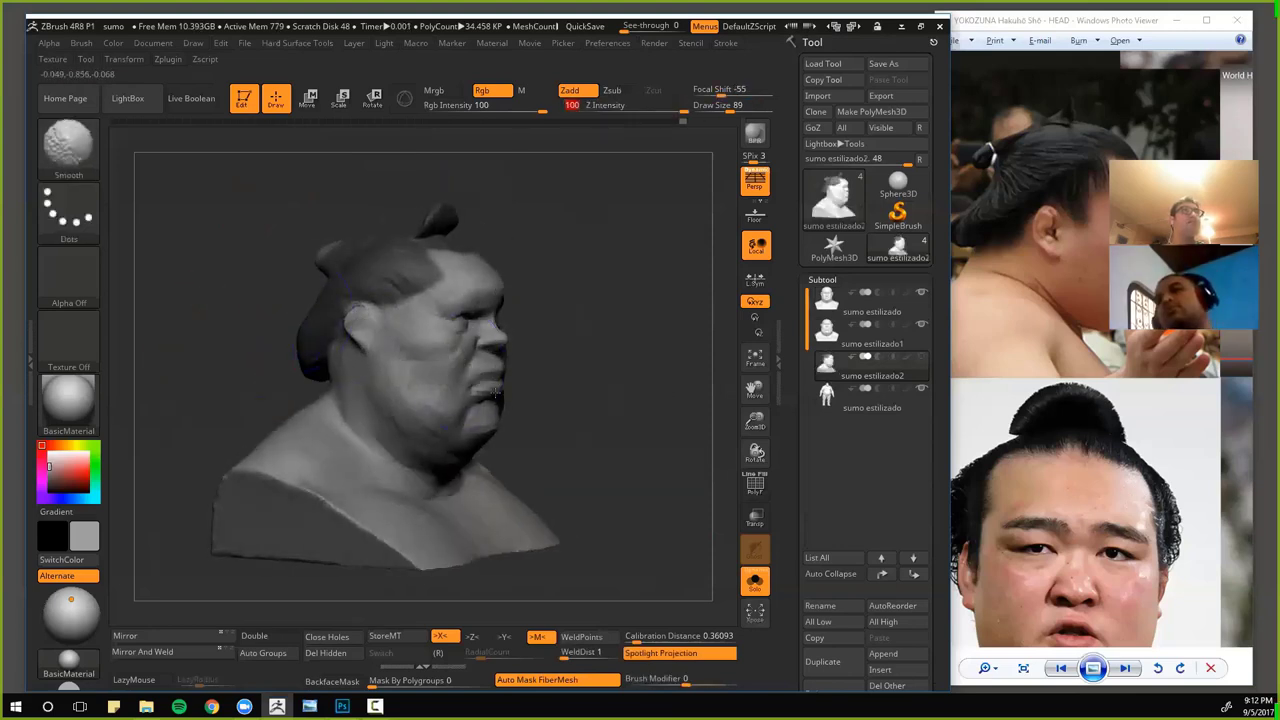
shift+drag(475, 420, 465, 343)
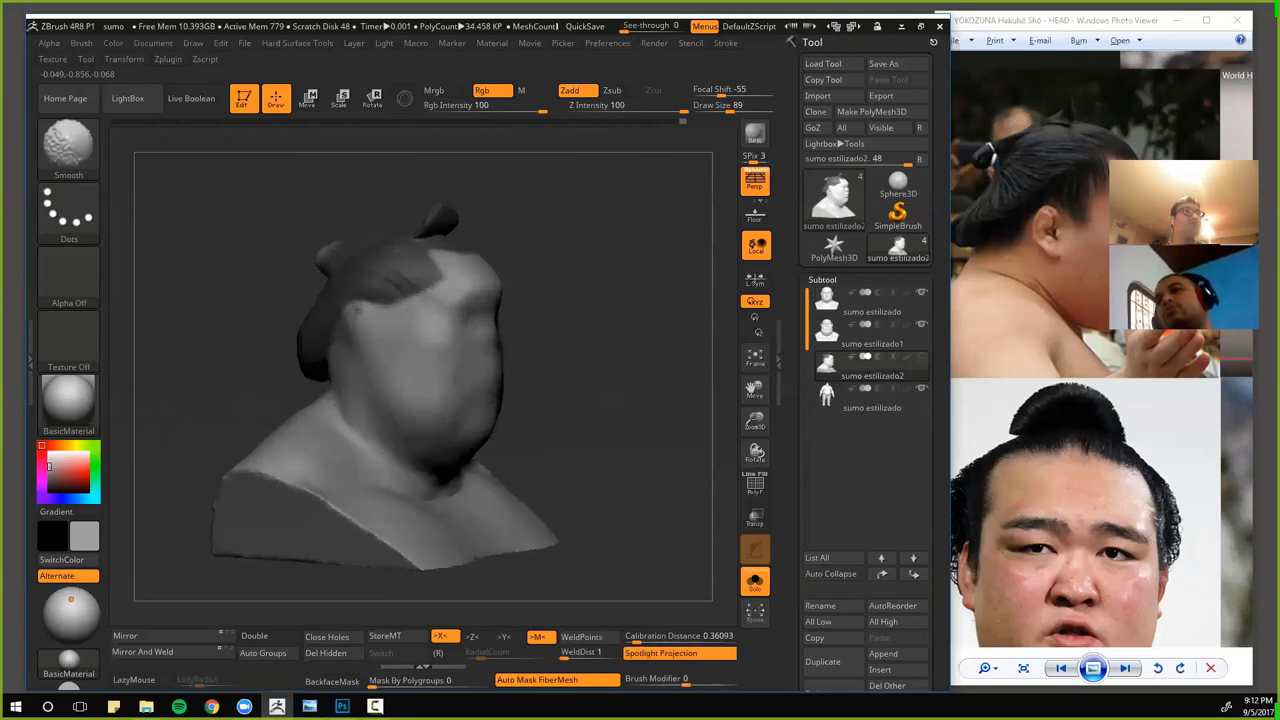
key(f)
shift+drag(228, 358, 210, 362)
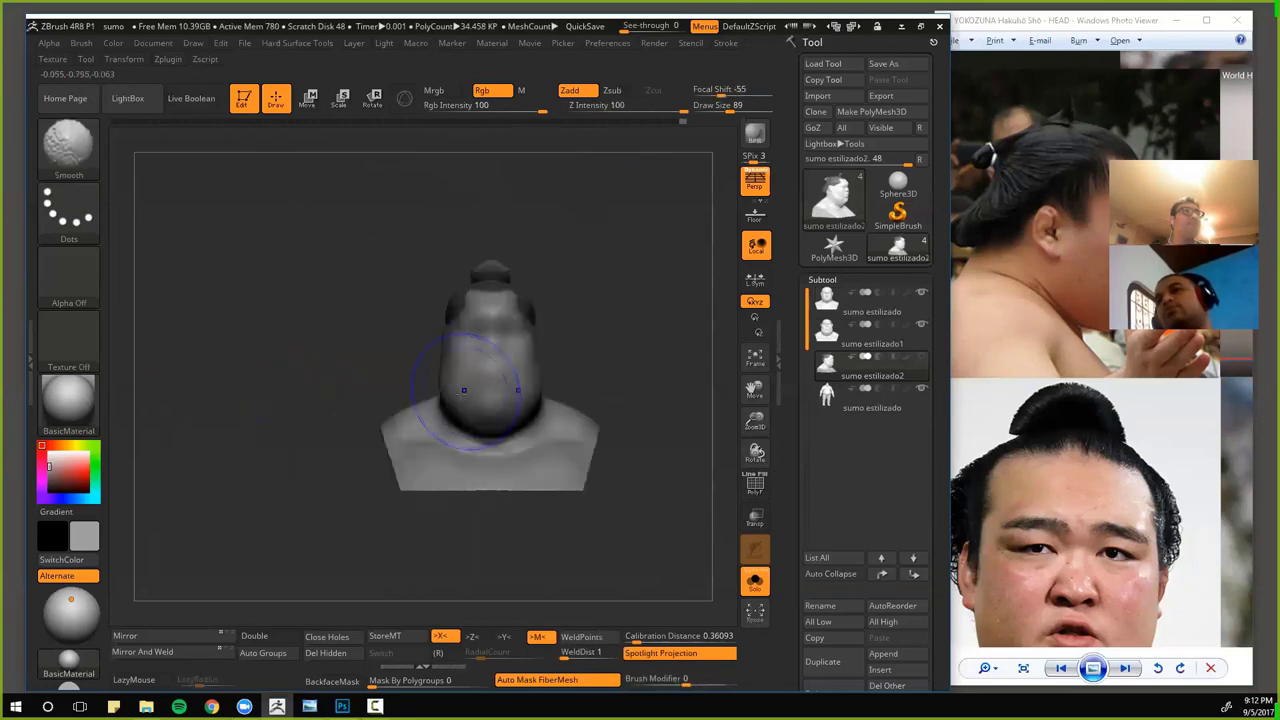
shift+drag(474, 382, 410, 407)
shift+drag(411, 461, 461, 483)
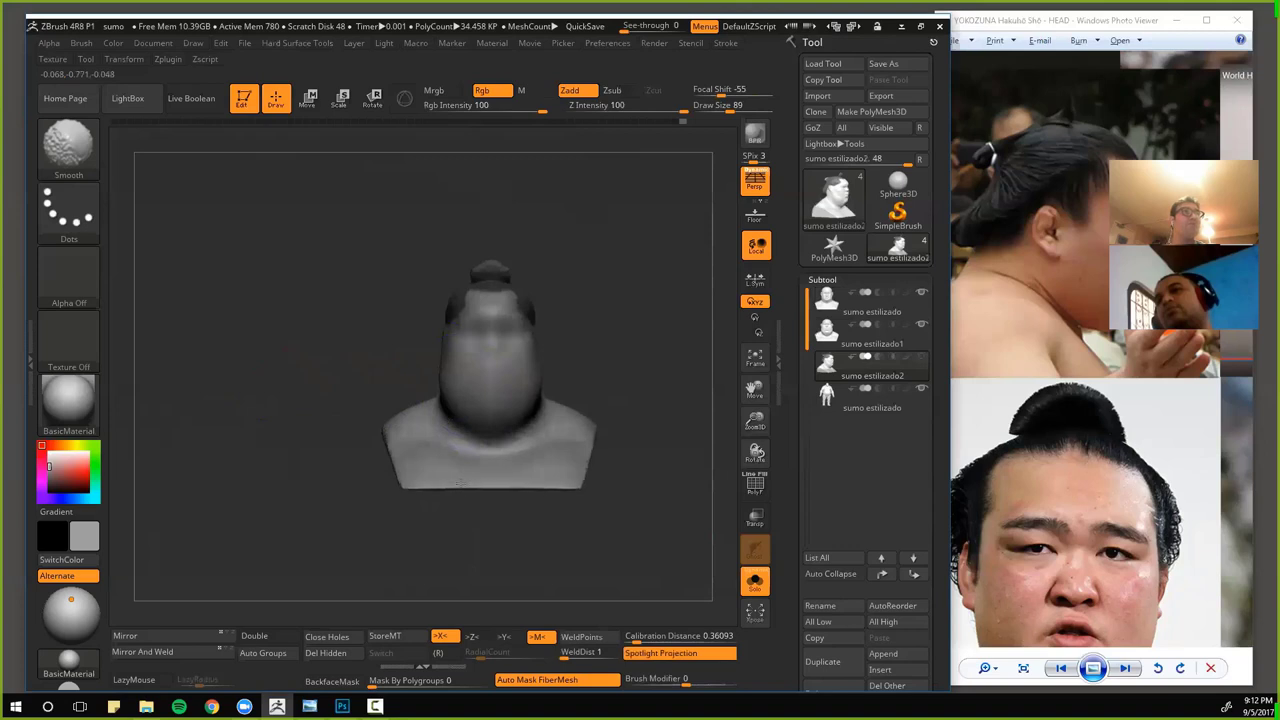
drag(349, 300, 362, 435)
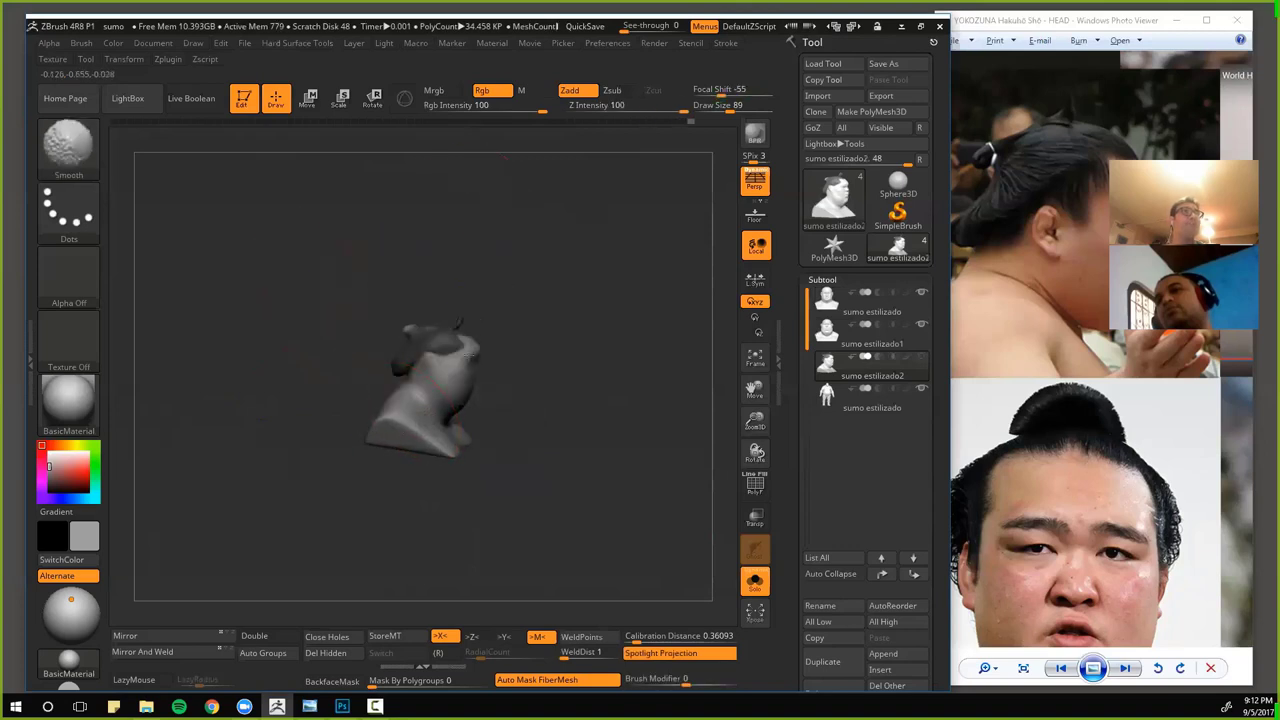
shift+drag(427, 438, 450, 420)
shift+drag(260, 377, 368, 448)
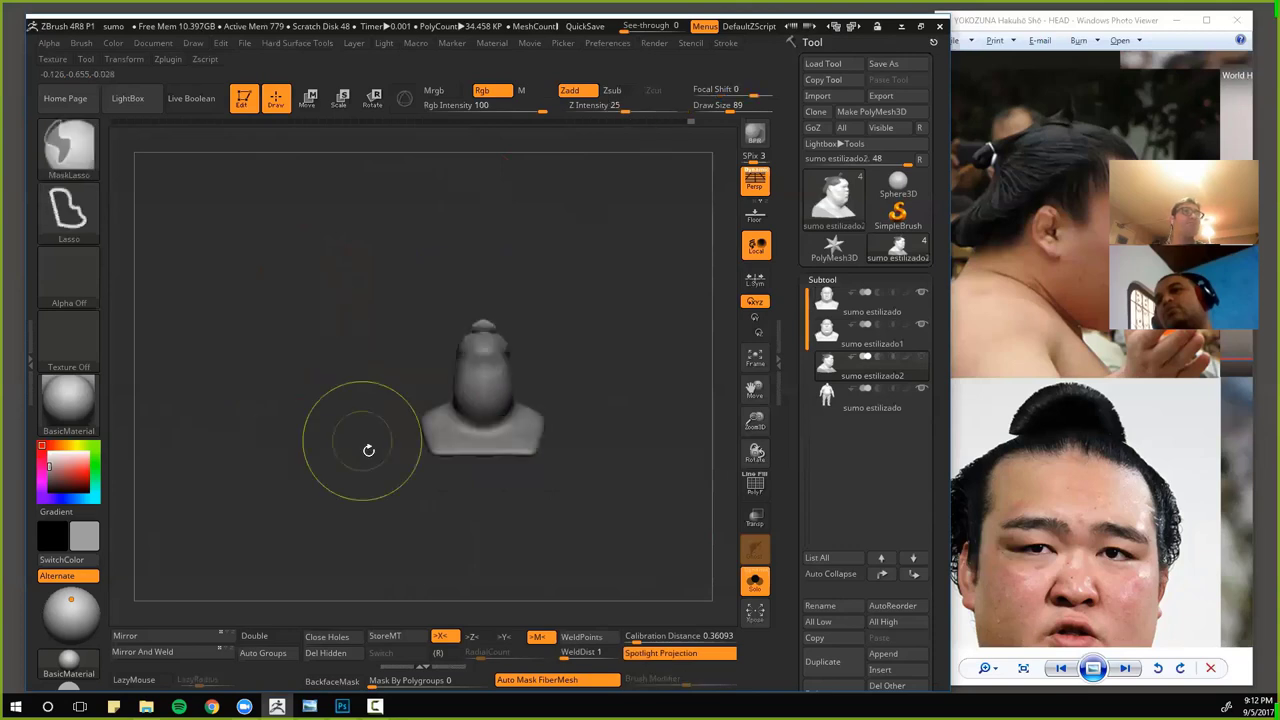
- Turn off Solo and show only sumo estilizado1 and sumo estilizado2, hiding the original head and the body
click(755, 581)
alt+drag(302, 361, 330, 440)
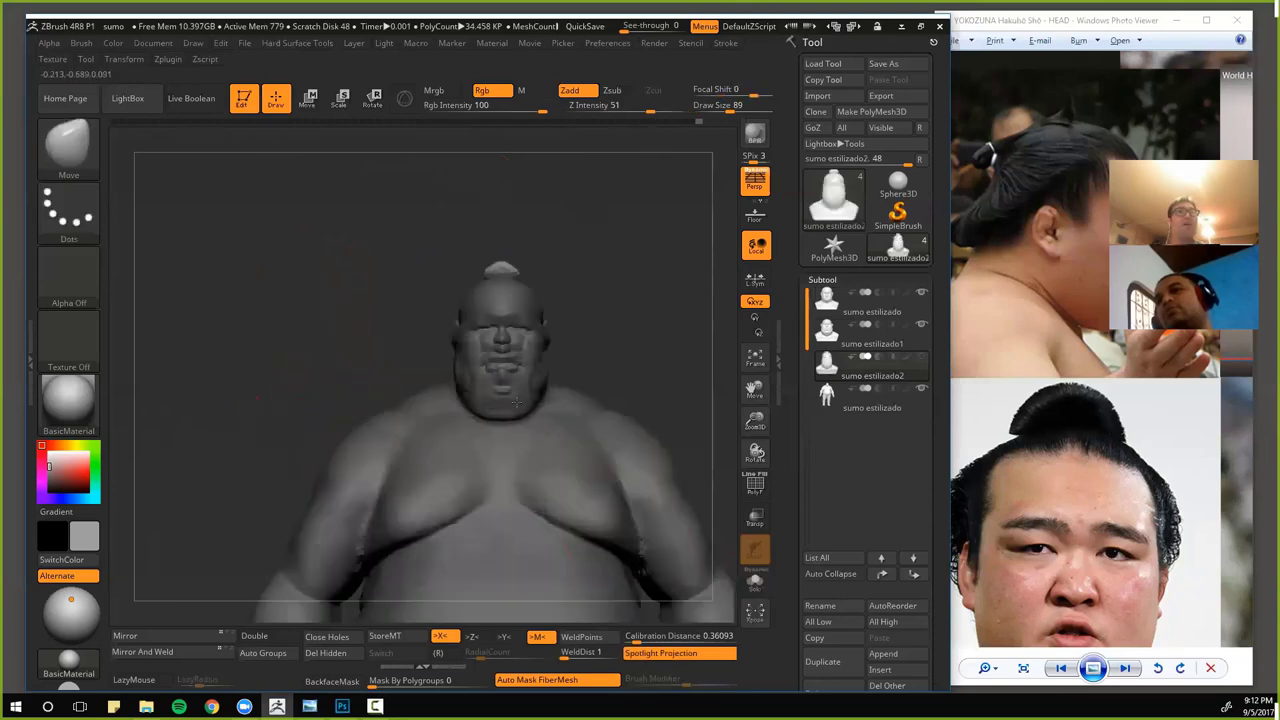
click(920, 295)
click(918, 360)
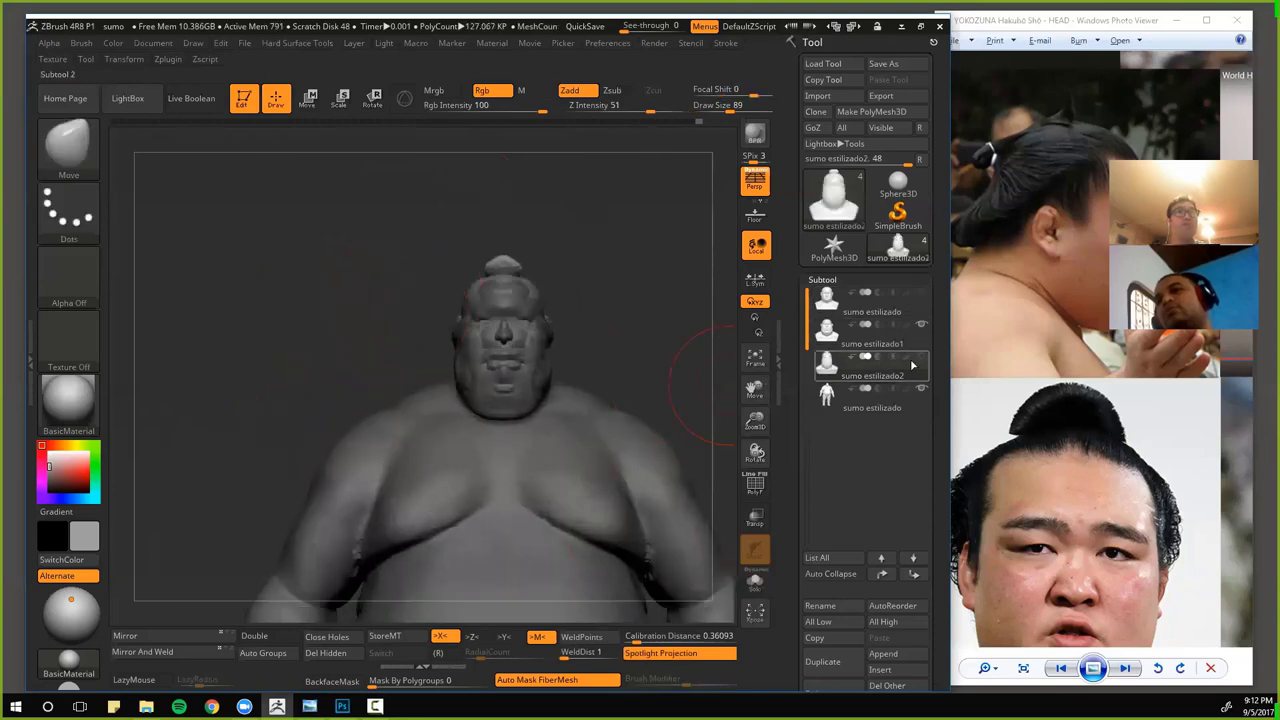
click(921, 389)
drag(300, 325, 346, 306)
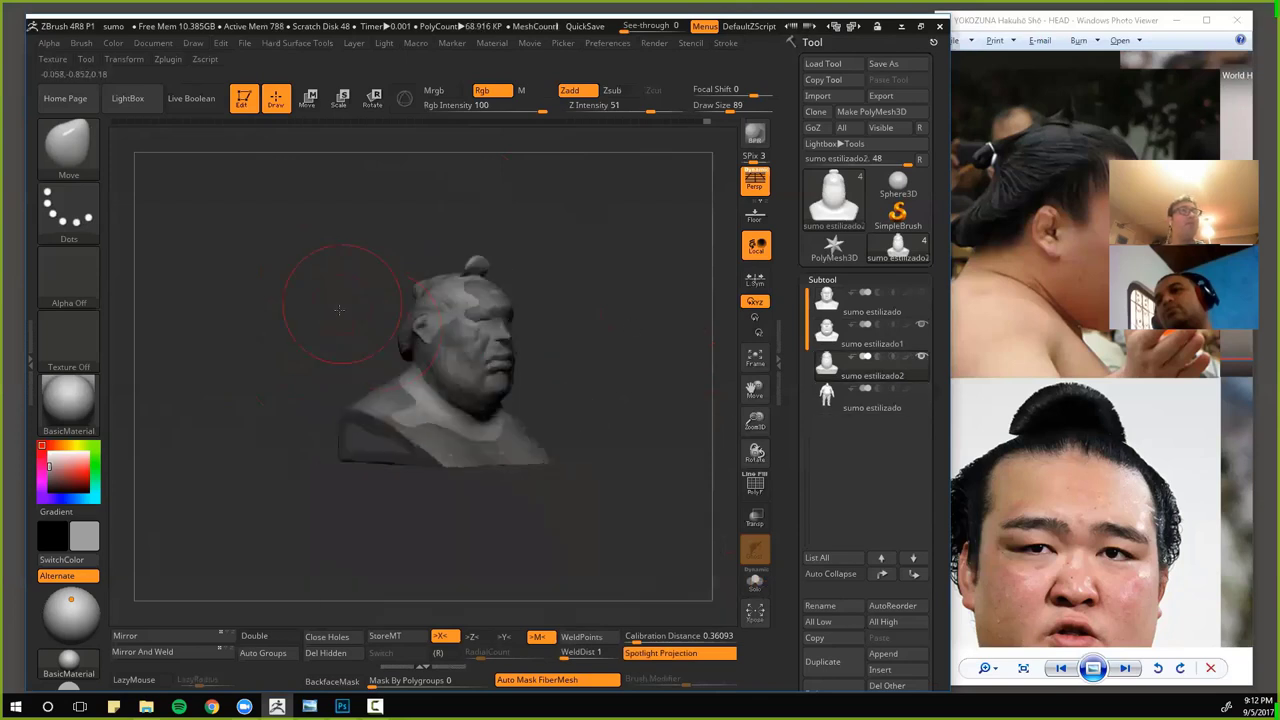
mouse_move(290, 220)
alt+mouse_down()
mouse_move(275, 278)
mouse_move(320, 373)
mouse_move(238, 348)
alt+mouse_up()
- Carve the face area of the hair subtool inward with the ClayBuildup brush so it sits beneath the head mesh
key(b)
key(c)
key(b)
mouse_move(522, 340)
alt+mouse_down()
mouse_move(560, 350)
mouse_move(512, 341)
alt+mouse_up()
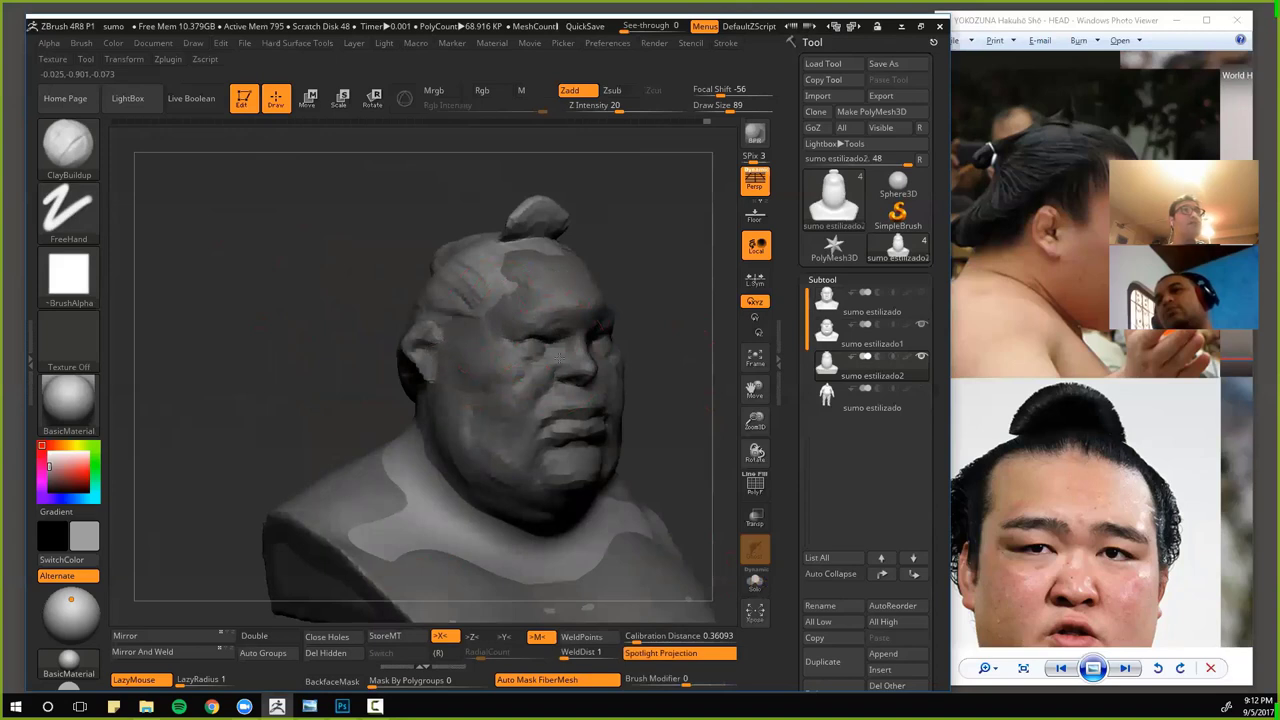
alt+drag(291, 403, 283, 335)
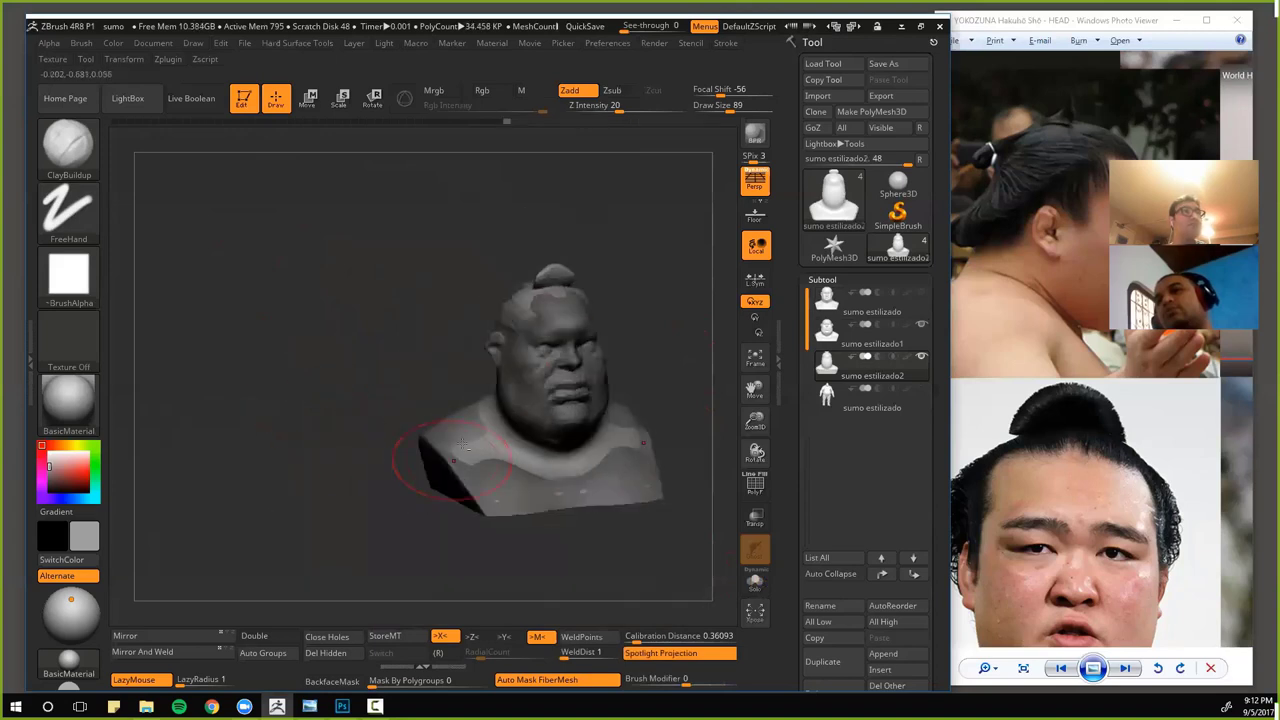
- Isolate the hair subtool, smooth its chest and shoulders down beneath the head mesh, and show both meshes again
click(752, 586)
click(704, 566)
mouse_move(660, 566)
mouse_down()
mouse_move(682, 567)
mouse_move(648, 564)
mouse_up()
click(682, 568)
mouse_move(532, 445)
shift+mouse_down()
mouse_move(570, 450)
mouse_move(580, 480)
shift+mouse_up()
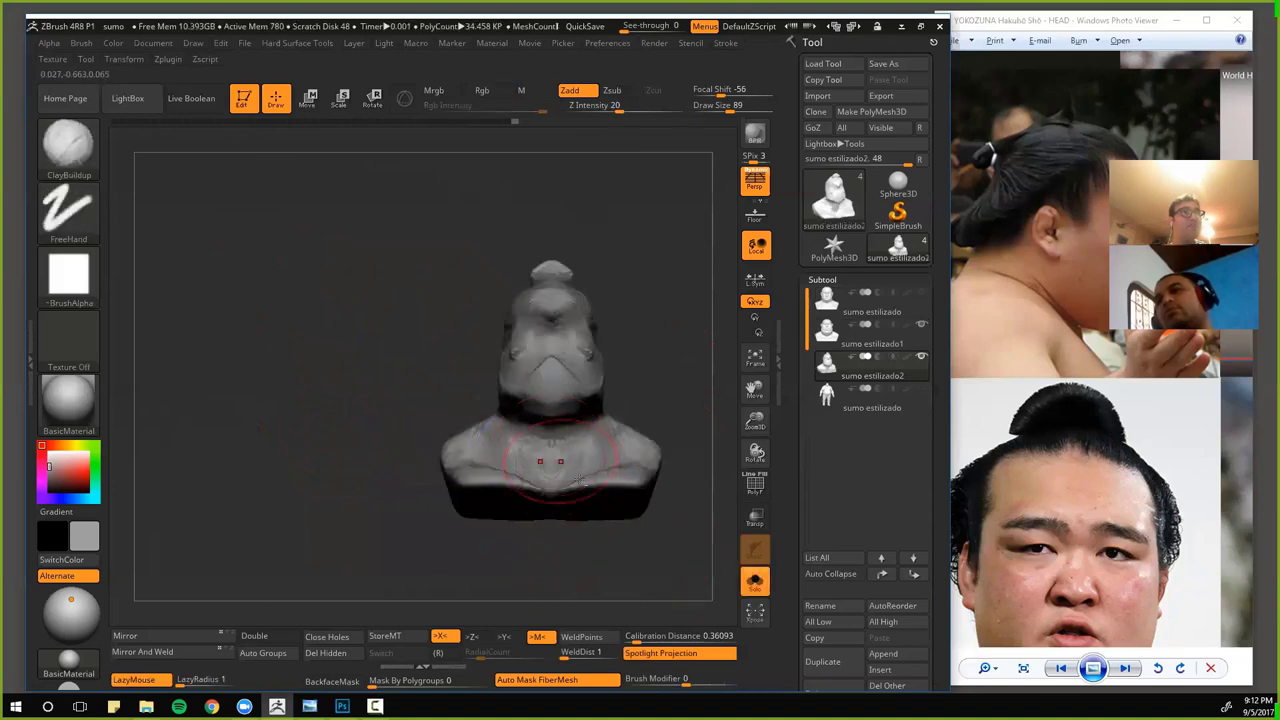
click(755, 580)
drag(634, 557, 543, 500)
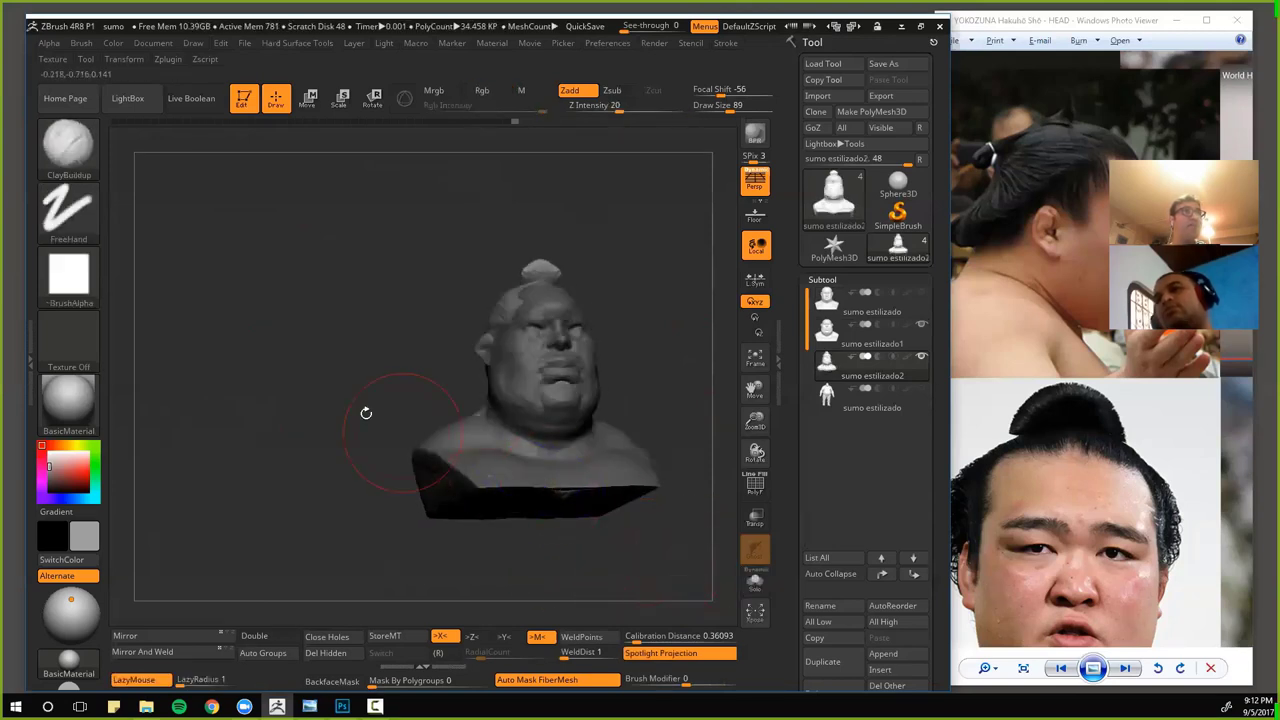
- Pick a dark grey colour (RGB 61, 61, 61) and fill the hair subtool with it
drag(366, 413, 418, 418)
drag(289, 423, 354, 431)
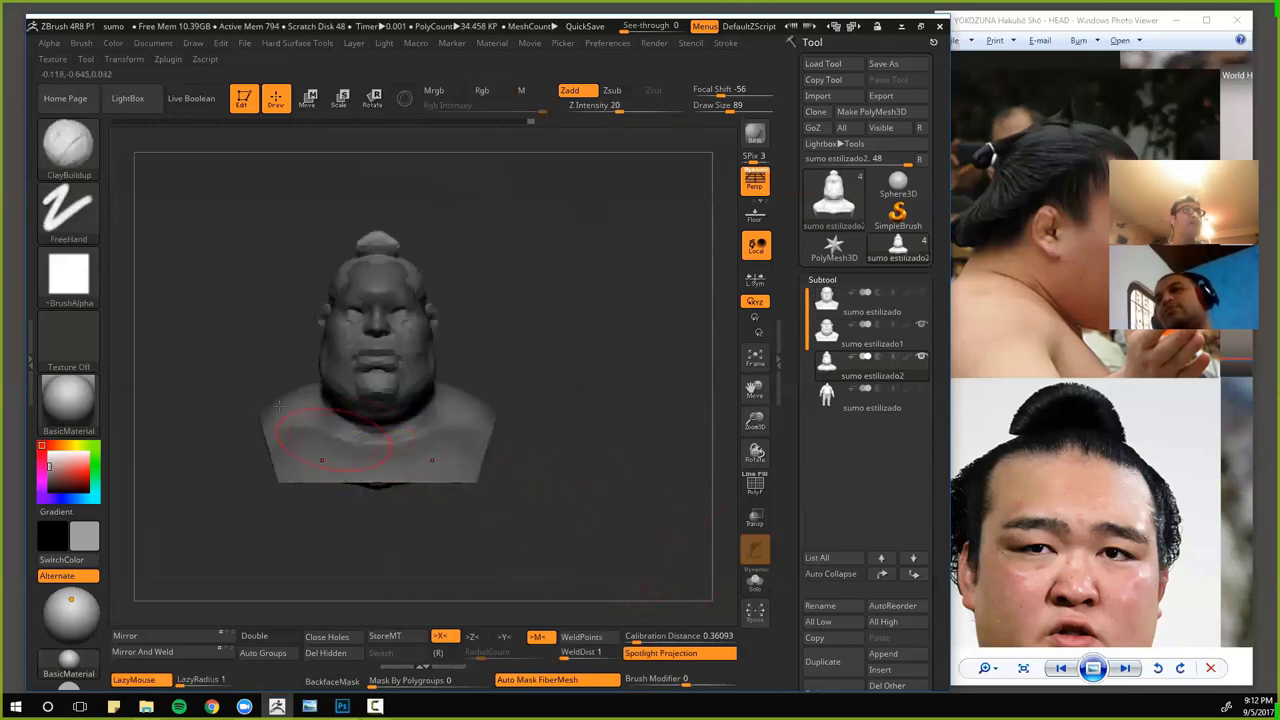
key(f)
drag(446, 372, 145, 495)
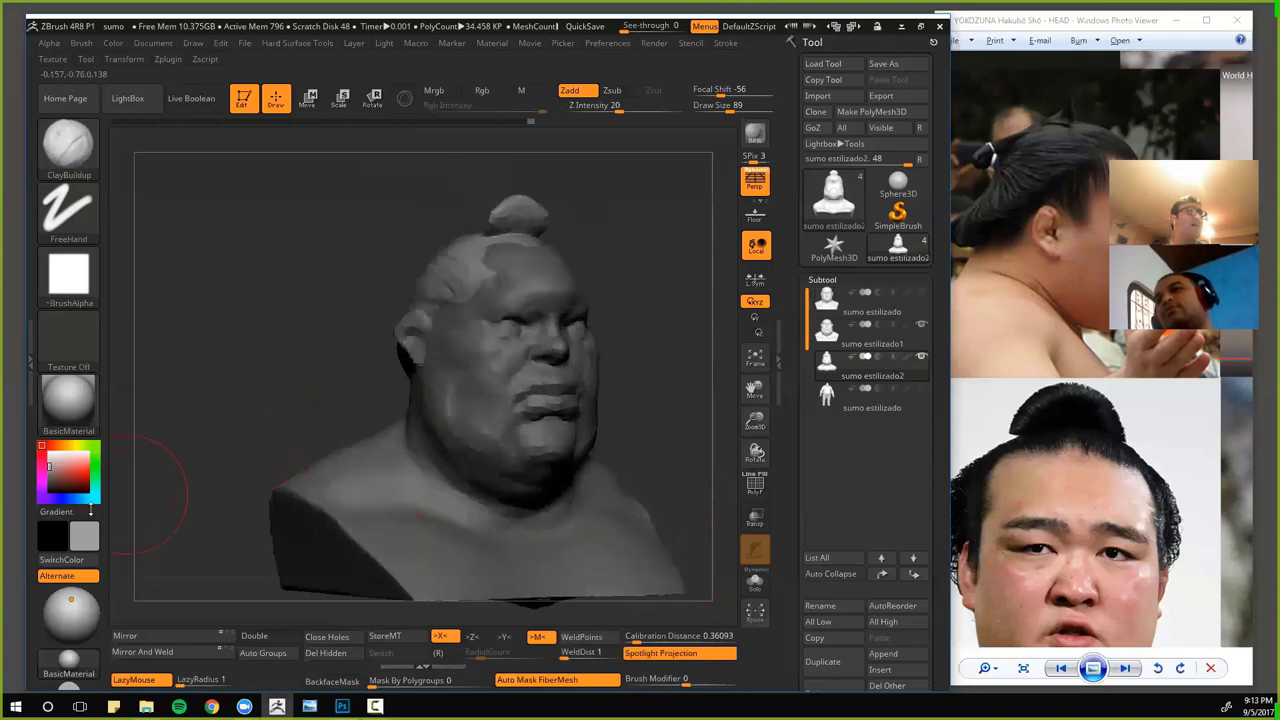
click(44, 481)
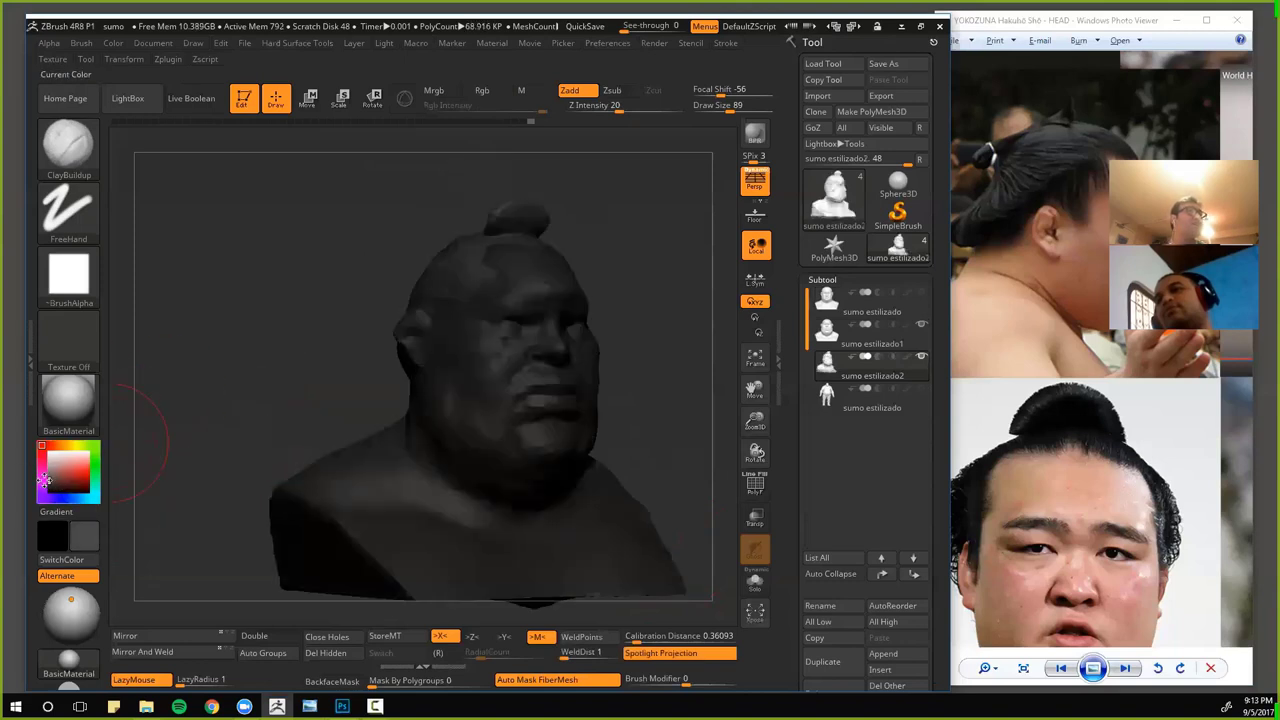
click(113, 43)
click(101, 313)
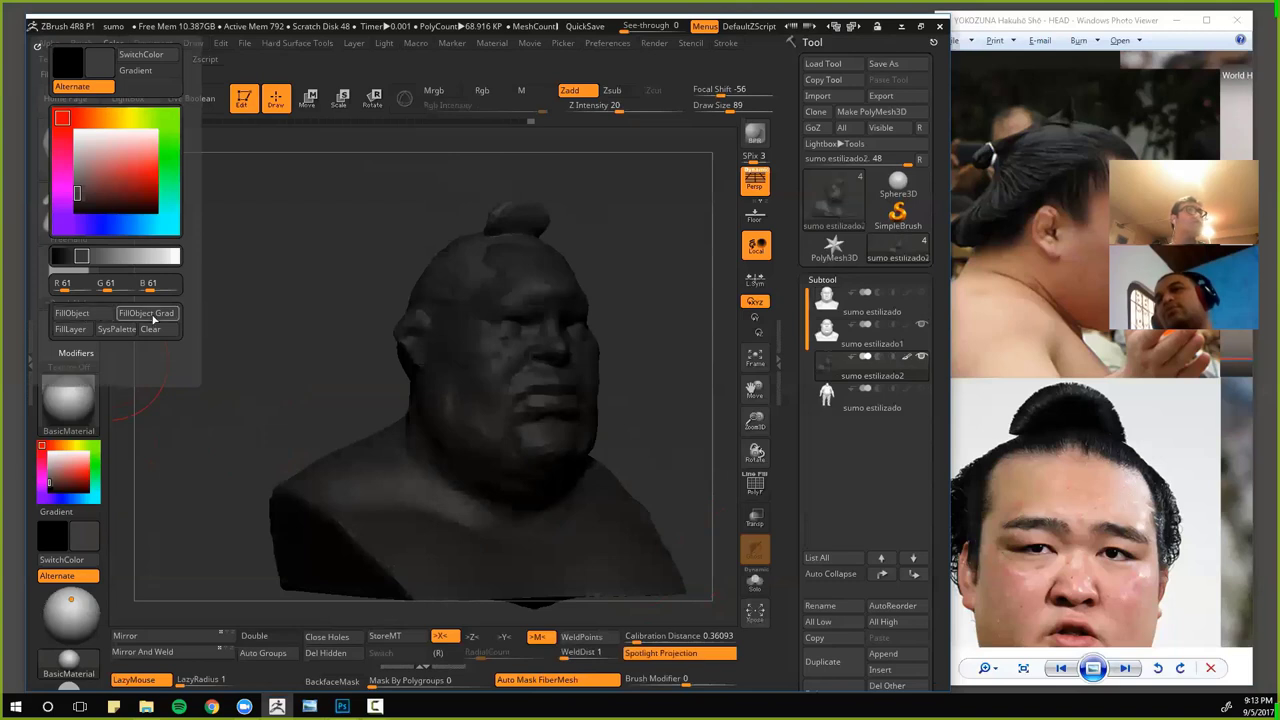
- Set the current colour back to light grey and select the head subtool sumo estilizado1 for work on the face
click(49, 464)
drag(263, 294, 396, 428)
alt+click(430, 430)
drag(257, 386, 308, 432)
mouse_move(308, 432)
alt+mouse_down()
mouse_move(311, 382)
mouse_move(286, 351)
mouse_move(314, 360)
mouse_move(335, 409)
mouse_move(334, 370)
mouse_move(314, 346)
mouse_move(341, 366)
mouse_move(329, 351)
mouse_move(257, 385)
mouse_move(268, 432)
mouse_move(298, 428)
alt+mouse_up()
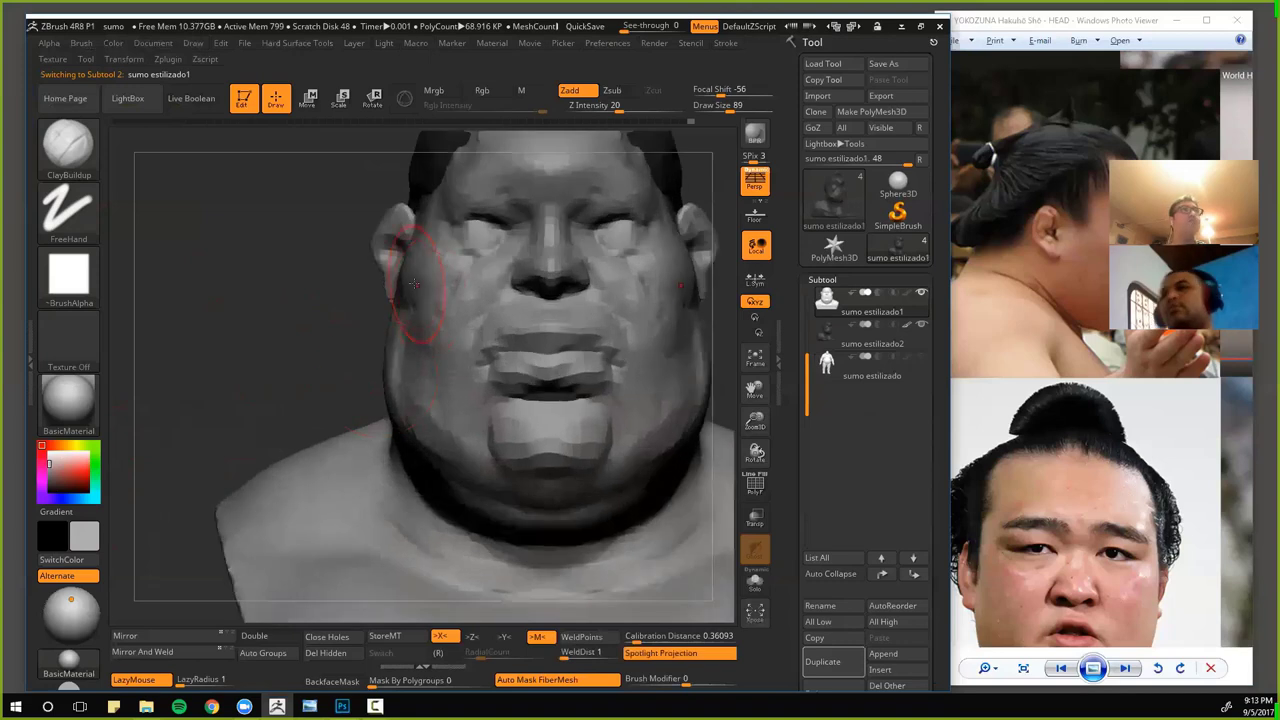
- Reshape the ears, cheeks and jowls of the head subtool with the Move brush, working from front and side views
key(b)
key(m)
key(v)
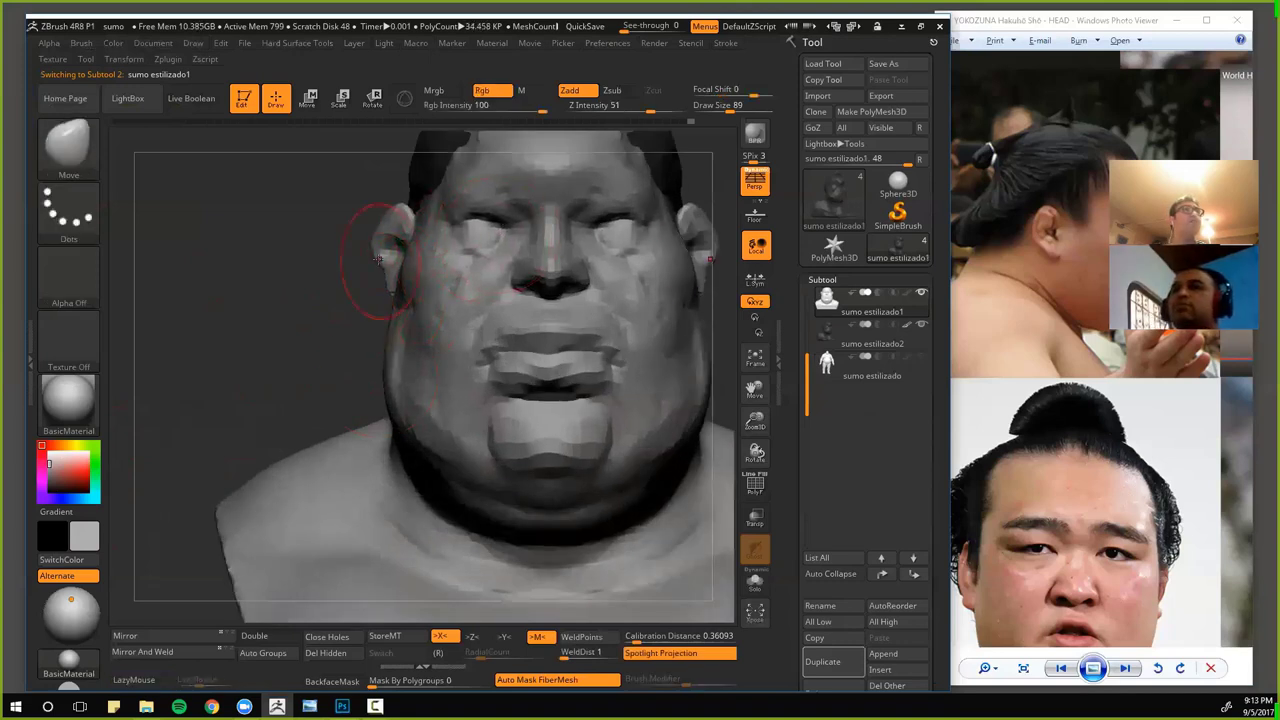
drag(311, 302, 494, 284)
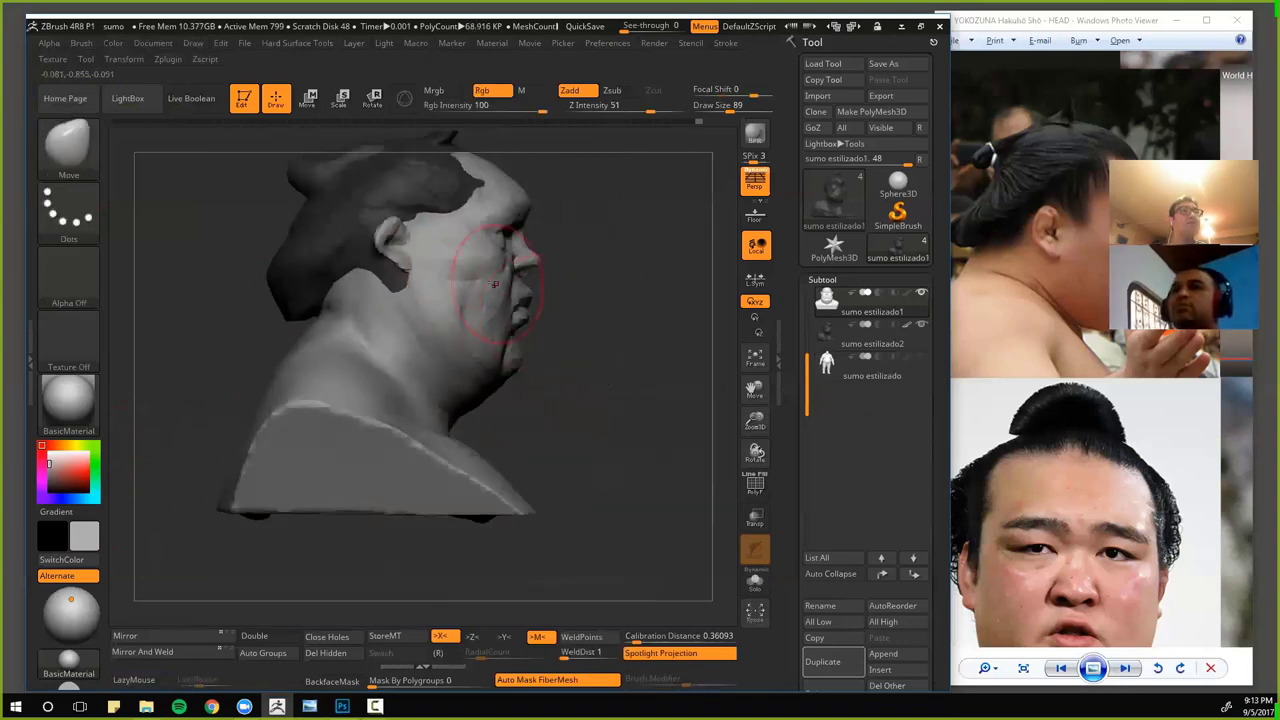
mouse_move(561, 326)
alt+mouse_down()
mouse_move(563, 345)
mouse_move(497, 332)
alt+mouse_up()
drag(635, 336, 475, 338)
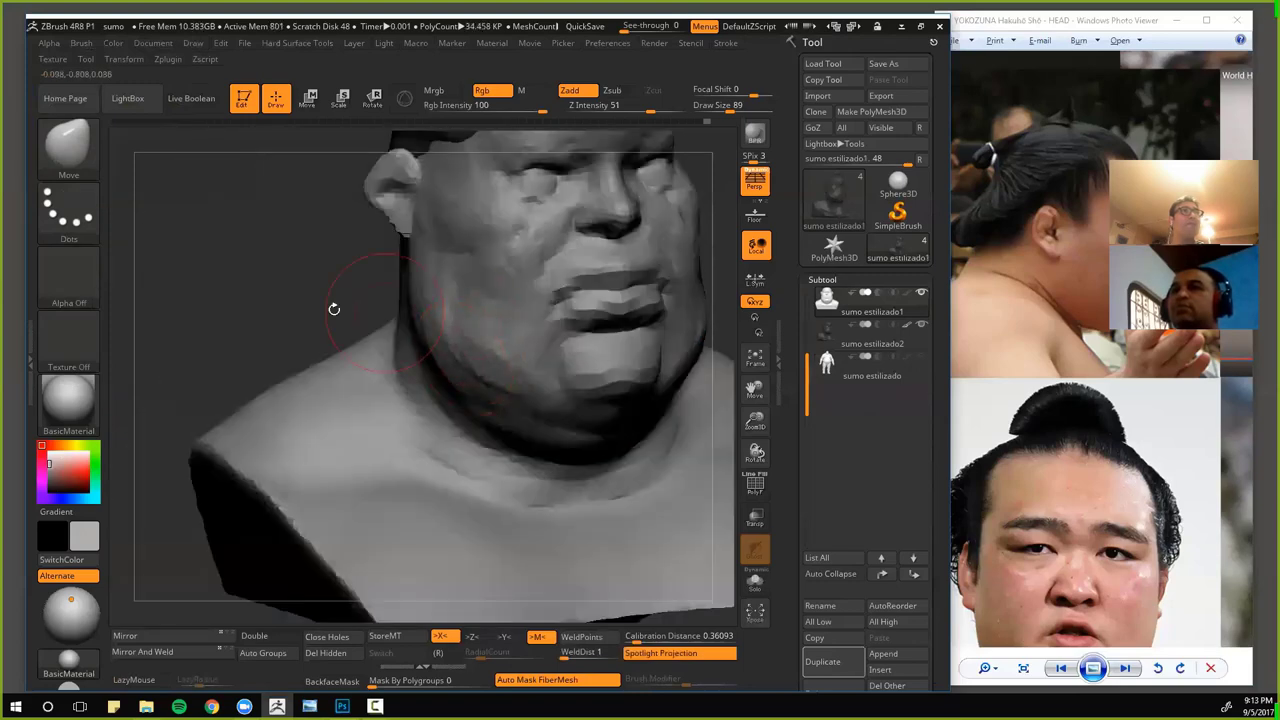
mouse_move(334, 309)
mouse_down()
mouse_move(600, 358)
mouse_move(271, 343)
mouse_move(337, 289)
mouse_move(365, 324)
mouse_move(417, 326)
mouse_up()
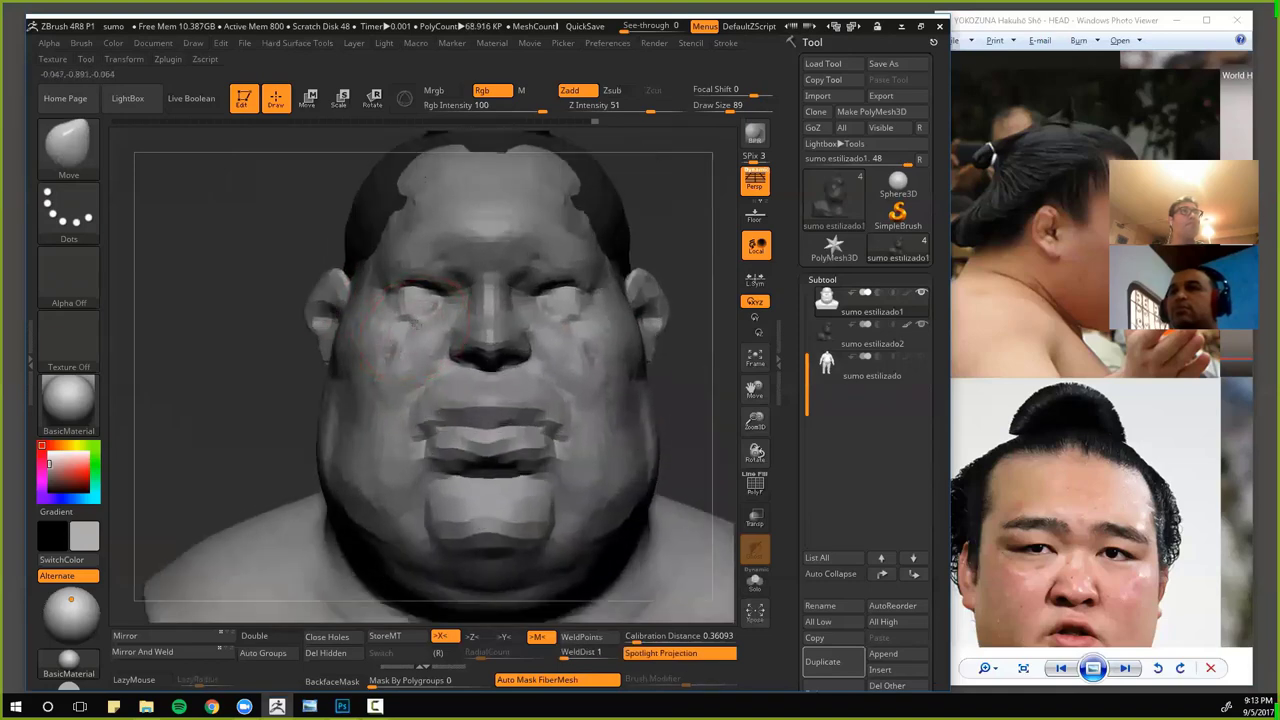
mouse_move(412, 297)
mouse_down()
mouse_move(257, 280)
mouse_move(266, 217)
mouse_up()
alt+drag(303, 314, 364, 334)
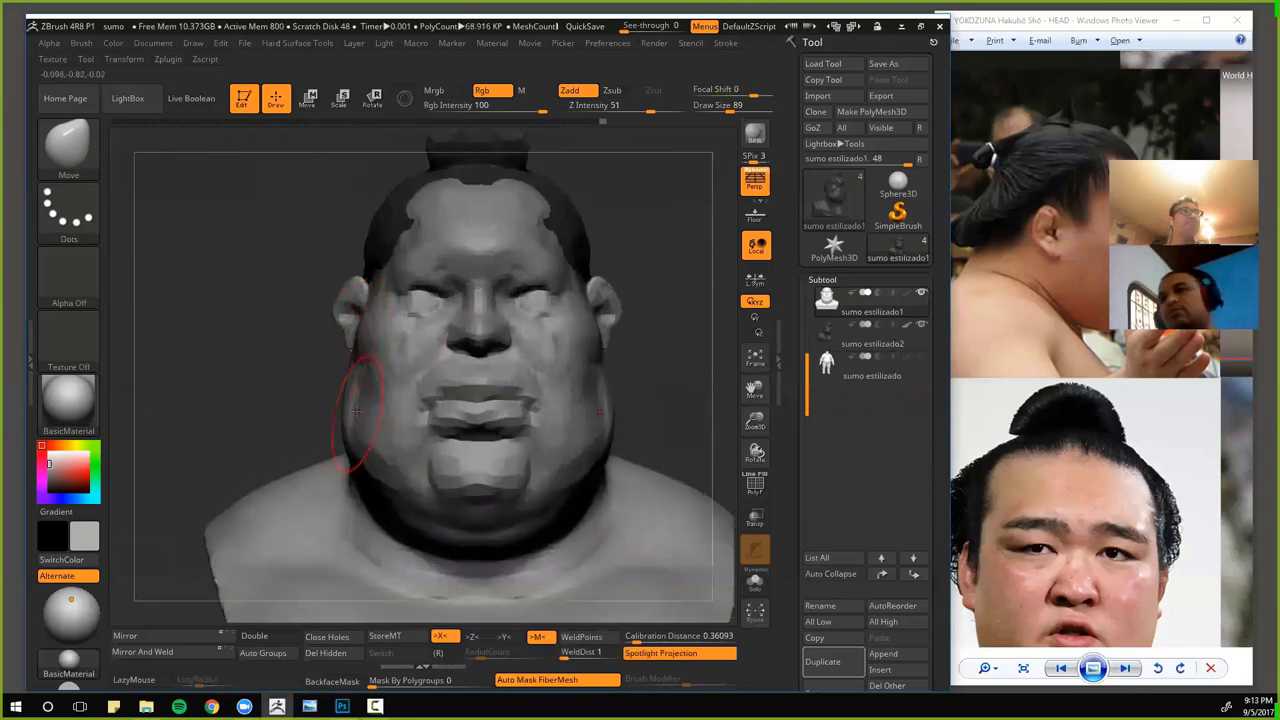
mouse_move(250, 405)
mouse_down()
mouse_move(235, 372)
mouse_move(449, 337)
mouse_move(277, 457)
mouse_move(308, 442)
mouse_move(324, 377)
mouse_move(409, 397)
mouse_up()
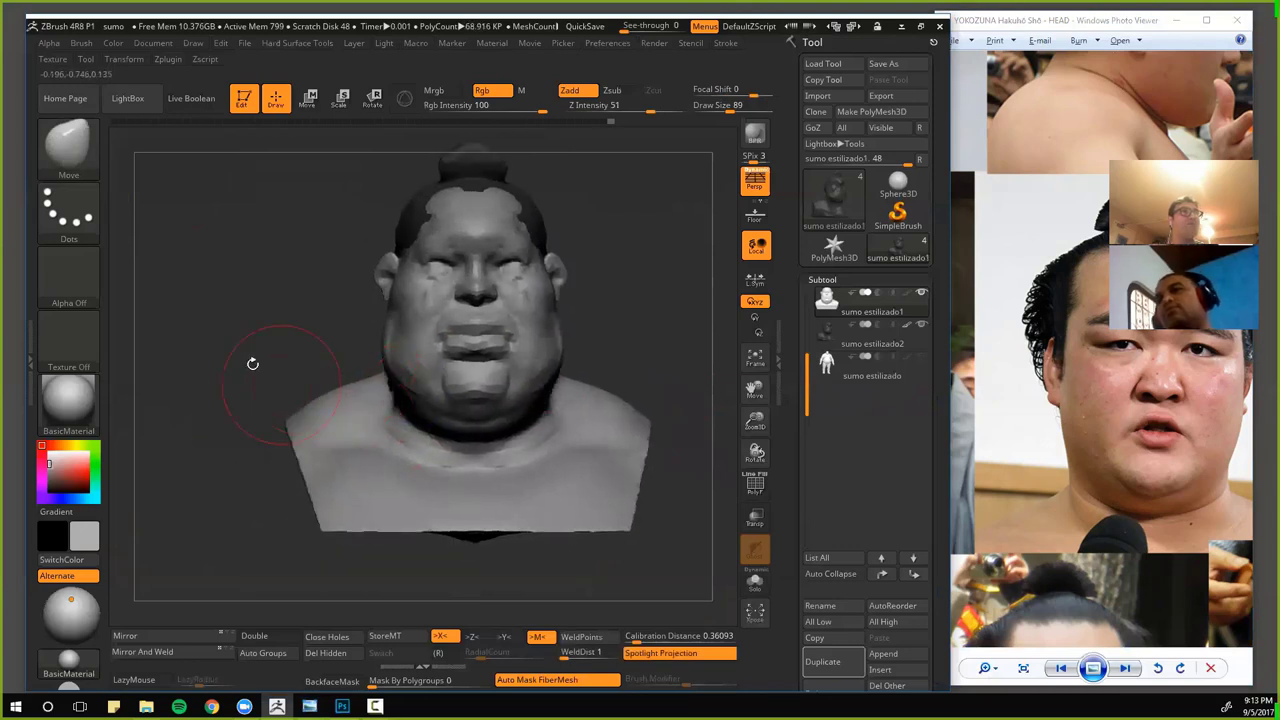
- Try to reshape the base of the neck and the shoulder line with the Move brush, and undo those strokes
drag(251, 363, 242, 380)
drag(375, 386, 380, 400)
drag(268, 405, 306, 420)
drag(383, 399, 407, 399)
key(ctrl+z)
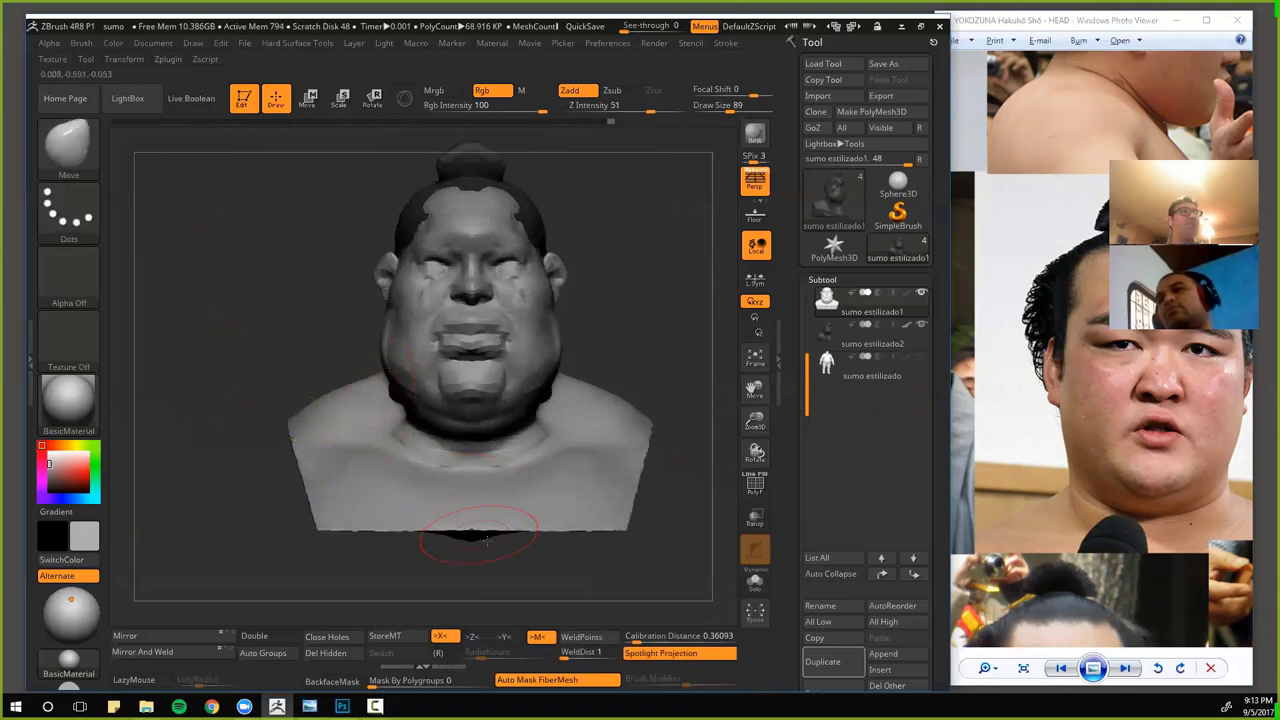
key(ctrl+z)
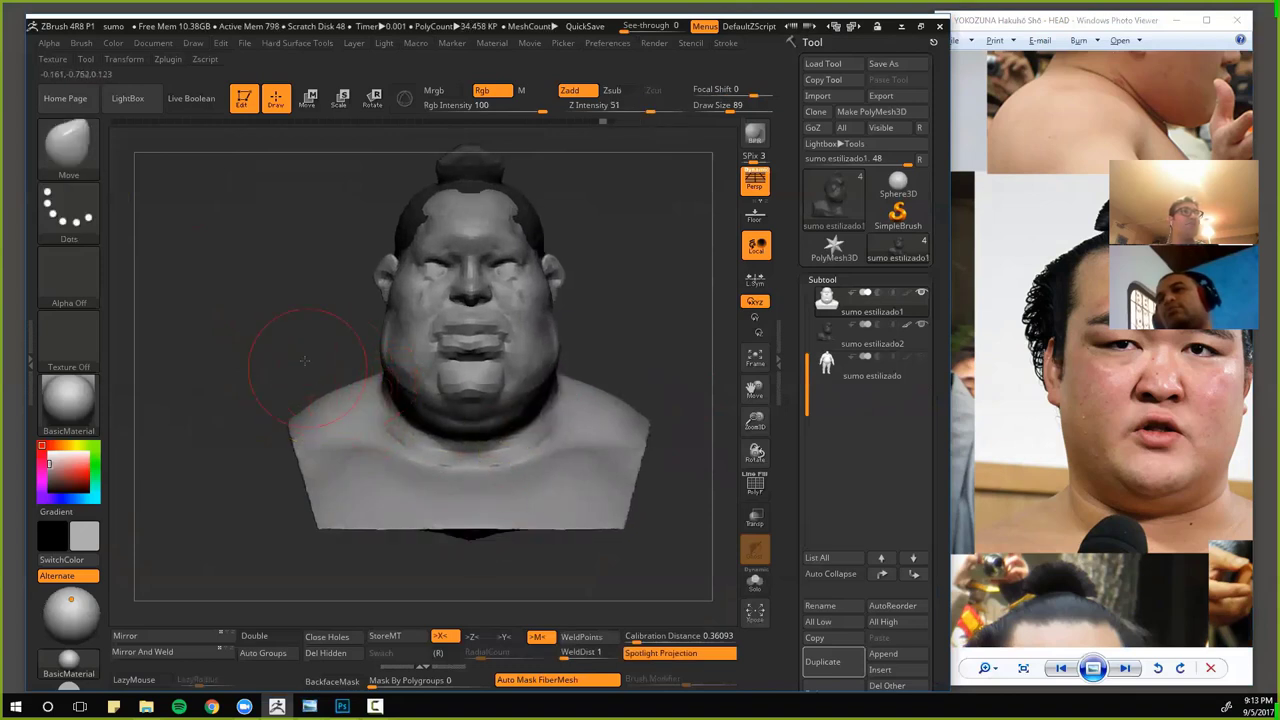
- Adjust the slope between the jowls and shoulders with the Move brush and smooth the transition at the neck
drag(305, 360, 389, 401)
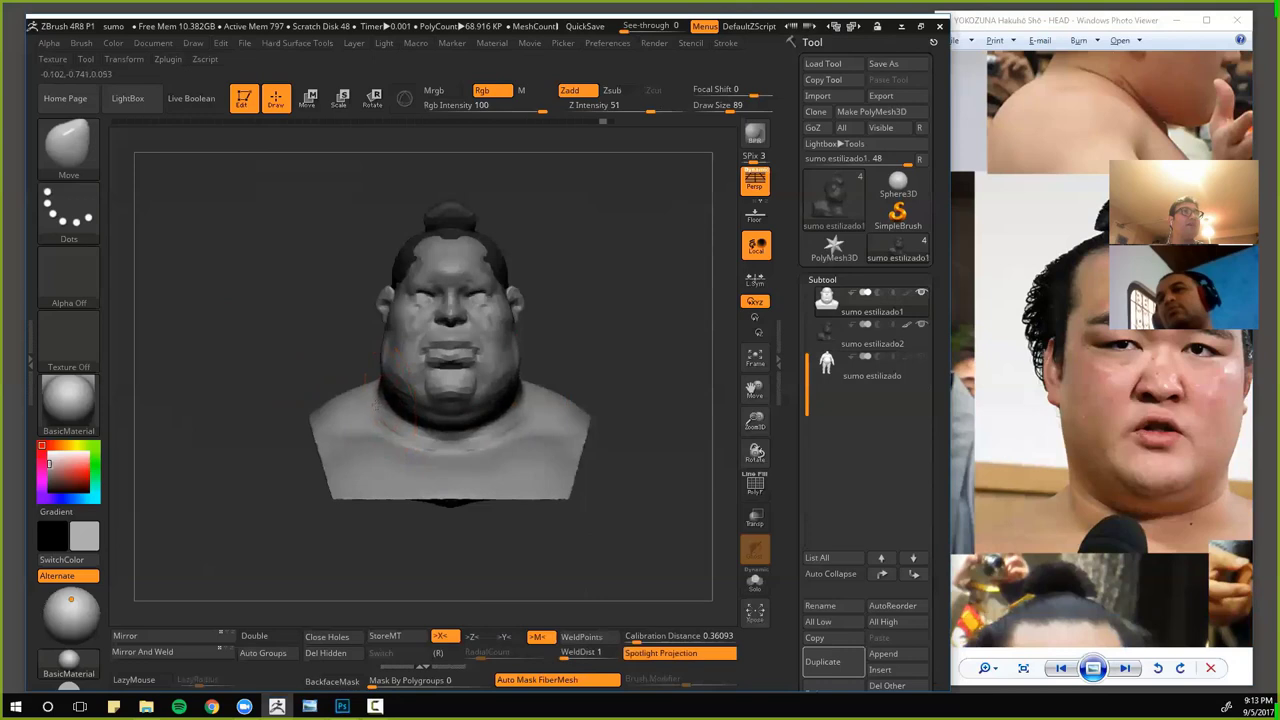
drag(280, 385, 372, 383)
shift+drag(424, 420, 320, 397)
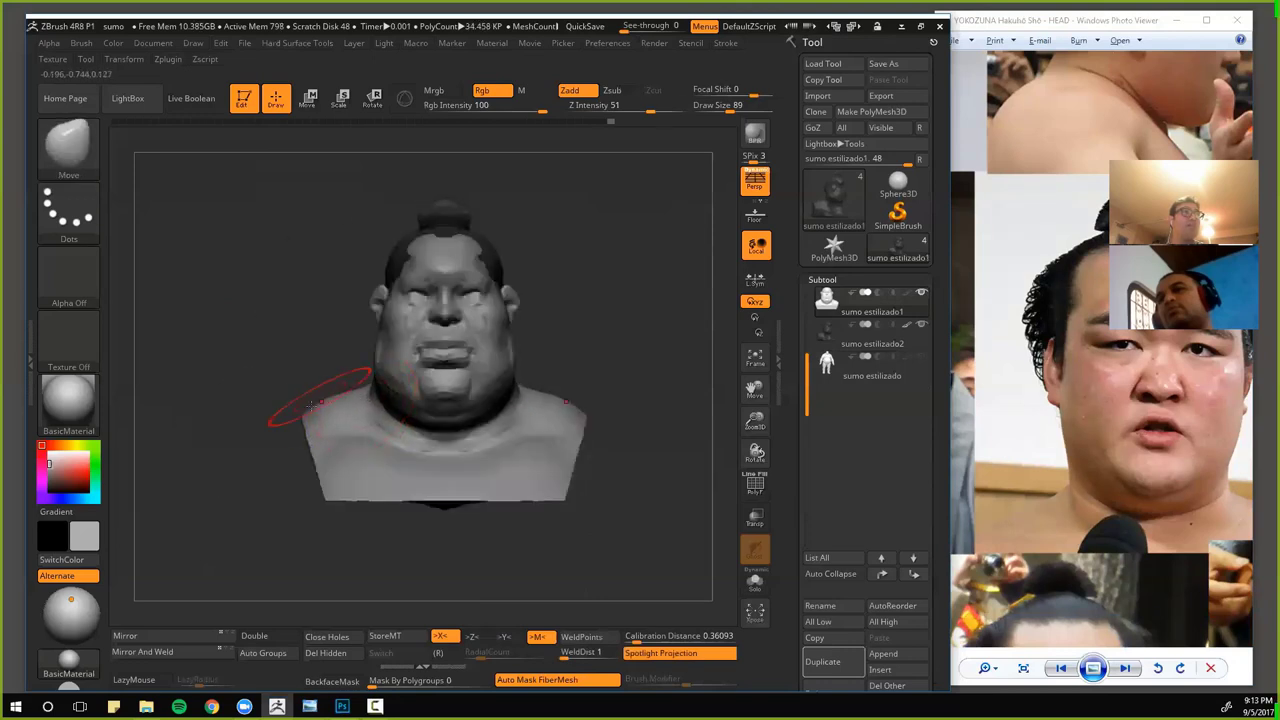
drag(225, 394, 295, 398)
alt+click(352, 398)
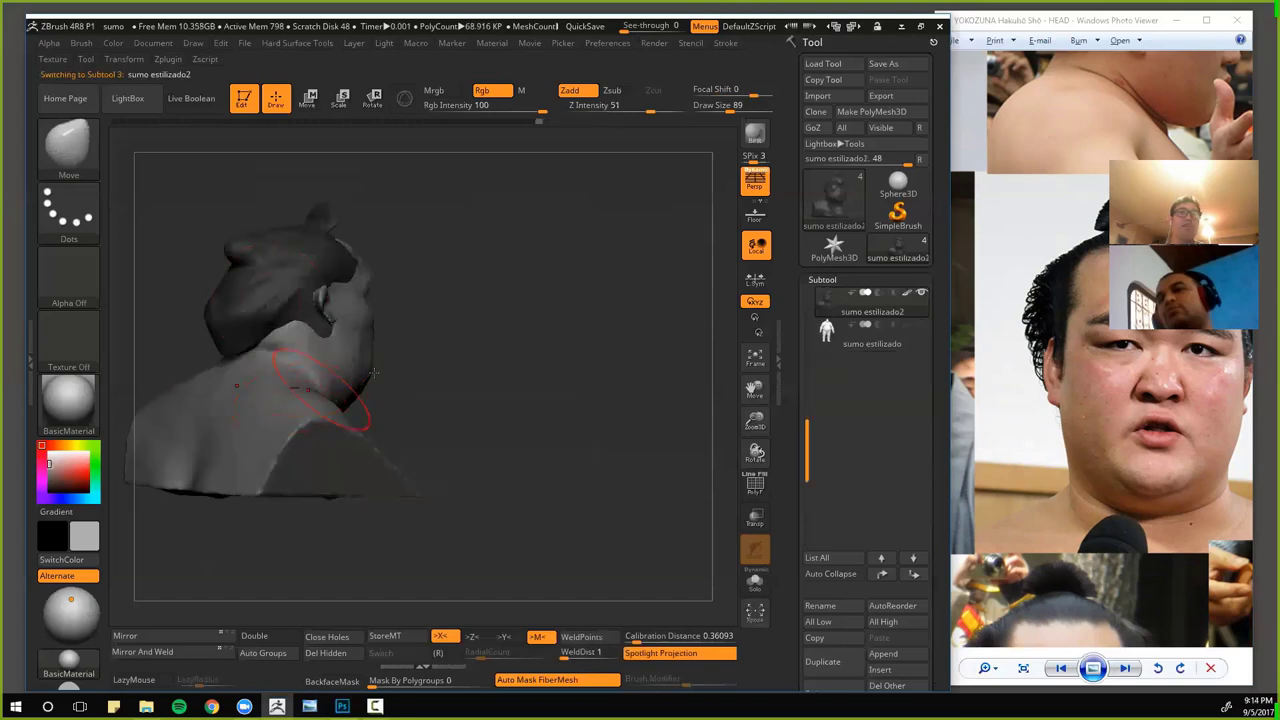
drag(490, 394, 437, 376)
key(b)
key(c)
key(b)
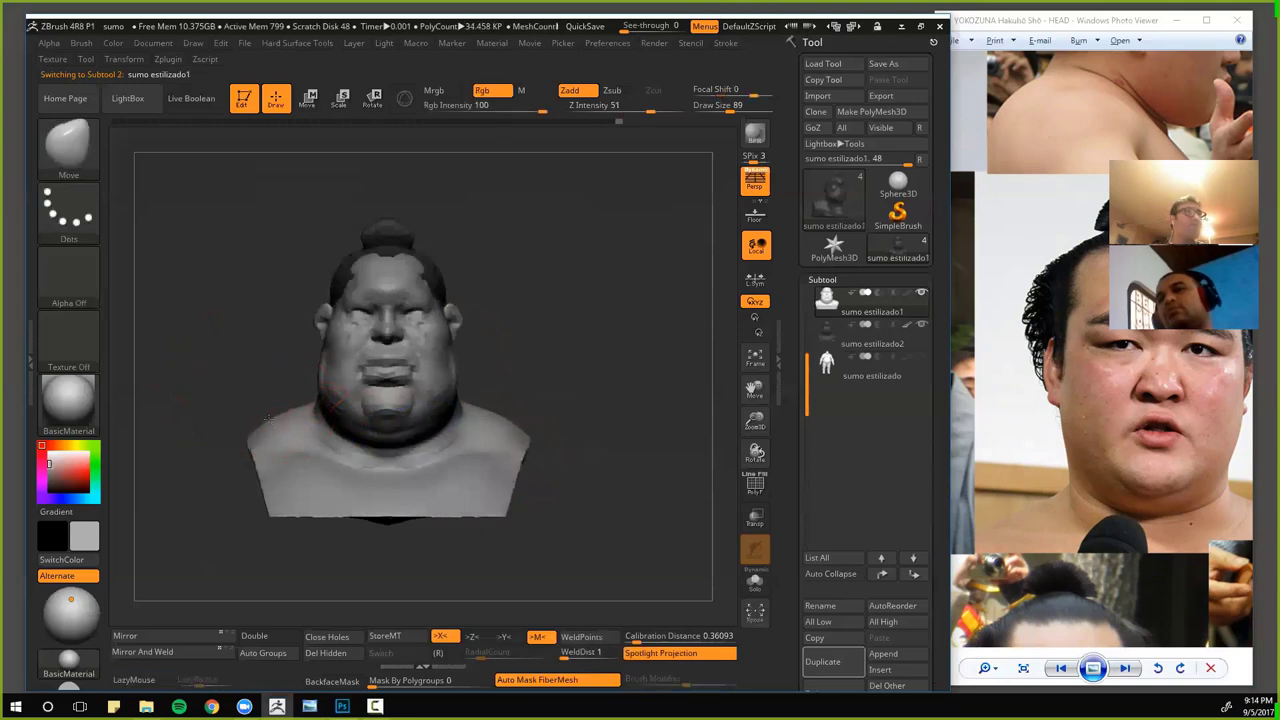
- Isolate the head subtool sumo estilizado1 to check its shape from the front, and show all subtools again
drag(249, 411, 246, 365)
drag(807, 380, 807, 318)
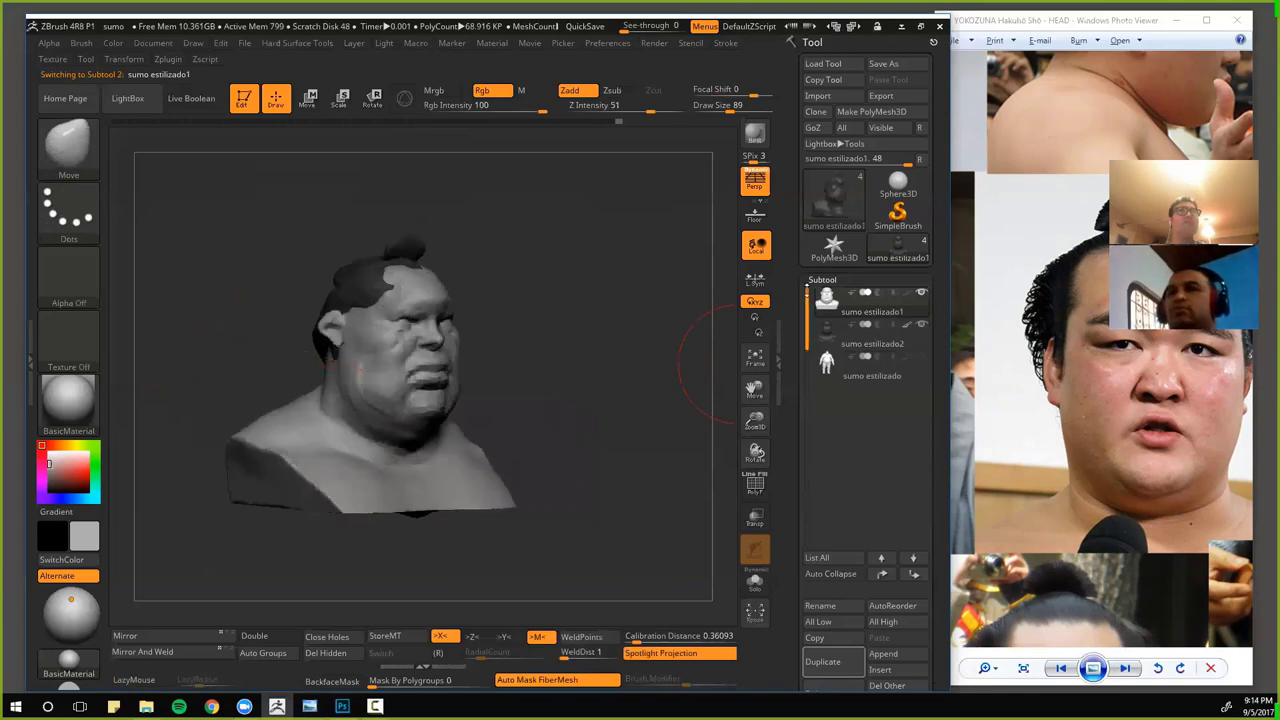
click(832, 304)
click(752, 582)
shift+drag(660, 460, 612, 440)
key(f)
key(Down)
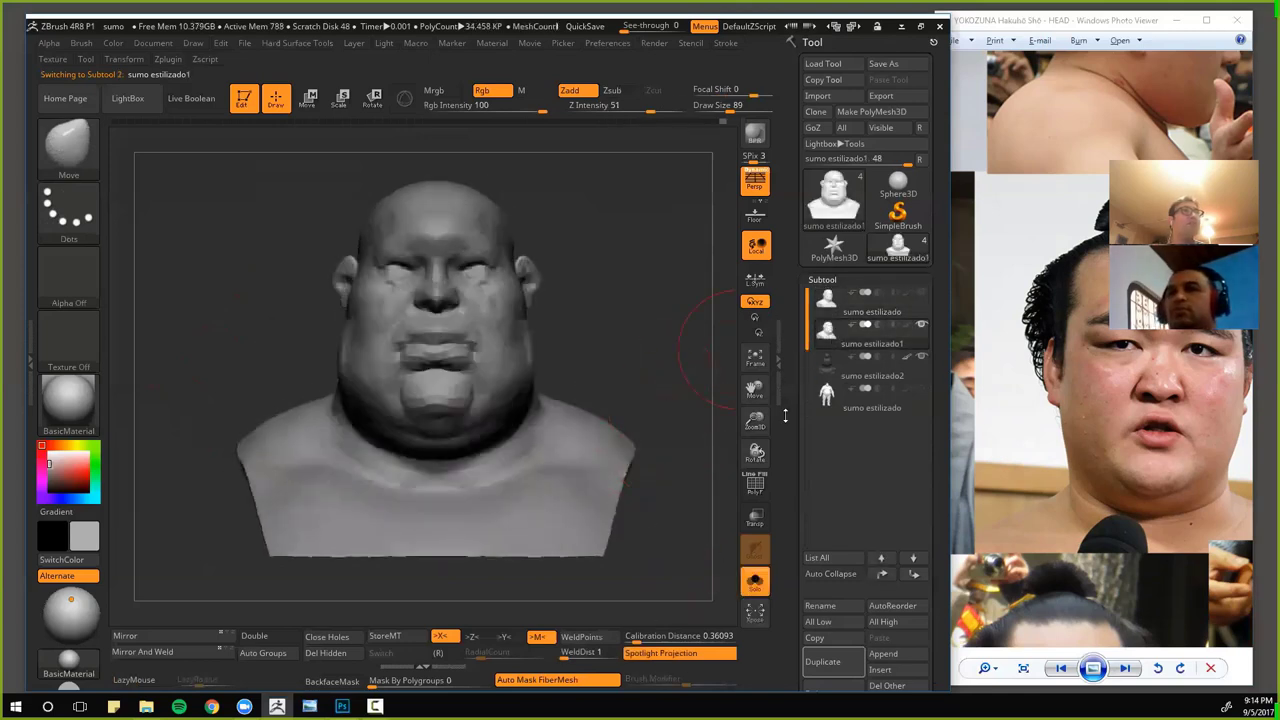
click(755, 582)
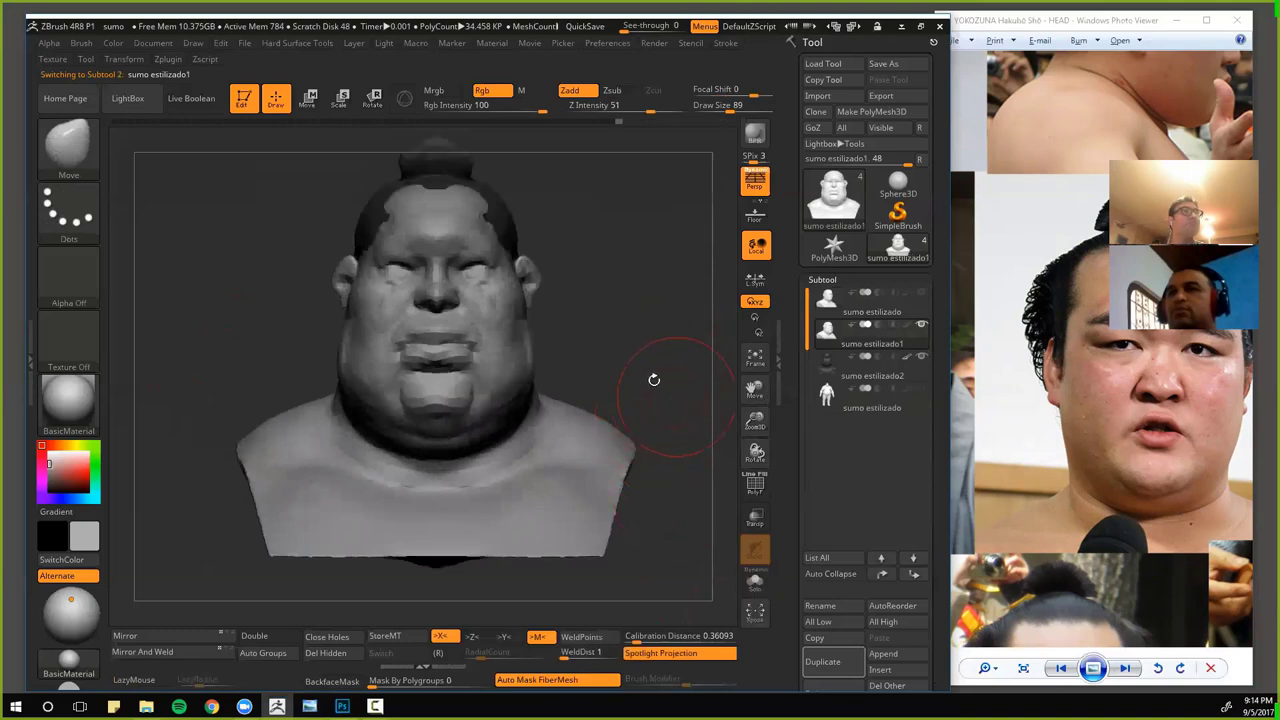
- Adjust the mouth and lip profile of the head with the Move brush
alt+drag(654, 380, 612, 390)
drag(612, 390, 700, 436)
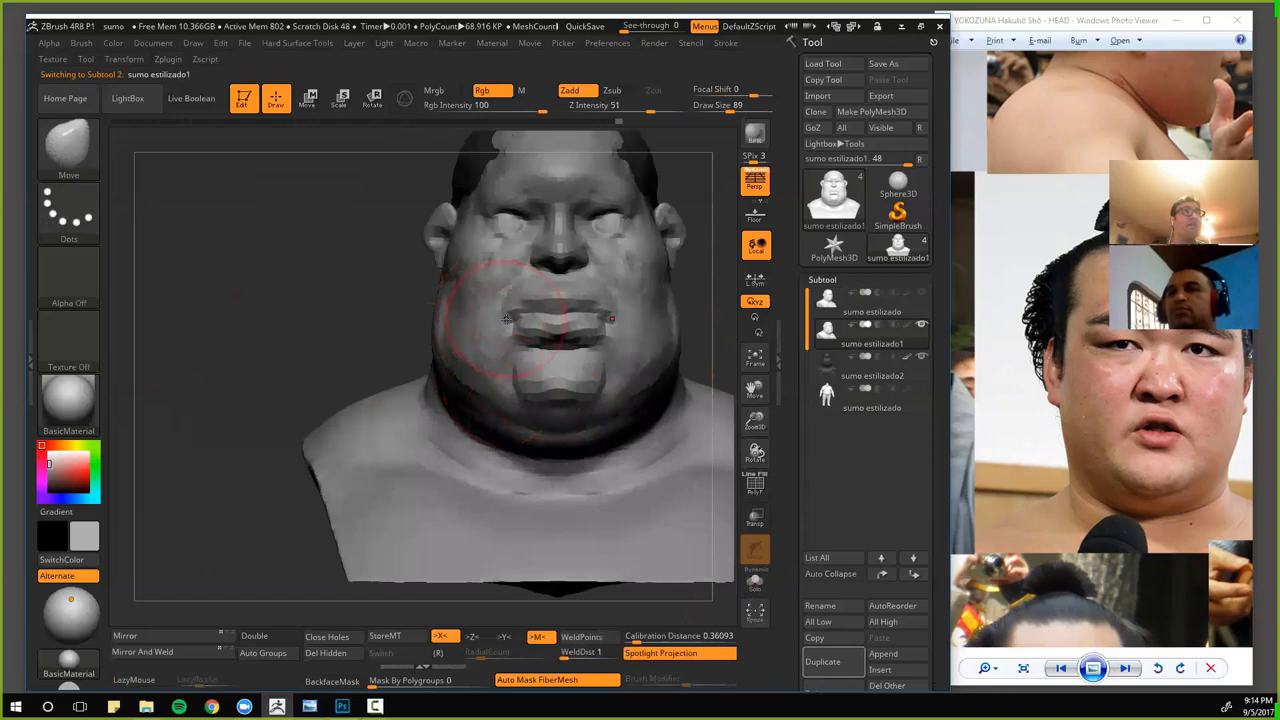
alt+drag(365, 322, 447, 368)
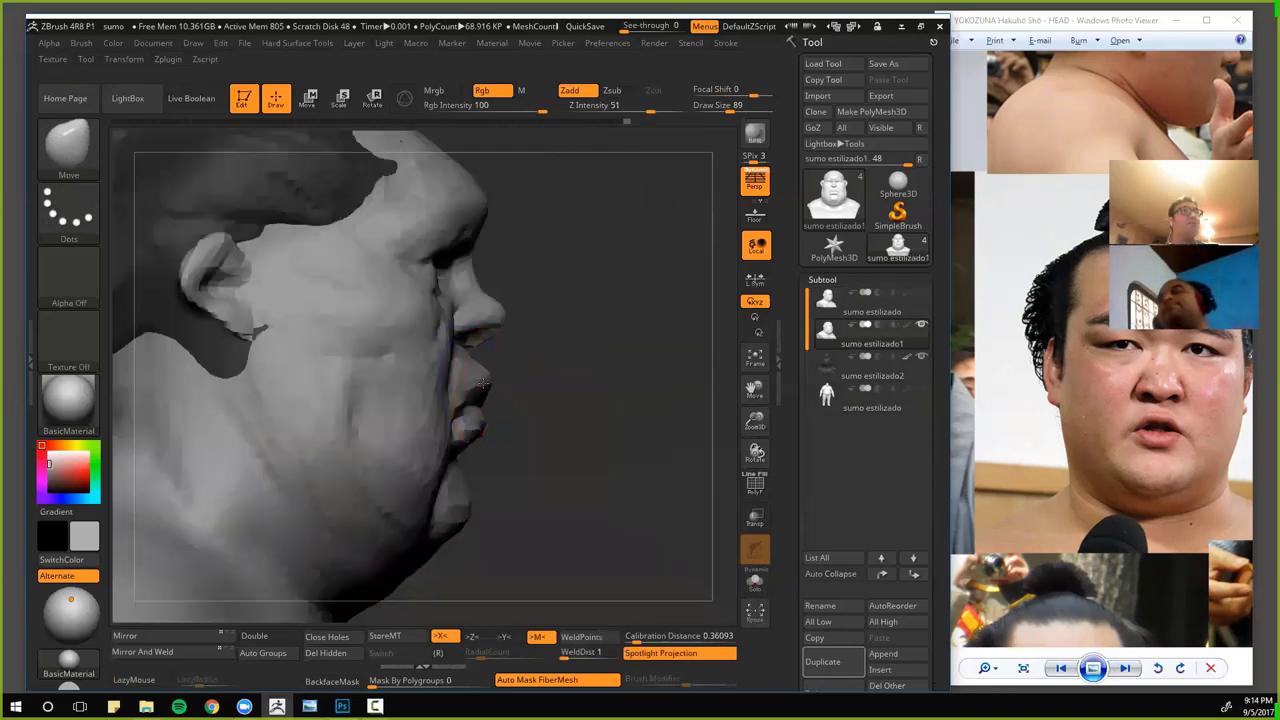
mouse_move(590, 388)
alt+mouse_down()
mouse_move(618, 436)
mouse_move(481, 386)
mouse_move(450, 390)
alt+mouse_up()
- Sharpen the lip contours and mouth corners with the Pinch brush, and frame the whole bust
key(b)
key(p)
key(i)
shift+drag(668, 432, 545, 442)
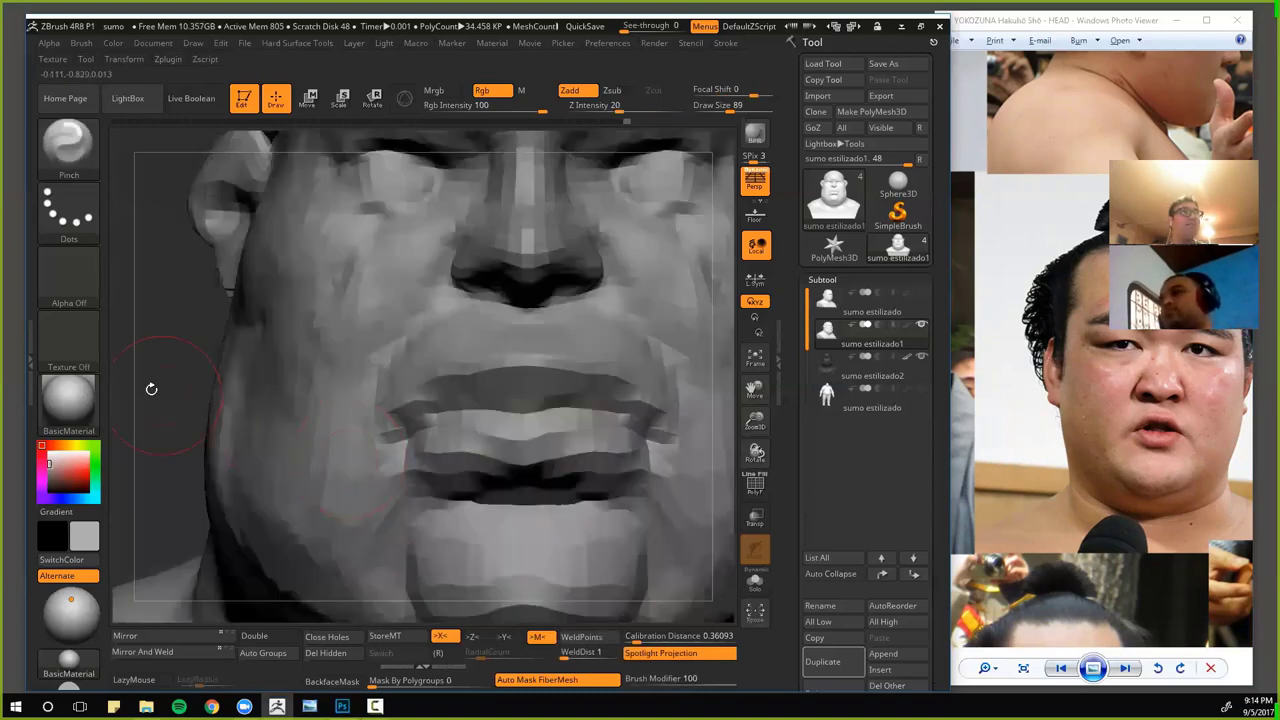
drag(151, 389, 631, 436)
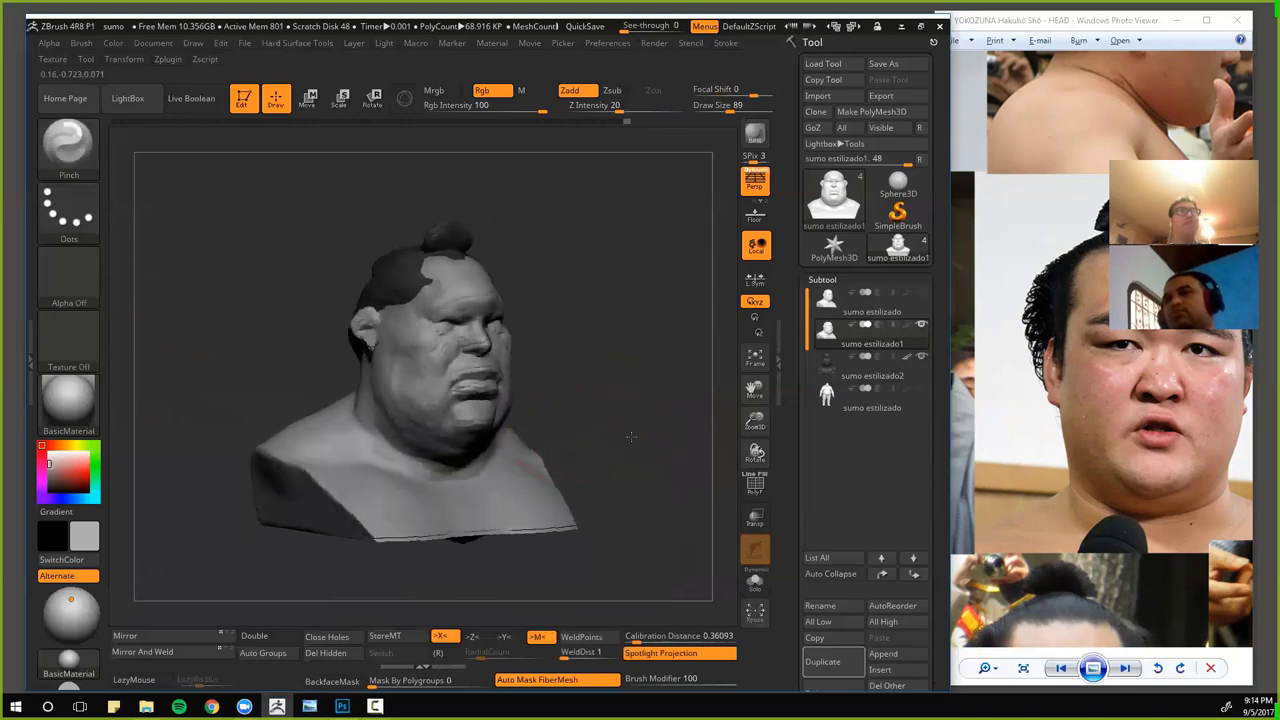
key(f)
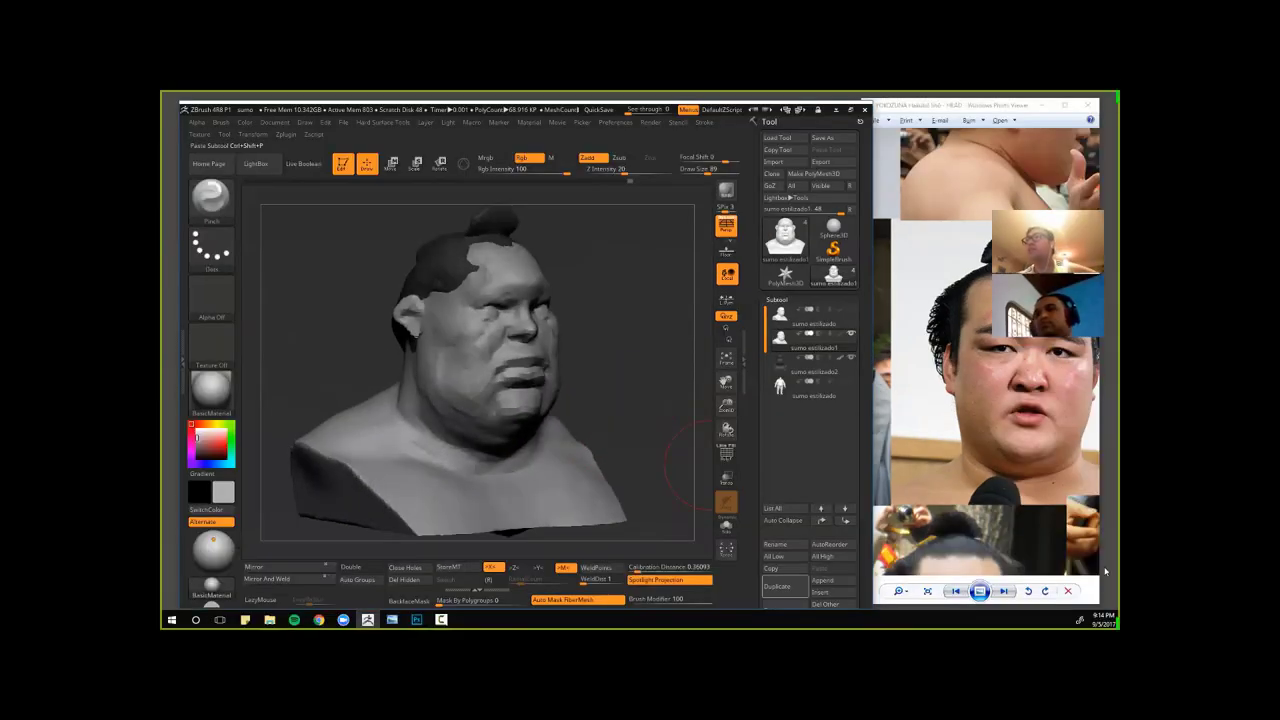
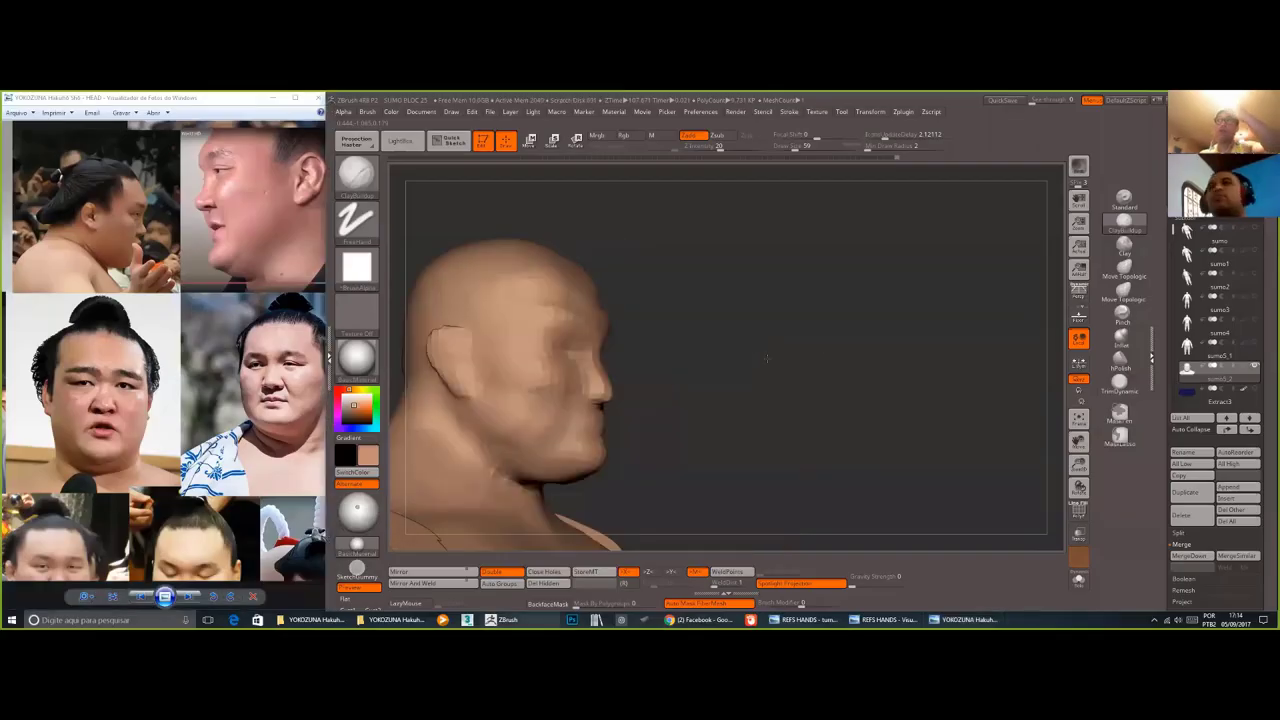
- On the bald, skin-coloured sumo head, reshape the forehead profile with the Move Topological brush
drag(767, 358, 767, 343)
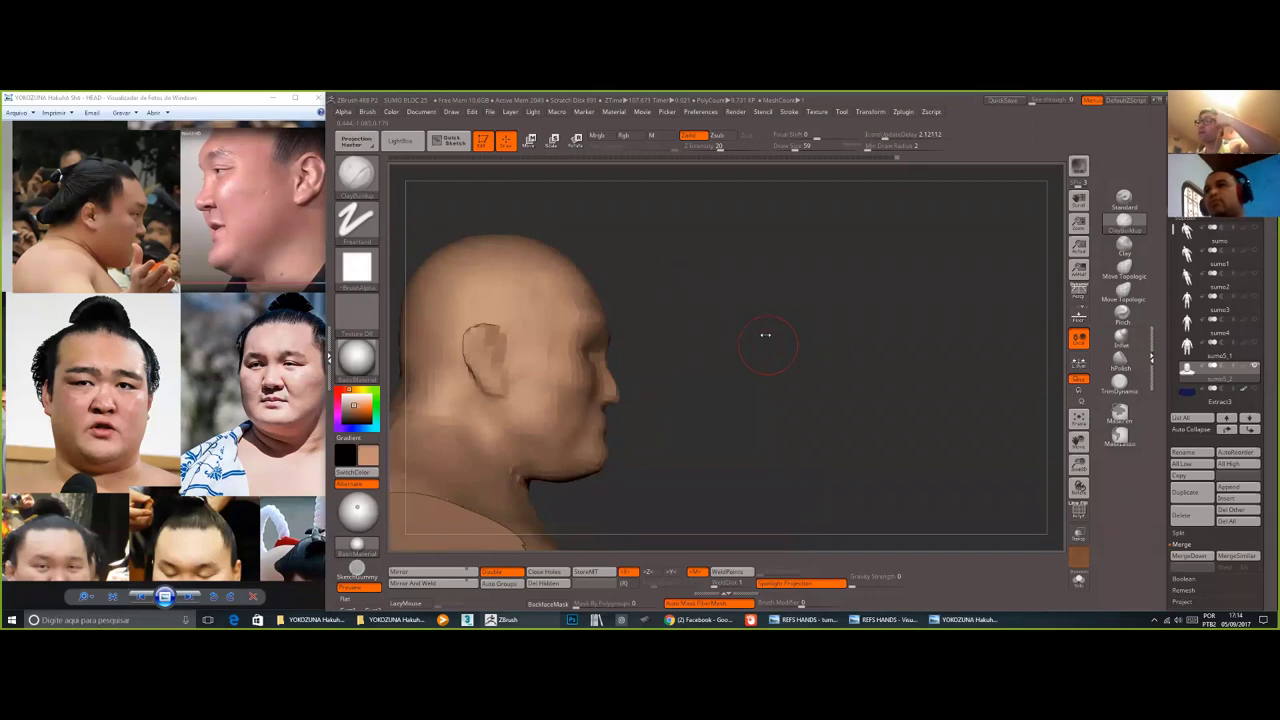
drag(766, 335, 785, 337)
key(s)
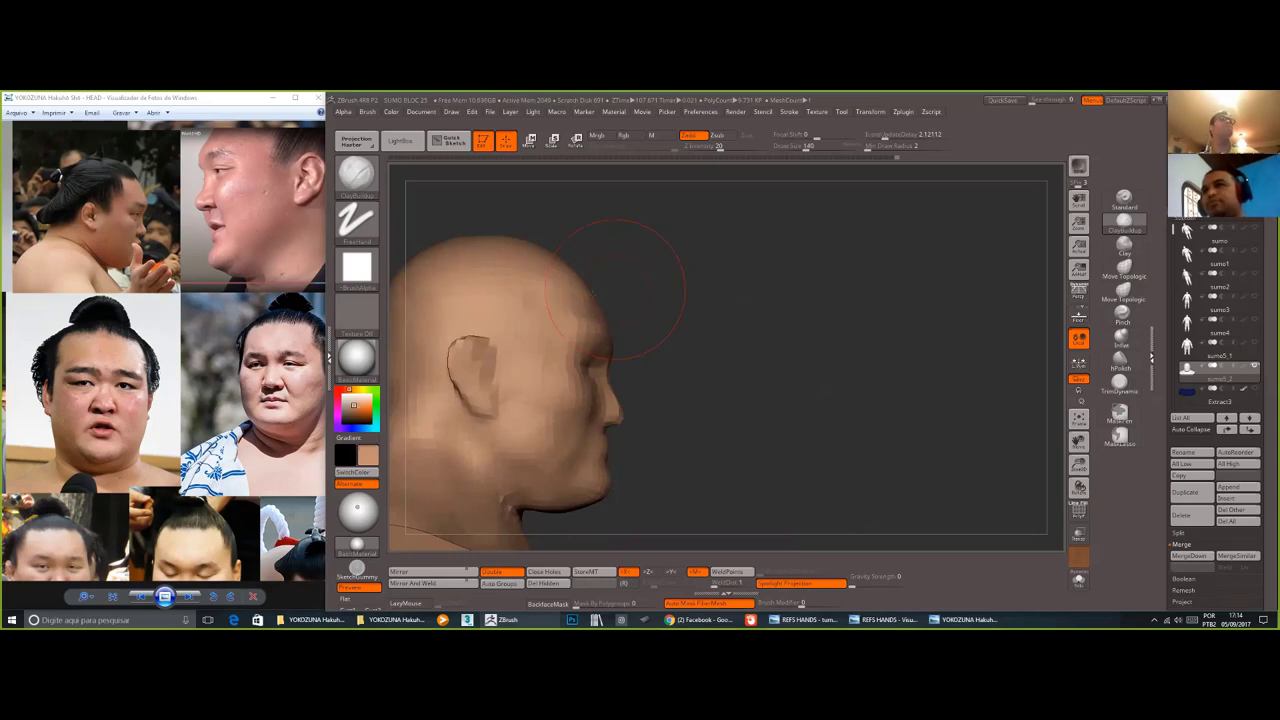
click(1123, 293)
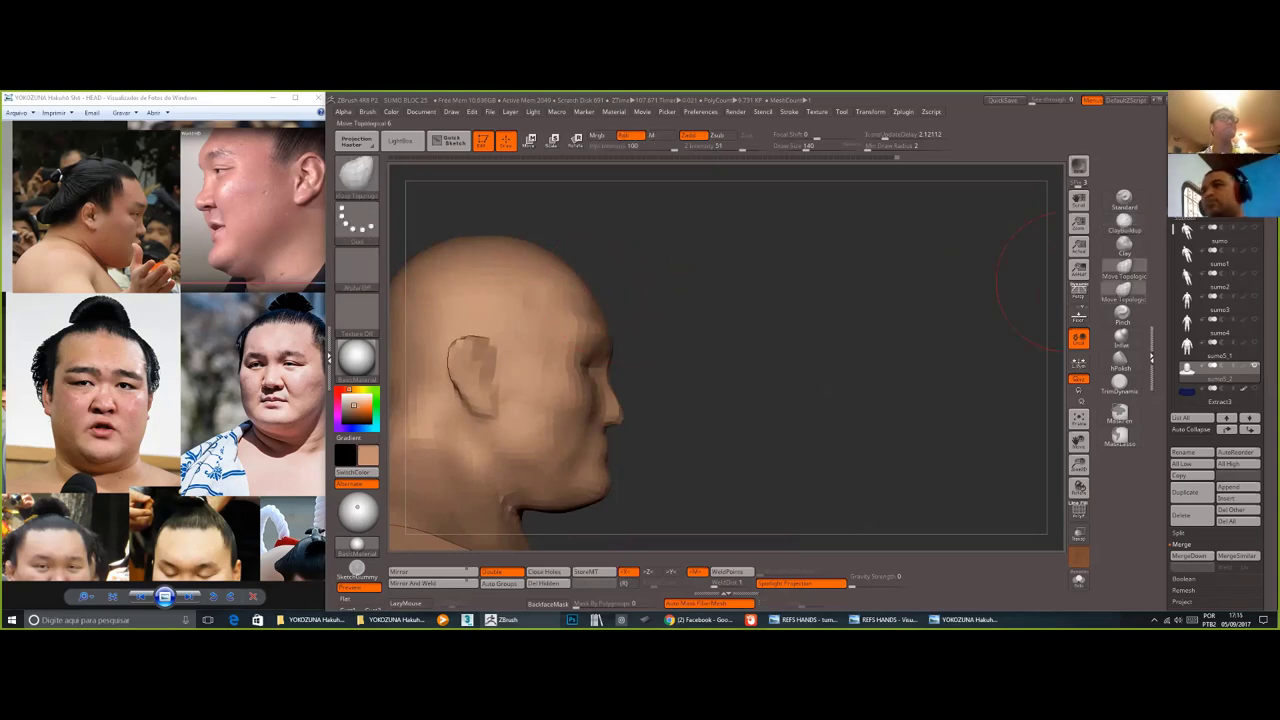
ctrl+right_drag(597, 282, 605, 292)
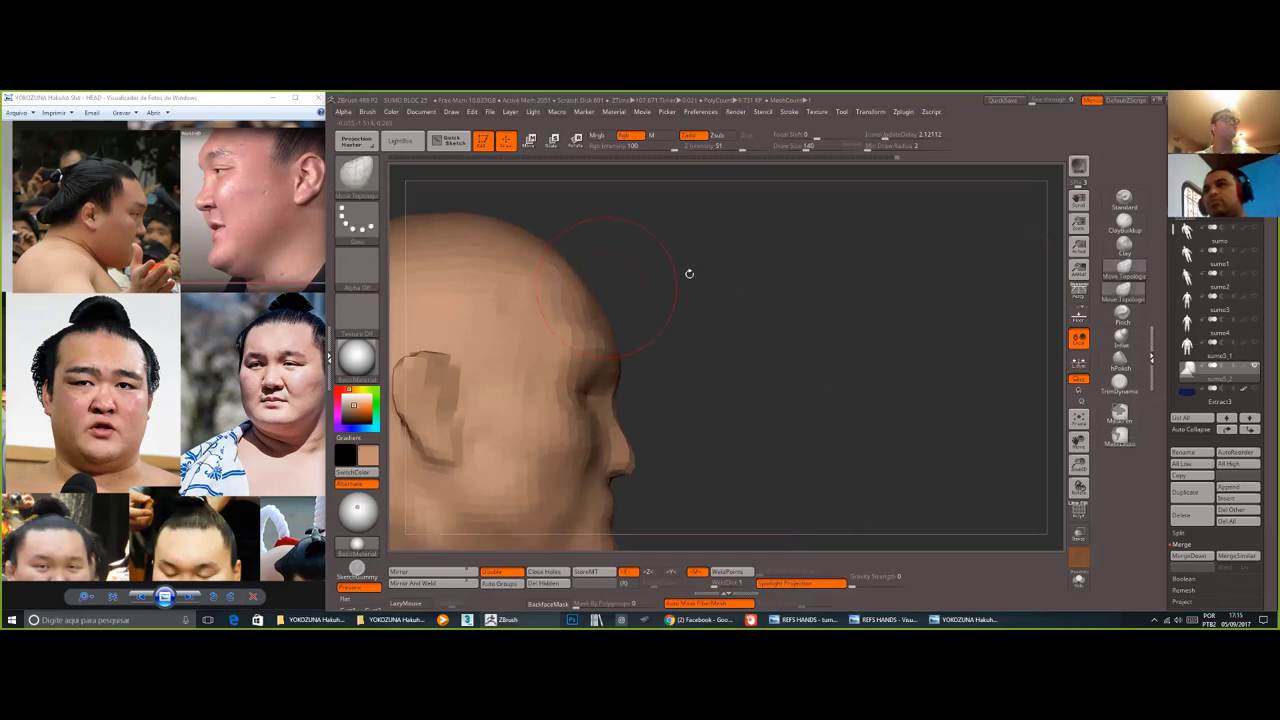
key(s)
drag(618, 289, 615, 290)
right_drag(668, 286, 659, 271)
- Set up the ClayBuildup brush with a round alpha and draw size 81, and work on the forehead
key(b)
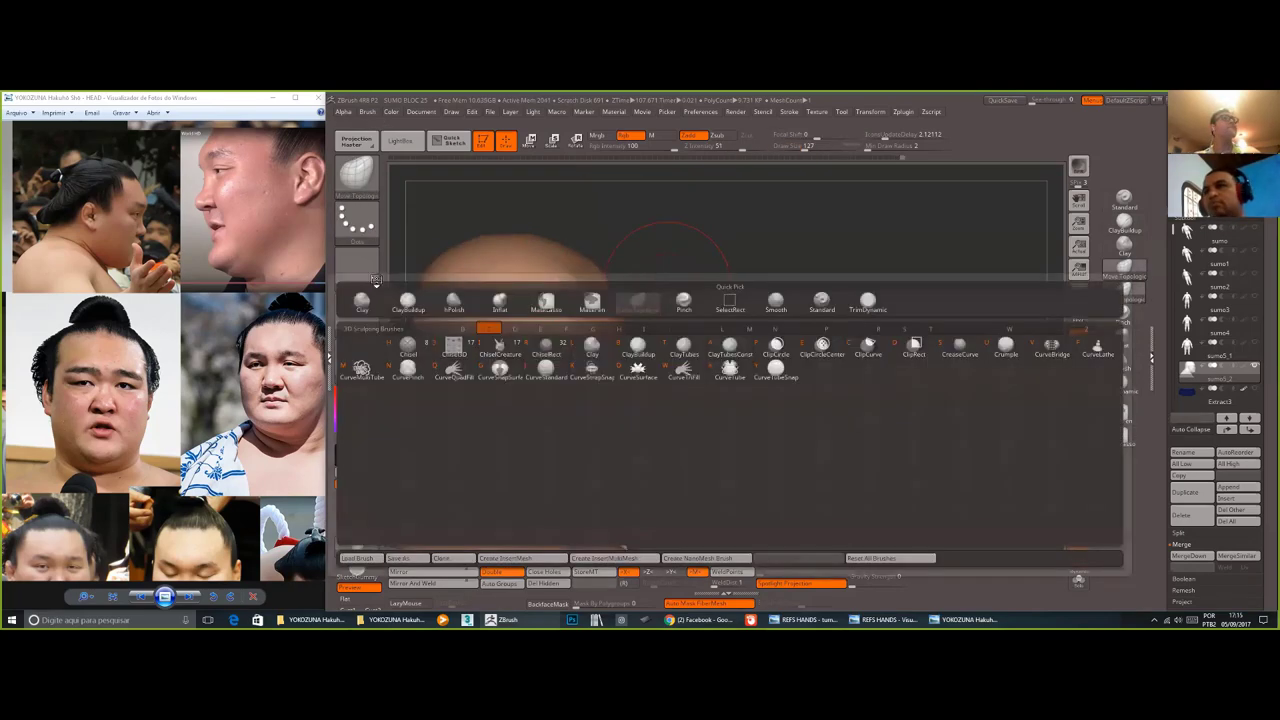
key(b)
key(s)
drag(663, 272, 703, 290)
key(F4)
click(691, 312)
key(s)
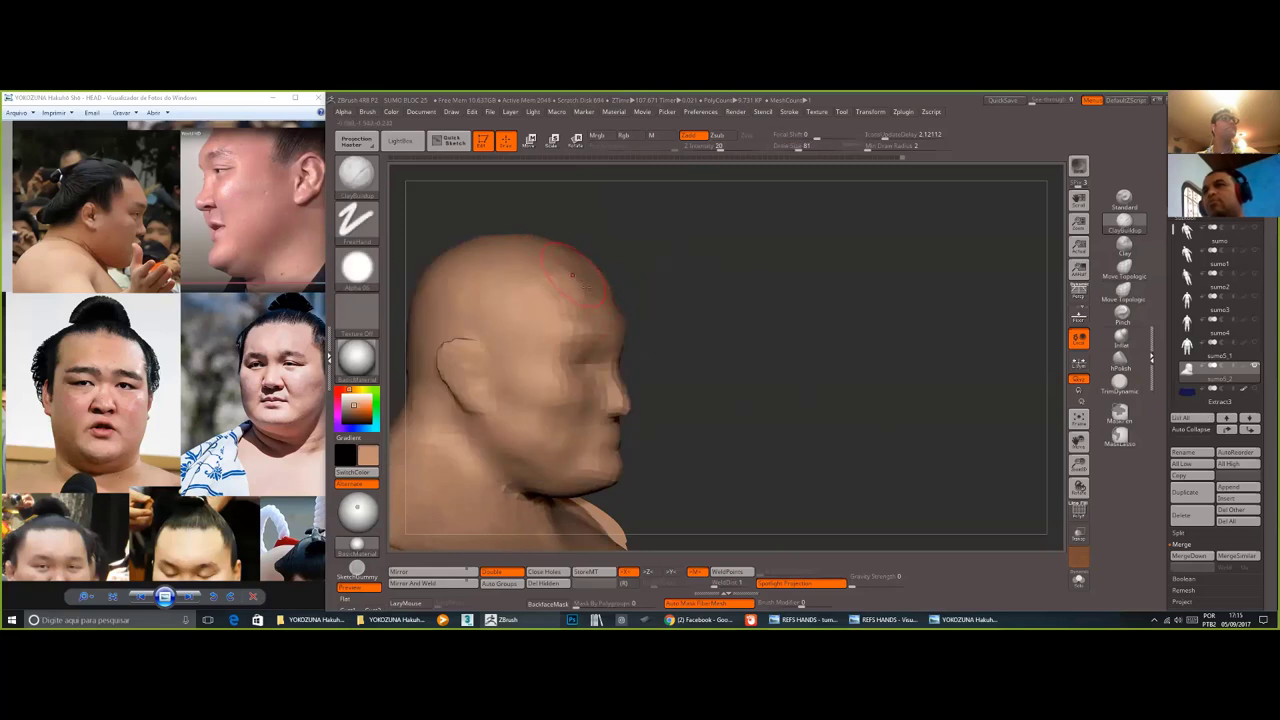
drag(726, 295, 734, 289)
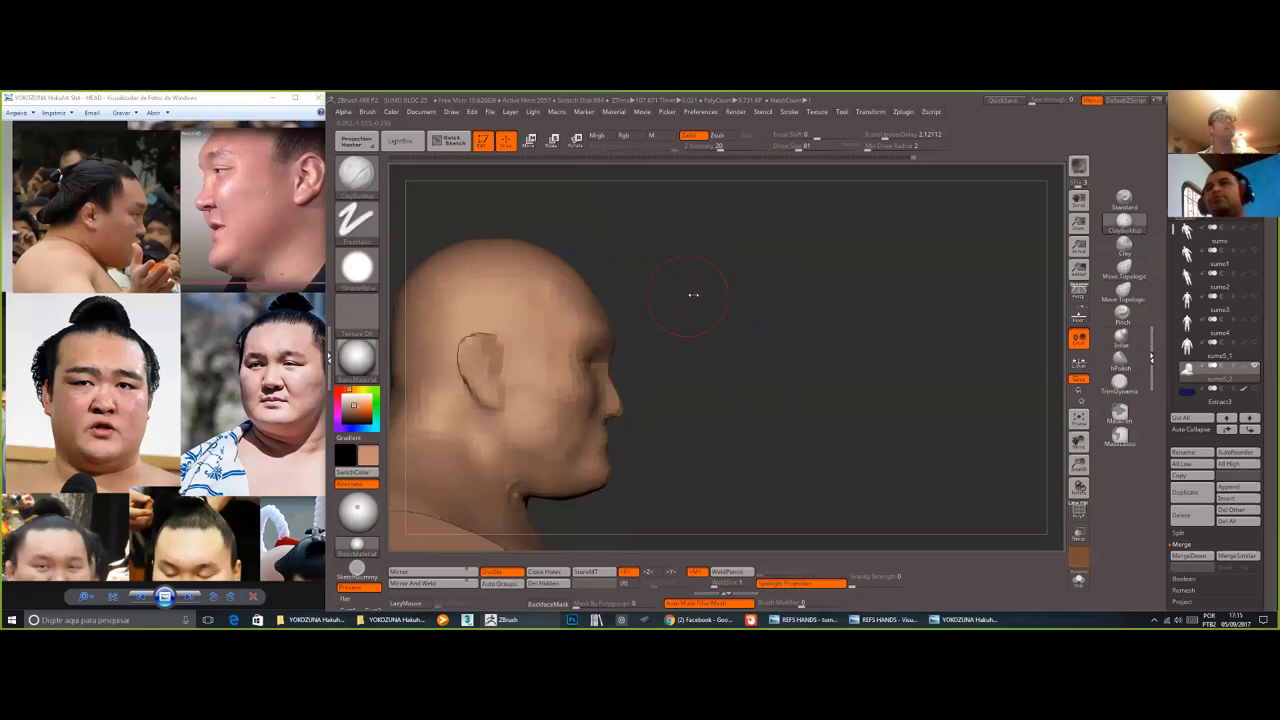
- Build up the cheeks, jaw and chin of the bald head with the ClayBuildup brush at draw size 95 to 99
key(s)
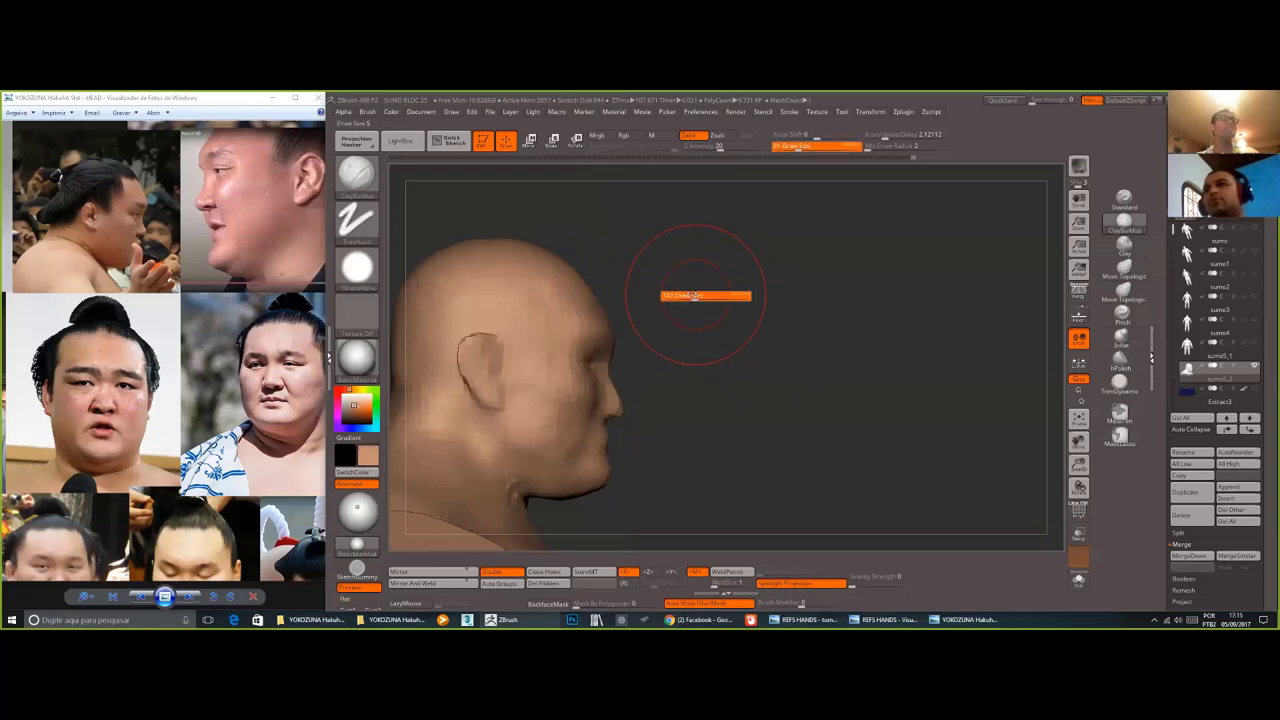
mouse_move(691, 296)
mouse_down()
mouse_move(661, 306)
mouse_move(670, 311)
mouse_up()
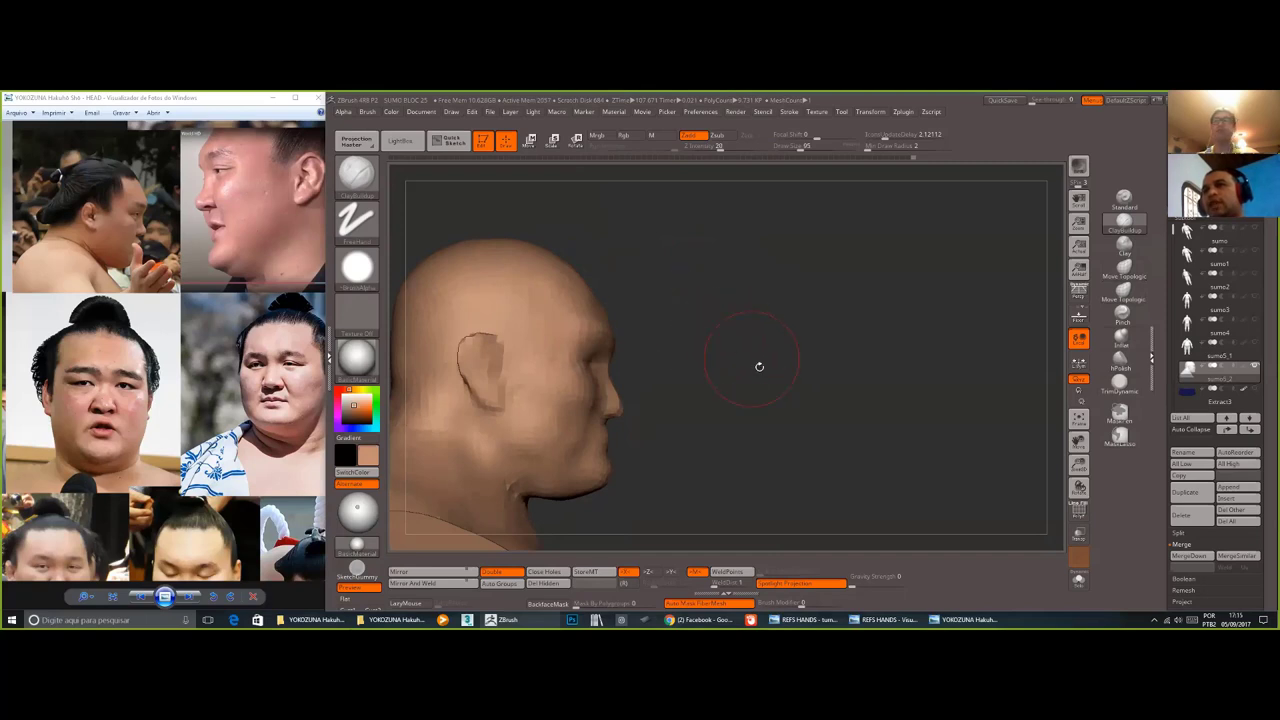
mouse_move(769, 354)
mouse_down()
mouse_move(789, 360)
mouse_move(595, 375)
mouse_up()
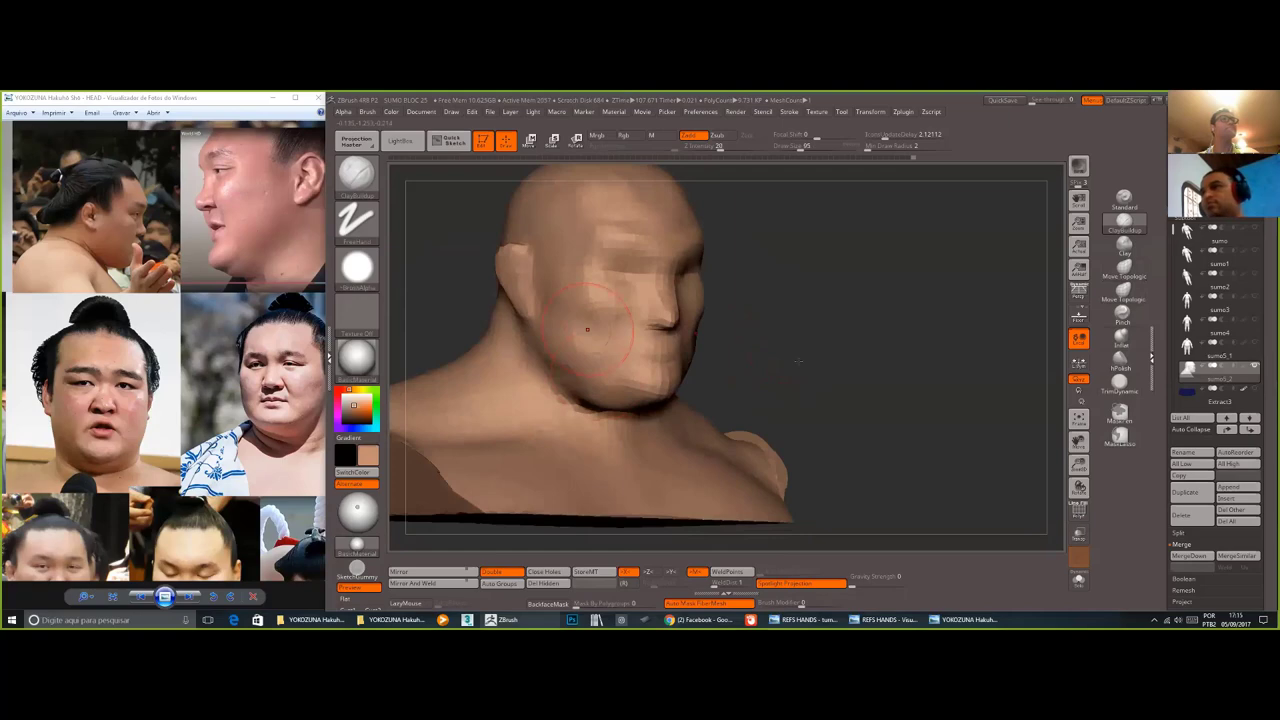
key(b)
key(b)
key(s)
drag(811, 367, 610, 366)
drag(870, 320, 960, 270)
mouse_move(690, 408)
mouse_down()
mouse_move(631, 424)
mouse_move(692, 424)
mouse_up()
mouse_move(520, 380)
mouse_down()
mouse_move(769, 411)
mouse_move(690, 340)
mouse_up()
drag(685, 428, 735, 405)
mouse_move(880, 340)
mouse_down()
mouse_move(640, 380)
mouse_move(882, 302)
mouse_up()
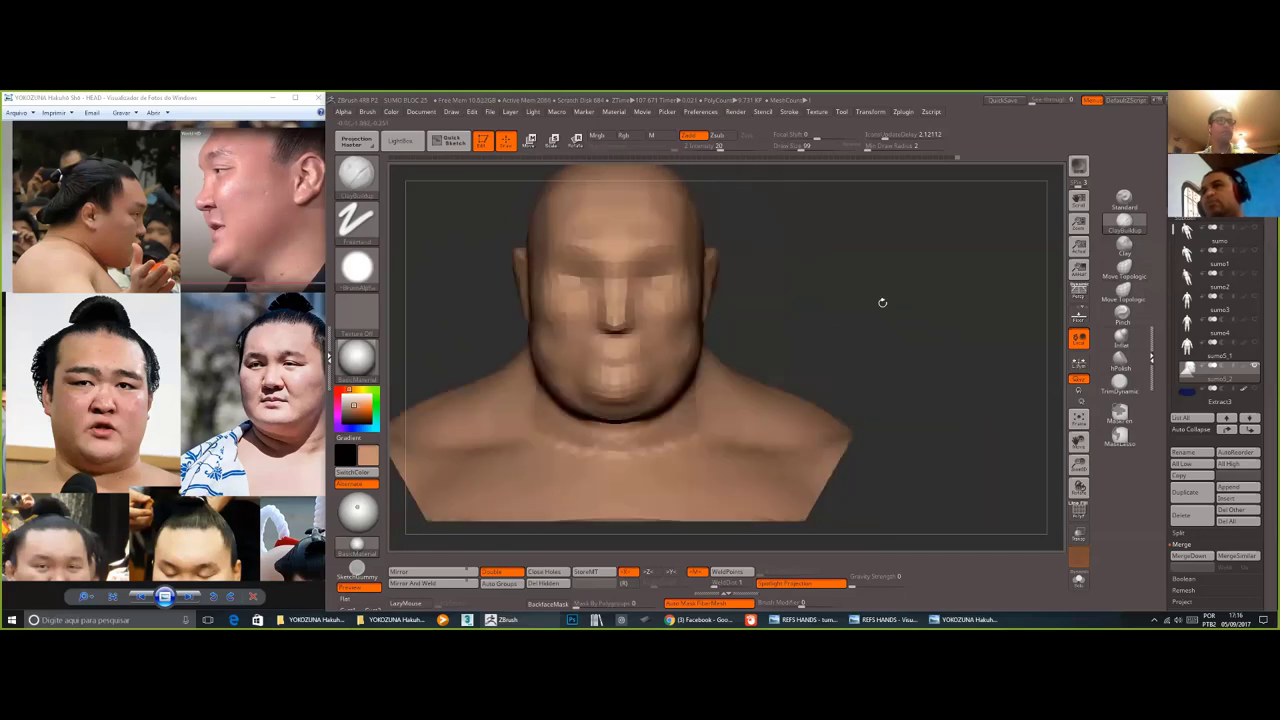
- Reshape the jaw and chin profile with the Move Topological brush at draw size 103
key(b)
key(m)
key(t)
drag(735, 335, 900, 395)
drag(750, 399, 757, 409)
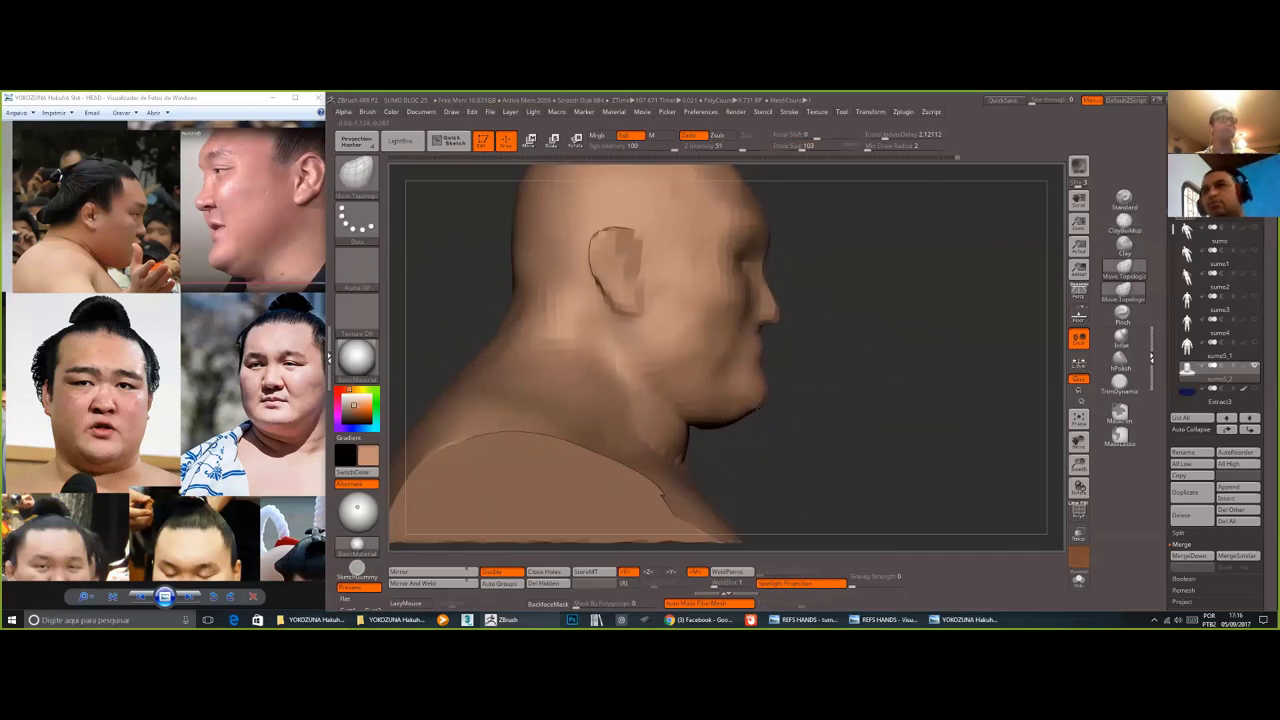
- Carve the crease lines around the mouth and chin with the Dam Standard brush
drag(858, 390, 774, 353)
key(b)
key(d)
key(s)
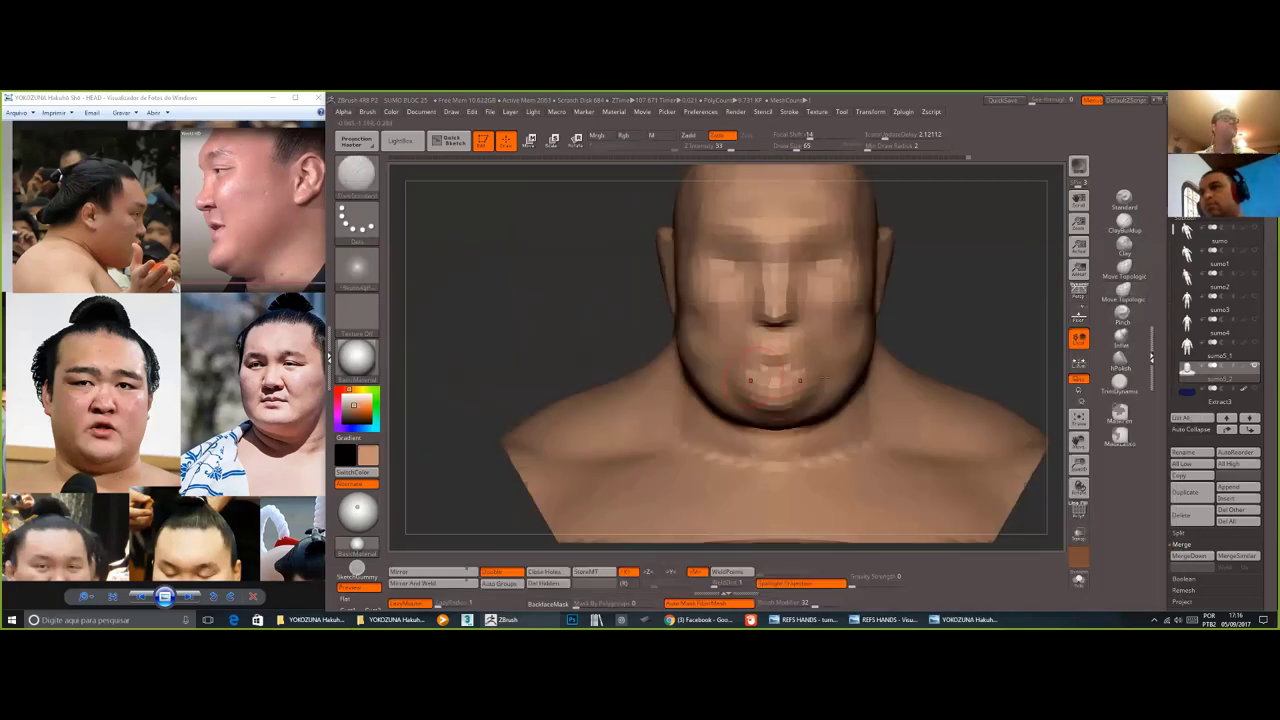
- Push the underside of the chin upward with the Move Topological brush at draw size 132
key(b)
key(m)
key(t)
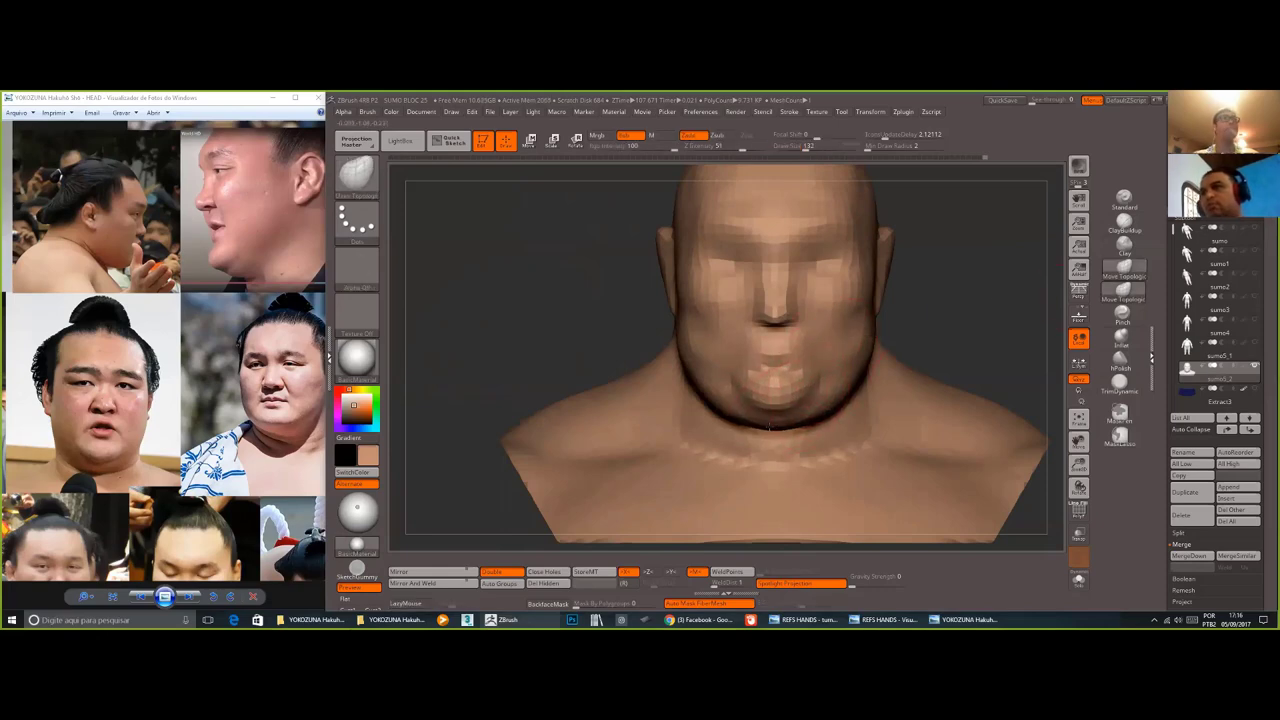
drag(770, 425, 774, 410)
key(b)
key(m)
key(v)
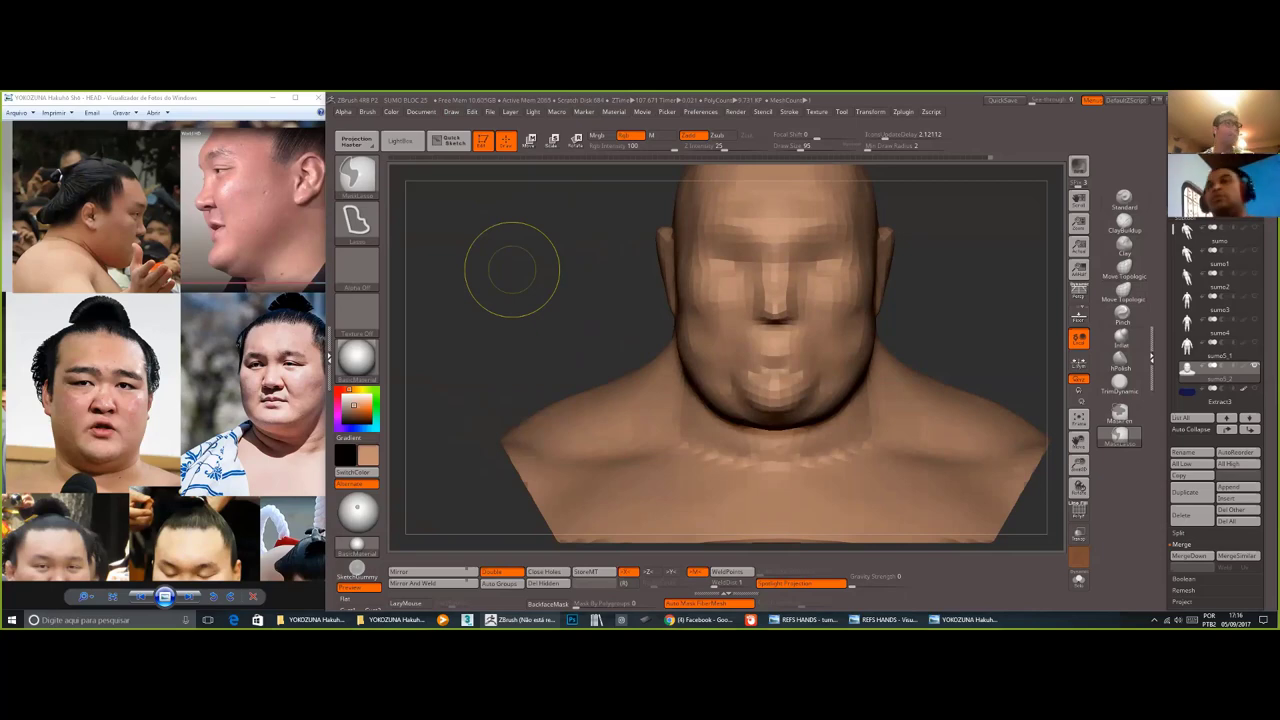
- Convert the bald head to DynaMesh at resolution 256
click(1190, 527)
click(1187, 240)
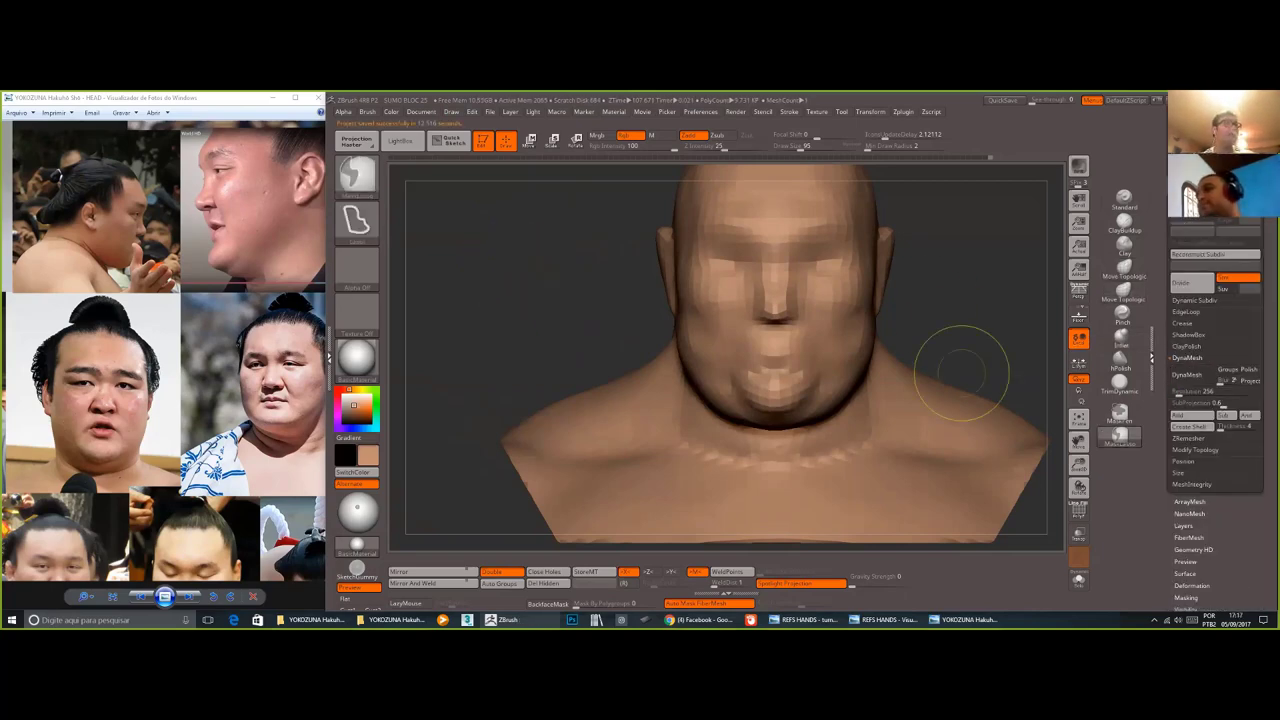
click(1188, 375)
- Reshape the nose and upper lip profile with the Move Topological brush at draw size 103
drag(940, 370, 1020, 372)
mouse_move(900, 430)
alt+mouse_down()
mouse_move(830, 367)
mouse_move(826, 331)
mouse_move(831, 374)
mouse_move(736, 374)
alt+mouse_up()
key(s)
click(828, 330)
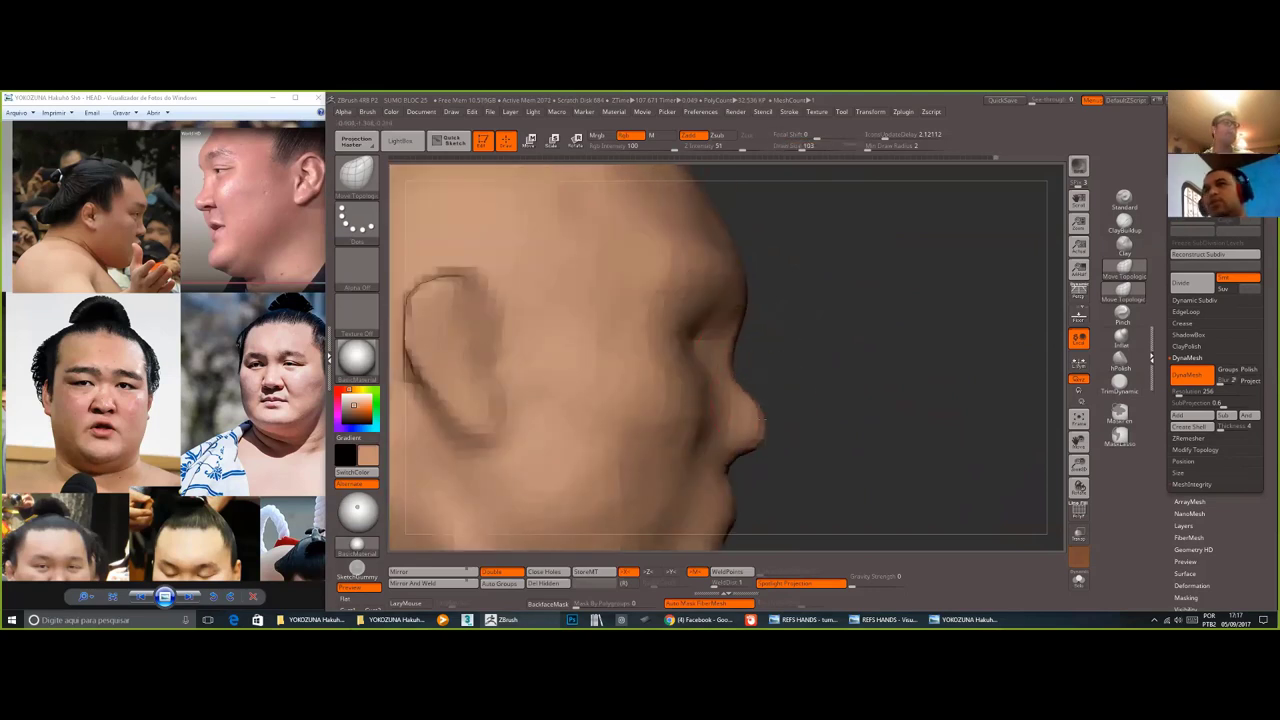
drag(735, 461, 740, 468)
alt+drag(814, 296, 822, 394)
click(270, 312)
alt+drag(705, 395, 677, 320)
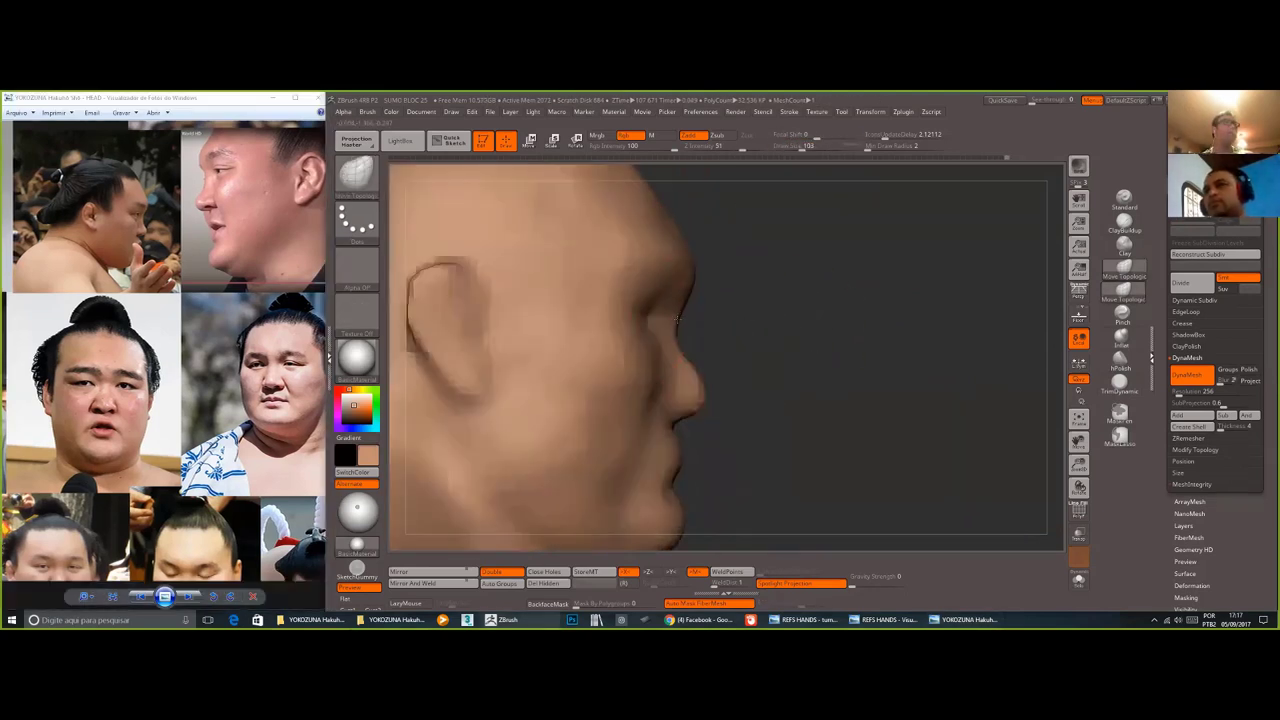
drag(735, 360, 657, 448)
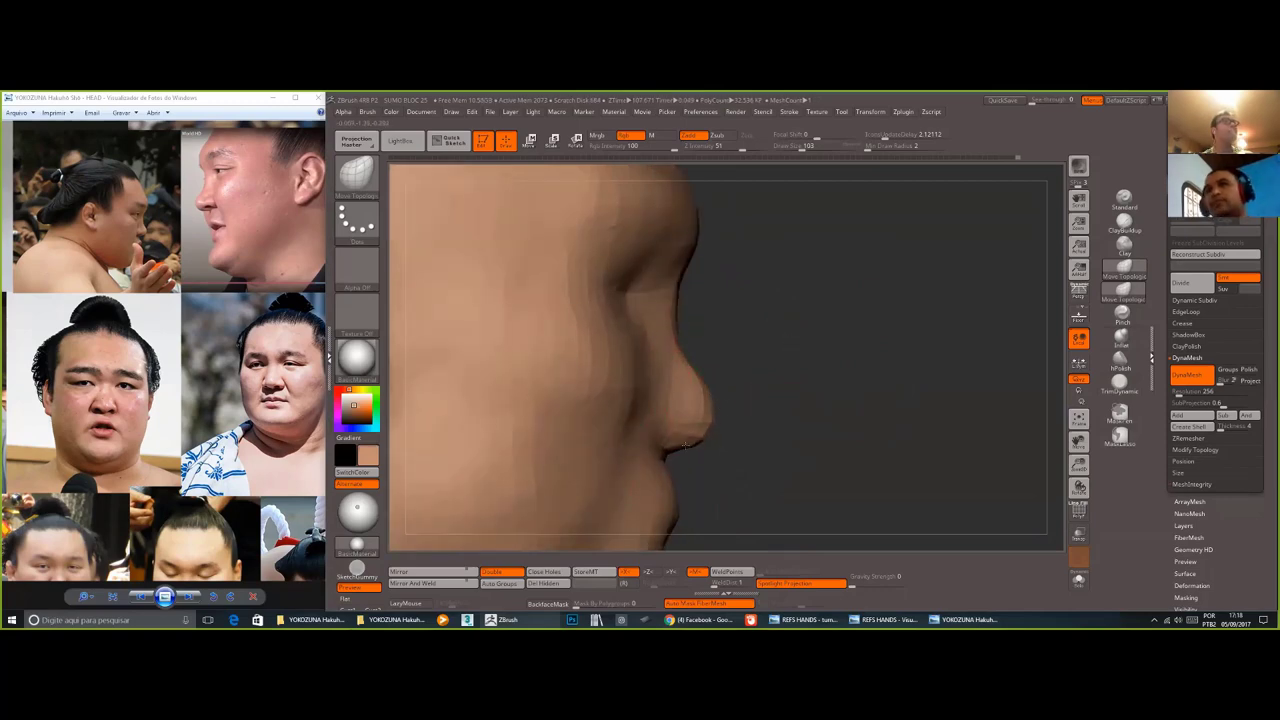
- Enlarge the side-view wrestler photo and refine the nose base and mouth profile with the Move Topological brush at draw size 88
click(91, 598)
drag(88, 592, 88, 565)
drag(150, 190, 278, 403)
alt+drag(708, 320, 740, 360)
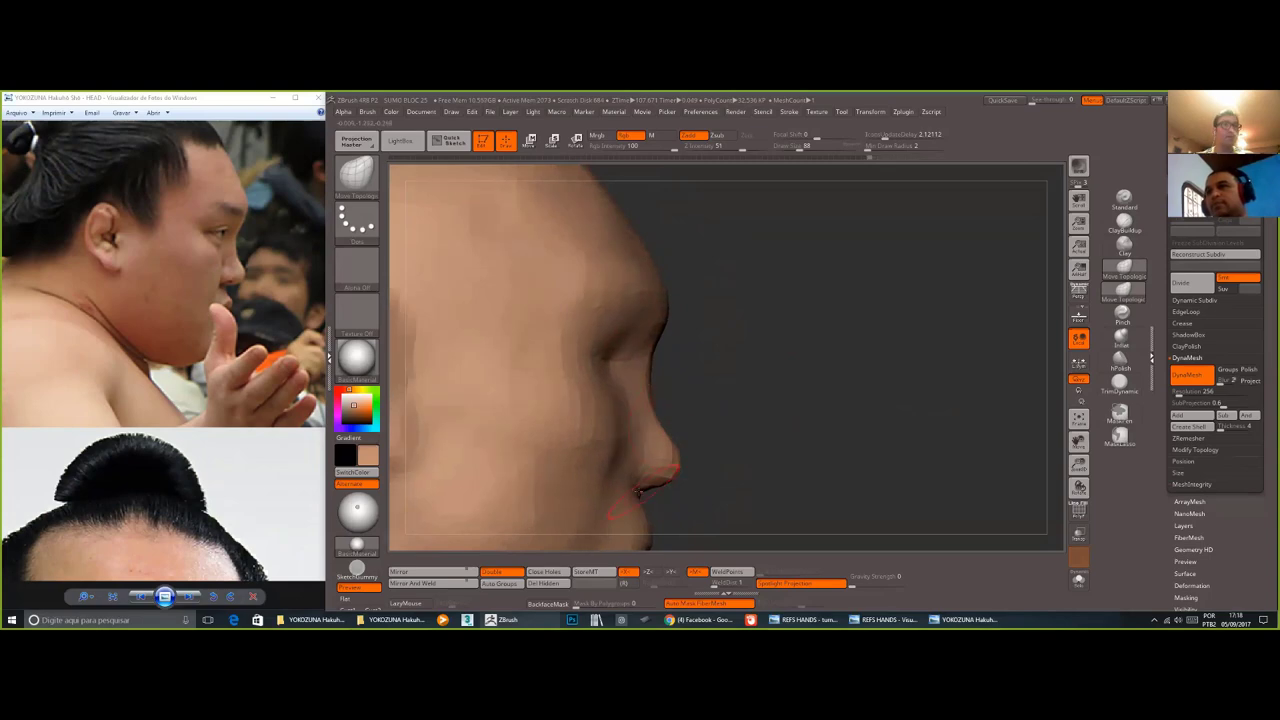
alt+drag(641, 492, 618, 382)
mouse_move(707, 398)
mouse_down()
mouse_move(686, 411)
mouse_move(707, 398)
mouse_up()
mouse_move(800, 323)
mouse_down()
mouse_move(829, 366)
mouse_move(650, 385)
mouse_up()
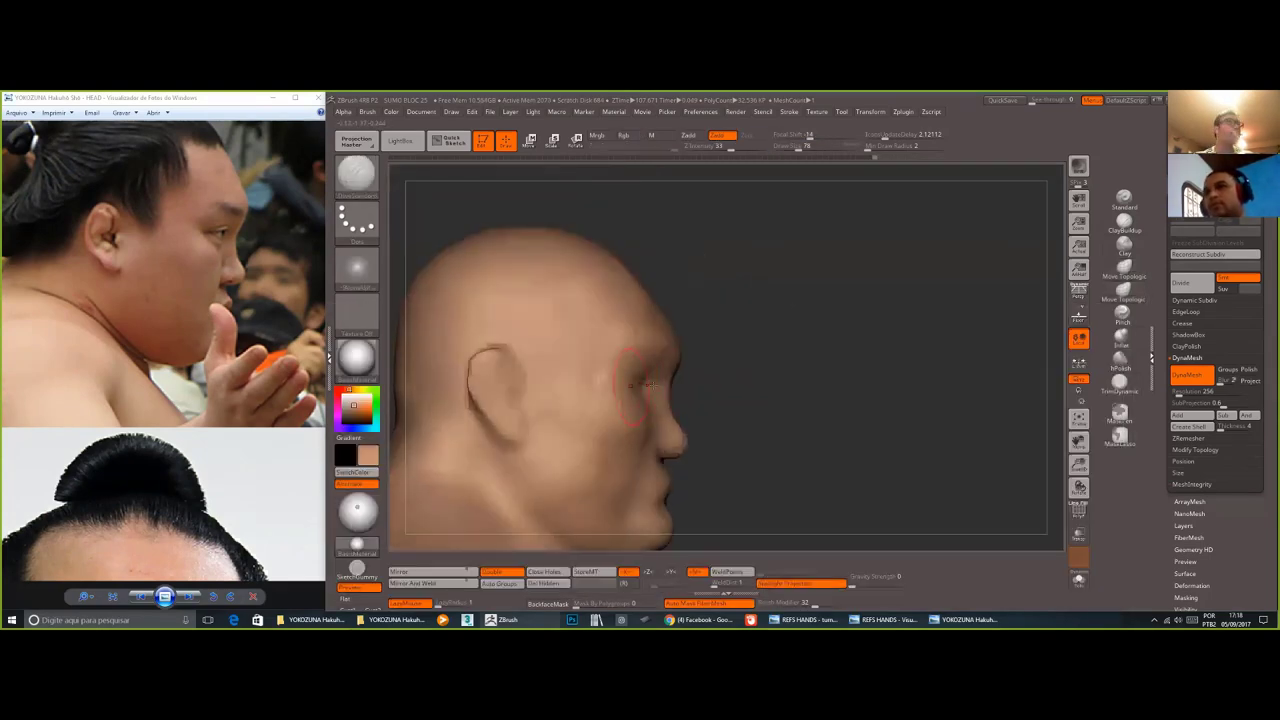
- Reframe the reference on the front-view wrestler and adjust the face outline with the Move Topological brush
mouse_move(838, 350)
mouse_down()
mouse_move(748, 366)
mouse_move(706, 397)
mouse_move(711, 411)
mouse_up()
key(b)
key(m)
key(t)
key(s)
click(60, 505)
scroll(108, 456, up, 1)
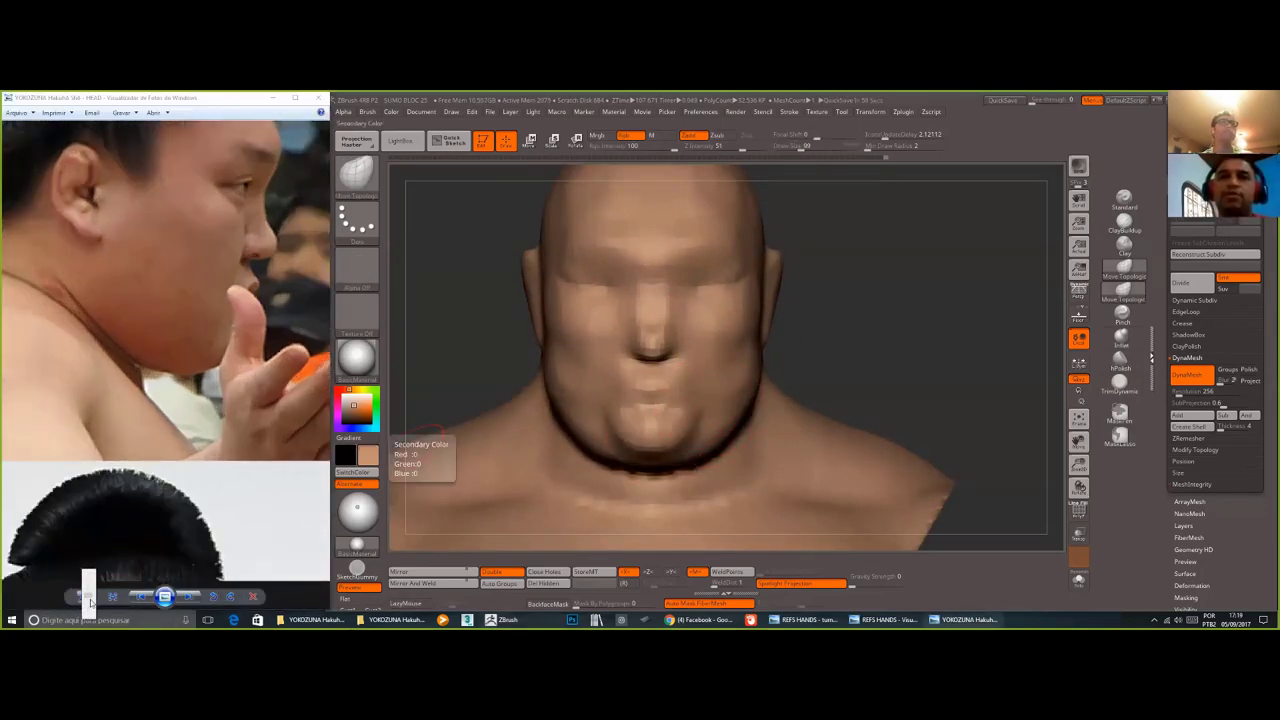
scroll(108, 456, down, 2)
key(s)
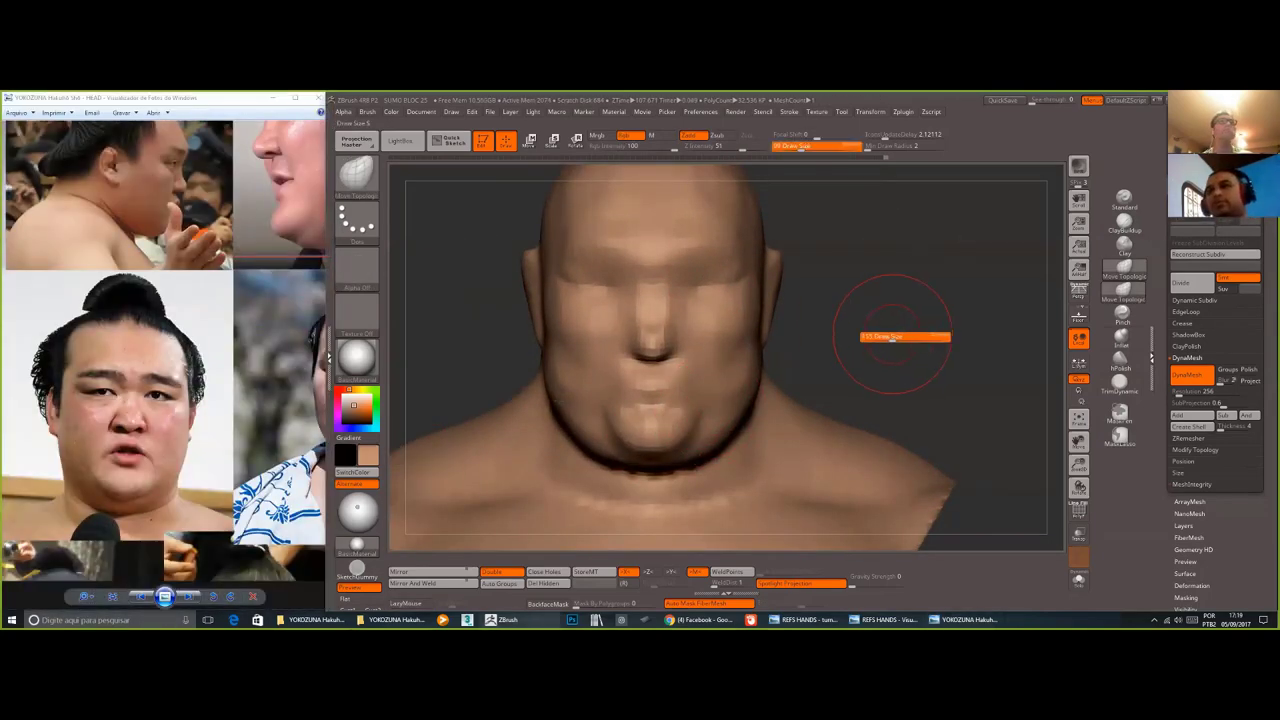
drag(886, 350, 492, 388)
- Switch to the ClayBuildup brush and open the setting for dynamic Draw Size on all brushes
key(b)
key(c)
key(b)
drag(900, 390, 590, 413)
shift+drag(909, 172, 727, 268)
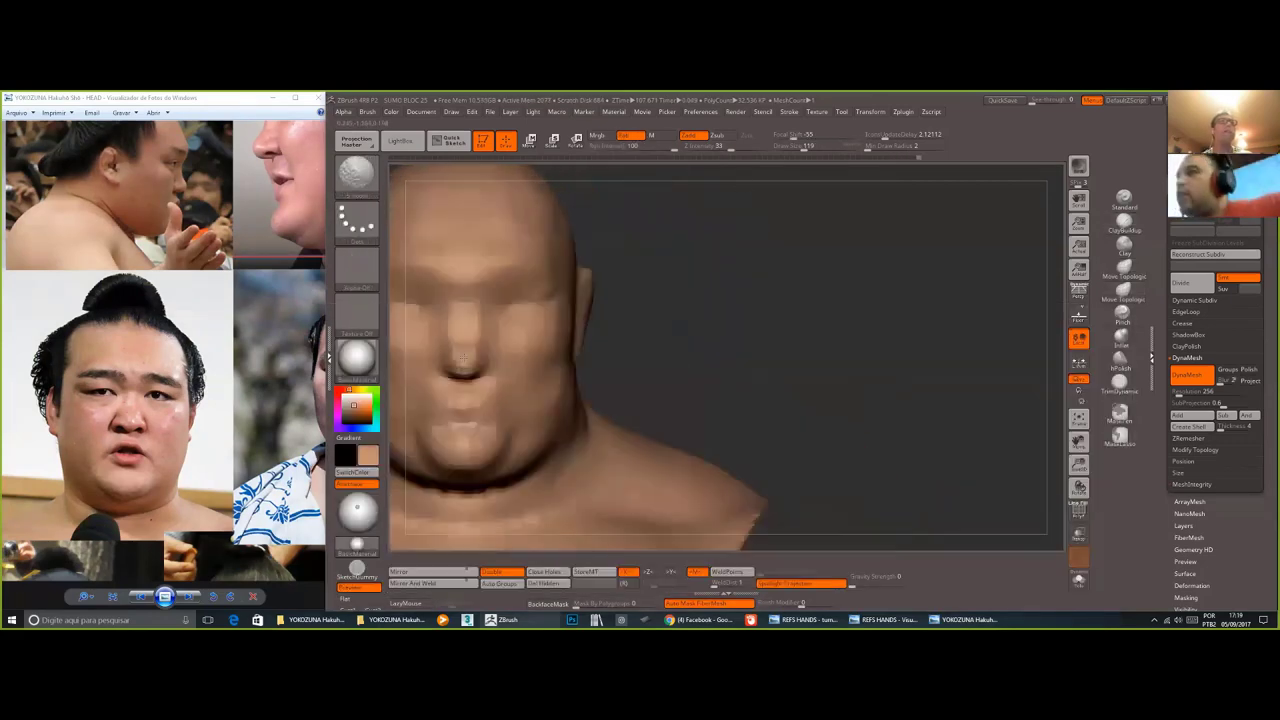
click(903, 111)
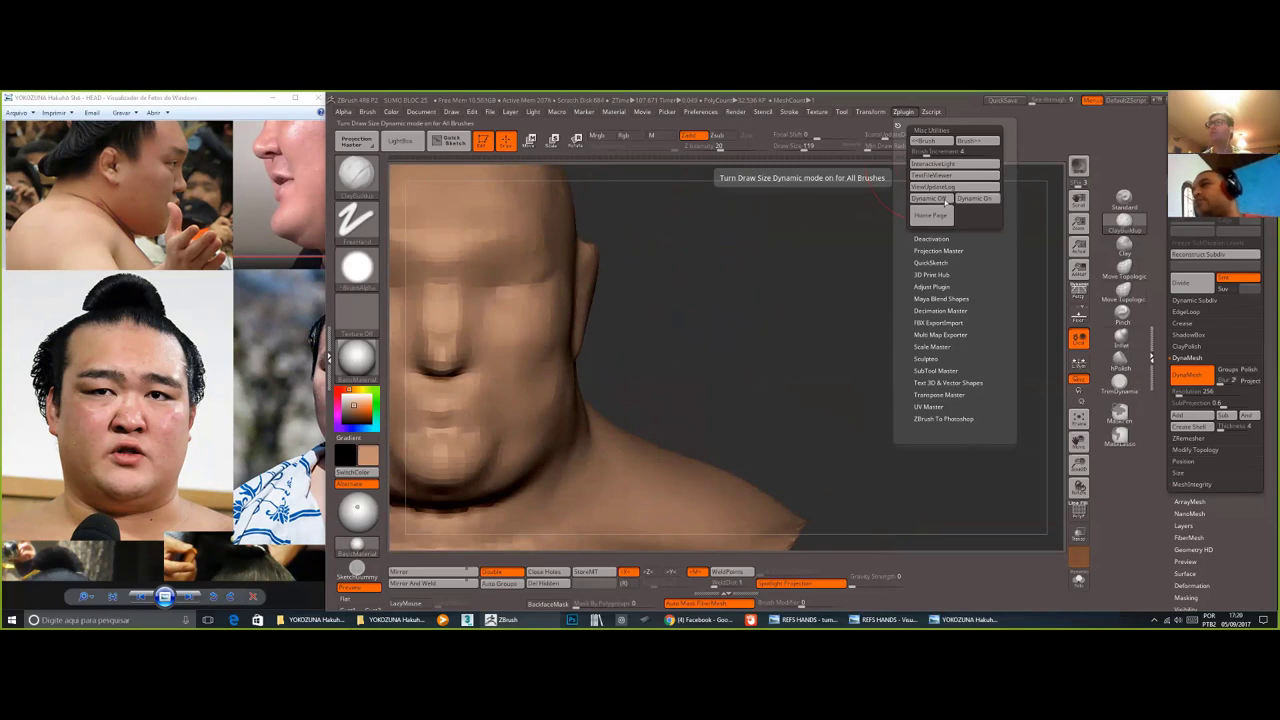
- Build up and smooth the cheek and side of the neck with the ClayBuildup brush at draw size 81
drag(717, 314, 620, 357)
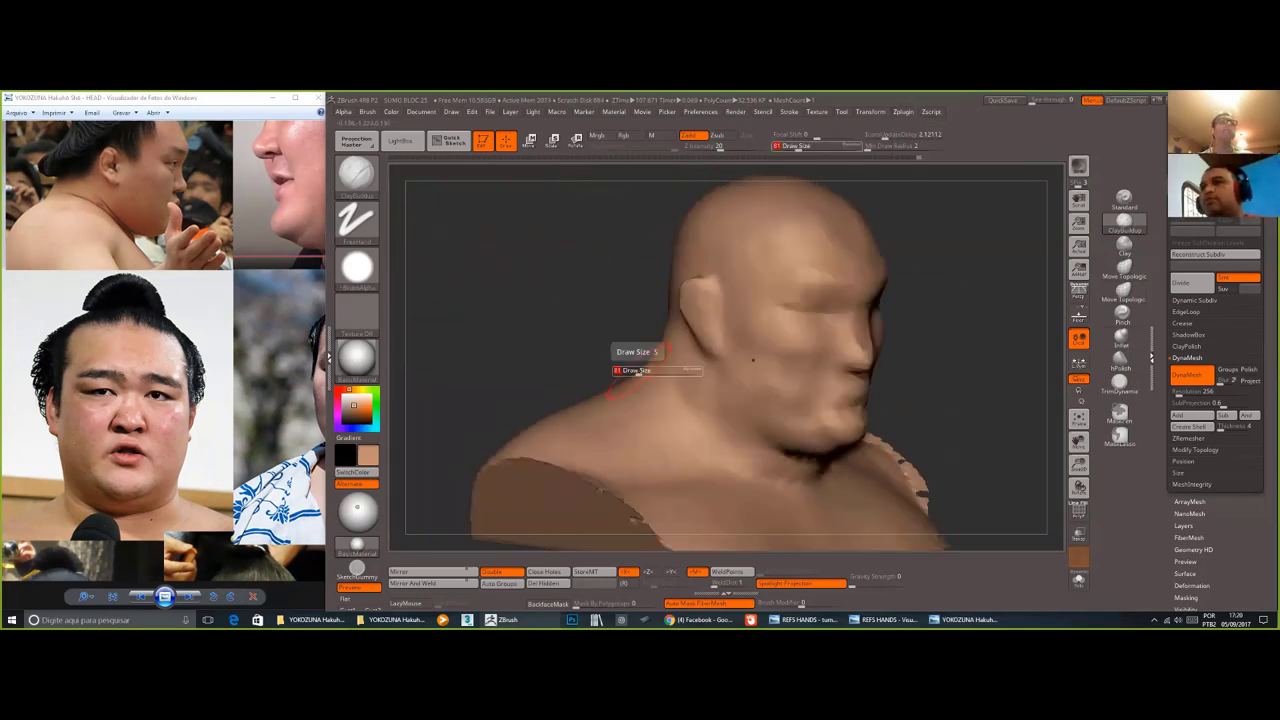
shift+drag(713, 440, 746, 363)
drag(1005, 335, 850, 390)
shift+drag(720, 325, 768, 320)
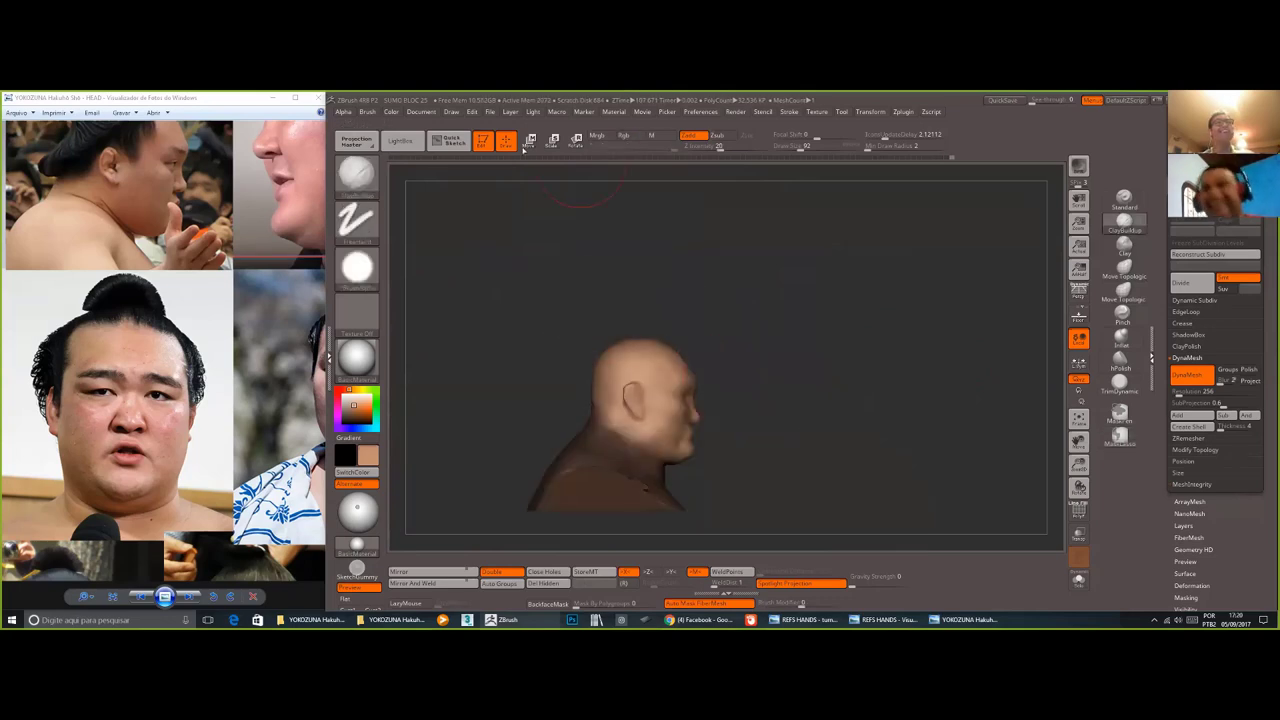
- Raise the head relative to the masked shoulders with the Transpose Move tool
key(w)
drag(643, 356, 643, 352)
mouse_move(850, 330)
shift+mouse_down()
mouse_move(770, 330)
mouse_move(850, 330)
shift+mouse_up()
drag(643, 356, 646, 322)
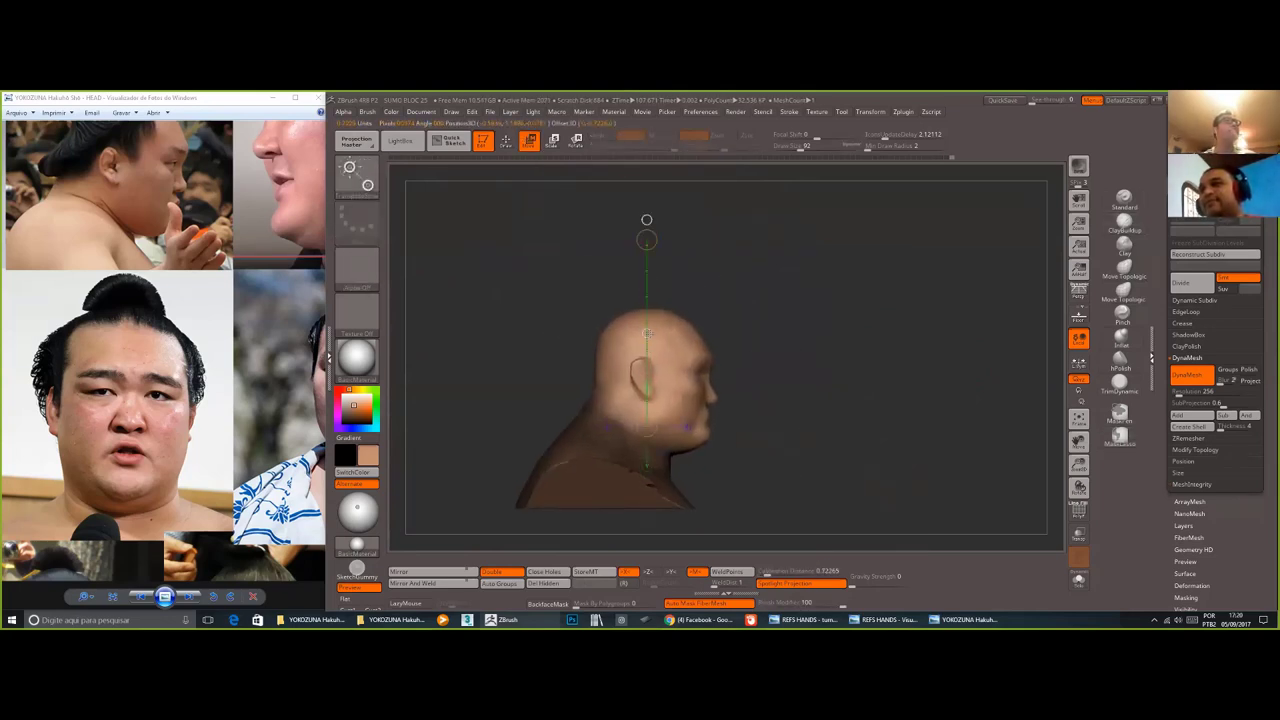
- Return to Draw mode and rework the jaw and neck of the raised head with brush strokes
key(q)
mouse_move(890, 322)
mouse_down()
mouse_move(790, 318)
mouse_move(880, 270)
mouse_up()
key(s)
drag(757, 458, 743, 458)
mouse_move(850, 445)
mouse_down()
mouse_move(835, 457)
mouse_move(885, 470)
mouse_up()
drag(722, 436, 764, 460)
mouse_move(870, 440)
shift+mouse_down()
mouse_move(940, 440)
mouse_move(850, 435)
shift+mouse_up()
mouse_move(985, 400)
mouse_down()
mouse_move(920, 355)
mouse_move(945, 360)
mouse_move(891, 314)
mouse_up()
- Reshape the side of the skull around the ear with the Move Topological brush at draw size 111
key(s)
key(ctrl+1)
key(s)
key(s)
mouse_move(930, 325)
shift+mouse_down()
mouse_move(588, 280)
mouse_move(400, 300)
shift+mouse_up()
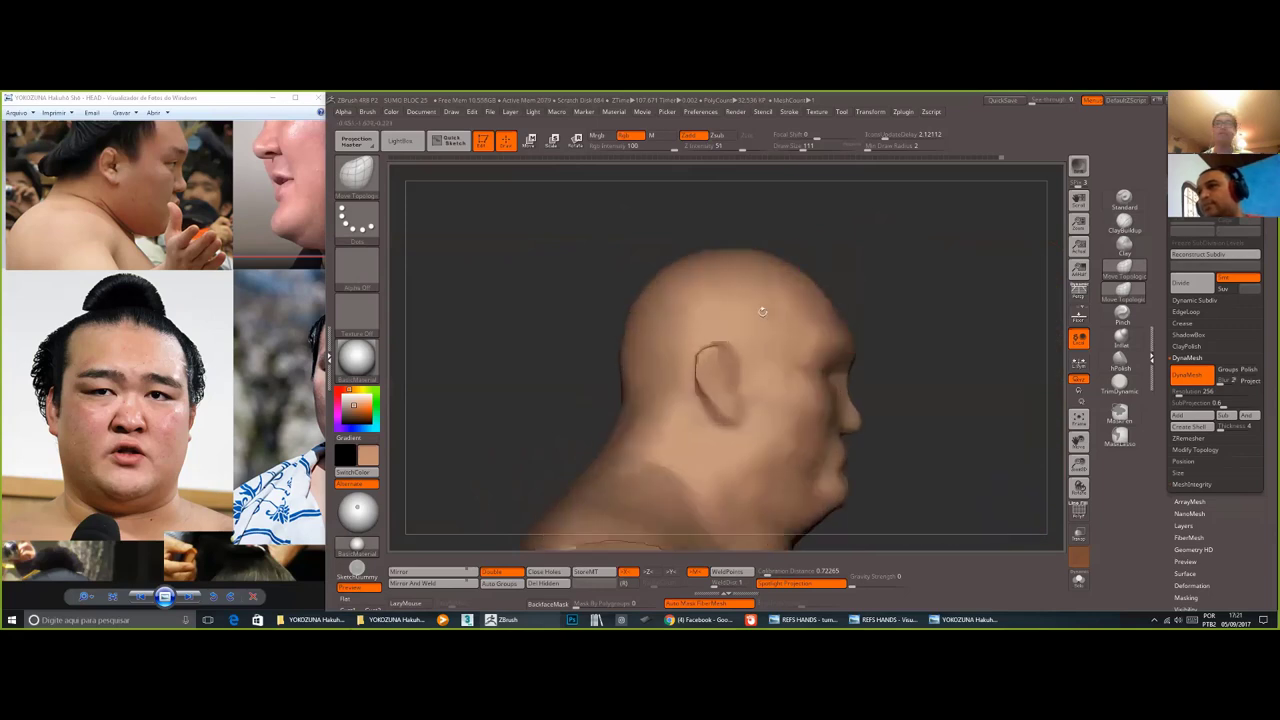
alt+drag(860, 300, 785, 310)
drag(718, 328, 730, 322)
- Shape the nostril wings and nose base with the Move Topological brush at draw size 68, following the front-view photo
drag(160, 340, 183, 383)
shift+drag(843, 413, 750, 415)
key(s)
drag(911, 420, 862, 450)
drag(985, 410, 1035, 418)
drag(685, 452, 674, 452)
shift+drag(985, 410, 930, 410)
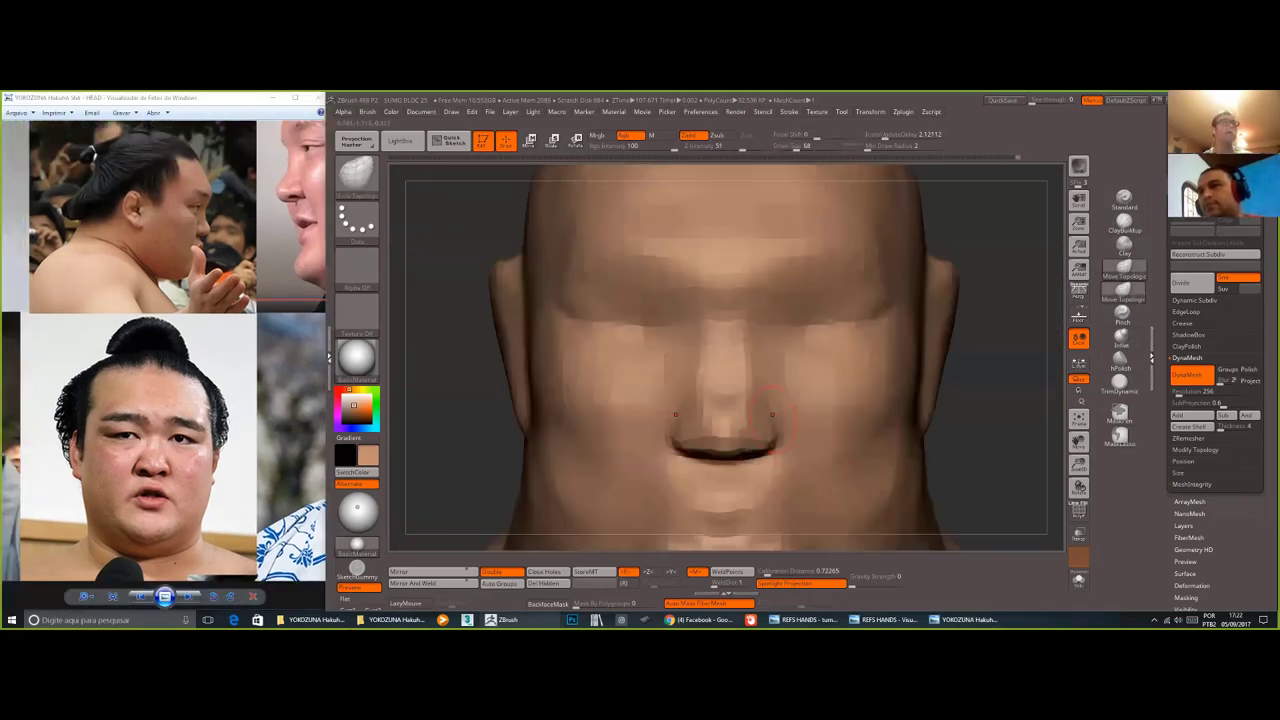
drag(764, 432, 776, 430)
- Refine the underside of the nose with the Move Topological brush at draw size 51
drag(985, 420, 940, 370)
key(s)
drag(746, 455, 743, 455)
mouse_move(1040, 410)
shift+mouse_down()
mouse_move(1010, 445)
mouse_move(965, 435)
mouse_move(990, 455)
shift+mouse_up()
alt+drag(990, 455, 849, 374)
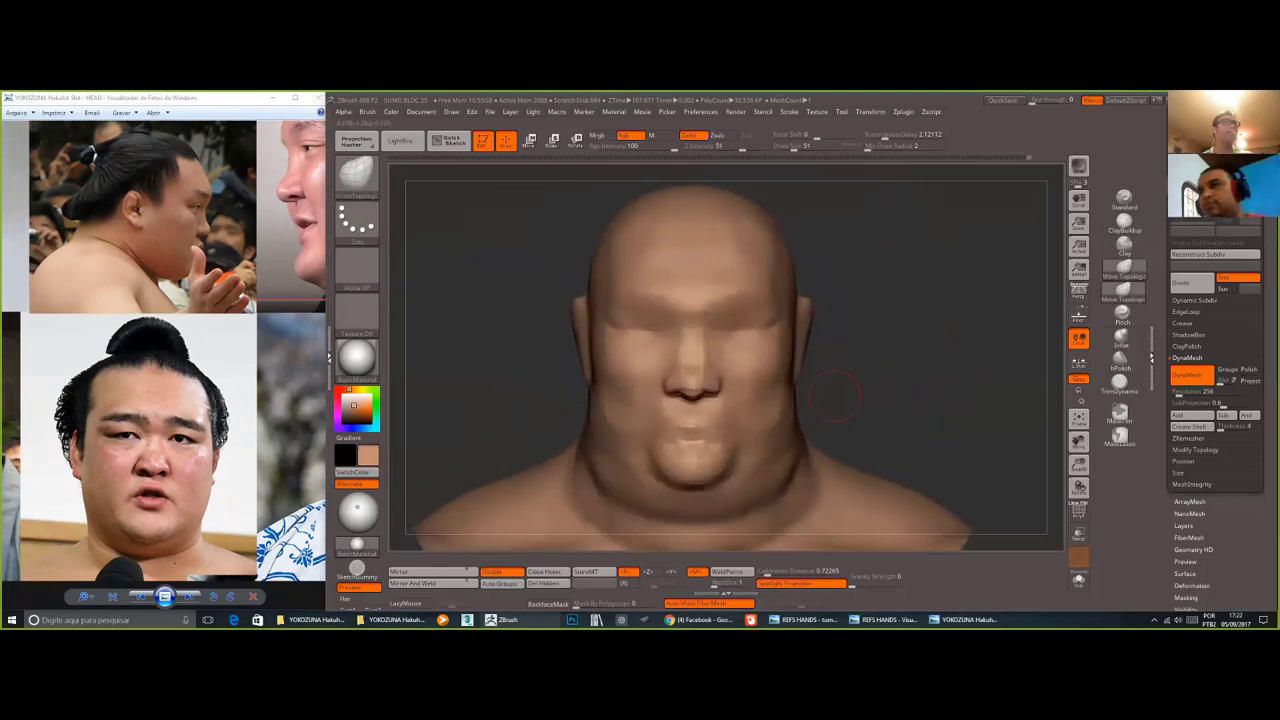
- Build up the brow and eye area with the ClayBuildup brush at draw size 62
key(b)
key(c)
key(b)
drag(700, 319, 729, 322)
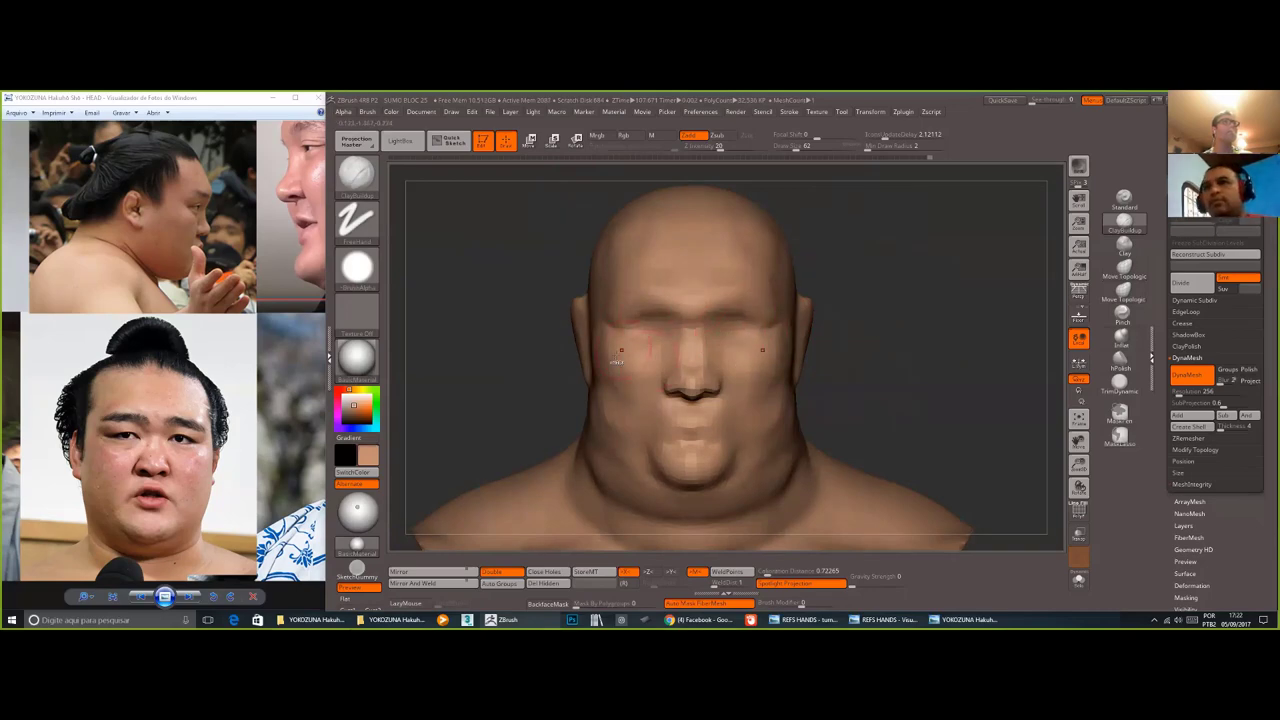
drag(500, 358, 657, 373)
- Build up the cheekbone and side of the face with the ClayBuildup brush at draw size 92, reframing the reference photos
shift+drag(985, 378, 825, 390)
key(bracketright)
key(bracketright)
key(bracketright)
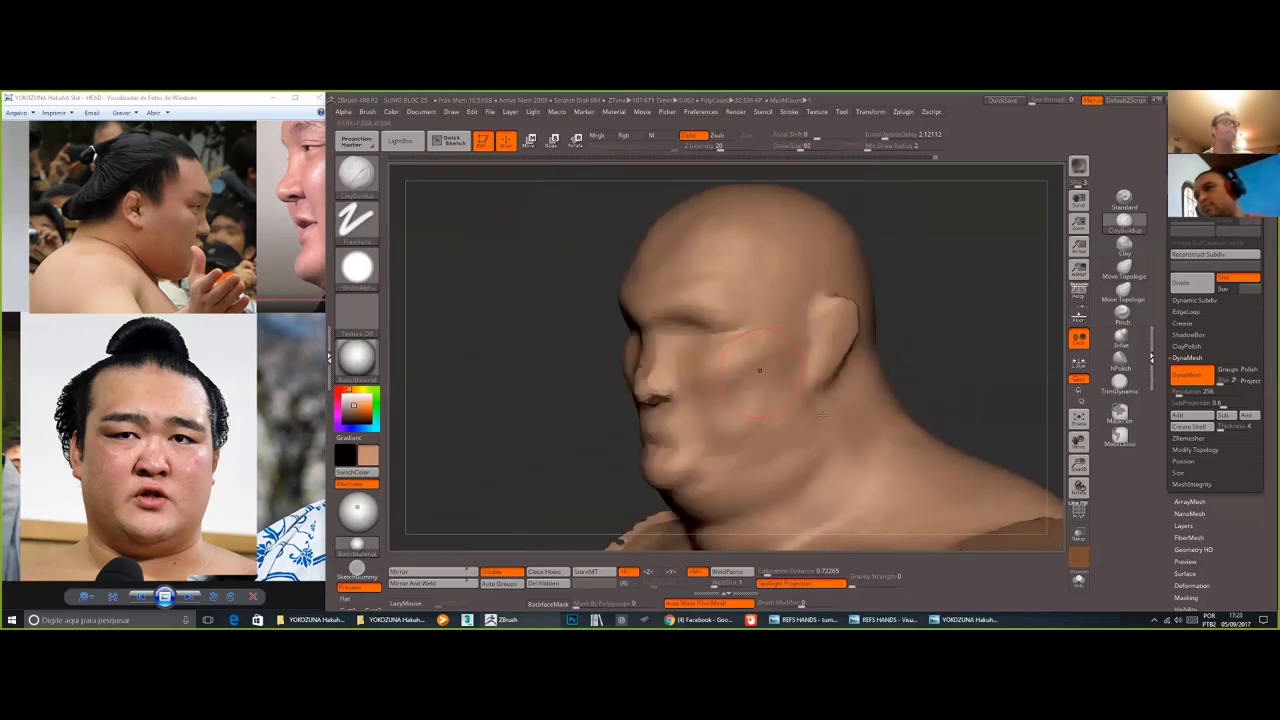
drag(265, 310, 75, 287)
drag(440, 345, 560, 350)
key(s)
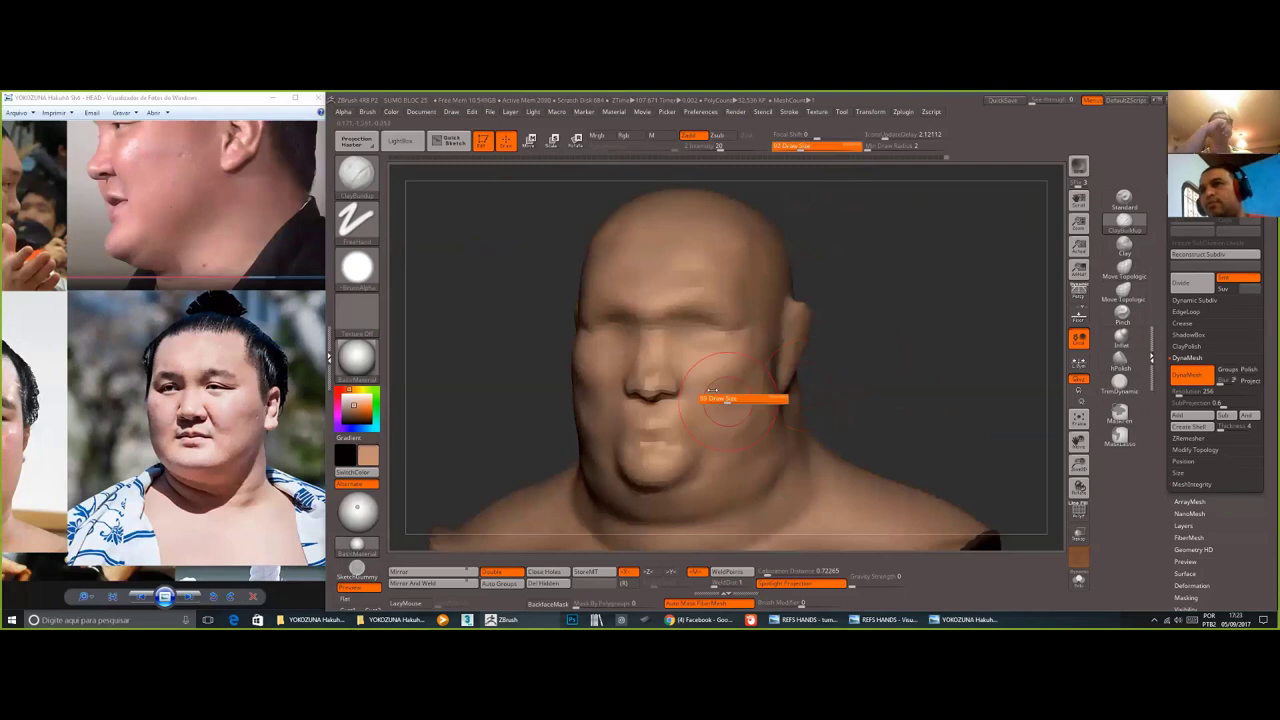
drag(744, 401, 731, 401)
drag(690, 375, 722, 412)
key(ctrl)
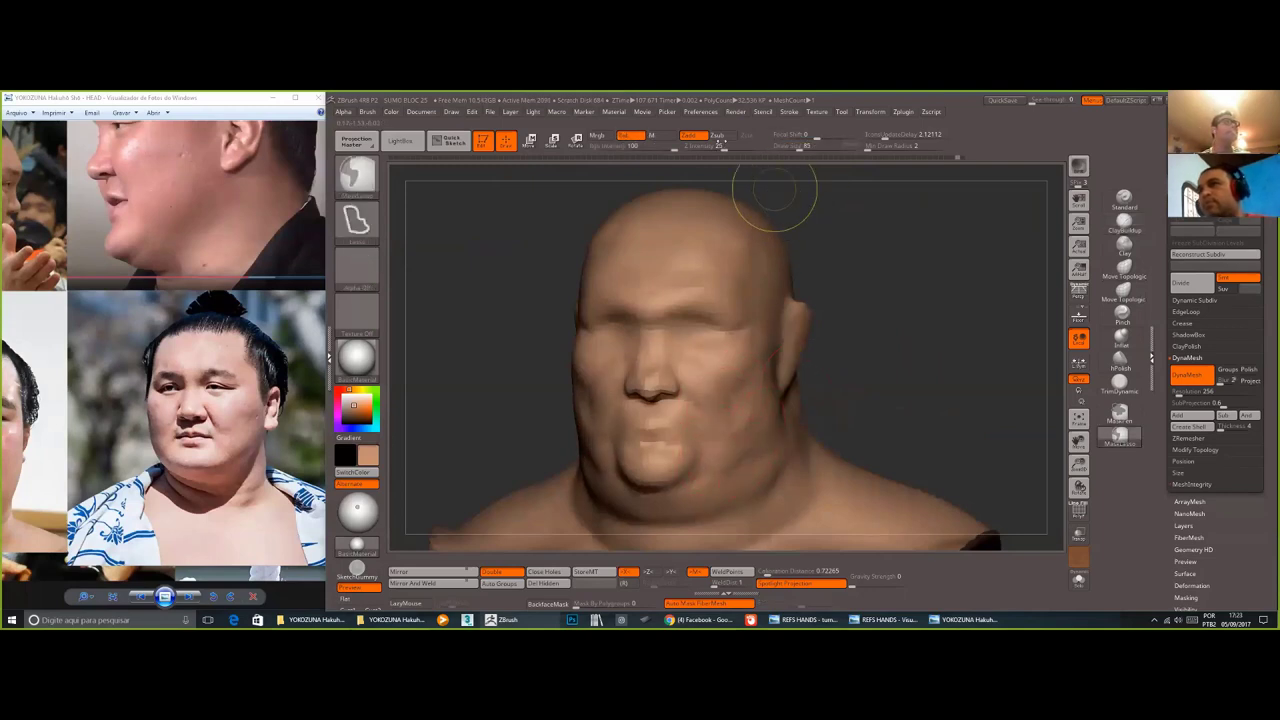
key(ctrl+z)
- Build up the cheeks softly with the ClayBuildup brush at Z Intensity 10 and draw size 74 to 76
drag(862, 400, 838, 403)
drag(708, 370, 722, 408)
drag(880, 402, 775, 396)
key(s)
click(864, 408)
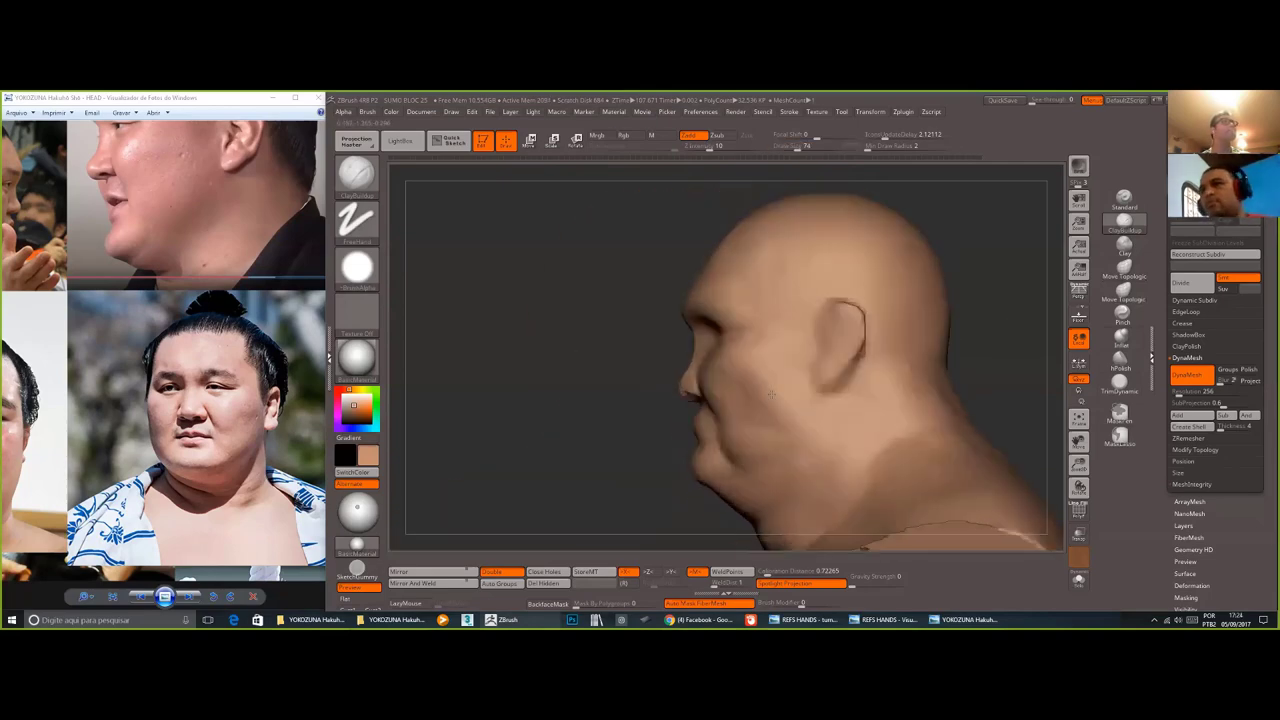
right_drag(772, 394, 821, 301)
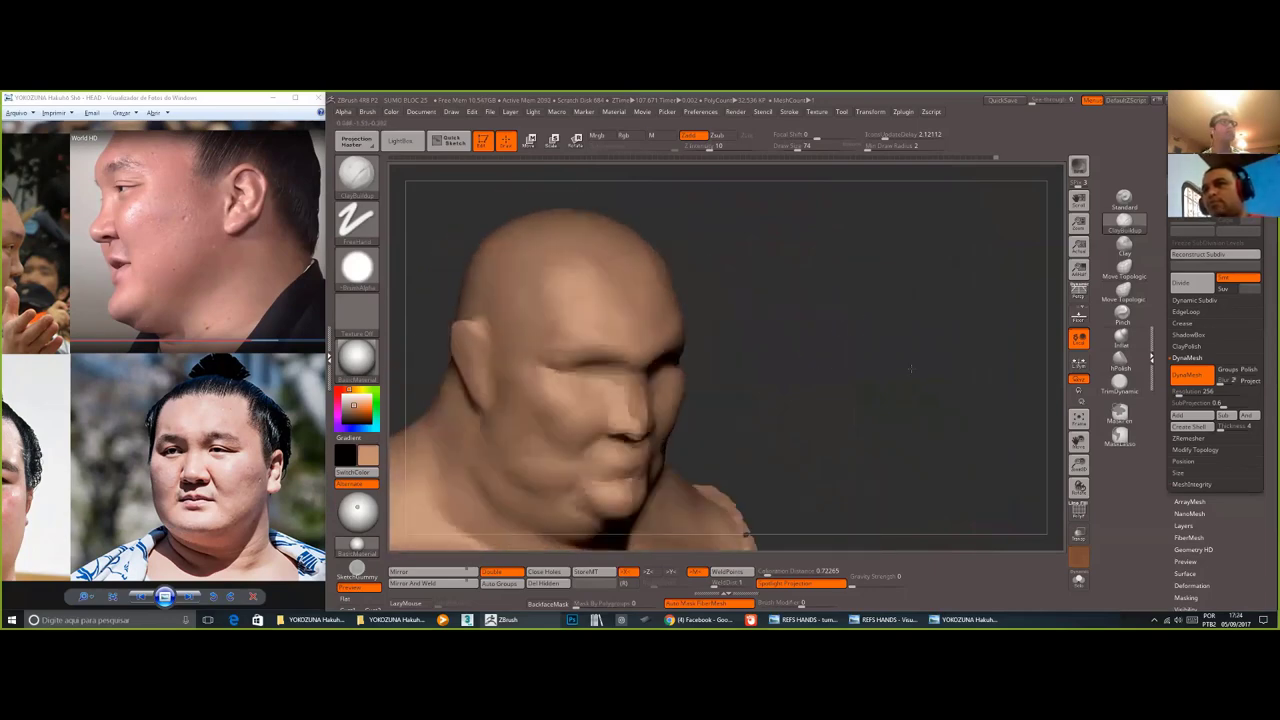
mouse_move(910, 369)
shift+mouse_down()
mouse_move(931, 360)
mouse_move(918, 366)
shift+mouse_up()
- Carve the eye lines with the Dam Standard brush and fill the surrounding lids with ClayBuildup at draw size 51
key(b)
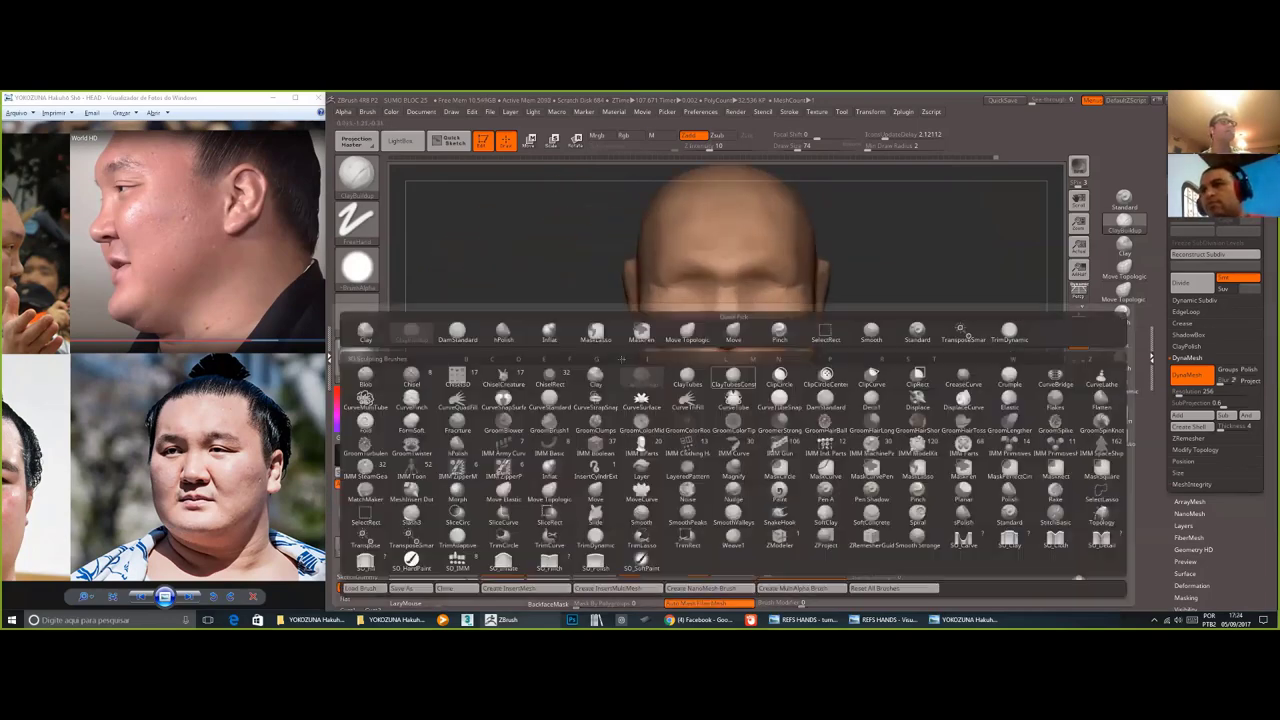
key(d)
key(s)
alt+right_drag(731, 391, 590, 362)
key(b)
key(c)
key(b)
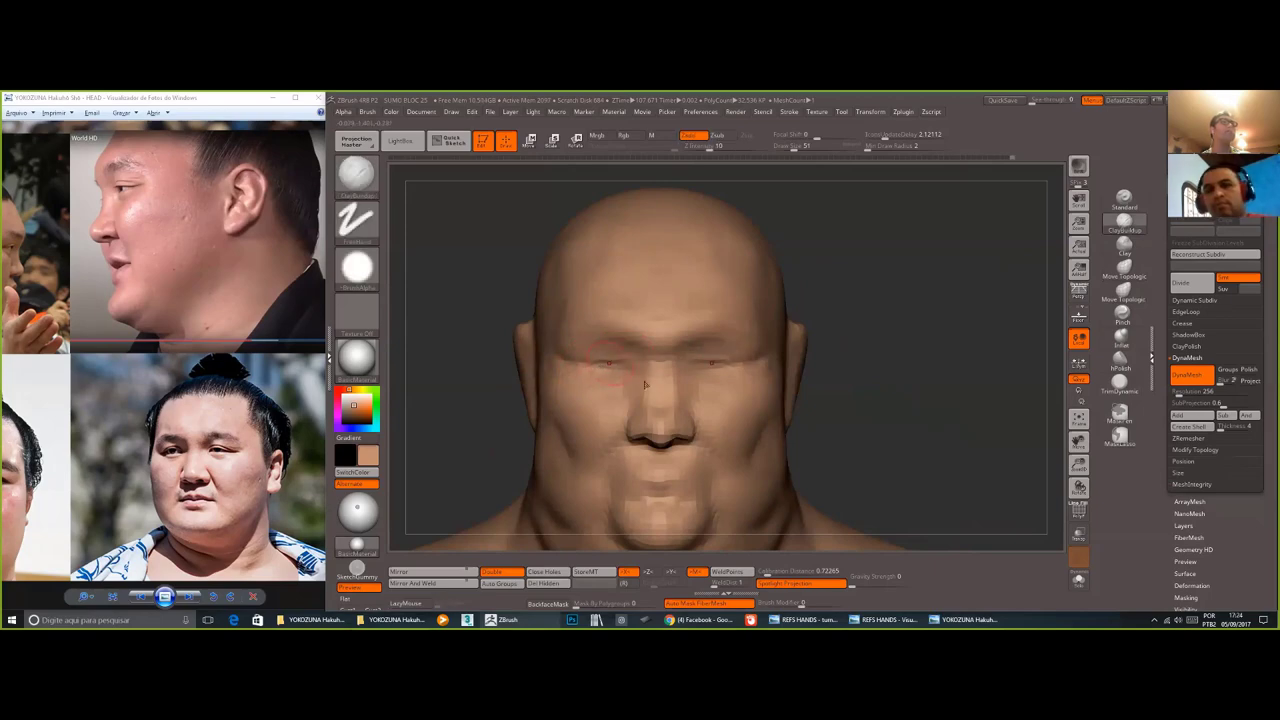
- Adjust the chin and lower face shape with the Move Topological brush at draw size 78
key(b)
key(m)
key(t)
mouse_move(771, 413)
right_down()
mouse_move(530, 470)
mouse_move(650, 490)
right_up()
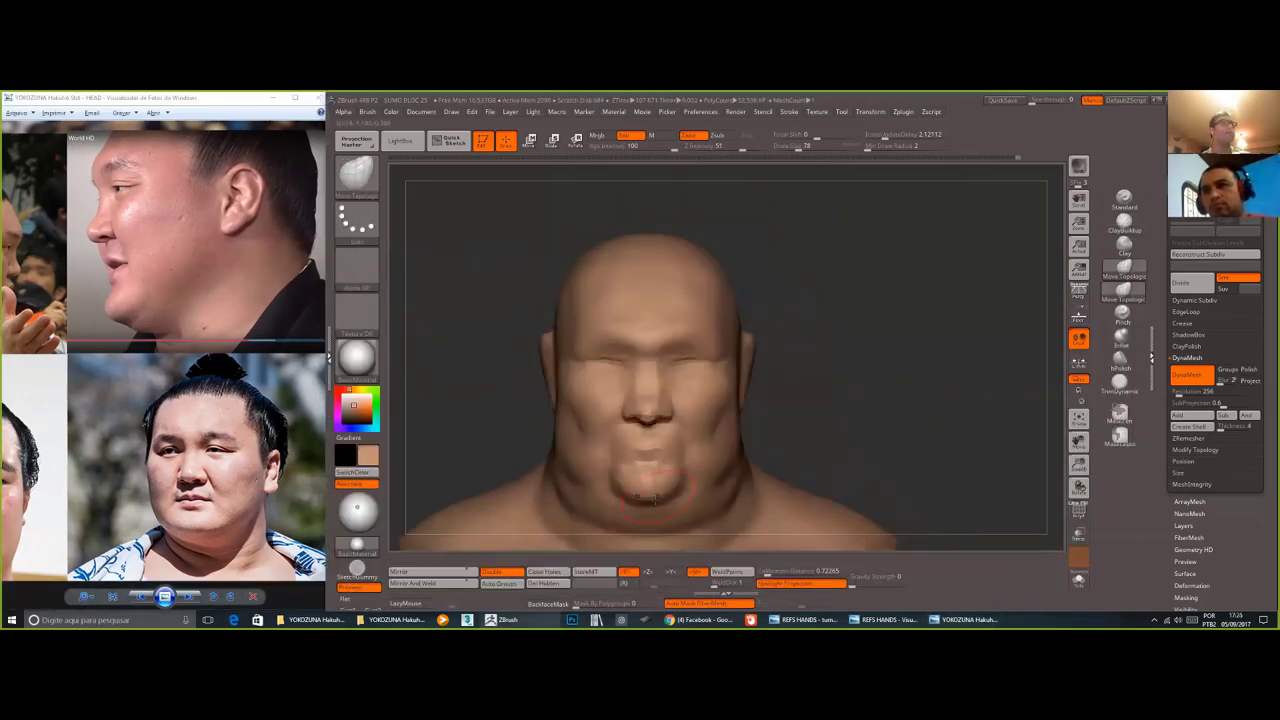
- Build up the cheeks and jaw sides with the ClayBuildup brush at Z Intensity 10 and draw size 62
key(b)
key(c)
key(b)
mouse_move(812, 425)
right_down()
mouse_move(885, 445)
mouse_move(915, 430)
mouse_move(815, 408)
right_up()
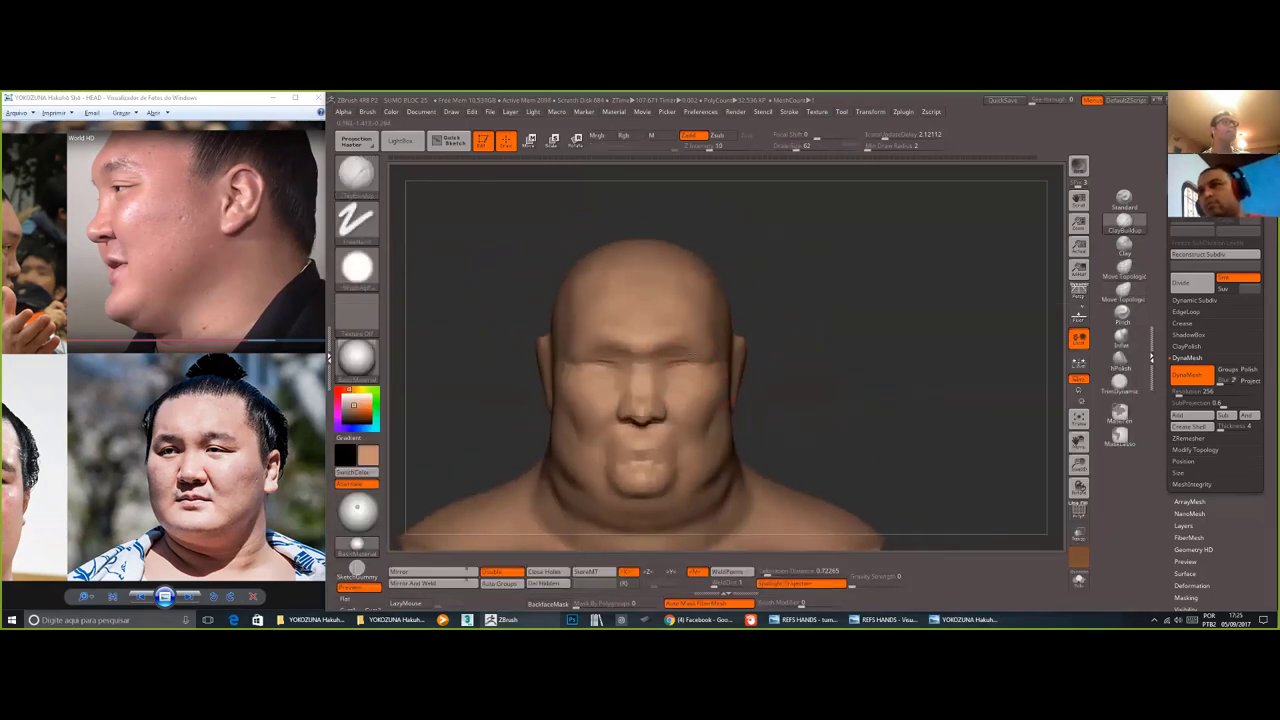
right_drag(688, 360, 410, 345)
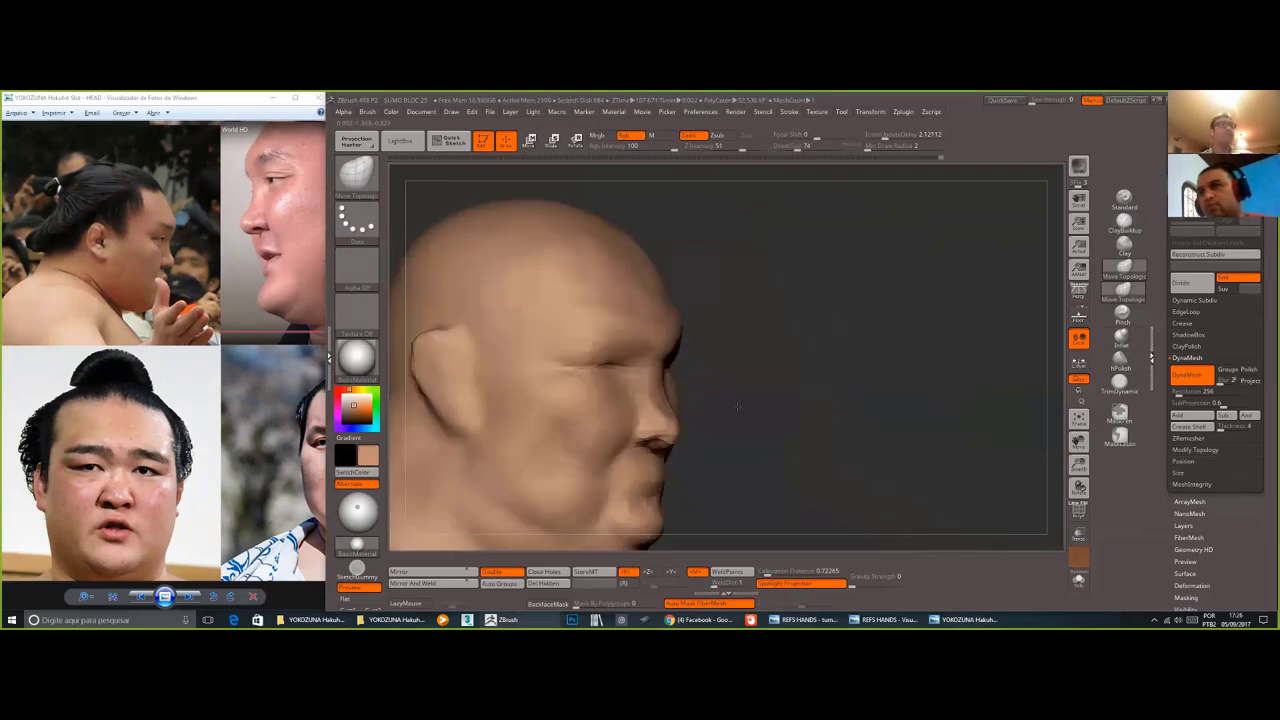
- Reshape the nose tip and nostril wing with the Move Topological brush at draw size 71
mouse_move(760, 380)
right_down()
mouse_move(857, 386)
mouse_move(736, 376)
right_up()
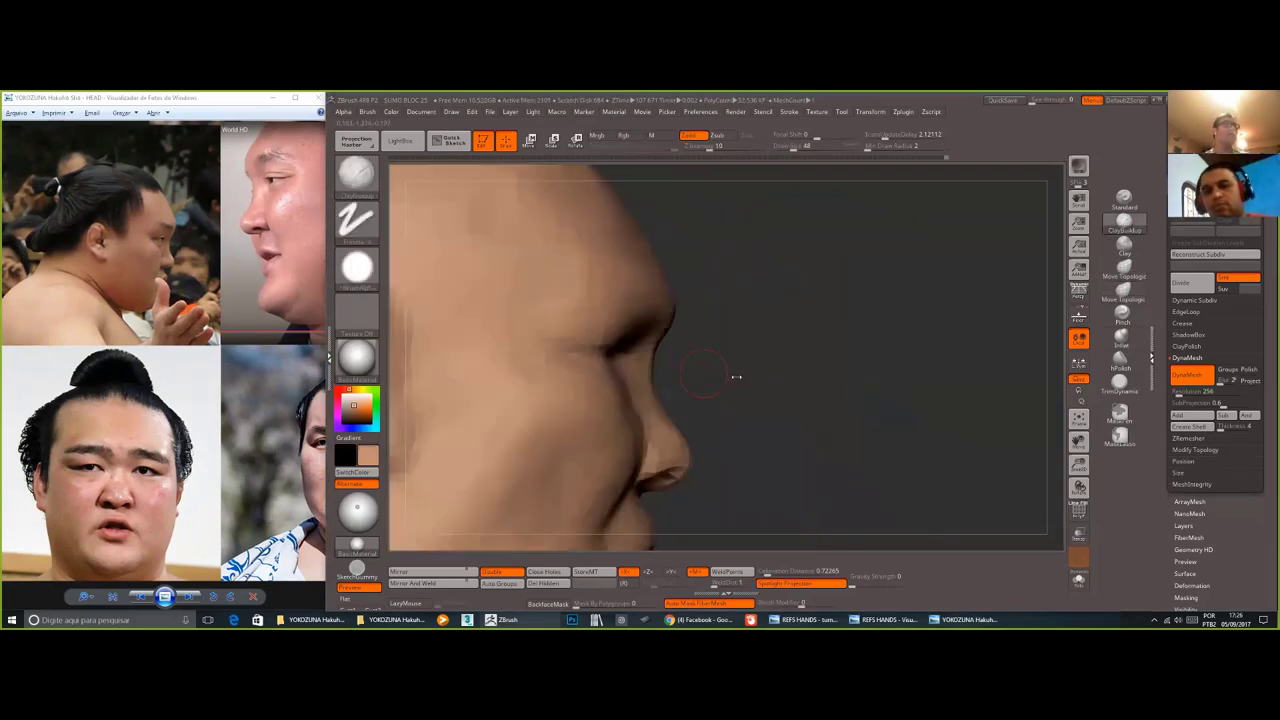
key(b)
key(m)
key(t)
right_drag(745, 467, 594, 445)
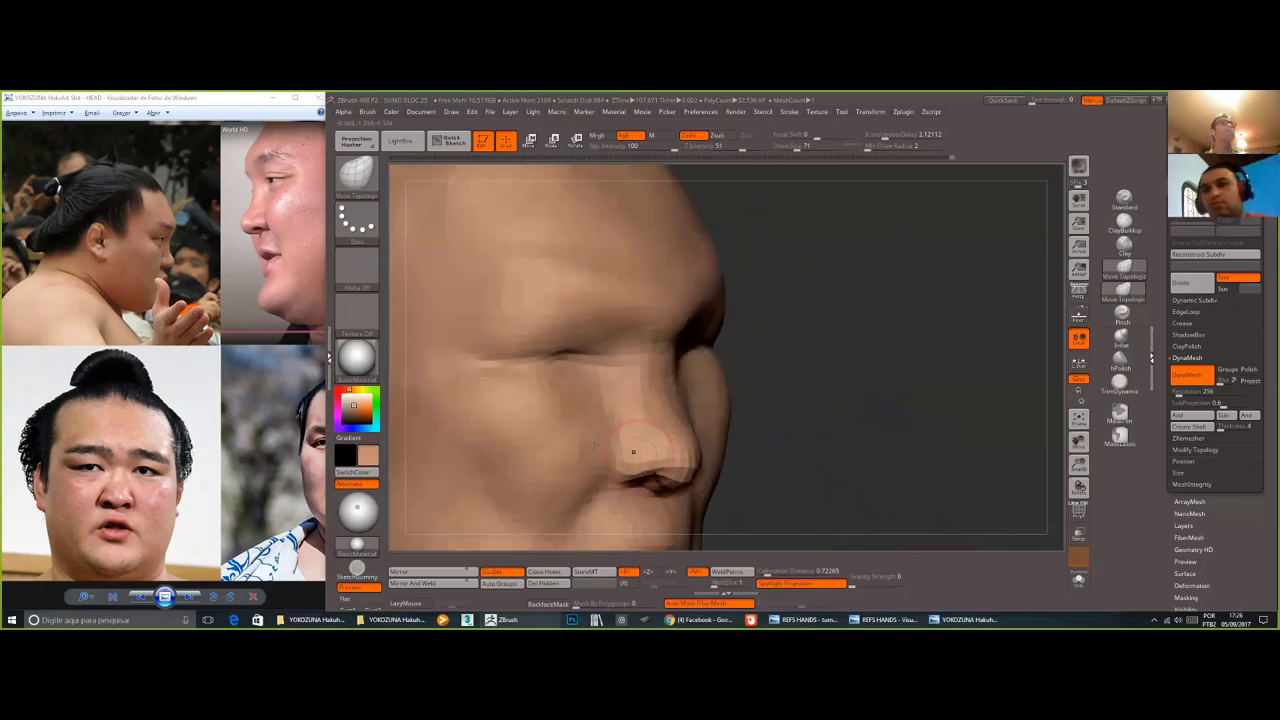
right_drag(895, 436, 742, 431)
- Sharpen the creases around the nose with the Dam Standard brush at draw size 71
key(b)
key(d)
key(s)
right_drag(839, 420, 880, 385)
- Show the full reference sheet and define the lips and mouth line with the Dam Standard brush at draw size 51
drag(252, 318, 250, 323)
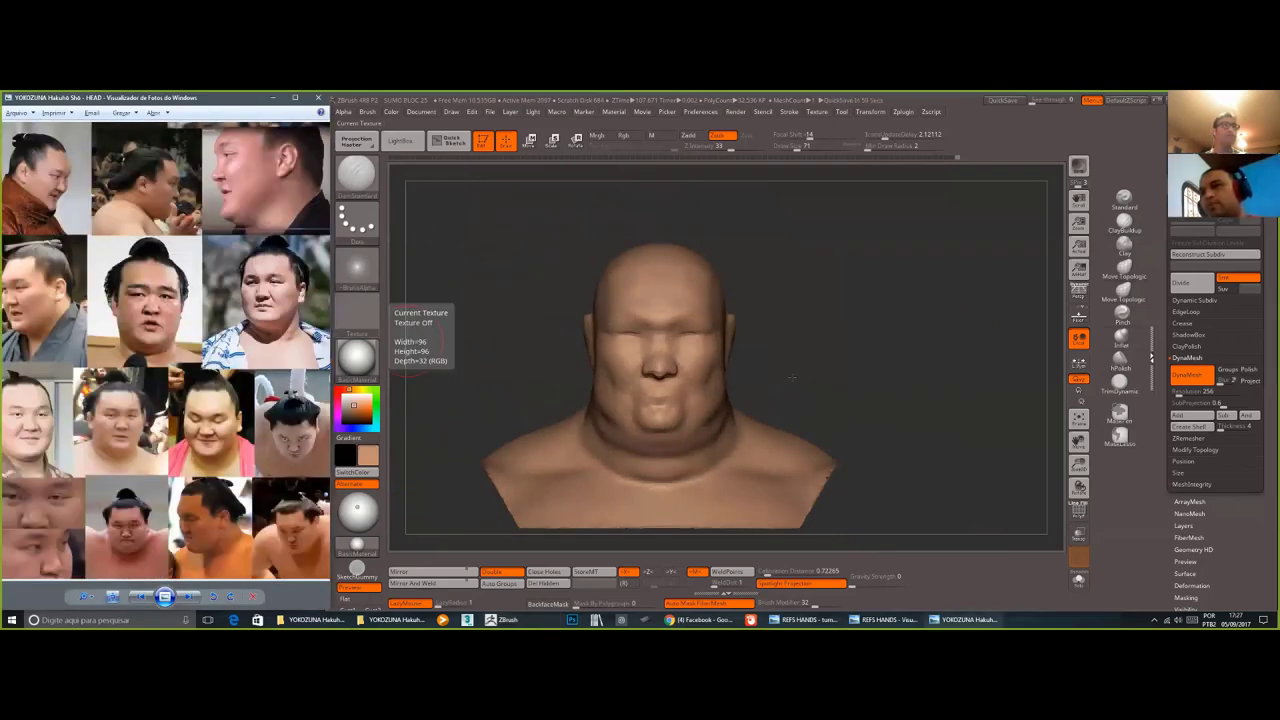
ctrl+right_drag(789, 378, 757, 400)
key(bracketleft)
key(bracketleft)
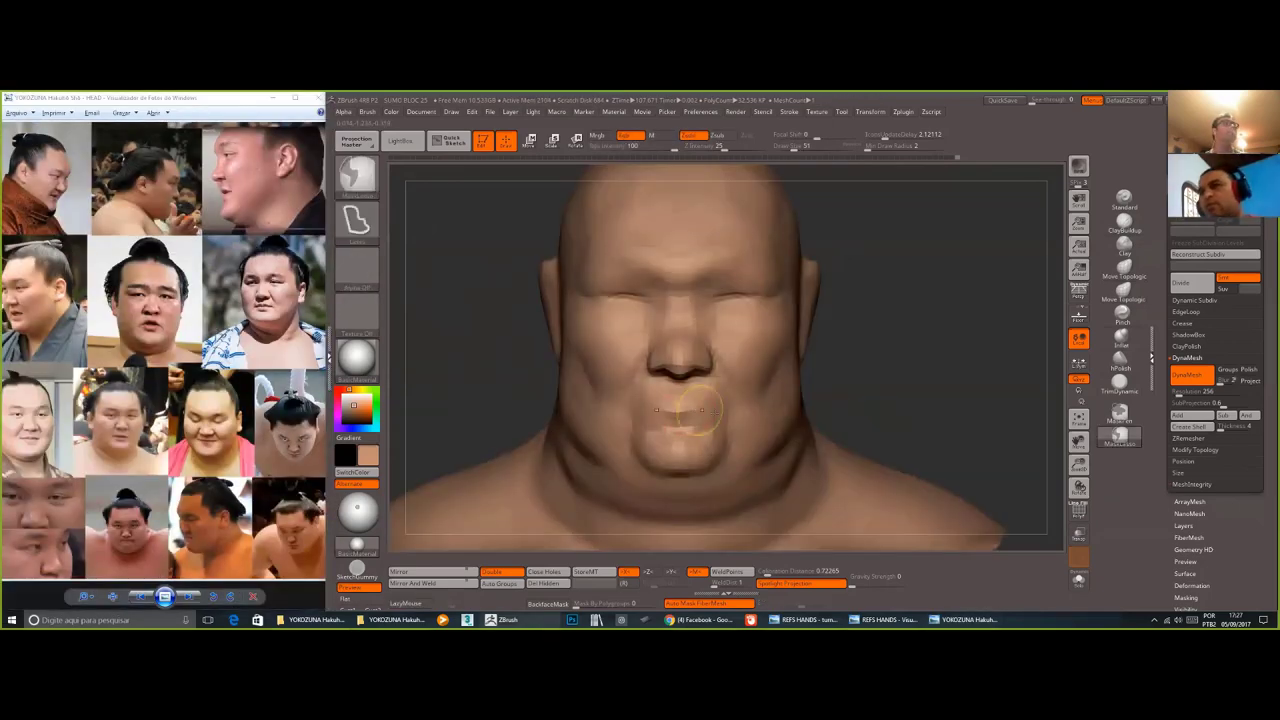
right_drag(880, 384, 765, 424)
click(187, 319)
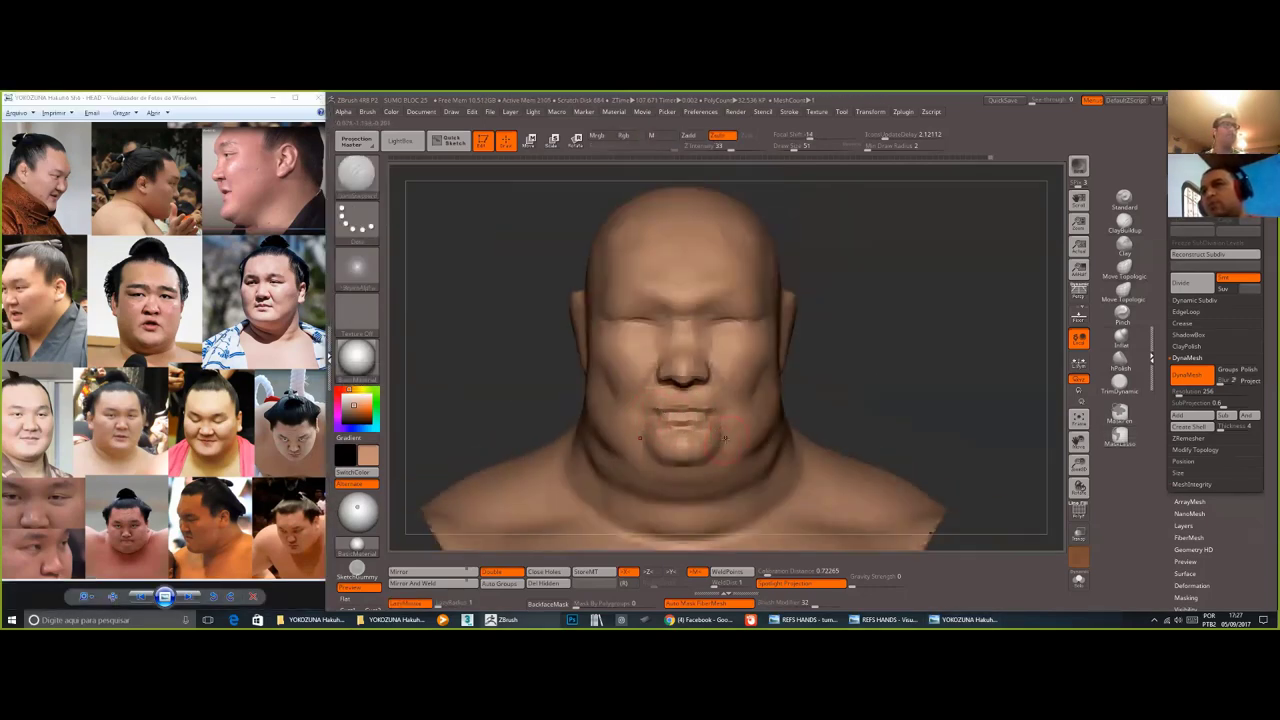
right_drag(692, 469, 706, 460)
mouse_move(819, 450)
right_down()
mouse_move(745, 455)
mouse_move(779, 414)
right_up()
- Adjust the lip and chin profile with the Move Topological brush at draw size 85
click(1124, 223)
key(b)
key(m)
key(t)
ctrl+right_drag(706, 449, 707, 440)
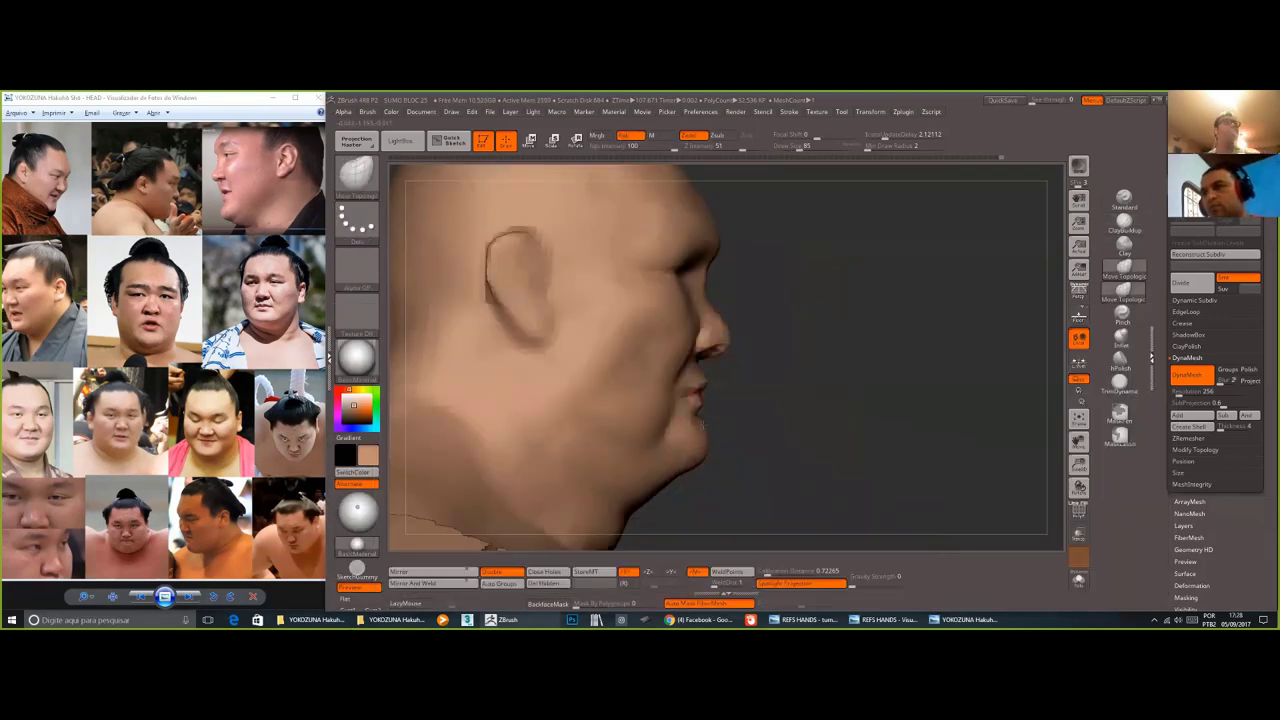
- Nudge the recess between the lower lip and chin in profile with the Move Topological brush at draw size 85
drag(702, 424, 705, 424)
right_drag(745, 424, 680, 425)
ctrl+right_drag(680, 425, 690, 385)
right_drag(800, 385, 760, 384)
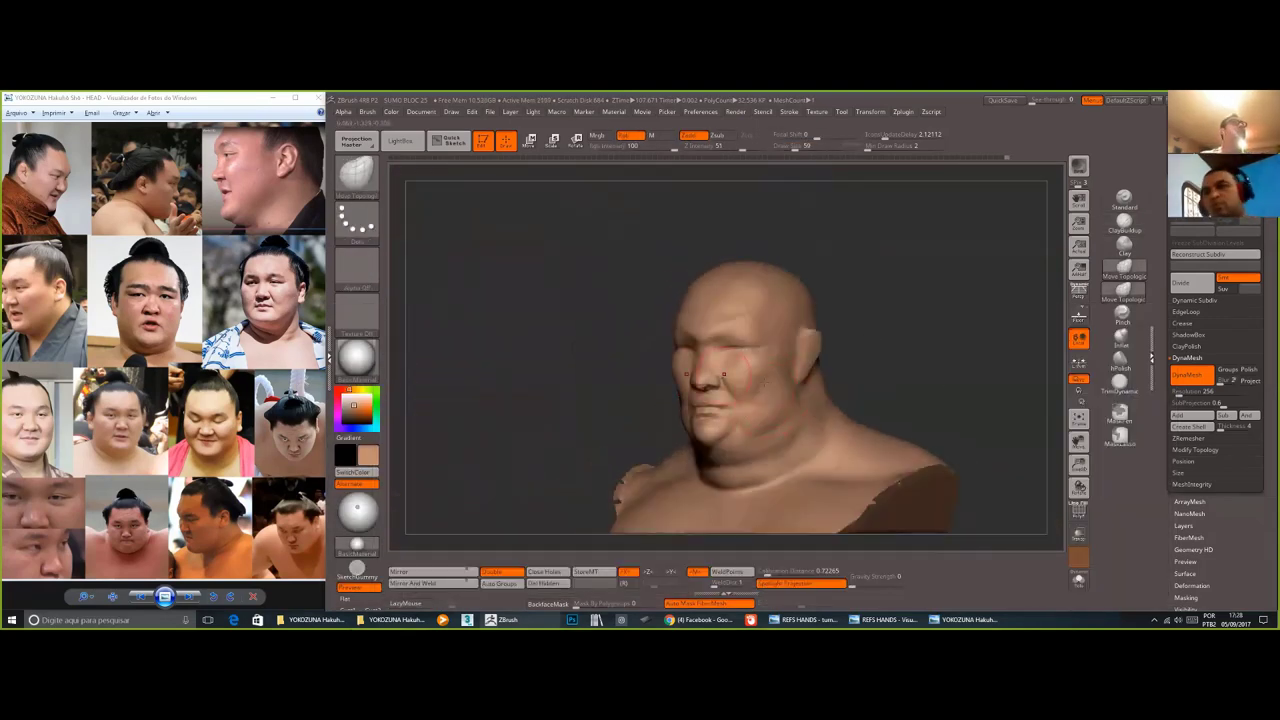
- Adjust the area beside the nose wing and cheek with the Move Topological brush at draw size 90
mouse_move(943, 371)
shift+right_down()
mouse_move(830, 385)
mouse_move(922, 352)
mouse_move(920, 366)
shift+right_up()
key(b)
key(c)
key(b)
mouse_move(920, 366)
right_down()
mouse_move(870, 372)
mouse_move(935, 361)
mouse_move(955, 376)
mouse_move(905, 380)
right_up()
key(b)
key(m)
key(t)
key(s)
key(s)
drag(727, 380, 735, 380)
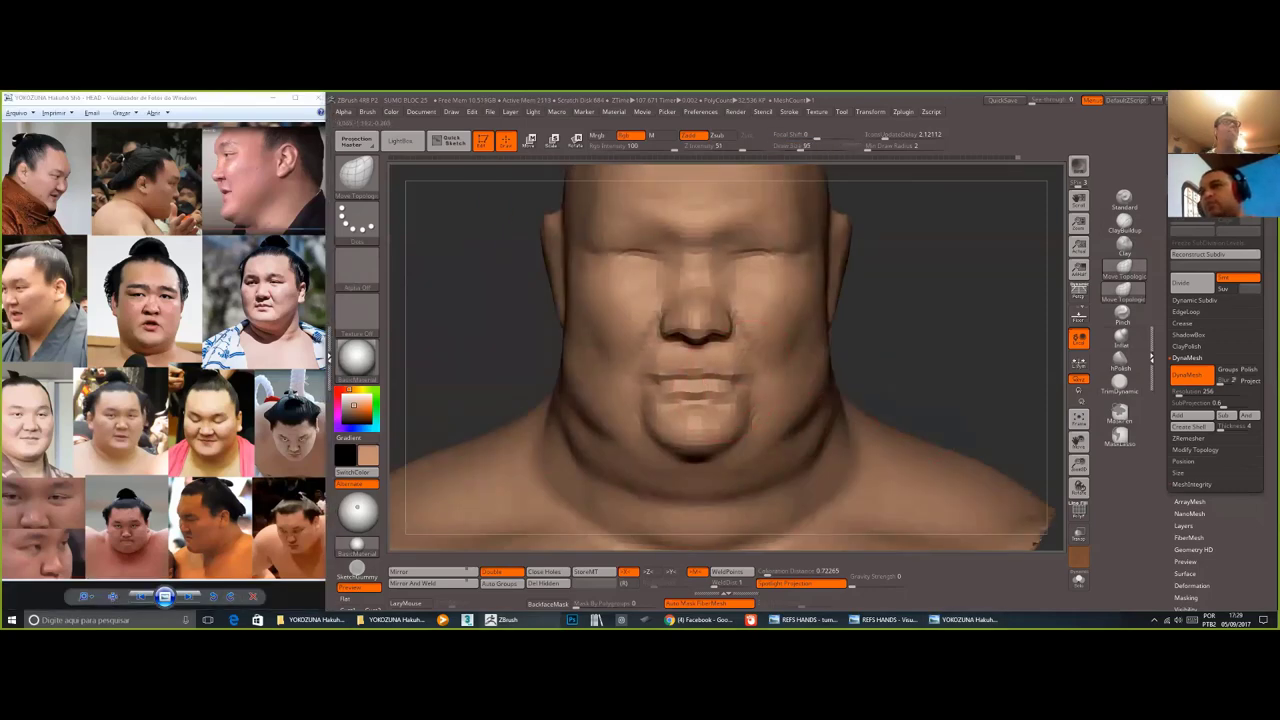
key(f)
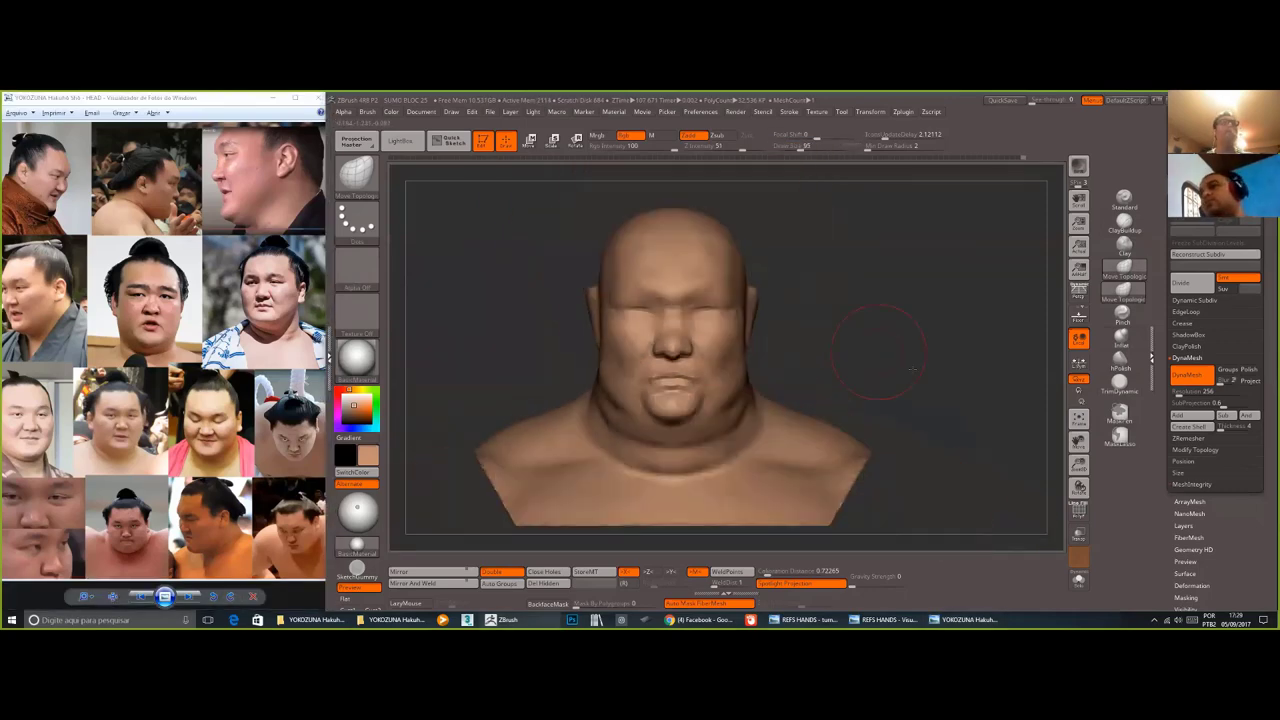
ctrl+right_drag(850, 430, 880, 400)
mouse_move(770, 410)
right_down()
mouse_move(871, 417)
mouse_move(780, 417)
right_up()
key(b)
key(c)
key(b)
ctrl+right_drag(620, 425, 716, 324)
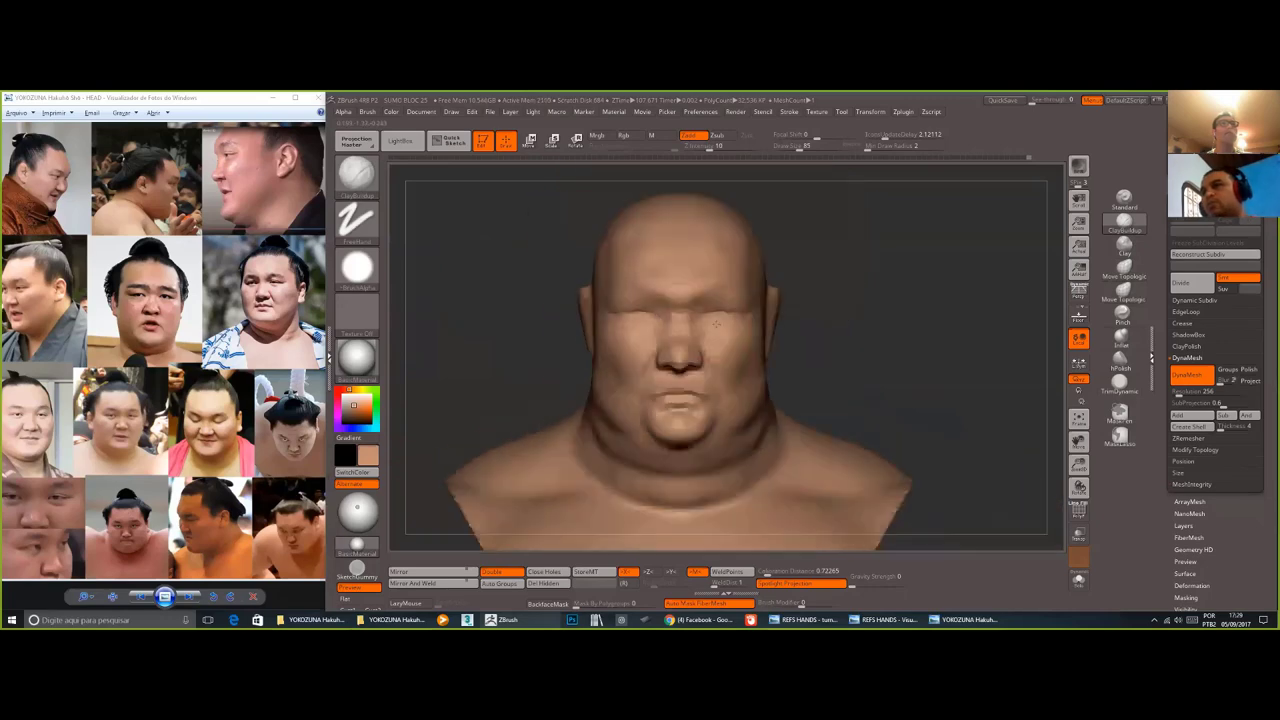
ctrl+right_drag(859, 382, 880, 460)
right_drag(880, 460, 790, 460)
key(b)
key(m)
key(t)
key(b)
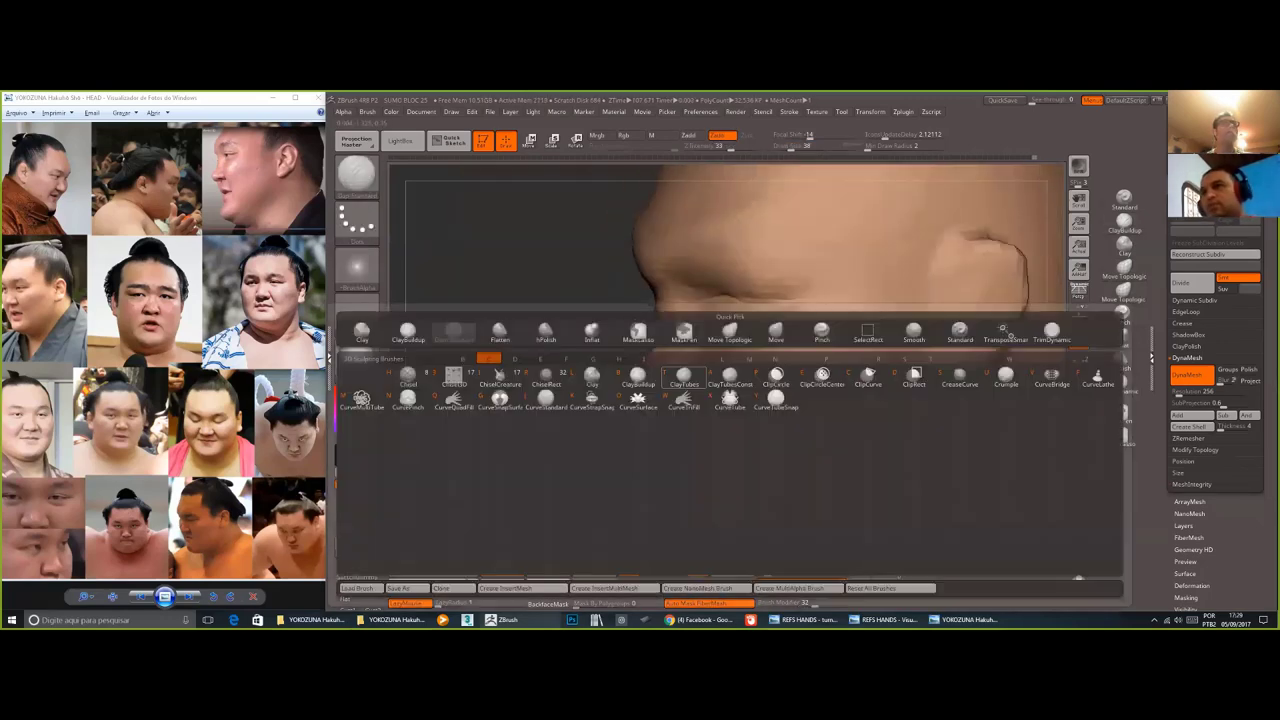
key(c)
key(b)
mouse_move(980, 350)
right_down()
mouse_move(1010, 350)
mouse_move(1000, 360)
right_up()
- Lift the underside of the nose in profile with the Move Topological brush at draw size 85
key(b)
key(m)
key(t)
right_drag(886, 341, 681, 324)
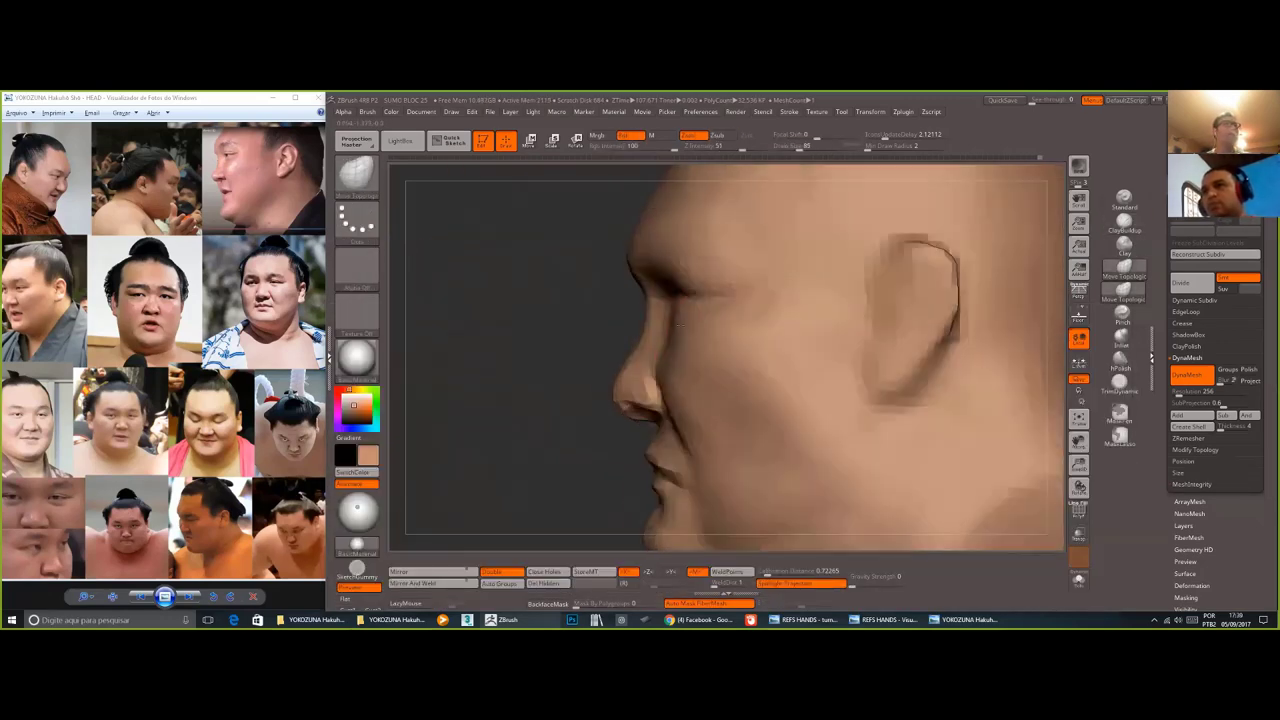
drag(642, 418, 640, 405)
mouse_move(540, 510)
ctrl+right_down()
mouse_move(526, 443)
mouse_move(545, 480)
ctrl+right_up()
key(s)
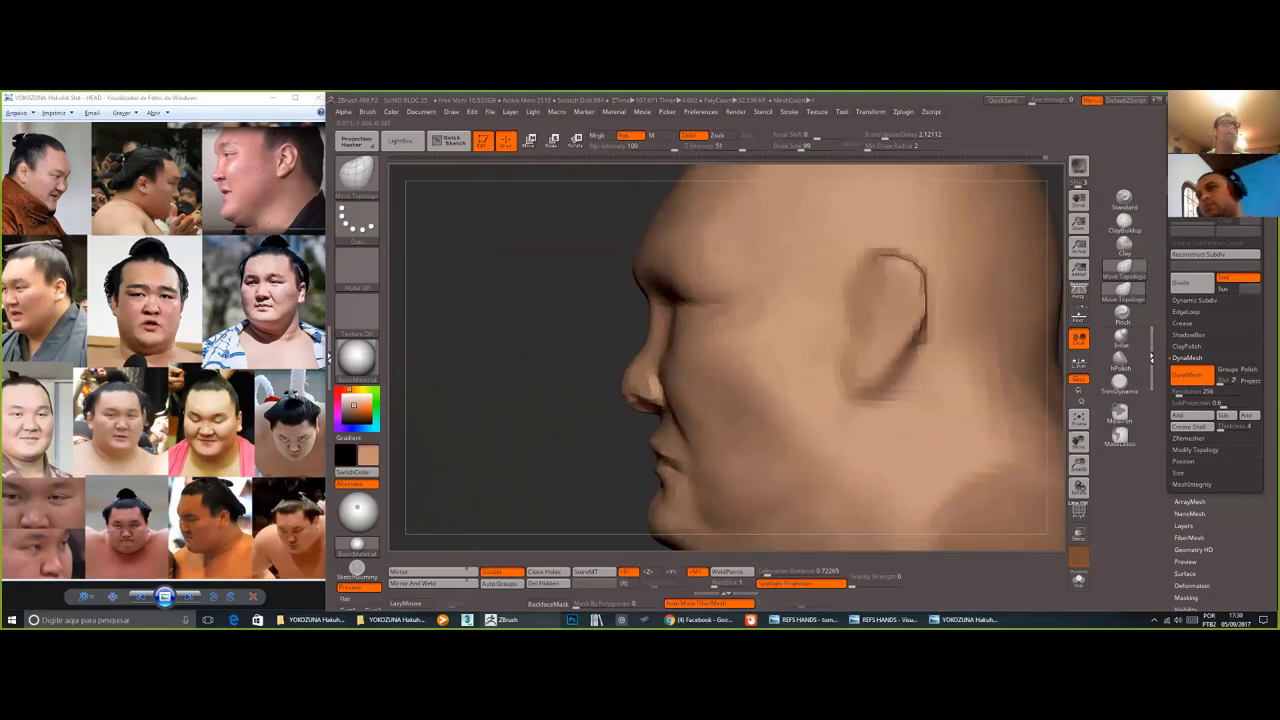
- Return the bust to a straight front view and save the project
mouse_move(648, 446)
shift+right_down()
mouse_move(880, 430)
mouse_move(914, 340)
shift+right_up()
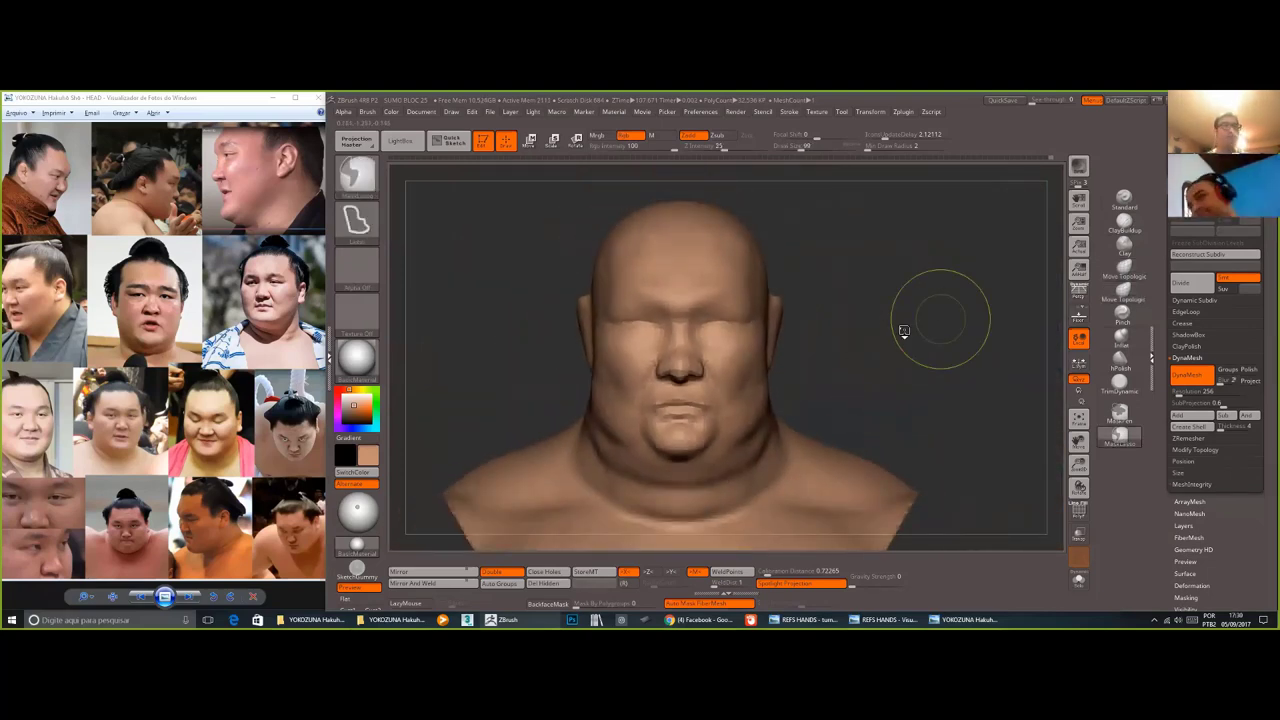
key(ctrl+s)
- Enlarge the frontal reference portrait and build up the brow above the eyes with the ClayBuildup brush at draw size 62
ctrl+right_drag(846, 393, 840, 455)
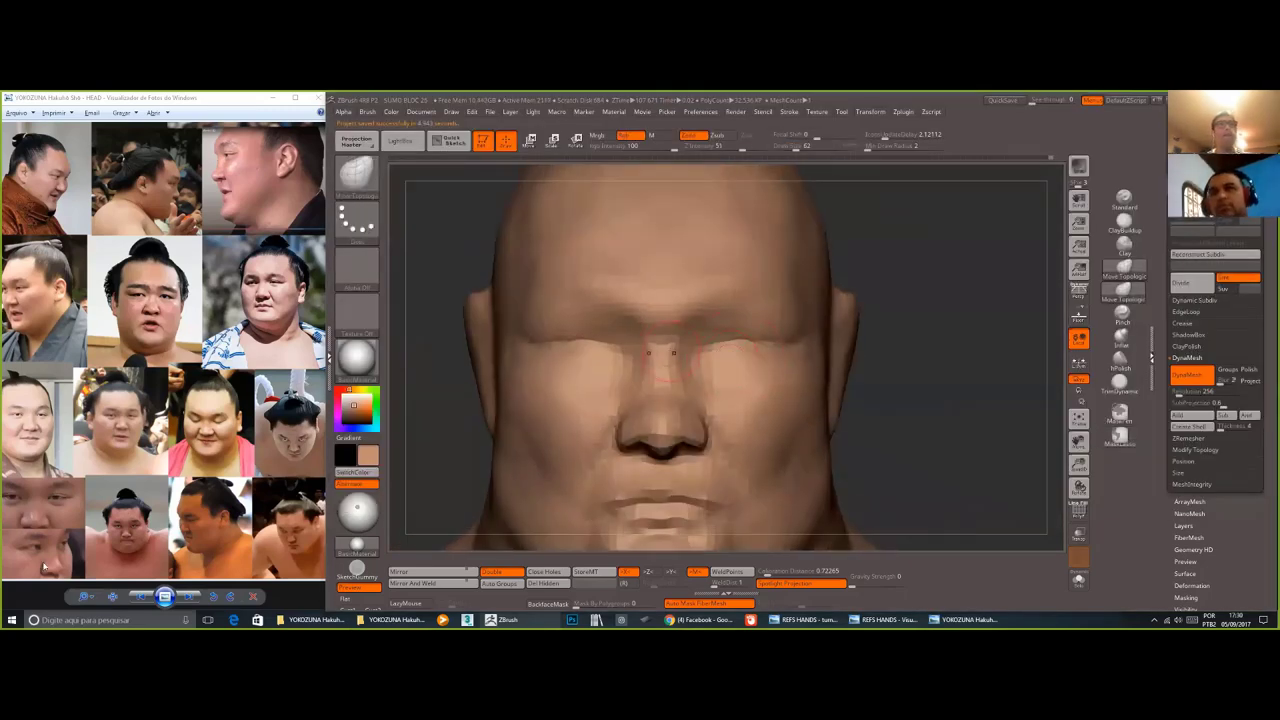
click(1124, 222)
click(86, 596)
drag(88, 583, 88, 571)
drag(163, 362, 170, 457)
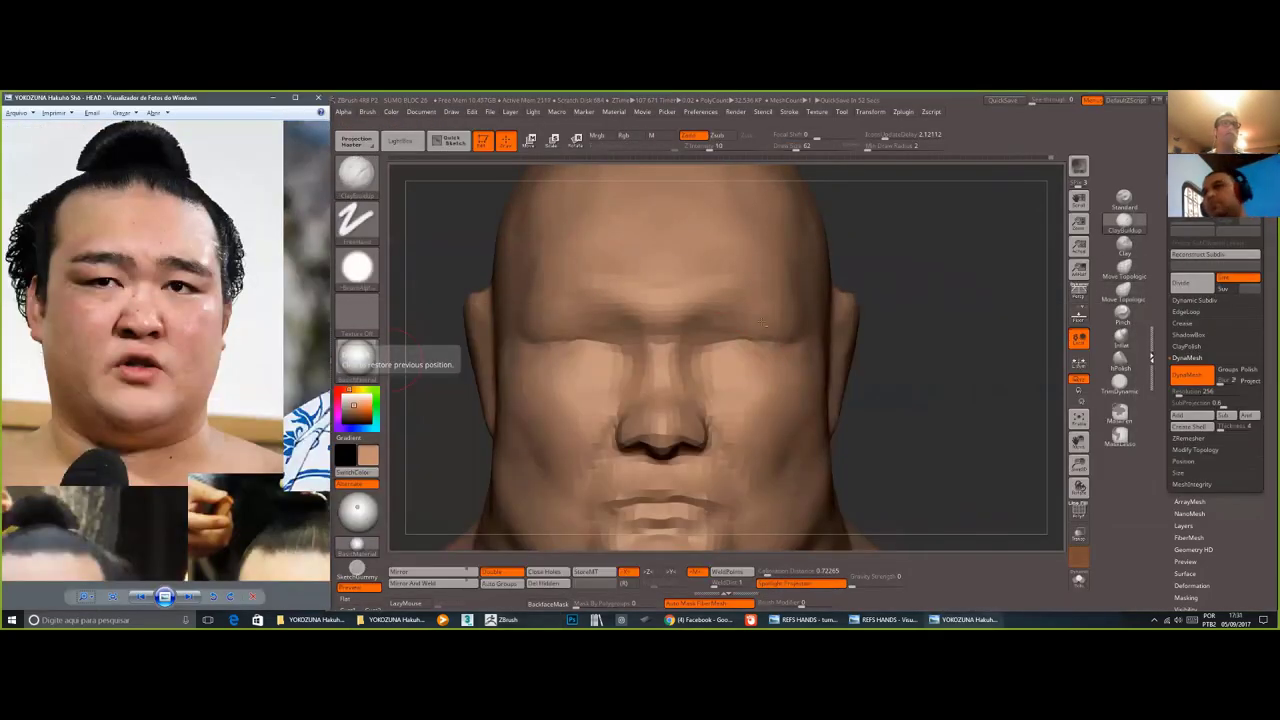
click(766, 325)
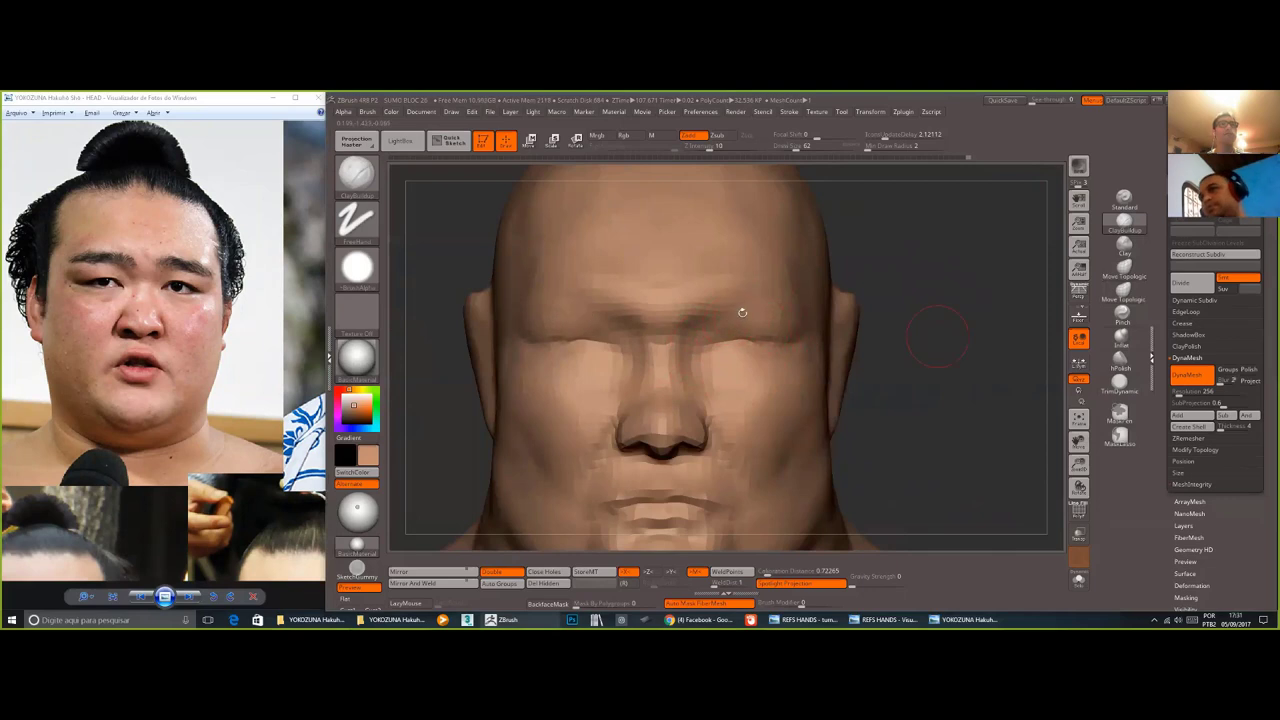
mouse_move(742, 313)
right_down()
mouse_move(936, 335)
mouse_move(745, 318)
right_up()
- Carve the line of the narrow eyes with the Dam Standard brush at draw size 62
key(b)
key(d)
key(s)
drag(744, 340, 782, 342)
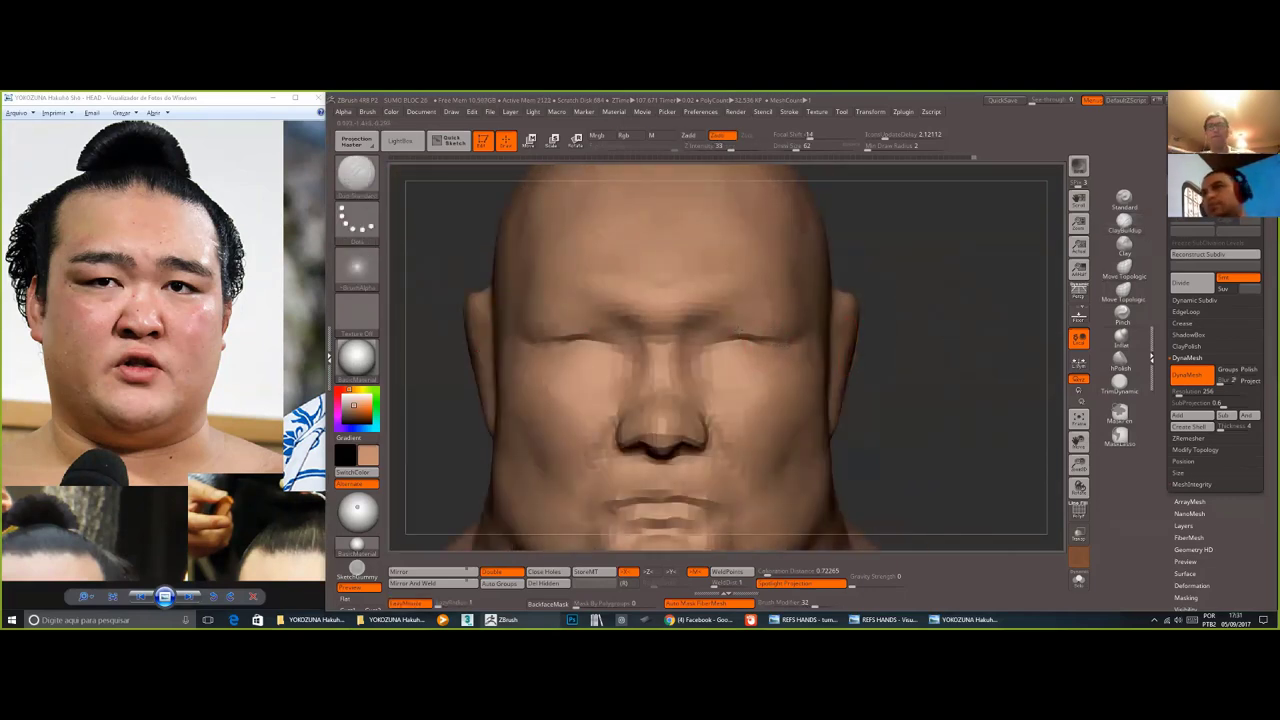
- Add volume beneath the inner corner of the eye with the ClayBuildup brush at draw size 62
key(b)
key(c)
key(b)
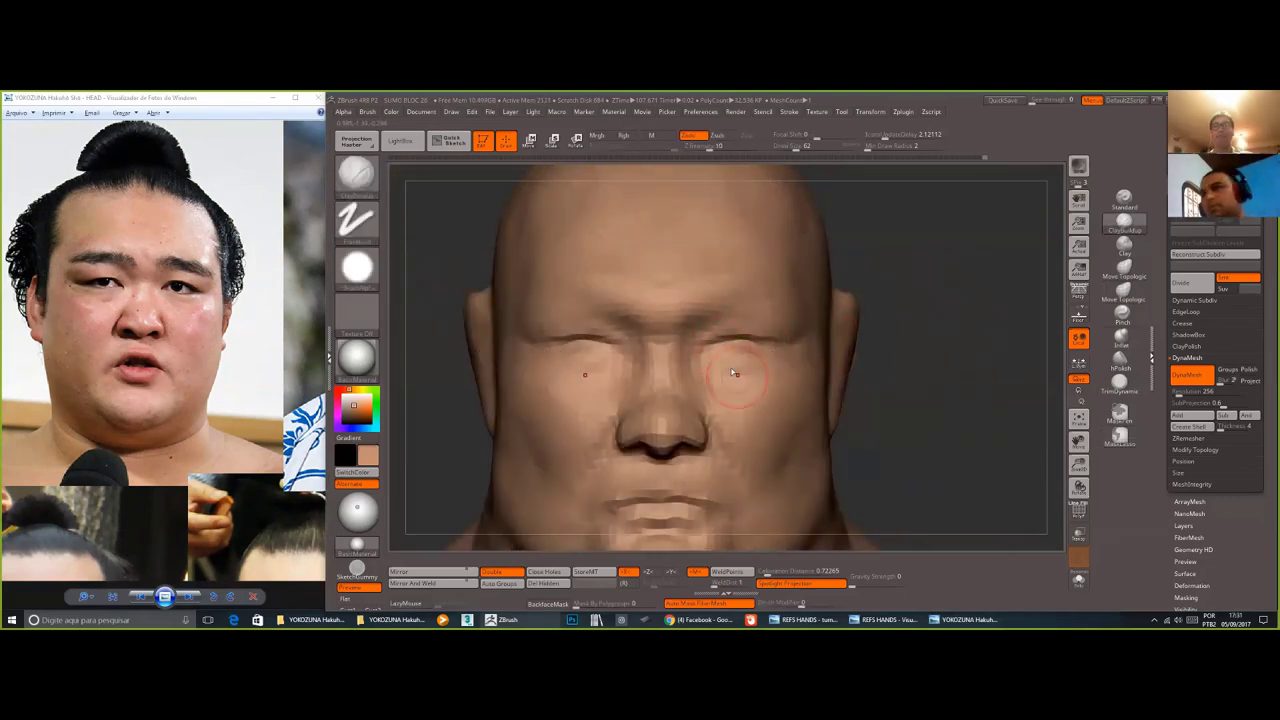
drag(738, 370, 716, 364)
- Deepen the eye crease with the Dam Standard brush and smooth the area just below it
key(b)
key(d)
key(s)
mouse_move(738, 345)
right_down()
mouse_move(586, 323)
mouse_move(735, 345)
mouse_move(735, 420)
right_up()
mouse_move(765, 358)
shift+mouse_down()
mouse_move(728, 365)
mouse_move(762, 362)
shift+mouse_up()
mouse_move(932, 364)
mouse_down()
mouse_move(700, 355)
mouse_move(797, 340)
mouse_up()
- Build up the outer part of the upper eyelid with the ClayBuildup brush
key(b)
key(c)
key(b)
key(s)
click(797, 327)
drag(560, 345, 450, 345)
mouse_move(825, 340)
ctrl+right_down()
mouse_move(848, 354)
mouse_move(945, 342)
mouse_move(800, 368)
ctrl+right_up()
- Reshape the curve of the upper eyelid with the Move Topological brush
key(b)
key(m)
key(t)
key(s)
drag(734, 340, 753, 333)
mouse_move(885, 340)
mouse_down()
mouse_move(965, 340)
mouse_move(944, 335)
mouse_up()
key(s)
click(752, 334)
mouse_move(944, 334)
ctrl+right_down()
mouse_move(814, 366)
mouse_move(803, 349)
ctrl+right_up()
- Build up the pouches under the eyes with the ClayBuildup brush
key(b)
key(c)
key(b)
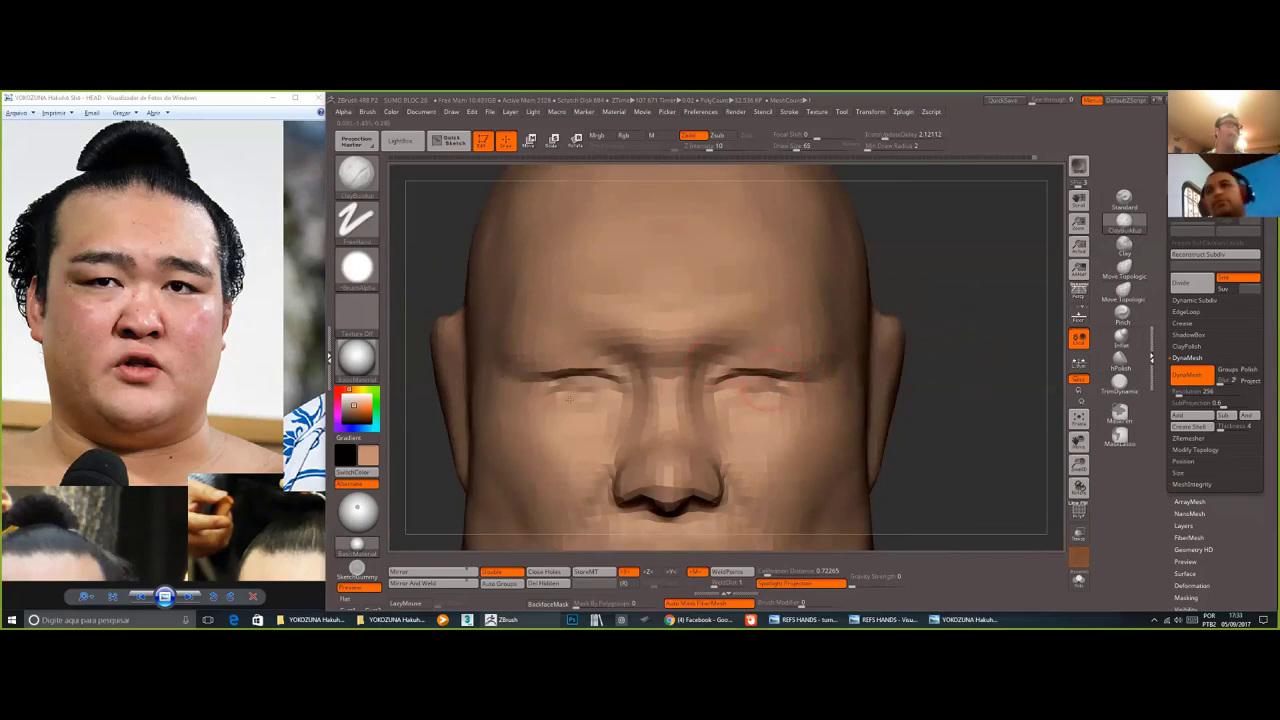
- Reshape the lower cheeks and jaw from the front with the Move Topological brush at draw size 107
key(b)
key(m)
key(t)
alt+right_drag(902, 490, 923, 407)
key(s)
drag(923, 407, 850, 404)
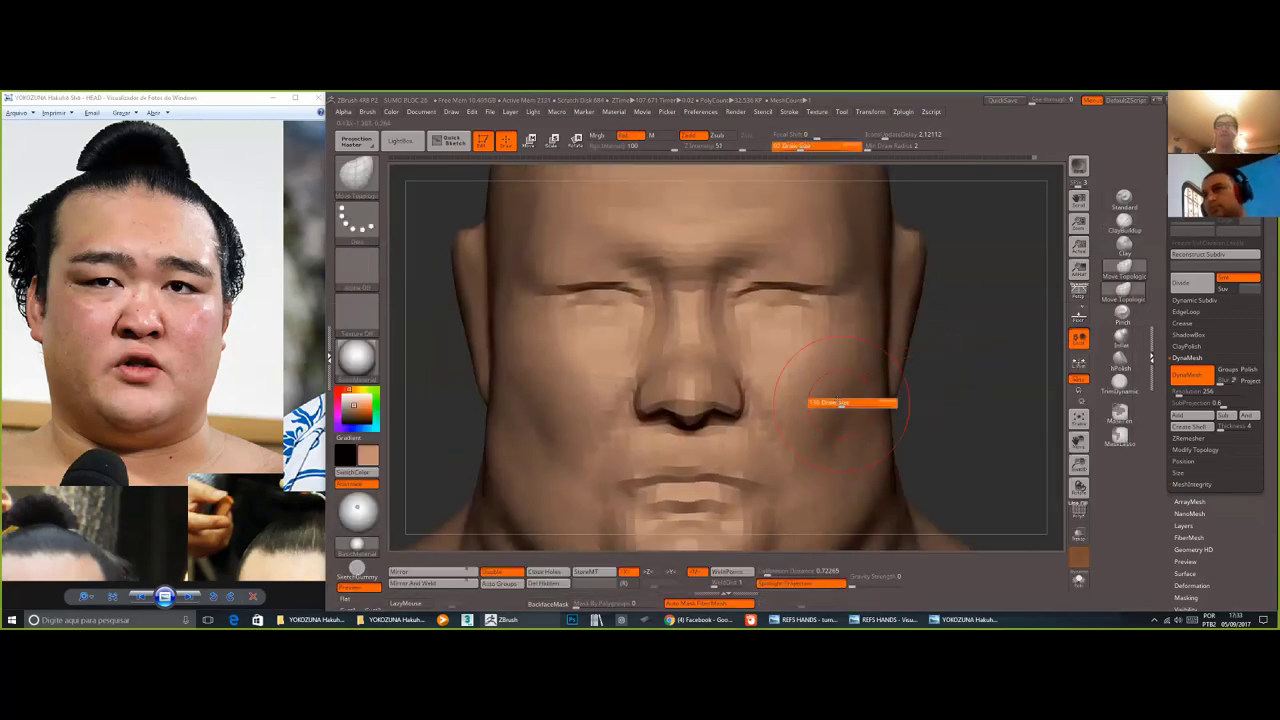
ctrl+right_drag(947, 416, 946, 381)
key(s)
drag(946, 381, 954, 376)
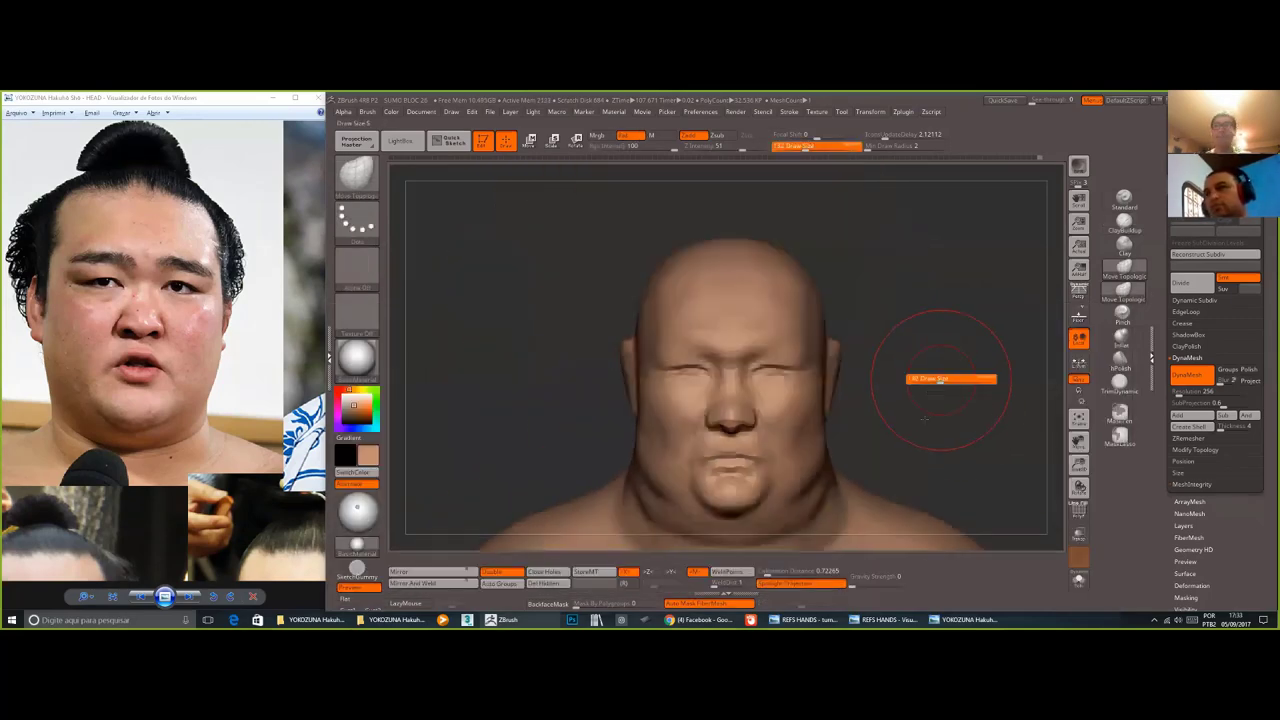
ctrl+right_drag(954, 376, 940, 424)
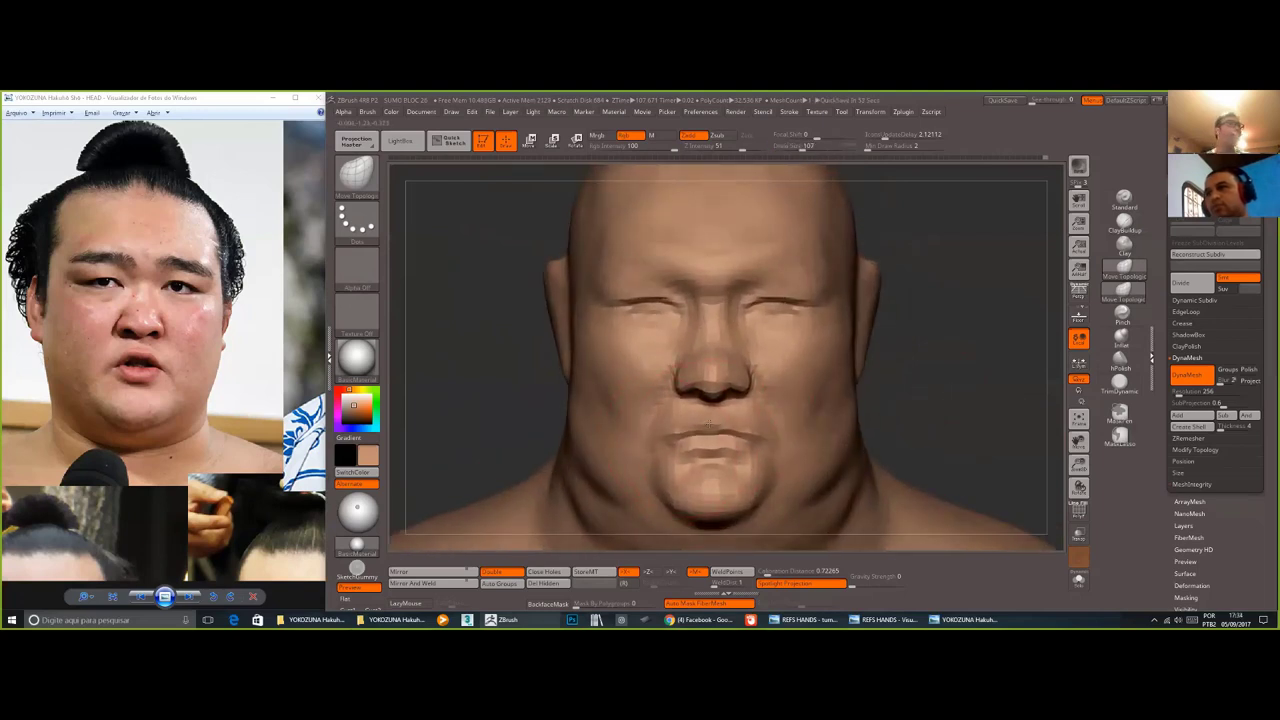
alt+right_drag(686, 440, 634, 386)
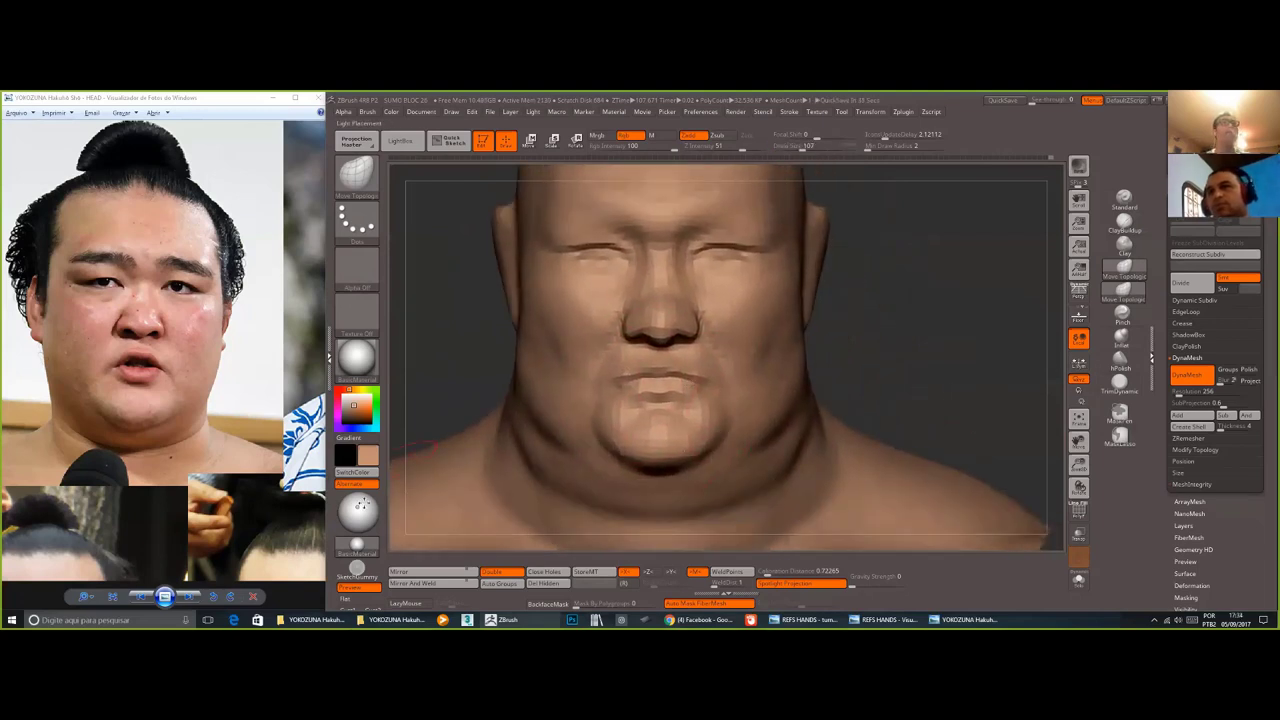
- Change the light placement on the bust and set the draw size to 145
drag(362, 503, 367, 500)
ctrl+right_drag(906, 314, 943, 331)
key(f)
key(f)
key(s)
drag(929, 311, 934, 311)
mouse_move(490, 305)
shift+right_down()
mouse_move(574, 296)
mouse_move(566, 312)
shift+right_up()
alt+right_drag(566, 312, 456, 326)
shift+right_drag(923, 385, 839, 315)
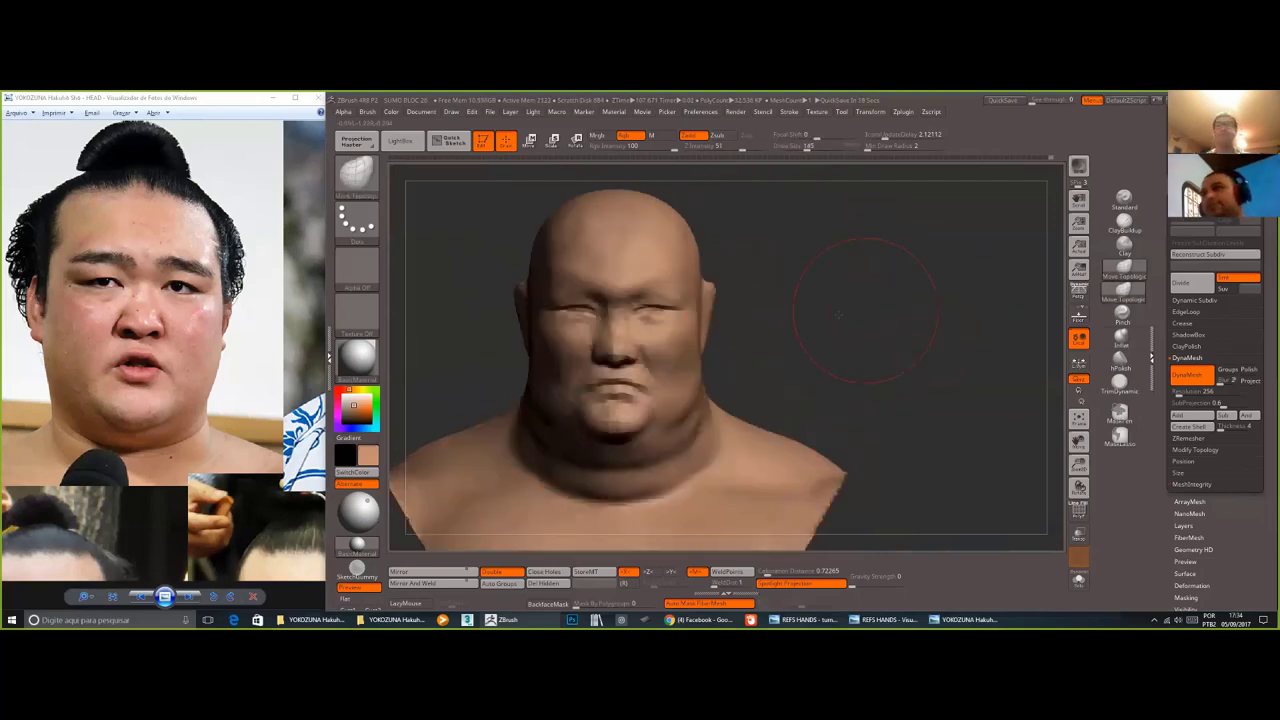
- Mask the ear area on the side of the head with the MaskLasso brush
ctrl+drag(716, 260, 706, 350)
shift+right_drag(712, 325, 560, 290)
ctrl+shift+drag(549, 267, 549, 286)
ctrl+shift+click(810, 300)
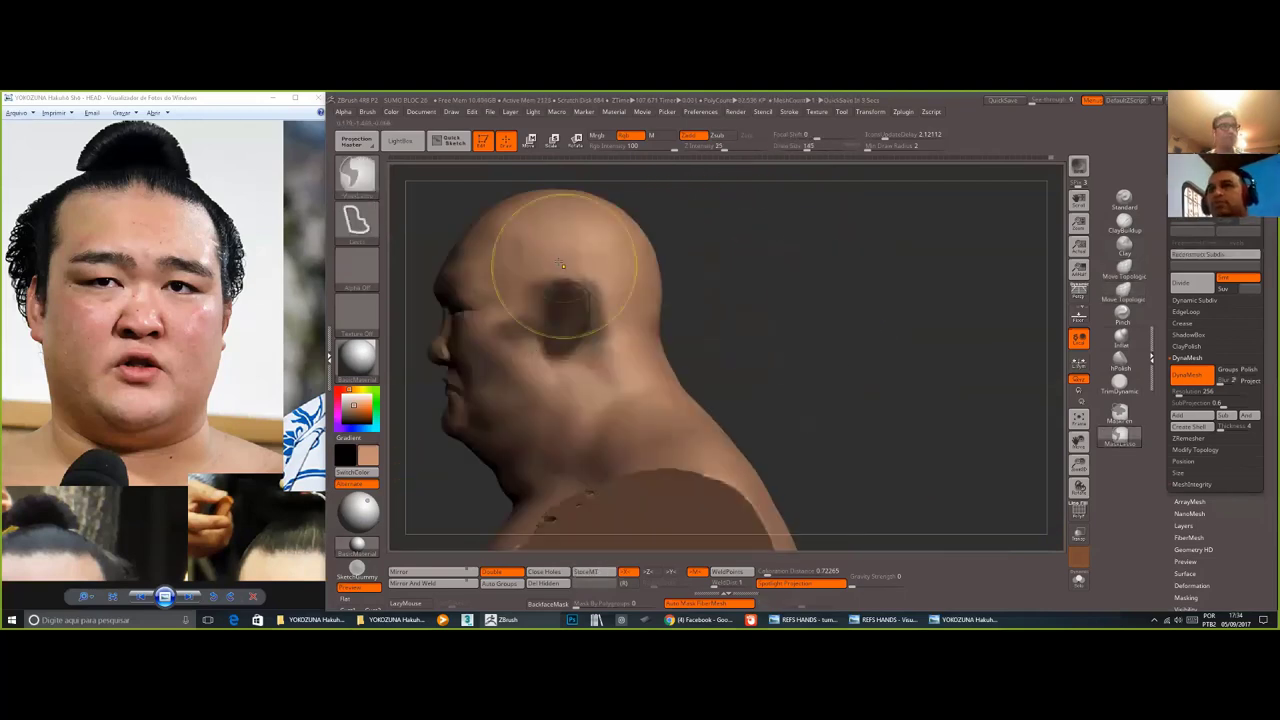
- Refine the ear mask's outline from several angles and invert it to isolate the ear
ctrl+right_drag(829, 291, 838, 340)
right_drag(838, 340, 770, 335)
mouse_move(560, 285)
ctrl+mouse_down()
mouse_move(714, 209)
mouse_move(660, 222)
ctrl+mouse_up()
right_drag(985, 340, 780, 340)
mouse_move(571, 277)
ctrl+mouse_down()
mouse_move(790, 405)
mouse_move(690, 310)
ctrl+mouse_up()
right_drag(790, 325, 635, 328)
ctrl+drag(578, 303, 742, 236)
right_drag(869, 342, 925, 343)
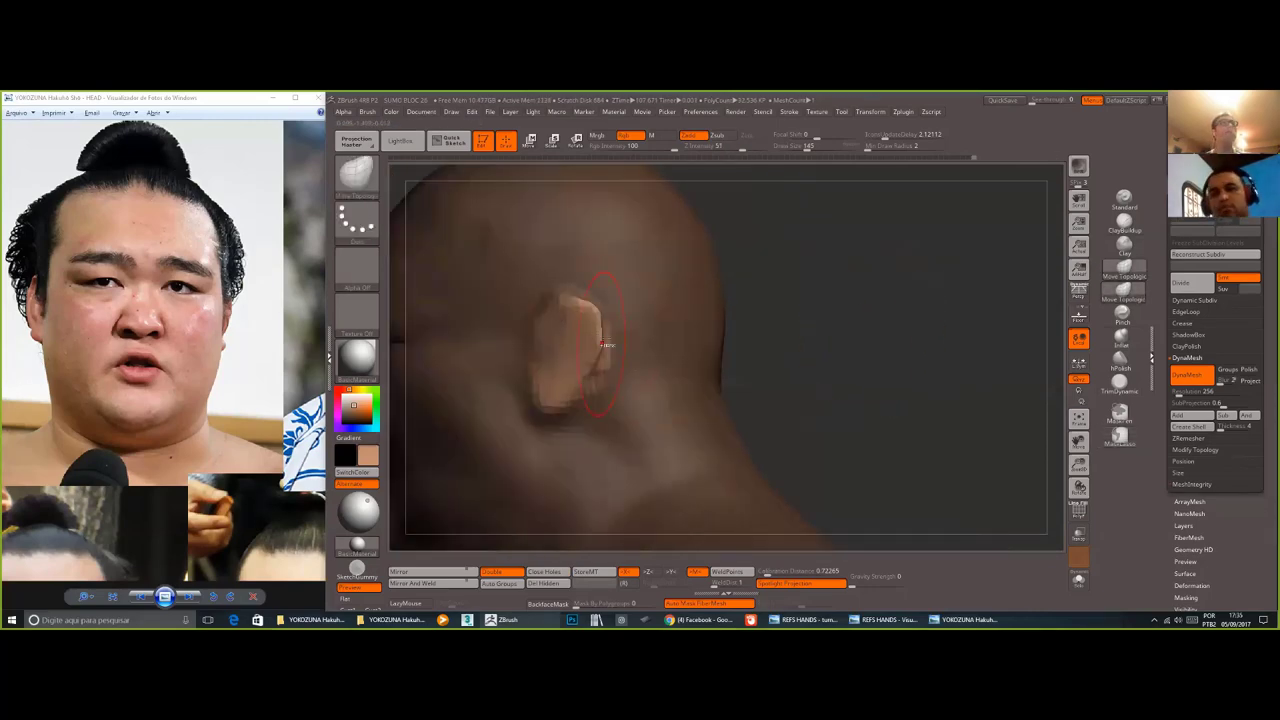
- Reshape the protruding ear and its upper rim while the rest of the head stays masked
key(b)
key(ctrl+i)
right_drag(605, 345, 732, 362)
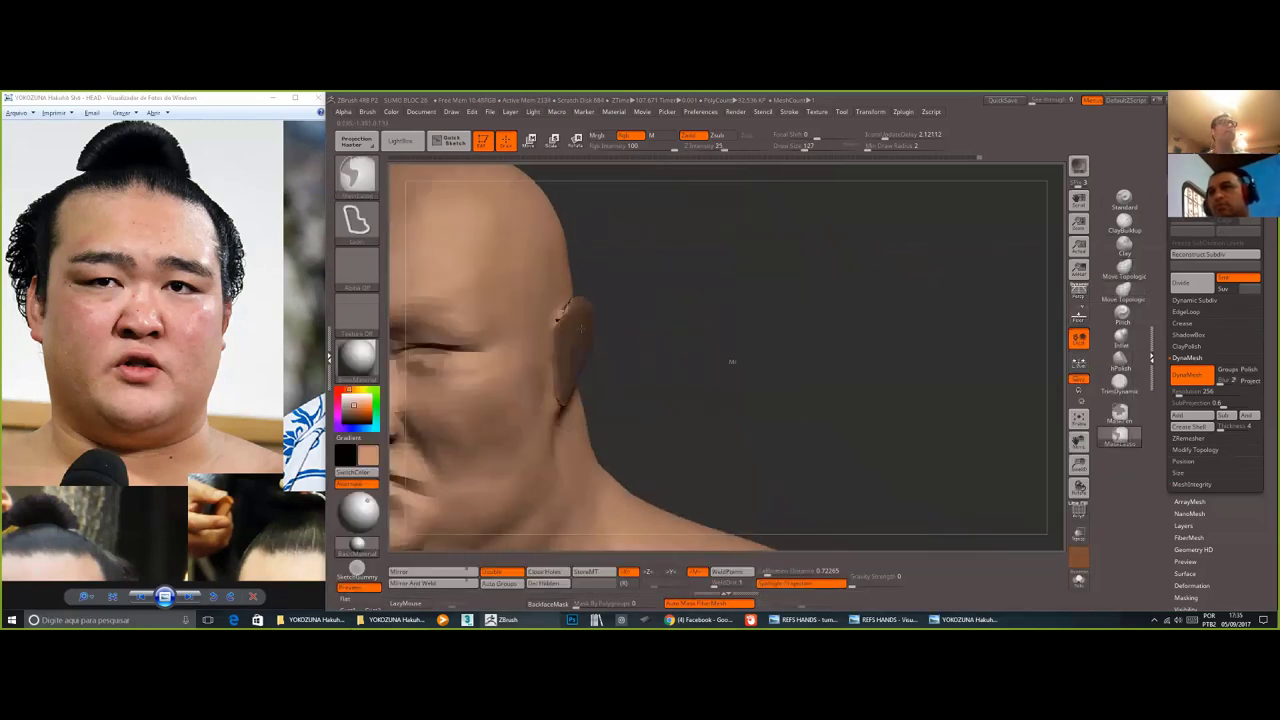
ctrl+click(732, 362)
drag(570, 335, 572, 390)
mouse_move(800, 375)
right_down()
mouse_move(570, 367)
mouse_move(795, 371)
right_up()
drag(578, 312, 570, 318)
right_drag(775, 373, 545, 373)
- Hollow the inner ear with ClayBuildup at draw size 74 and reshape its outline with Move Topological at draw size 83, following the side-view reference
click(1124, 224)
alt+drag(537, 332, 556, 326)
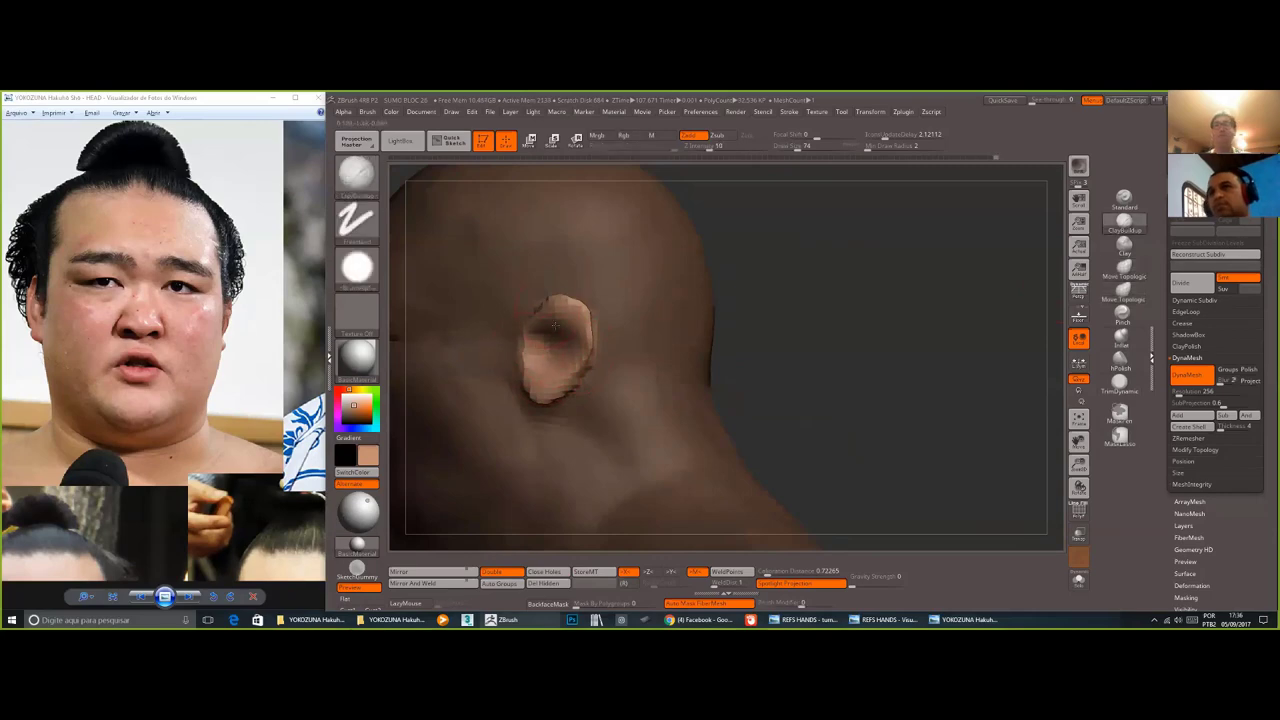
key(b)
key(m)
key(t)
drag(110, 220, 400, 530)
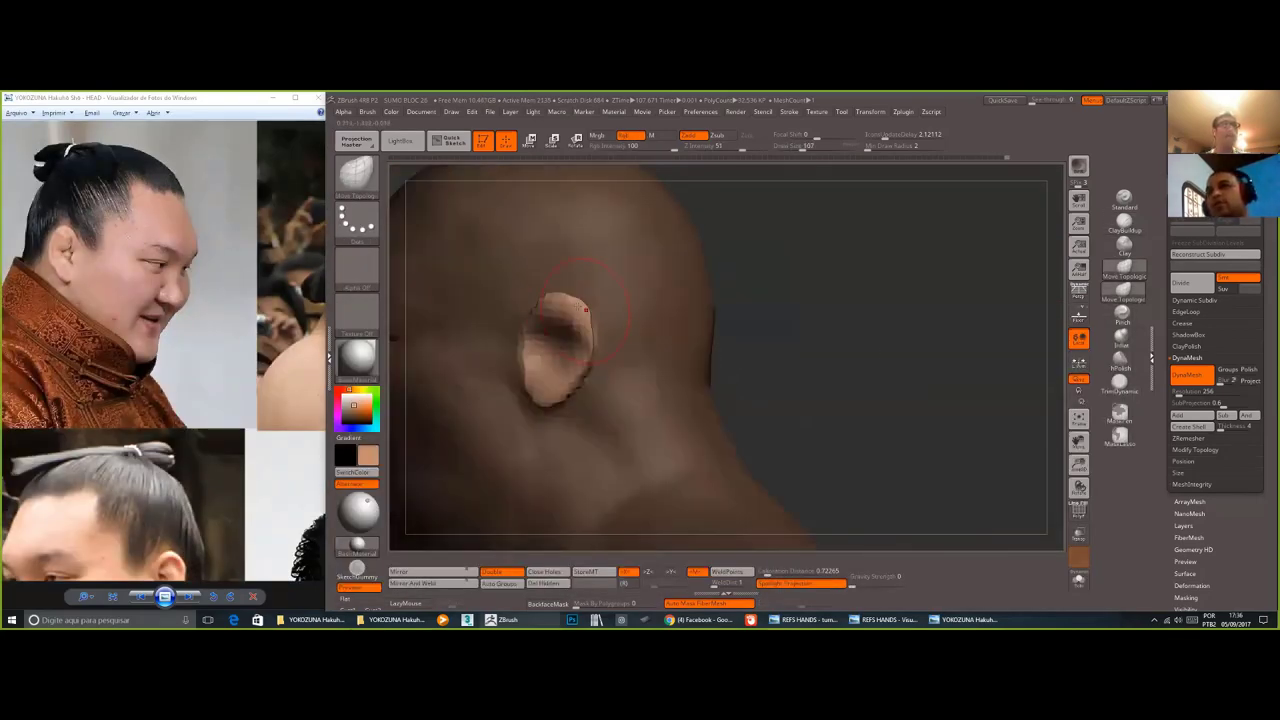
key(s)
drag(574, 394, 580, 394)
drag(543, 402, 540, 408)
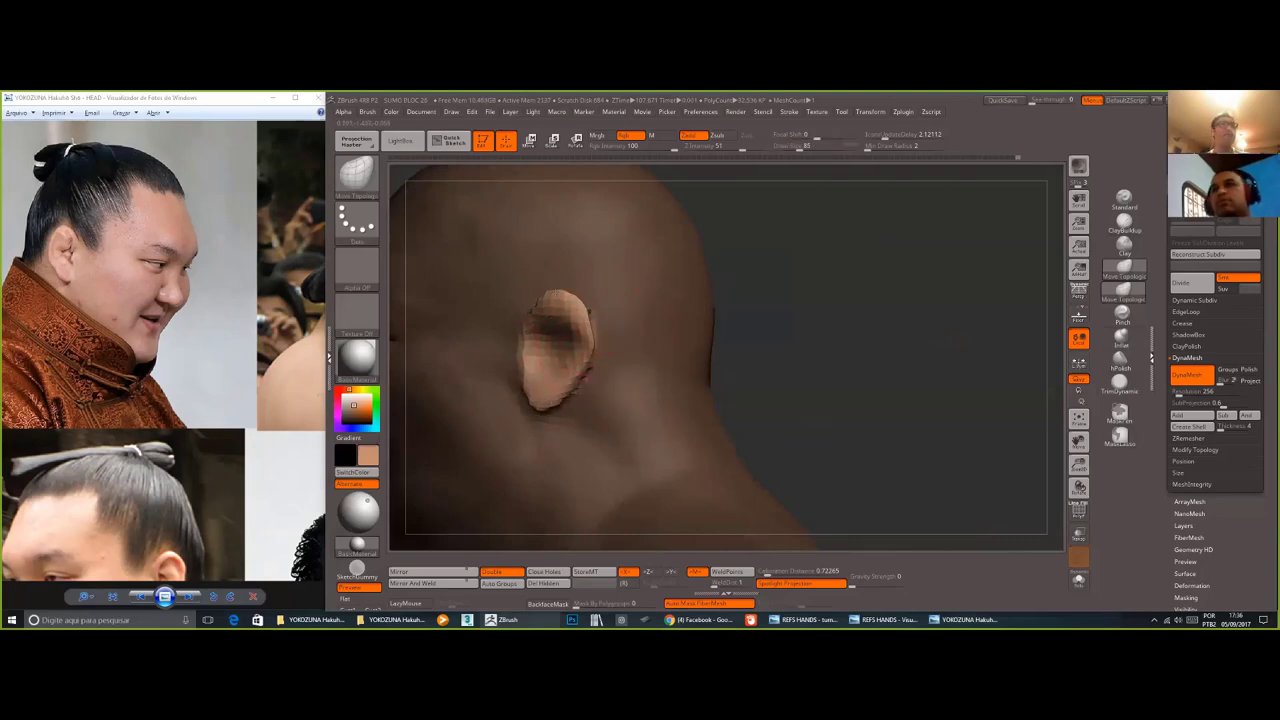
- Thicken the isolated ear with the Inflat brush at draw size 83
mouse_move(790, 345)
mouse_down()
mouse_move(711, 357)
mouse_move(770, 410)
mouse_move(680, 330)
mouse_up()
click(1122, 338)
ctrl+drag(533, 298, 550, 345)
ctrl+click(780, 300)
drag(780, 330, 740, 230)
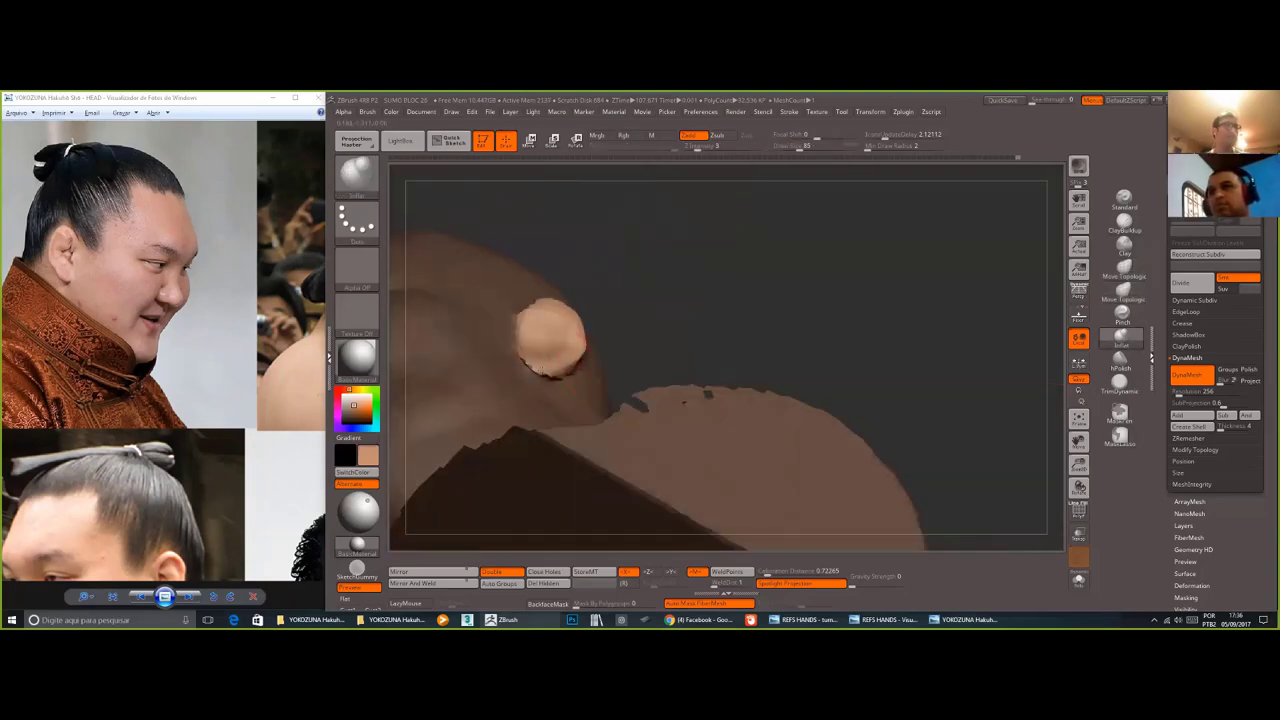
mouse_move(790, 380)
right_down()
mouse_move(777, 429)
mouse_move(905, 410)
mouse_move(947, 316)
right_up()
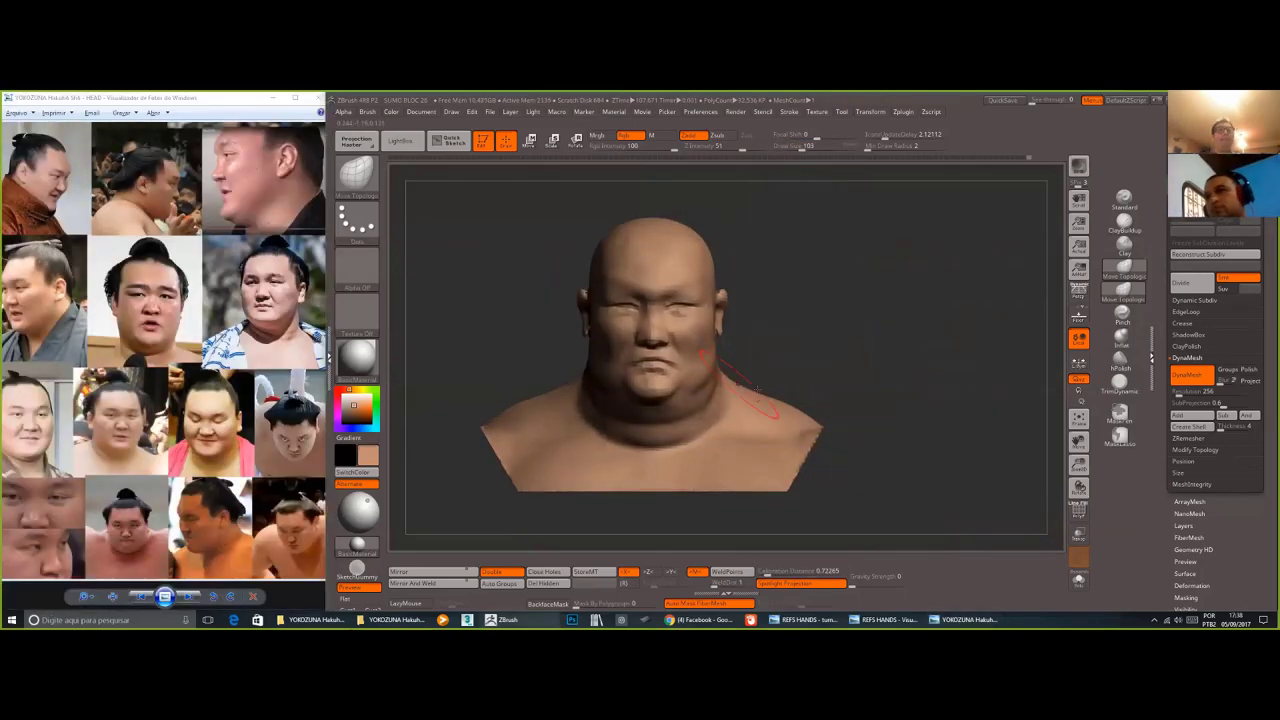
- Refine the neck, jaw and shoulder transition with the Move Topological brush at draw sizes 103 and 88
drag(757, 389, 764, 382)
drag(850, 350, 1020, 354)
drag(650, 412, 650, 402)
drag(600, 365, 430, 370)
key(s)
mouse_move(586, 370)
mouse_down()
mouse_move(678, 427)
mouse_move(700, 405)
mouse_up()
alt+drag(531, 343, 470, 390)
mouse_move(848, 313)
mouse_down()
mouse_move(755, 314)
mouse_move(848, 315)
mouse_up()
- Save the project under the suggested file name
key(ctrl+s)
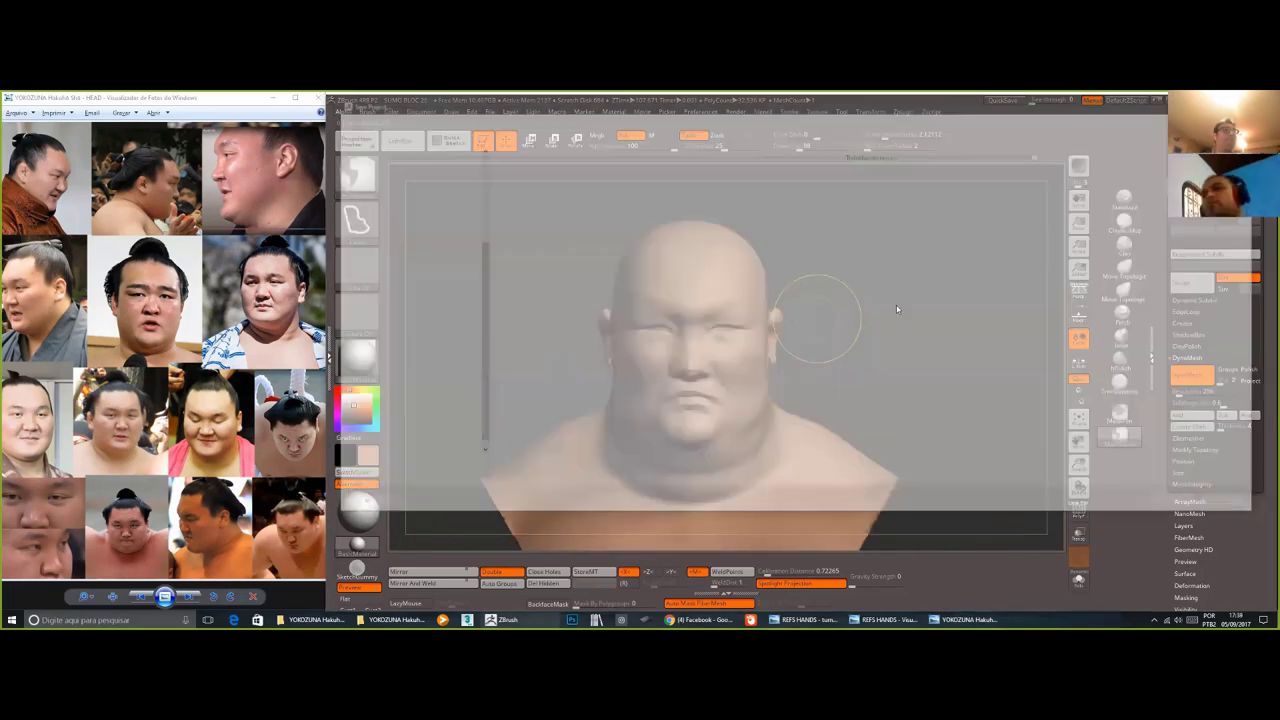
key(Return)
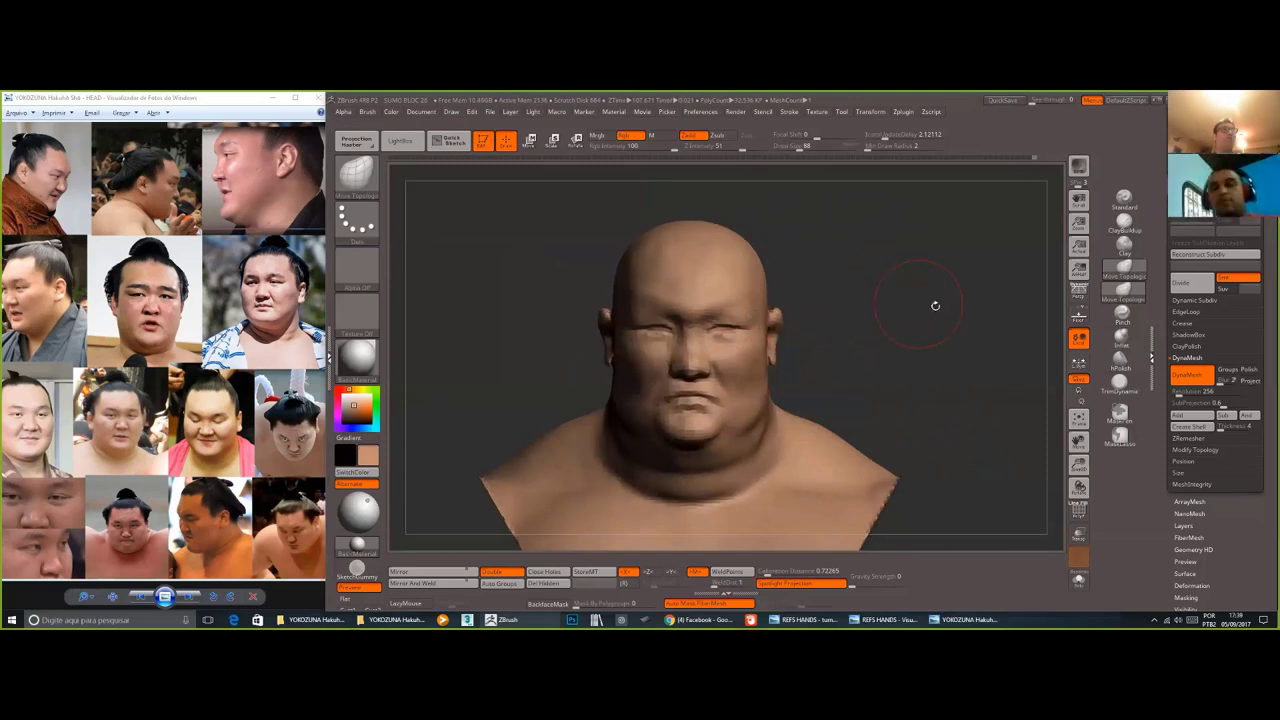
- Reposition the bust in front view and leave a snapshot of it on the canvas
key(f)
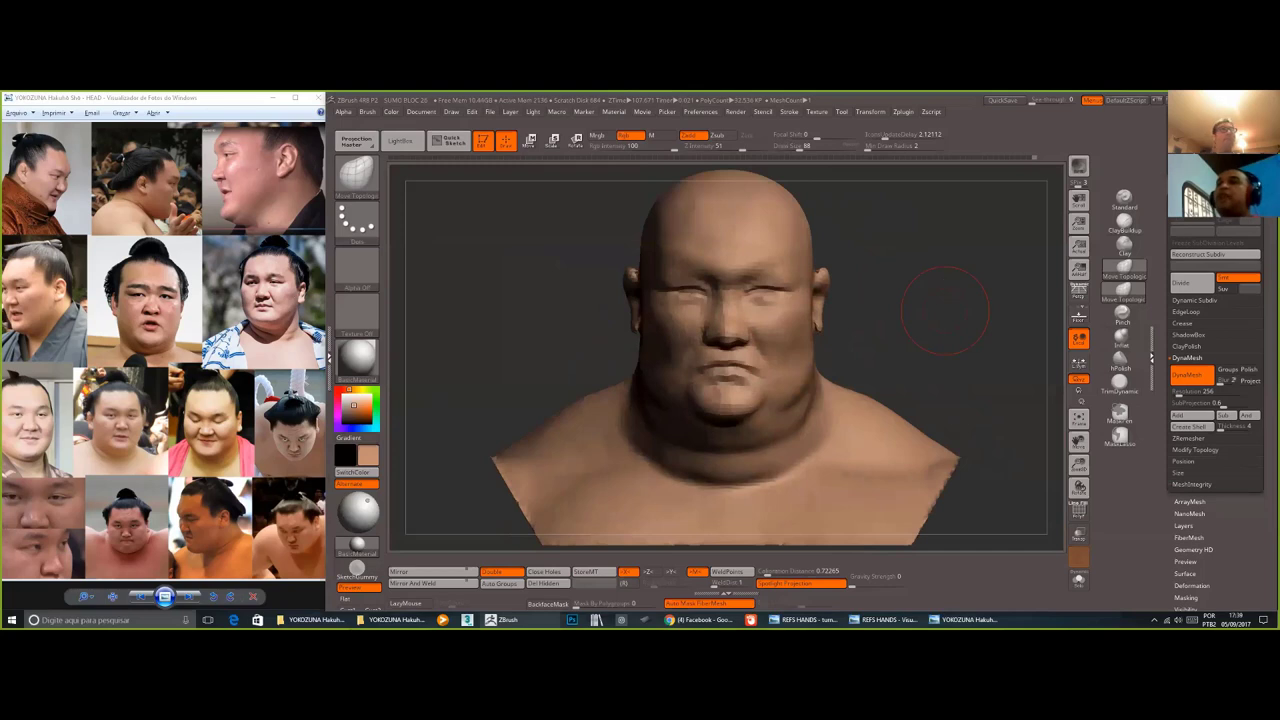
alt+drag(812, 471, 806, 470)
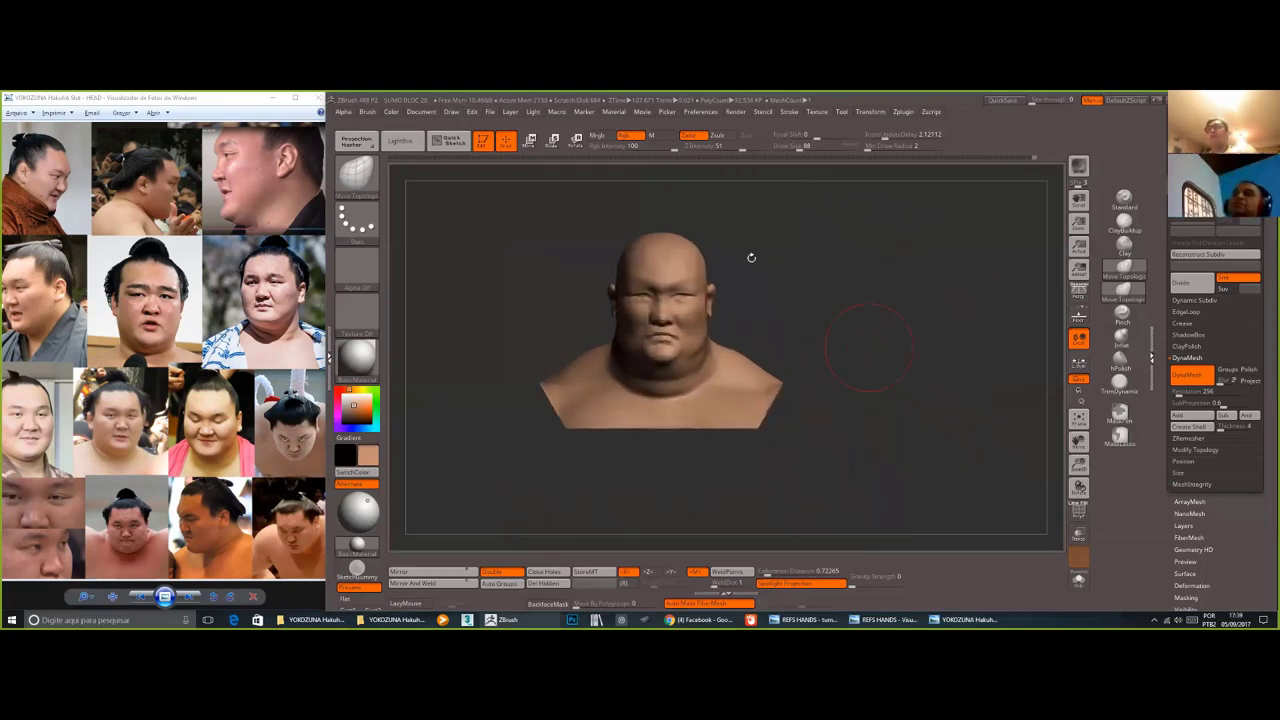
alt+drag(775, 279, 877, 329)
key(shift+s)
- Turn the bust to profile beside the frontal snapshot and leave a second snapshot on the canvas
right_drag(844, 324, 848, 325)
key(f)
mouse_move(930, 336)
mouse_down()
mouse_move(943, 329)
mouse_move(922, 342)
mouse_up()
mouse_move(922, 341)
right_down()
mouse_move(943, 327)
mouse_move(894, 332)
right_up()
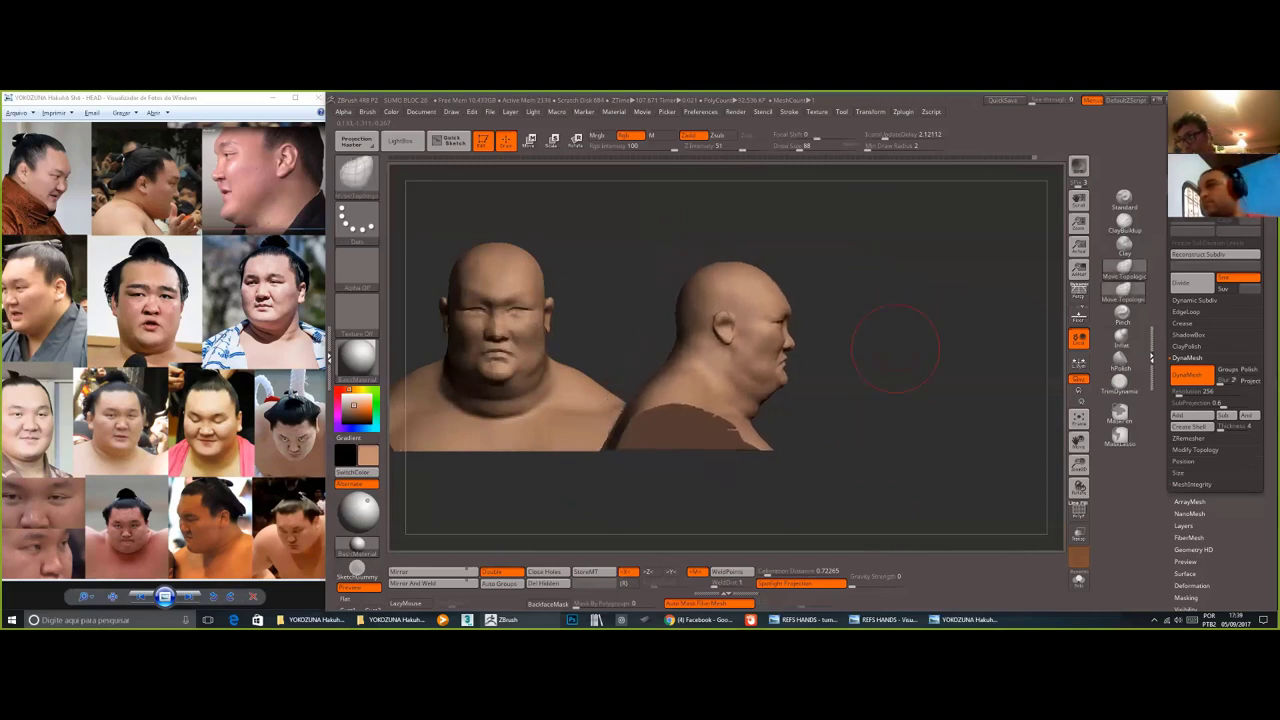
key(shift+s)
- Place the bust in three-quarter view beside the two snapshots and enlarge it for comparison
mouse_move(895, 348)
alt+mouse_down()
mouse_move(1055, 350)
mouse_move(920, 348)
alt+mouse_up()
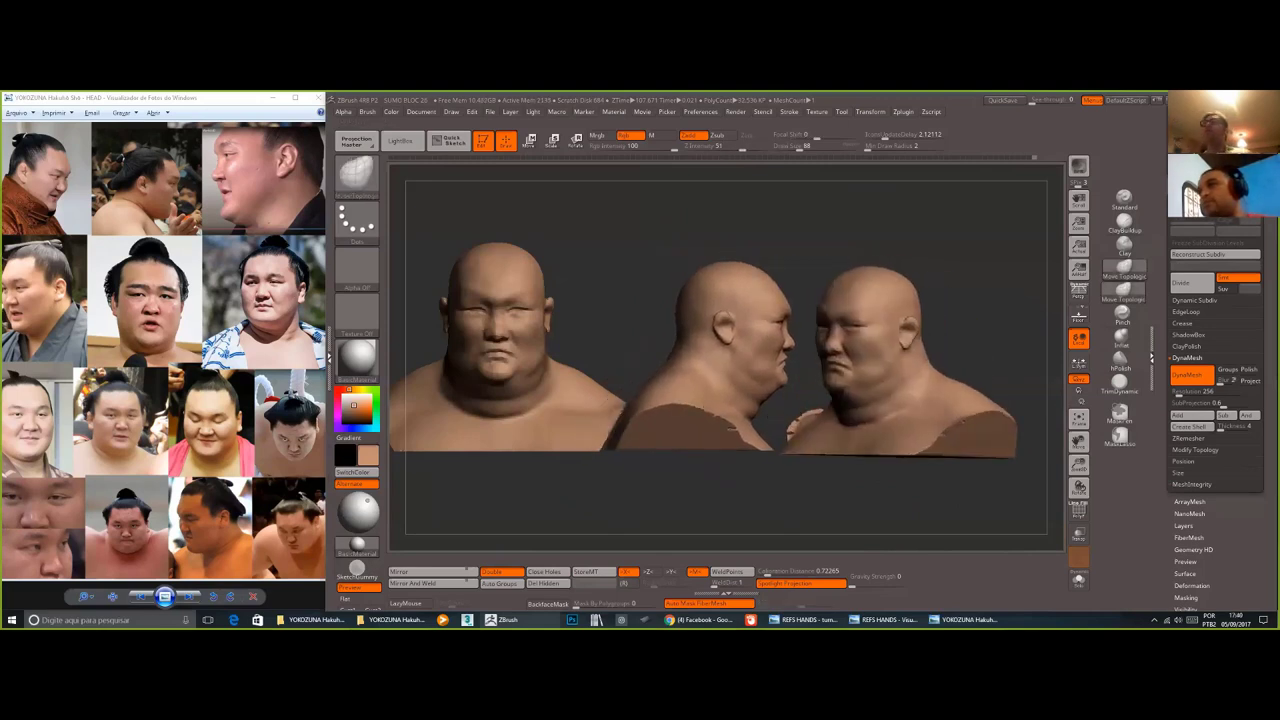
mouse_move(760, 220)
alt+mouse_down()
mouse_move(760, 255)
mouse_move(808, 250)
mouse_move(811, 281)
mouse_move(793, 211)
alt+mouse_up()
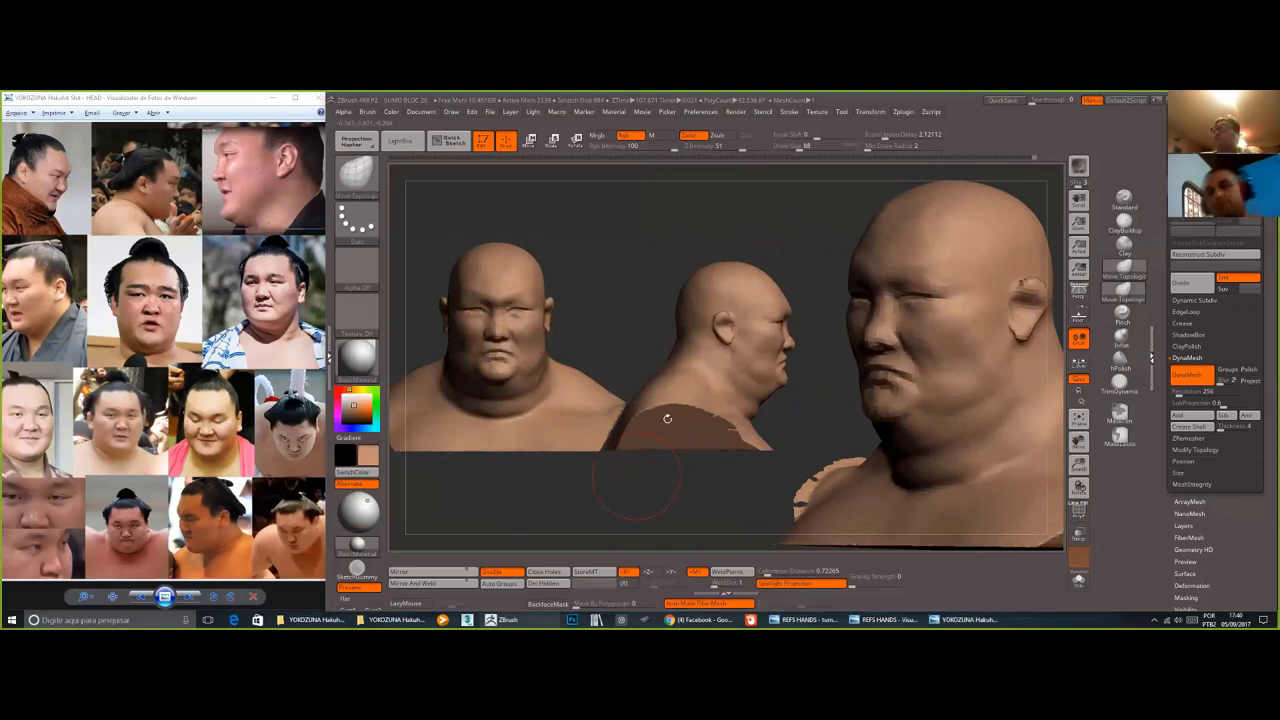
key(f)
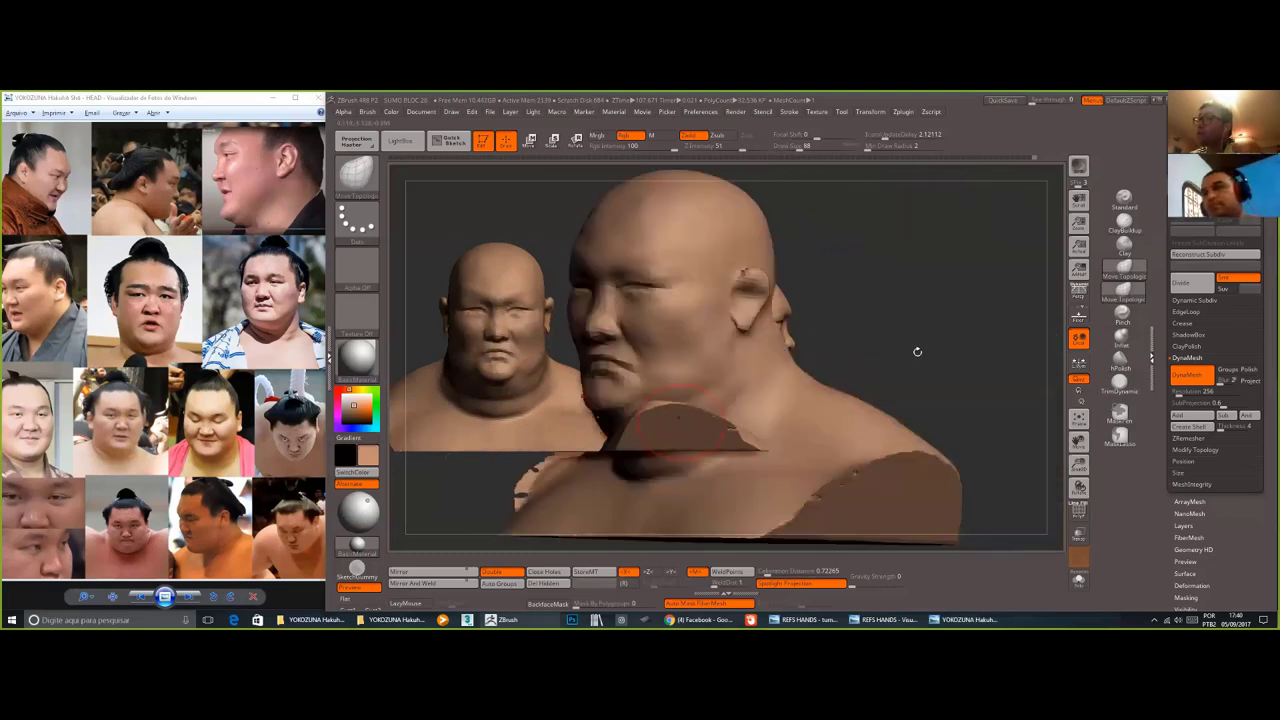
- Clear the bust snapshots from the canvas and return the live bust to a straight front view
key(ctrl+n)
shift+drag(968, 340, 938, 312)
mouse_move(829, 283)
right_down()
mouse_move(860, 300)
mouse_move(794, 317)
right_up()
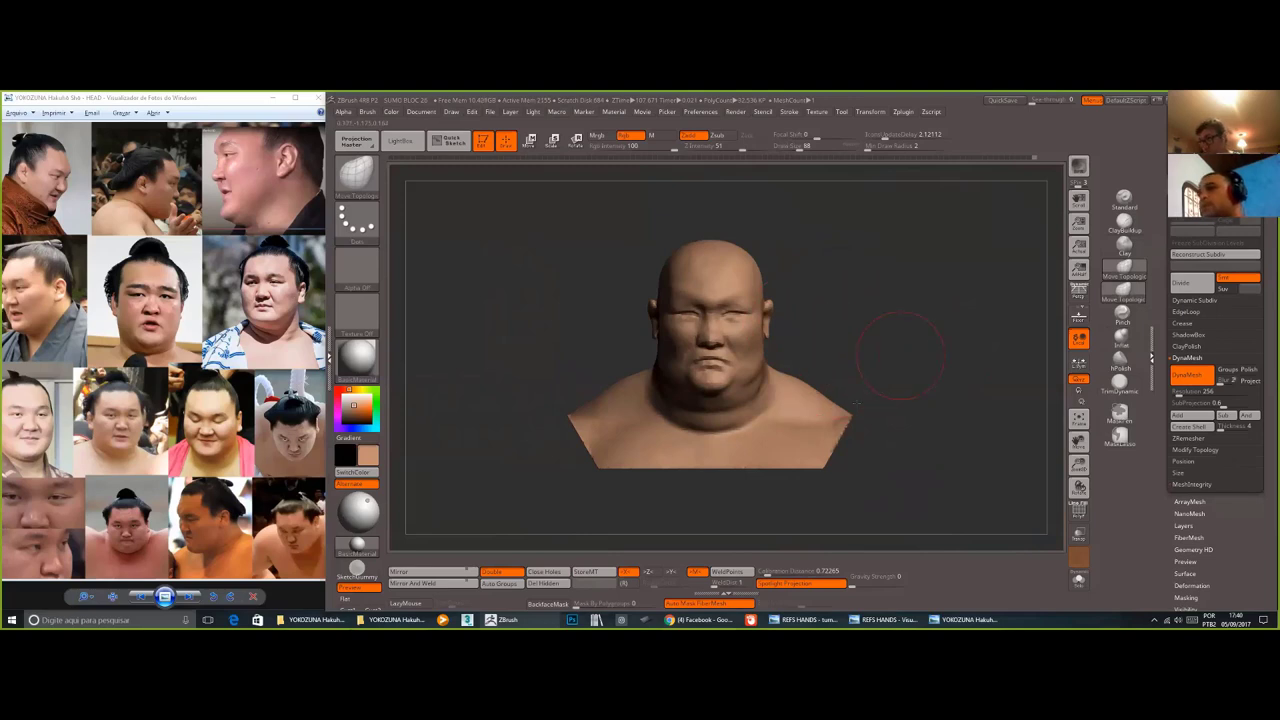
mouse_move(856, 402)
right_down()
mouse_move(951, 337)
mouse_move(851, 391)
right_up()
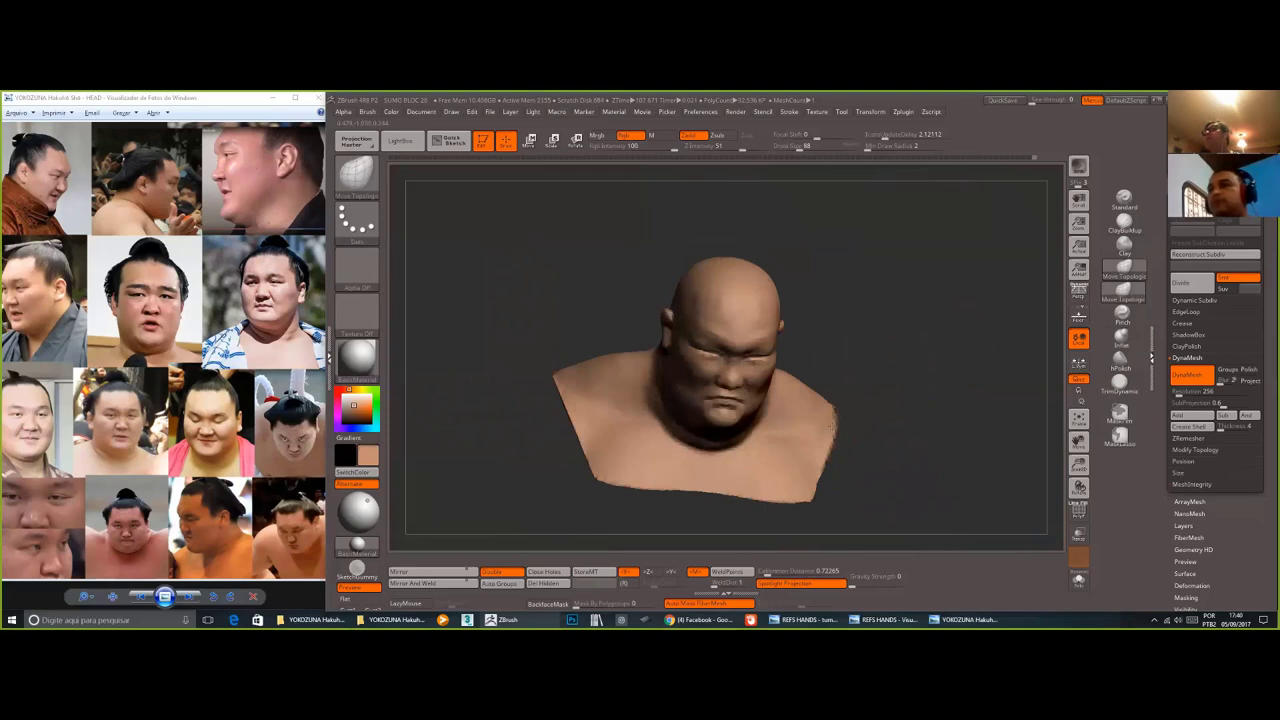
shift+drag(817, 382, 817, 388)
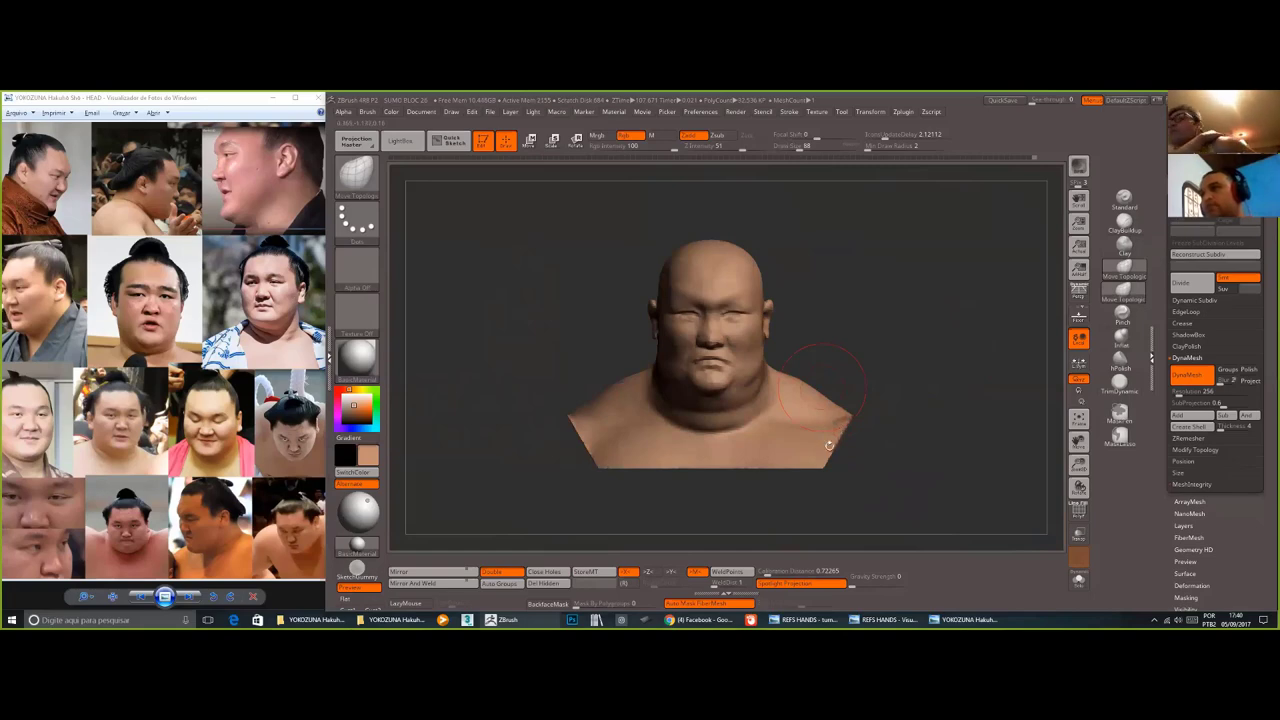
- Cut off the rough outer edge of one shoulder on the bust with the TrimCurve brush
click(1120, 362)
drag(829, 446, 951, 377)
drag(951, 326, 823, 342)
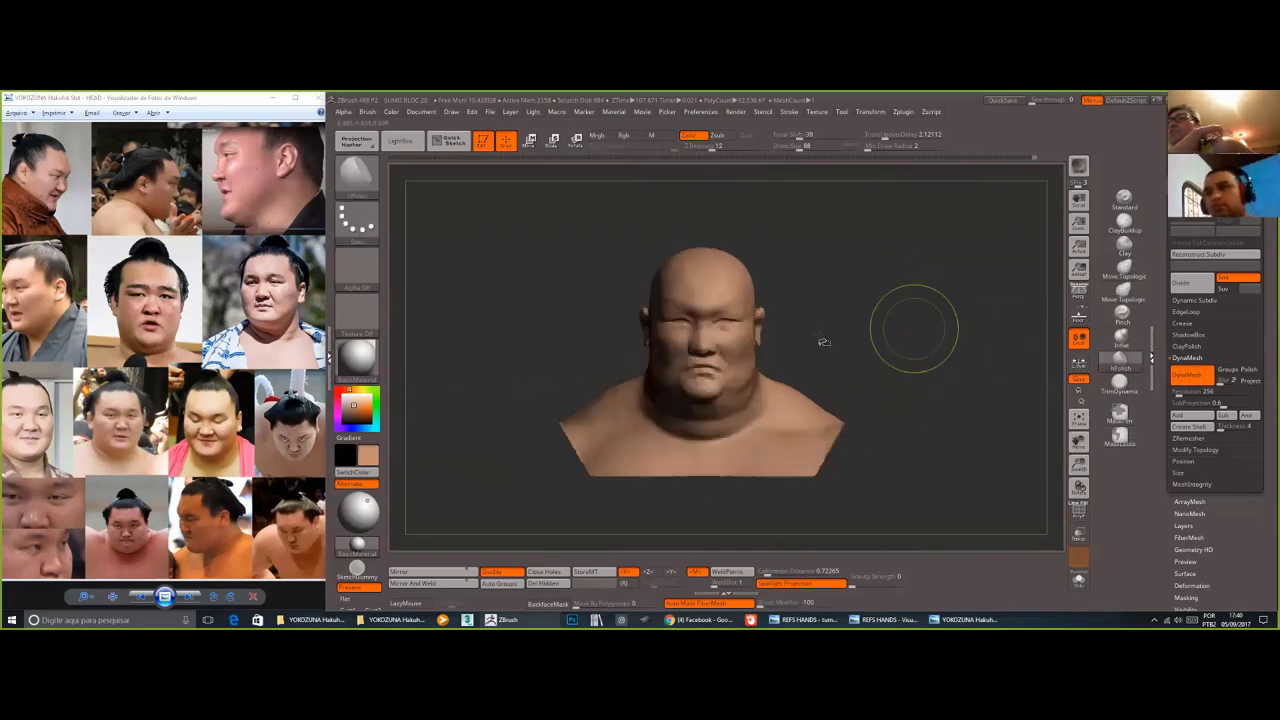
key(ctrl+shift)
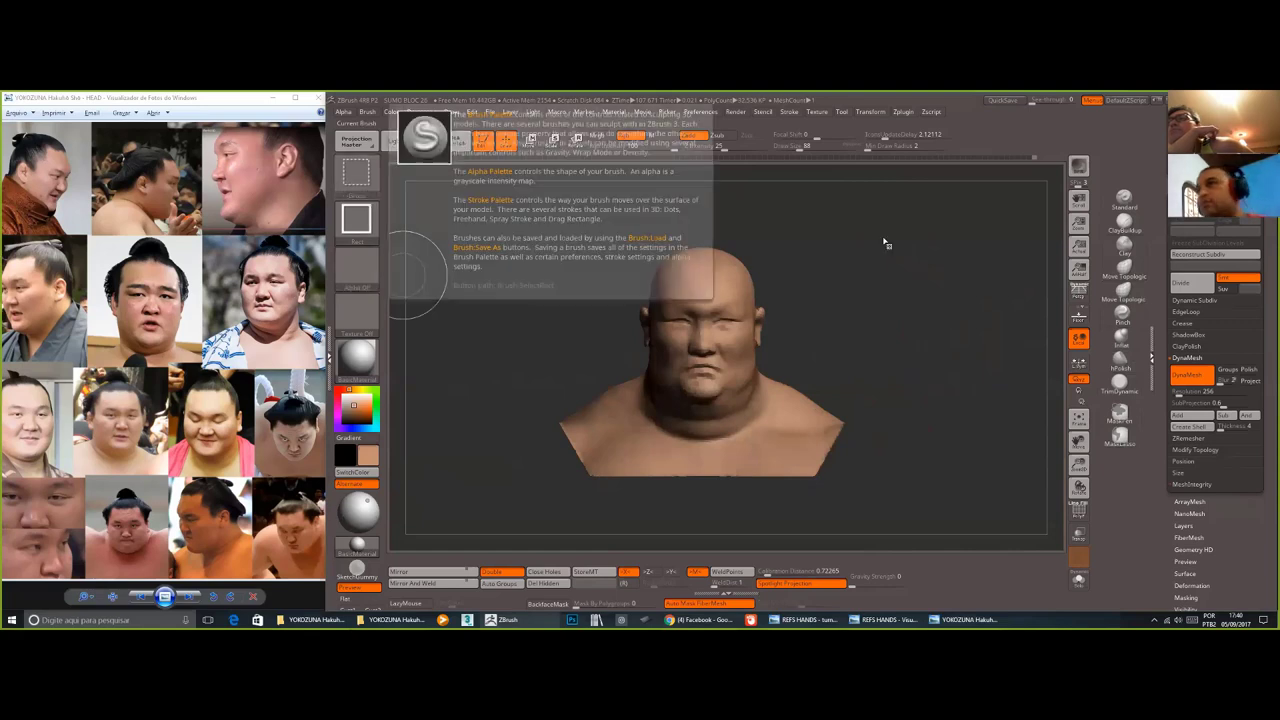
key(b)
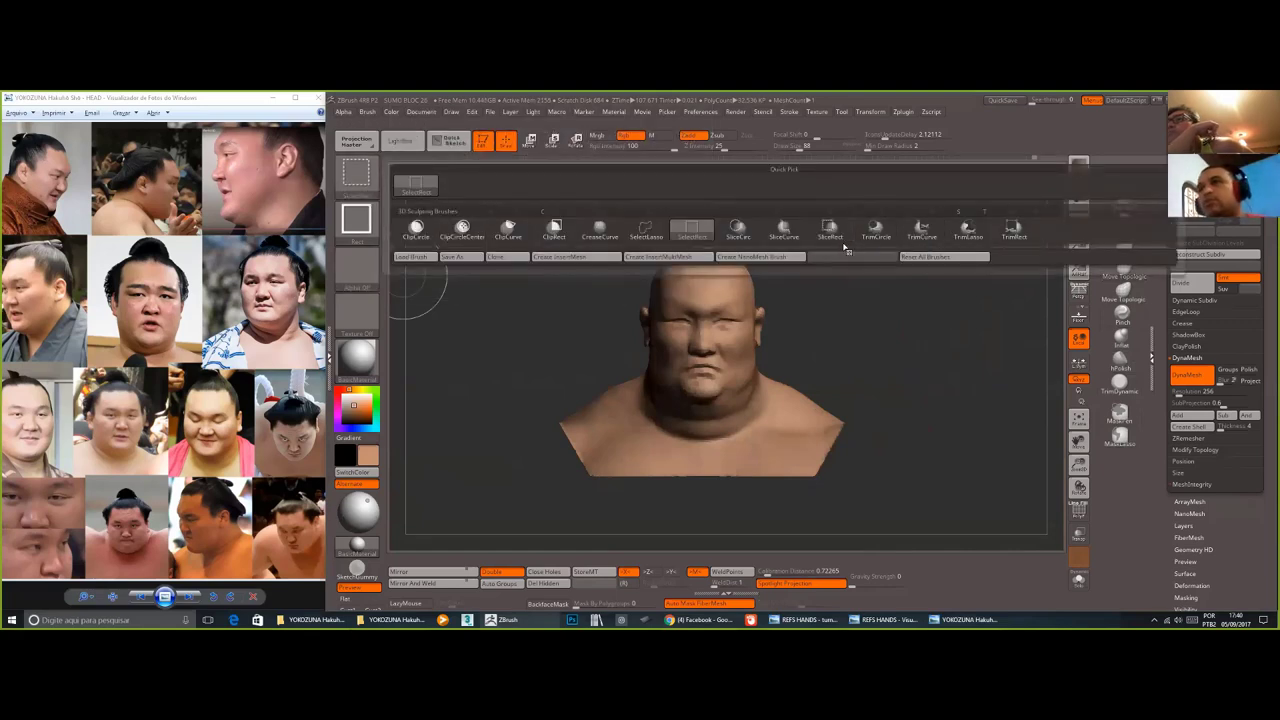
click(922, 232)
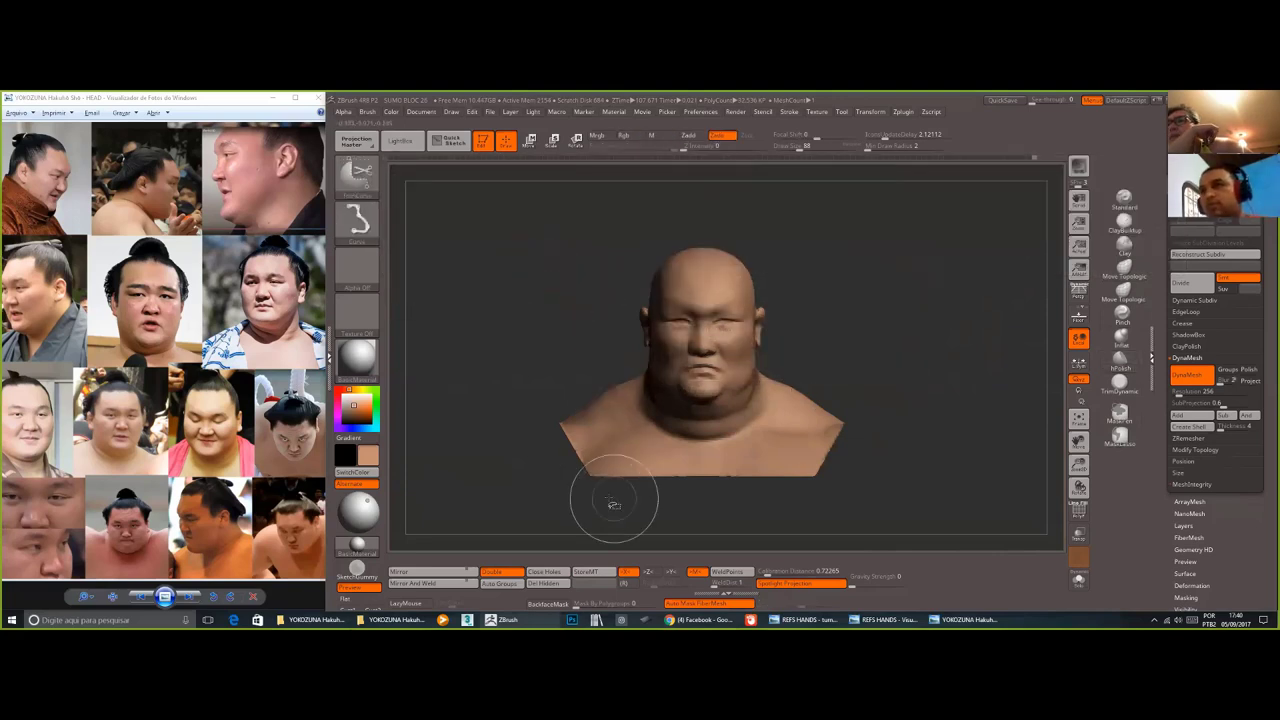
drag(605, 494, 471, 377)
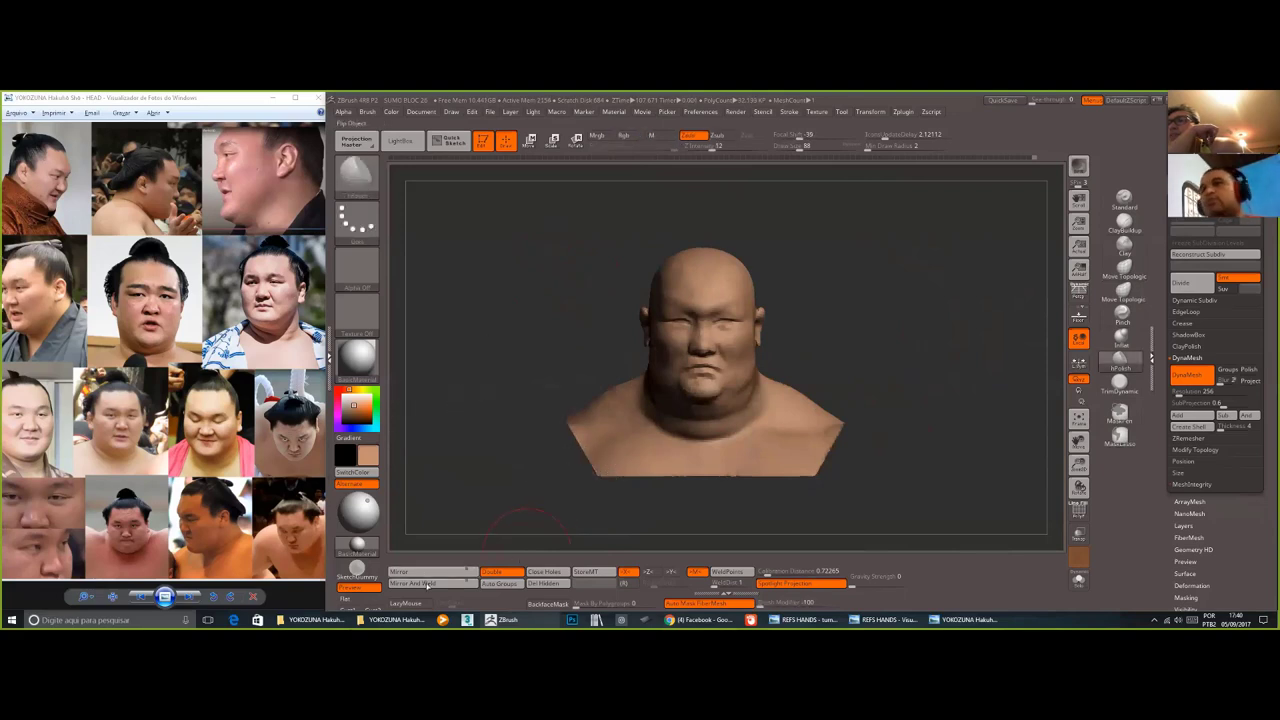
- Mirror and weld the bust so both shoulders match, and trim its lower edge straight
click(429, 583)
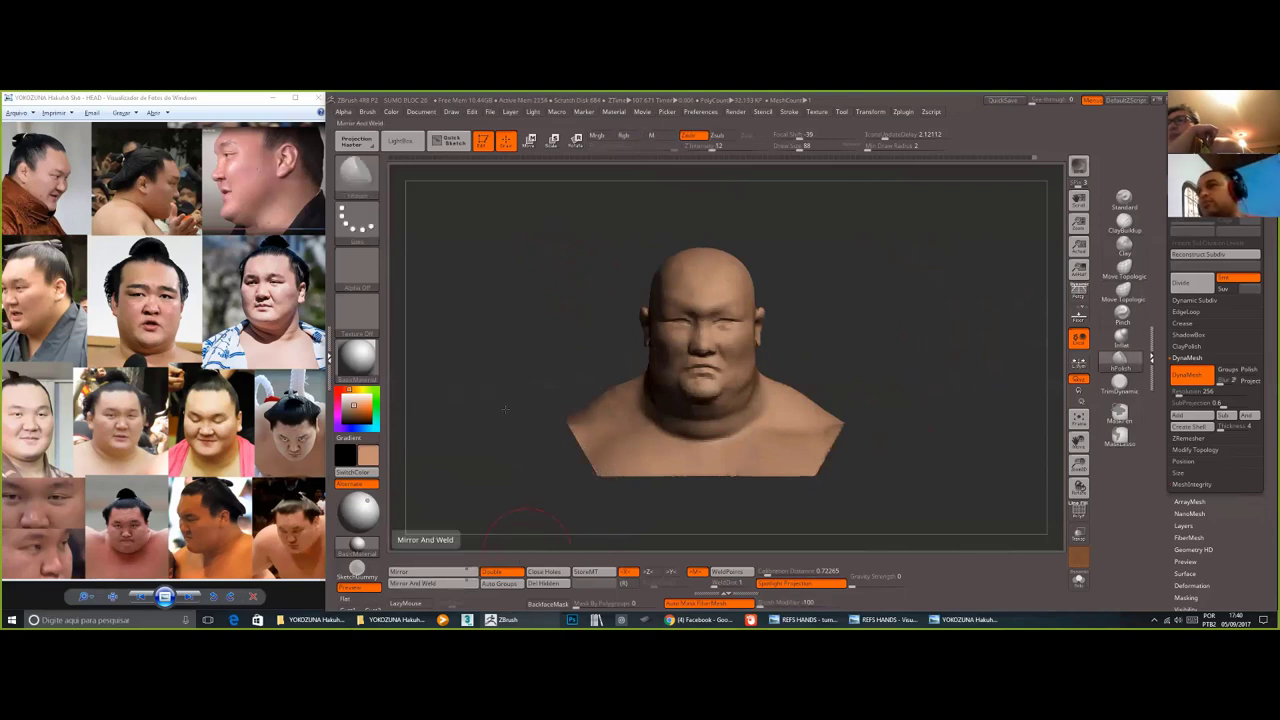
mouse_move(505, 409)
mouse_down()
mouse_move(512, 490)
mouse_move(555, 500)
mouse_move(534, 415)
mouse_move(585, 455)
mouse_up()
mouse_move(847, 468)
ctrl+shift+mouse_down()
mouse_move(538, 481)
mouse_move(523, 493)
mouse_move(541, 515)
mouse_move(546, 412)
mouse_move(488, 402)
mouse_move(551, 426)
mouse_move(540, 443)
ctrl+shift+mouse_up()
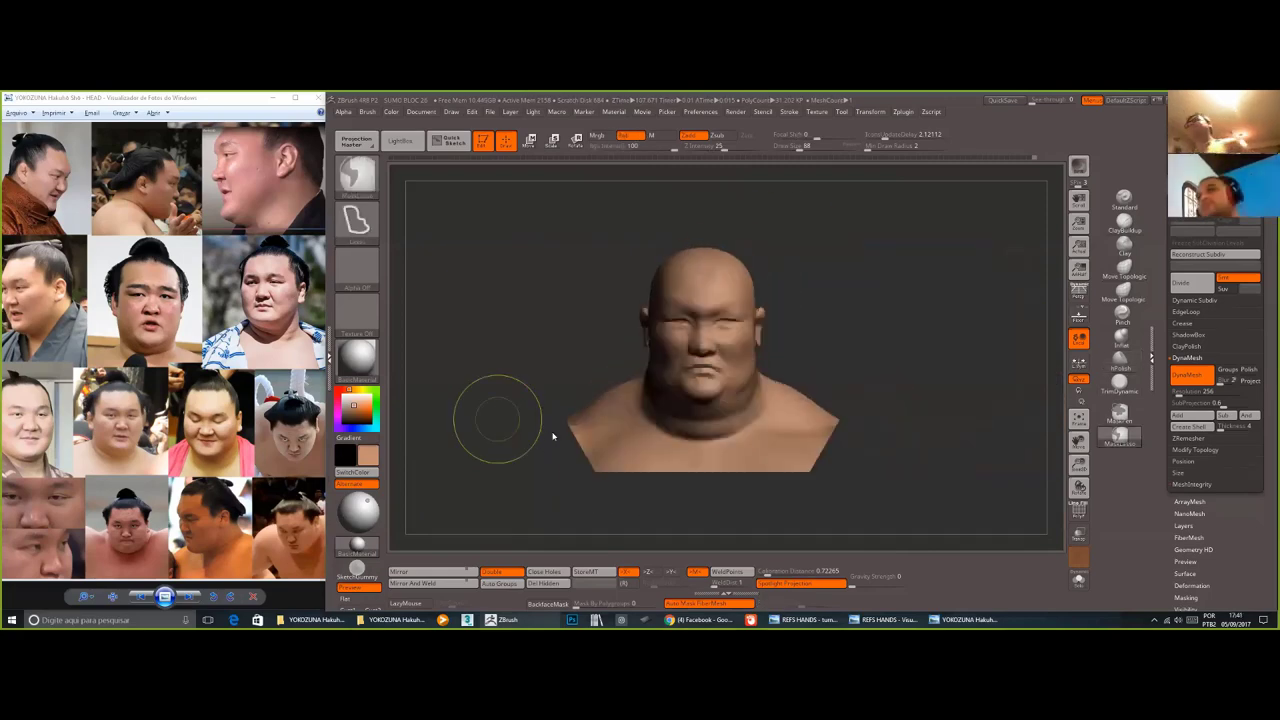
key(ctrl+s)
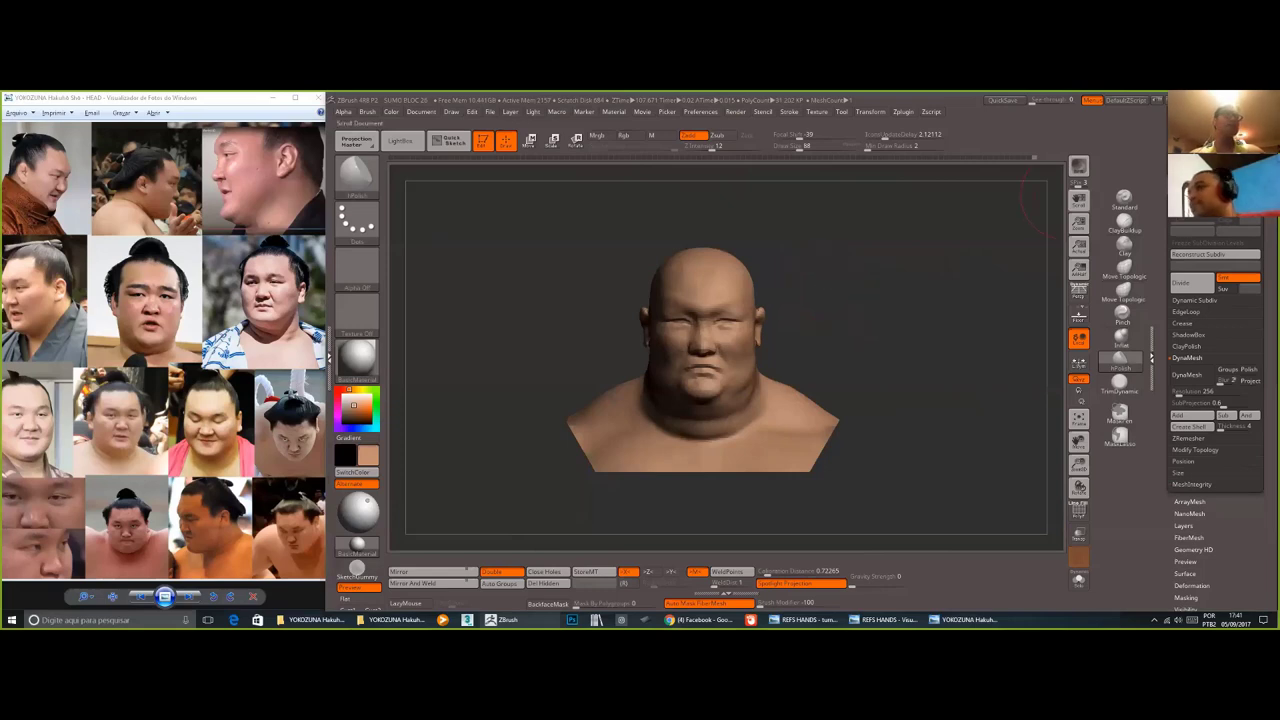
- Check the bust against the full body by switching to subtool sumo5_1 and back to sumo5_2
click(1185, 173)
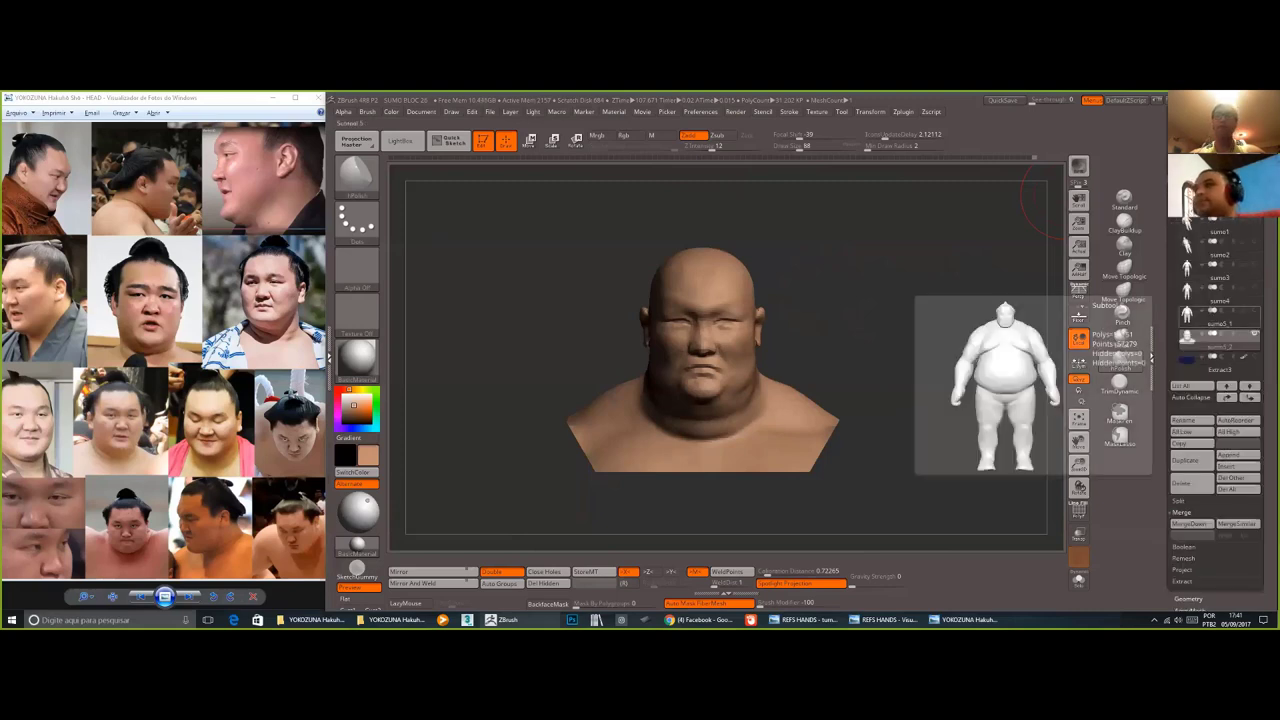
click(1218, 317)
mouse_move(905, 344)
mouse_down()
mouse_move(947, 341)
mouse_move(905, 338)
mouse_up()
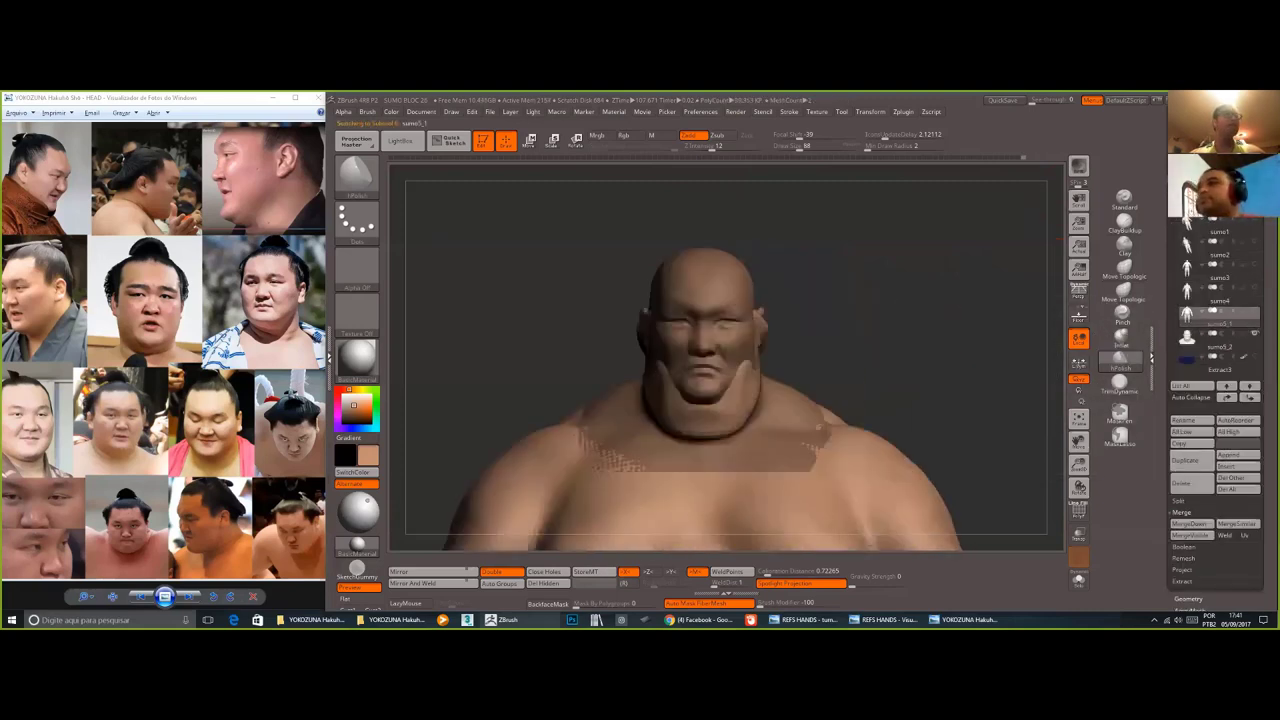
click(1218, 341)
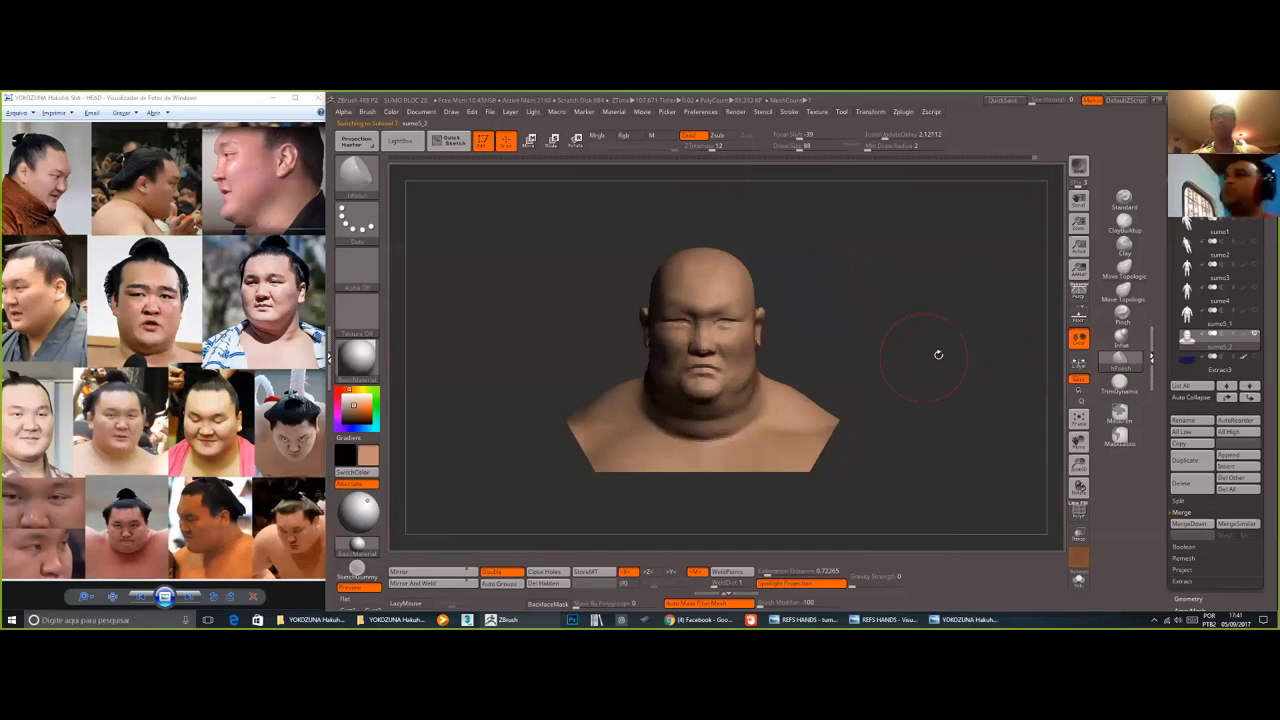
- Save the project with the trimmed bust under the suggested file name
key(ctrl)
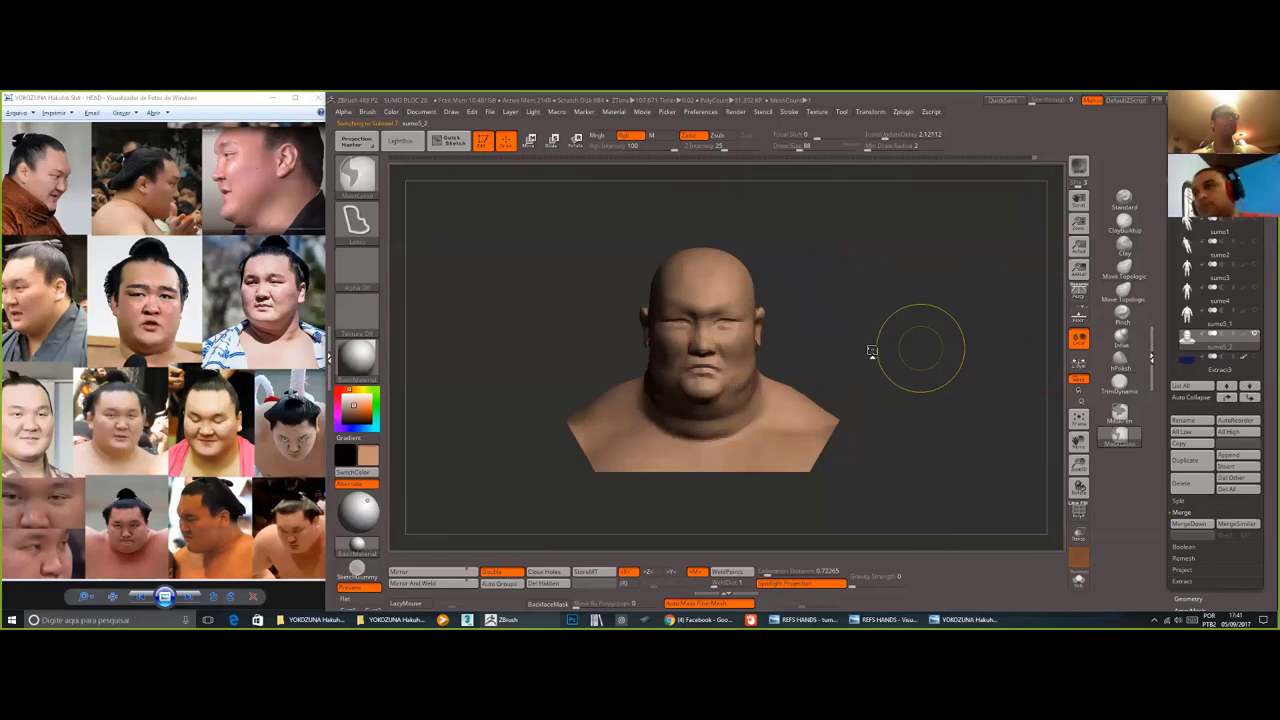
key(ctrl+s)
key(Return)
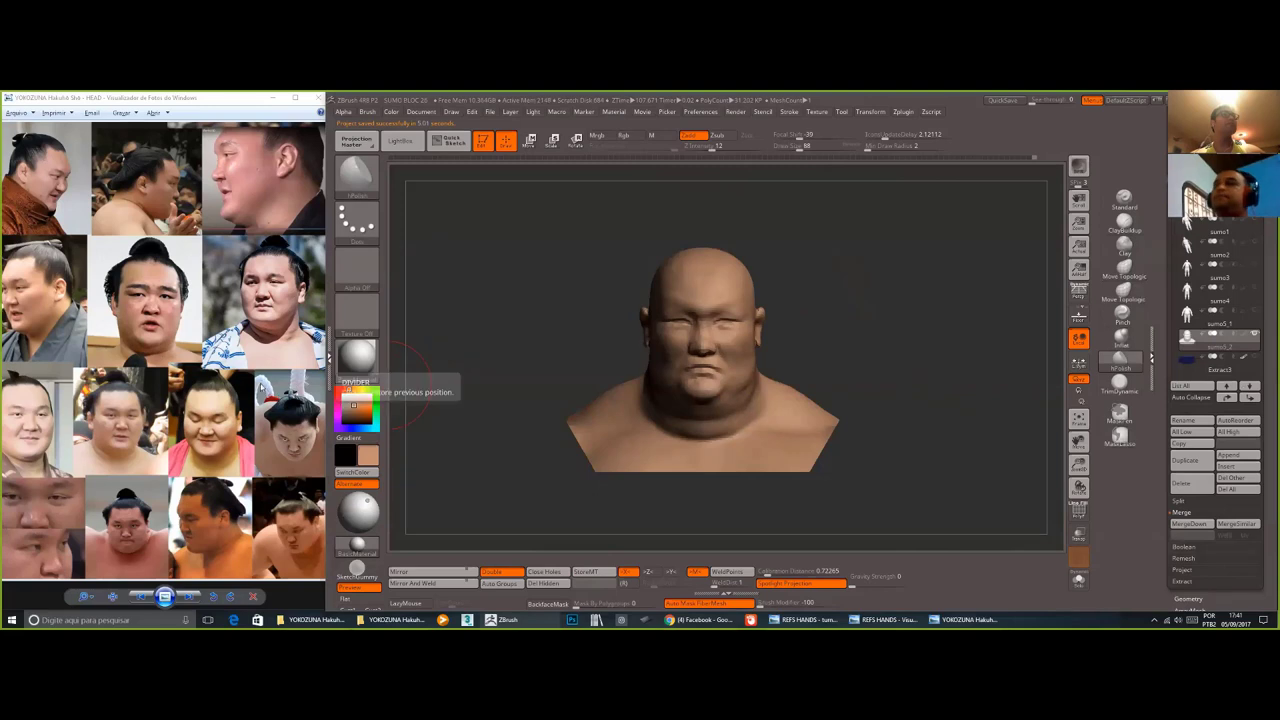
- Close the reference photo viewer and start closing ZBrush
click(315, 250)
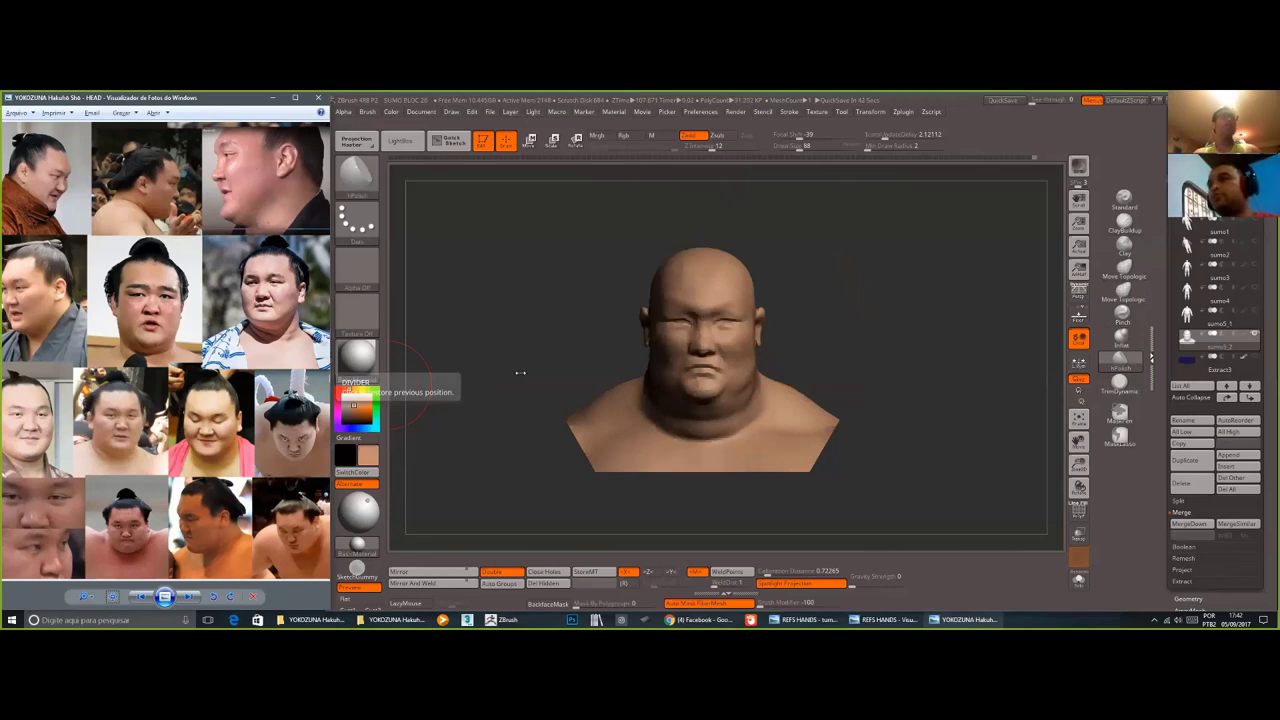
click(519, 359)
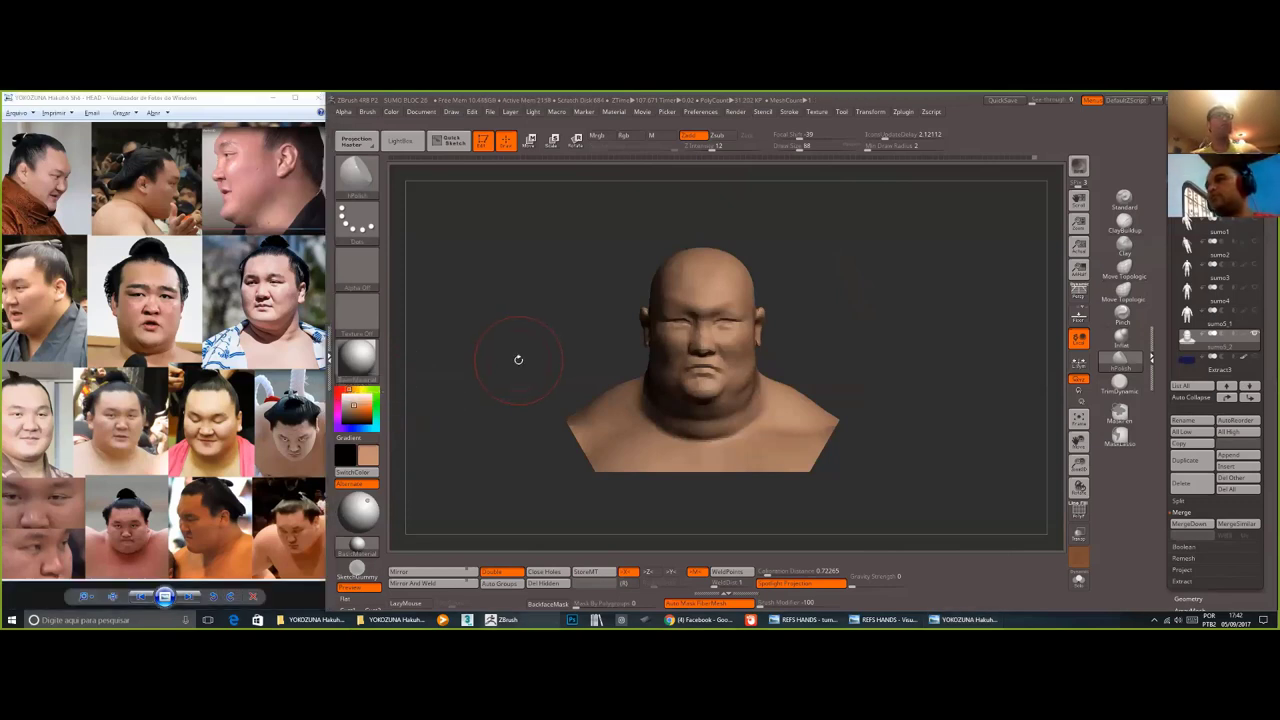
click(205, 277)
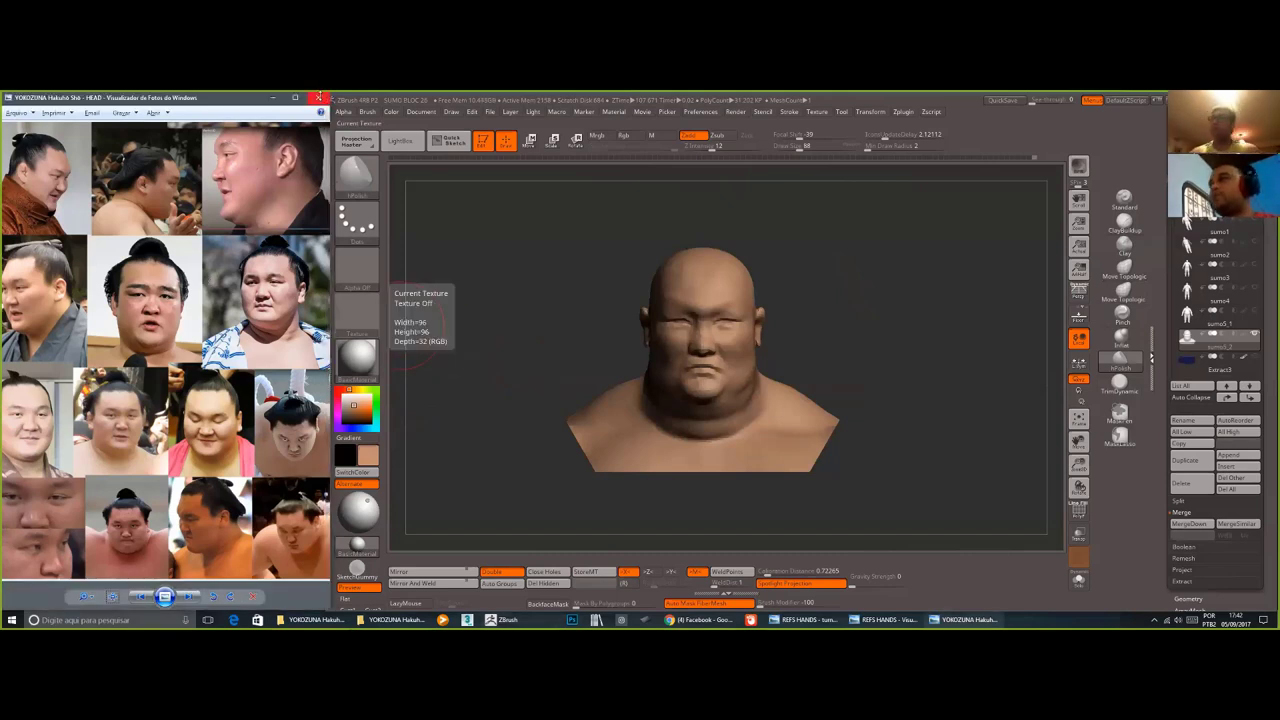
click(318, 97)
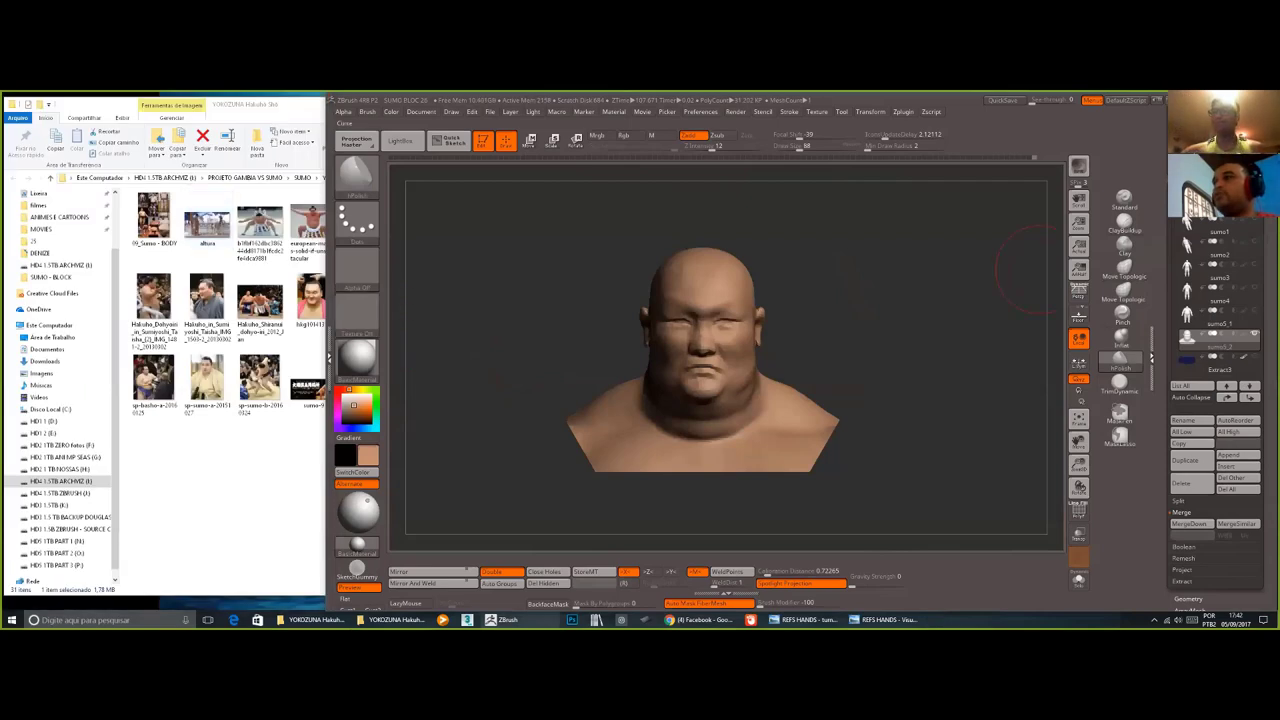
key(alt+F4)
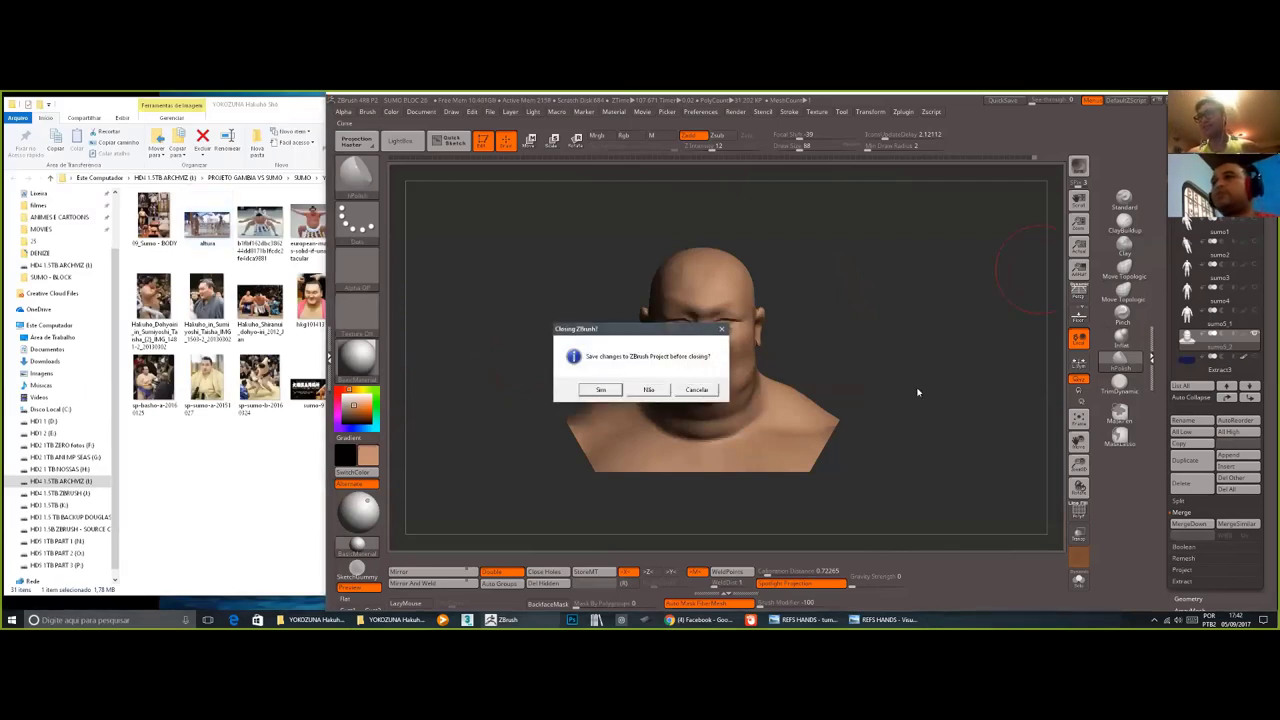